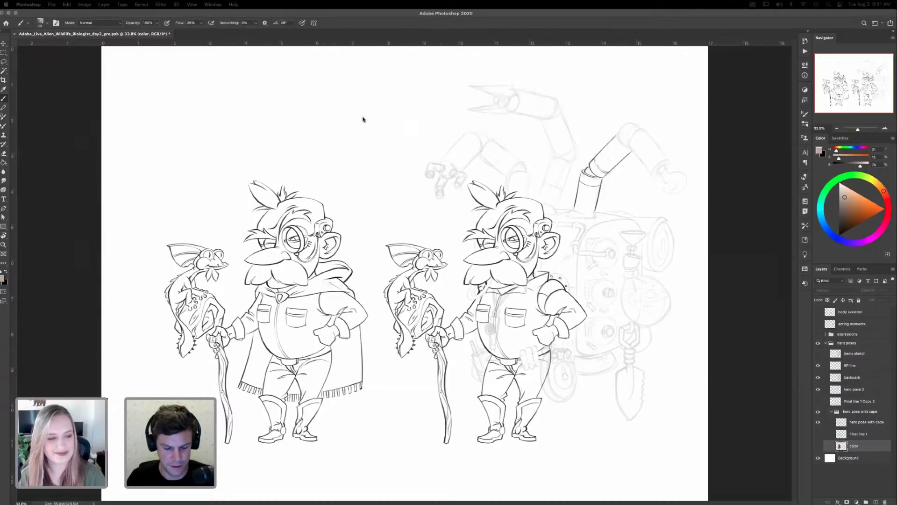
- Switch to Firefox, expand the window to full screen and browse the artist's Instagram post grid
{"action": "key", "text": "super+Tab"}
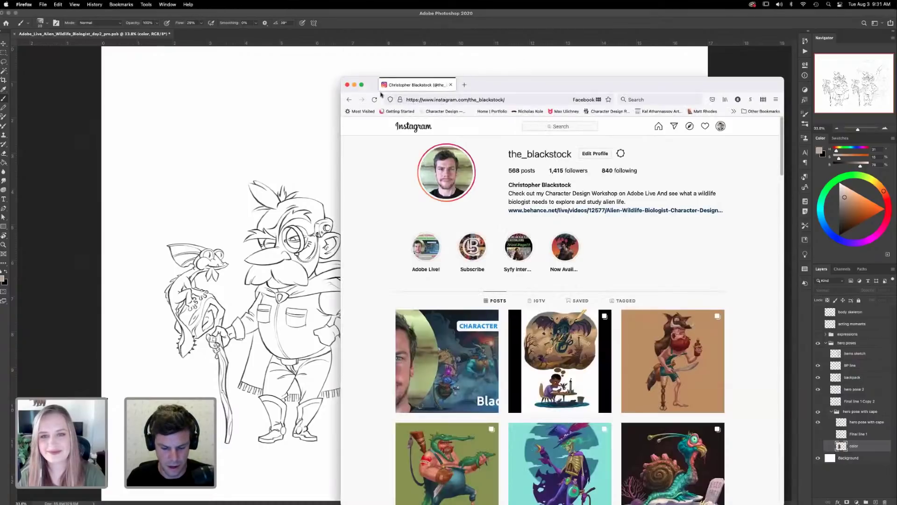
{"action": "left_click", "coordinate": [361, 85]}
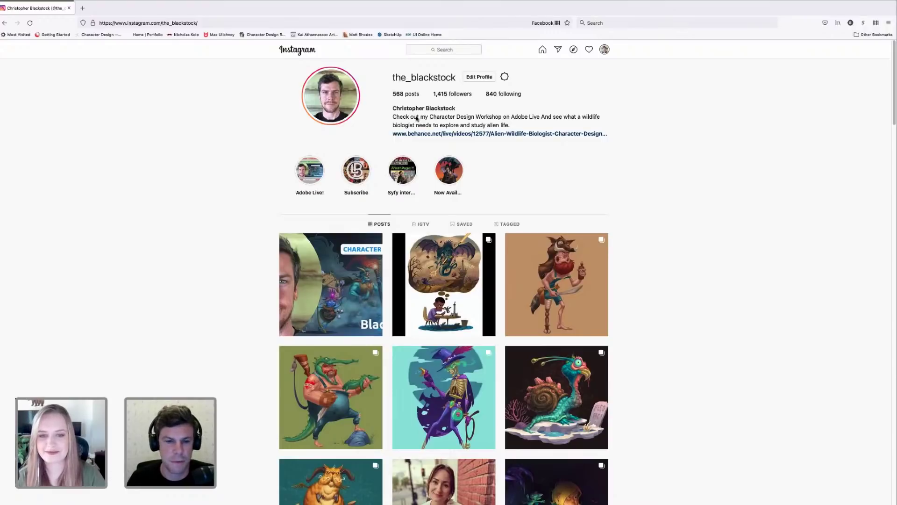
{"action": "scroll", "coordinate": [490, 130], "scroll_direction": "down", "scroll_amount": 3}
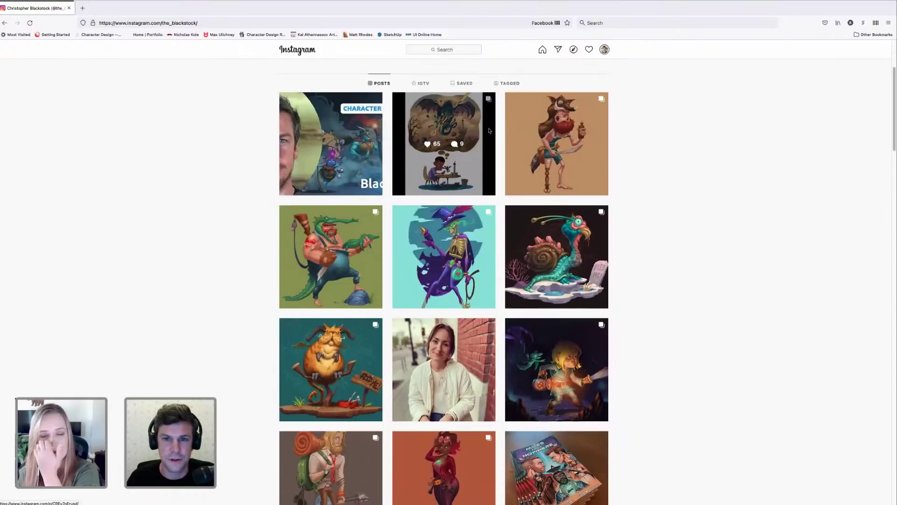
{"action": "scroll", "coordinate": [495, 131], "scroll_direction": "down", "scroll_amount": 3}
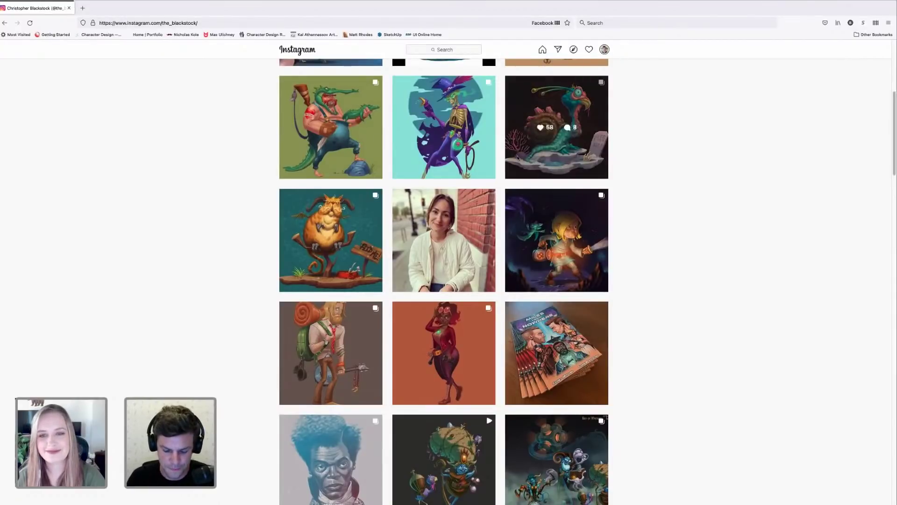
{"action": "scroll", "coordinate": [517, 157], "scroll_direction": "down", "scroll_amount": 3}
{"action": "scroll", "coordinate": [638, 145], "scroll_direction": "up", "scroll_amount": 2}
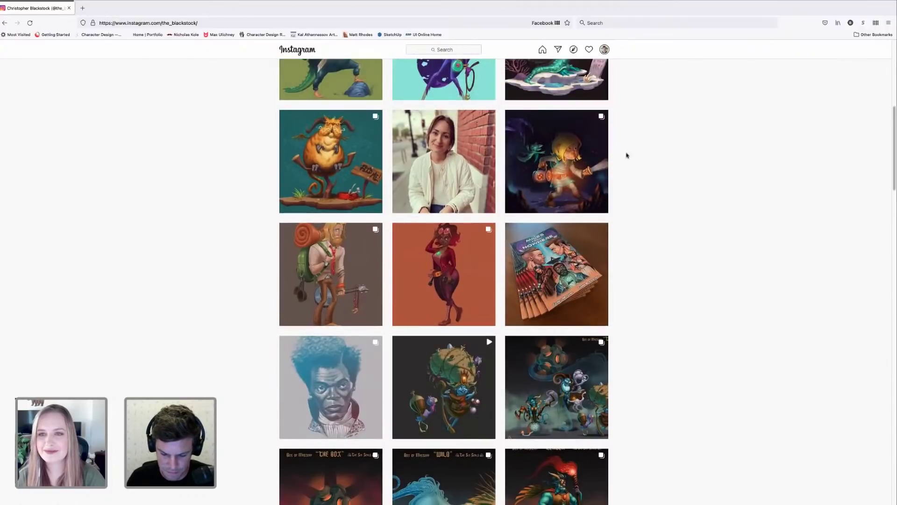
- View the post of the blond sword-wielding character enlarged to 200% page zoom, and close it
{"action": "left_click", "coordinate": [575, 144]}
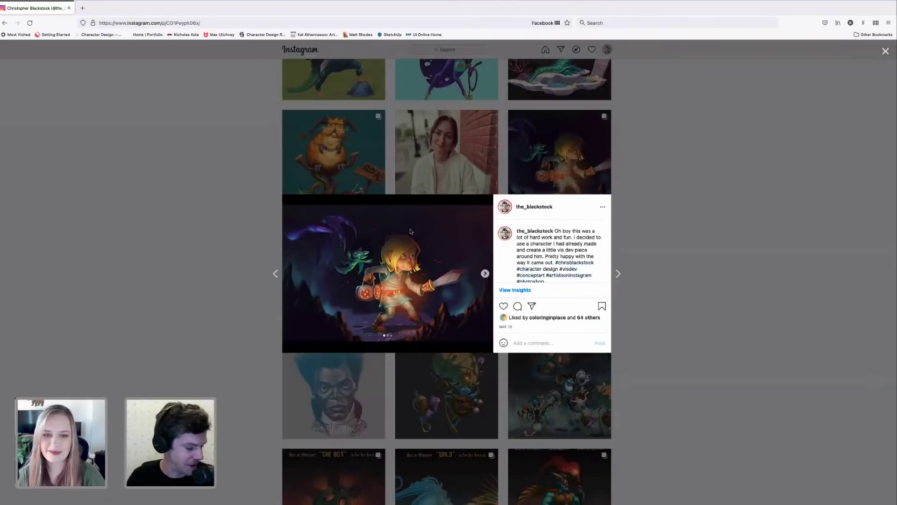
{"action": "key", "text": "ctrl+plus"}
{"action": "key", "text": "ctrl+plus"}
{"action": "key", "text": "ctrl+plus"}
{"action": "key", "text": "ctrl+plus"}
{"action": "key", "text": "ctrl+plus"}
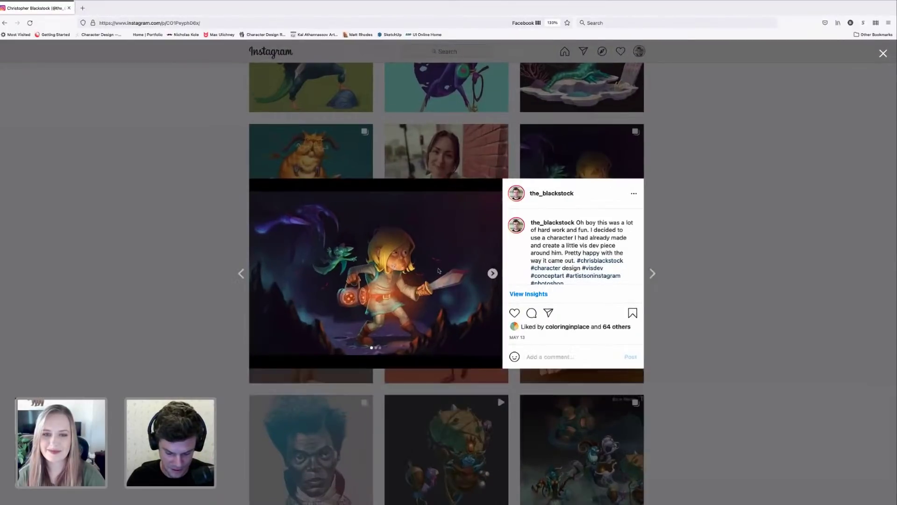
{"action": "key", "text": "ctrl+plus"}
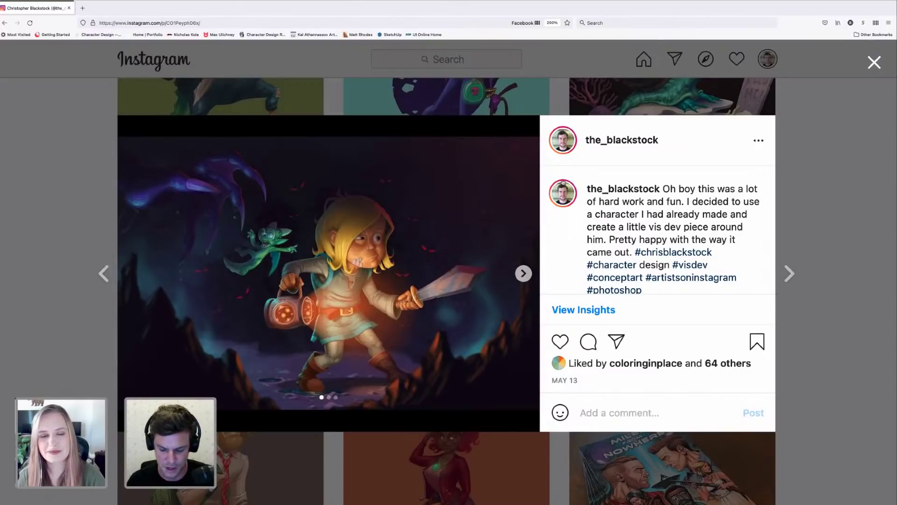
{"action": "left_click", "coordinate": [874, 64]}
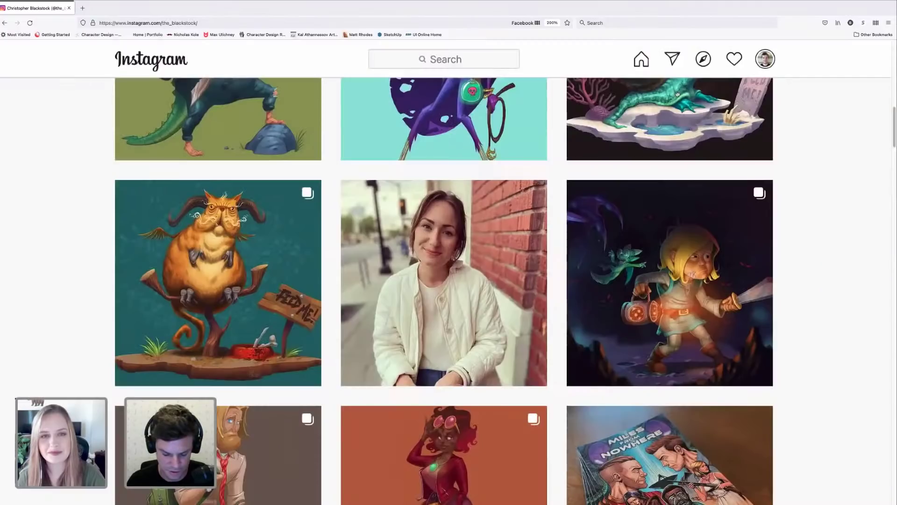
- View the post showing the stack of Miles From Nowhere comic books, and close it
{"action": "scroll", "coordinate": [652, 149], "scroll_direction": "down", "scroll_amount": 3}
{"action": "scroll", "coordinate": [653, 149], "scroll_direction": "down", "scroll_amount": 3}
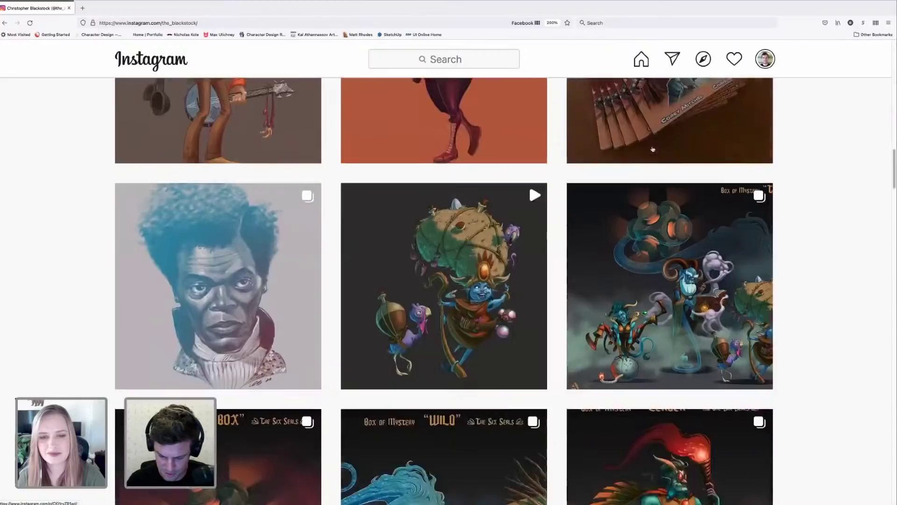
{"action": "scroll", "coordinate": [653, 148], "scroll_direction": "up", "scroll_amount": 2}
{"action": "left_click", "coordinate": [664, 206]}
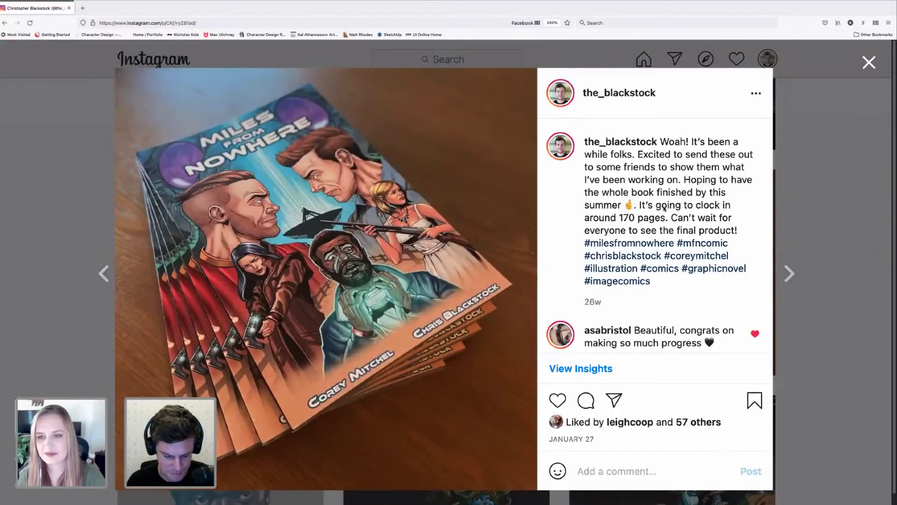
{"action": "left_click", "coordinate": [869, 62]}
- Browse further down the grid, view the "It's True" sneaker cover art post and close it
{"action": "scroll", "coordinate": [484, 166], "scroll_direction": "down", "scroll_amount": 8}
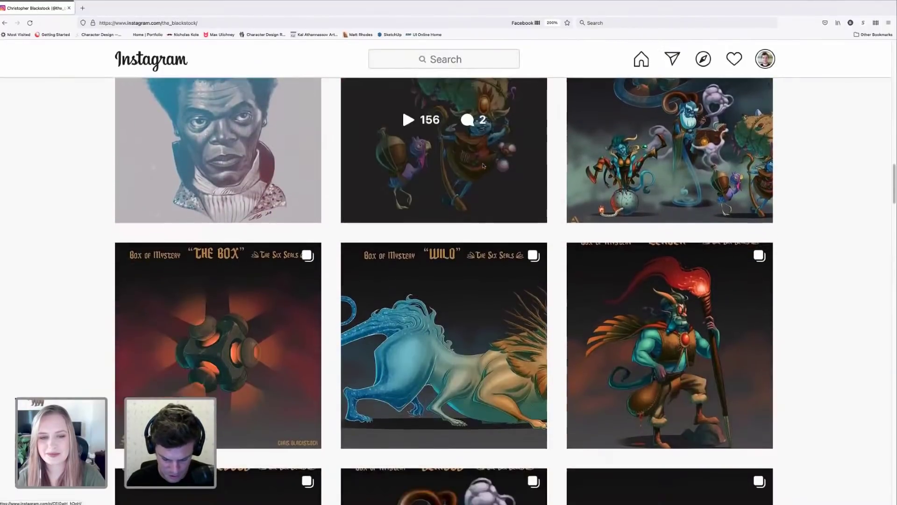
{"action": "scroll", "coordinate": [483, 166], "scroll_direction": "down", "scroll_amount": 18}
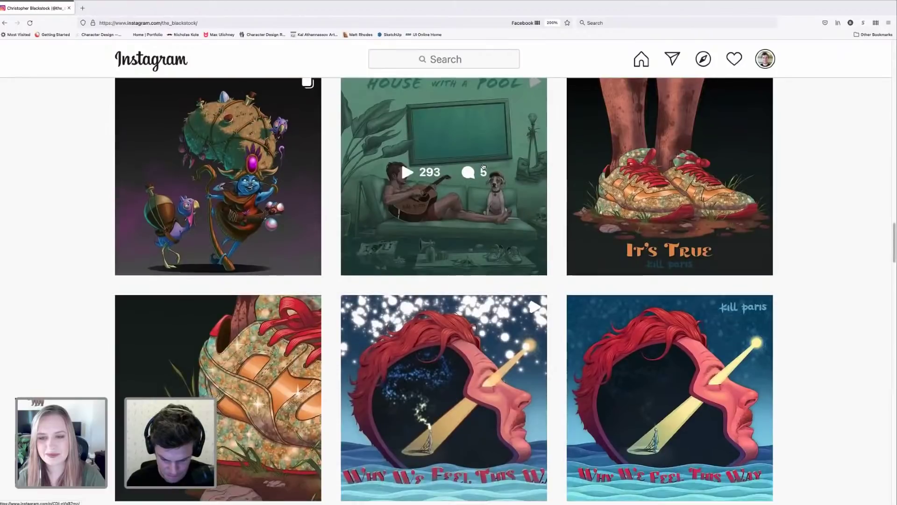
{"action": "scroll", "coordinate": [483, 166], "scroll_direction": "down", "scroll_amount": 3}
{"action": "scroll", "coordinate": [483, 166], "scroll_direction": "up", "scroll_amount": 3}
{"action": "left_click", "coordinate": [680, 114]}
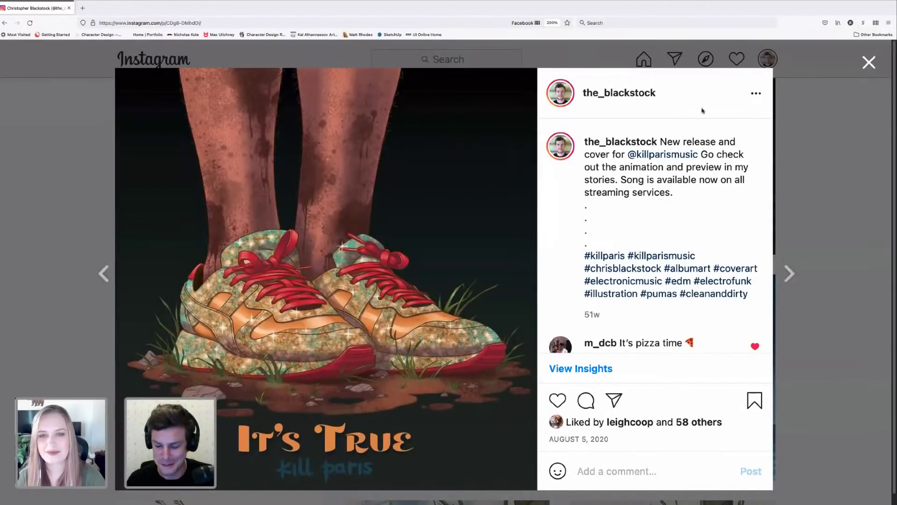
{"action": "left_click", "coordinate": [869, 67]}
- Find the photo post of the assembled paper toy with the red beanie, view it and close it
{"action": "scroll", "coordinate": [672, 179], "scroll_direction": "down", "scroll_amount": 8}
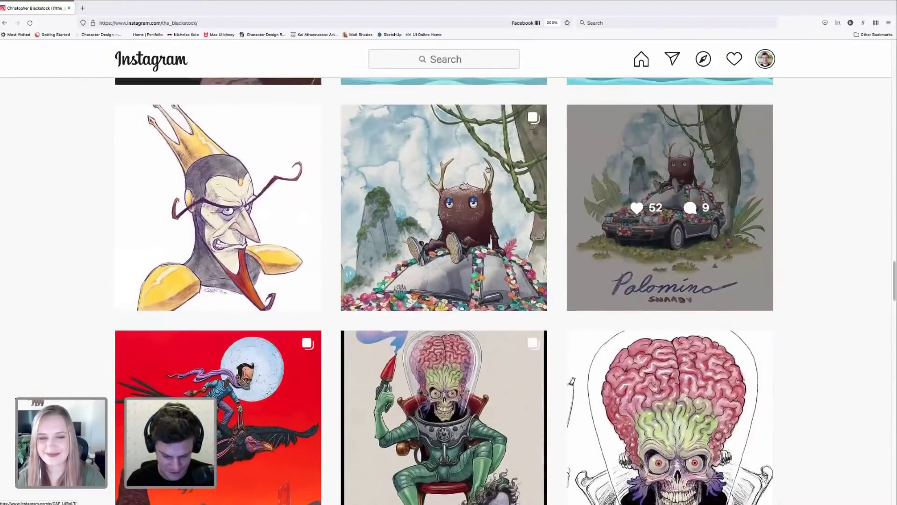
{"action": "scroll", "coordinate": [671, 179], "scroll_direction": "down", "scroll_amount": 5}
{"action": "scroll", "coordinate": [244, 268], "scroll_direction": "down", "scroll_amount": 6}
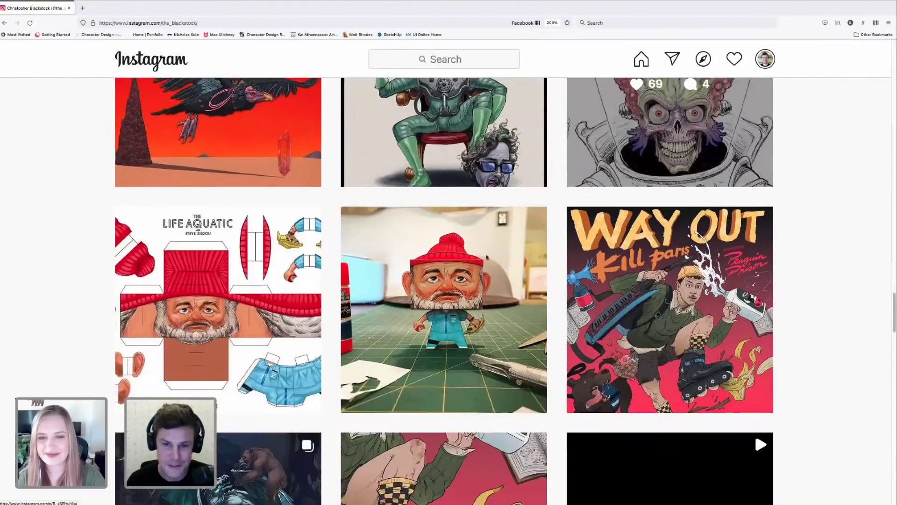
{"action": "left_click", "coordinate": [443, 140]}
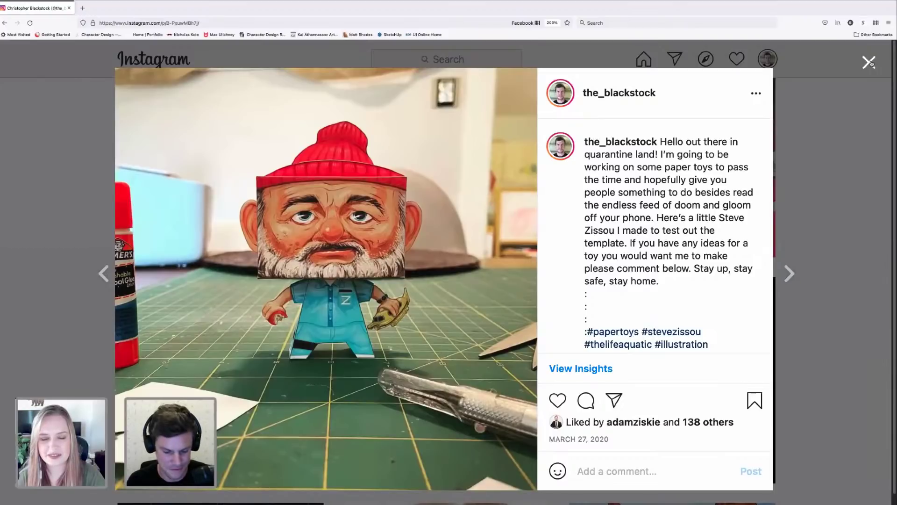
{"action": "left_click", "coordinate": [870, 63]}
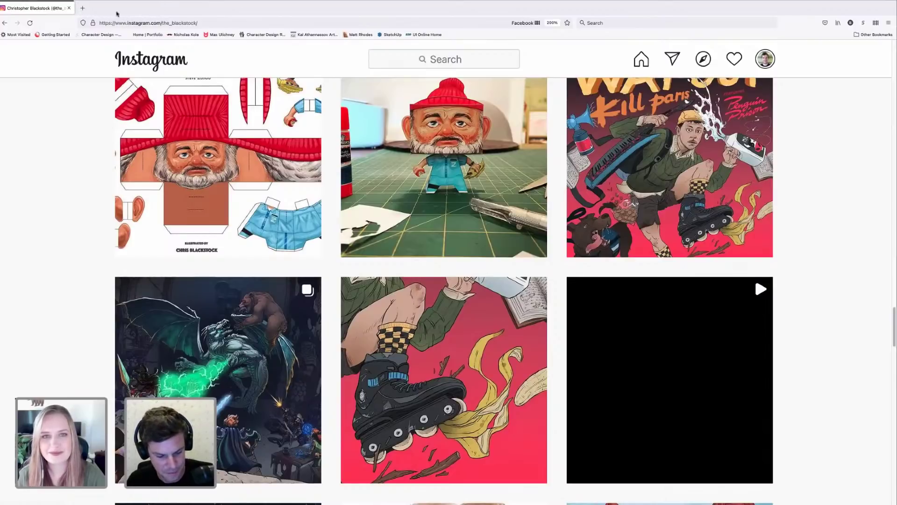
- Take the browser out of full screen, move its window off the canvas and return to Photoshop
{"action": "mouse_move", "coordinate": [29, 1]}
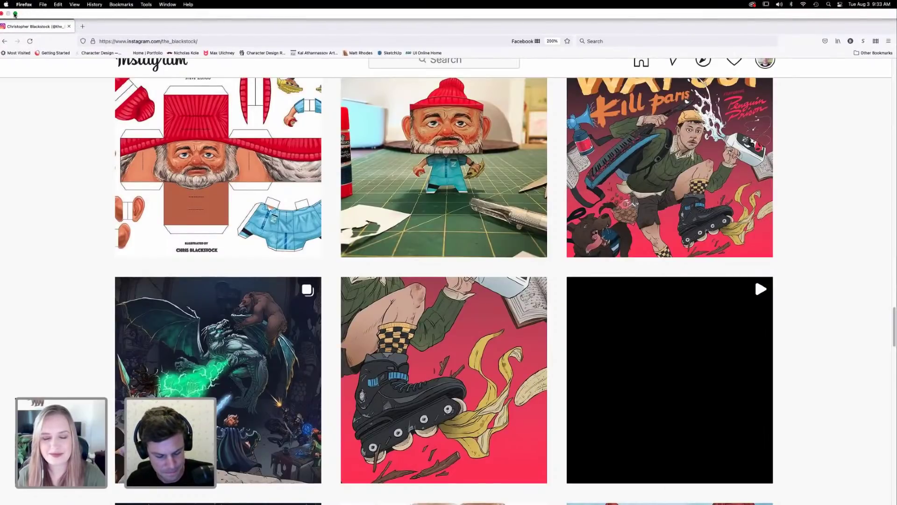
{"action": "left_click", "coordinate": [14, 14]}
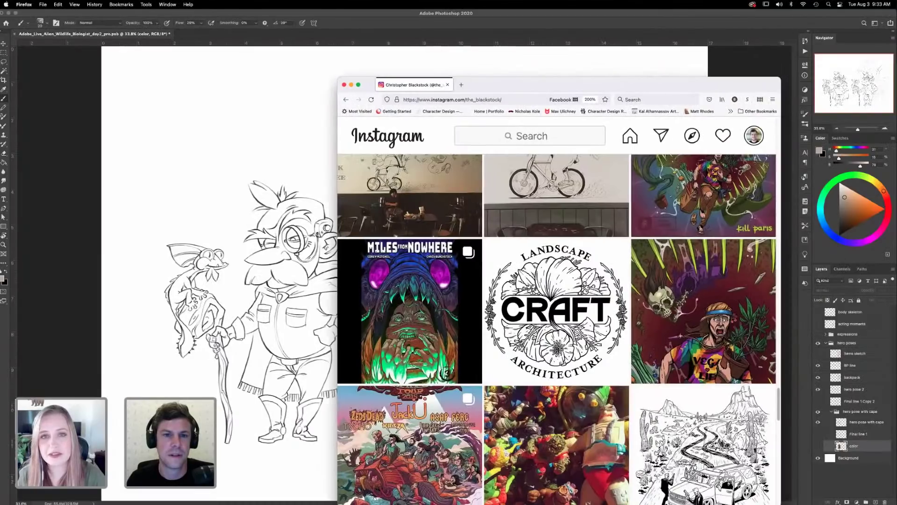
{"action": "left_click_drag", "start_coordinate": [560, 84], "coordinate": [0, 25]}
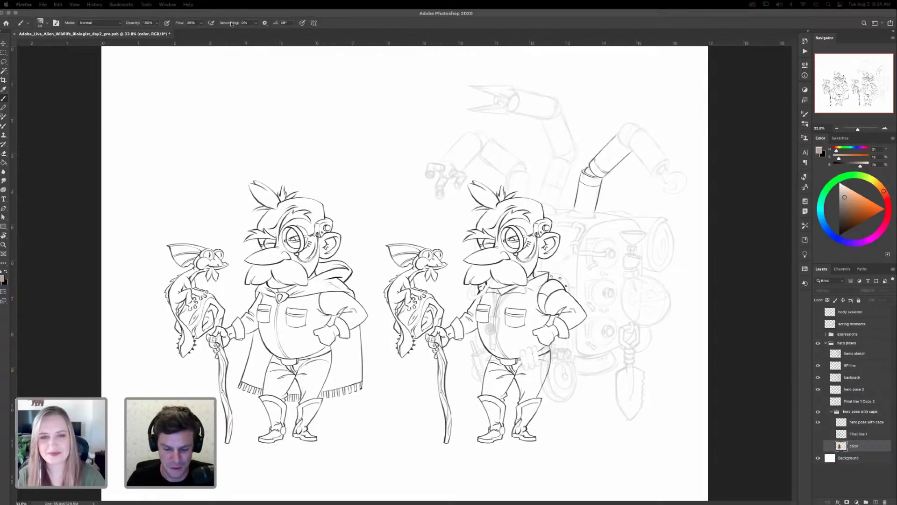
{"action": "left_click", "coordinate": [471, 18]}
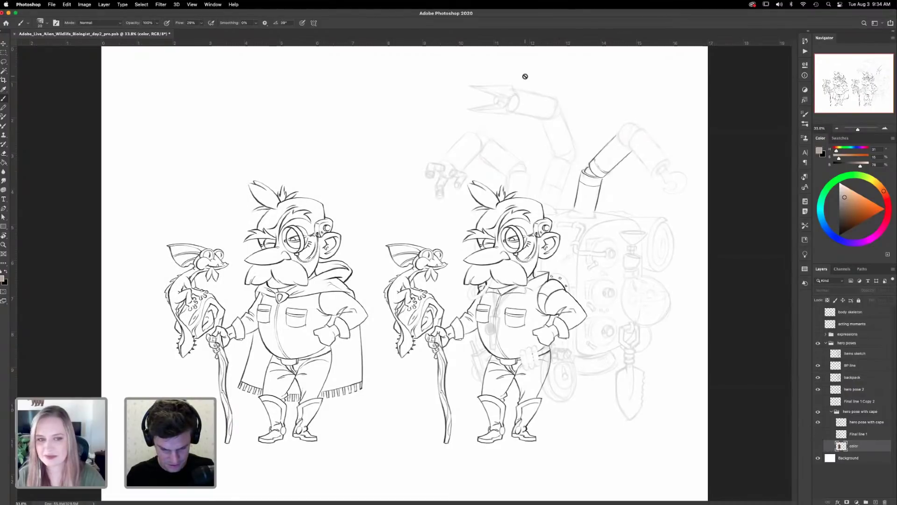
- Bring up Adobe_Live_-_Alien_Wildlife_Biologist 2.psd and preview its hidden lower layers one at a time
{"action": "key", "text": "super+Tab"}
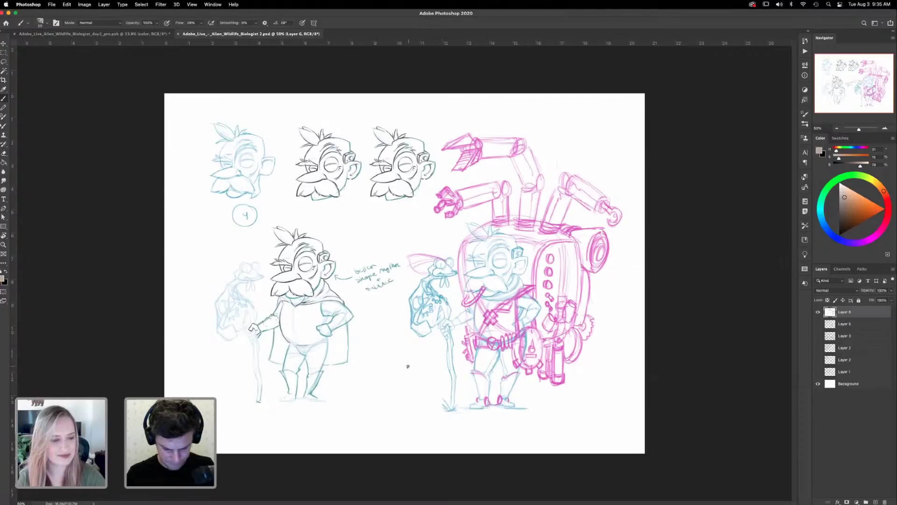
{"action": "key", "text": "z"}
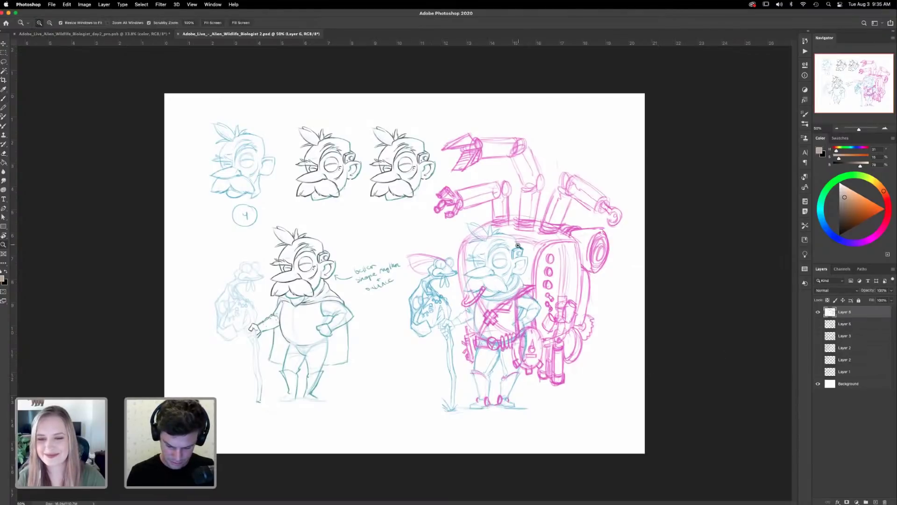
{"action": "left_click", "coordinate": [818, 335]}
{"action": "left_click", "coordinate": [817, 336]}
{"action": "left_click", "coordinate": [818, 348]}
{"action": "left_click", "coordinate": [817, 347]}
{"action": "left_click", "coordinate": [817, 359]}
{"action": "left_click", "coordinate": [817, 360]}
{"action": "left_click", "coordinate": [818, 372]}
{"action": "left_click", "coordinate": [818, 371]}
- Hide the top layer and show the rough sketch layers beneath it to review the early character explorations
{"action": "left_click", "coordinate": [818, 312]}
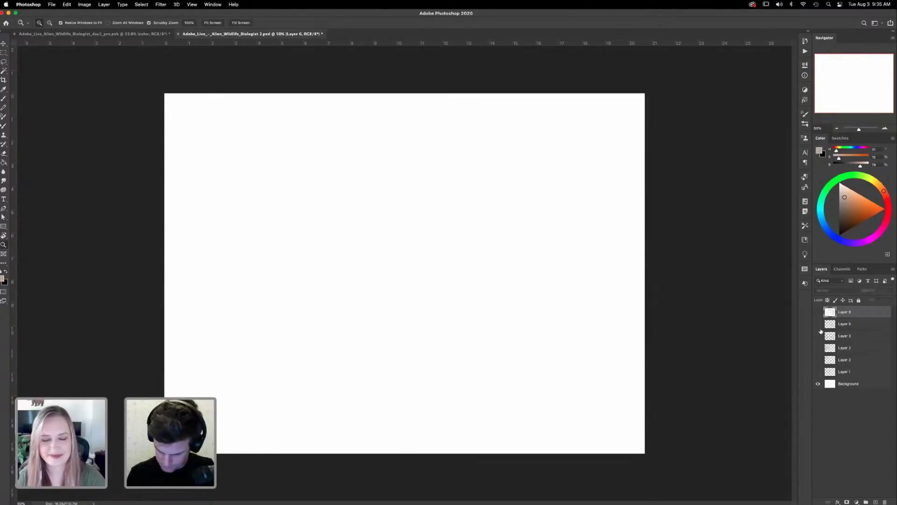
{"action": "left_click", "coordinate": [818, 323]}
{"action": "left_click", "coordinate": [817, 335]}
{"action": "left_click", "coordinate": [817, 348]}
{"action": "left_click", "coordinate": [818, 359]}
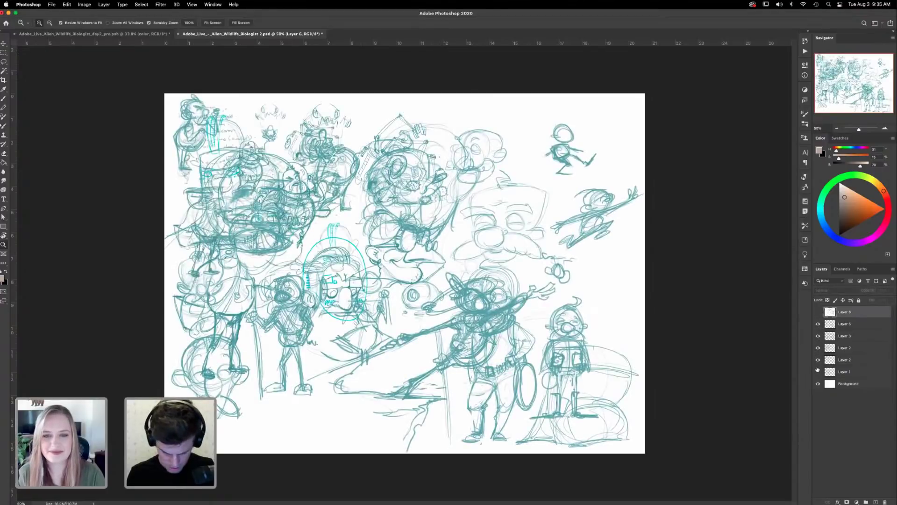
{"action": "left_click", "coordinate": [818, 371]}
{"action": "left_click", "coordinate": [818, 371]}
- Hide the rough sketch layers again and show the top layer with the two hero poses
{"action": "left_click", "coordinate": [818, 360]}
{"action": "left_click", "coordinate": [818, 348]}
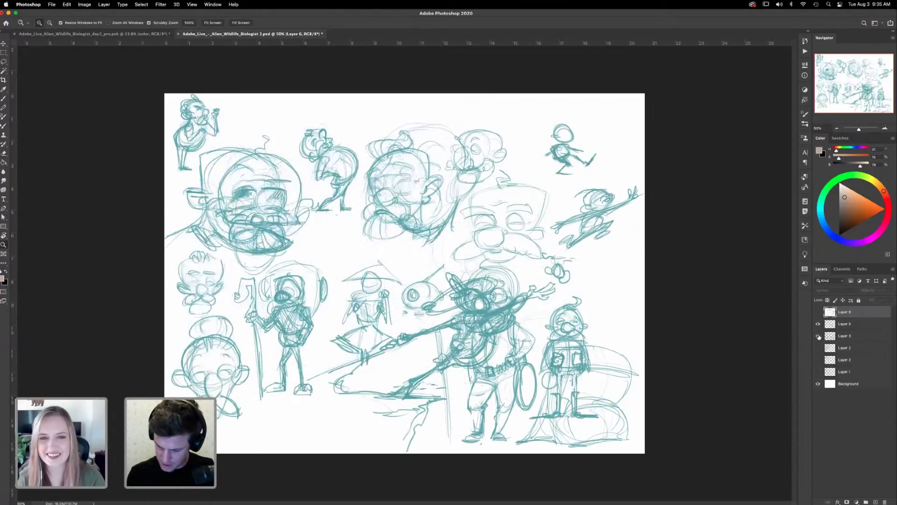
{"action": "left_click", "coordinate": [818, 336]}
{"action": "left_click", "coordinate": [818, 323]}
{"action": "left_click", "coordinate": [818, 312]}
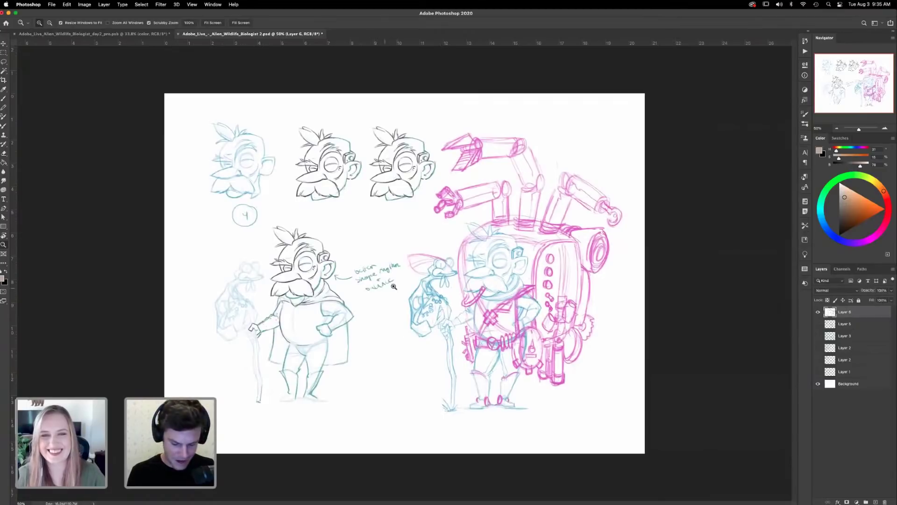
- Brush a black arrow to the caped figure's lower legs with the handwritten note "shortened"
{"action": "left_click", "coordinate": [414, 303]}
{"action": "left_click_drag", "start_coordinate": [581, 290], "coordinate": [644, 268]}
{"action": "left_click_drag", "start_coordinate": [575, 282], "coordinate": [646, 176]}
{"action": "left_click_drag", "start_coordinate": [675, 203], "coordinate": [716, 203]}
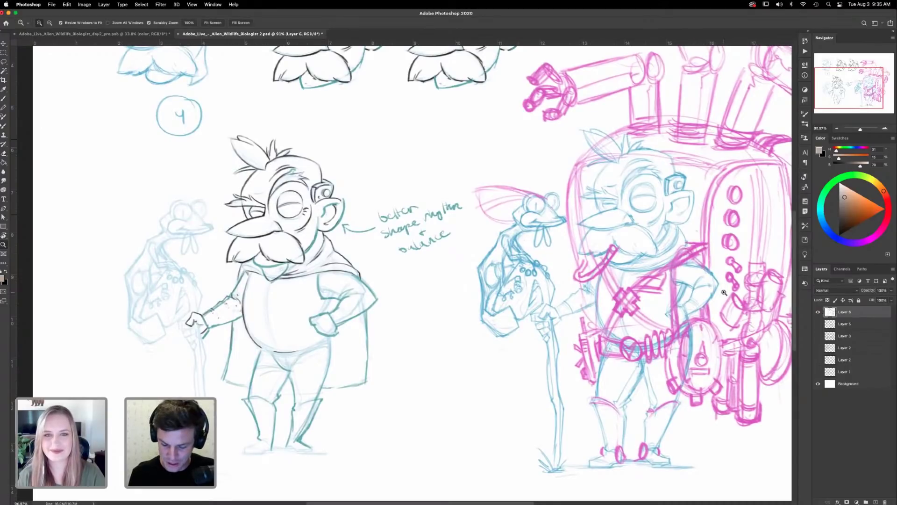
{"action": "key", "text": "b"}
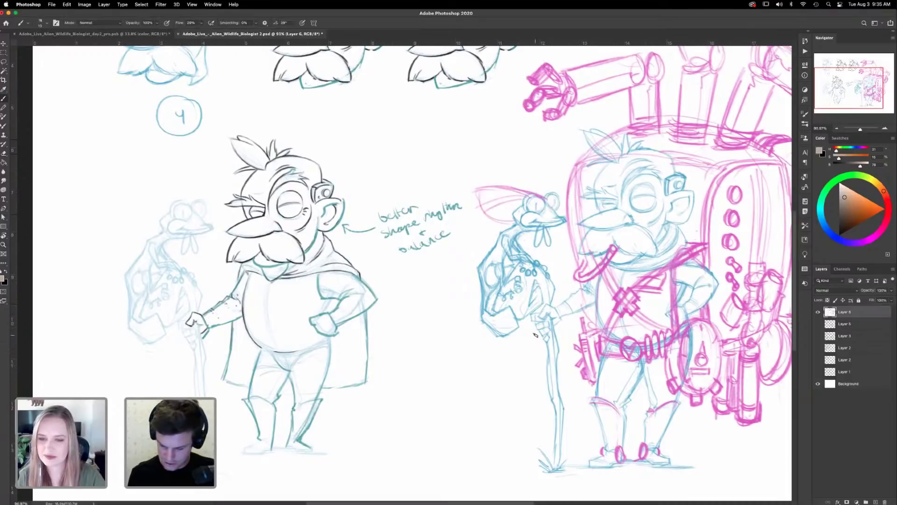
{"action": "left_click", "coordinate": [839, 234]}
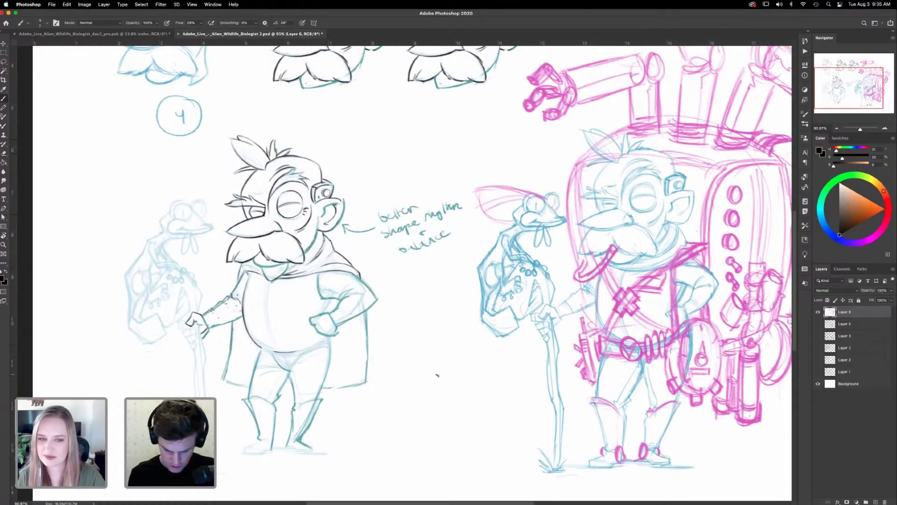
{"action": "mouse_move", "coordinate": [342, 411]}
{"action": "left_mouse_down"}
{"action": "mouse_move", "coordinate": [340, 423]}
{"action": "mouse_move", "coordinate": [407, 396]}
{"action": "mouse_move", "coordinate": [410, 405]}
{"action": "left_mouse_up"}
{"action": "mouse_move", "coordinate": [417, 388]}
{"action": "left_mouse_down"}
{"action": "mouse_move", "coordinate": [425, 400]}
{"action": "mouse_move", "coordinate": [479, 384]}
{"action": "left_mouse_up"}
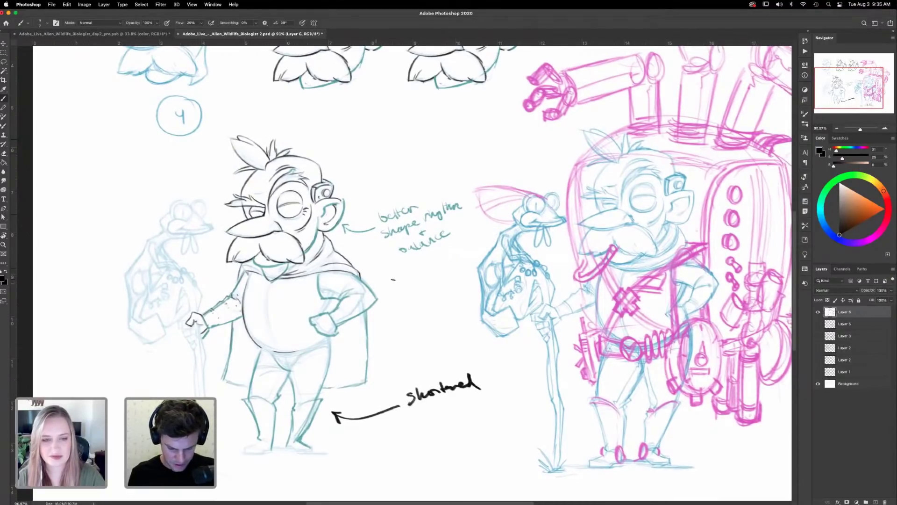
- Brush small black arrow marks beside the caped figure's shoulder and elbow, and a straight horizontal ground line across to the backpack figure's feet
{"action": "left_click_drag", "start_coordinate": [378, 267], "coordinate": [395, 280]}
{"action": "left_click_drag", "start_coordinate": [374, 310], "coordinate": [386, 316]}
{"action": "left_click_drag", "start_coordinate": [390, 277], "coordinate": [389, 260]}
{"action": "left_click_drag", "start_coordinate": [380, 313], "coordinate": [384, 322]}
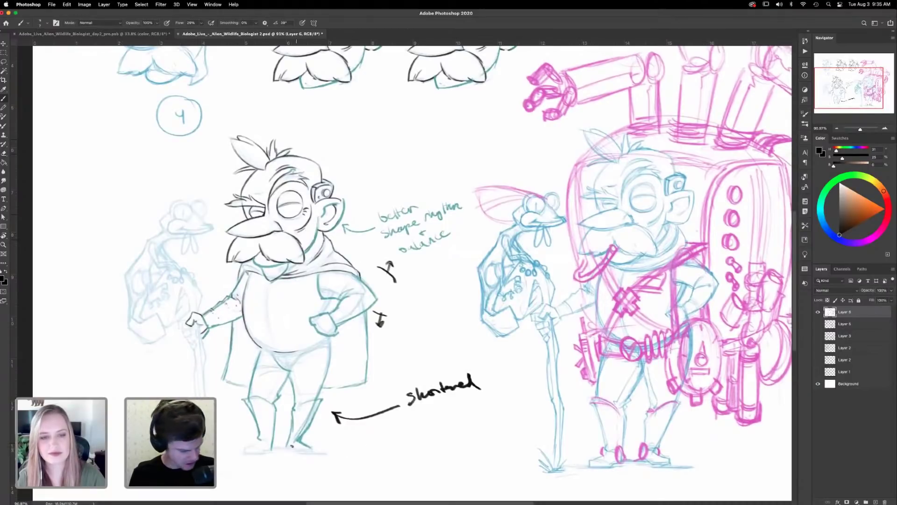
{"action": "mouse_move", "coordinate": [296, 451]}
{"action": "left_mouse_down"}
{"action": "mouse_move", "coordinate": [451, 446]}
{"action": "mouse_move", "coordinate": [731, 453]}
{"action": "left_mouse_up"}
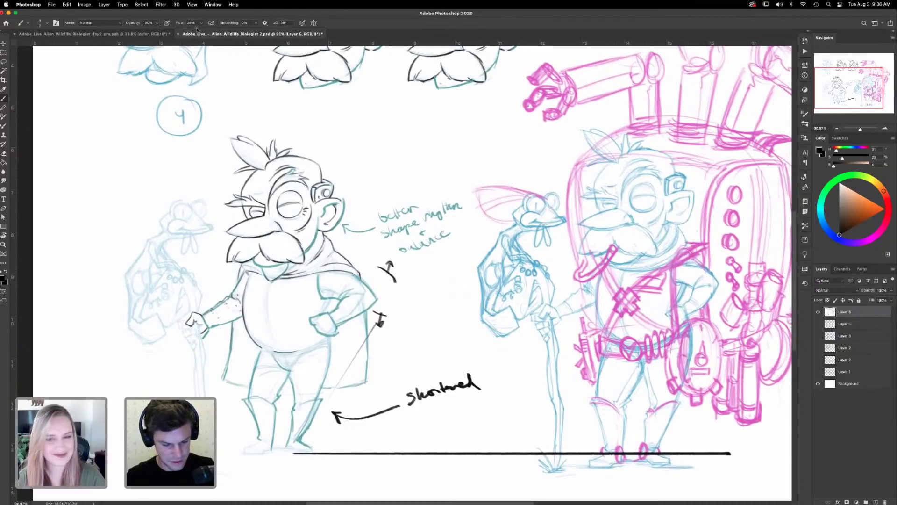
- Close the annotated sketch document and return to the day 2 line-art document
{"action": "left_click", "coordinate": [178, 34]}
{"action": "left_click", "coordinate": [446, 206]}
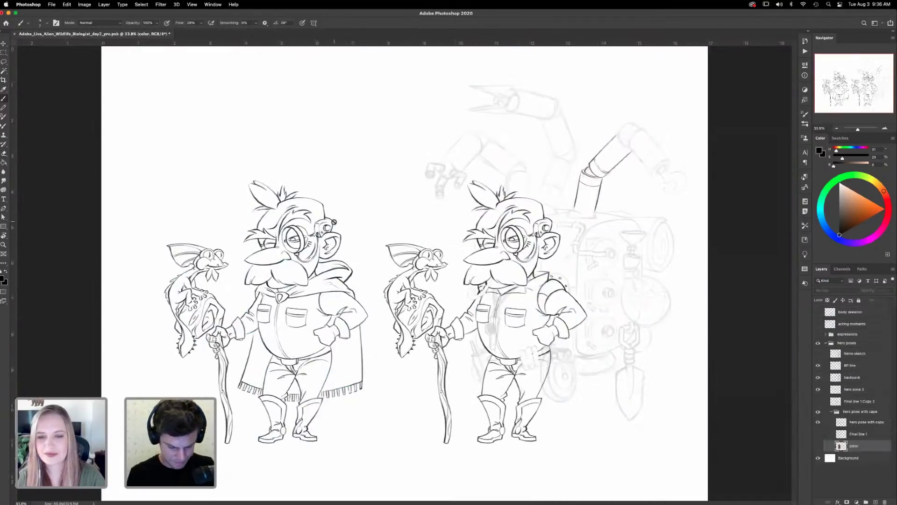
{"action": "key", "text": "super+space"}
{"action": "left_click_drag", "start_coordinate": [354, 265], "coordinate": [548, 278]}
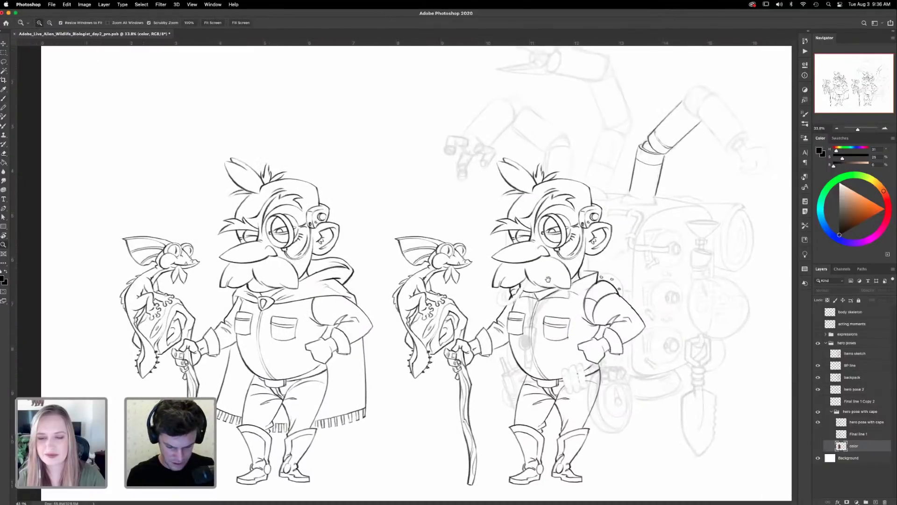
{"action": "left_click_drag", "start_coordinate": [361, 320], "coordinate": [556, 282]}
{"action": "left_click_drag", "start_coordinate": [469, 261], "coordinate": [296, 242]}
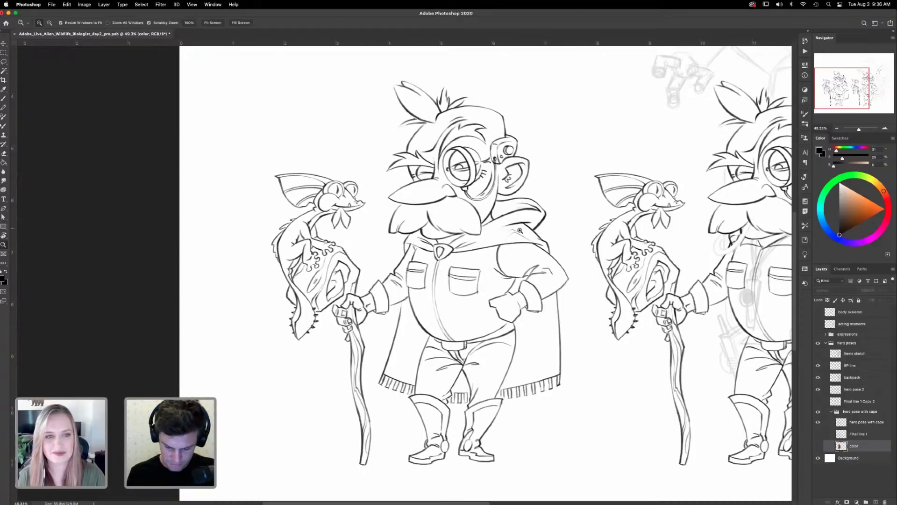
{"action": "key", "text": "b"}
{"action": "left_click", "coordinate": [560, 184]}
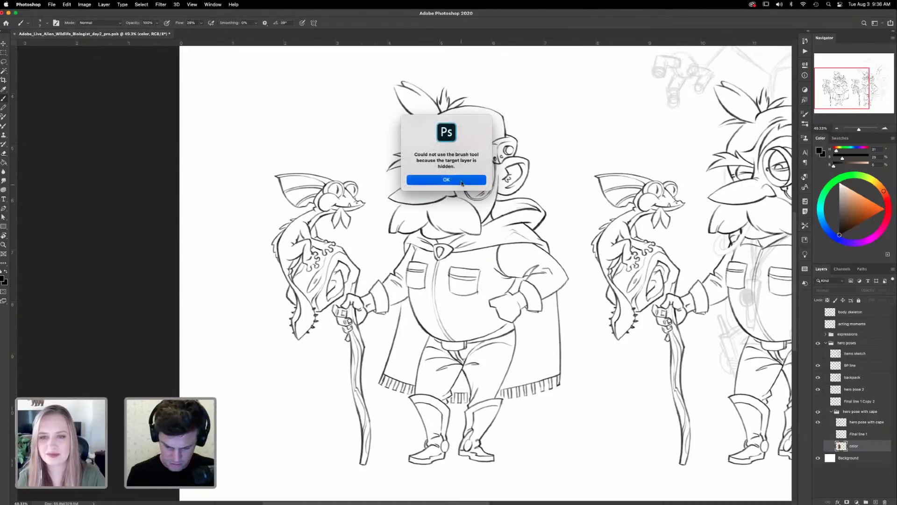
{"action": "key", "text": "Return"}
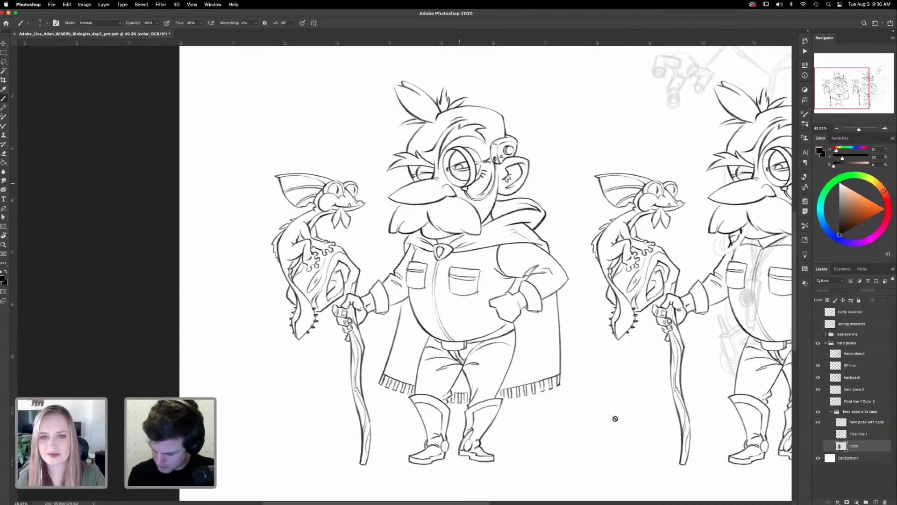
- Add a new layer above the body skeleton layer and name it "notes"
{"action": "left_click", "coordinate": [854, 313]}
{"action": "left_click", "coordinate": [875, 502]}
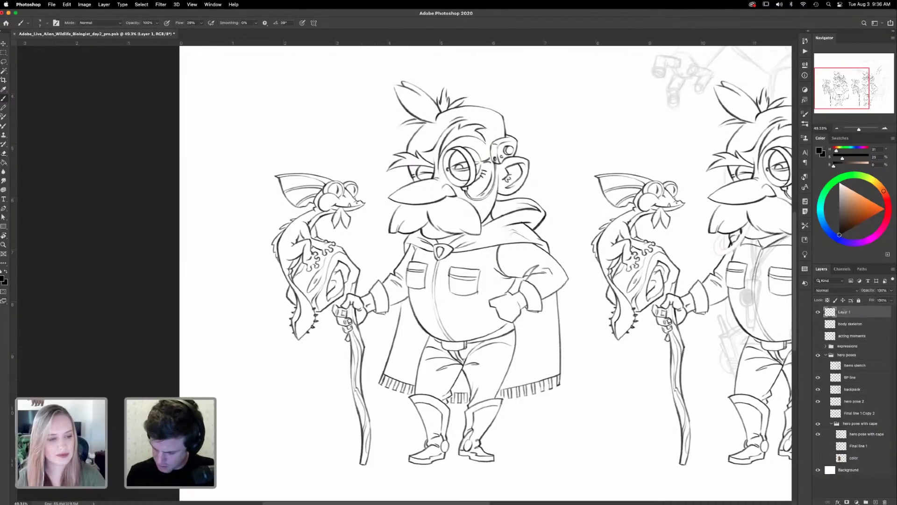
{"action": "type", "text": "notes"}
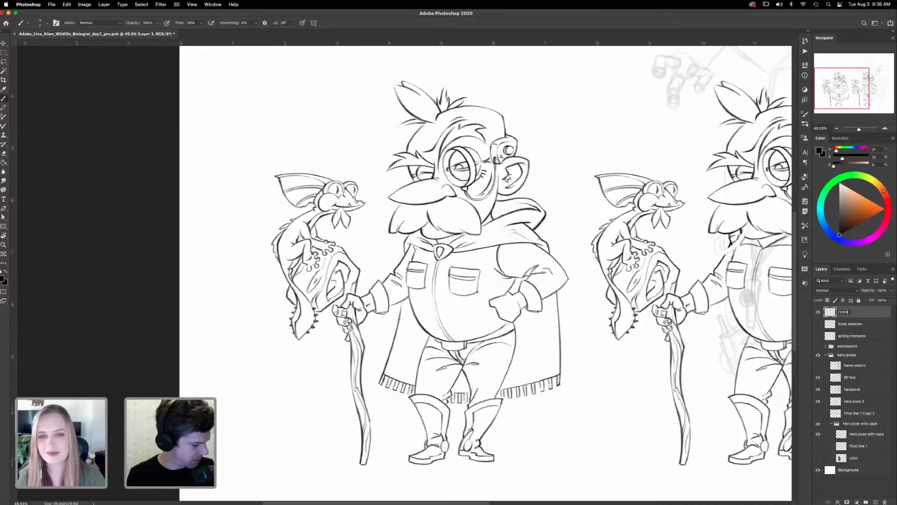
{"action": "key", "text": "Return"}
- Pick a red brush colour and brush a small arrow pointing down at the caped figure's raised collar
{"action": "left_click", "coordinate": [888, 202]}
{"action": "left_click", "coordinate": [862, 212]}
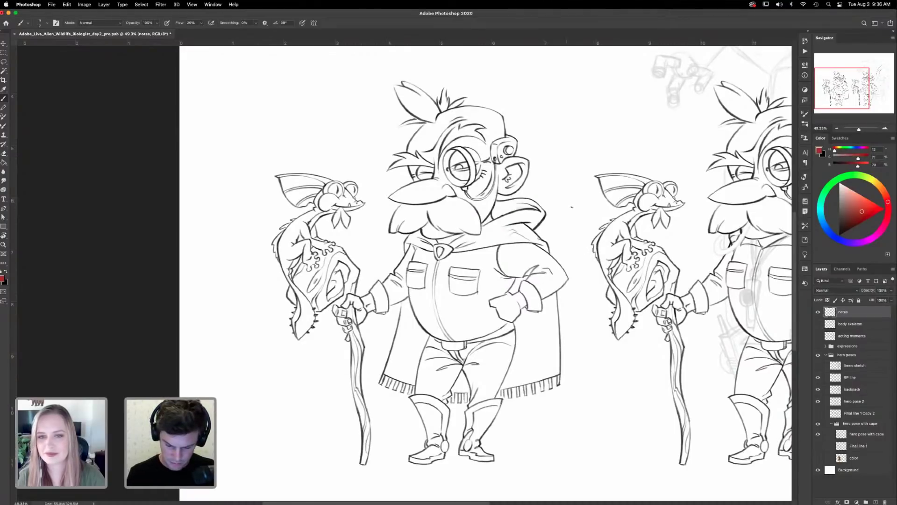
{"action": "mouse_move", "coordinate": [553, 171]}
{"action": "left_mouse_down"}
{"action": "mouse_move", "coordinate": [542, 194]}
{"action": "mouse_move", "coordinate": [540, 182]}
{"action": "left_mouse_up"}
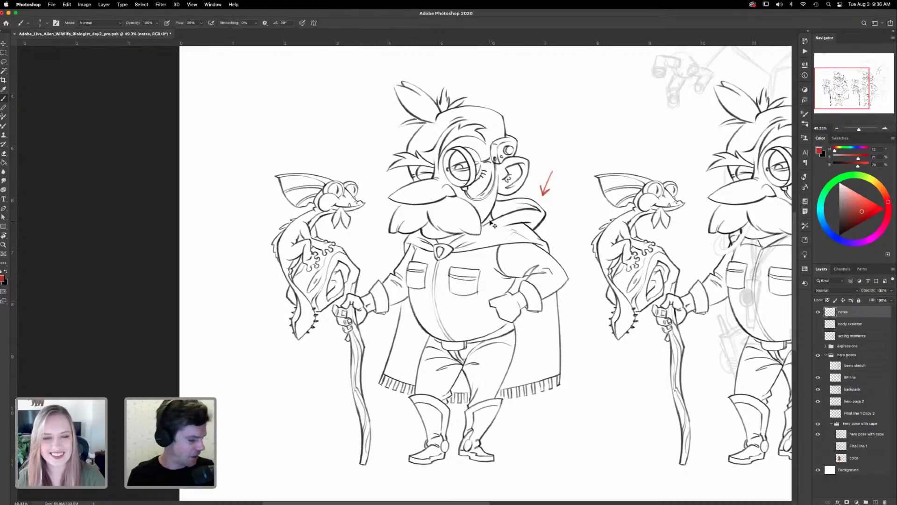
{"action": "key", "text": "super+0"}
{"action": "mouse_move", "coordinate": [552, 163]}
{"action": "left_mouse_down"}
{"action": "mouse_move", "coordinate": [454, 244]}
{"action": "mouse_move", "coordinate": [602, 164]}
{"action": "left_mouse_up"}
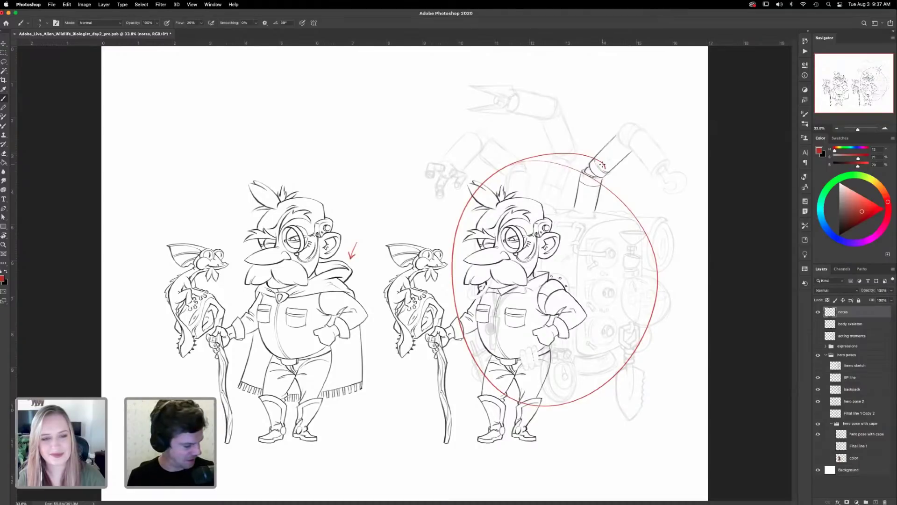
{"action": "key", "text": "super+z"}
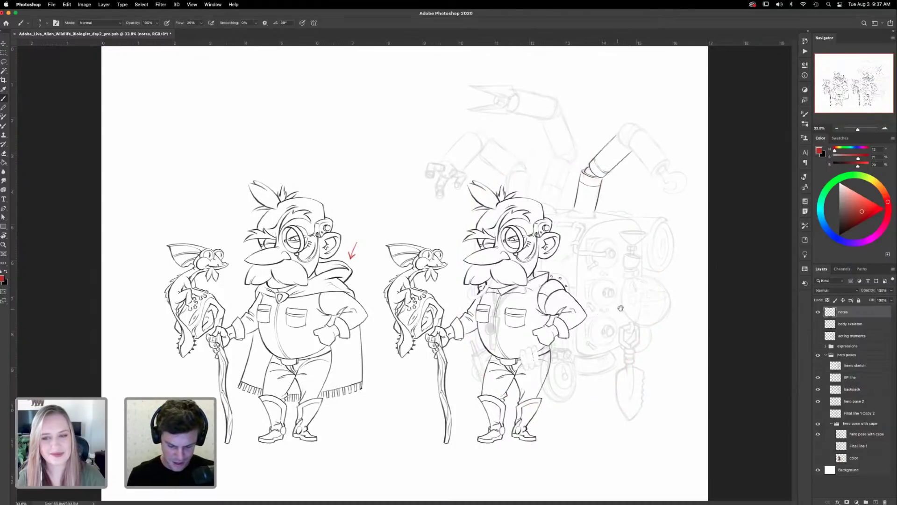
- Brush a red oval over the caped figure's thigh just below the hand on the hip
{"action": "key", "text": "z"}
{"action": "left_click_drag", "start_coordinate": [364, 320], "coordinate": [397, 329]}
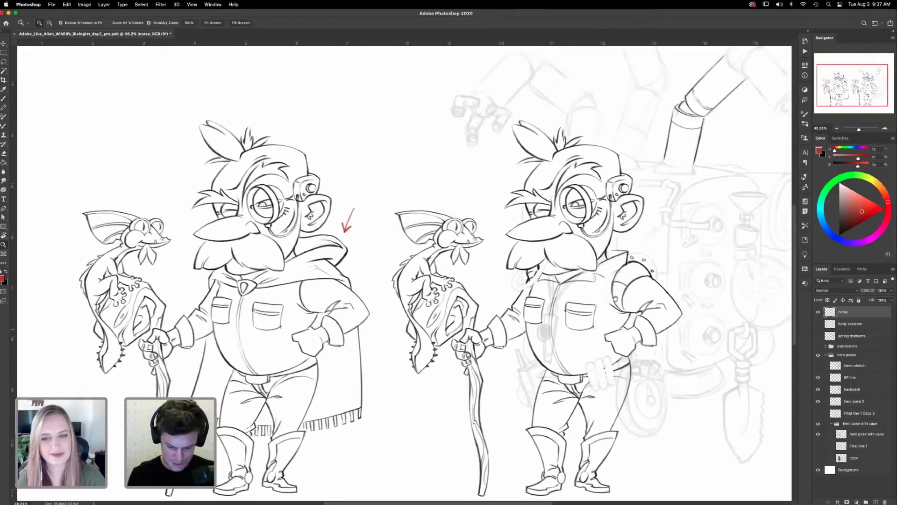
{"action": "key", "text": "b"}
{"action": "scroll", "coordinate": [624, 306], "scroll_direction": "left", "scroll_amount": 10}
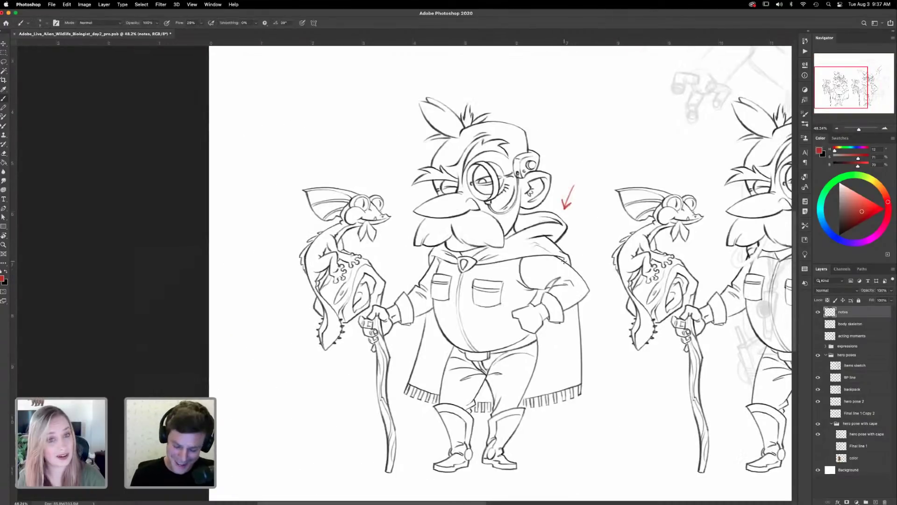
{"action": "mouse_move", "coordinate": [531, 333]}
{"action": "left_mouse_down"}
{"action": "mouse_move", "coordinate": [514, 381]}
{"action": "mouse_move", "coordinate": [511, 341]}
{"action": "left_mouse_up"}
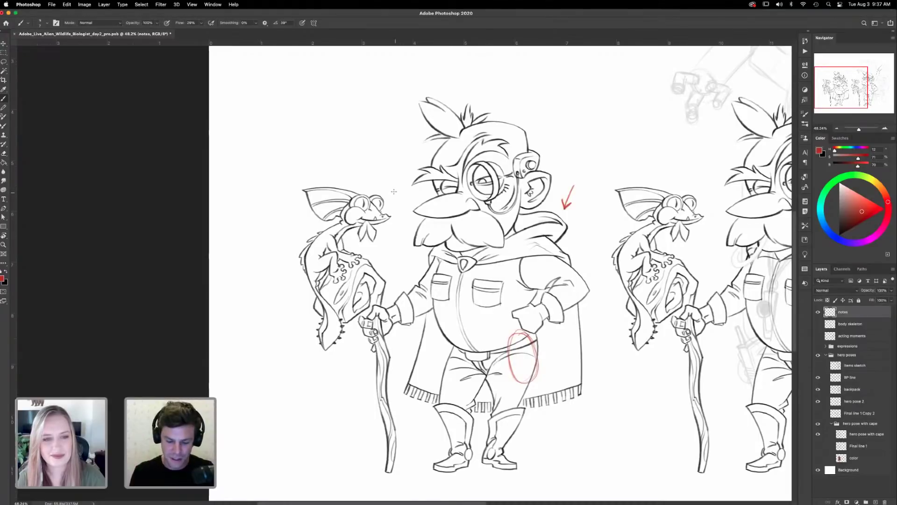
- Brush a curved red arrow around the caped figure's head, tapered shapes over the face and body, and a scribble beside the knee
{"action": "mouse_move", "coordinate": [563, 165]}
{"action": "left_mouse_down"}
{"action": "mouse_move", "coordinate": [510, 111]}
{"action": "mouse_move", "coordinate": [526, 115]}
{"action": "left_mouse_up"}
{"action": "mouse_move", "coordinate": [422, 242]}
{"action": "left_mouse_down"}
{"action": "mouse_move", "coordinate": [464, 137]}
{"action": "mouse_move", "coordinate": [506, 238]}
{"action": "left_mouse_up"}
{"action": "mouse_move", "coordinate": [474, 267]}
{"action": "left_mouse_down"}
{"action": "mouse_move", "coordinate": [514, 433]}
{"action": "mouse_move", "coordinate": [426, 433]}
{"action": "left_mouse_up"}
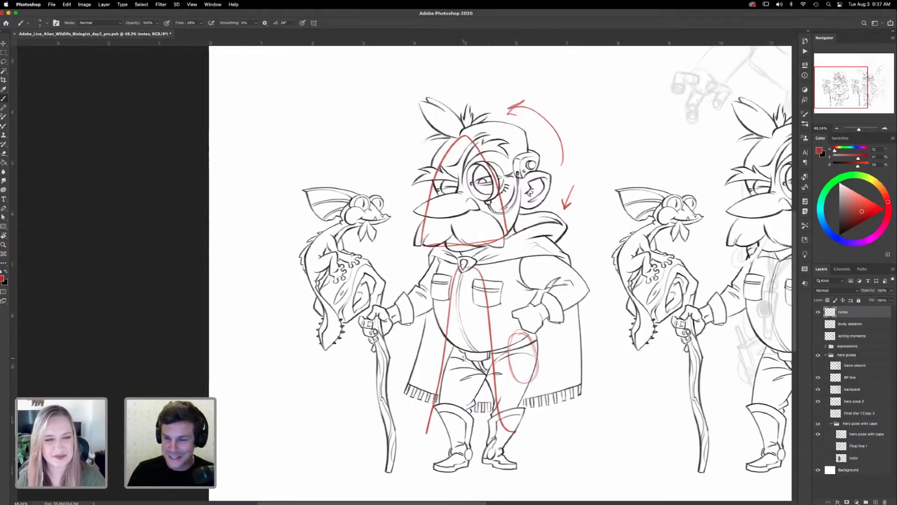
{"action": "mouse_move", "coordinate": [518, 387]}
{"action": "left_mouse_down"}
{"action": "mouse_move", "coordinate": [536, 395]}
{"action": "mouse_move", "coordinate": [520, 402]}
{"action": "mouse_move", "coordinate": [533, 408]}
{"action": "left_mouse_up"}
{"action": "mouse_move", "coordinate": [529, 334]}
{"action": "left_mouse_down"}
{"action": "mouse_move", "coordinate": [546, 351]}
{"action": "mouse_move", "coordinate": [534, 338]}
{"action": "left_mouse_up"}
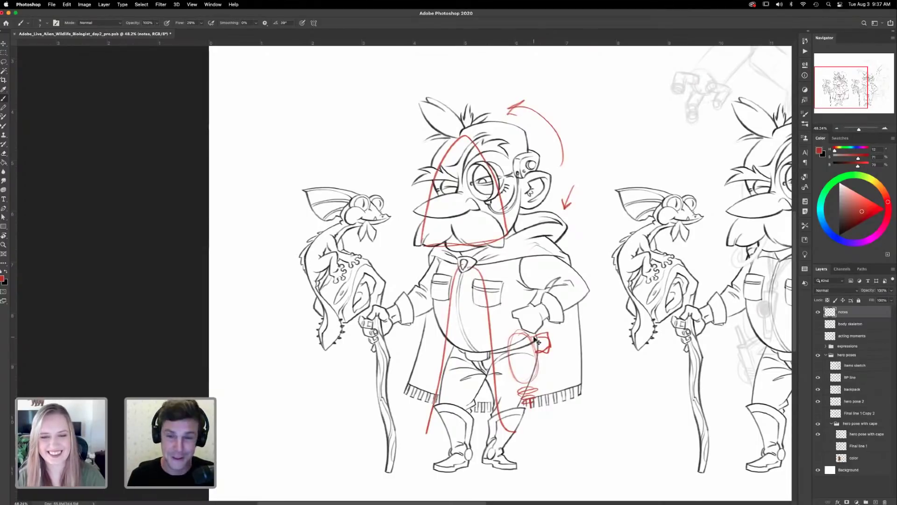
{"action": "key", "text": "super+z"}
{"action": "key", "text": "super+z"}
{"action": "key", "text": "super+z"}
{"action": "key", "text": "super+z"}
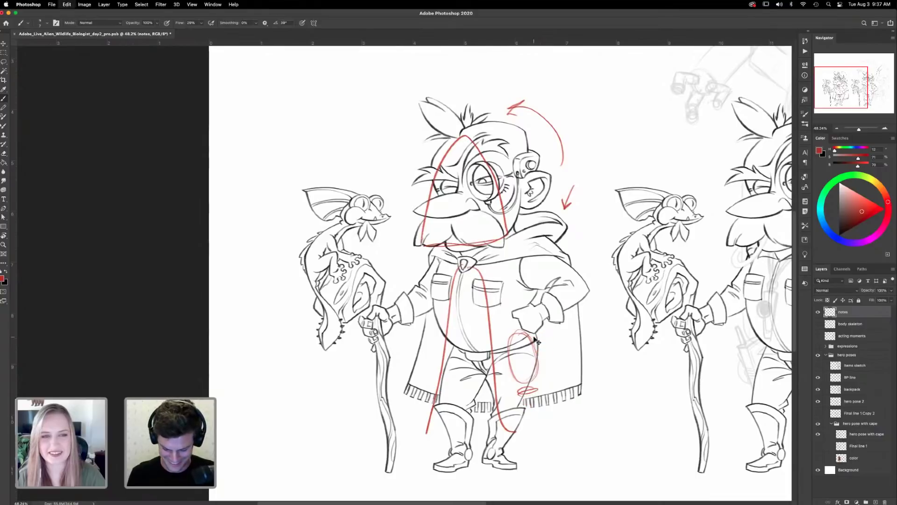
{"action": "key", "text": "super+z"}
{"action": "key", "text": "super+z"}
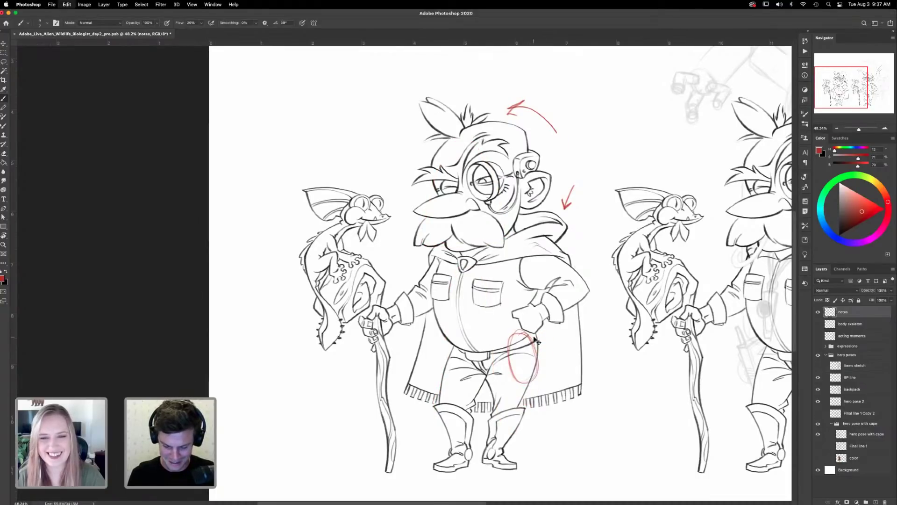
{"action": "key", "text": "super+shift+z"}
{"action": "key", "text": "super+shift+z"}
{"action": "key", "text": "super+shift+z"}
{"action": "key", "text": "super+shift+z"}
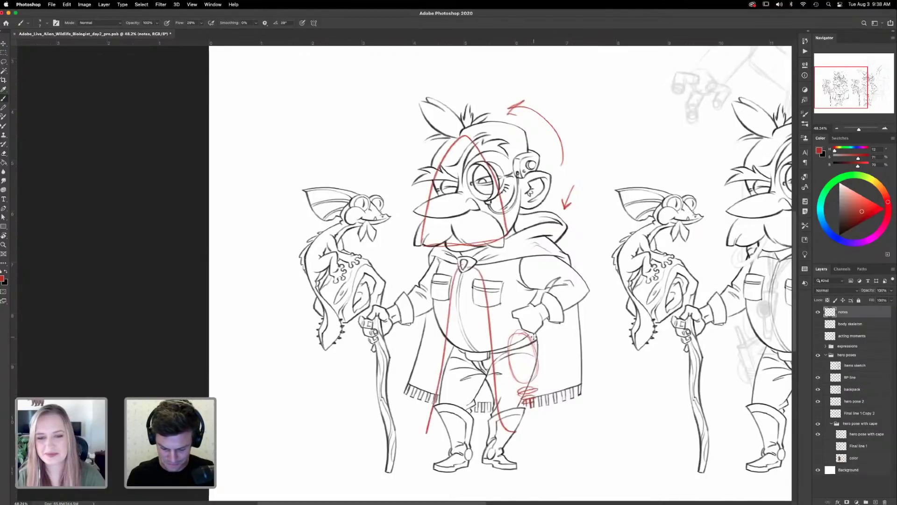
- Hide the notes layer and examine the clean line art of both poses and the backpack's mechanical arms
{"action": "left_click", "coordinate": [818, 311]}
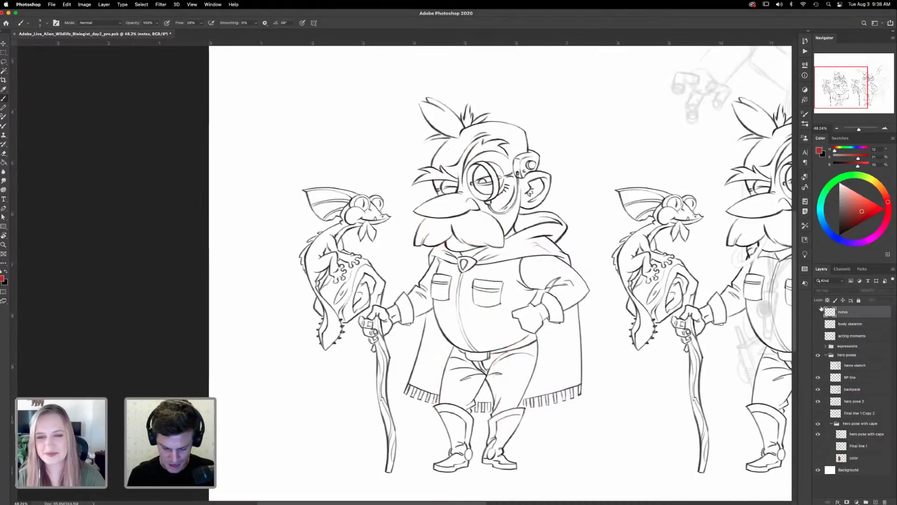
{"action": "left_click_drag", "start_coordinate": [602, 263], "coordinate": [485, 337]}
{"action": "left_click_drag", "start_coordinate": [512, 426], "coordinate": [492, 349]}
{"action": "left_click_drag", "start_coordinate": [549, 360], "coordinate": [444, 392]}
{"action": "scroll", "coordinate": [531, 261], "scroll_direction": "right", "scroll_amount": 8}
{"action": "scroll", "coordinate": [531, 261], "scroll_direction": "up", "scroll_amount": 2}
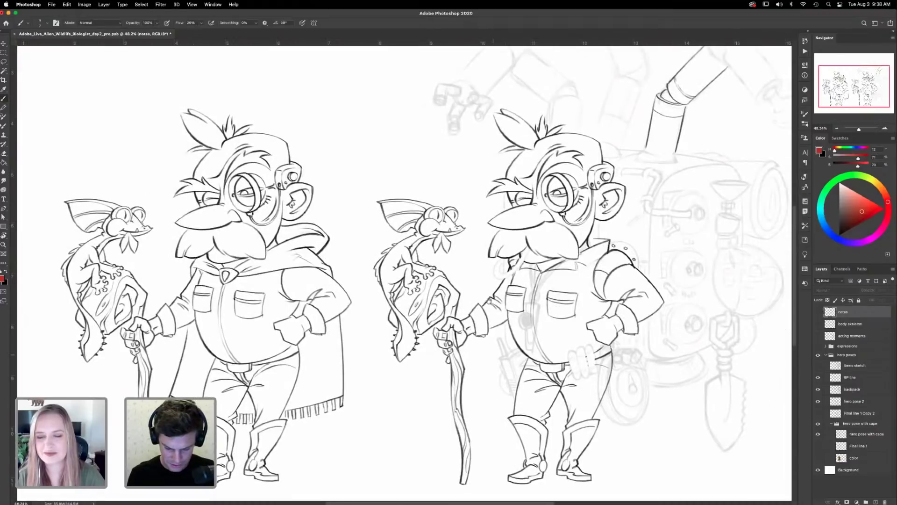
{"action": "scroll", "coordinate": [626, 153], "scroll_direction": "left", "scroll_amount": 4}
{"action": "scroll", "coordinate": [627, 153], "scroll_direction": "down", "scroll_amount": 2}
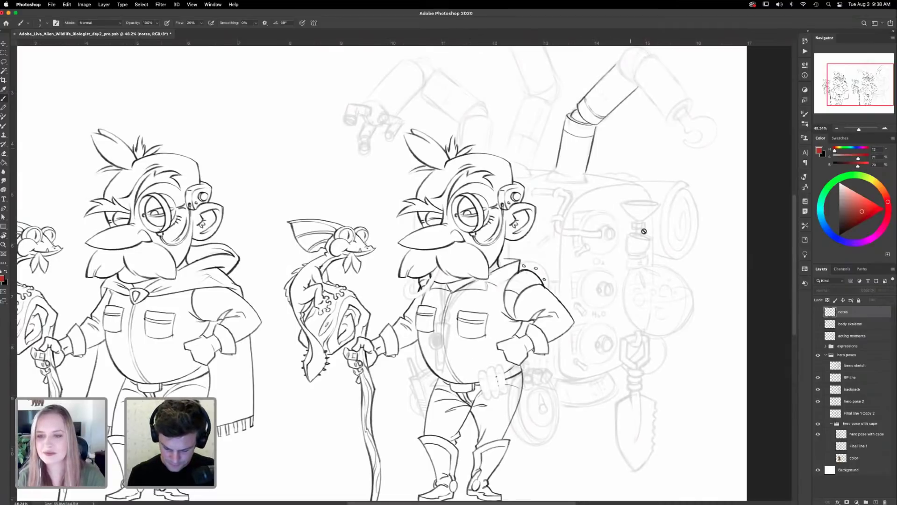
{"action": "scroll", "coordinate": [627, 194], "scroll_direction": "up", "scroll_amount": 3}
{"action": "left_click_drag", "start_coordinate": [635, 252], "coordinate": [600, 280]}
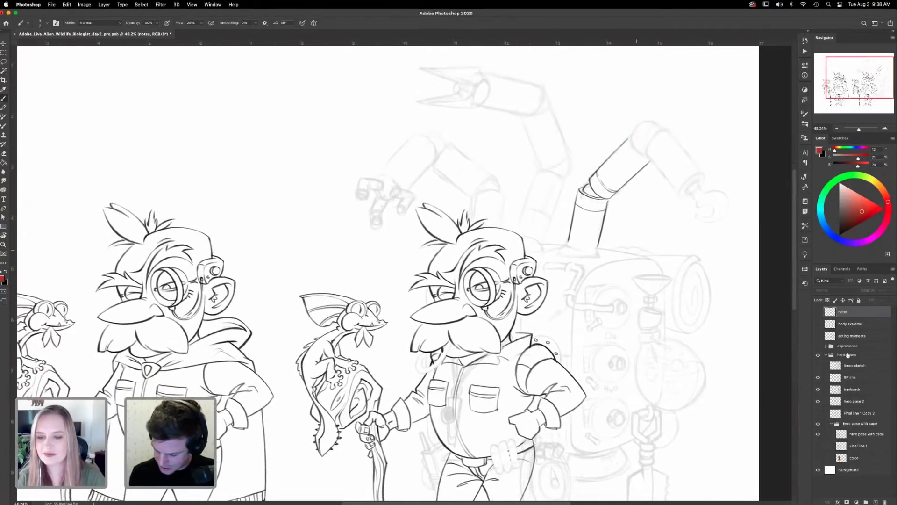
- Raise the backpack layer's opacity to about 48%
{"action": "left_click", "coordinate": [855, 388]}
{"action": "left_click", "coordinate": [891, 290]}
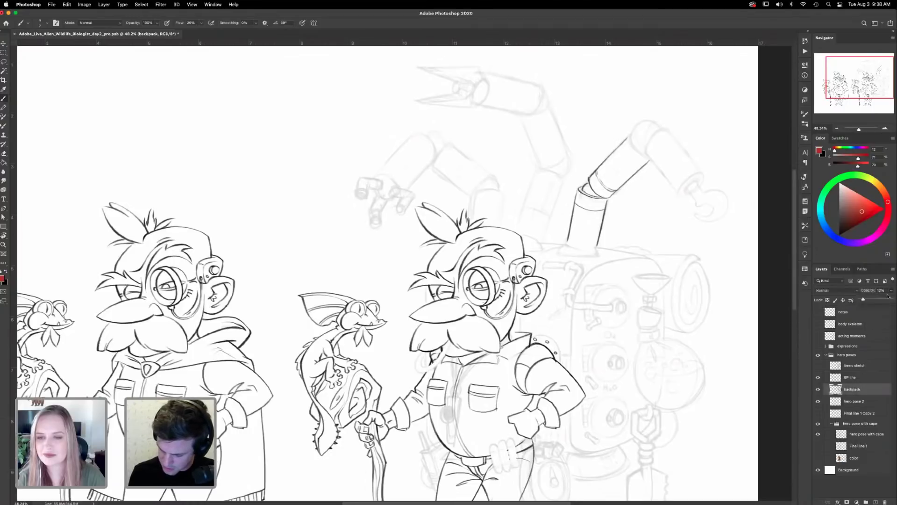
{"action": "left_click_drag", "start_coordinate": [870, 301], "coordinate": [874, 299]}
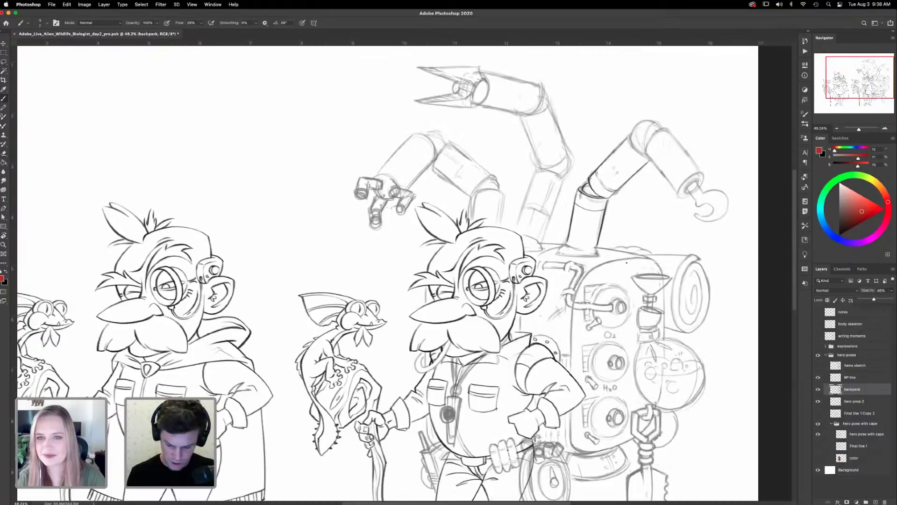
- Show the notes layer and brush small red arrows above the backpack's two upper gauges
{"action": "scroll", "coordinate": [634, 206], "scroll_direction": "down", "scroll_amount": 5}
{"action": "key", "text": "super+minus"}
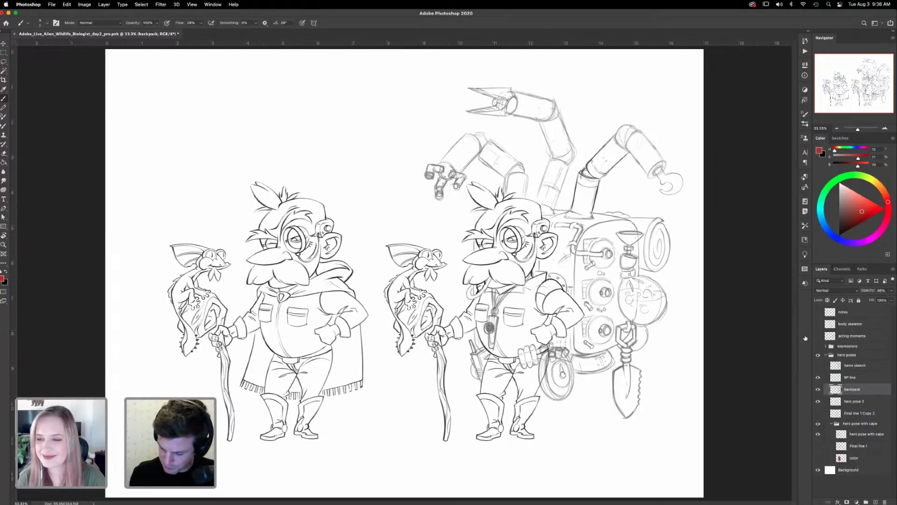
{"action": "left_click", "coordinate": [830, 313]}
{"action": "left_click", "coordinate": [817, 311]}
{"action": "left_click_drag", "start_coordinate": [602, 231], "coordinate": [604, 233]}
{"action": "left_click_drag", "start_coordinate": [603, 270], "coordinate": [607, 273]}
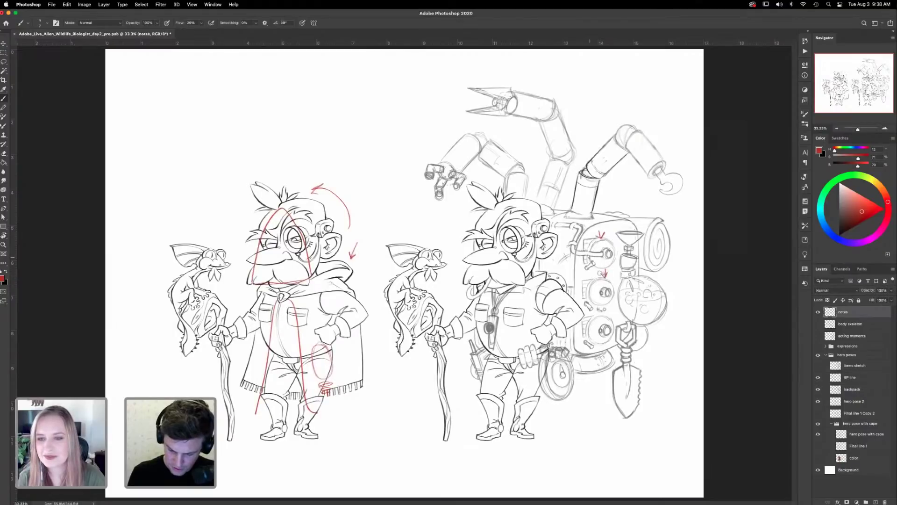
- Brush a red line down the backpack's side to the middle gauge and an arrow across to the globe, undoing the circle around the gauge
{"action": "mouse_move", "coordinate": [573, 243]}
{"action": "left_mouse_down"}
{"action": "mouse_move", "coordinate": [572, 284]}
{"action": "mouse_move", "coordinate": [581, 299]}
{"action": "mouse_move", "coordinate": [587, 293]}
{"action": "mouse_move", "coordinate": [574, 285]}
{"action": "mouse_move", "coordinate": [595, 294]}
{"action": "left_mouse_up"}
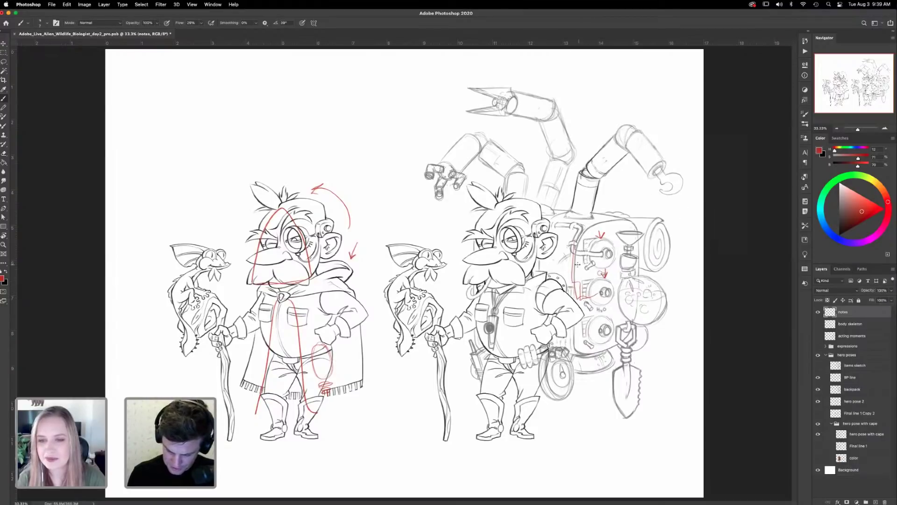
{"action": "mouse_move", "coordinate": [612, 295]}
{"action": "left_mouse_down"}
{"action": "mouse_move", "coordinate": [640, 293]}
{"action": "mouse_move", "coordinate": [615, 303]}
{"action": "mouse_move", "coordinate": [587, 299]}
{"action": "mouse_move", "coordinate": [607, 280]}
{"action": "mouse_move", "coordinate": [594, 305]}
{"action": "mouse_move", "coordinate": [596, 285]}
{"action": "mouse_move", "coordinate": [587, 295]}
{"action": "left_mouse_up"}
{"action": "key", "text": "super+z"}
{"action": "key", "text": "super+z"}
{"action": "key", "text": "super+z"}
{"action": "key", "text": "super+z"}
{"action": "key", "text": "super+z"}
{"action": "key", "text": "super+z"}
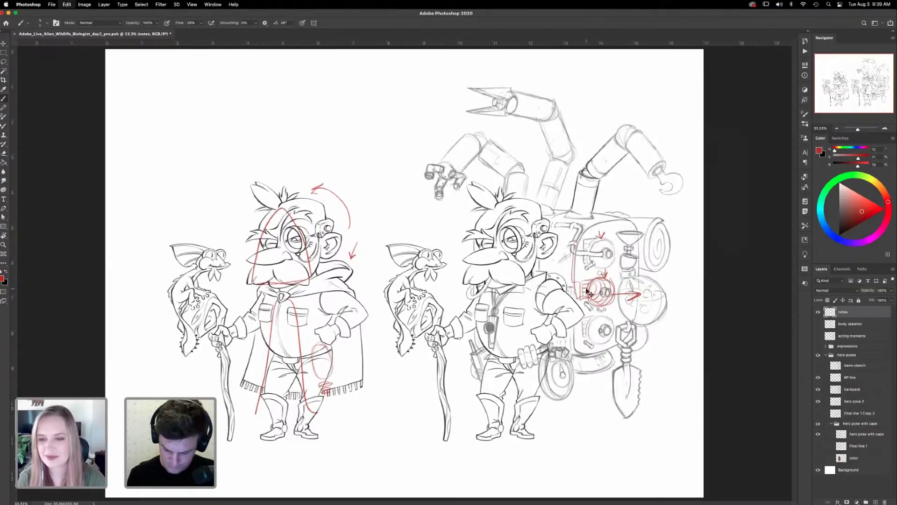
{"action": "key", "text": "super+z"}
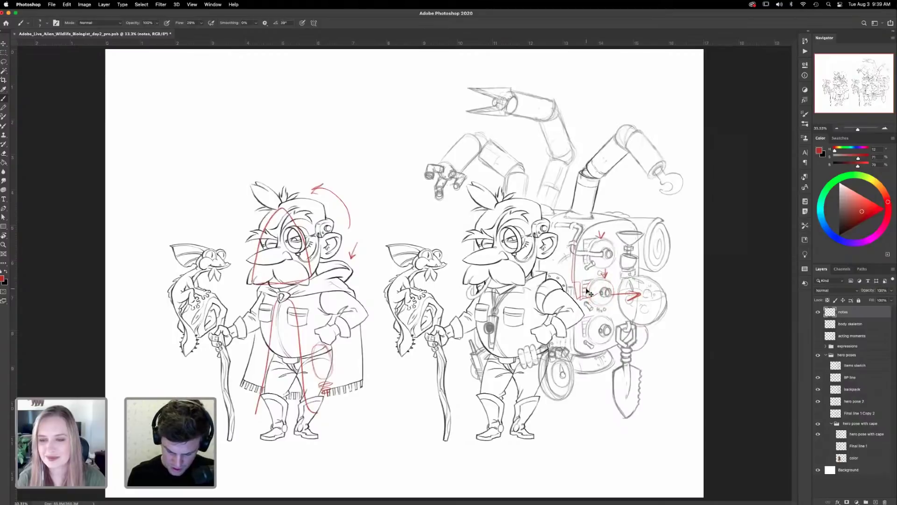
- Brush red arrows pointing at the round item on the backpack figure's hip and at the pouch on the opposite side
{"action": "mouse_move", "coordinate": [490, 307]}
{"action": "left_mouse_down"}
{"action": "mouse_move", "coordinate": [502, 336]}
{"action": "mouse_move", "coordinate": [490, 306]}
{"action": "left_mouse_up"}
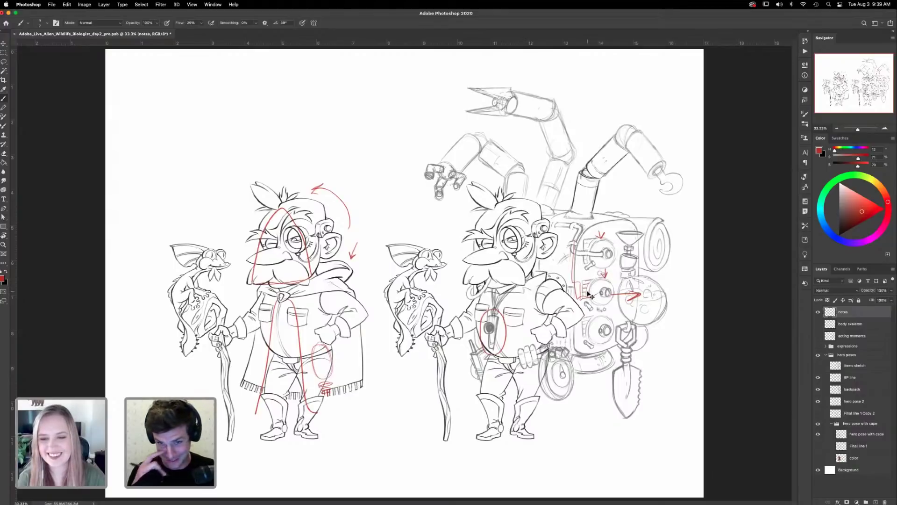
{"action": "key", "text": "ctrl+z"}
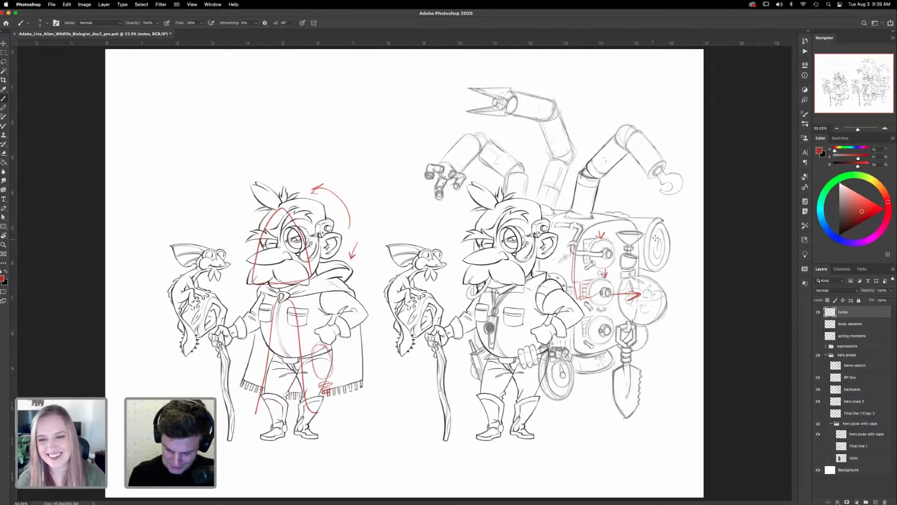
{"action": "mouse_move", "coordinate": [580, 397]}
{"action": "left_mouse_down"}
{"action": "mouse_move", "coordinate": [575, 390]}
{"action": "mouse_move", "coordinate": [586, 389]}
{"action": "mouse_move", "coordinate": [590, 408]}
{"action": "left_mouse_up"}
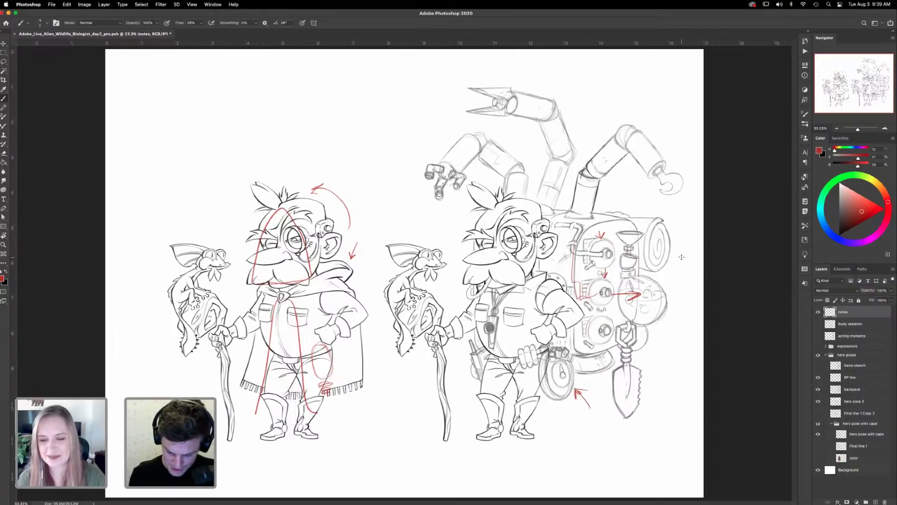
{"action": "left_click_drag", "start_coordinate": [457, 360], "coordinate": [462, 369]}
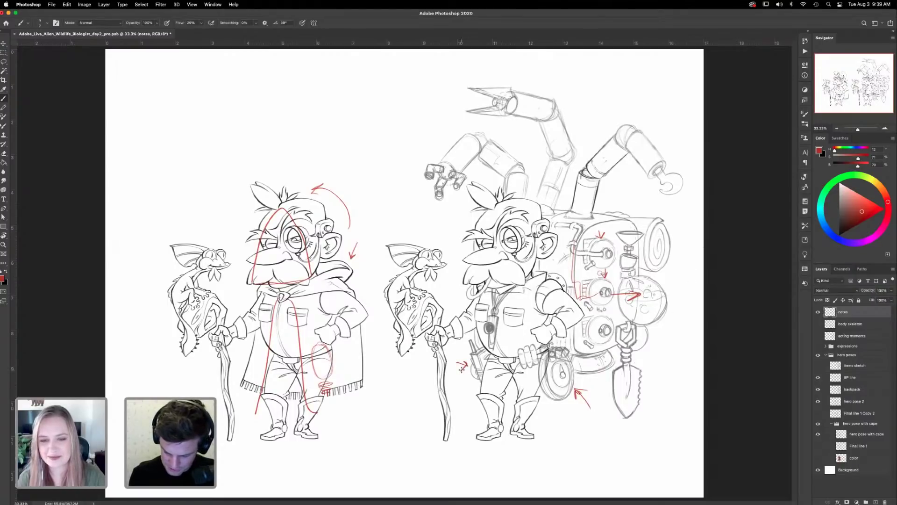
- Brush a red arrow and outline at the backpack's curved base, and trace the globe and the rolled bundle in red
{"action": "left_click_drag", "start_coordinate": [599, 395], "coordinate": [599, 376]}
{"action": "mouse_move", "coordinate": [593, 385]}
{"action": "left_mouse_down"}
{"action": "mouse_move", "coordinate": [598, 376]}
{"action": "mouse_move", "coordinate": [604, 383]}
{"action": "left_mouse_up"}
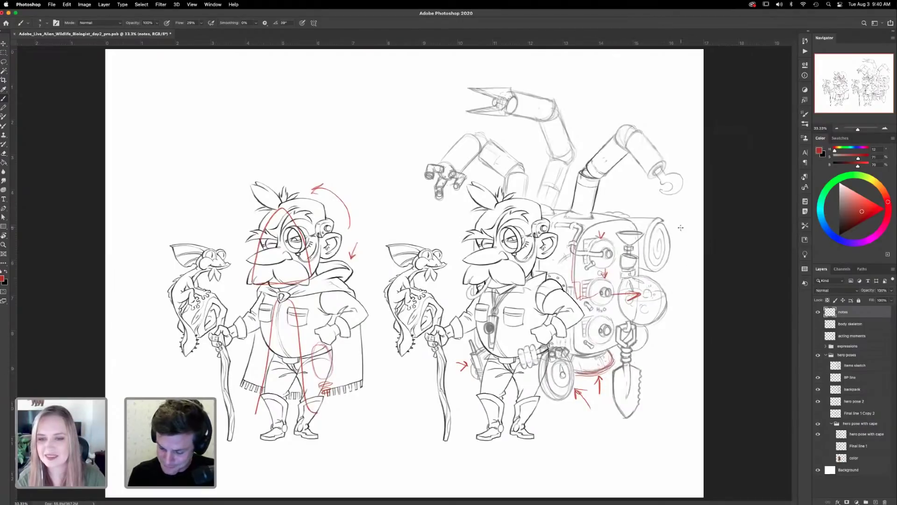
{"action": "mouse_move", "coordinate": [666, 306]}
{"action": "left_mouse_down"}
{"action": "mouse_move", "coordinate": [625, 300]}
{"action": "mouse_move", "coordinate": [668, 292]}
{"action": "mouse_move", "coordinate": [658, 315]}
{"action": "mouse_move", "coordinate": [663, 296]}
{"action": "left_mouse_up"}
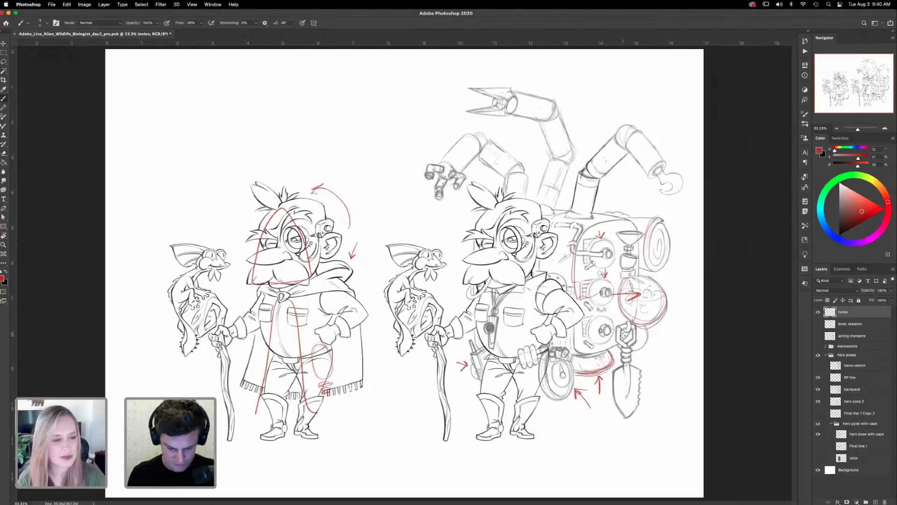
- Hide the notes layer and lower the backpack sketch layer's opacity to about 19%
{"action": "left_click", "coordinate": [818, 311]}
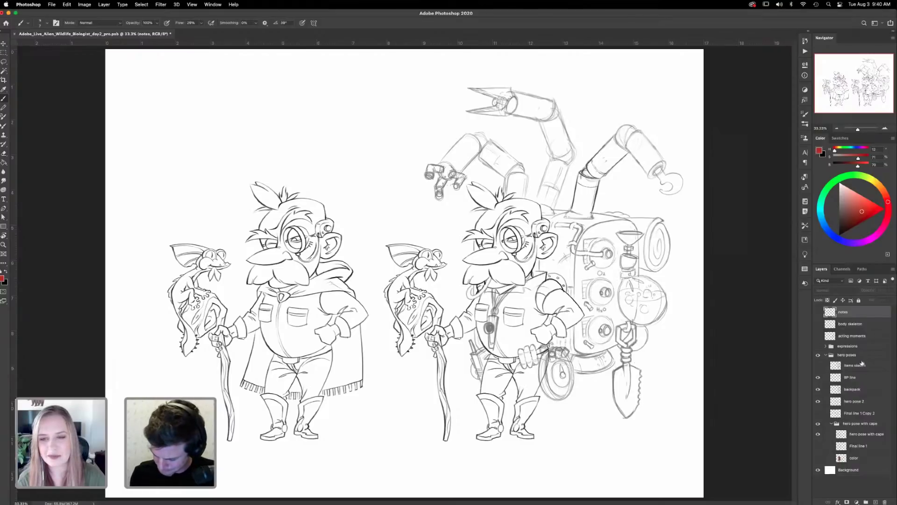
{"action": "left_click", "coordinate": [857, 389]}
{"action": "left_click", "coordinate": [891, 290]}
{"action": "left_click_drag", "start_coordinate": [872, 300], "coordinate": [863, 300]}
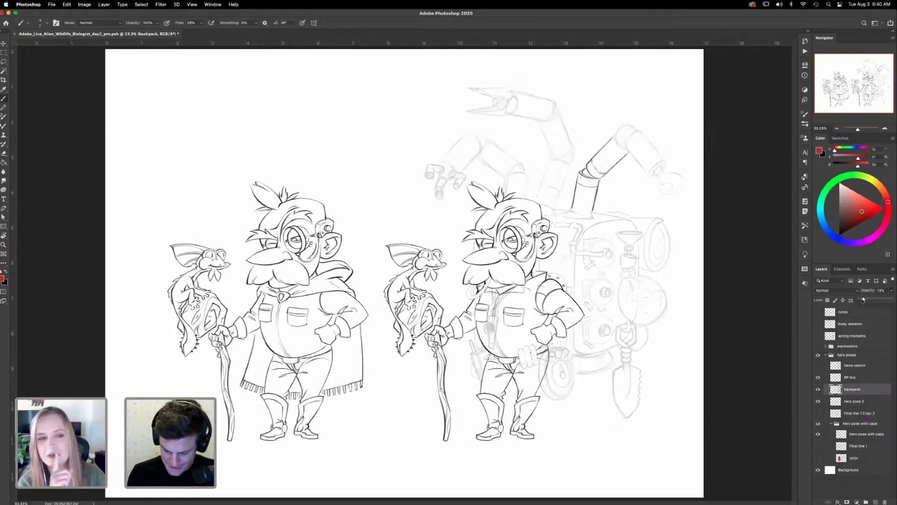
- On the BP line layer, brush in black the rounded elbow end of the hook arm's upper segment
{"action": "left_click", "coordinate": [858, 380]}
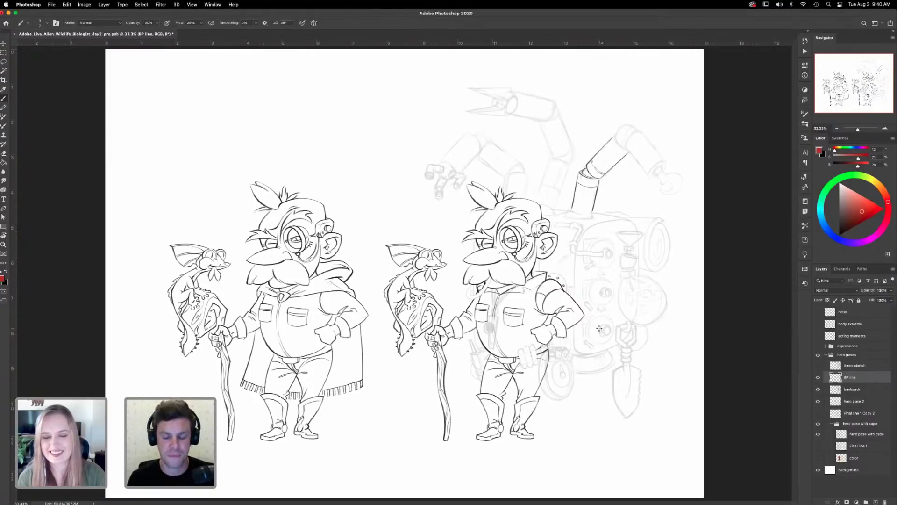
{"action": "key", "text": "z"}
{"action": "mouse_move", "coordinate": [632, 146]}
{"action": "left_mouse_down"}
{"action": "mouse_move", "coordinate": [651, 136]}
{"action": "mouse_move", "coordinate": [602, 232]}
{"action": "left_mouse_up"}
{"action": "scroll", "coordinate": [602, 232], "scroll_direction": "up", "scroll_amount": 3}
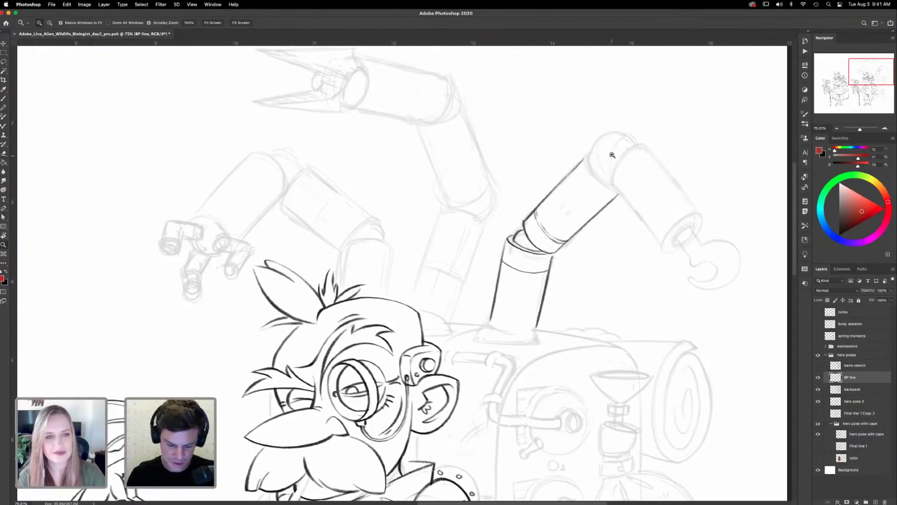
{"action": "key", "text": "b"}
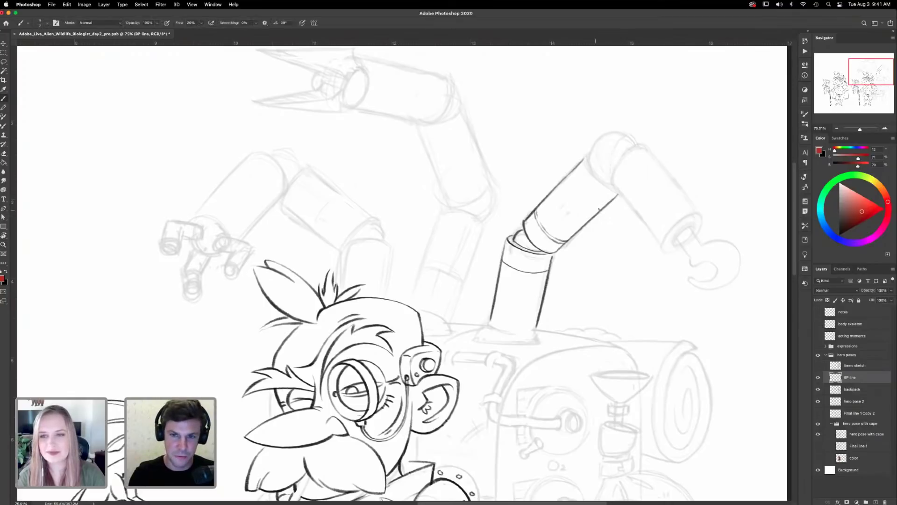
{"action": "key", "text": "x"}
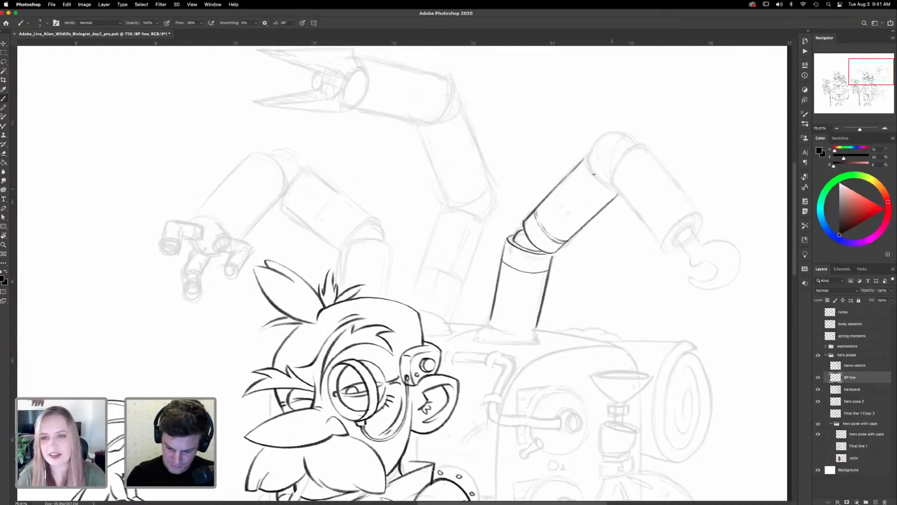
{"action": "key", "text": "r"}
{"action": "mouse_move", "coordinate": [668, 135]}
{"action": "left_mouse_down"}
{"action": "mouse_move", "coordinate": [558, 102]}
{"action": "mouse_move", "coordinate": [392, 140]}
{"action": "left_mouse_up"}
{"action": "mouse_move", "coordinate": [528, 247]}
{"action": "left_mouse_down"}
{"action": "mouse_move", "coordinate": [613, 382]}
{"action": "mouse_move", "coordinate": [563, 51]}
{"action": "mouse_move", "coordinate": [234, 162]}
{"action": "mouse_move", "coordinate": [579, 135]}
{"action": "mouse_move", "coordinate": [510, 300]}
{"action": "mouse_move", "coordinate": [514, 286]}
{"action": "left_mouse_up"}
{"action": "left_click_drag", "start_coordinate": [179, 301], "coordinate": [493, 277]}
{"action": "key", "text": "b"}
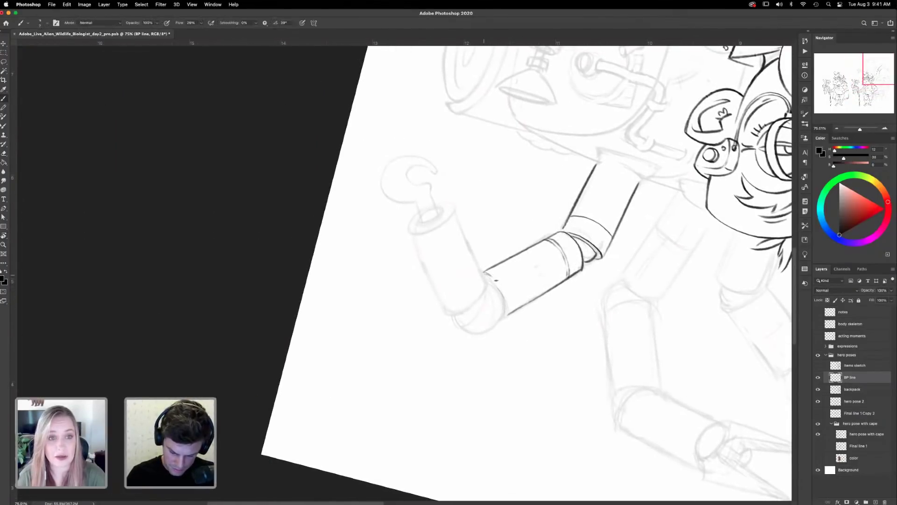
{"action": "mouse_move", "coordinate": [506, 317]}
{"action": "left_mouse_down"}
{"action": "mouse_move", "coordinate": [490, 276]}
{"action": "mouse_move", "coordinate": [507, 312]}
{"action": "left_mouse_up"}
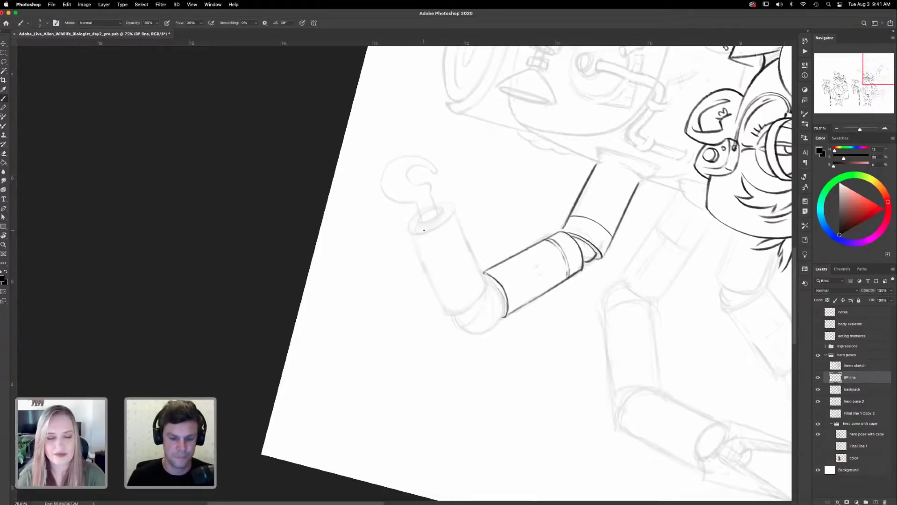
- Ink the hook arm's forearm cylinder with both end rims, the inner socket ring and the round elbow joint
{"action": "left_click_drag", "start_coordinate": [411, 232], "coordinate": [442, 312]}
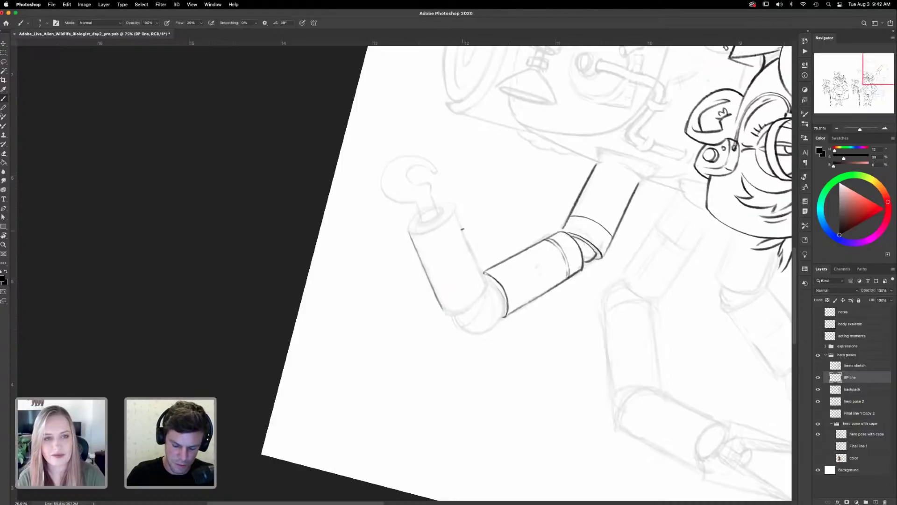
{"action": "left_click_drag", "start_coordinate": [455, 210], "coordinate": [486, 290]}
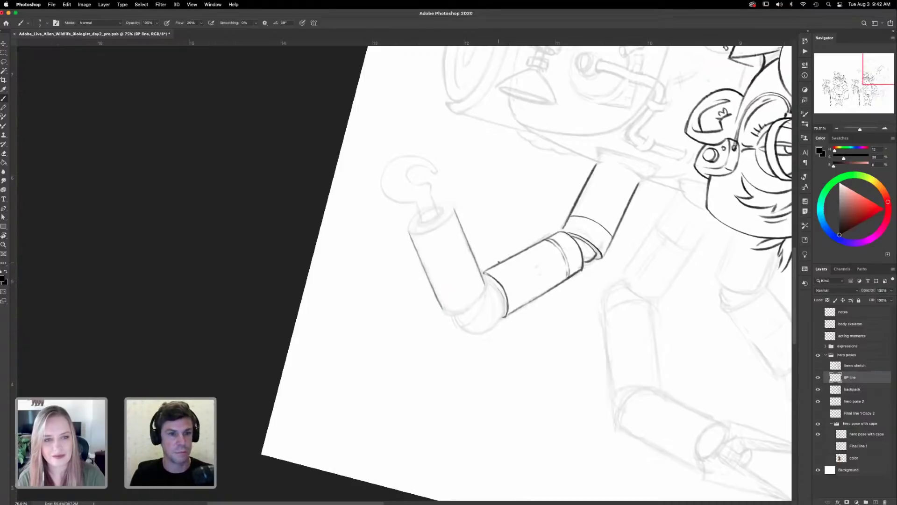
{"action": "mouse_move", "coordinate": [445, 310]}
{"action": "left_mouse_down"}
{"action": "mouse_move", "coordinate": [479, 305]}
{"action": "mouse_move", "coordinate": [486, 287]}
{"action": "mouse_move", "coordinate": [476, 308]}
{"action": "left_mouse_up"}
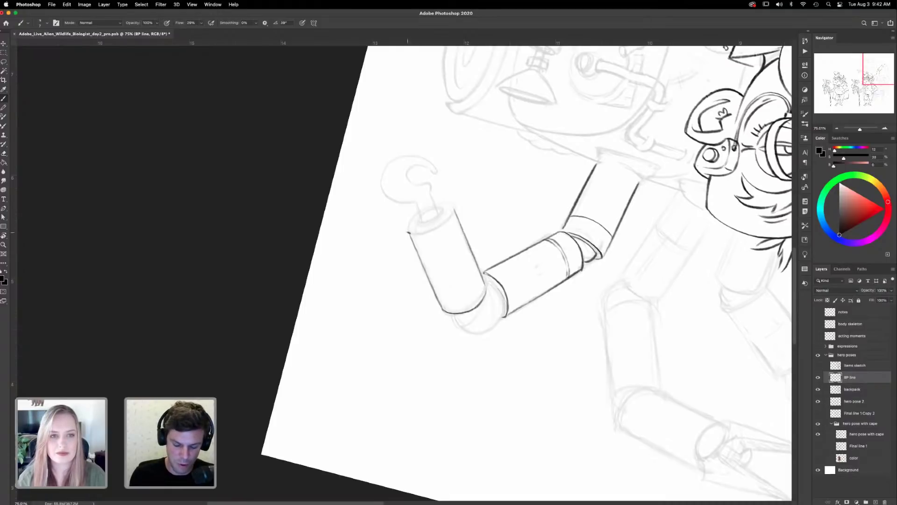
{"action": "mouse_move", "coordinate": [413, 218]}
{"action": "left_mouse_down"}
{"action": "mouse_move", "coordinate": [408, 229]}
{"action": "mouse_move", "coordinate": [423, 233]}
{"action": "mouse_move", "coordinate": [450, 207]}
{"action": "mouse_move", "coordinate": [429, 204]}
{"action": "mouse_move", "coordinate": [427, 230]}
{"action": "mouse_move", "coordinate": [442, 224]}
{"action": "left_mouse_up"}
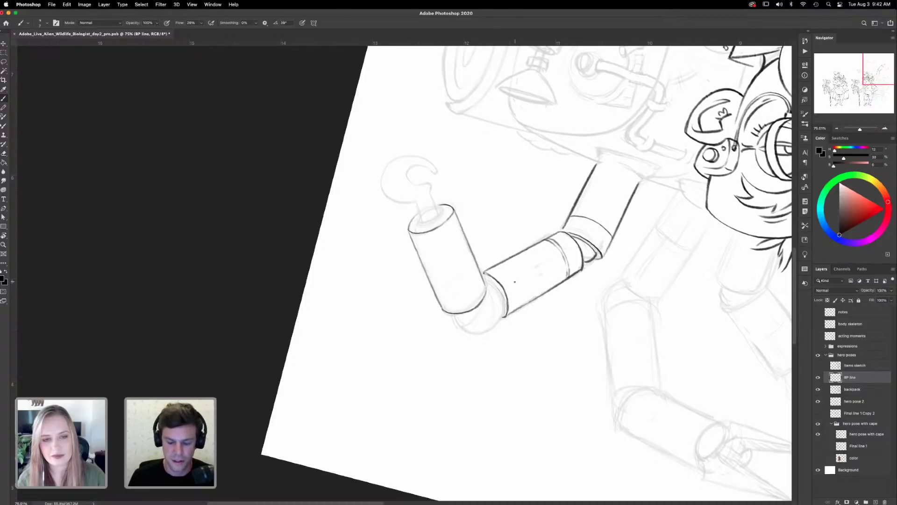
{"action": "mouse_move", "coordinate": [422, 217]}
{"action": "left_mouse_down"}
{"action": "mouse_move", "coordinate": [420, 225]}
{"action": "mouse_move", "coordinate": [443, 208]}
{"action": "mouse_move", "coordinate": [426, 224]}
{"action": "left_mouse_up"}
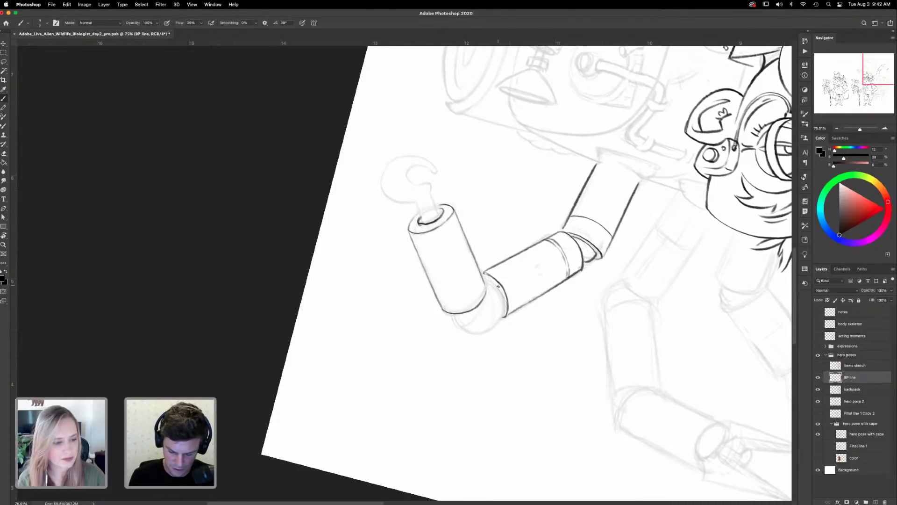
{"action": "mouse_move", "coordinate": [492, 285]}
{"action": "left_mouse_down"}
{"action": "mouse_move", "coordinate": [503, 307]}
{"action": "mouse_move", "coordinate": [491, 327]}
{"action": "mouse_move", "coordinate": [475, 333]}
{"action": "mouse_move", "coordinate": [457, 324]}
{"action": "left_mouse_up"}
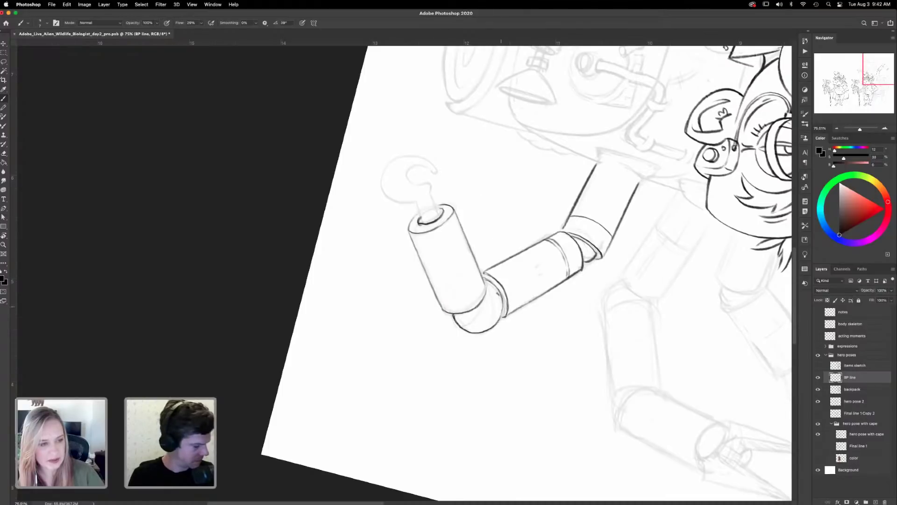
- Ink the hook and its ringed stem at the end of the forearm over the faint sketch
{"action": "key", "text": "r"}
{"action": "mouse_move", "coordinate": [530, 216]}
{"action": "left_mouse_down"}
{"action": "mouse_move", "coordinate": [514, 299]}
{"action": "mouse_move", "coordinate": [525, 261]}
{"action": "mouse_move", "coordinate": [501, 267]}
{"action": "mouse_move", "coordinate": [503, 284]}
{"action": "left_mouse_up"}
{"action": "key", "text": "b"}
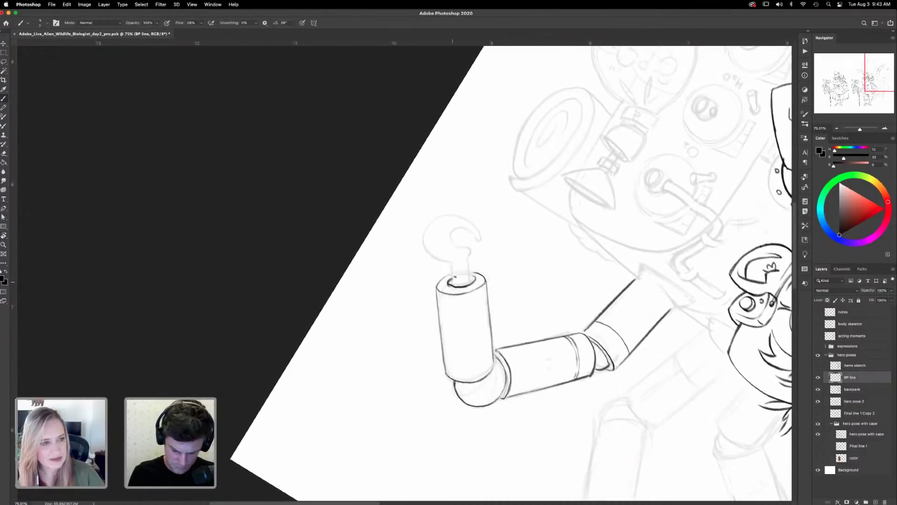
{"action": "mouse_move", "coordinate": [453, 280]}
{"action": "left_mouse_down"}
{"action": "mouse_move", "coordinate": [470, 272]}
{"action": "mouse_move", "coordinate": [471, 280]}
{"action": "mouse_move", "coordinate": [453, 277]}
{"action": "mouse_move", "coordinate": [470, 281]}
{"action": "mouse_move", "coordinate": [468, 247]}
{"action": "mouse_move", "coordinate": [452, 243]}
{"action": "mouse_move", "coordinate": [452, 228]}
{"action": "mouse_move", "coordinate": [477, 241]}
{"action": "mouse_move", "coordinate": [475, 227]}
{"action": "mouse_move", "coordinate": [441, 213]}
{"action": "mouse_move", "coordinate": [423, 236]}
{"action": "mouse_move", "coordinate": [426, 250]}
{"action": "mouse_move", "coordinate": [451, 263]}
{"action": "mouse_move", "coordinate": [436, 255]}
{"action": "mouse_move", "coordinate": [457, 253]}
{"action": "mouse_move", "coordinate": [458, 273]}
{"action": "left_mouse_up"}
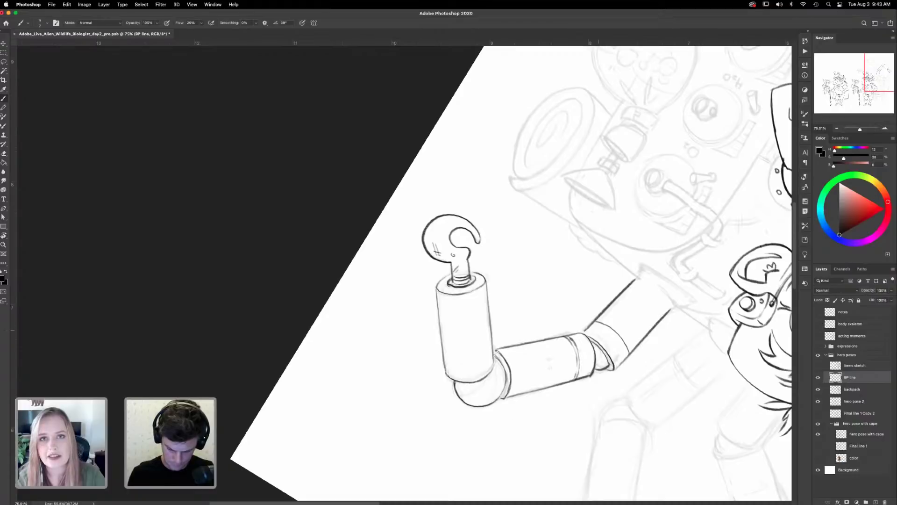
- Ink band lines around both ends of the hook arm's forearm and around the upper segment near the elbow
{"action": "mouse_move", "coordinate": [444, 358]}
{"action": "left_mouse_down"}
{"action": "mouse_move", "coordinate": [487, 354]}
{"action": "mouse_move", "coordinate": [442, 352]}
{"action": "mouse_move", "coordinate": [492, 343]}
{"action": "left_mouse_up"}
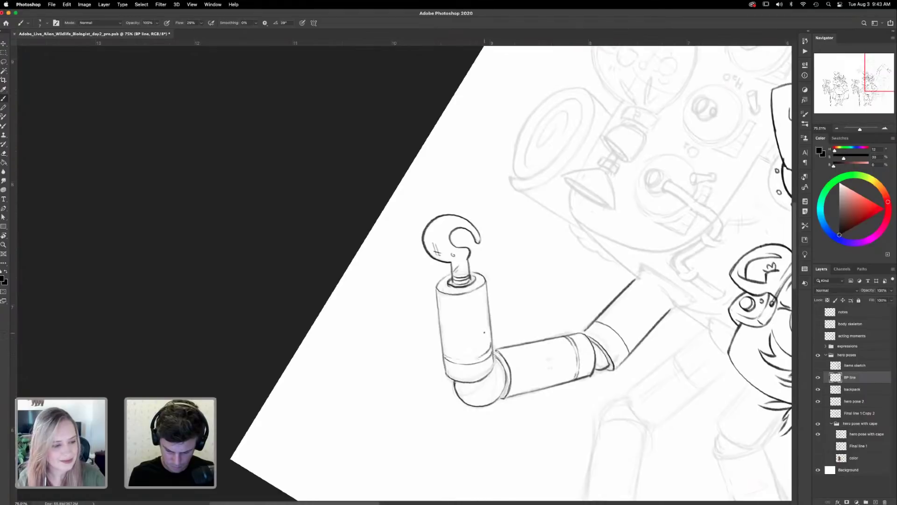
{"action": "mouse_move", "coordinate": [436, 303]}
{"action": "left_mouse_down"}
{"action": "mouse_move", "coordinate": [473, 310]}
{"action": "mouse_move", "coordinate": [487, 300]}
{"action": "left_mouse_up"}
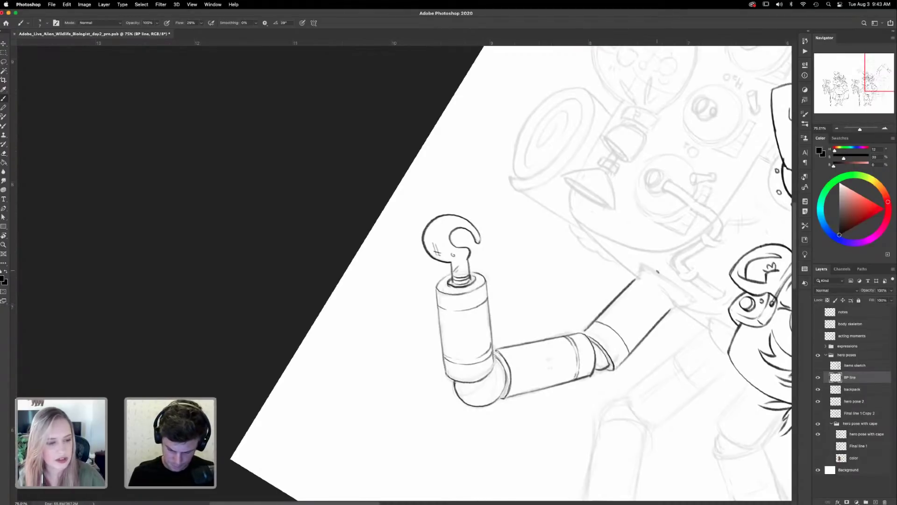
{"action": "mouse_move", "coordinate": [506, 348]}
{"action": "left_mouse_down"}
{"action": "mouse_move", "coordinate": [518, 356]}
{"action": "mouse_move", "coordinate": [518, 395]}
{"action": "left_mouse_up"}
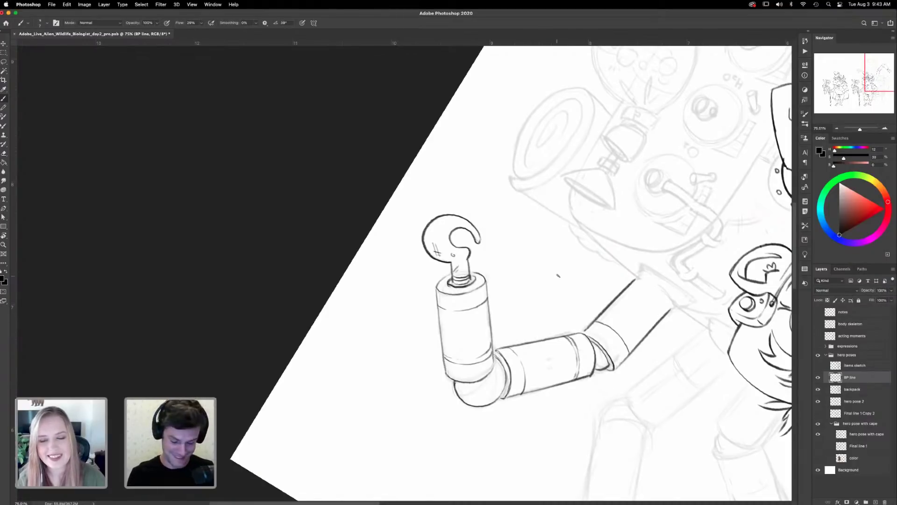
- Ink the curved bottom edge of the hook arm's lowest segment where it meets the backpack
{"action": "key", "text": "r"}
{"action": "left_click_drag", "start_coordinate": [565, 266], "coordinate": [567, 293]}
{"action": "left_click_drag", "start_coordinate": [620, 250], "coordinate": [513, 373]}
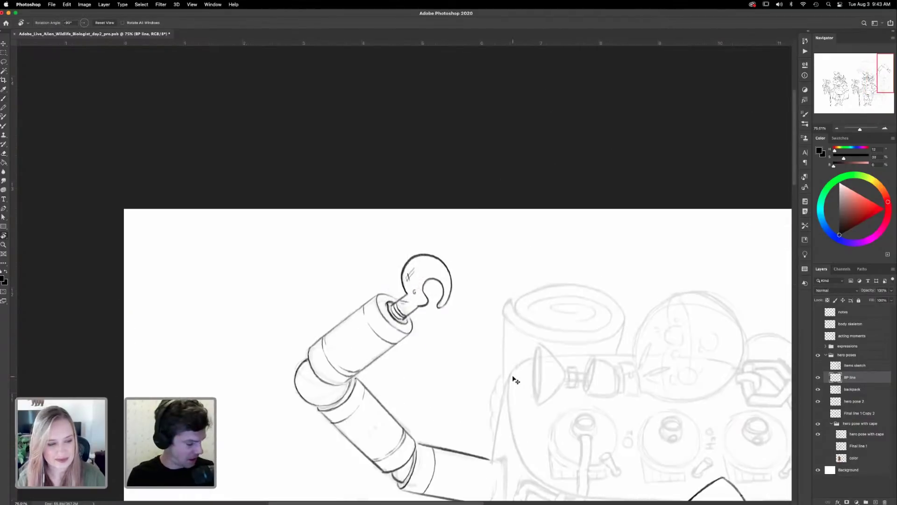
{"action": "key", "text": "ctrl+0"}
{"action": "left_click_drag", "start_coordinate": [574, 210], "coordinate": [451, 404]}
{"action": "key", "text": "z"}
{"action": "left_click_drag", "start_coordinate": [549, 210], "coordinate": [563, 196]}
{"action": "left_click_drag", "start_coordinate": [550, 155], "coordinate": [559, 225]}
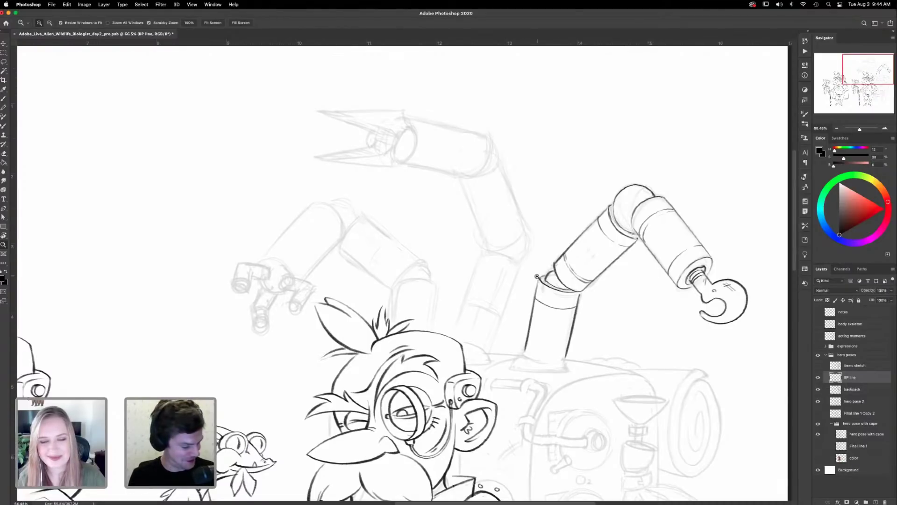
{"action": "key", "text": "b"}
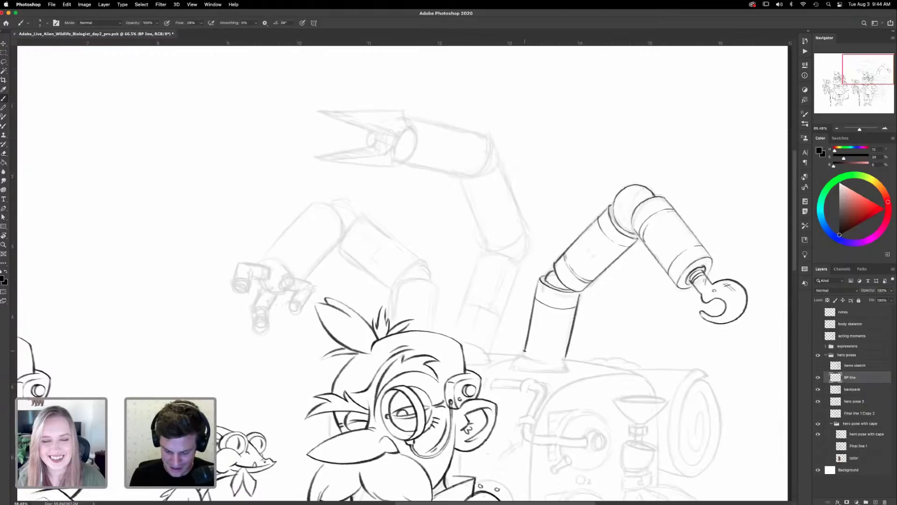
{"action": "mouse_move", "coordinate": [524, 353]}
{"action": "left_mouse_down"}
{"action": "mouse_move", "coordinate": [556, 366]}
{"action": "mouse_move", "coordinate": [565, 357]}
{"action": "left_mouse_up"}
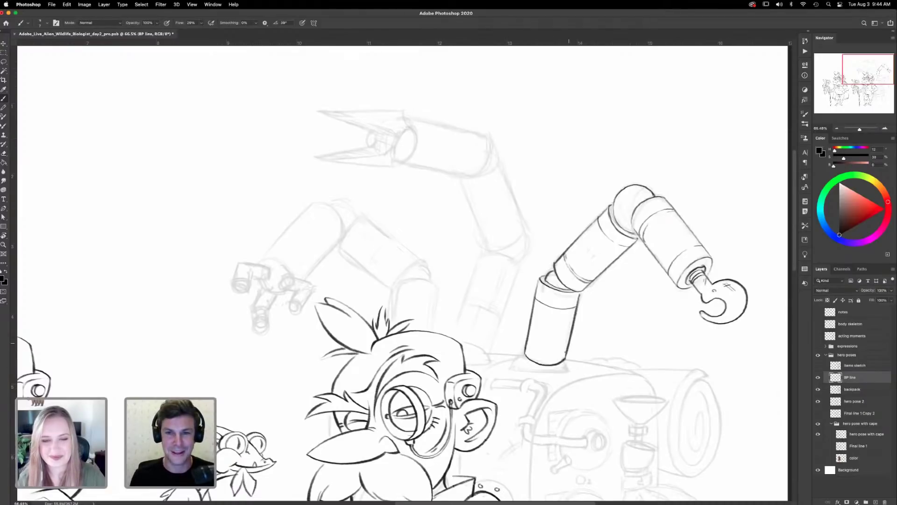
- Ink the two long sides of the middle claw arm's lowest segment behind the head
{"action": "mouse_move", "coordinate": [614, 335]}
{"action": "left_mouse_down"}
{"action": "mouse_move", "coordinate": [601, 282]}
{"action": "mouse_move", "coordinate": [597, 291]}
{"action": "left_mouse_up"}
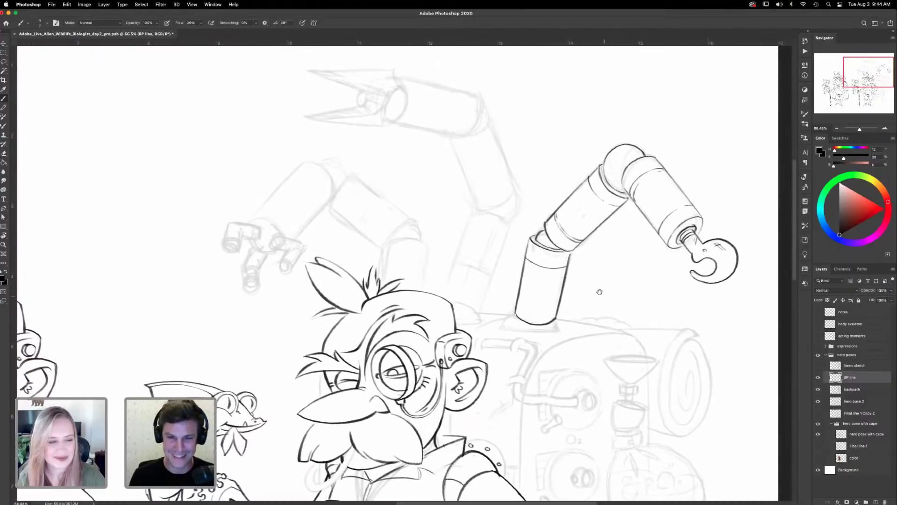
{"action": "left_click_drag", "start_coordinate": [537, 295], "coordinate": [556, 295]}
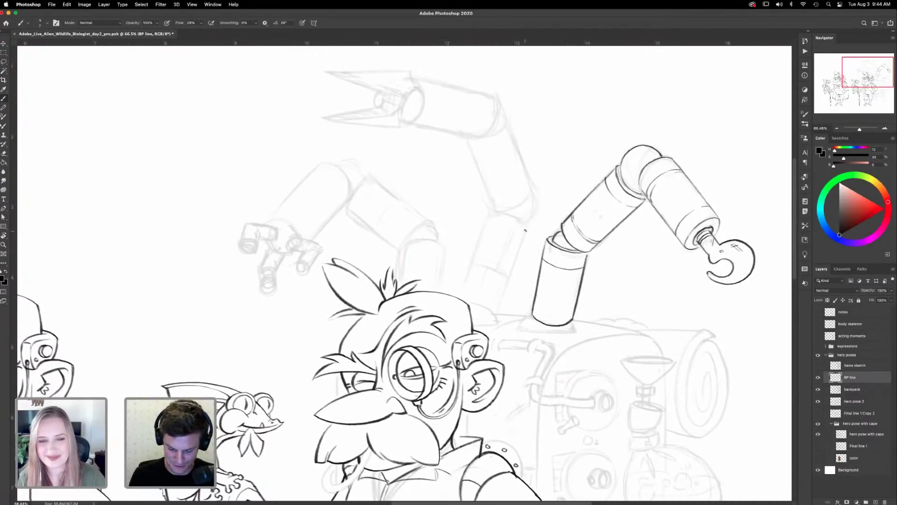
{"action": "left_click_drag", "start_coordinate": [525, 228], "coordinate": [495, 308]}
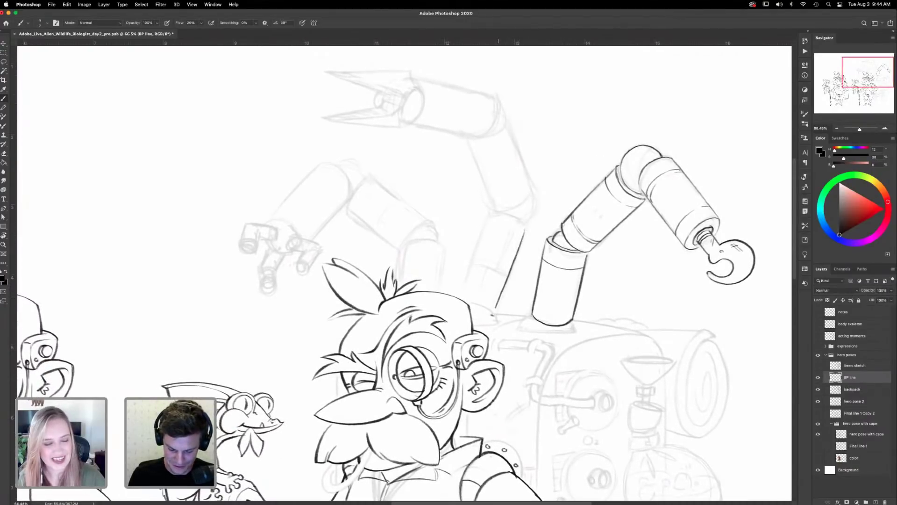
{"action": "left_click_drag", "start_coordinate": [490, 214], "coordinate": [455, 297]}
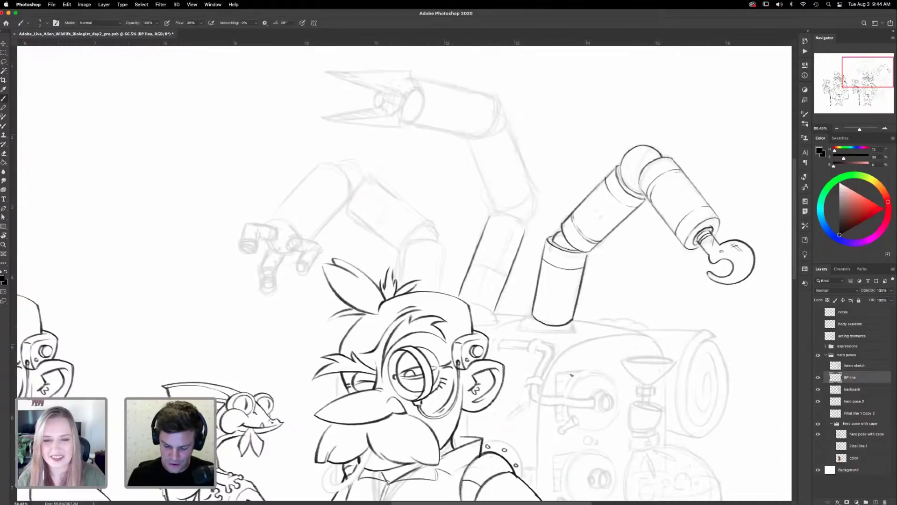
- Ink the flared base around the bottom of the hook arm on top of the backpack
{"action": "scroll", "coordinate": [584, 337], "scroll_direction": "down", "scroll_amount": 3}
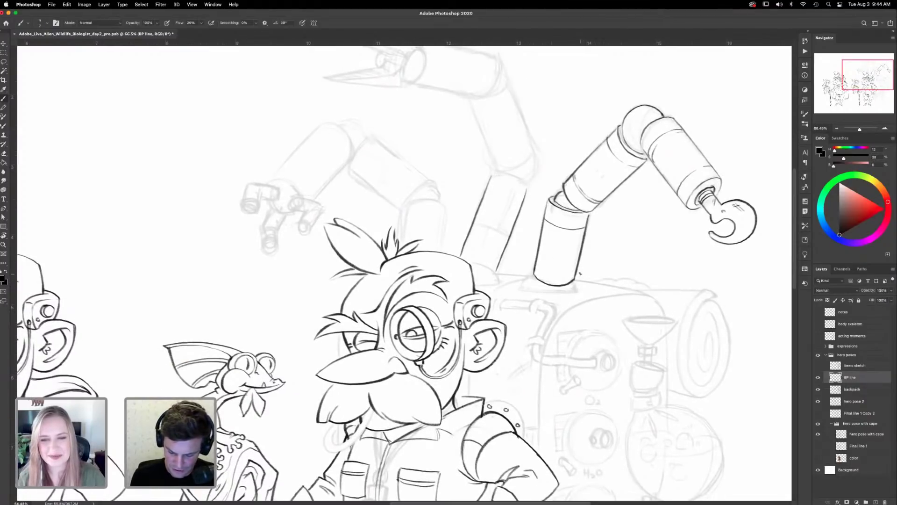
{"action": "mouse_move", "coordinate": [523, 286]}
{"action": "left_mouse_down"}
{"action": "mouse_move", "coordinate": [567, 292]}
{"action": "mouse_move", "coordinate": [521, 286]}
{"action": "mouse_move", "coordinate": [534, 276]}
{"action": "left_mouse_up"}
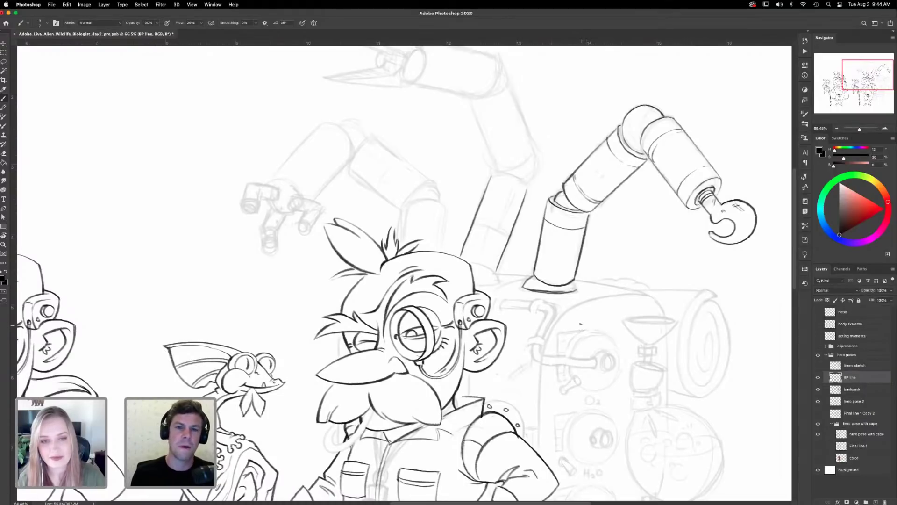
{"action": "left_click_drag", "start_coordinate": [570, 282], "coordinate": [575, 291]}
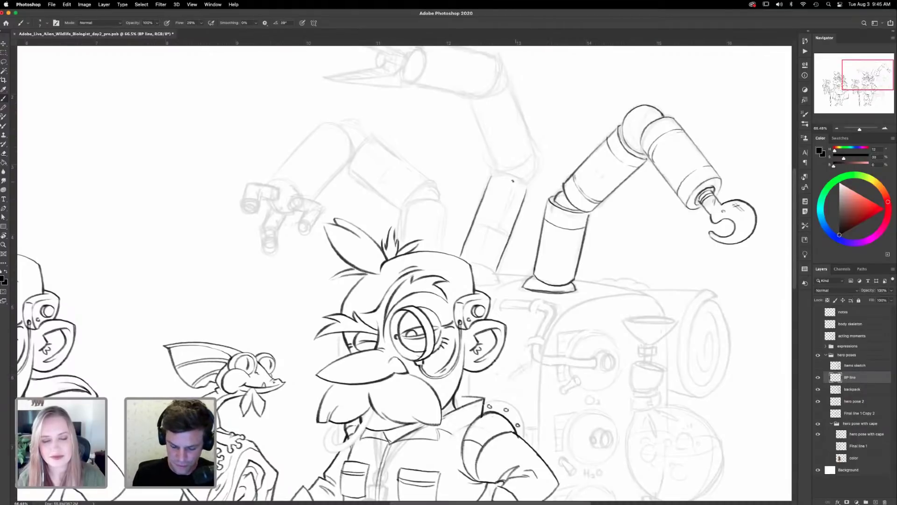
- Ink the flared base of the middle claw arm where it emerges from behind the character's head
{"action": "key", "text": "z"}
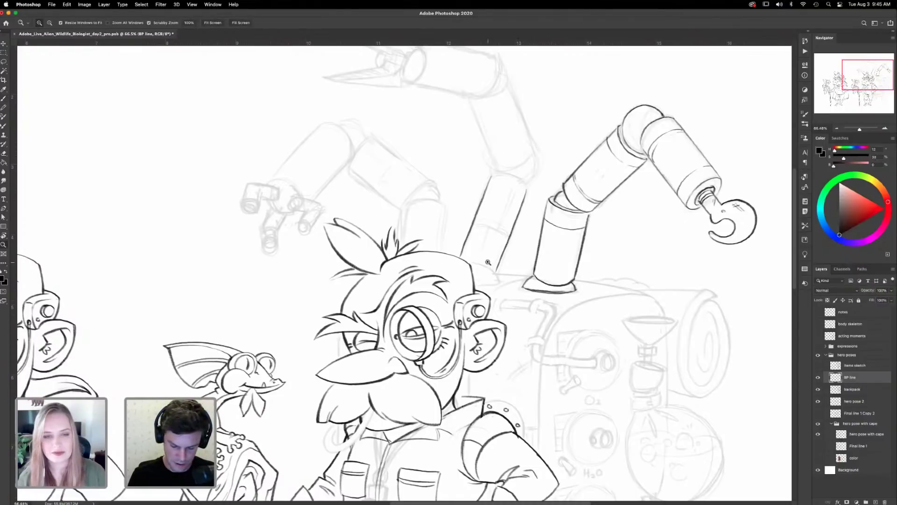
{"action": "left_click_drag", "start_coordinate": [487, 261], "coordinate": [500, 242]}
{"action": "key", "text": "r"}
{"action": "left_click_drag", "start_coordinate": [583, 300], "coordinate": [514, 359]}
{"action": "left_click_drag", "start_coordinate": [606, 256], "coordinate": [674, 168]}
{"action": "left_click_drag", "start_coordinate": [486, 274], "coordinate": [491, 271]}
{"action": "key", "text": "b"}
{"action": "mouse_move", "coordinate": [509, 228]}
{"action": "left_mouse_down"}
{"action": "mouse_move", "coordinate": [512, 256]}
{"action": "mouse_move", "coordinate": [504, 278]}
{"action": "mouse_move", "coordinate": [490, 284]}
{"action": "left_mouse_up"}
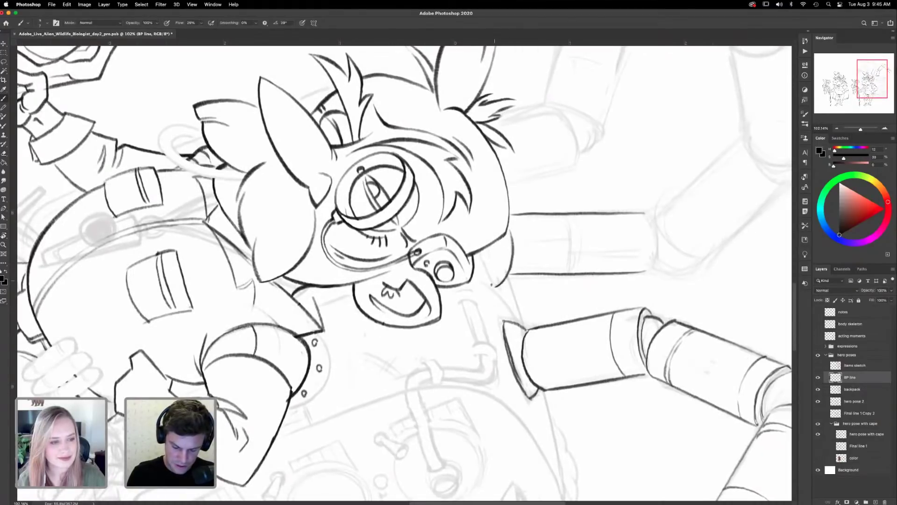
{"action": "left_click_drag", "start_coordinate": [480, 253], "coordinate": [497, 282]}
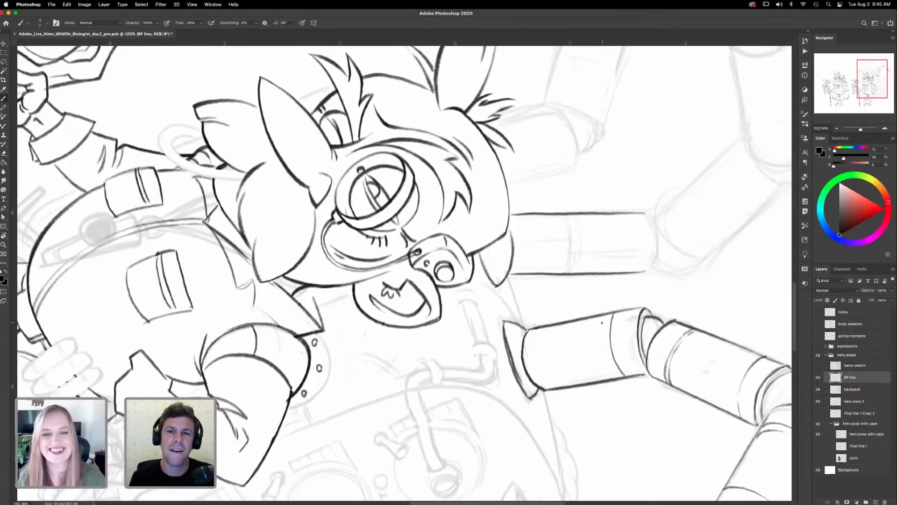
- Ink the rounded top end of the middle claw arm's lowest segment above the character's head
{"action": "key", "text": "r"}
{"action": "left_click_drag", "start_coordinate": [602, 285], "coordinate": [466, 69]}
{"action": "key", "text": "z"}
{"action": "mouse_move", "coordinate": [495, 104]}
{"action": "left_mouse_down"}
{"action": "mouse_move", "coordinate": [500, 95]}
{"action": "mouse_move", "coordinate": [512, 101]}
{"action": "left_mouse_up"}
{"action": "key", "text": "space"}
{"action": "mouse_move", "coordinate": [523, 221]}
{"action": "left_mouse_down"}
{"action": "mouse_move", "coordinate": [537, 356]}
{"action": "mouse_move", "coordinate": [563, 451]}
{"action": "left_mouse_up"}
{"action": "left_click_drag", "start_coordinate": [564, 222], "coordinate": [545, 225]}
{"action": "key", "text": "space"}
{"action": "left_click_drag", "start_coordinate": [559, 262], "coordinate": [564, 353]}
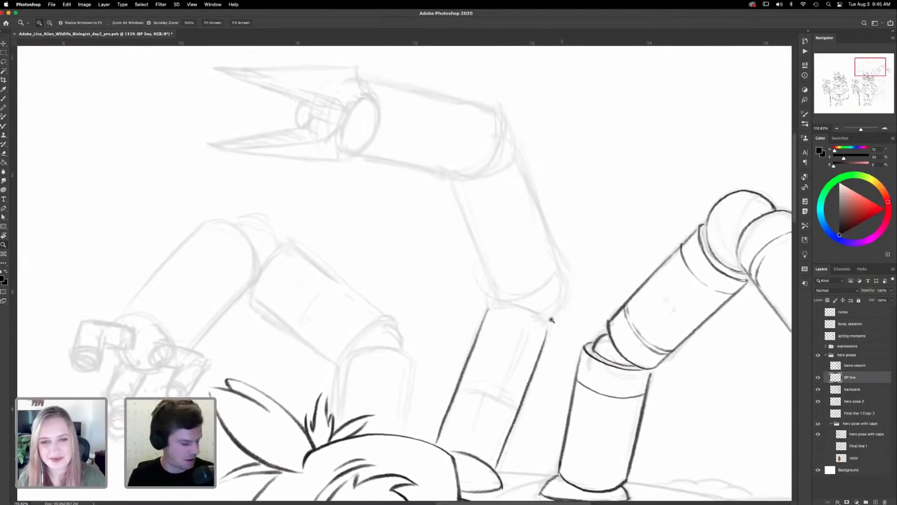
{"action": "key", "text": "b"}
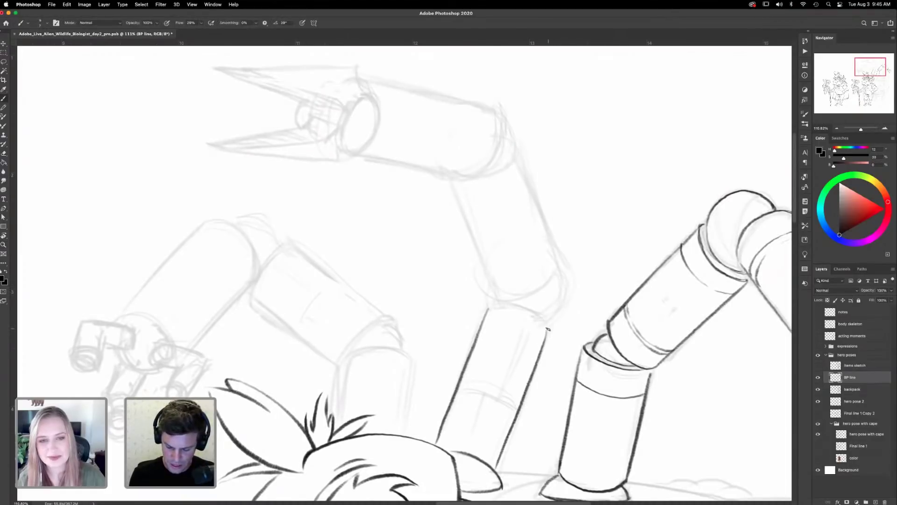
{"action": "mouse_move", "coordinate": [547, 333]}
{"action": "left_mouse_down"}
{"action": "mouse_move", "coordinate": [521, 306]}
{"action": "mouse_move", "coordinate": [497, 303]}
{"action": "mouse_move", "coordinate": [483, 319]}
{"action": "left_mouse_up"}
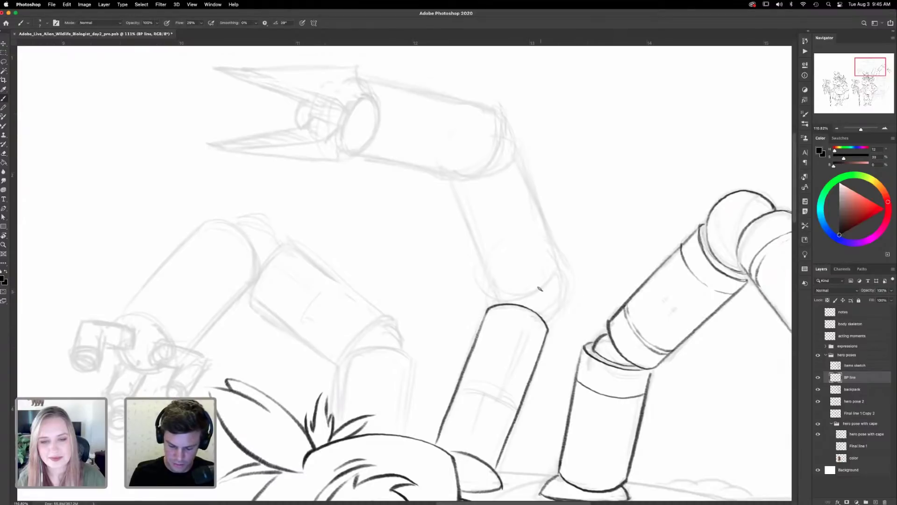
- Ink the curved lower end of the claw arm's middle segment and the elbow joint connecting it to the lowest segment
{"action": "mouse_move", "coordinate": [557, 273]}
{"action": "left_mouse_down"}
{"action": "mouse_move", "coordinate": [540, 288]}
{"action": "mouse_move", "coordinate": [497, 293]}
{"action": "left_mouse_up"}
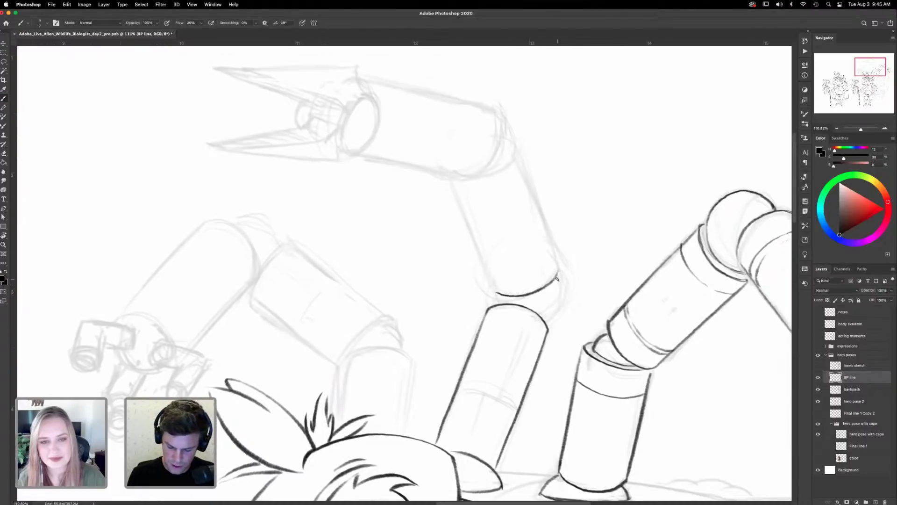
{"action": "mouse_move", "coordinate": [557, 279]}
{"action": "left_mouse_down"}
{"action": "mouse_move", "coordinate": [558, 306]}
{"action": "mouse_move", "coordinate": [546, 320]}
{"action": "left_mouse_up"}
{"action": "key", "text": "ctrl+z"}
{"action": "left_click_drag", "start_coordinate": [498, 294], "coordinate": [501, 305]}
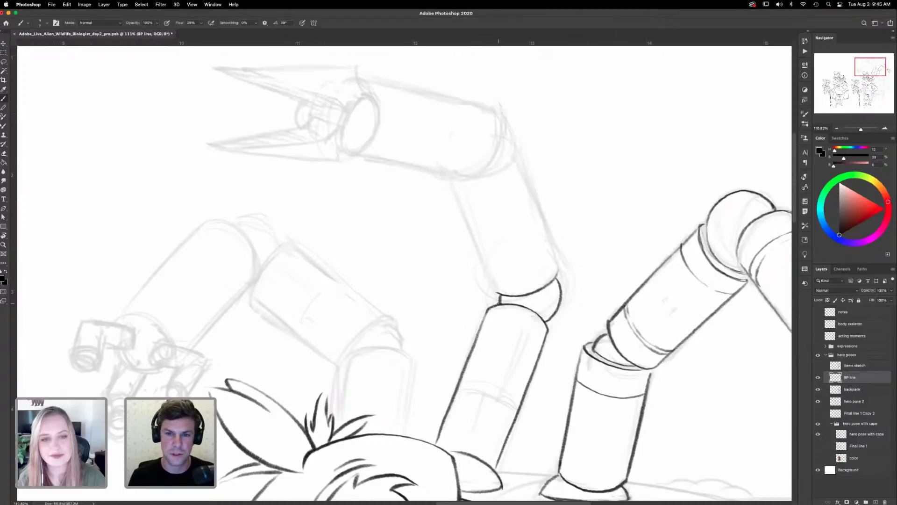
- Ink the two long sides of the claw arm's middle segment
{"action": "key", "text": "r"}
{"action": "left_click_drag", "start_coordinate": [590, 275], "coordinate": [561, 324]}
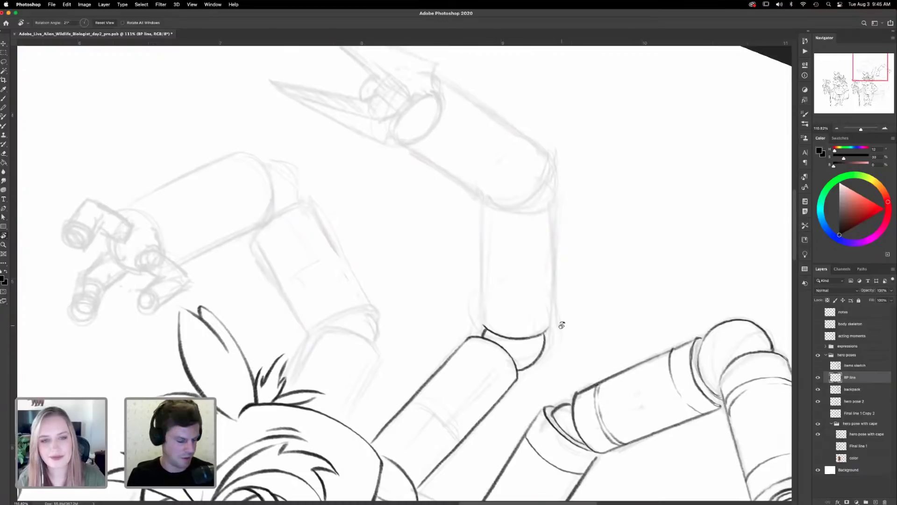
{"action": "key", "text": "b"}
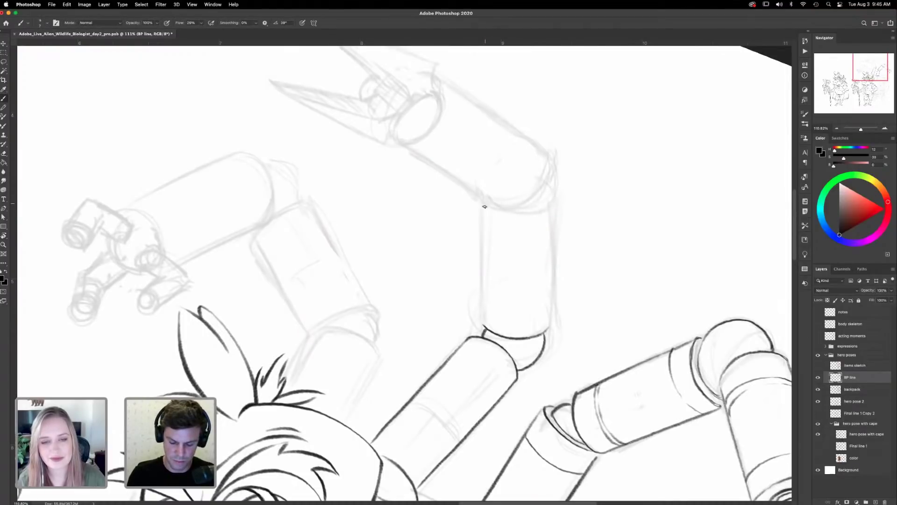
{"action": "left_click_drag", "start_coordinate": [483, 199], "coordinate": [481, 322]}
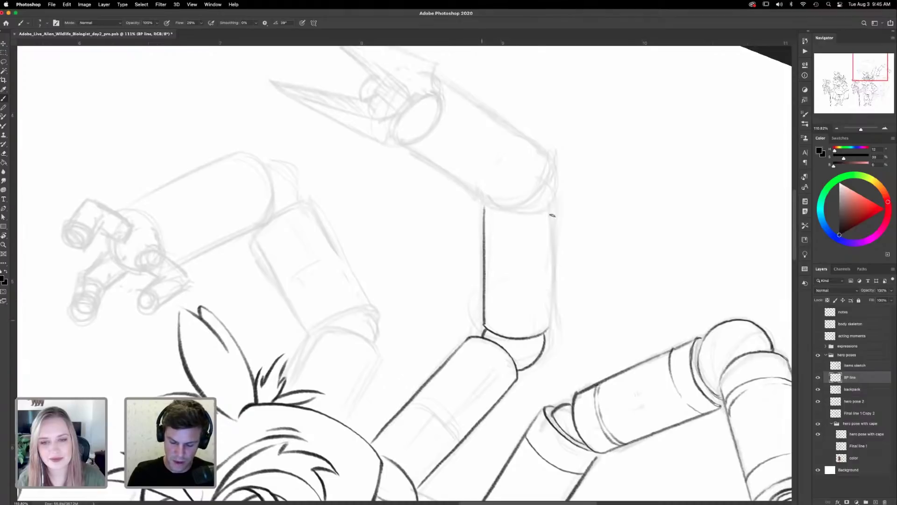
{"action": "left_click_drag", "start_coordinate": [553, 200], "coordinate": [549, 329]}
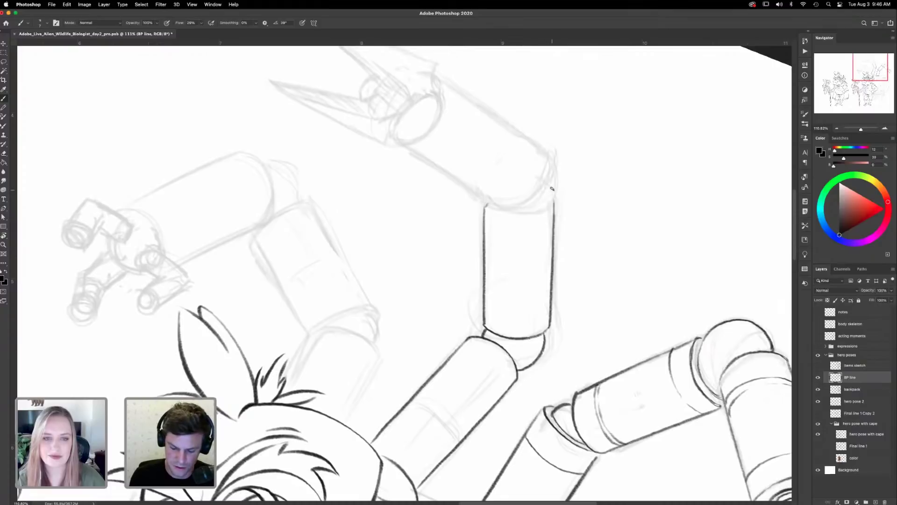
- Ink the two long sides and the rounded elbow end of the claw arm's outermost segment
{"action": "key", "text": "r"}
{"action": "left_click_drag", "start_coordinate": [603, 225], "coordinate": [518, 262]}
{"action": "mouse_move", "coordinate": [547, 180]}
{"action": "left_mouse_down"}
{"action": "mouse_move", "coordinate": [443, 234]}
{"action": "mouse_move", "coordinate": [532, 304]}
{"action": "left_mouse_up"}
{"action": "key", "text": "b"}
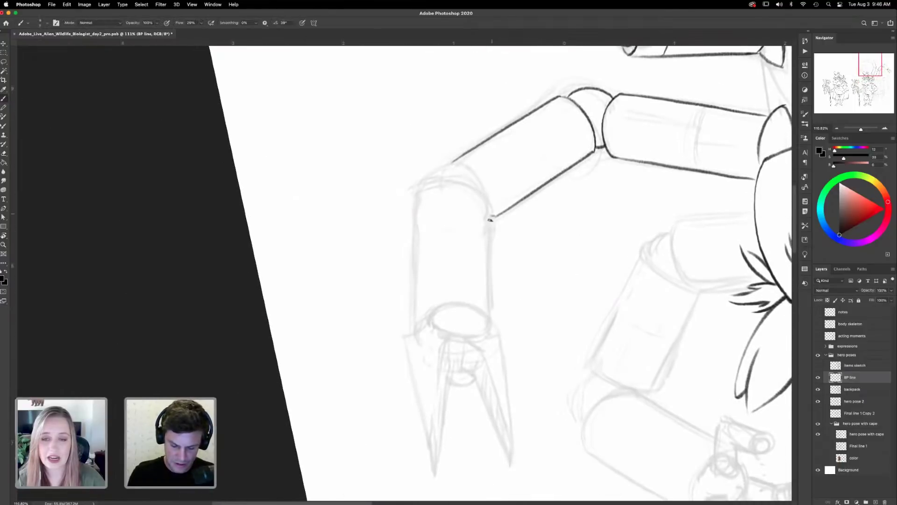
{"action": "left_click_drag", "start_coordinate": [490, 217], "coordinate": [488, 320]}
{"action": "left_click_drag", "start_coordinate": [415, 195], "coordinate": [415, 328]}
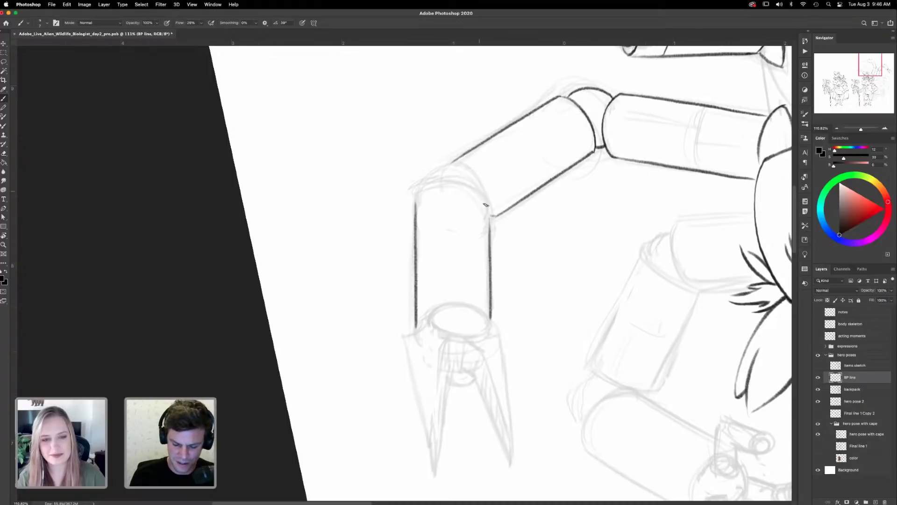
{"action": "mouse_move", "coordinate": [489, 234]}
{"action": "left_mouse_down"}
{"action": "mouse_move", "coordinate": [489, 206]}
{"action": "mouse_move", "coordinate": [465, 185]}
{"action": "mouse_move", "coordinate": [437, 186]}
{"action": "mouse_move", "coordinate": [415, 211]}
{"action": "left_mouse_up"}
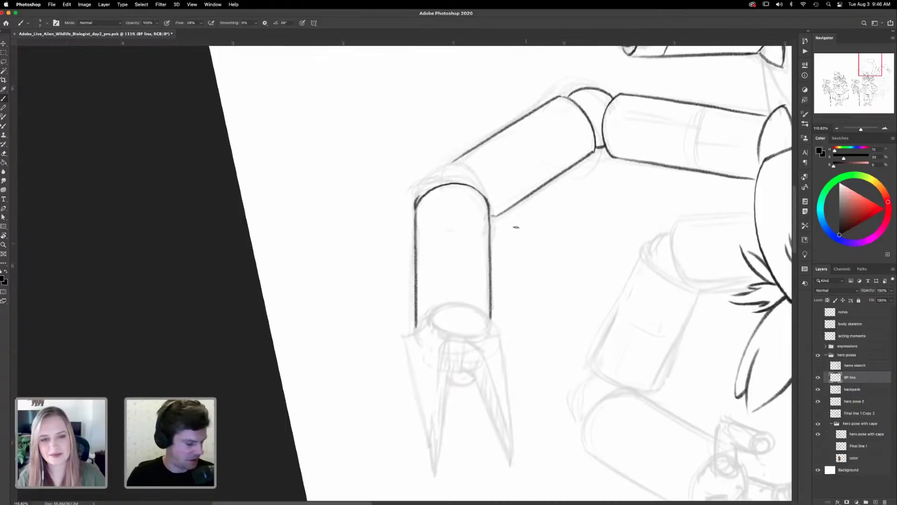
- Ink the curved upper end of the claw arm's middle segment and a parallel band line just inside it
{"action": "key", "text": "r"}
{"action": "left_click_drag", "start_coordinate": [574, 198], "coordinate": [541, 288]}
{"action": "key", "text": "b"}
{"action": "left_click_drag", "start_coordinate": [508, 213], "coordinate": [517, 252]}
{"action": "mouse_move", "coordinate": [532, 213]}
{"action": "left_mouse_down"}
{"action": "mouse_move", "coordinate": [538, 255]}
{"action": "mouse_move", "coordinate": [527, 281]}
{"action": "left_mouse_up"}
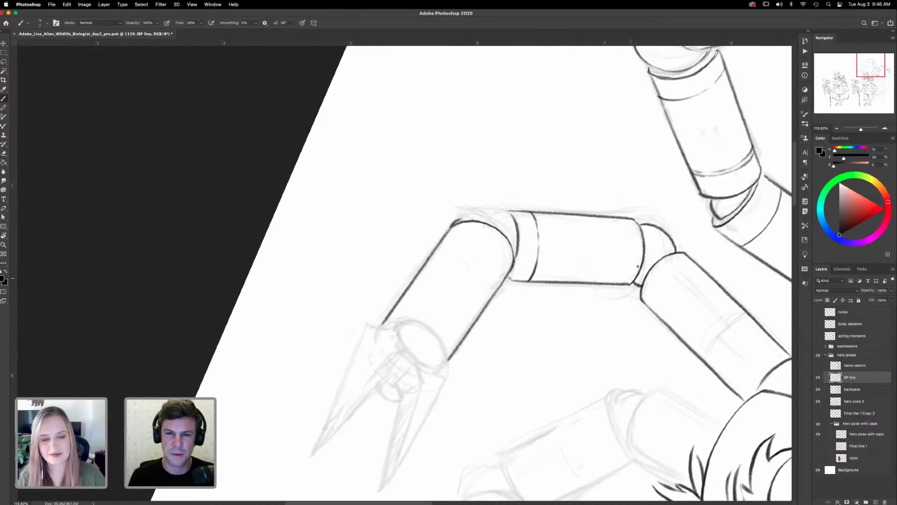
- Ink the claw arm's upper elbow joint and a curved band line near the elbow end of its outermost segment
{"action": "key", "text": "r"}
{"action": "mouse_move", "coordinate": [605, 292]}
{"action": "left_mouse_down"}
{"action": "mouse_move", "coordinate": [441, 406]}
{"action": "mouse_move", "coordinate": [534, 258]}
{"action": "left_mouse_up"}
{"action": "key", "text": "b"}
{"action": "mouse_move", "coordinate": [472, 230]}
{"action": "left_mouse_down"}
{"action": "mouse_move", "coordinate": [490, 240]}
{"action": "mouse_move", "coordinate": [494, 263]}
{"action": "mouse_move", "coordinate": [481, 276]}
{"action": "left_mouse_up"}
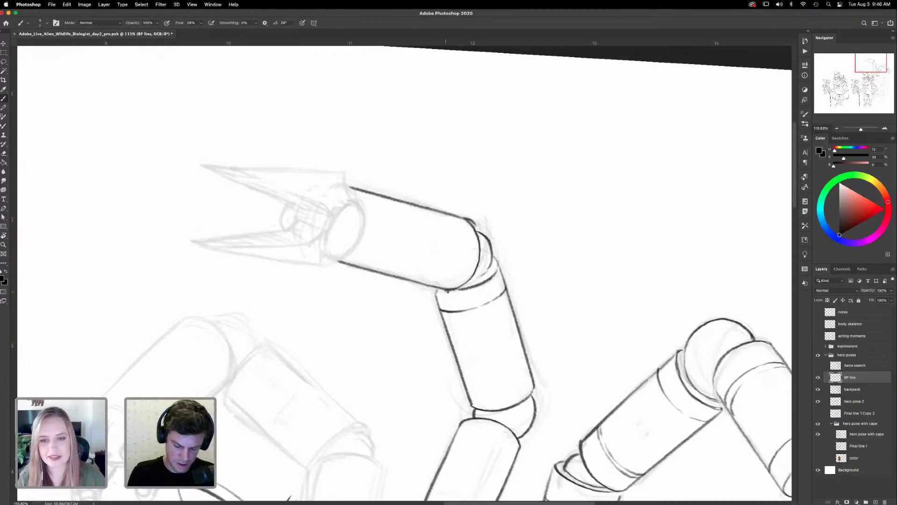
{"action": "mouse_move", "coordinate": [449, 213]}
{"action": "left_mouse_down"}
{"action": "mouse_move", "coordinate": [463, 245]}
{"action": "mouse_move", "coordinate": [459, 269]}
{"action": "mouse_move", "coordinate": [438, 287]}
{"action": "left_mouse_up"}
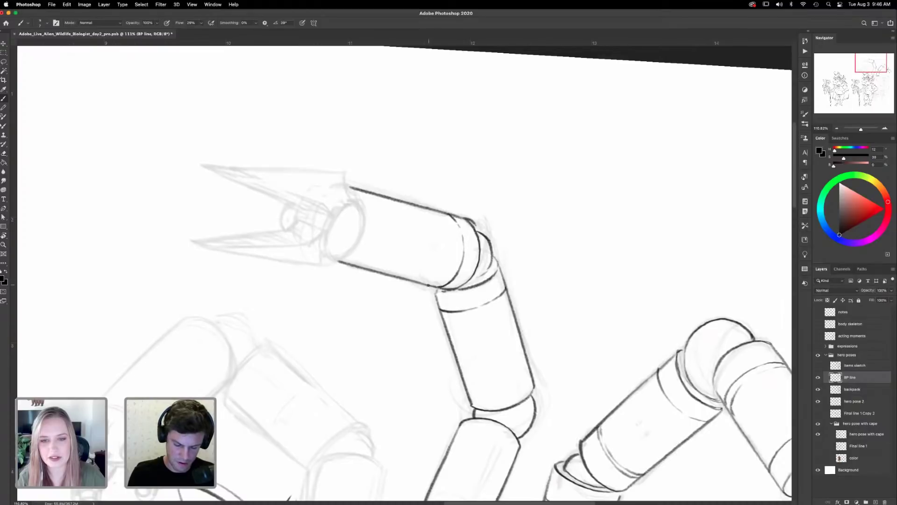
- Ink a curved band line near the elbow end of the claw arm's lowest segment
{"action": "scroll", "coordinate": [613, 280], "scroll_direction": "down", "scroll_amount": 5}
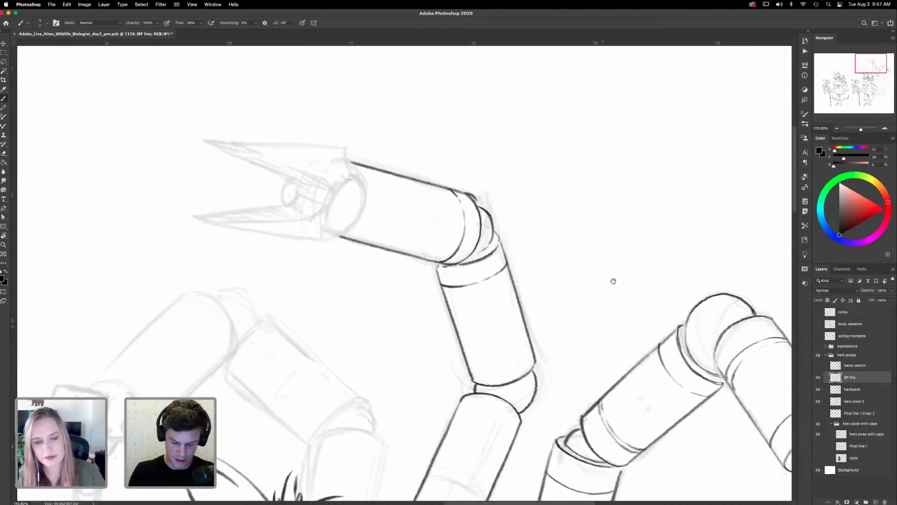
{"action": "key", "text": "r"}
{"action": "left_click_drag", "start_coordinate": [600, 309], "coordinate": [568, 267]}
{"action": "key", "text": "b"}
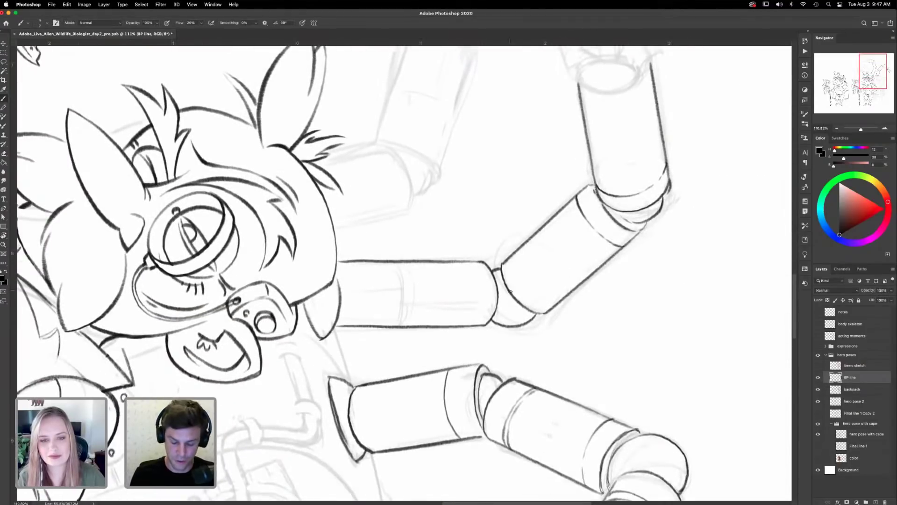
{"action": "mouse_move", "coordinate": [466, 262]}
{"action": "left_mouse_down"}
{"action": "mouse_move", "coordinate": [481, 288]}
{"action": "mouse_move", "coordinate": [473, 323]}
{"action": "left_mouse_up"}
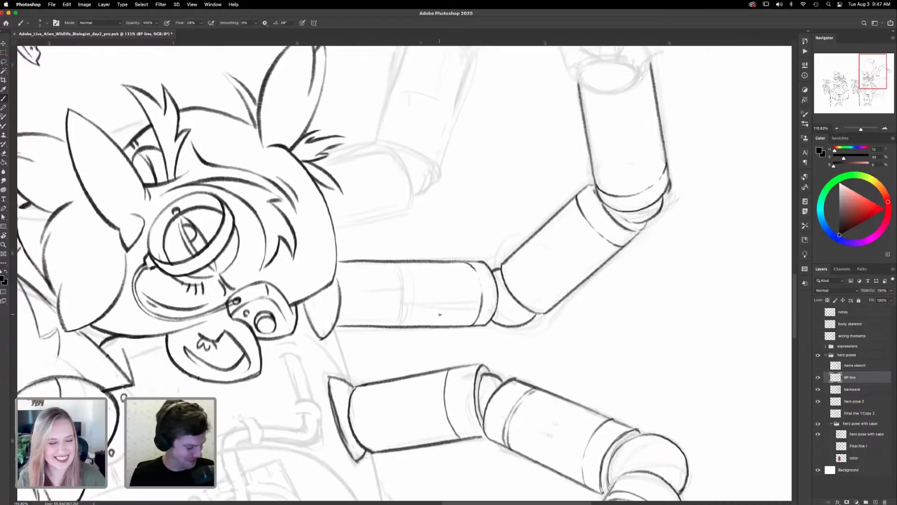
- Ink the sides and rounded top of the three-fingered arm's lowest segment rising behind the character's head
{"action": "key", "text": "r"}
{"action": "left_click_drag", "start_coordinate": [576, 316], "coordinate": [479, 105]}
{"action": "mouse_move", "coordinate": [342, 266]}
{"action": "left_mouse_down"}
{"action": "mouse_move", "coordinate": [519, 297]}
{"action": "mouse_move", "coordinate": [518, 273]}
{"action": "mouse_move", "coordinate": [514, 344]}
{"action": "left_mouse_up"}
{"action": "key", "text": "b"}
{"action": "left_click_drag", "start_coordinate": [451, 271], "coordinate": [450, 335]}
{"action": "mouse_move", "coordinate": [520, 272]}
{"action": "left_mouse_down"}
{"action": "mouse_move", "coordinate": [484, 257]}
{"action": "mouse_move", "coordinate": [449, 276]}
{"action": "mouse_move", "coordinate": [459, 264]}
{"action": "mouse_move", "coordinate": [451, 326]}
{"action": "left_mouse_up"}
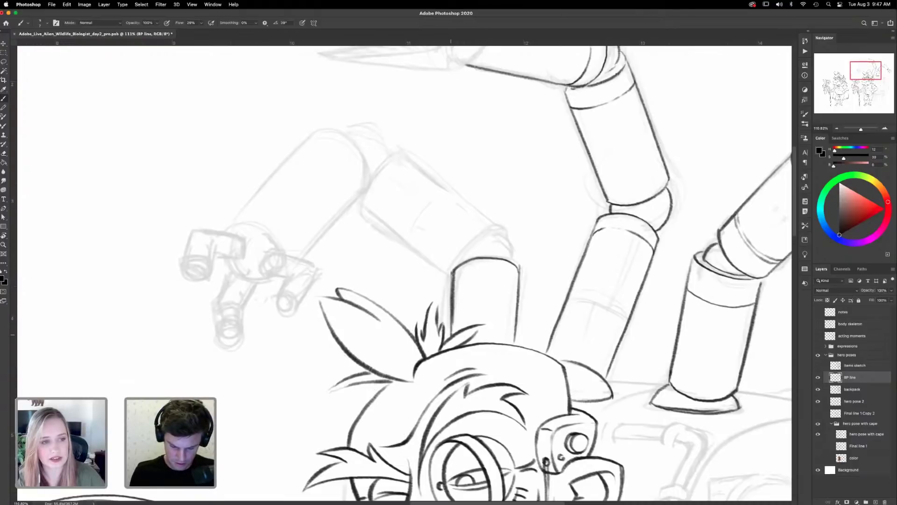
{"action": "left_click_drag", "start_coordinate": [449, 274], "coordinate": [451, 327]}
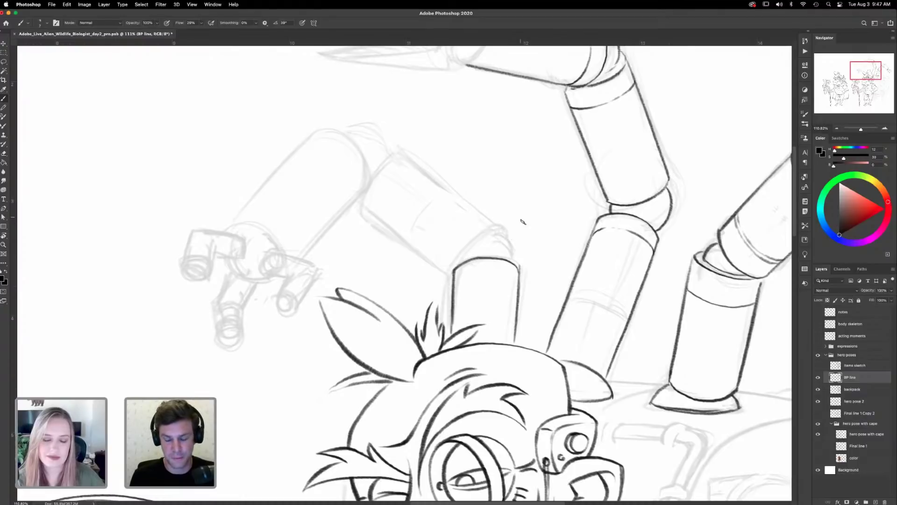
- Ink the curved lower end and the two long sides of the three-fingered arm's middle segment
{"action": "mouse_move", "coordinate": [506, 234]}
{"action": "left_mouse_down"}
{"action": "mouse_move", "coordinate": [499, 227]}
{"action": "mouse_move", "coordinate": [477, 238]}
{"action": "mouse_move", "coordinate": [452, 270]}
{"action": "left_mouse_up"}
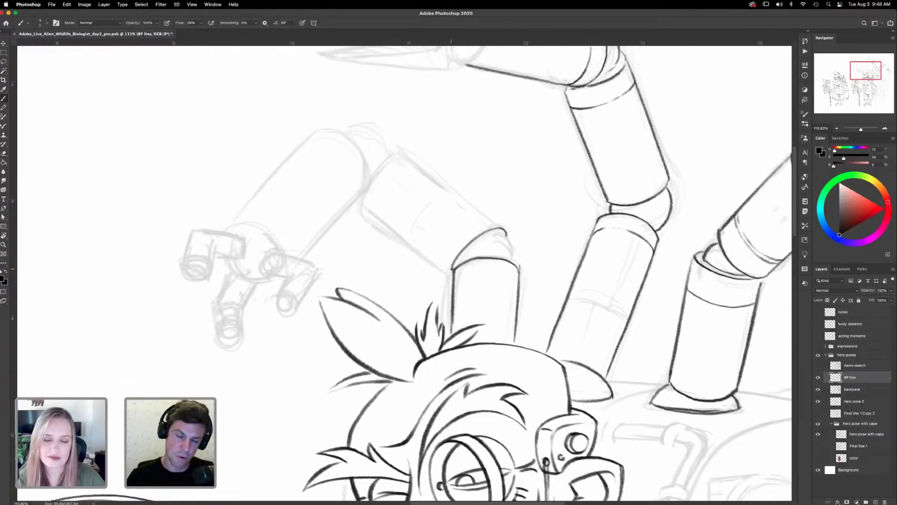
{"action": "left_click_drag", "start_coordinate": [562, 253], "coordinate": [480, 356]}
{"action": "key", "text": "b"}
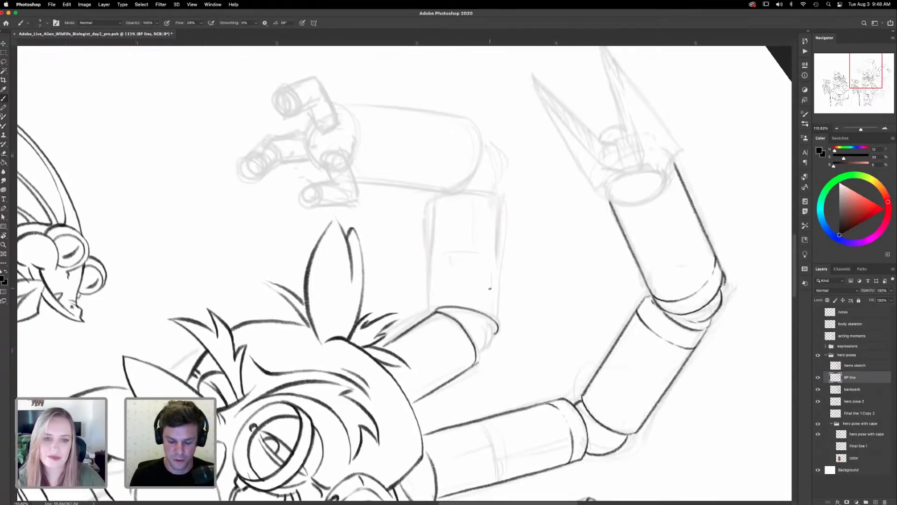
{"action": "left_click_drag", "start_coordinate": [503, 205], "coordinate": [497, 332]}
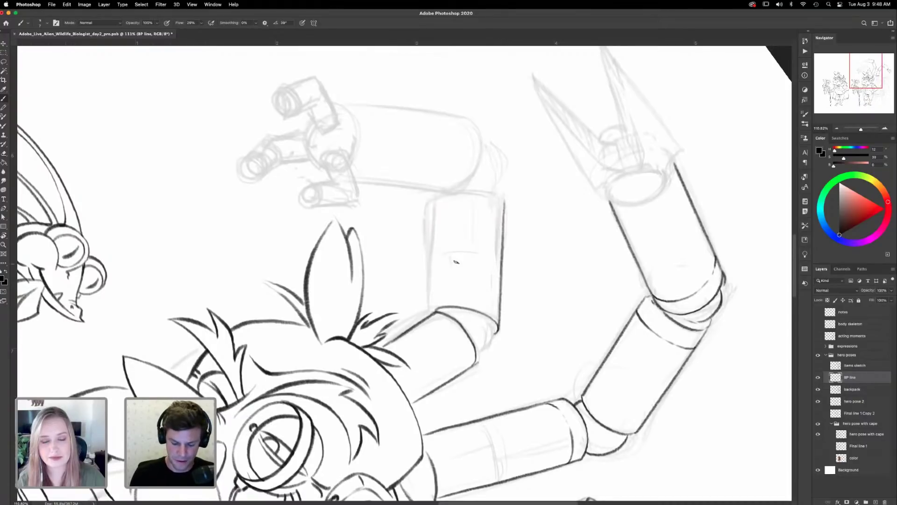
{"action": "left_click_drag", "start_coordinate": [433, 310], "coordinate": [433, 194]}
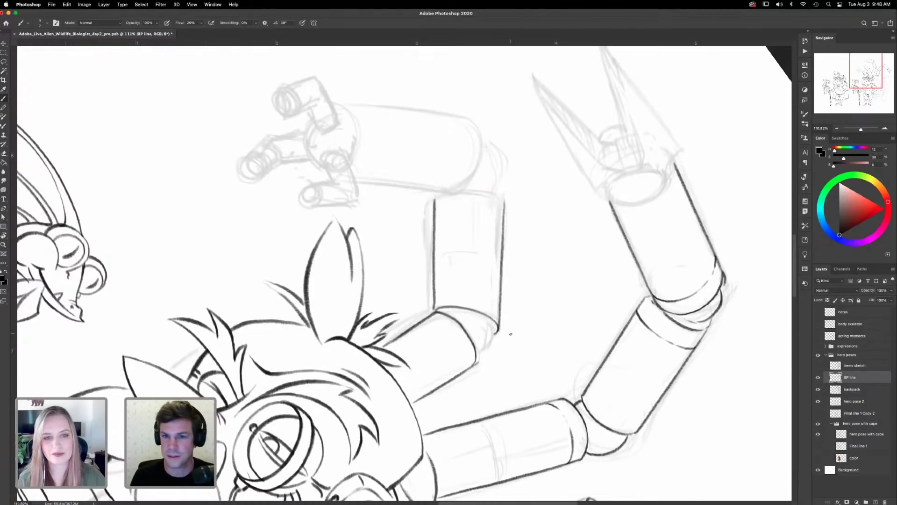
- Ink the curved upper end of the three-fingered arm's middle segment and the lower elbow joint beneath it
{"action": "key", "text": "r"}
{"action": "left_click_drag", "start_coordinate": [573, 234], "coordinate": [381, 114]}
{"action": "left_click_drag", "start_coordinate": [537, 242], "coordinate": [582, 257]}
{"action": "key", "text": "super+Tab"}
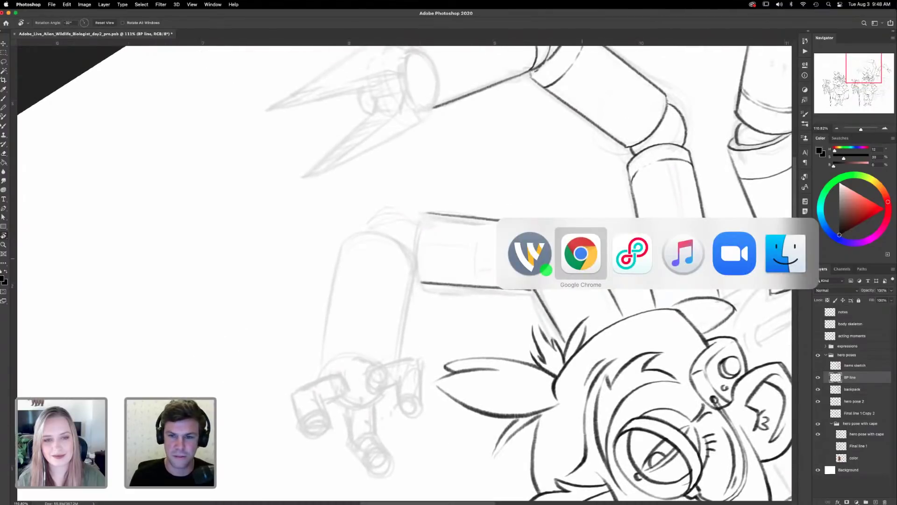
{"action": "key", "text": "super+shift+Tab"}
{"action": "key", "text": "b"}
{"action": "left_click_drag", "start_coordinate": [423, 214], "coordinate": [419, 281]}
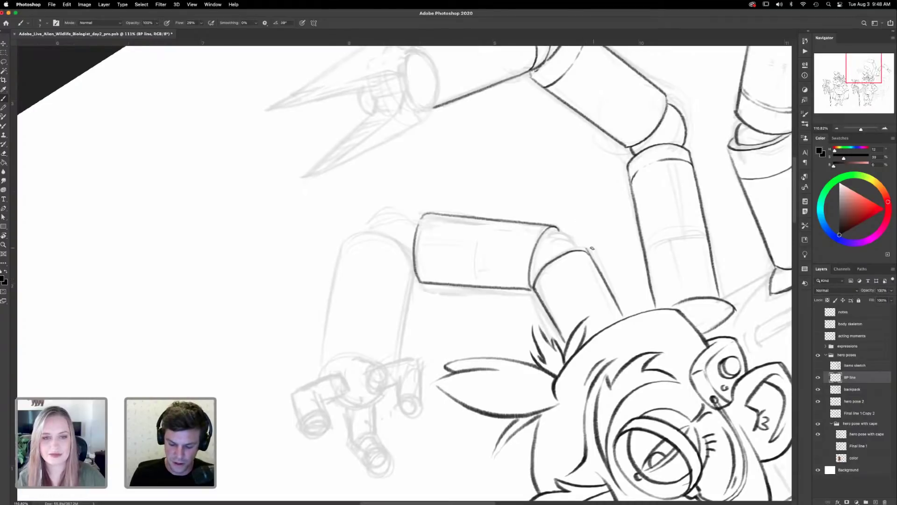
{"action": "mouse_move", "coordinate": [579, 249]}
{"action": "left_mouse_down"}
{"action": "mouse_move", "coordinate": [563, 234]}
{"action": "mouse_move", "coordinate": [546, 235]}
{"action": "mouse_move", "coordinate": [532, 278]}
{"action": "left_mouse_up"}
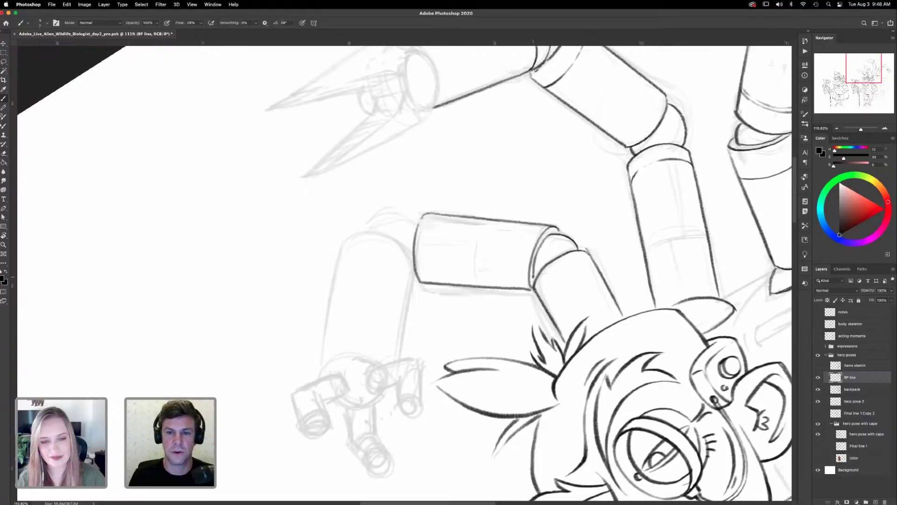
- Ink the three-fingered arm's upper elbow joint and the rounded elbow end of its outermost segment
{"action": "key", "text": "r"}
{"action": "mouse_move", "coordinate": [570, 200]}
{"action": "left_mouse_down"}
{"action": "mouse_move", "coordinate": [590, 231]}
{"action": "mouse_move", "coordinate": [558, 329]}
{"action": "mouse_move", "coordinate": [511, 393]}
{"action": "mouse_move", "coordinate": [496, 317]}
{"action": "left_mouse_up"}
{"action": "key", "text": "b"}
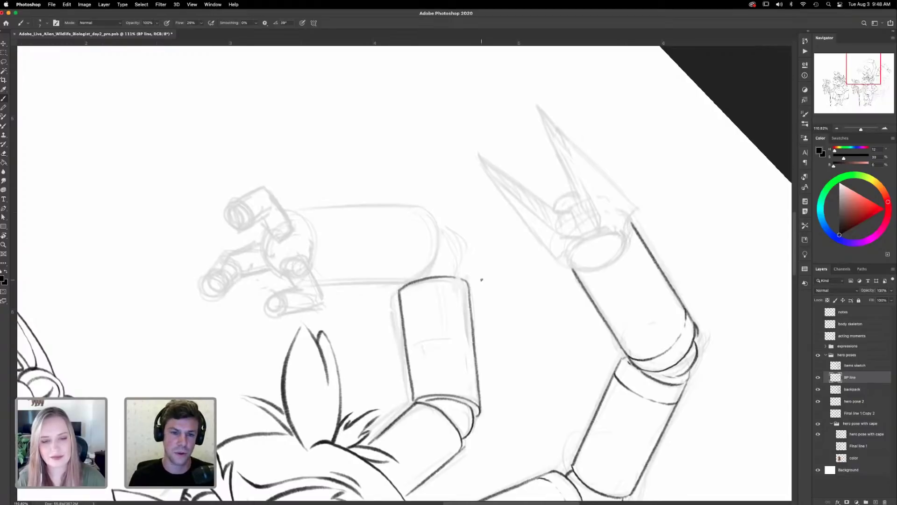
{"action": "mouse_move", "coordinate": [440, 234]}
{"action": "left_mouse_down"}
{"action": "mouse_move", "coordinate": [457, 249]}
{"action": "mouse_move", "coordinate": [457, 274]}
{"action": "left_mouse_up"}
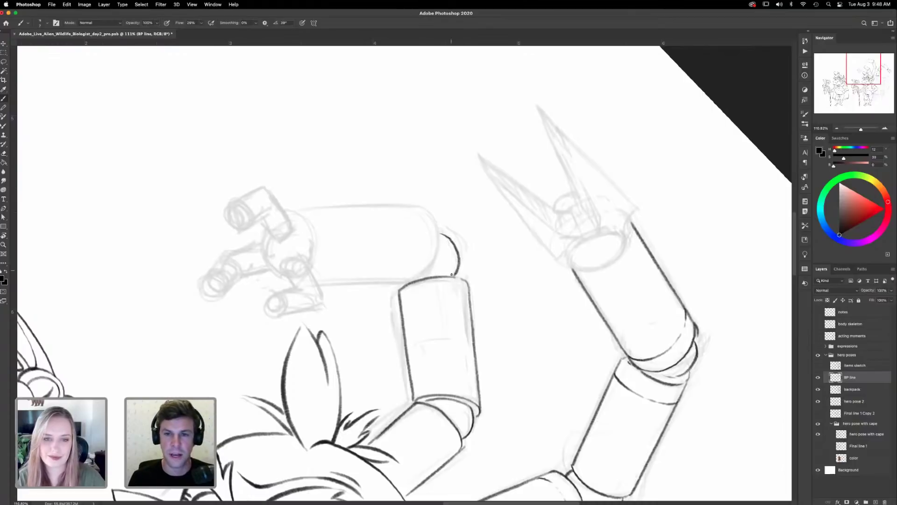
{"action": "mouse_move", "coordinate": [420, 206]}
{"action": "left_mouse_down"}
{"action": "mouse_move", "coordinate": [437, 249]}
{"action": "mouse_move", "coordinate": [422, 275]}
{"action": "mouse_move", "coordinate": [397, 279]}
{"action": "left_mouse_up"}
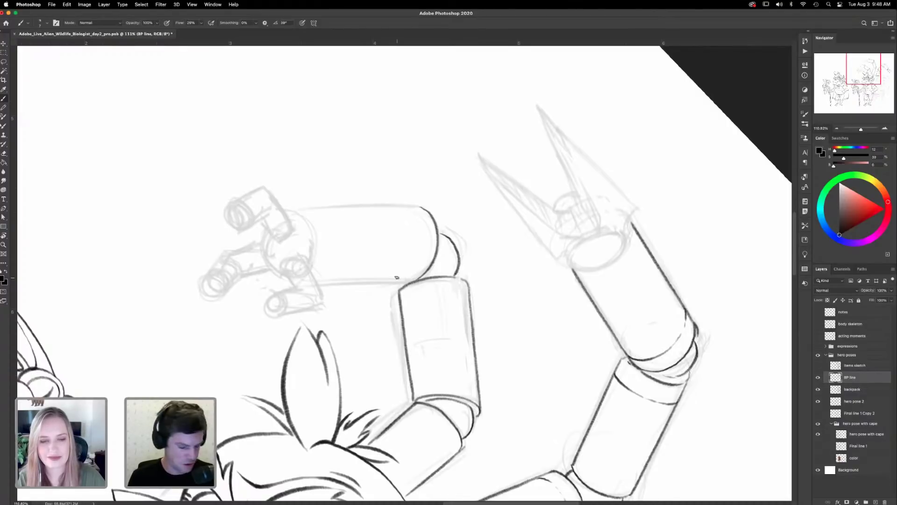
- Ink the two long sides and the curved wrist edge of the three-fingered arm's outermost segment
{"action": "key", "text": "r"}
{"action": "left_click_drag", "start_coordinate": [474, 178], "coordinate": [552, 248]}
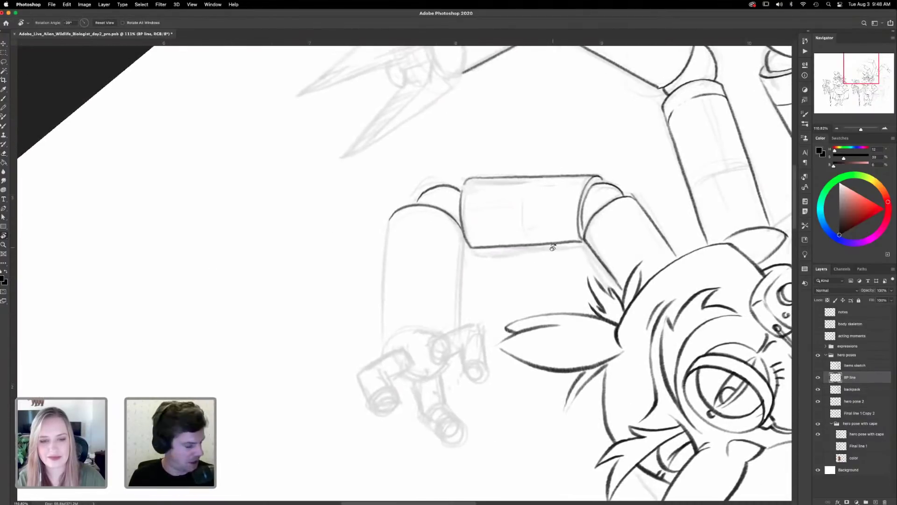
{"action": "key", "text": "b"}
{"action": "left_click_drag", "start_coordinate": [388, 219], "coordinate": [381, 346]}
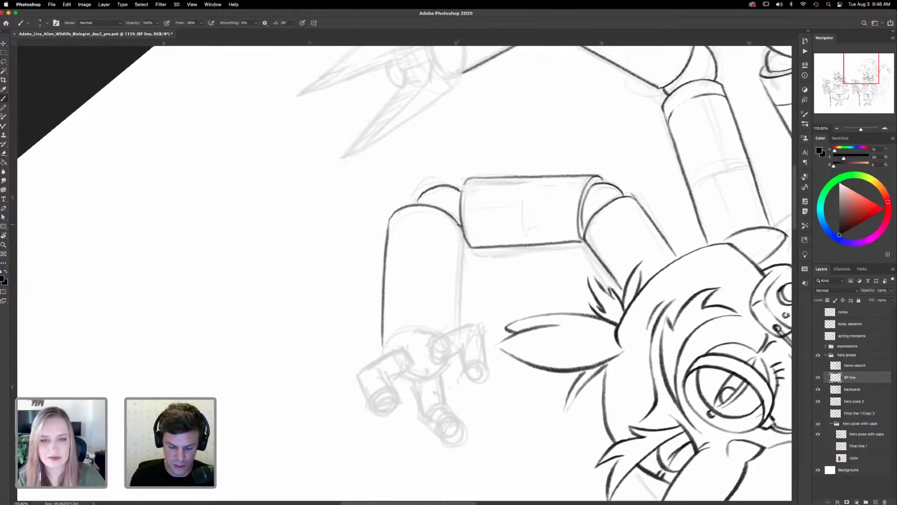
{"action": "left_click_drag", "start_coordinate": [462, 238], "coordinate": [454, 330]}
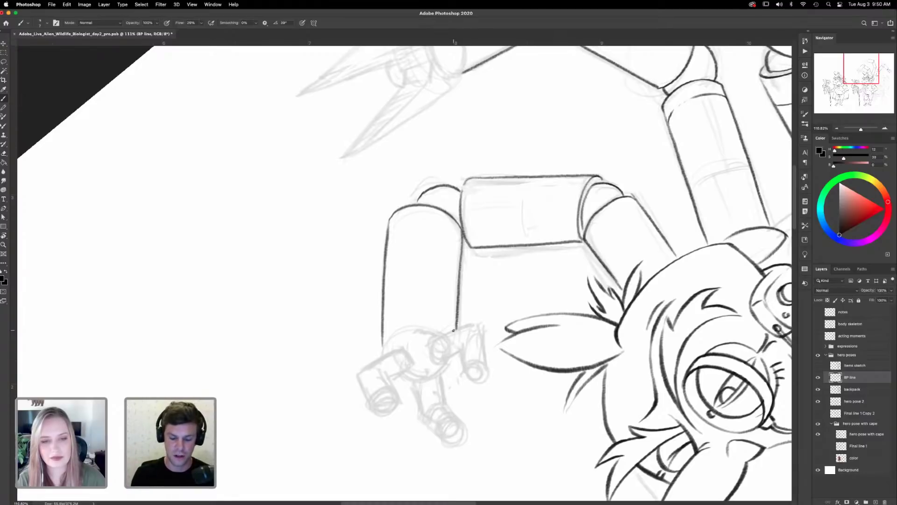
{"action": "mouse_move", "coordinate": [388, 346]}
{"action": "left_mouse_down"}
{"action": "mouse_move", "coordinate": [401, 331]}
{"action": "mouse_move", "coordinate": [428, 327]}
{"action": "mouse_move", "coordinate": [452, 344]}
{"action": "left_mouse_up"}
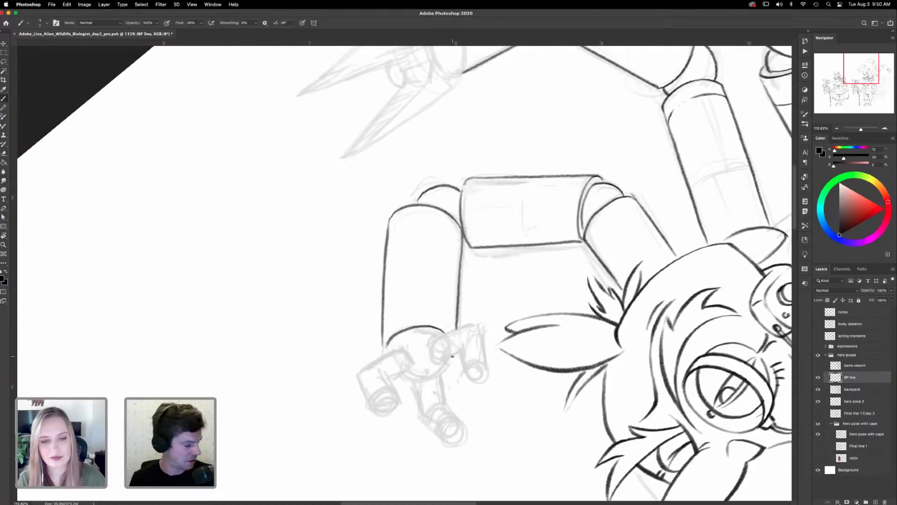
- Ink the first finger of the three-fingered hand, with its oval tip and two cylindrical segments
{"action": "key", "text": "r"}
{"action": "mouse_move", "coordinate": [530, 266]}
{"action": "left_mouse_down"}
{"action": "mouse_move", "coordinate": [591, 299]}
{"action": "mouse_move", "coordinate": [538, 316]}
{"action": "left_mouse_up"}
{"action": "key", "text": "b"}
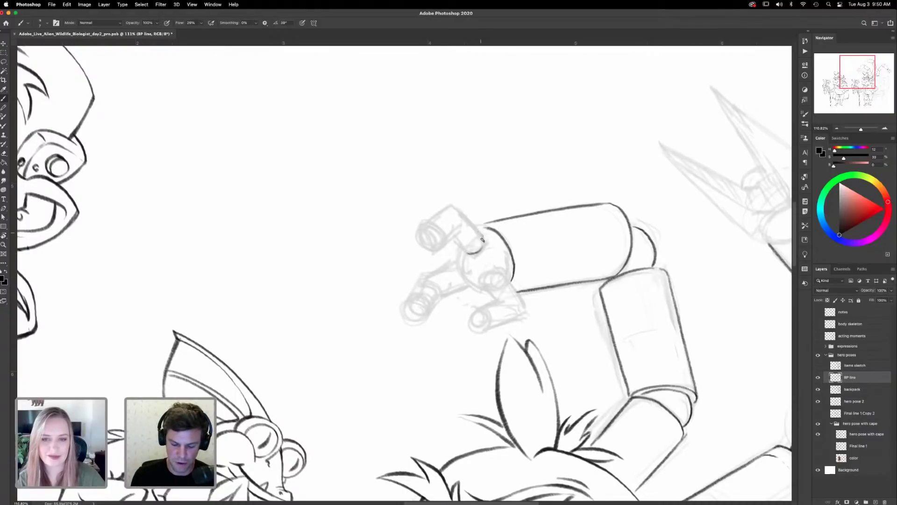
{"action": "left_click_drag", "start_coordinate": [424, 227], "coordinate": [438, 247]}
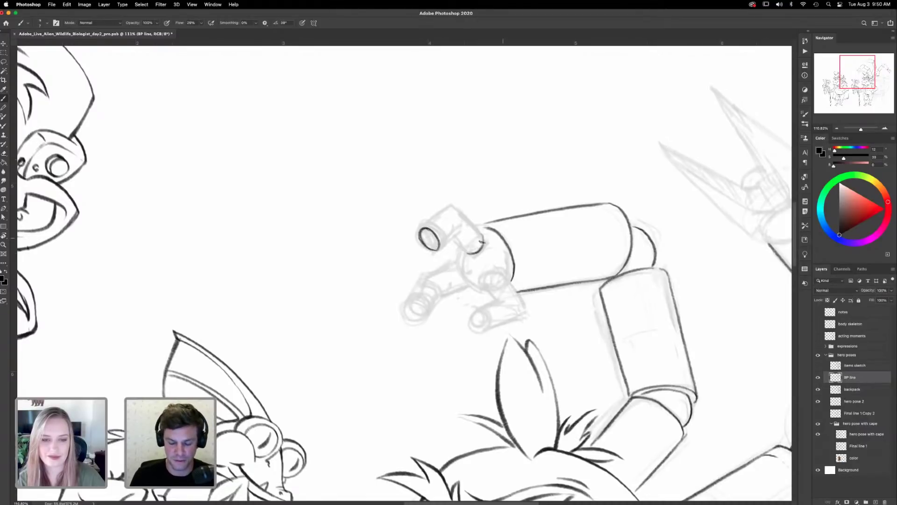
{"action": "left_click_drag", "start_coordinate": [453, 237], "coordinate": [469, 253]}
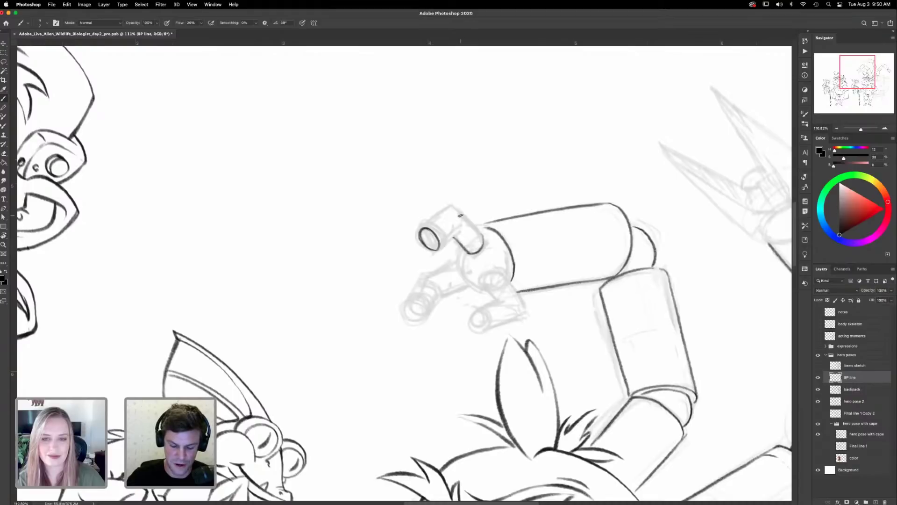
{"action": "left_click_drag", "start_coordinate": [458, 212], "coordinate": [483, 238]}
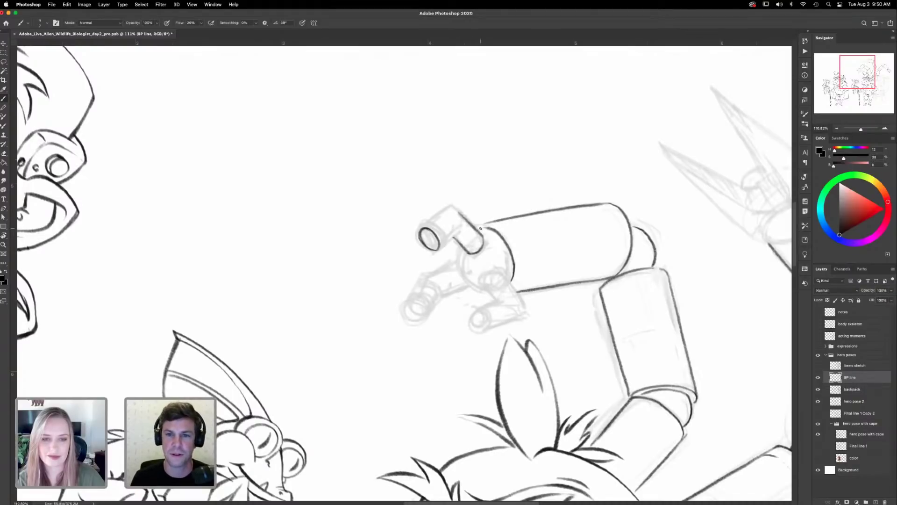
{"action": "mouse_move", "coordinate": [424, 225]}
{"action": "left_mouse_down"}
{"action": "mouse_move", "coordinate": [461, 211]}
{"action": "mouse_move", "coordinate": [449, 214]}
{"action": "mouse_move", "coordinate": [458, 239]}
{"action": "mouse_move", "coordinate": [439, 247]}
{"action": "mouse_move", "coordinate": [456, 234]}
{"action": "left_mouse_up"}
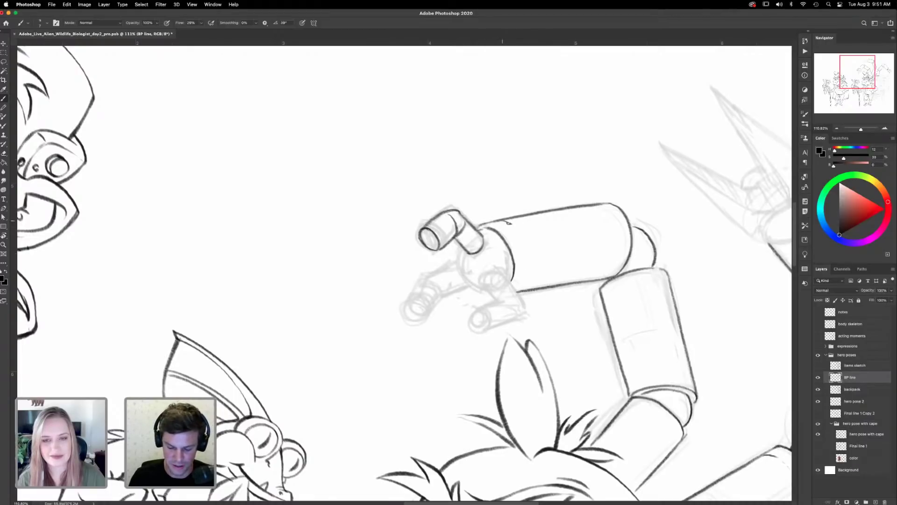
- Ink the curved band near the arm's wrist end and the rounded outline of the palm
{"action": "left_click_drag", "start_coordinate": [525, 241], "coordinate": [522, 291]}
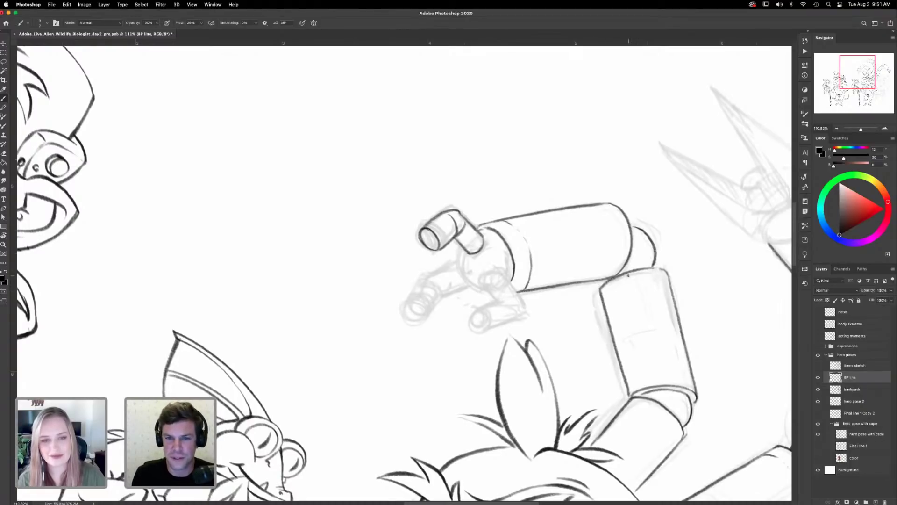
{"action": "mouse_move", "coordinate": [485, 291]}
{"action": "left_mouse_down"}
{"action": "mouse_move", "coordinate": [459, 276]}
{"action": "mouse_move", "coordinate": [461, 248]}
{"action": "left_mouse_up"}
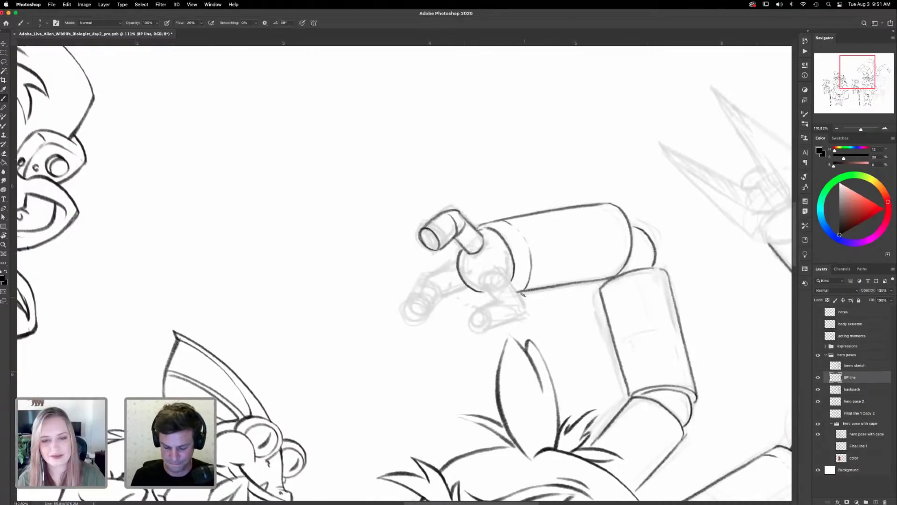
- Ink the second finger's two segments and oval tip, and add the joint lines on the first finger
{"action": "mouse_move", "coordinate": [456, 265]}
{"action": "left_mouse_down"}
{"action": "mouse_move", "coordinate": [435, 273]}
{"action": "mouse_move", "coordinate": [466, 283]}
{"action": "left_mouse_up"}
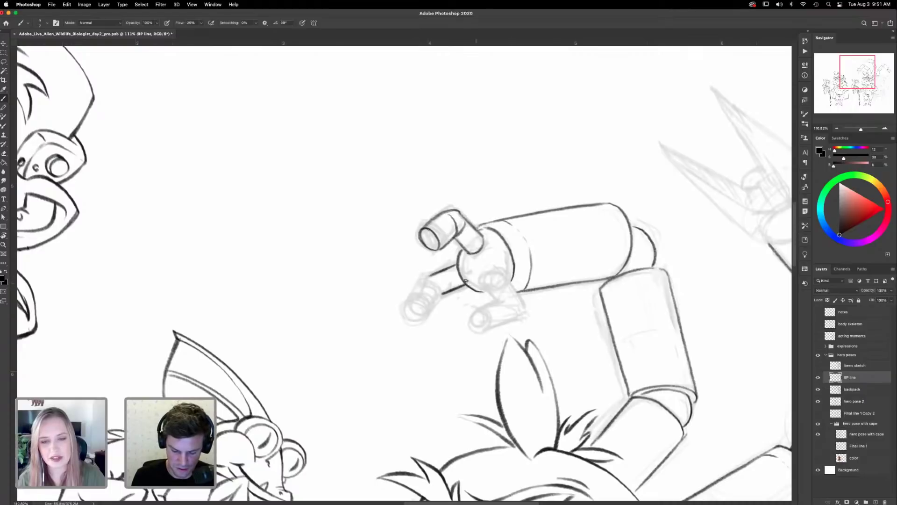
{"action": "left_click_drag", "start_coordinate": [453, 215], "coordinate": [463, 221]}
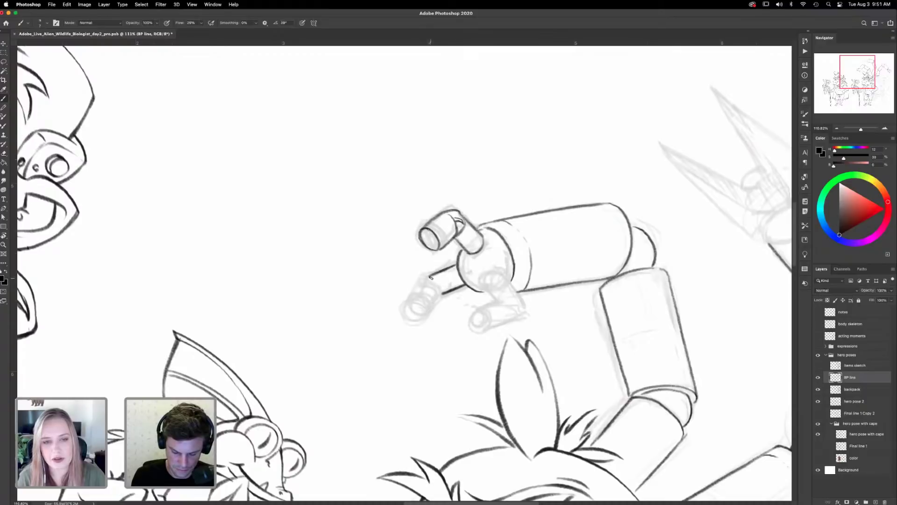
{"action": "mouse_move", "coordinate": [428, 279]}
{"action": "left_mouse_down"}
{"action": "mouse_move", "coordinate": [425, 312]}
{"action": "mouse_move", "coordinate": [434, 306]}
{"action": "mouse_move", "coordinate": [426, 281]}
{"action": "mouse_move", "coordinate": [411, 299]}
{"action": "mouse_move", "coordinate": [425, 283]}
{"action": "mouse_move", "coordinate": [411, 300]}
{"action": "mouse_move", "coordinate": [420, 314]}
{"action": "mouse_move", "coordinate": [457, 296]}
{"action": "mouse_move", "coordinate": [410, 304]}
{"action": "left_mouse_up"}
{"action": "left_click_drag", "start_coordinate": [433, 247], "coordinate": [439, 249]}
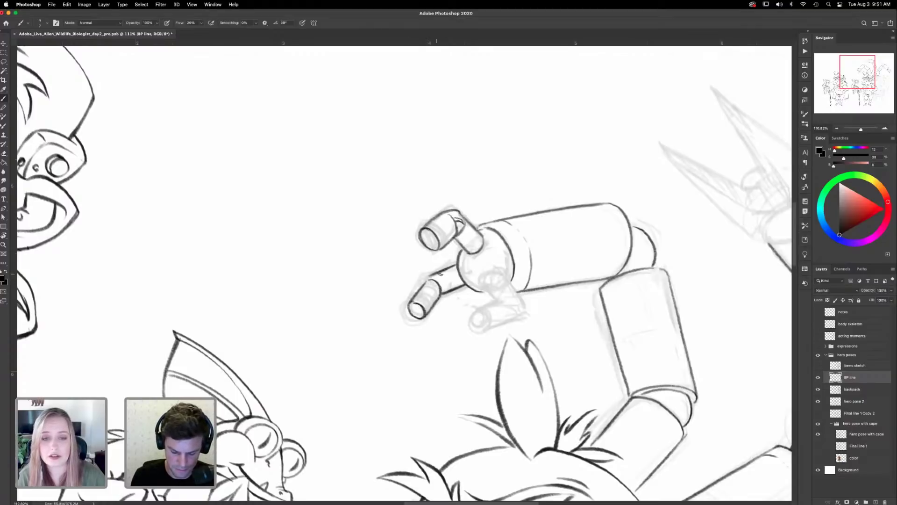
{"action": "left_click_drag", "start_coordinate": [439, 215], "coordinate": [453, 236]}
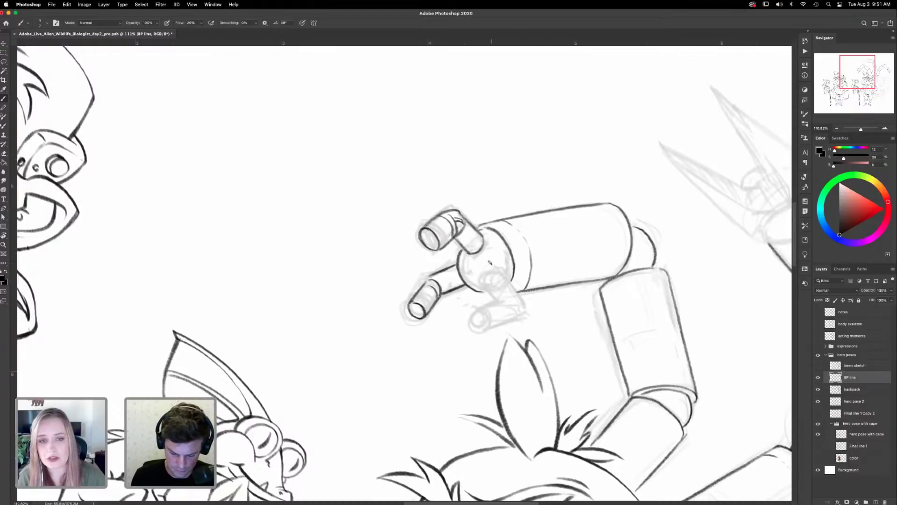
- Ink the third finger from its rounded base on the palm to its oval tip, including the joint bands
{"action": "mouse_move", "coordinate": [503, 279]}
{"action": "left_mouse_down"}
{"action": "mouse_move", "coordinate": [497, 270]}
{"action": "mouse_move", "coordinate": [486, 284]}
{"action": "mouse_move", "coordinate": [510, 282]}
{"action": "mouse_move", "coordinate": [518, 299]}
{"action": "mouse_move", "coordinate": [497, 300]}
{"action": "left_mouse_up"}
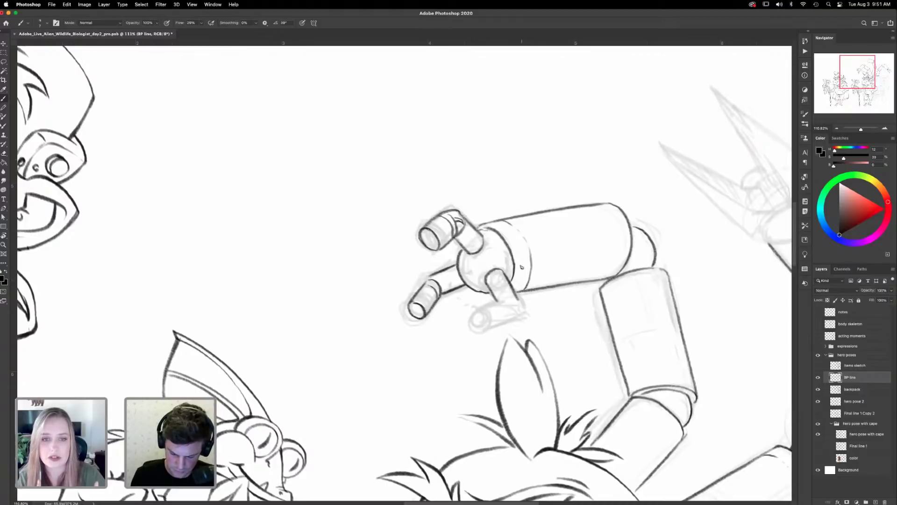
{"action": "mouse_move", "coordinate": [501, 303]}
{"action": "left_mouse_down"}
{"action": "mouse_move", "coordinate": [519, 299]}
{"action": "mouse_move", "coordinate": [518, 309]}
{"action": "mouse_move", "coordinate": [498, 304]}
{"action": "mouse_move", "coordinate": [510, 313]}
{"action": "mouse_move", "coordinate": [493, 326]}
{"action": "mouse_move", "coordinate": [498, 304]}
{"action": "mouse_move", "coordinate": [472, 316]}
{"action": "mouse_move", "coordinate": [486, 327]}
{"action": "left_mouse_up"}
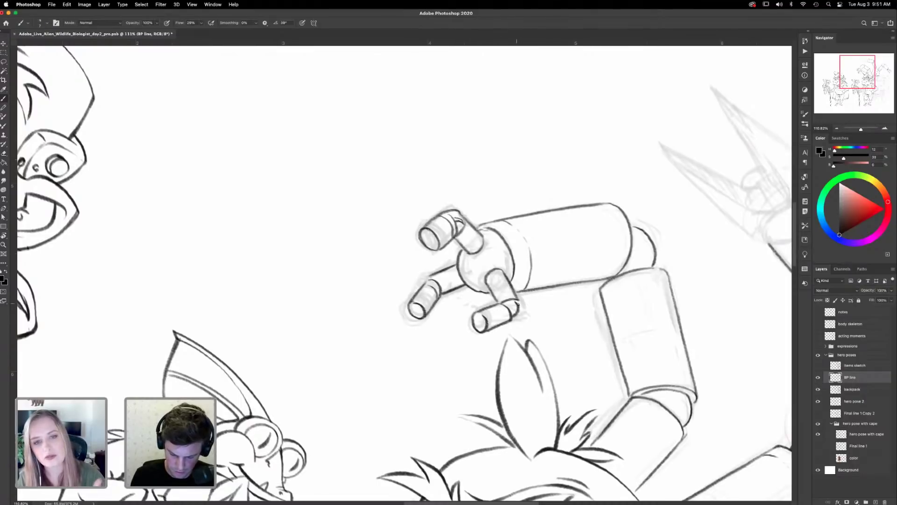
{"action": "left_click_drag", "start_coordinate": [498, 307], "coordinate": [503, 320]}
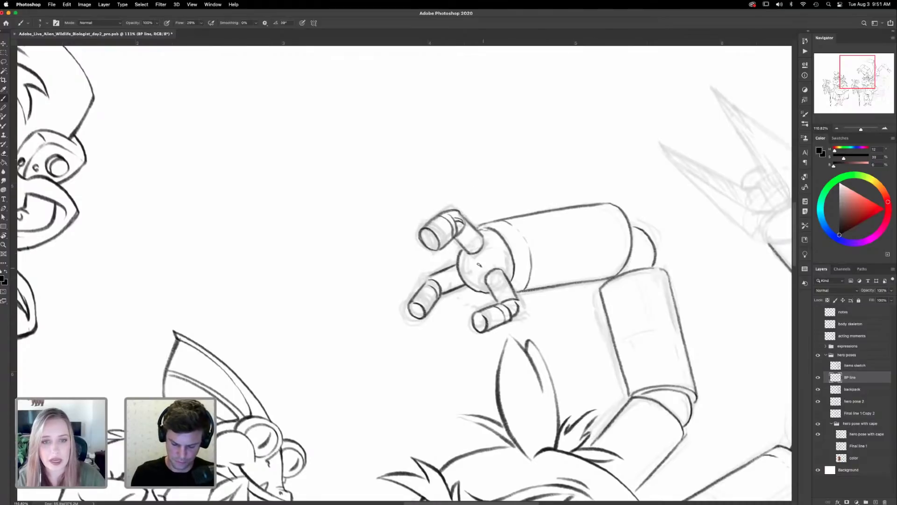
- Add small scratch marks and specks to the palm, the first finger and the arm's outermost segment
{"action": "mouse_move", "coordinate": [481, 269]}
{"action": "left_mouse_down"}
{"action": "mouse_move", "coordinate": [492, 256]}
{"action": "mouse_move", "coordinate": [481, 261]}
{"action": "left_mouse_up"}
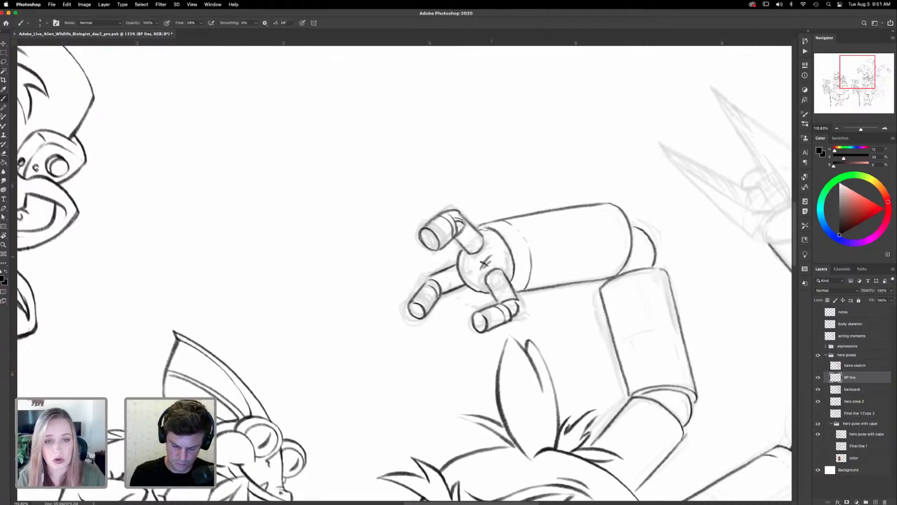
{"action": "left_click", "coordinate": [471, 236]}
{"action": "mouse_move", "coordinate": [549, 276]}
{"action": "left_mouse_down"}
{"action": "mouse_move", "coordinate": [563, 260]}
{"action": "mouse_move", "coordinate": [540, 242]}
{"action": "mouse_move", "coordinate": [520, 250]}
{"action": "left_mouse_up"}
{"action": "left_click", "coordinate": [569, 269]}
{"action": "left_click", "coordinate": [572, 263]}
{"action": "left_click", "coordinate": [595, 223]}
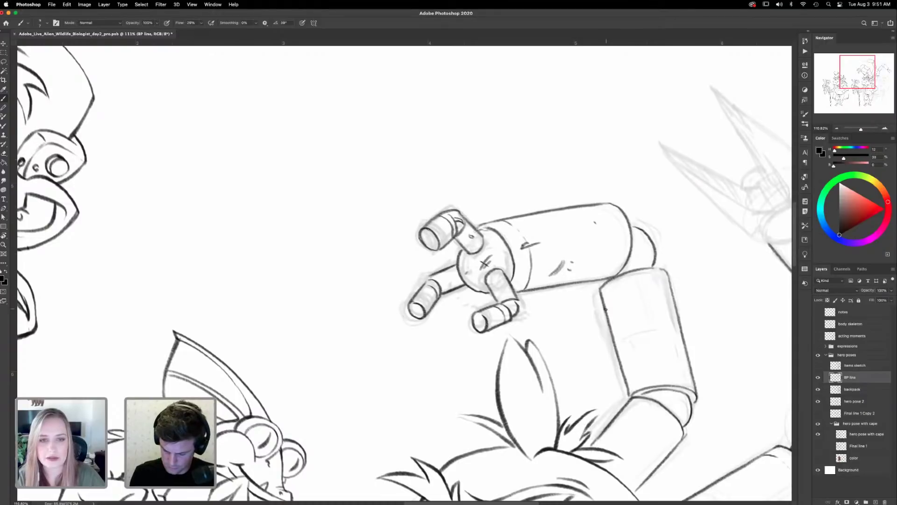
- Ink a curved band at each end of the arm's middle segment and add scratch marks between them
{"action": "left_click_drag", "start_coordinate": [607, 302], "coordinate": [671, 289]}
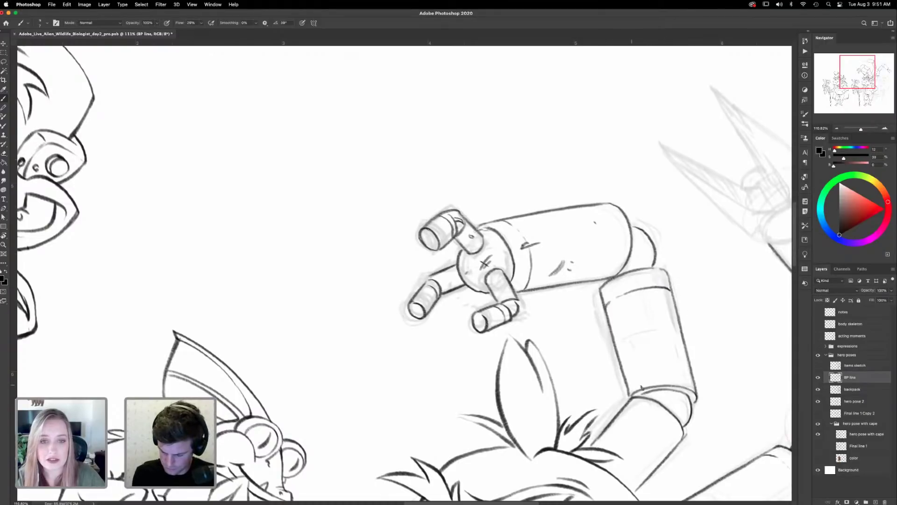
{"action": "mouse_move", "coordinate": [626, 379]}
{"action": "left_mouse_down"}
{"action": "mouse_move", "coordinate": [654, 371]}
{"action": "mouse_move", "coordinate": [693, 377]}
{"action": "left_mouse_up"}
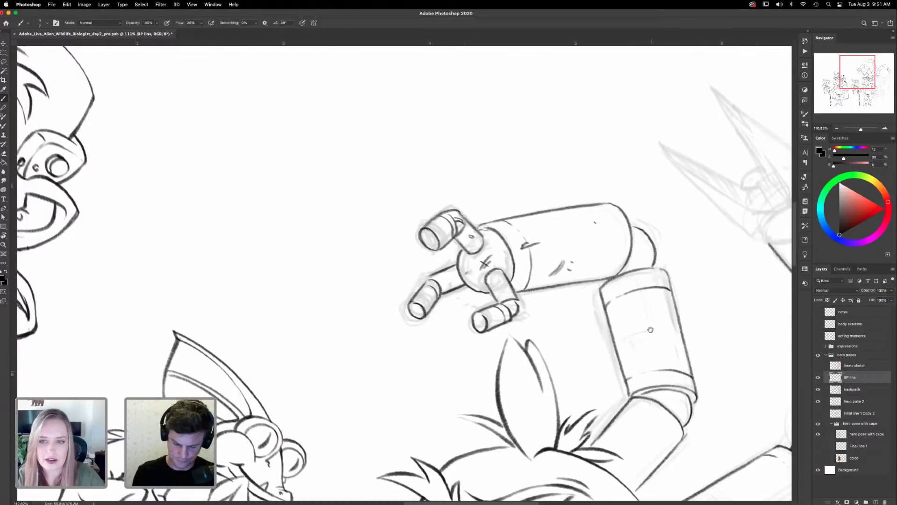
{"action": "left_click_drag", "start_coordinate": [674, 367], "coordinate": [653, 292]}
{"action": "left_click_drag", "start_coordinate": [606, 271], "coordinate": [622, 257]}
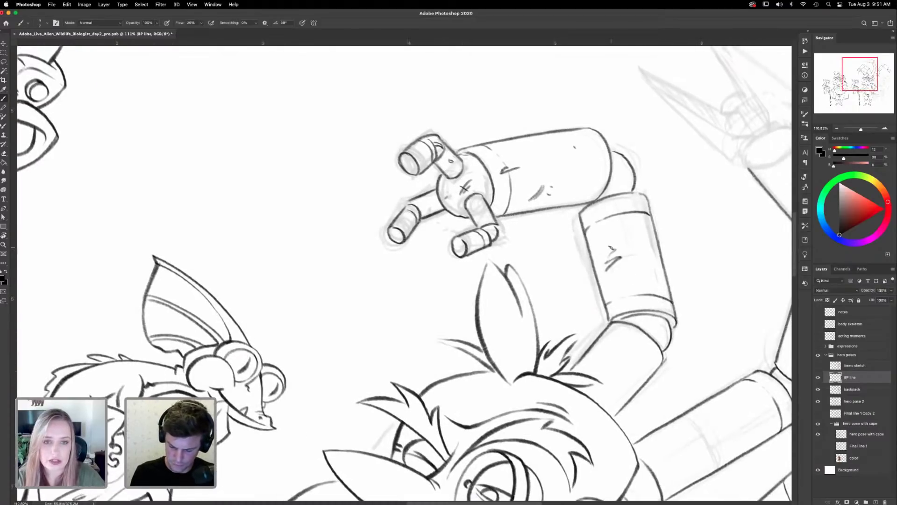
- Draw small dents on the arm's lowest segment and clean up its notched edge behind the character's head
{"action": "scroll", "coordinate": [621, 278], "scroll_direction": "down", "scroll_amount": 5}
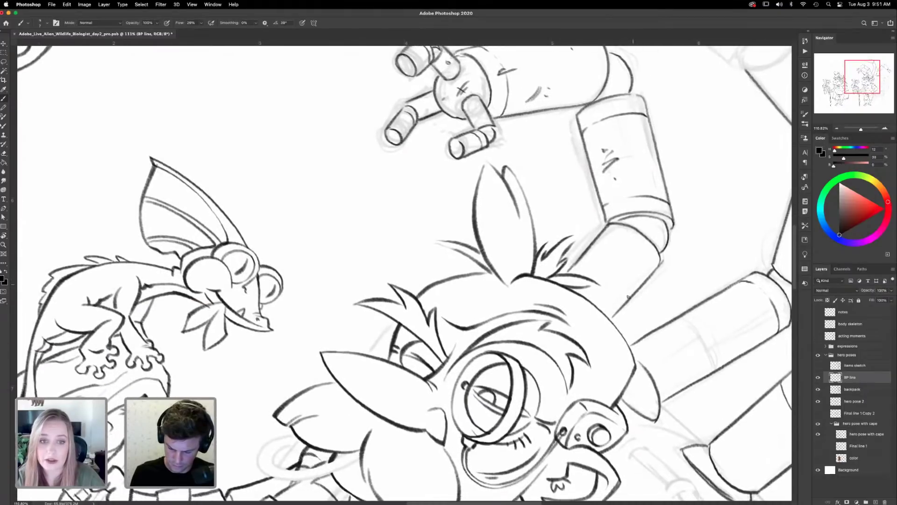
{"action": "mouse_move", "coordinate": [626, 293]}
{"action": "left_mouse_down"}
{"action": "mouse_move", "coordinate": [622, 302]}
{"action": "mouse_move", "coordinate": [638, 287]}
{"action": "left_mouse_up"}
{"action": "key", "text": "e"}
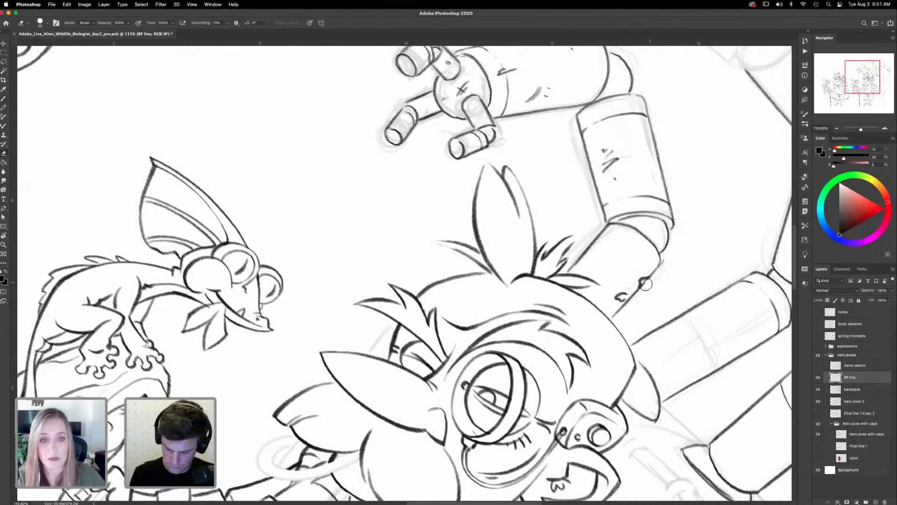
{"action": "key", "text": "r"}
{"action": "mouse_move", "coordinate": [654, 315]}
{"action": "left_mouse_down"}
{"action": "mouse_move", "coordinate": [674, 226]}
{"action": "mouse_move", "coordinate": [593, 164]}
{"action": "left_mouse_up"}
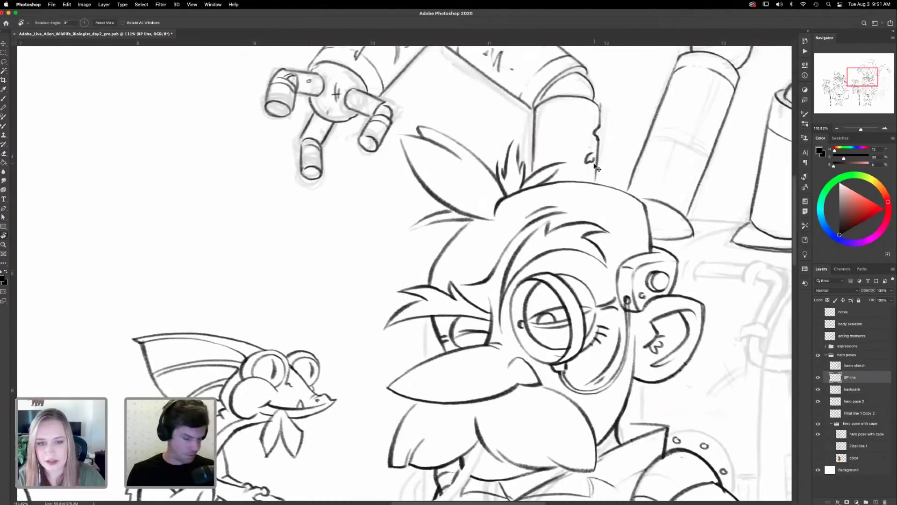
{"action": "key", "text": "super+0"}
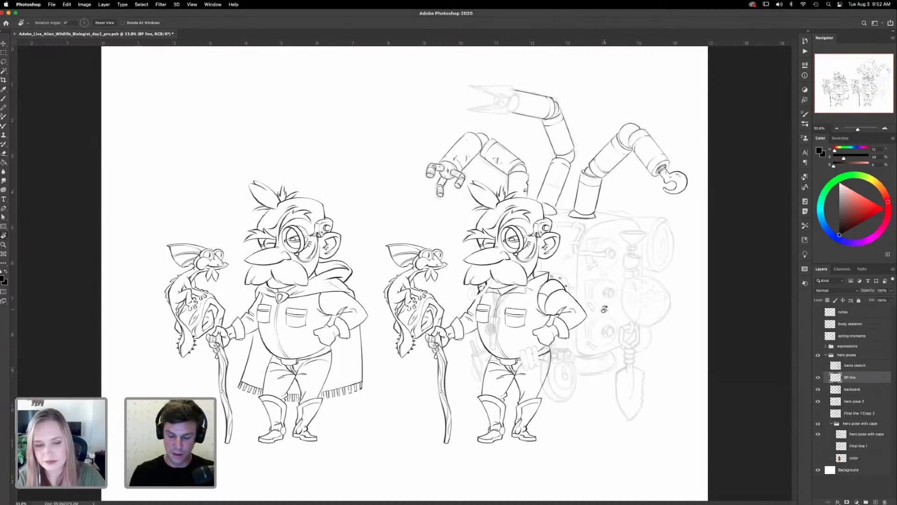
- Ink the claw arm's curved wrist edge, the parallel band beside it and the oval end cap
{"action": "key", "text": "z"}
{"action": "left_click_drag", "start_coordinate": [564, 143], "coordinate": [591, 285]}
{"action": "scroll", "coordinate": [591, 285], "scroll_direction": "up", "scroll_amount": 3}
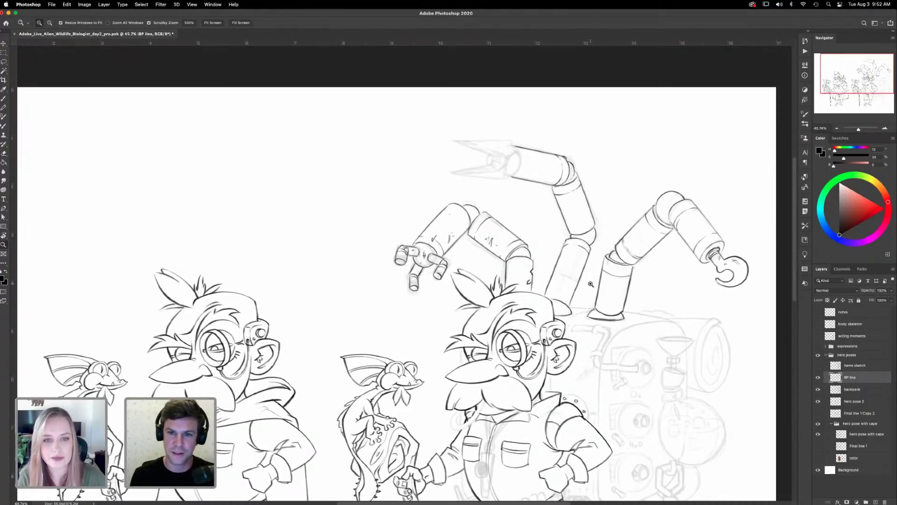
{"action": "left_click_drag", "start_coordinate": [548, 132], "coordinate": [549, 127]}
{"action": "key", "text": "b"}
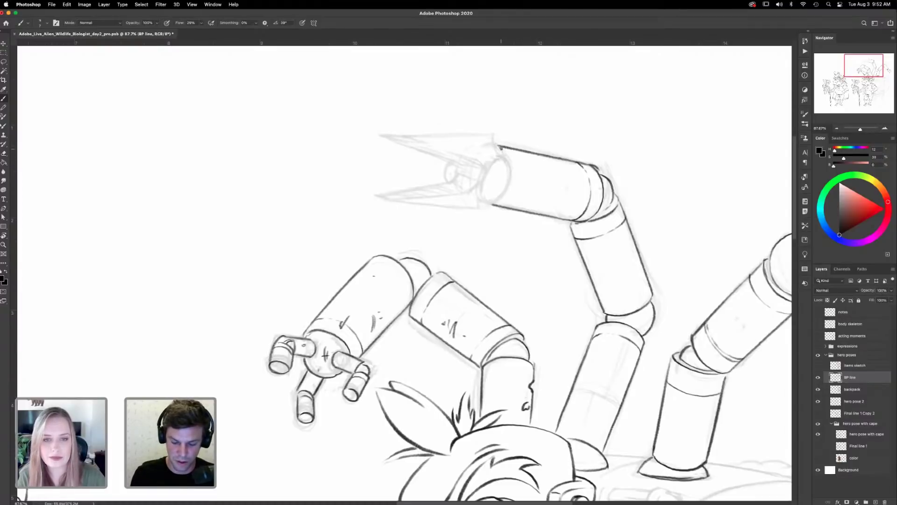
{"action": "mouse_move", "coordinate": [500, 151]}
{"action": "left_mouse_down"}
{"action": "mouse_move", "coordinate": [513, 167]}
{"action": "mouse_move", "coordinate": [492, 205]}
{"action": "left_mouse_up"}
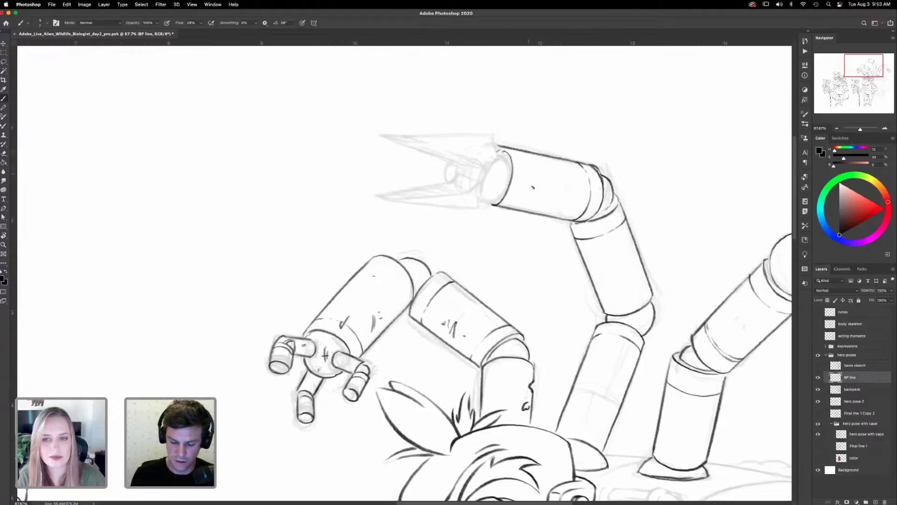
{"action": "mouse_move", "coordinate": [521, 156]}
{"action": "left_mouse_down"}
{"action": "mouse_move", "coordinate": [525, 184]}
{"action": "mouse_move", "coordinate": [512, 208]}
{"action": "left_mouse_up"}
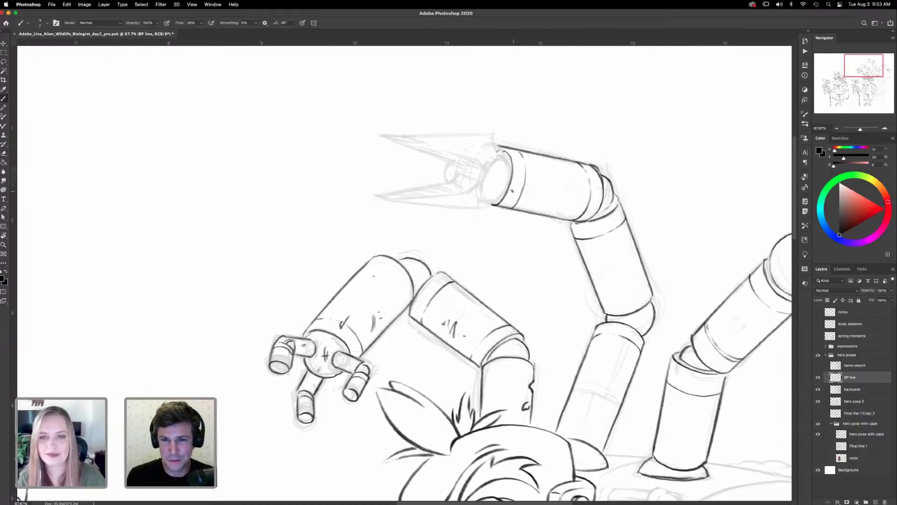
{"action": "mouse_move", "coordinate": [503, 166]}
{"action": "left_mouse_down"}
{"action": "mouse_move", "coordinate": [501, 157]}
{"action": "mouse_move", "coordinate": [486, 165]}
{"action": "mouse_move", "coordinate": [484, 203]}
{"action": "mouse_move", "coordinate": [505, 188]}
{"action": "mouse_move", "coordinate": [497, 150]}
{"action": "left_mouse_up"}
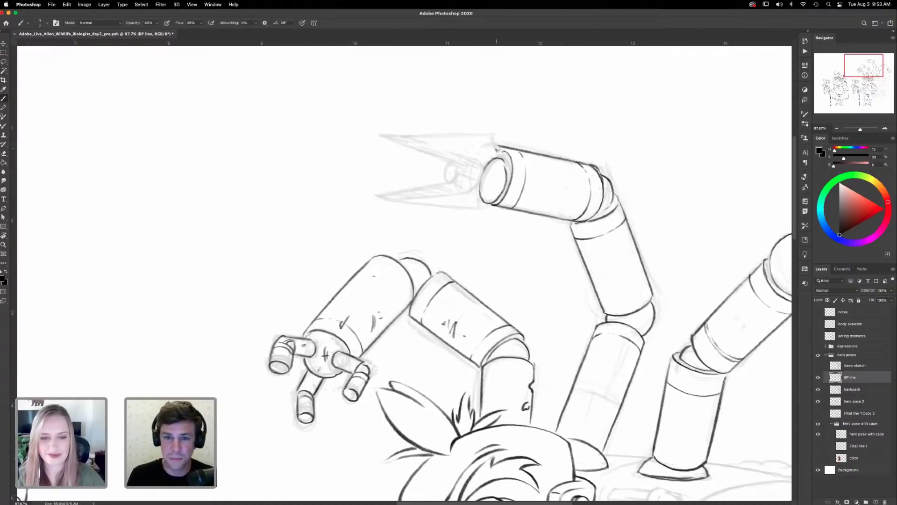
- Ink the claw's wrist disc and central pivot together with the full lower prong
{"action": "mouse_move", "coordinate": [502, 156]}
{"action": "left_mouse_down"}
{"action": "mouse_move", "coordinate": [472, 174]}
{"action": "mouse_move", "coordinate": [473, 200]}
{"action": "mouse_move", "coordinate": [488, 203]}
{"action": "mouse_move", "coordinate": [452, 167]}
{"action": "mouse_move", "coordinate": [440, 183]}
{"action": "mouse_move", "coordinate": [465, 192]}
{"action": "mouse_move", "coordinate": [447, 184]}
{"action": "mouse_move", "coordinate": [437, 195]}
{"action": "mouse_move", "coordinate": [385, 195]}
{"action": "mouse_move", "coordinate": [449, 184]}
{"action": "mouse_move", "coordinate": [466, 192]}
{"action": "mouse_move", "coordinate": [464, 158]}
{"action": "left_mouse_up"}
{"action": "left_click_drag", "start_coordinate": [486, 208], "coordinate": [379, 194]}
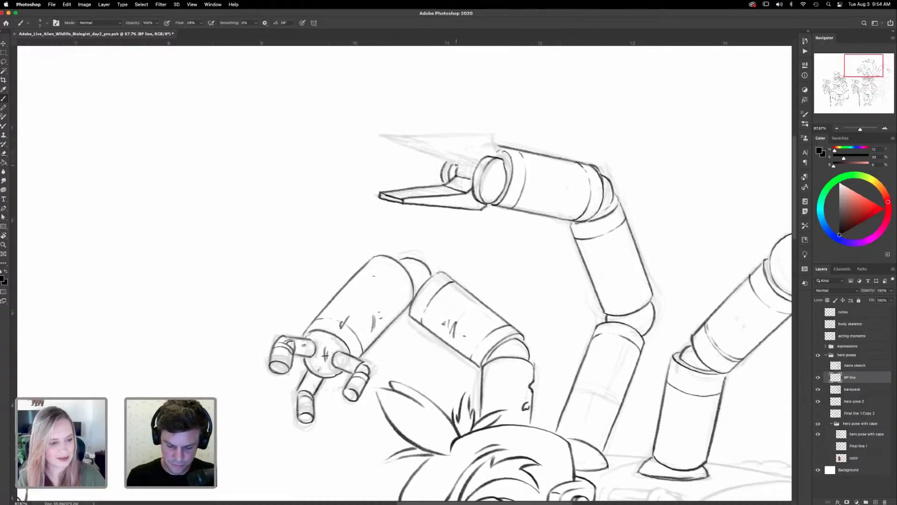
{"action": "mouse_move", "coordinate": [457, 167]}
{"action": "left_mouse_down"}
{"action": "mouse_move", "coordinate": [452, 158]}
{"action": "mouse_move", "coordinate": [473, 159]}
{"action": "left_mouse_up"}
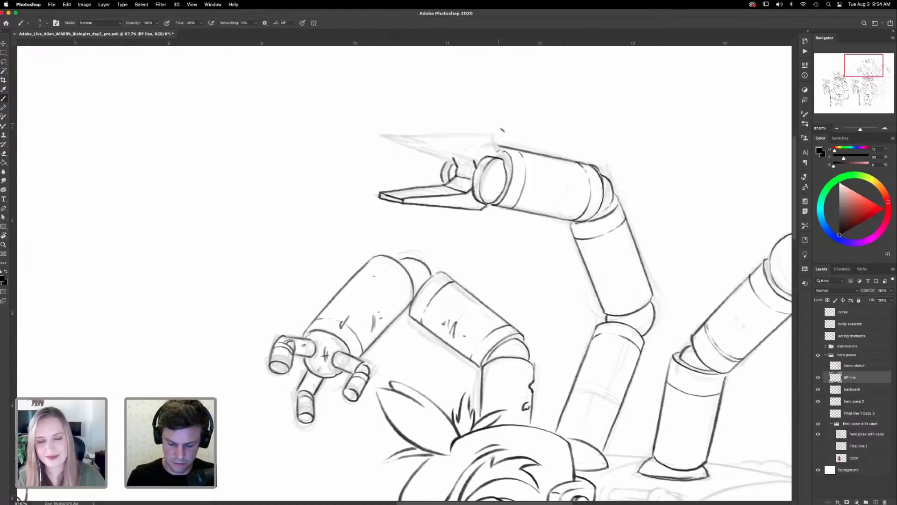
- Ink the inner and outer edges and blunt tip of the claw's upper prong
{"action": "left_click_drag", "start_coordinate": [508, 160], "coordinate": [501, 153]}
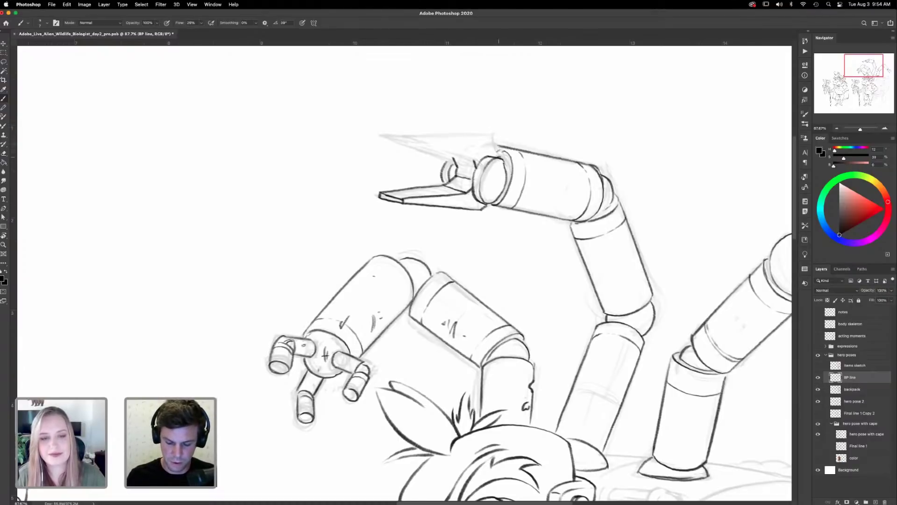
{"action": "left_click_drag", "start_coordinate": [498, 157], "coordinate": [492, 136]}
{"action": "key", "text": "r"}
{"action": "mouse_move", "coordinate": [592, 157]}
{"action": "left_mouse_down"}
{"action": "mouse_move", "coordinate": [587, 139]}
{"action": "mouse_move", "coordinate": [340, 82]}
{"action": "mouse_move", "coordinate": [276, 127]}
{"action": "left_mouse_up"}
{"action": "left_click_drag", "start_coordinate": [384, 199], "coordinate": [563, 189]}
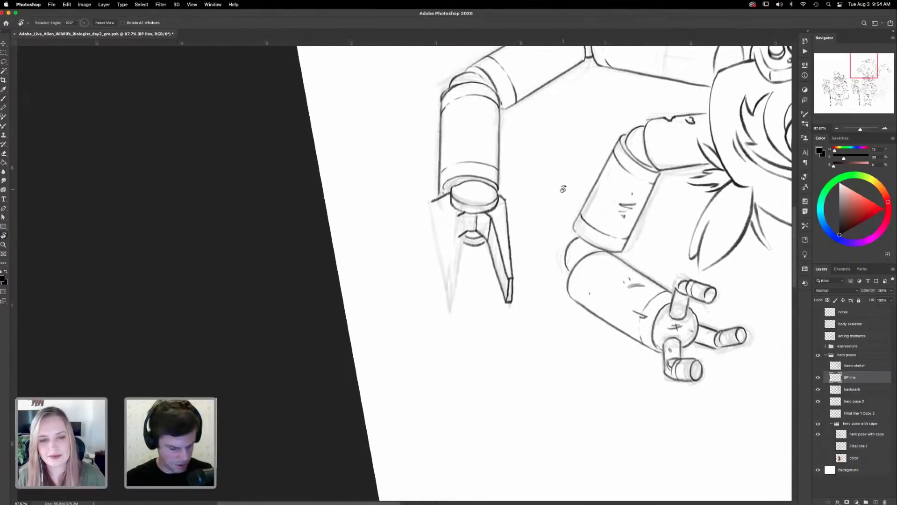
{"action": "key", "text": "b"}
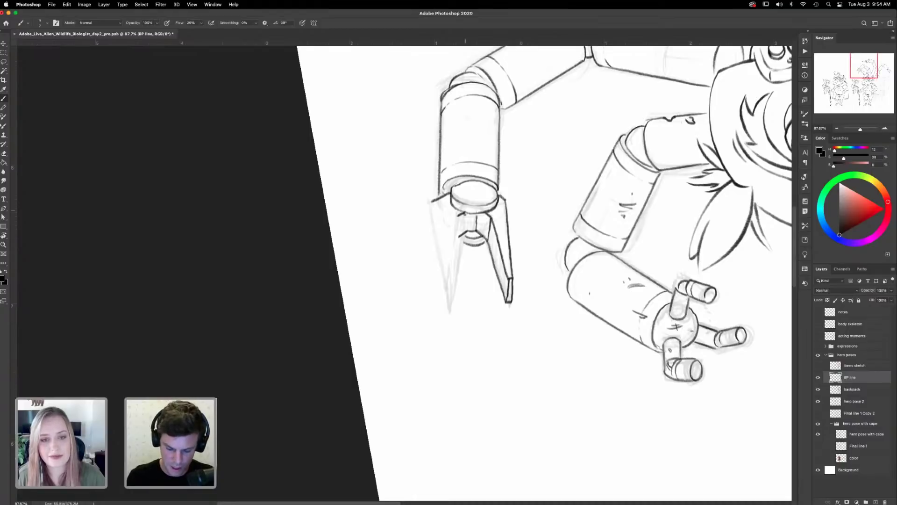
{"action": "left_click_drag", "start_coordinate": [458, 217], "coordinate": [447, 291]}
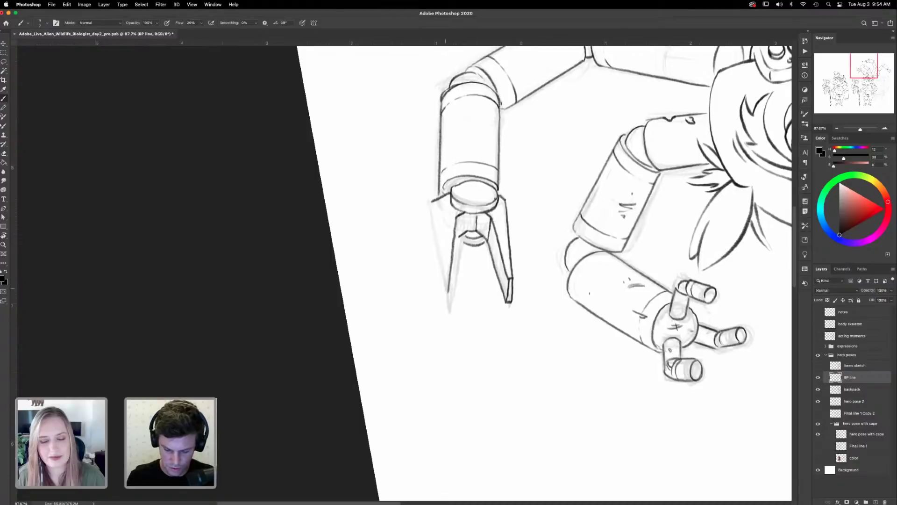
{"action": "left_click_drag", "start_coordinate": [433, 201], "coordinate": [442, 296]}
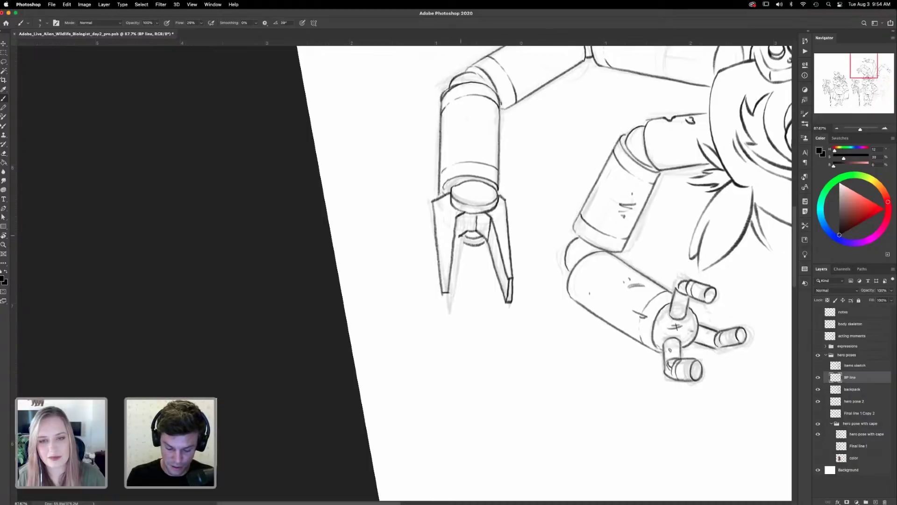
- Ink the inner edge and squared tip of the claw's remaining prong, and add the connecting line at the claw's pivot
{"action": "left_click_drag", "start_coordinate": [459, 216], "coordinate": [450, 292]}
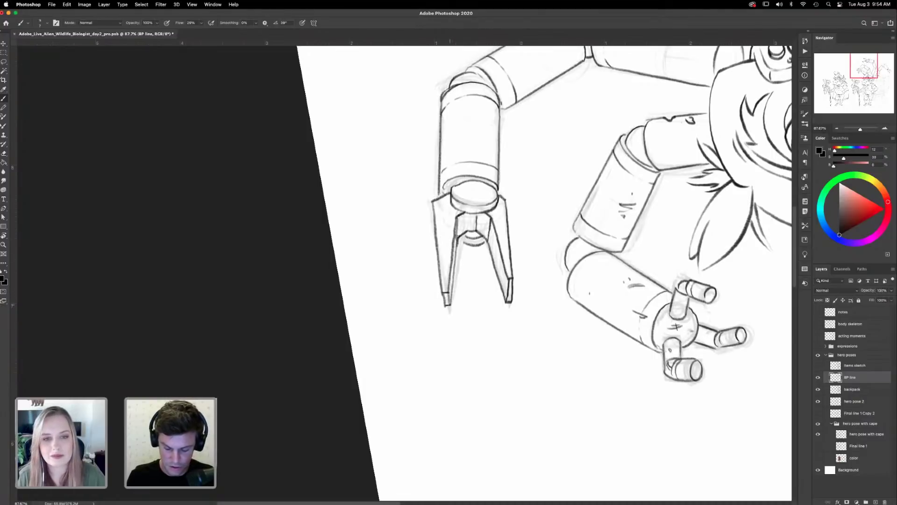
{"action": "key", "text": "r"}
{"action": "left_click_drag", "start_coordinate": [569, 232], "coordinate": [417, 388]}
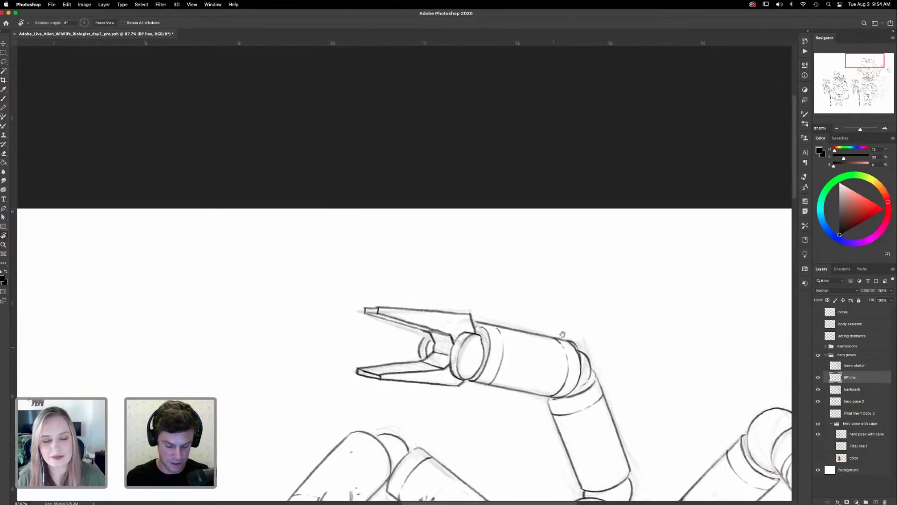
{"action": "left_click_drag", "start_coordinate": [555, 334], "coordinate": [597, 263]}
{"action": "key", "text": "b"}
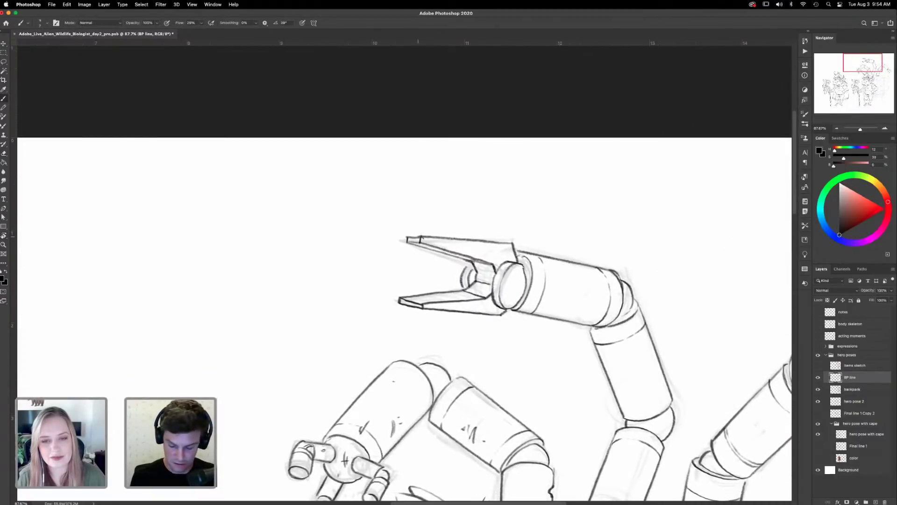
{"action": "left_click_drag", "start_coordinate": [404, 241], "coordinate": [419, 237]}
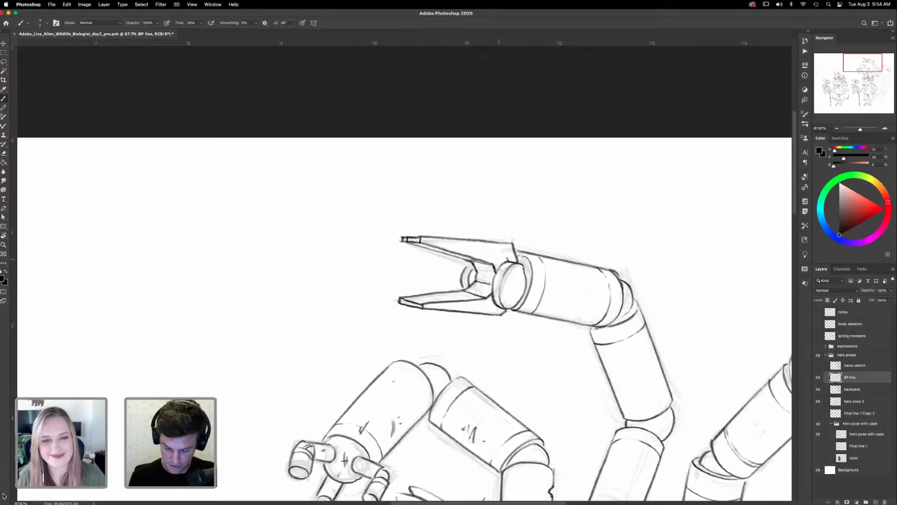
{"action": "left_click_drag", "start_coordinate": [479, 273], "coordinate": [495, 275]}
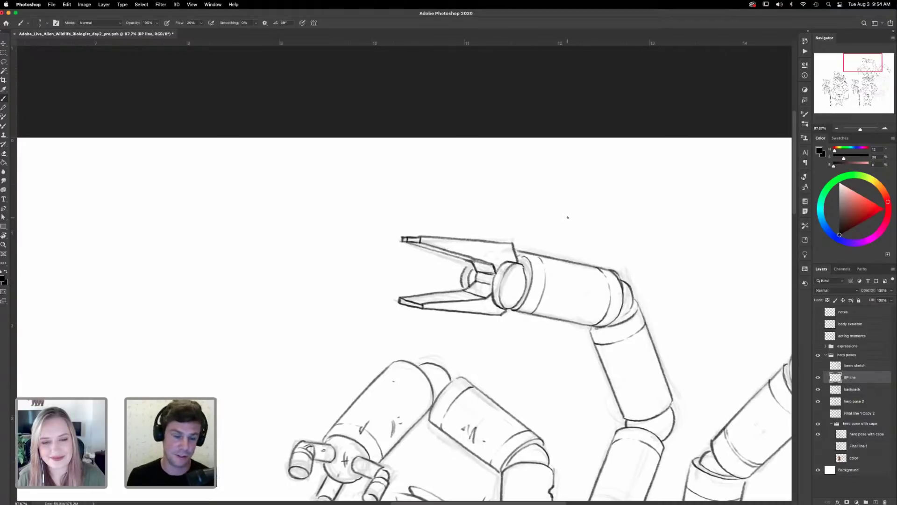
- Draw a small oval on the claw's wrist cap and add dents and scratches to the arm's two upper segments
{"action": "left_click_drag", "start_coordinate": [544, 319], "coordinate": [557, 298]}
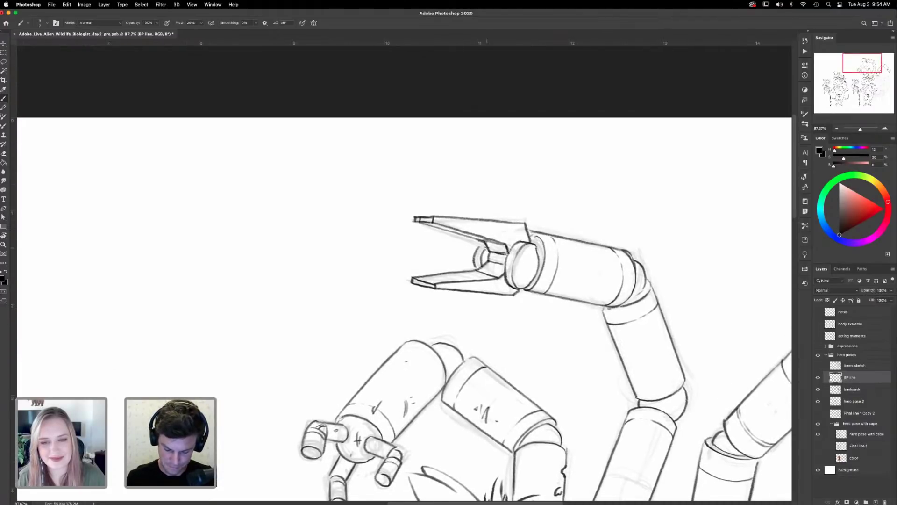
{"action": "scroll", "coordinate": [631, 346], "scroll_direction": "down", "scroll_amount": 4}
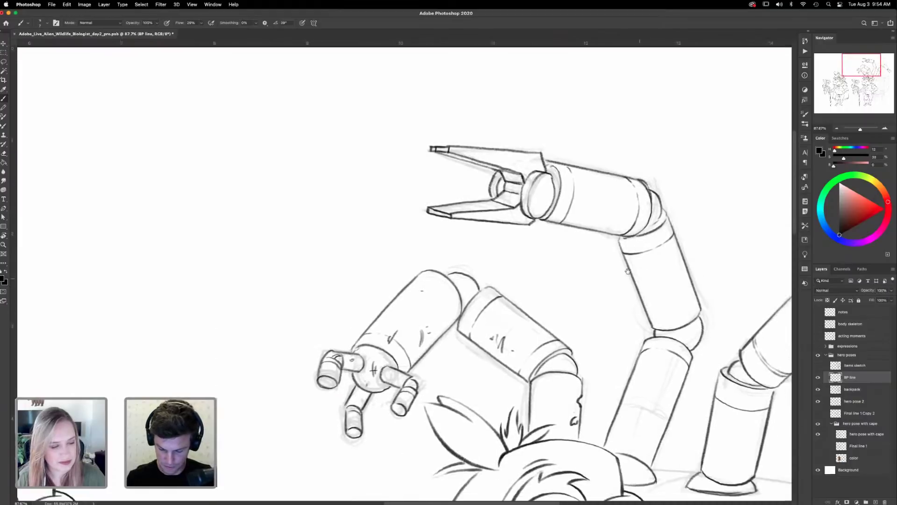
{"action": "mouse_move", "coordinate": [645, 366]}
{"action": "left_mouse_down"}
{"action": "mouse_move", "coordinate": [599, 293]}
{"action": "mouse_move", "coordinate": [694, 416]}
{"action": "mouse_move", "coordinate": [510, 231]}
{"action": "mouse_move", "coordinate": [535, 346]}
{"action": "left_mouse_up"}
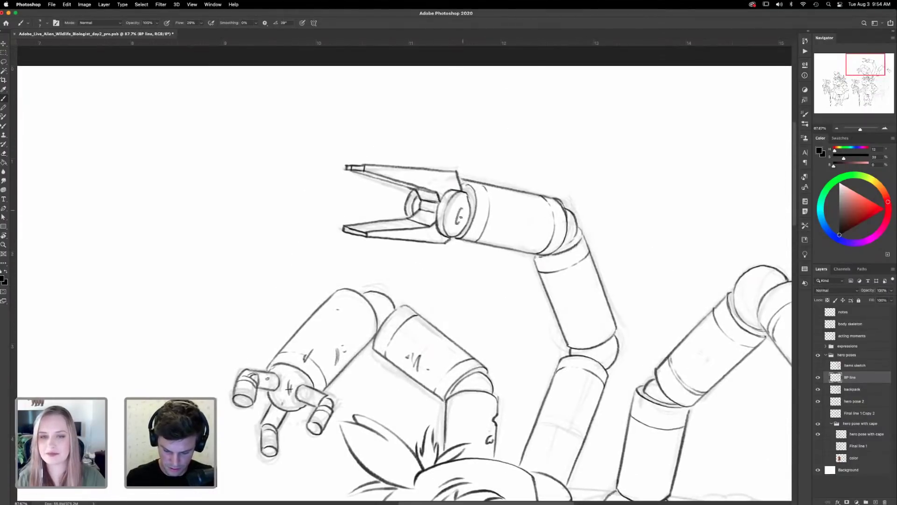
{"action": "mouse_move", "coordinate": [619, 397]}
{"action": "left_mouse_down"}
{"action": "mouse_move", "coordinate": [615, 336]}
{"action": "mouse_move", "coordinate": [545, 315]}
{"action": "mouse_move", "coordinate": [575, 358]}
{"action": "left_mouse_up"}
{"action": "left_click_drag", "start_coordinate": [481, 196], "coordinate": [473, 205]}
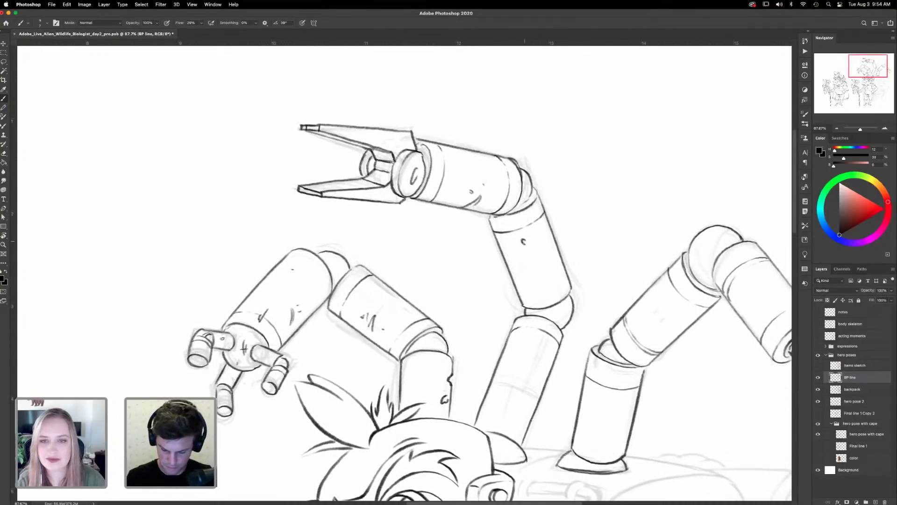
{"action": "left_click_drag", "start_coordinate": [601, 338], "coordinate": [625, 260]}
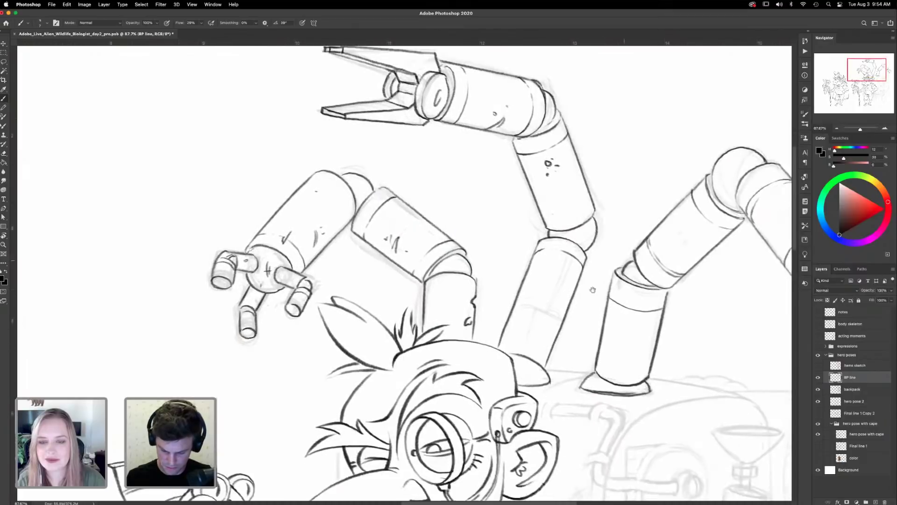
- Ink the base band and small dents on the claw arm's lowest segment, and add round pins to the lower elbow joints
{"action": "mouse_move", "coordinate": [508, 337]}
{"action": "left_mouse_down"}
{"action": "mouse_move", "coordinate": [549, 347]}
{"action": "mouse_move", "coordinate": [522, 334]}
{"action": "left_mouse_up"}
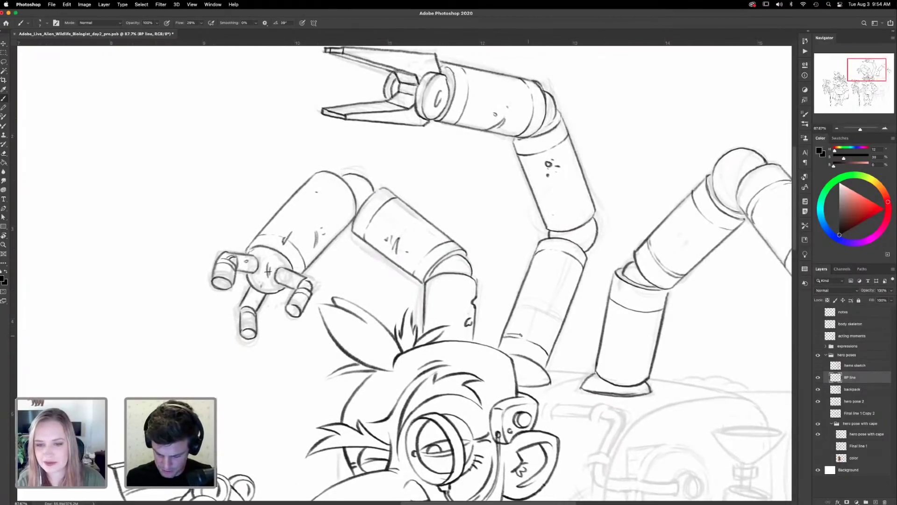
{"action": "left_click_drag", "start_coordinate": [563, 291], "coordinate": [572, 279]}
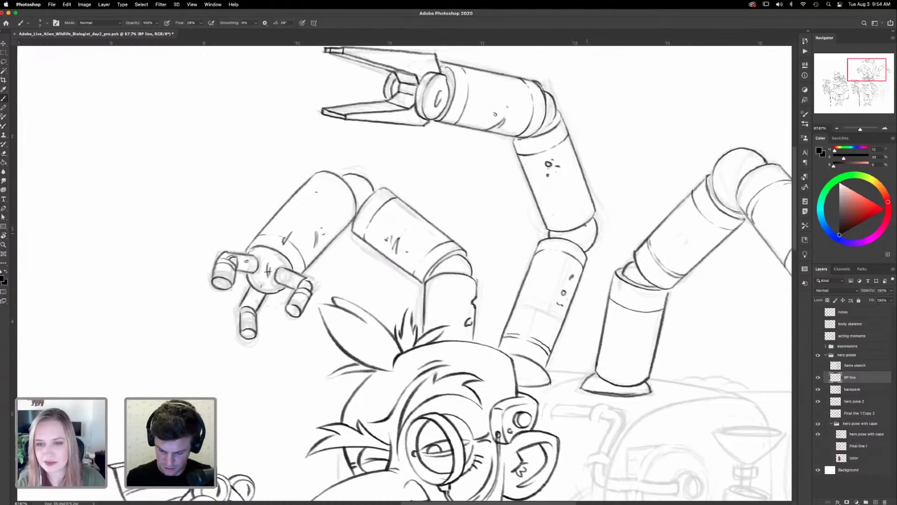
{"action": "mouse_move", "coordinate": [588, 229]}
{"action": "left_mouse_down"}
{"action": "mouse_move", "coordinate": [582, 237]}
{"action": "mouse_move", "coordinate": [590, 232]}
{"action": "left_mouse_up"}
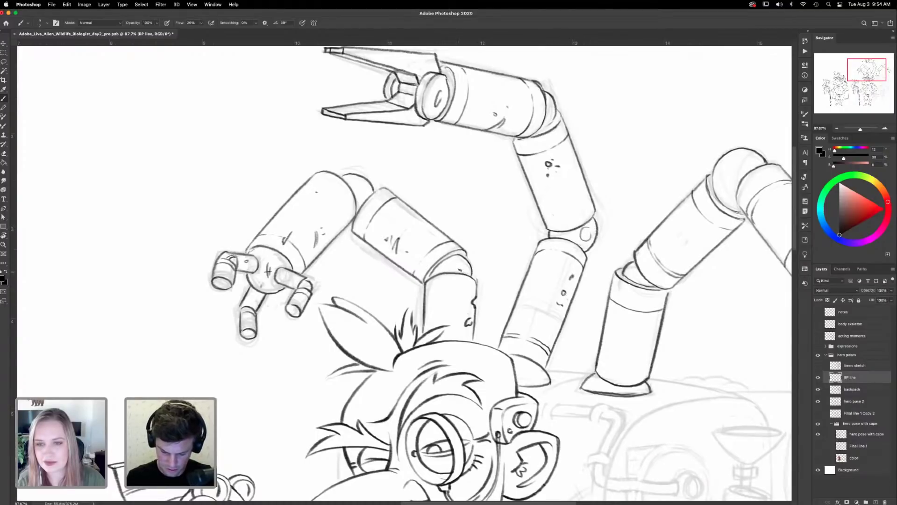
{"action": "left_click_drag", "start_coordinate": [675, 326], "coordinate": [583, 290]}
{"action": "left_click_drag", "start_coordinate": [546, 236], "coordinate": [543, 243]}
{"action": "left_click_drag", "start_coordinate": [644, 321], "coordinate": [627, 252]}
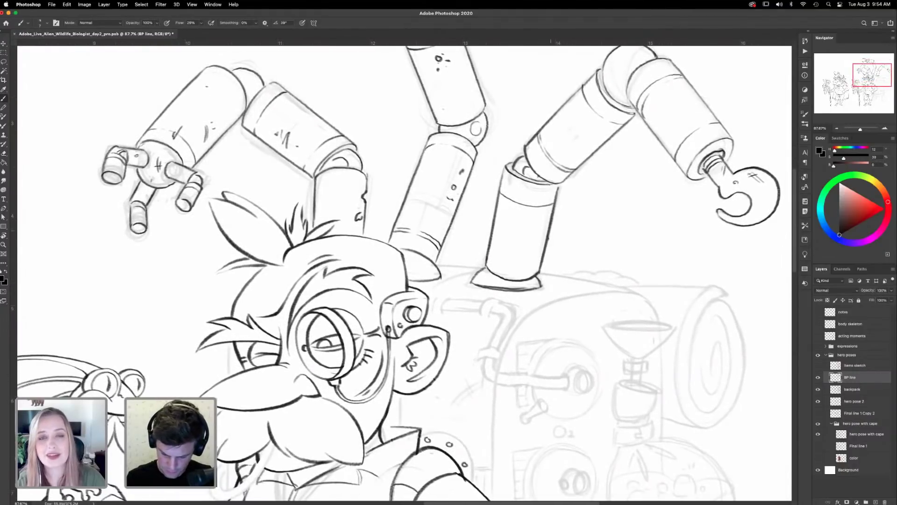
- Add dents and scratch marks to the hook arm's three segments and round details to the elbow joints
{"action": "left_click_drag", "start_coordinate": [520, 271], "coordinate": [537, 257]}
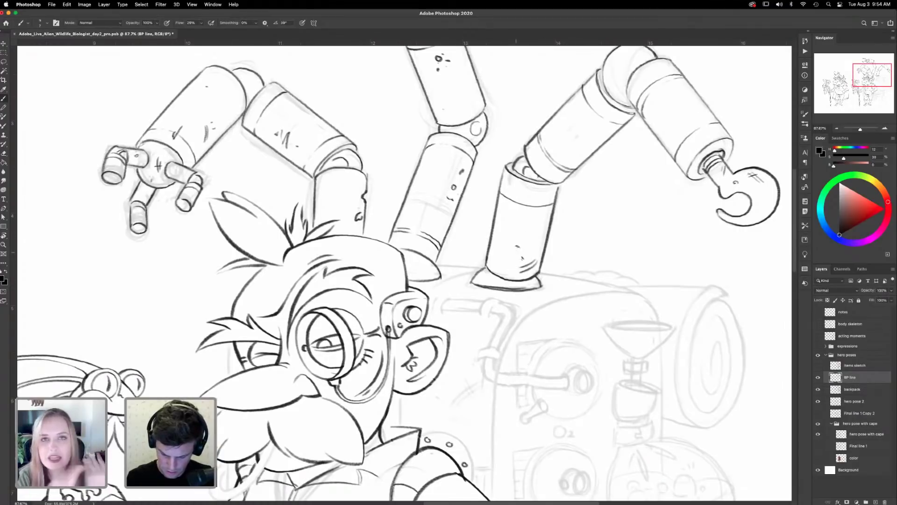
{"action": "mouse_move", "coordinate": [587, 148]}
{"action": "left_mouse_down"}
{"action": "mouse_move", "coordinate": [572, 152]}
{"action": "mouse_move", "coordinate": [592, 149]}
{"action": "left_mouse_up"}
{"action": "mouse_move", "coordinate": [663, 119]}
{"action": "left_mouse_down"}
{"action": "mouse_move", "coordinate": [684, 113]}
{"action": "mouse_move", "coordinate": [681, 122]}
{"action": "mouse_move", "coordinate": [701, 126]}
{"action": "mouse_move", "coordinate": [690, 152]}
{"action": "left_mouse_up"}
{"action": "left_click_drag", "start_coordinate": [645, 91], "coordinate": [654, 183]}
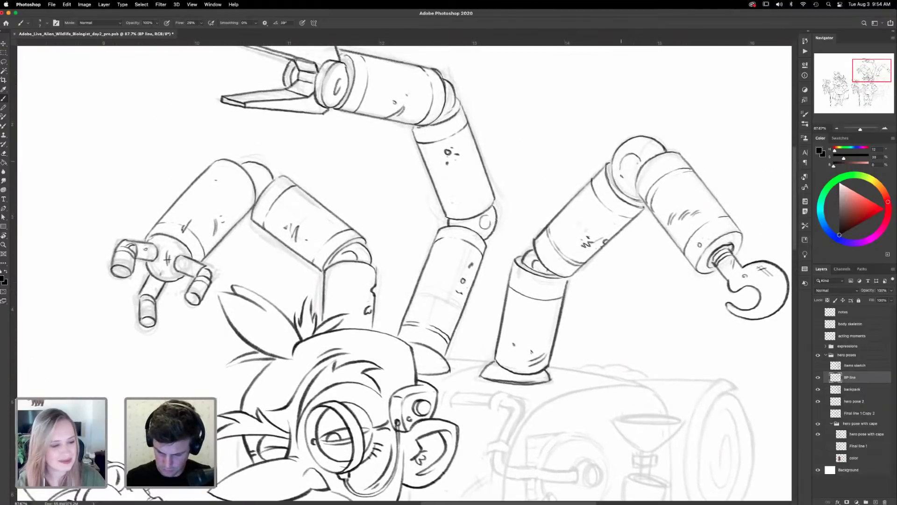
{"action": "mouse_move", "coordinate": [586, 296]}
{"action": "left_mouse_down"}
{"action": "mouse_move", "coordinate": [571, 269]}
{"action": "mouse_move", "coordinate": [590, 329]}
{"action": "left_mouse_up"}
{"action": "left_click_drag", "start_coordinate": [454, 132], "coordinate": [449, 145]}
- Ink the backpack's side edge where it shows beside the right-hand character's belly, below the staff arm
{"action": "mouse_move", "coordinate": [639, 480]}
{"action": "left_mouse_down"}
{"action": "mouse_move", "coordinate": [630, 375]}
{"action": "mouse_move", "coordinate": [599, 376]}
{"action": "left_mouse_up"}
{"action": "key", "text": "super+minus"}
{"action": "key", "text": "super+0"}
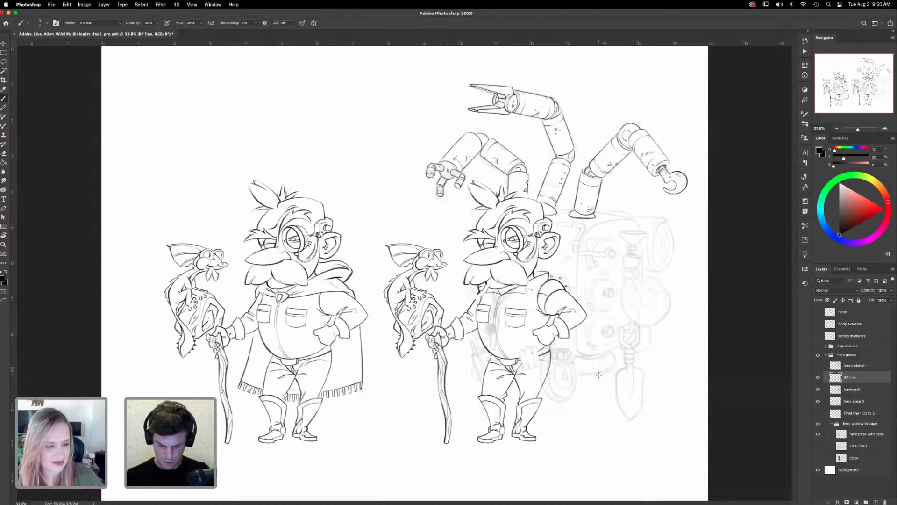
{"action": "key", "text": "z"}
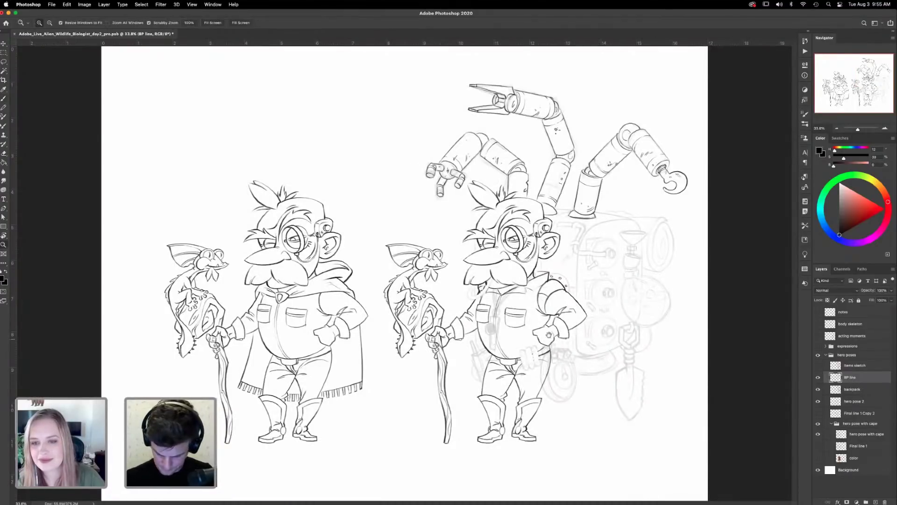
{"action": "left_click_drag", "start_coordinate": [532, 264], "coordinate": [605, 277]}
{"action": "left_click_drag", "start_coordinate": [490, 288], "coordinate": [581, 248]}
{"action": "mouse_move", "coordinate": [518, 252]}
{"action": "left_mouse_down"}
{"action": "mouse_move", "coordinate": [584, 237]}
{"action": "mouse_move", "coordinate": [557, 280]}
{"action": "mouse_move", "coordinate": [521, 292]}
{"action": "mouse_move", "coordinate": [510, 262]}
{"action": "mouse_move", "coordinate": [524, 248]}
{"action": "left_mouse_up"}
{"action": "key", "text": "b"}
{"action": "mouse_move", "coordinate": [574, 229]}
{"action": "left_mouse_down"}
{"action": "mouse_move", "coordinate": [541, 277]}
{"action": "mouse_move", "coordinate": [526, 280]}
{"action": "mouse_move", "coordinate": [522, 253]}
{"action": "mouse_move", "coordinate": [531, 275]}
{"action": "left_mouse_up"}
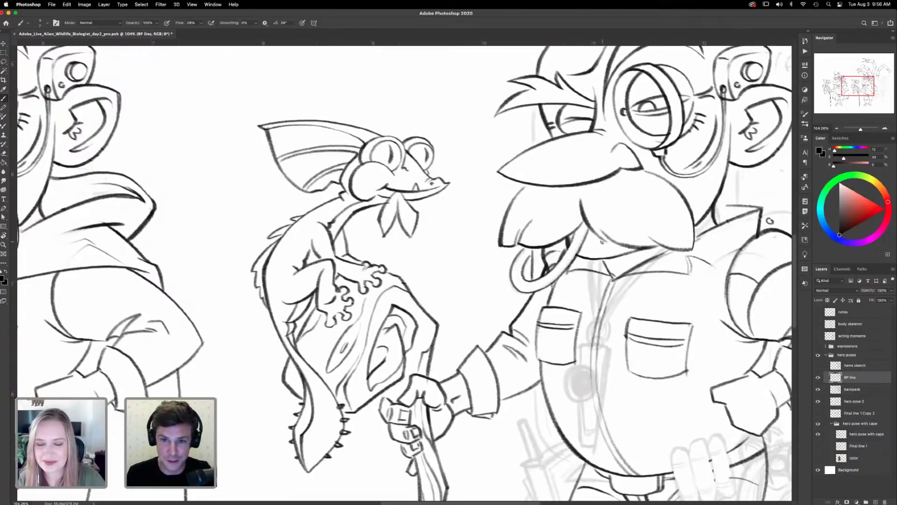
{"action": "scroll", "coordinate": [616, 246], "scroll_direction": "up", "scroll_amount": 5}
{"action": "left_click_drag", "start_coordinate": [523, 260], "coordinate": [524, 220]}
{"action": "mouse_move", "coordinate": [614, 395]}
{"action": "left_mouse_down"}
{"action": "mouse_move", "coordinate": [571, 288]}
{"action": "mouse_move", "coordinate": [572, 266]}
{"action": "mouse_move", "coordinate": [576, 277]}
{"action": "left_mouse_up"}
{"action": "left_click_drag", "start_coordinate": [536, 208], "coordinate": [543, 215]}
{"action": "left_click_drag", "start_coordinate": [600, 261], "coordinate": [610, 131]}
{"action": "left_click_drag", "start_coordinate": [572, 279], "coordinate": [569, 256]}
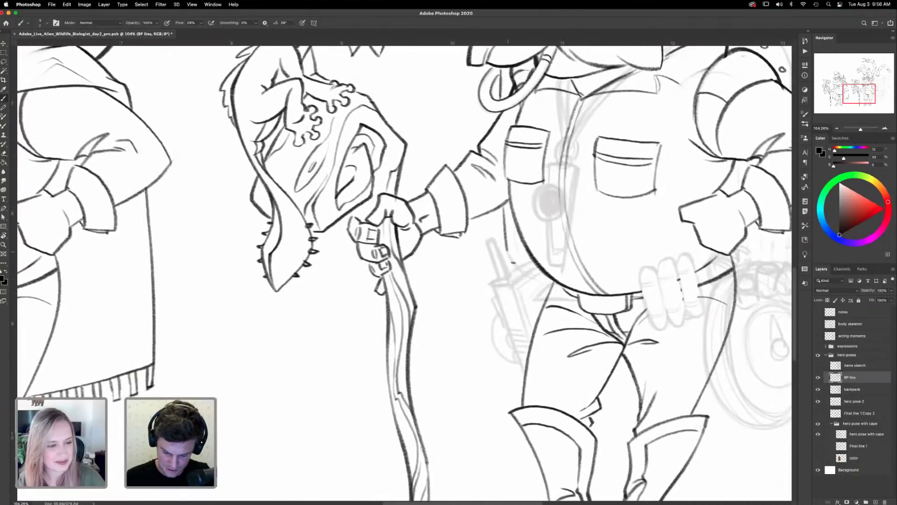
{"action": "mouse_move", "coordinate": [628, 290]}
{"action": "left_mouse_down"}
{"action": "mouse_move", "coordinate": [604, 301]}
{"action": "mouse_move", "coordinate": [557, 389]}
{"action": "left_mouse_up"}
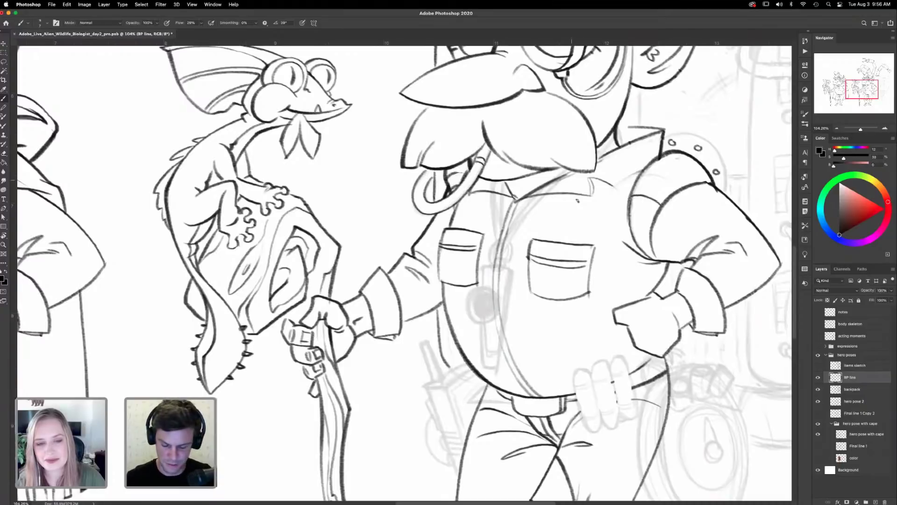
- Erase and re-ink the short vertical backpack edge between the character's eyebrow and moustache
{"action": "left_click_drag", "start_coordinate": [575, 248], "coordinate": [578, 366]}
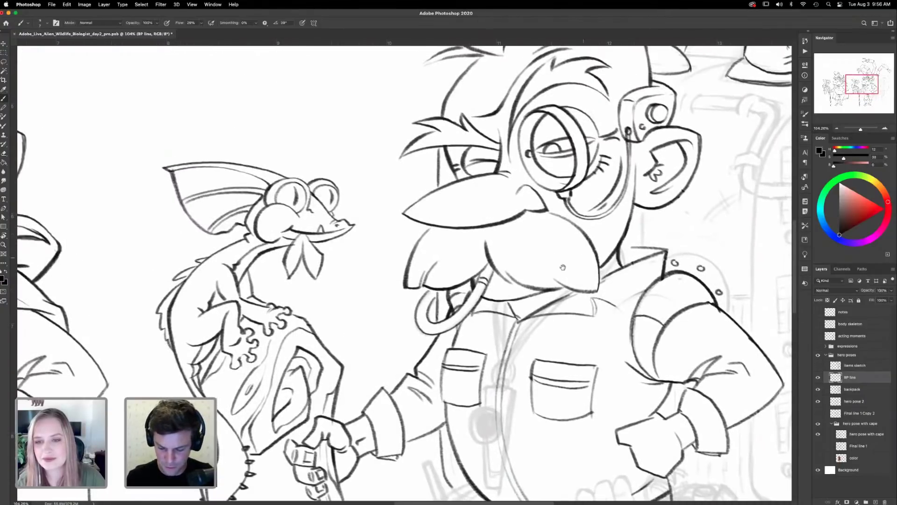
{"action": "scroll", "coordinate": [620, 154], "scroll_direction": "up", "scroll_amount": 4}
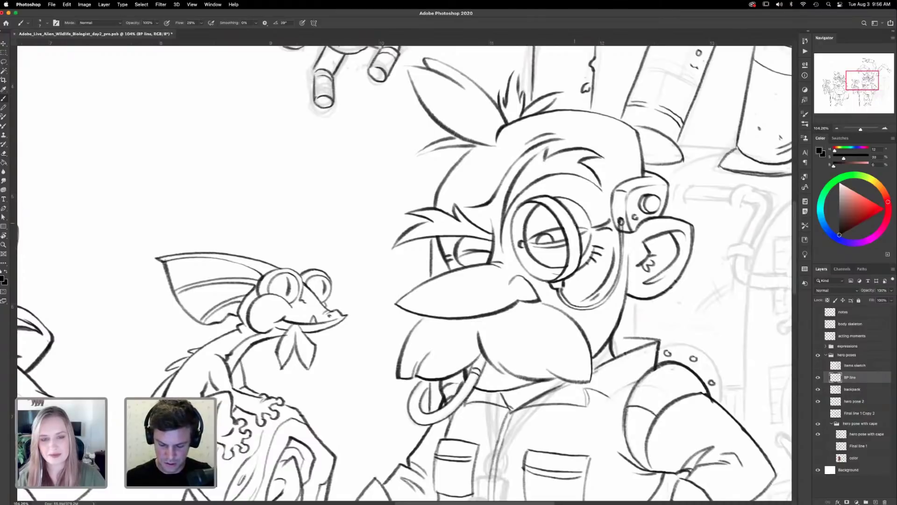
{"action": "left_click_drag", "start_coordinate": [651, 168], "coordinate": [661, 149]}
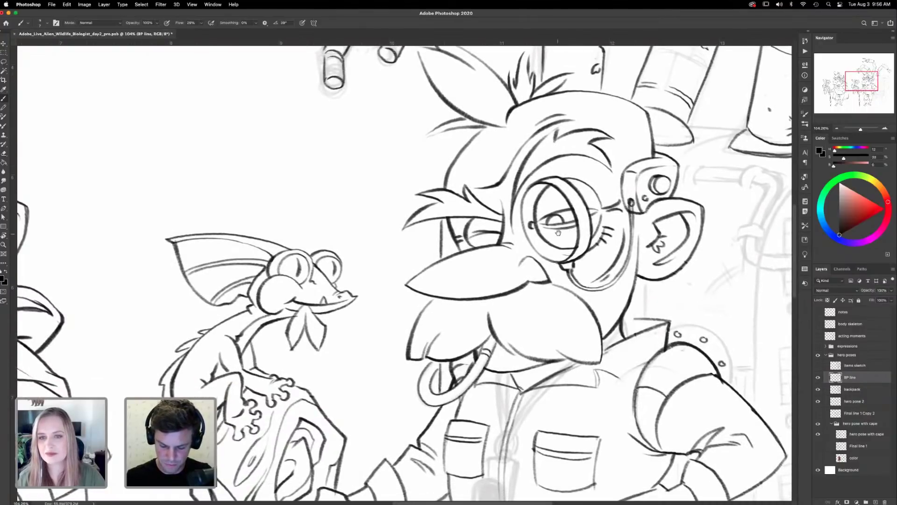
{"action": "left_click_drag", "start_coordinate": [489, 256], "coordinate": [534, 265]}
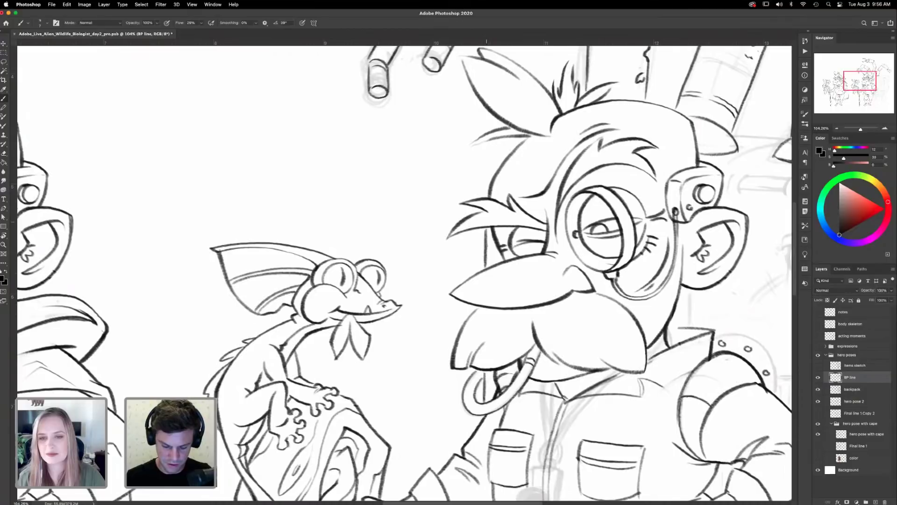
{"action": "key", "text": "e"}
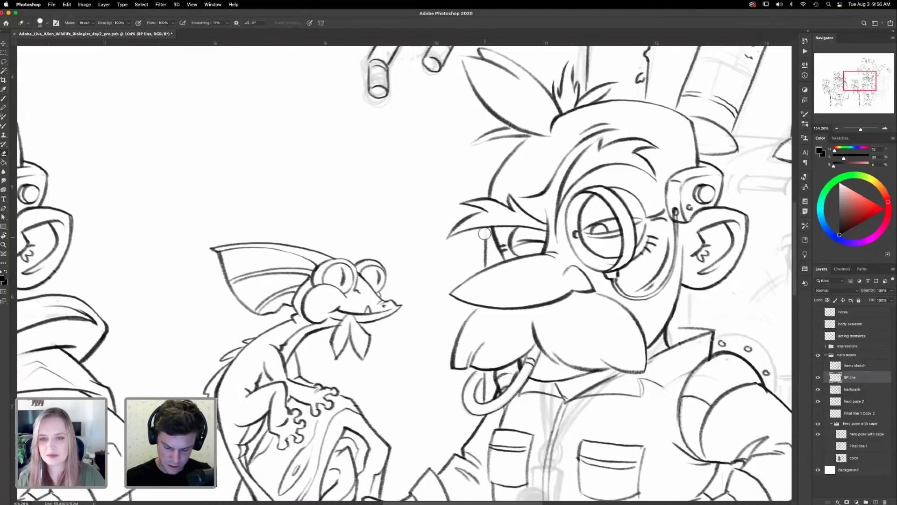
{"action": "key", "text": "b"}
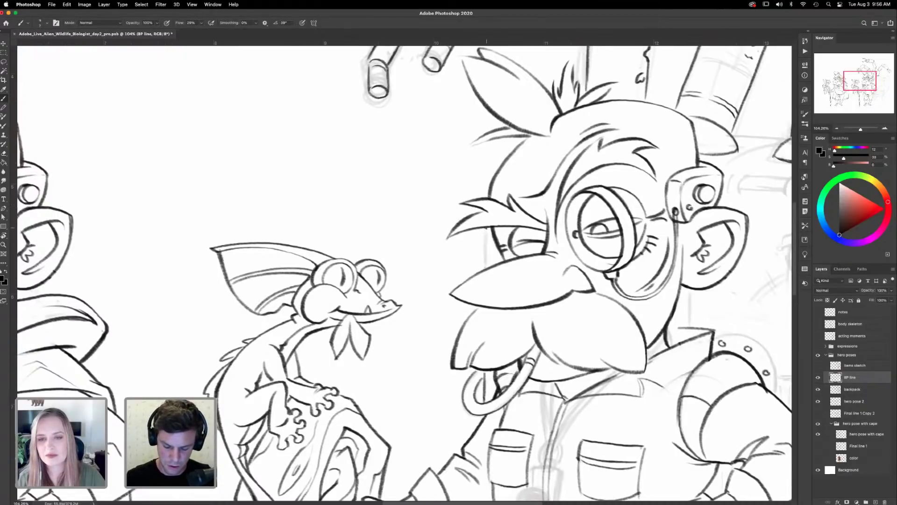
{"action": "left_click_drag", "start_coordinate": [487, 225], "coordinate": [494, 291]}
- Undo the small arrow drawn on the moustache and redraw the straight backpack edge beside the eye
{"action": "left_click_drag", "start_coordinate": [564, 301], "coordinate": [527, 282]}
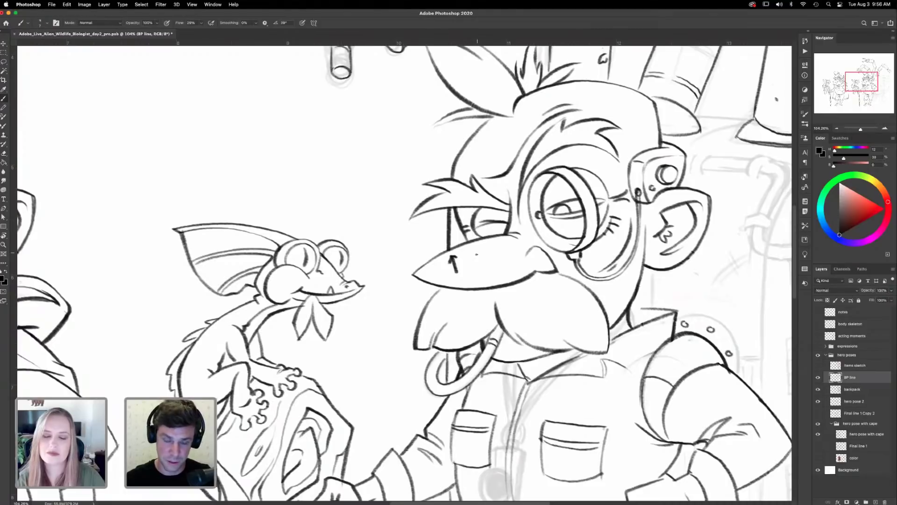
{"action": "key", "text": "super+z"}
{"action": "key", "text": "super+z"}
{"action": "key", "text": "super+z"}
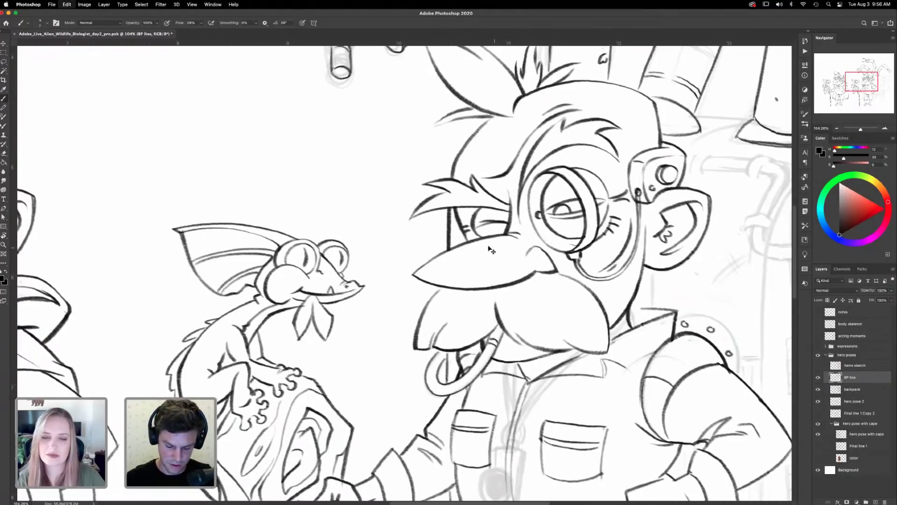
{"action": "left_click_drag", "start_coordinate": [448, 217], "coordinate": [448, 244]}
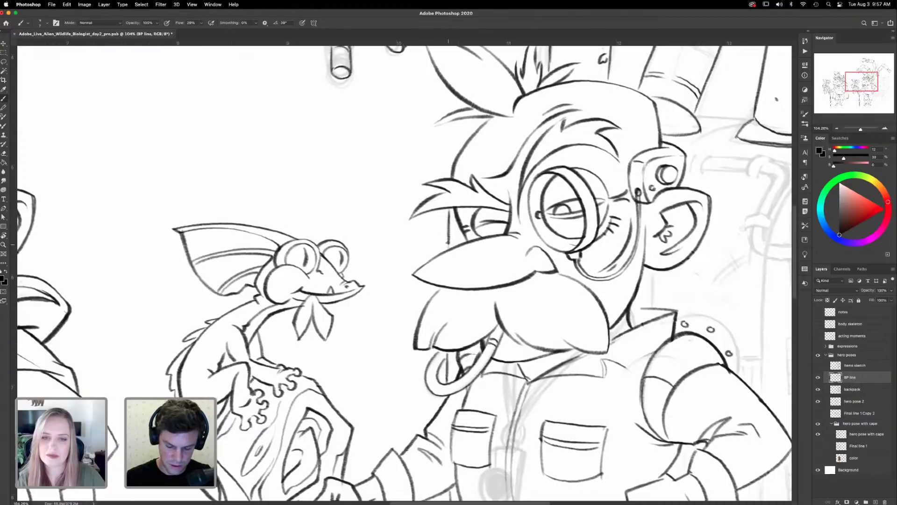
- Ink the short vertical backpack edge behind the neck, between the character's ear and shirt collar
{"action": "scroll", "coordinate": [521, 248], "scroll_direction": "down", "scroll_amount": 2}
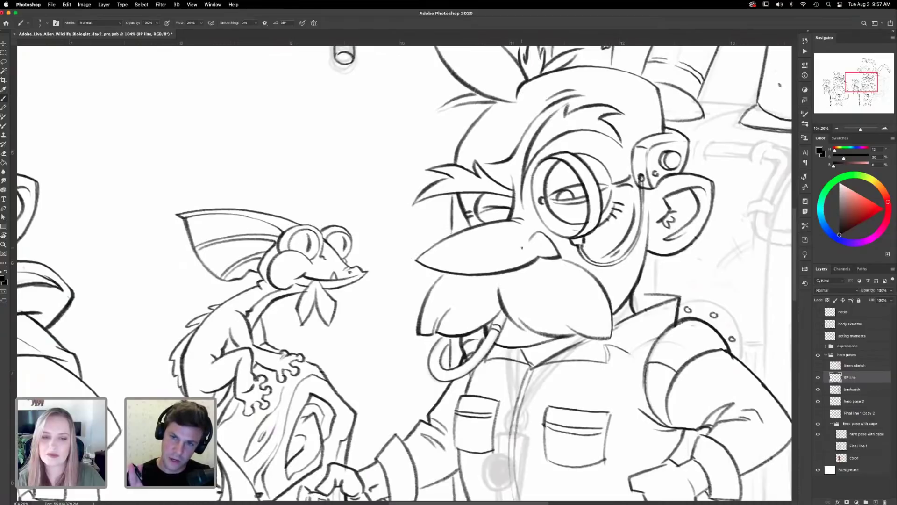
{"action": "scroll", "coordinate": [522, 248], "scroll_direction": "down", "scroll_amount": 6}
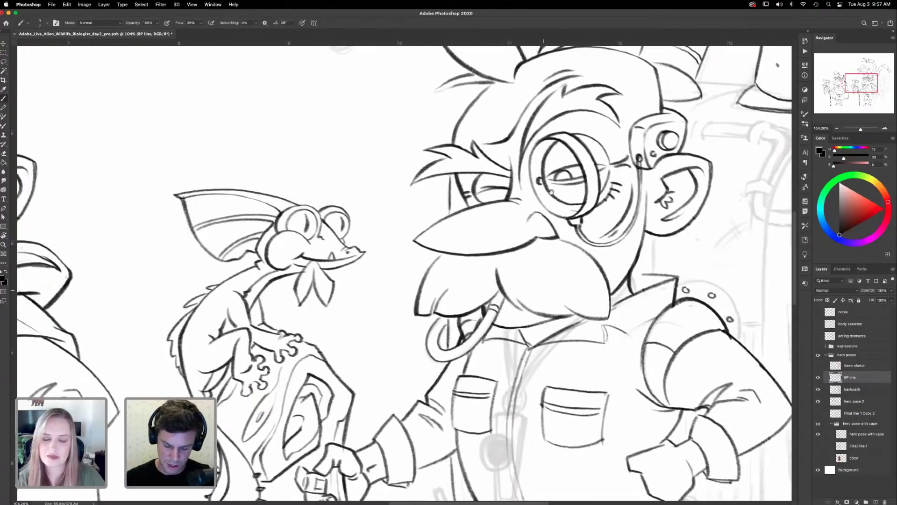
{"action": "scroll", "coordinate": [404, 273], "scroll_direction": "down", "scroll_amount": 1}
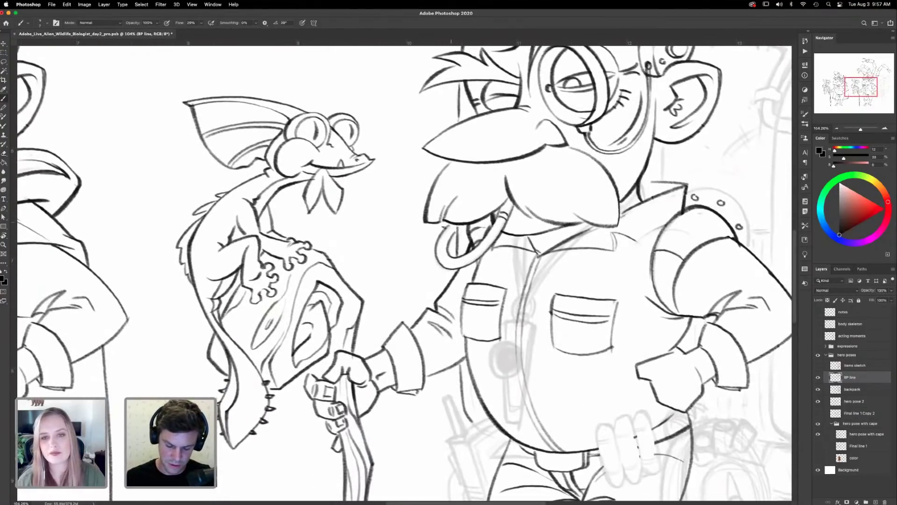
{"action": "scroll", "coordinate": [492, 283], "scroll_direction": "right", "scroll_amount": 3}
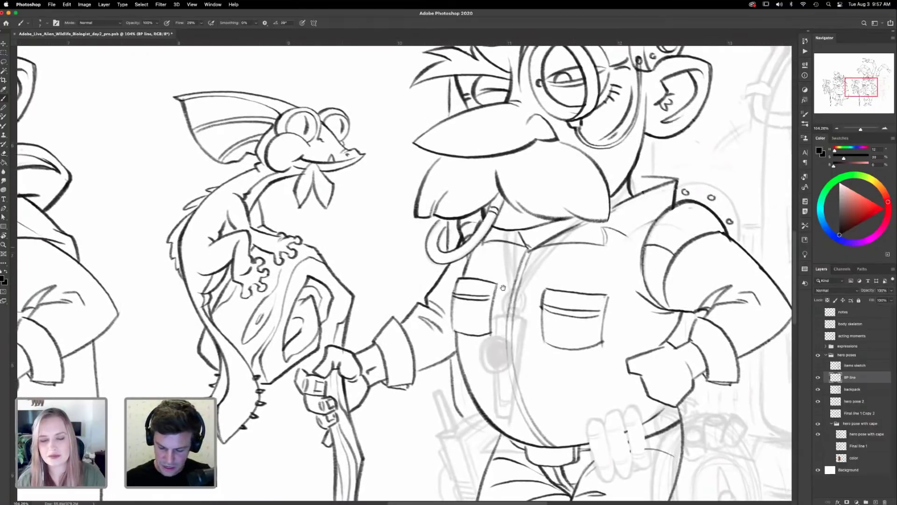
{"action": "left_click_drag", "start_coordinate": [497, 285], "coordinate": [483, 296]}
{"action": "left_click_drag", "start_coordinate": [582, 184], "coordinate": [580, 216]}
{"action": "scroll", "coordinate": [557, 337], "scroll_direction": "up", "scroll_amount": 2}
{"action": "scroll", "coordinate": [557, 337], "scroll_direction": "right", "scroll_amount": 3}
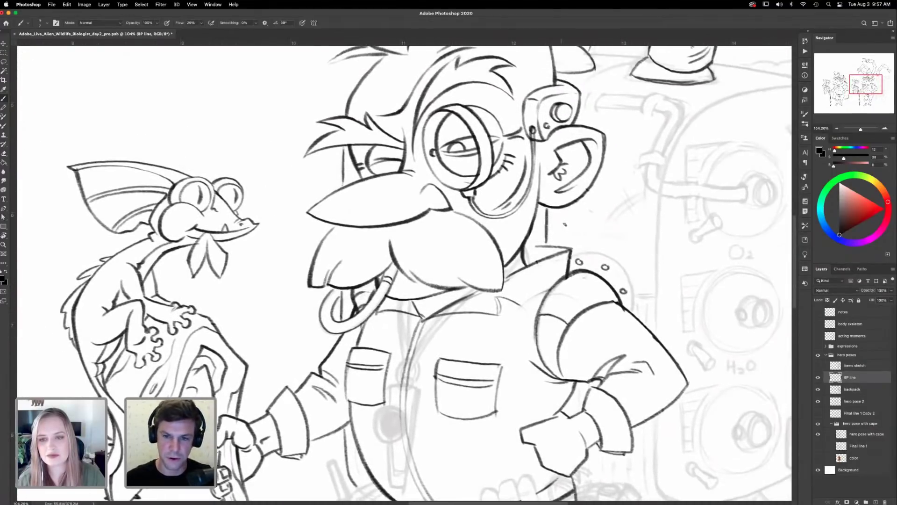
- Ink the outer curve of the studded shoulder strap behind the right-hand character's bent arm and close its lower end
{"action": "scroll", "coordinate": [607, 310], "scroll_direction": "down", "scroll_amount": 5}
{"action": "scroll", "coordinate": [607, 310], "scroll_direction": "right", "scroll_amount": 2}
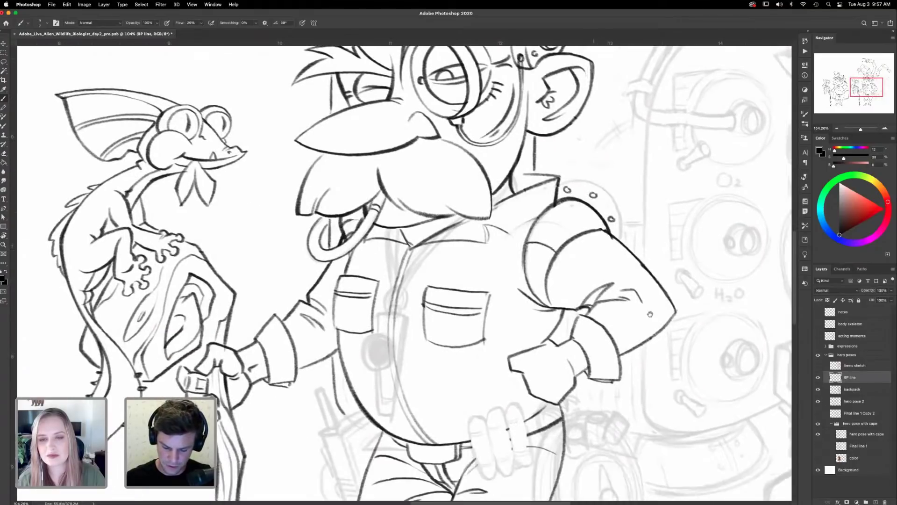
{"action": "scroll", "coordinate": [562, 330], "scroll_direction": "left", "scroll_amount": 3}
{"action": "scroll", "coordinate": [562, 330], "scroll_direction": "down", "scroll_amount": 1}
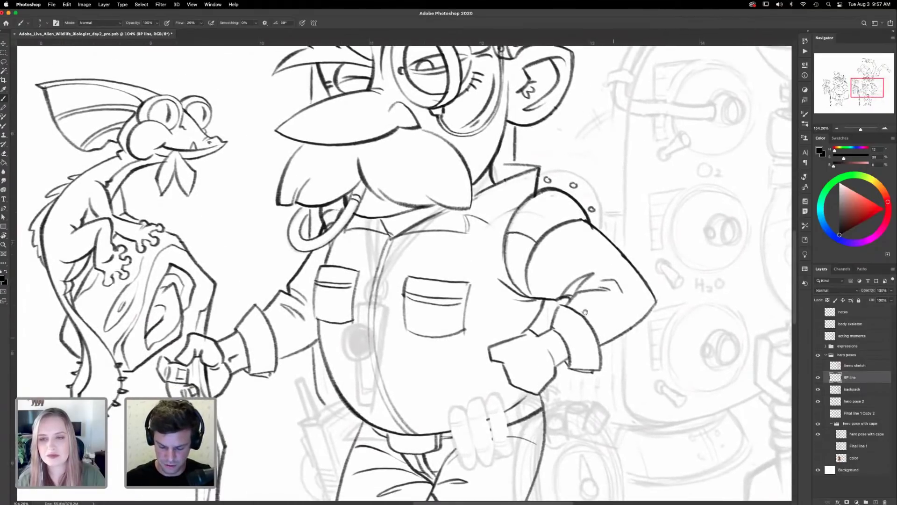
{"action": "scroll", "coordinate": [574, 307], "scroll_direction": "up", "scroll_amount": 5}
{"action": "scroll", "coordinate": [574, 307], "scroll_direction": "right", "scroll_amount": 2}
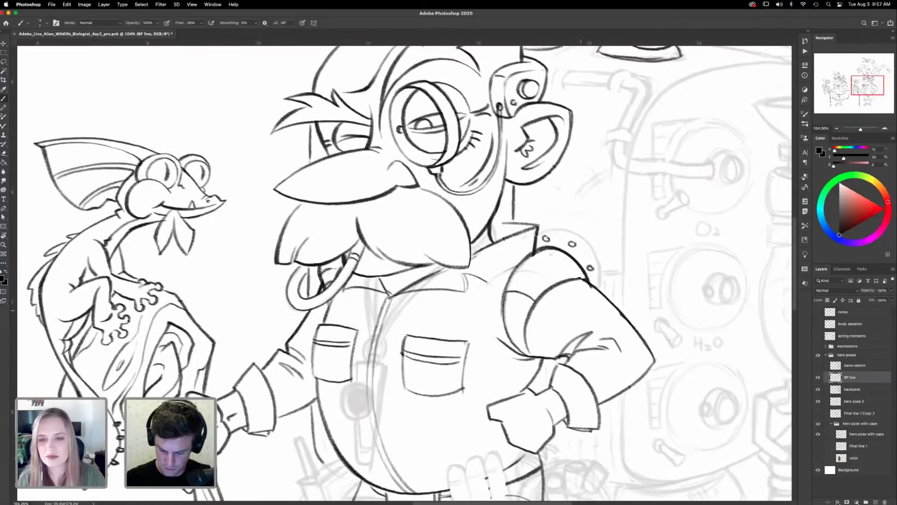
{"action": "mouse_move", "coordinate": [598, 285]}
{"action": "left_mouse_down"}
{"action": "mouse_move", "coordinate": [587, 245]}
{"action": "mouse_move", "coordinate": [567, 231]}
{"action": "mouse_move", "coordinate": [536, 228]}
{"action": "left_mouse_up"}
{"action": "scroll", "coordinate": [622, 307], "scroll_direction": "down", "scroll_amount": 2}
{"action": "scroll", "coordinate": [622, 308], "scroll_direction": "right", "scroll_amount": 2}
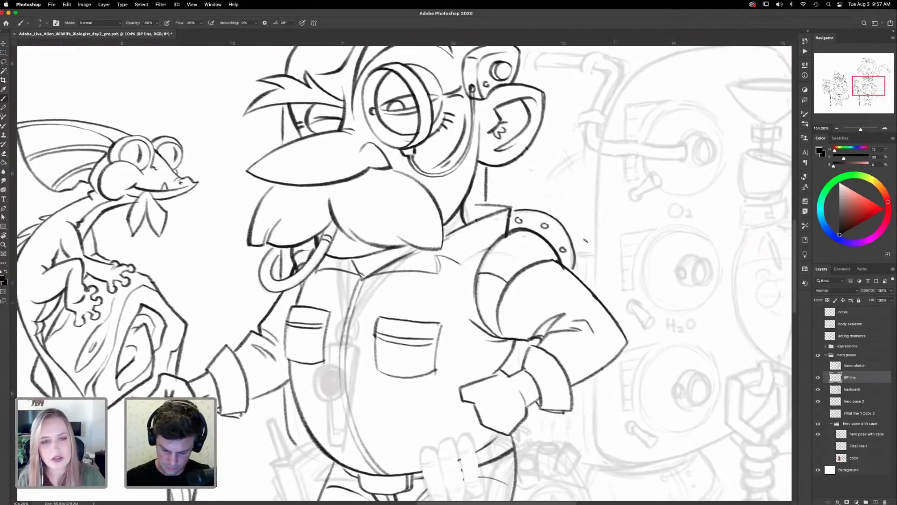
{"action": "left_click_drag", "start_coordinate": [574, 252], "coordinate": [574, 267]}
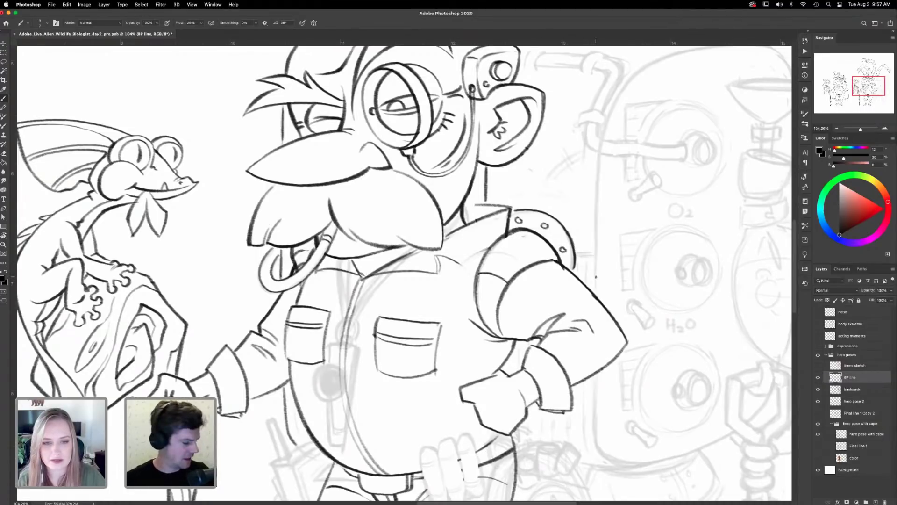
- Ink the backpack's top edge between the back of the character's head and the base of the neighbouring mechanical arm
{"action": "scroll", "coordinate": [579, 198], "scroll_direction": "up", "scroll_amount": 4}
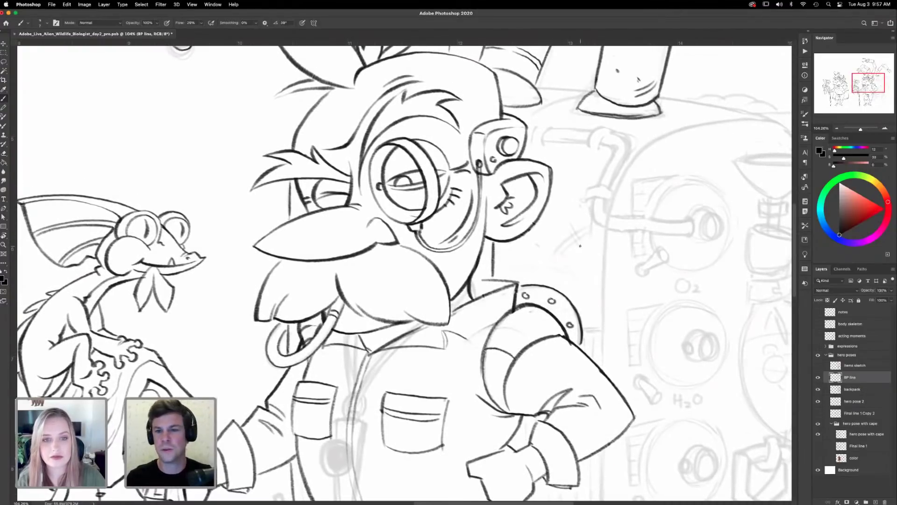
{"action": "scroll", "coordinate": [575, 262], "scroll_direction": "up", "scroll_amount": 6}
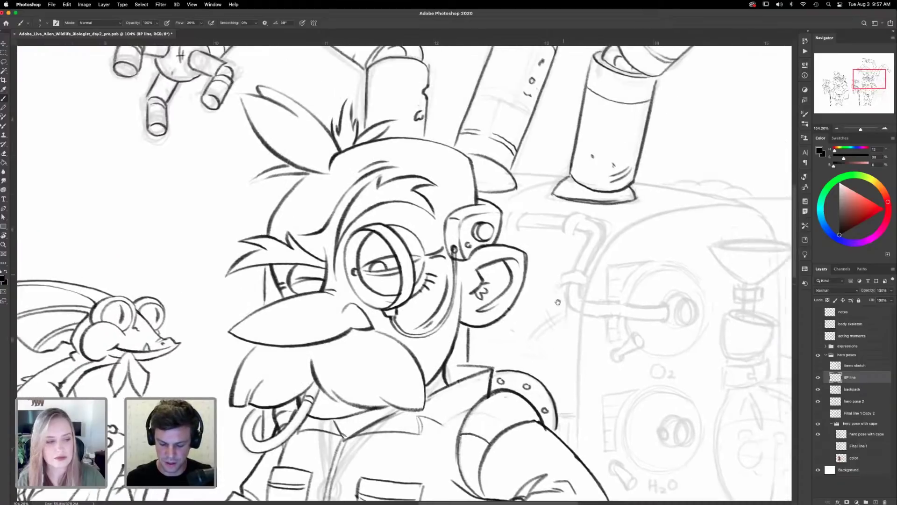
{"action": "scroll", "coordinate": [530, 257], "scroll_direction": "up", "scroll_amount": 2}
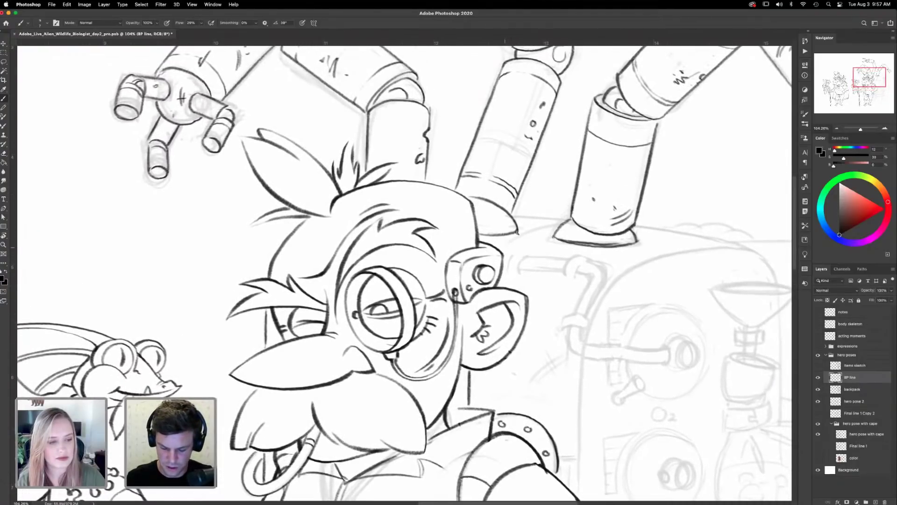
{"action": "mouse_move", "coordinate": [504, 248]}
{"action": "left_mouse_down"}
{"action": "mouse_move", "coordinate": [568, 220]}
{"action": "mouse_move", "coordinate": [527, 216]}
{"action": "mouse_move", "coordinate": [565, 219]}
{"action": "left_mouse_up"}
{"action": "left_click_drag", "start_coordinate": [619, 313], "coordinate": [612, 301]}
- Ink the walkie-talkie at the character's hip beside the staff, including its antenna, boxy body, side knobs and grille lines
{"action": "scroll", "coordinate": [612, 301], "scroll_direction": "down", "scroll_amount": 5}
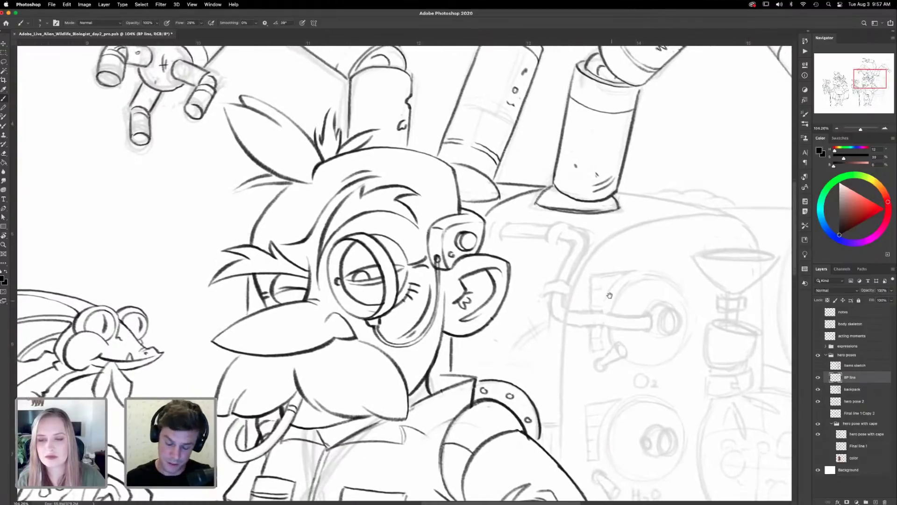
{"action": "scroll", "coordinate": [588, 278], "scroll_direction": "down", "scroll_amount": 6}
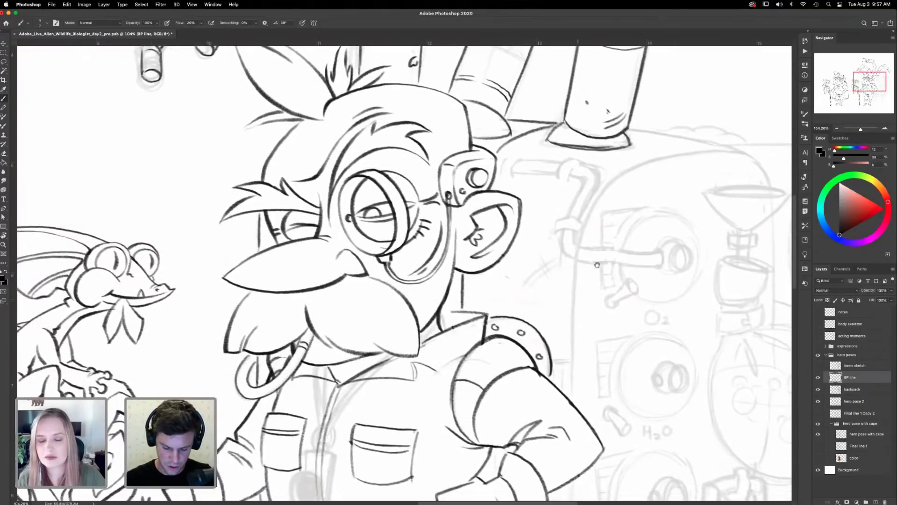
{"action": "scroll", "coordinate": [587, 311], "scroll_direction": "down", "scroll_amount": 5}
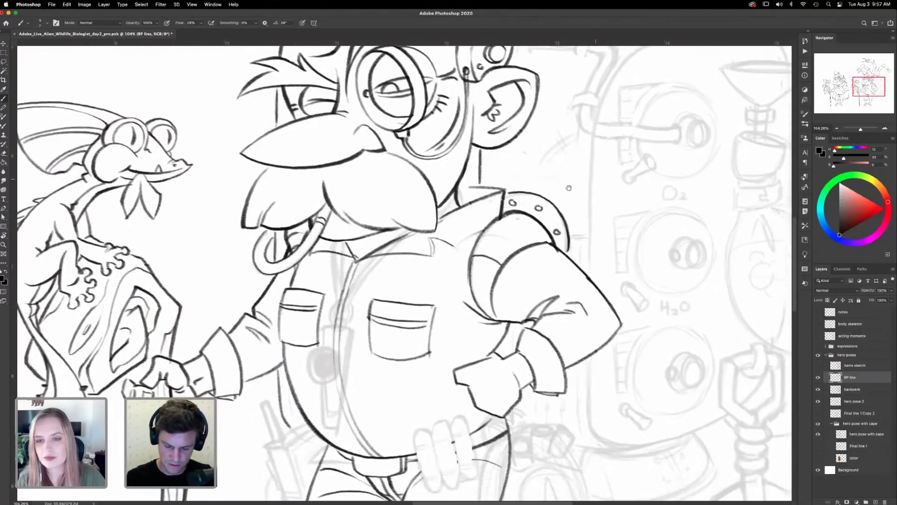
{"action": "scroll", "coordinate": [564, 228], "scroll_direction": "up", "scroll_amount": 4}
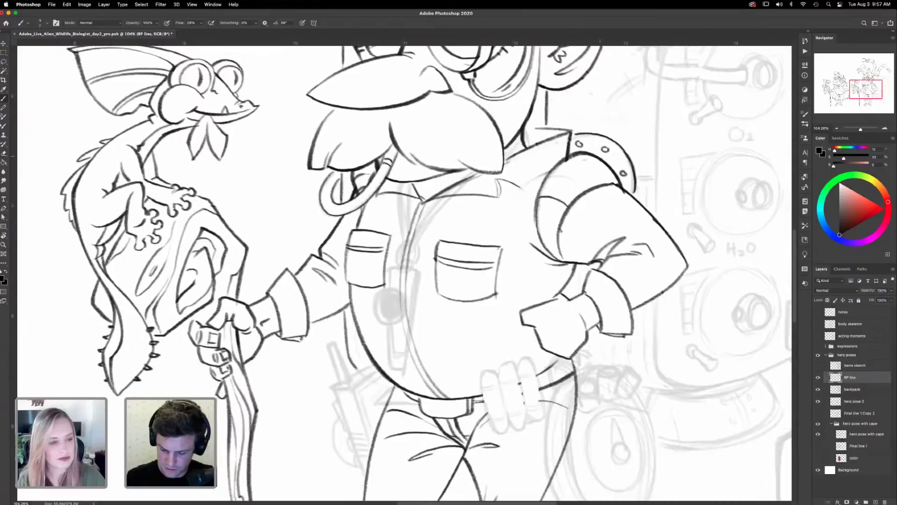
{"action": "scroll", "coordinate": [622, 226], "scroll_direction": "down", "scroll_amount": 6}
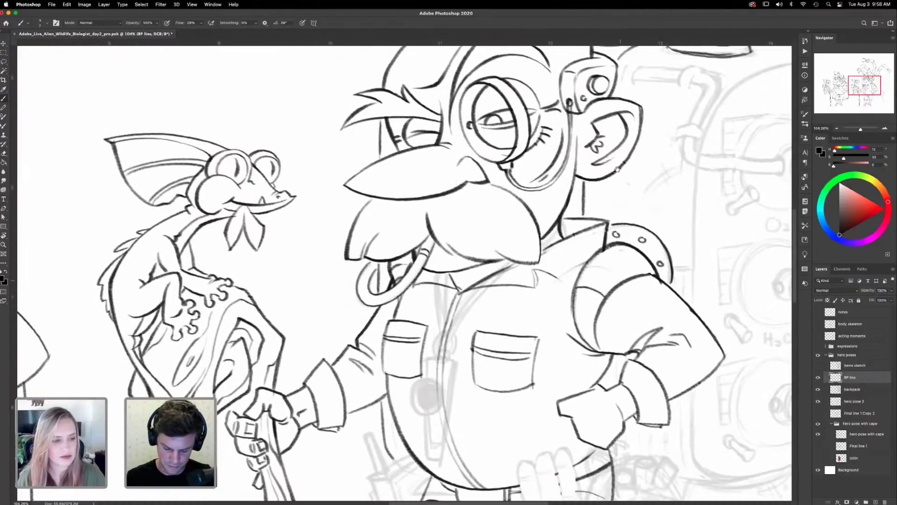
{"action": "scroll", "coordinate": [591, 282], "scroll_direction": "down", "scroll_amount": 5}
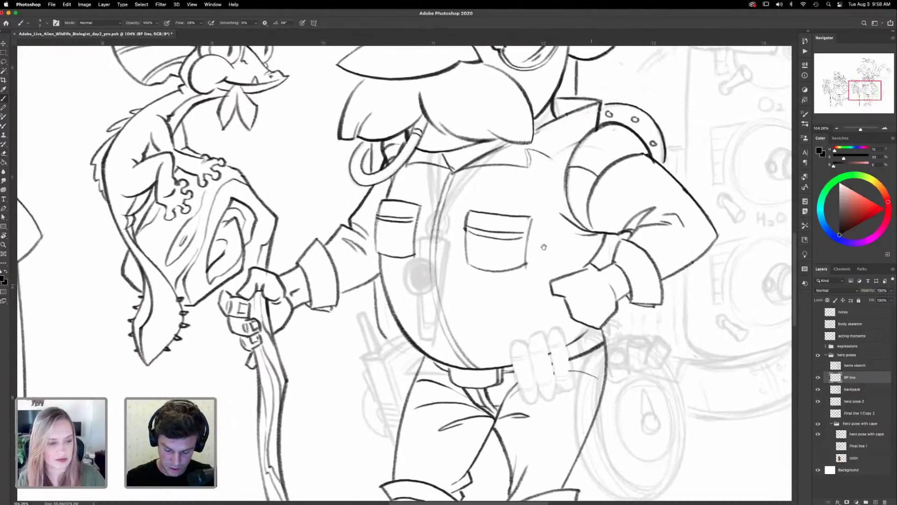
{"action": "scroll", "coordinate": [486, 262], "scroll_direction": "left", "scroll_amount": 3}
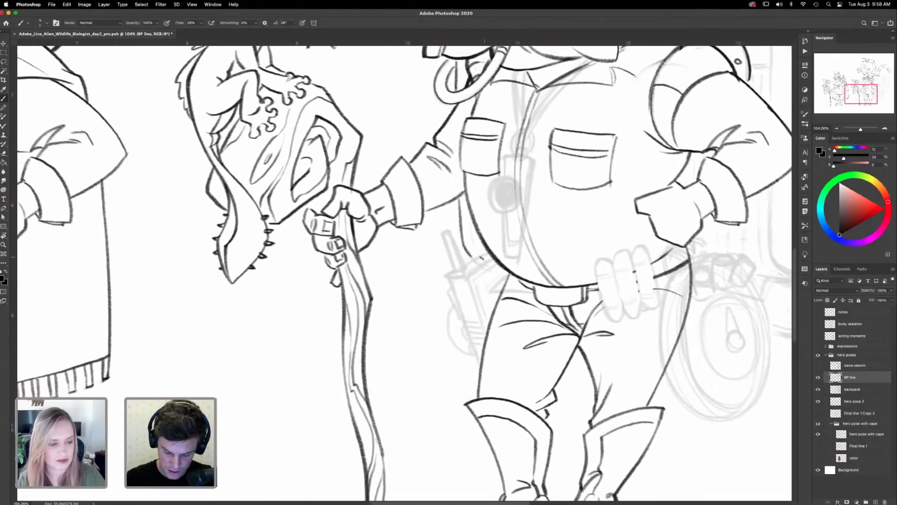
{"action": "left_click_drag", "start_coordinate": [443, 276], "coordinate": [453, 269]}
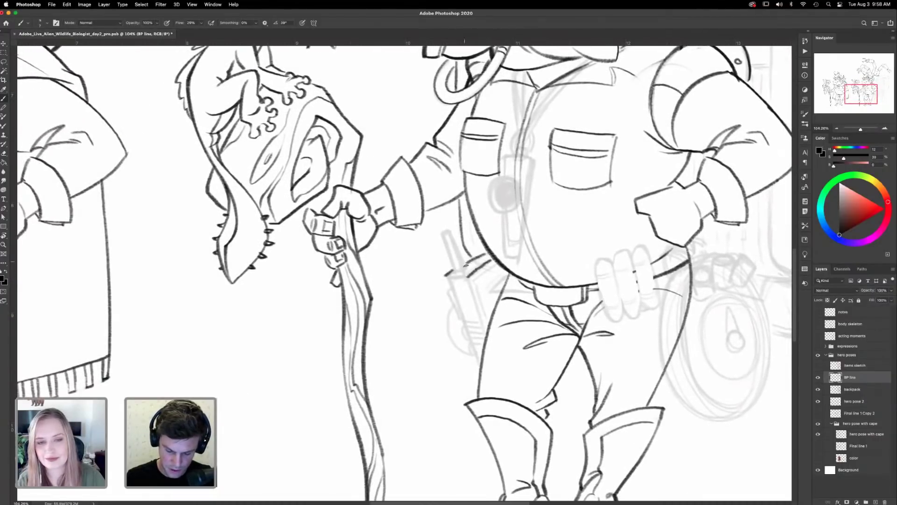
{"action": "left_click_drag", "start_coordinate": [450, 232], "coordinate": [467, 269]}
{"action": "mouse_move", "coordinate": [443, 232]}
{"action": "left_mouse_down"}
{"action": "mouse_move", "coordinate": [457, 271]}
{"action": "mouse_move", "coordinate": [465, 262]}
{"action": "mouse_move", "coordinate": [452, 277]}
{"action": "mouse_move", "coordinate": [468, 277]}
{"action": "mouse_move", "coordinate": [454, 297]}
{"action": "mouse_move", "coordinate": [478, 364]}
{"action": "left_mouse_up"}
{"action": "mouse_move", "coordinate": [467, 275]}
{"action": "left_mouse_down"}
{"action": "mouse_move", "coordinate": [486, 326]}
{"action": "mouse_move", "coordinate": [476, 333]}
{"action": "mouse_move", "coordinate": [486, 335]}
{"action": "mouse_move", "coordinate": [482, 344]}
{"action": "left_mouse_up"}
{"action": "mouse_move", "coordinate": [452, 286]}
{"action": "left_mouse_down"}
{"action": "mouse_move", "coordinate": [440, 295]}
{"action": "mouse_move", "coordinate": [461, 319]}
{"action": "left_mouse_up"}
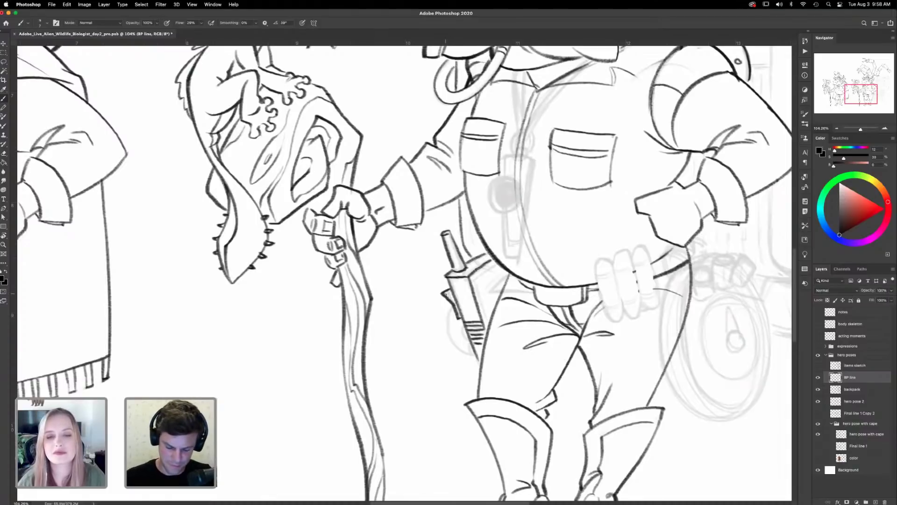
- Ink the rounded gear shape that sticks out behind the lower part of the walkie-talkie
{"action": "left_click_drag", "start_coordinate": [548, 327], "coordinate": [549, 294]}
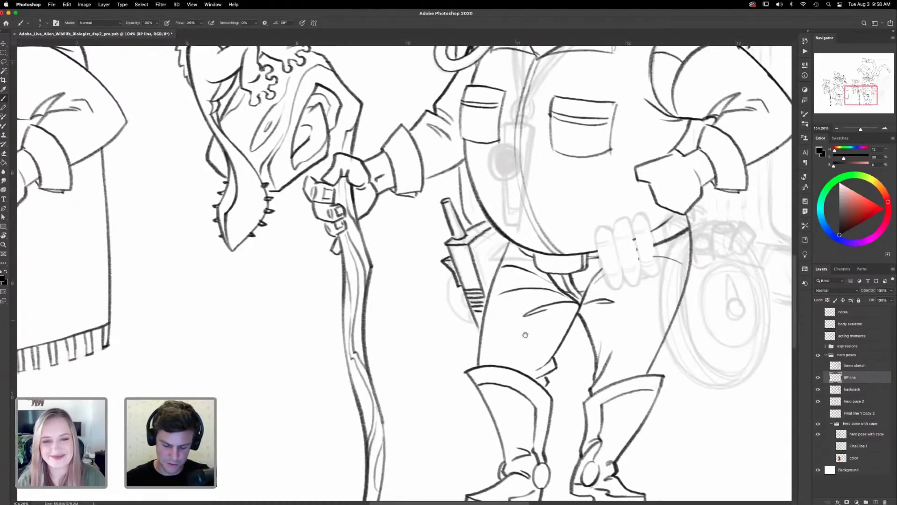
{"action": "left_click_drag", "start_coordinate": [466, 293], "coordinate": [473, 325]}
{"action": "left_click_drag", "start_coordinate": [452, 276], "coordinate": [461, 319]}
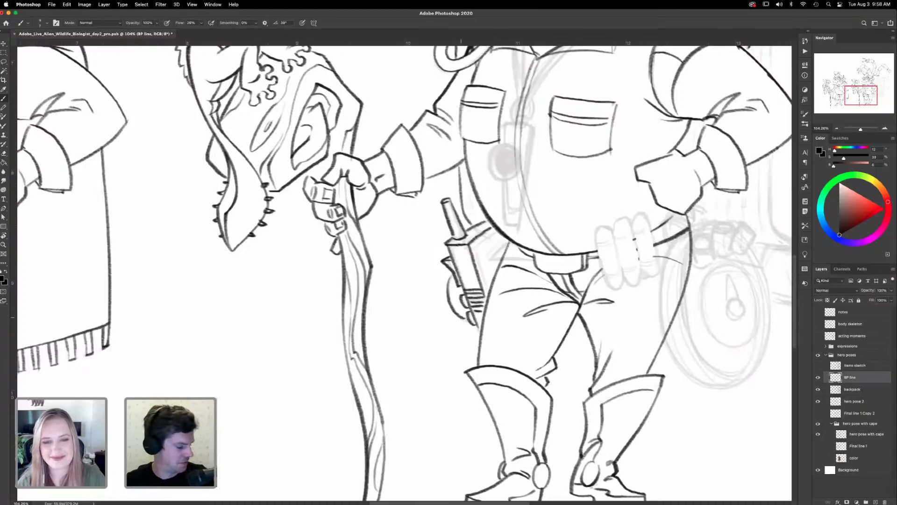
- Ink the strap and holder lines between the walkie-talkie and the character's belly and hip
{"action": "left_click_drag", "start_coordinate": [541, 249], "coordinate": [541, 261]}
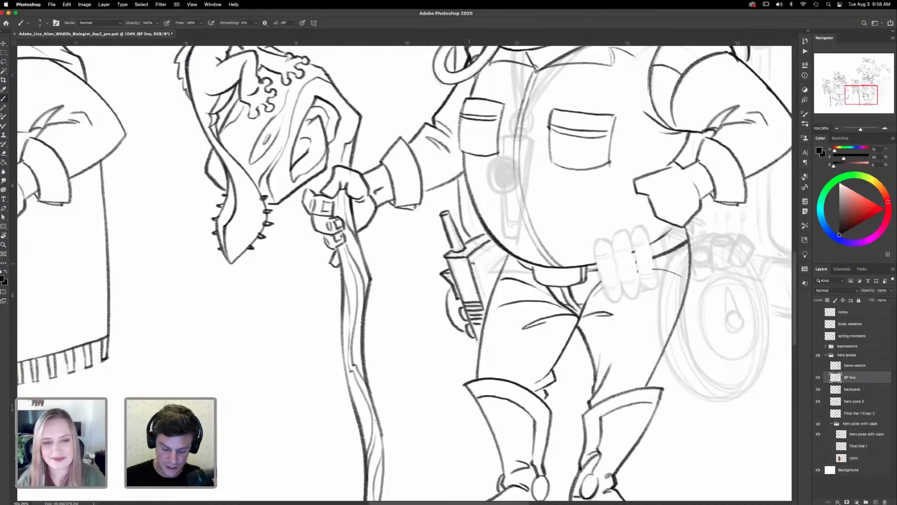
{"action": "left_click_drag", "start_coordinate": [473, 258], "coordinate": [486, 299]}
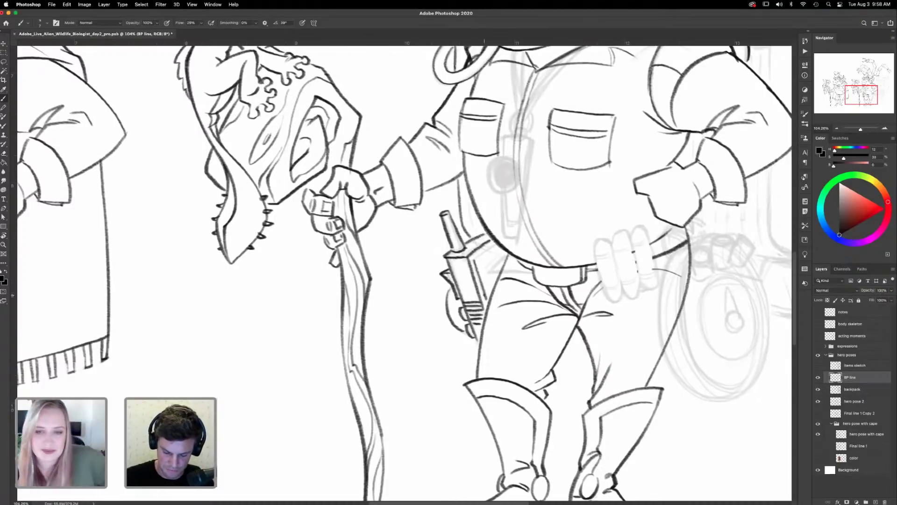
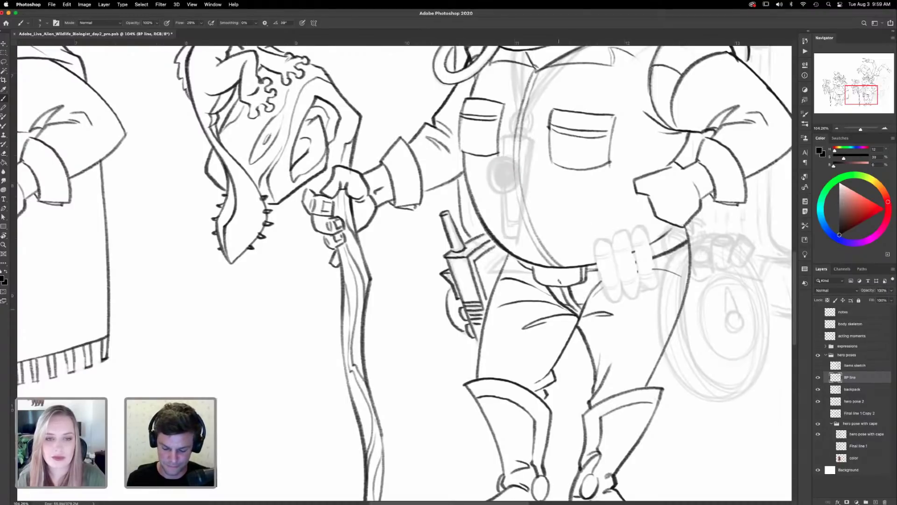
{"action": "left_click_drag", "start_coordinate": [487, 274], "coordinate": [533, 270]}
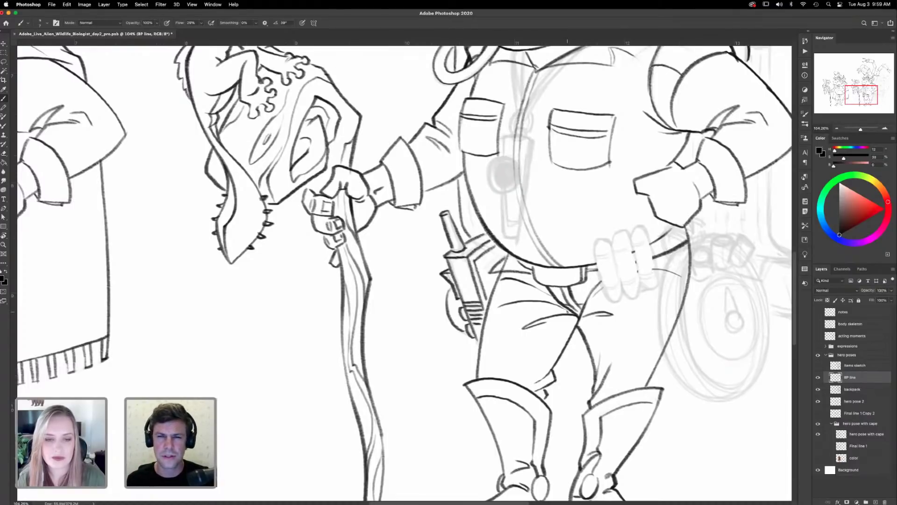
- Ink the three rounded tubes hanging from the front of the belt, with their dividing sides and end-cap bands
{"action": "mouse_move", "coordinate": [633, 270]}
{"action": "left_mouse_down"}
{"action": "mouse_move", "coordinate": [617, 284]}
{"action": "mouse_move", "coordinate": [631, 281]}
{"action": "mouse_move", "coordinate": [556, 296]}
{"action": "mouse_move", "coordinate": [567, 300]}
{"action": "left_mouse_up"}
{"action": "key", "text": "r"}
{"action": "key", "text": "b"}
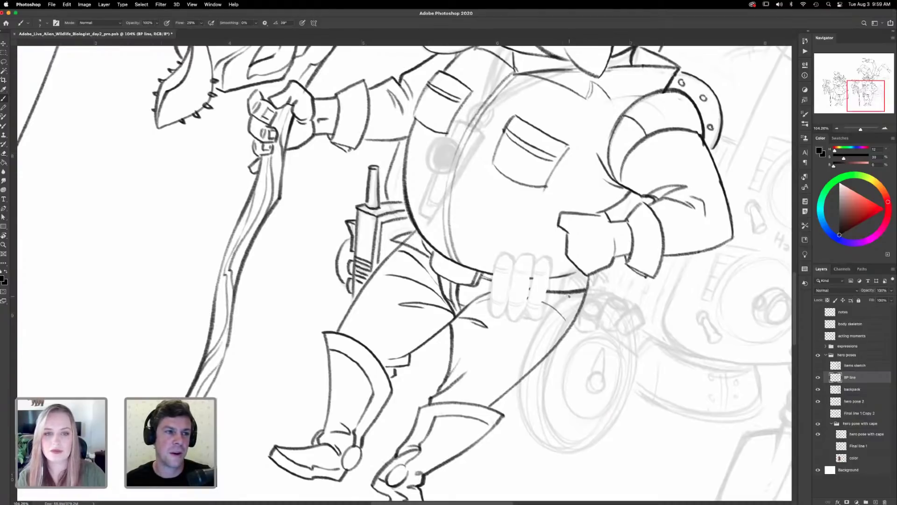
{"action": "mouse_move", "coordinate": [511, 256]}
{"action": "left_mouse_down"}
{"action": "mouse_move", "coordinate": [501, 253]}
{"action": "mouse_move", "coordinate": [489, 293]}
{"action": "mouse_move", "coordinate": [490, 314]}
{"action": "mouse_move", "coordinate": [505, 310]}
{"action": "left_mouse_up"}
{"action": "mouse_move", "coordinate": [513, 270]}
{"action": "left_mouse_down"}
{"action": "mouse_move", "coordinate": [519, 255]}
{"action": "mouse_move", "coordinate": [531, 255]}
{"action": "mouse_move", "coordinate": [534, 271]}
{"action": "mouse_move", "coordinate": [545, 256]}
{"action": "mouse_move", "coordinate": [551, 270]}
{"action": "left_mouse_up"}
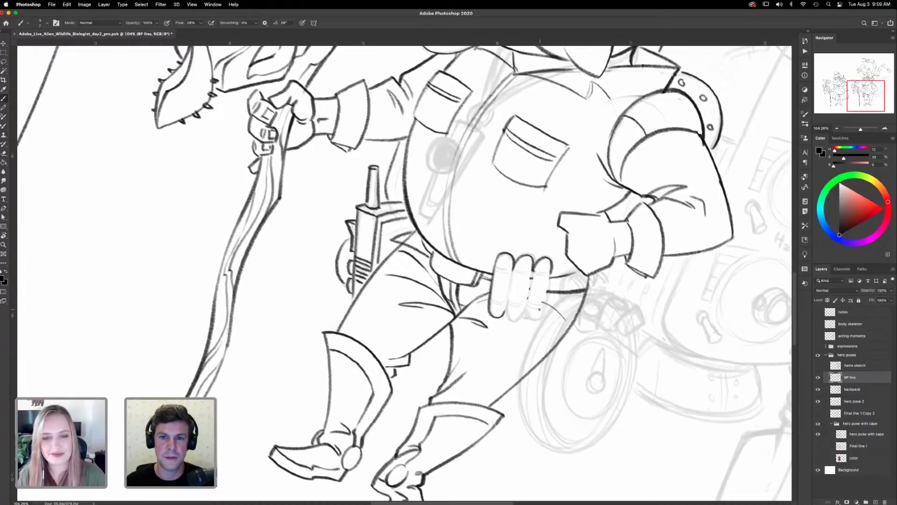
{"action": "mouse_move", "coordinate": [550, 270]}
{"action": "left_mouse_down"}
{"action": "mouse_move", "coordinate": [540, 320]}
{"action": "mouse_move", "coordinate": [526, 313]}
{"action": "left_mouse_up"}
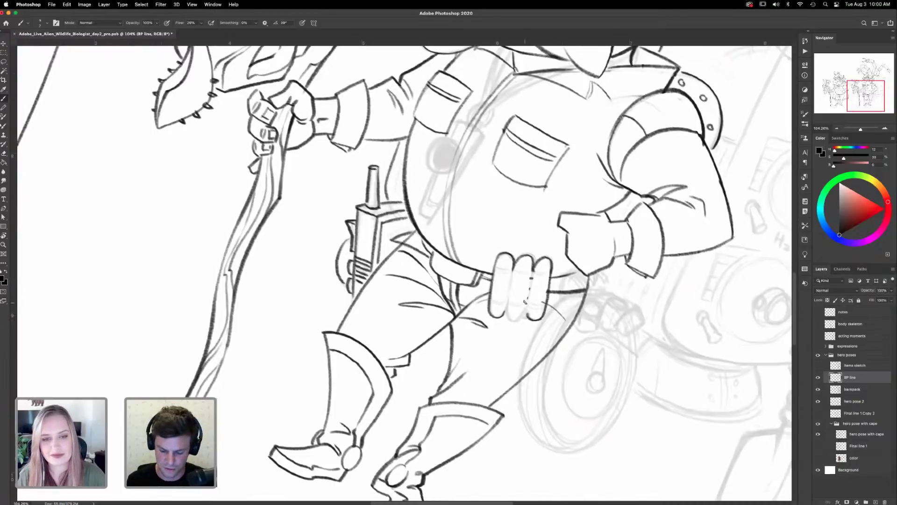
{"action": "left_click_drag", "start_coordinate": [506, 307], "coordinate": [524, 316]}
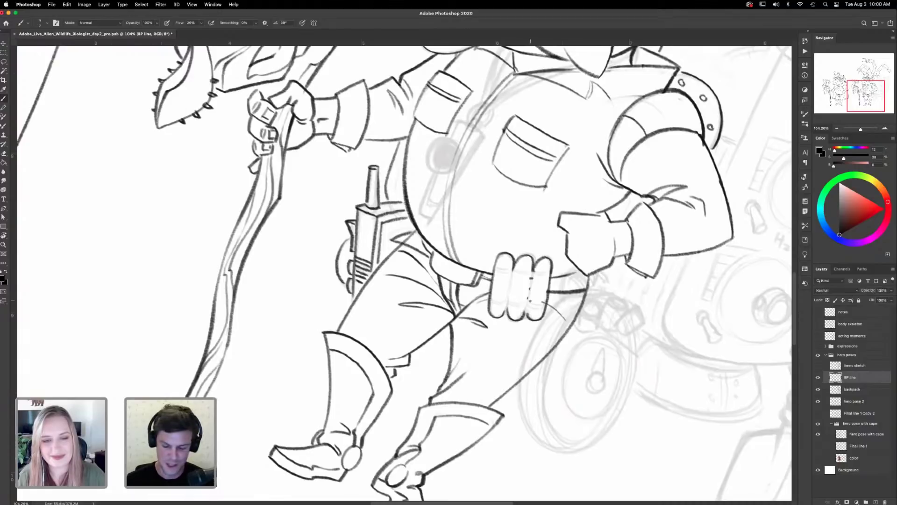
{"action": "mouse_move", "coordinate": [511, 275]}
{"action": "left_mouse_down"}
{"action": "mouse_move", "coordinate": [507, 310]}
{"action": "mouse_move", "coordinate": [529, 297]}
{"action": "mouse_move", "coordinate": [527, 309]}
{"action": "left_mouse_up"}
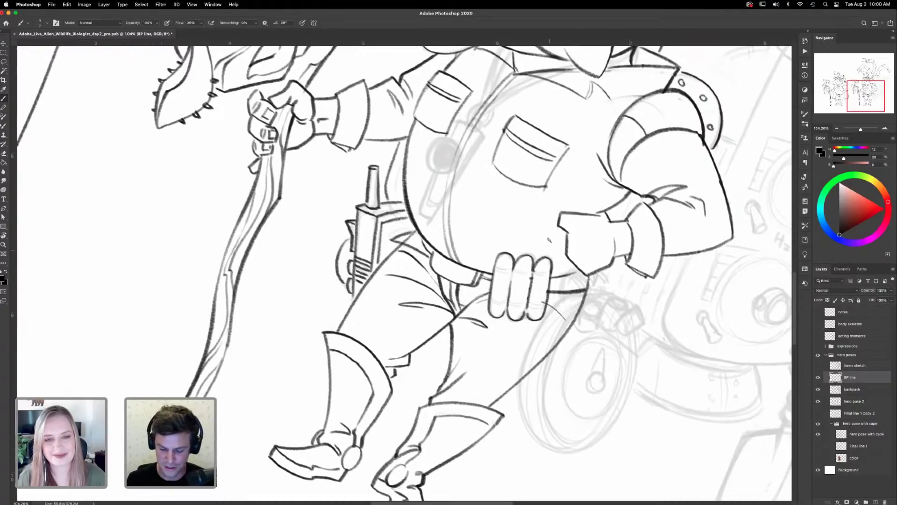
{"action": "mouse_move", "coordinate": [495, 266]}
{"action": "left_mouse_down"}
{"action": "mouse_move", "coordinate": [513, 268]}
{"action": "mouse_move", "coordinate": [505, 272]}
{"action": "left_mouse_up"}
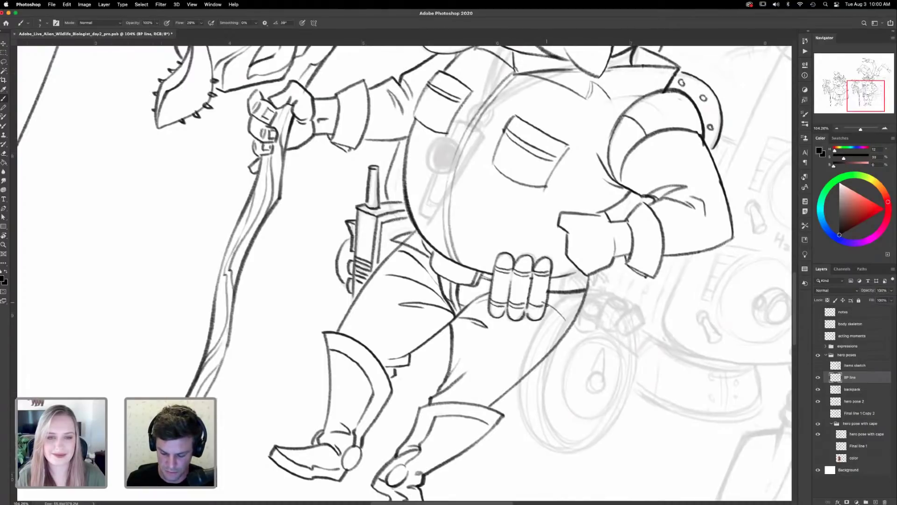
- Toggle the visibility of the backpack and BP line layers to compare the sketch with the inked lines
{"action": "key", "text": "e"}
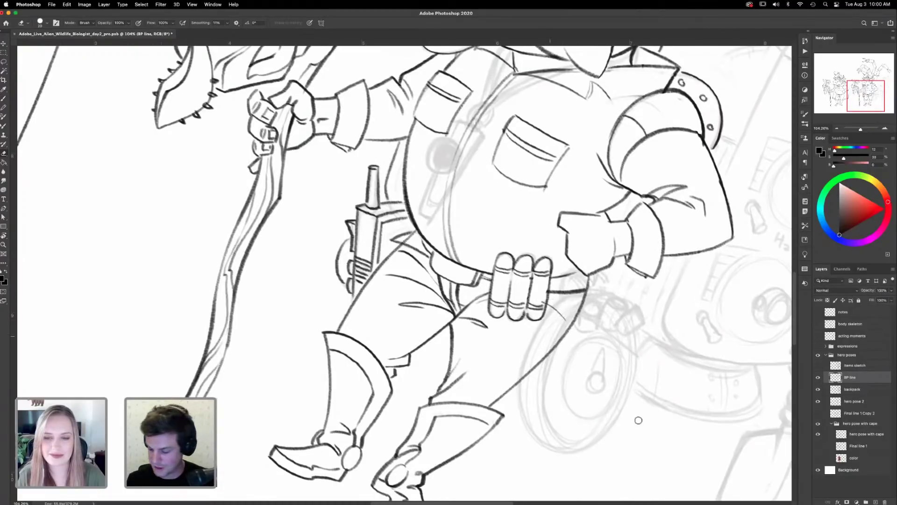
{"action": "left_click", "coordinate": [818, 389]}
{"action": "left_click", "coordinate": [818, 389]}
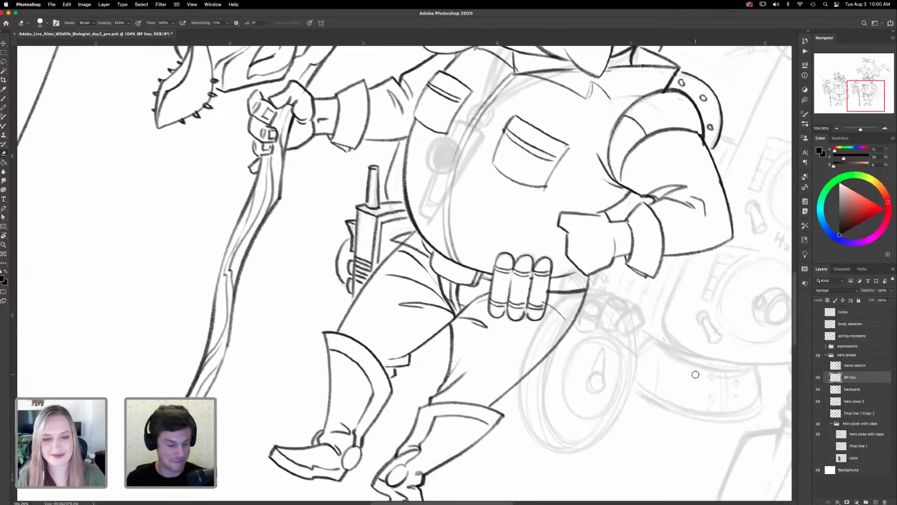
{"action": "key", "text": "b"}
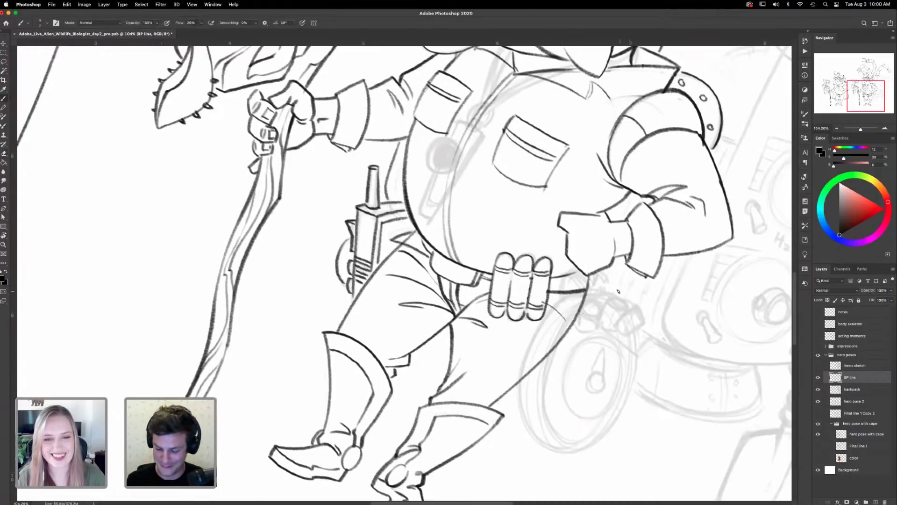
{"action": "left_click", "coordinate": [818, 377]}
{"action": "left_click", "coordinate": [818, 377]}
- Ink the long straight edge of the backpack's gauge panel, from below the bent pipe down to the character's sleeve
{"action": "left_click_drag", "start_coordinate": [642, 306], "coordinate": [585, 357]}
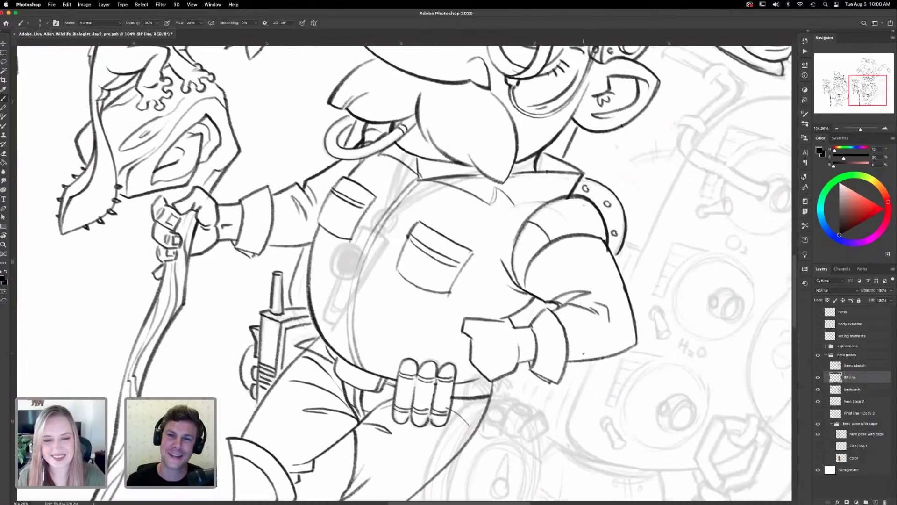
{"action": "left_click_drag", "start_coordinate": [659, 229], "coordinate": [602, 307]}
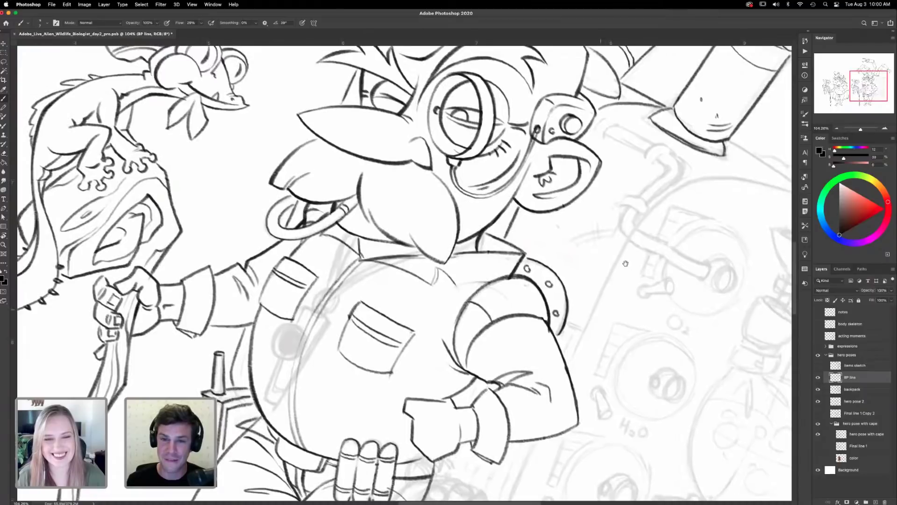
{"action": "mouse_move", "coordinate": [633, 216]}
{"action": "left_mouse_down"}
{"action": "mouse_move", "coordinate": [617, 225]}
{"action": "mouse_move", "coordinate": [566, 338]}
{"action": "left_mouse_up"}
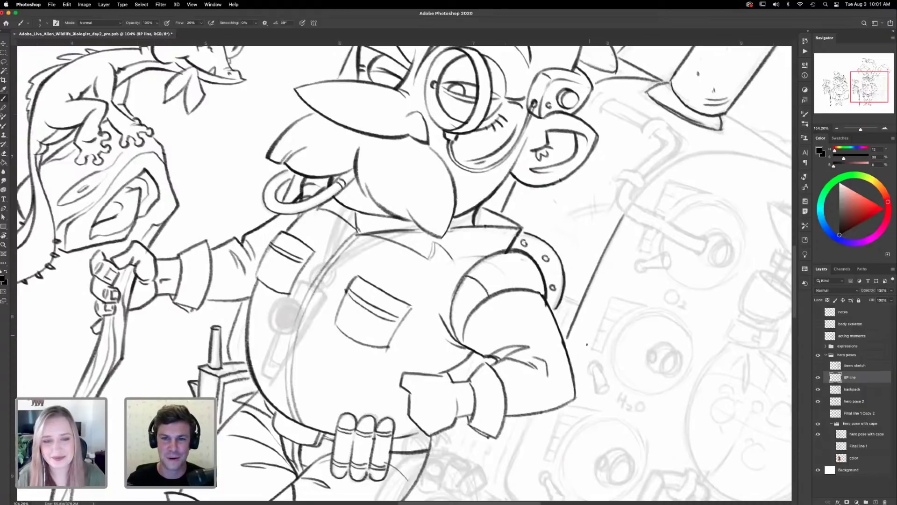
- Ink the gauge panel's outline around its rounded top and the backpack's sloping edge from the mechanical arm base to the panel corner
{"action": "mouse_move", "coordinate": [581, 308]}
{"action": "left_mouse_down"}
{"action": "mouse_move", "coordinate": [565, 295]}
{"action": "mouse_move", "coordinate": [562, 328]}
{"action": "mouse_move", "coordinate": [556, 314]}
{"action": "left_mouse_up"}
{"action": "left_click_drag", "start_coordinate": [589, 385], "coordinate": [628, 234]}
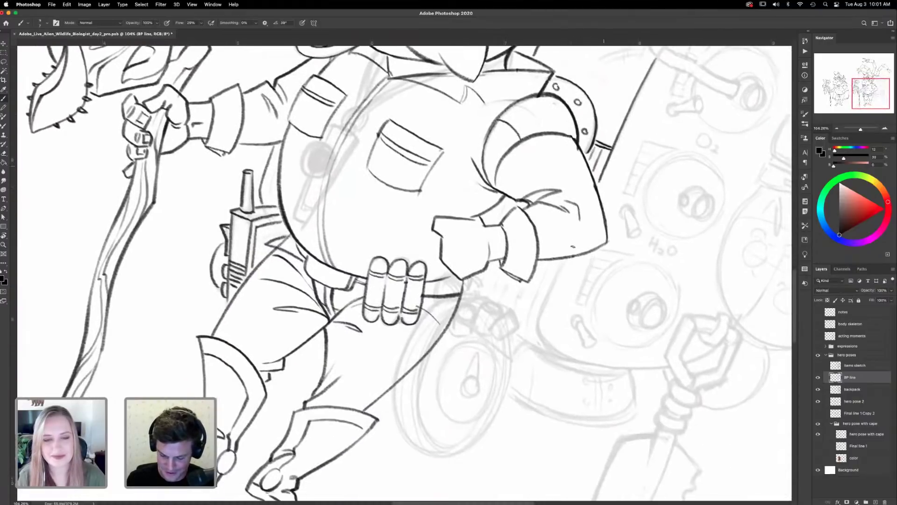
{"action": "mouse_move", "coordinate": [672, 301]}
{"action": "left_mouse_down"}
{"action": "mouse_move", "coordinate": [654, 295]}
{"action": "mouse_move", "coordinate": [615, 342]}
{"action": "left_mouse_up"}
{"action": "left_click_drag", "start_coordinate": [750, 206], "coordinate": [715, 308]}
{"action": "mouse_move", "coordinate": [773, 187]}
{"action": "left_mouse_down"}
{"action": "mouse_move", "coordinate": [721, 281]}
{"action": "mouse_move", "coordinate": [693, 253]}
{"action": "mouse_move", "coordinate": [640, 235]}
{"action": "mouse_move", "coordinate": [570, 239]}
{"action": "mouse_move", "coordinate": [522, 276]}
{"action": "left_mouse_up"}
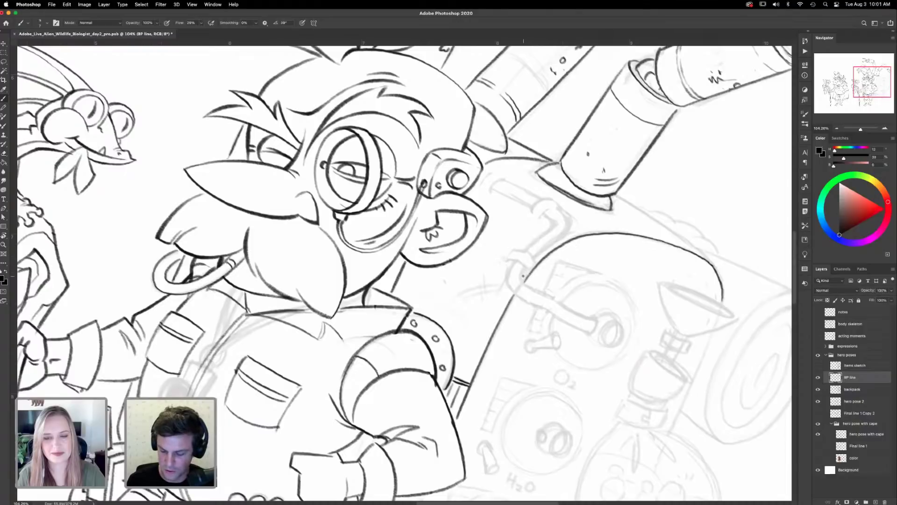
{"action": "left_click_drag", "start_coordinate": [719, 275], "coordinate": [614, 195]}
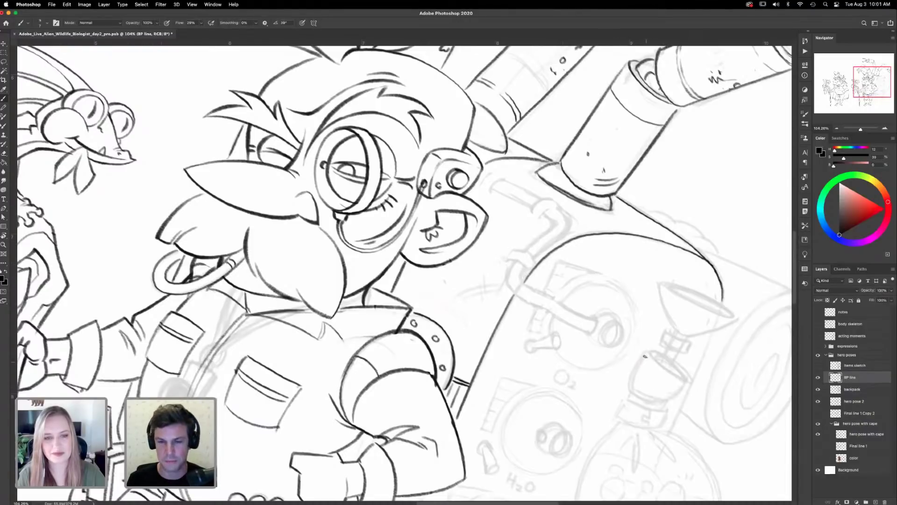
- Ink the funnel beside the gauges on the backpack panel, with its cone and narrow elliptical rim
{"action": "mouse_move", "coordinate": [692, 294]}
{"action": "left_mouse_down"}
{"action": "mouse_move", "coordinate": [625, 285]}
{"action": "mouse_move", "coordinate": [641, 245]}
{"action": "mouse_move", "coordinate": [644, 195]}
{"action": "mouse_move", "coordinate": [637, 199]}
{"action": "left_mouse_up"}
{"action": "mouse_move", "coordinate": [619, 235]}
{"action": "left_mouse_down"}
{"action": "mouse_move", "coordinate": [632, 240]}
{"action": "mouse_move", "coordinate": [679, 223]}
{"action": "mouse_move", "coordinate": [616, 232]}
{"action": "mouse_move", "coordinate": [602, 185]}
{"action": "left_mouse_up"}
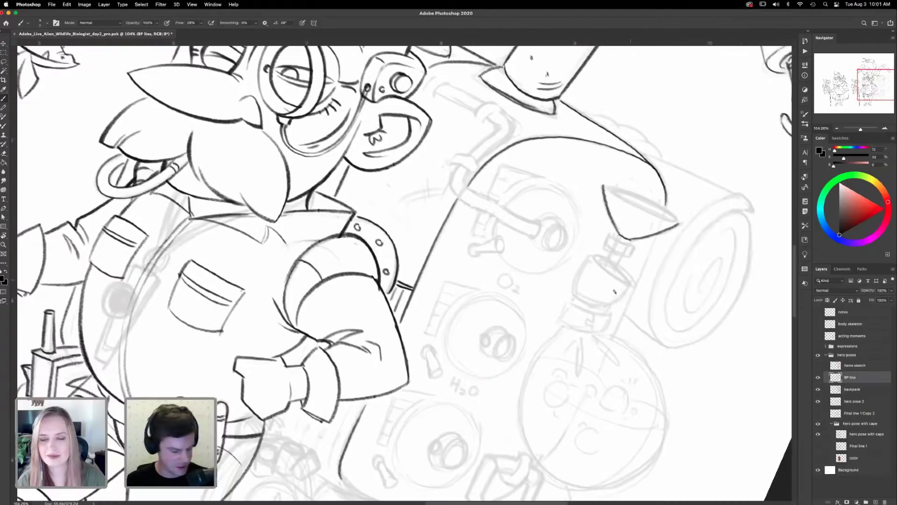
{"action": "key", "text": "r"}
{"action": "mouse_move", "coordinate": [675, 301]}
{"action": "left_mouse_down"}
{"action": "mouse_move", "coordinate": [666, 322]}
{"action": "mouse_move", "coordinate": [629, 353]}
{"action": "mouse_move", "coordinate": [530, 143]}
{"action": "left_mouse_up"}
{"action": "mouse_move", "coordinate": [451, 187]}
{"action": "left_mouse_down"}
{"action": "mouse_move", "coordinate": [677, 337]}
{"action": "mouse_move", "coordinate": [452, 205]}
{"action": "mouse_move", "coordinate": [463, 280]}
{"action": "left_mouse_up"}
{"action": "key", "text": "b"}
{"action": "left_click_drag", "start_coordinate": [457, 206], "coordinate": [465, 277]}
{"action": "left_click_drag", "start_coordinate": [452, 203], "coordinate": [449, 231]}
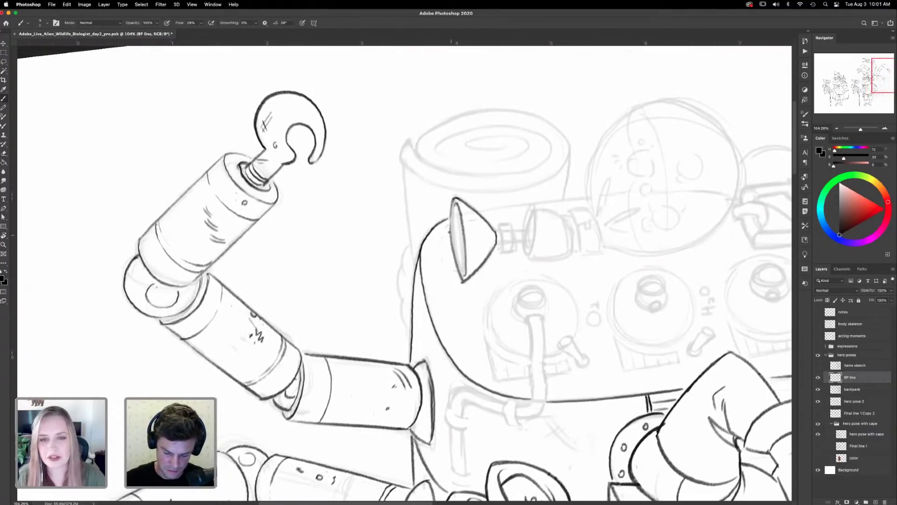
{"action": "key", "text": "r"}
{"action": "mouse_move", "coordinate": [621, 366]}
{"action": "left_mouse_down"}
{"action": "mouse_move", "coordinate": [619, 182]}
{"action": "mouse_move", "coordinate": [603, 279]}
{"action": "mouse_move", "coordinate": [620, 324]}
{"action": "left_mouse_up"}
{"action": "key", "text": "b"}
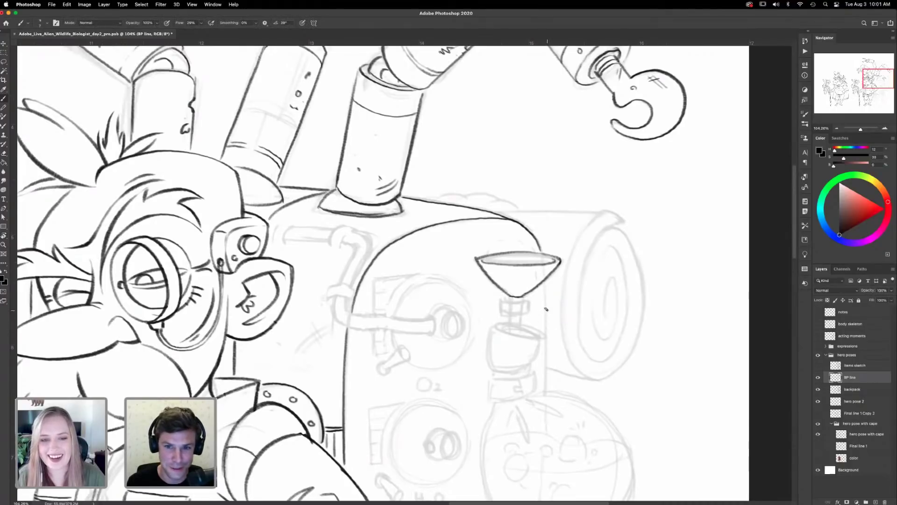
{"action": "left_click_drag", "start_coordinate": [555, 314], "coordinate": [558, 293]}
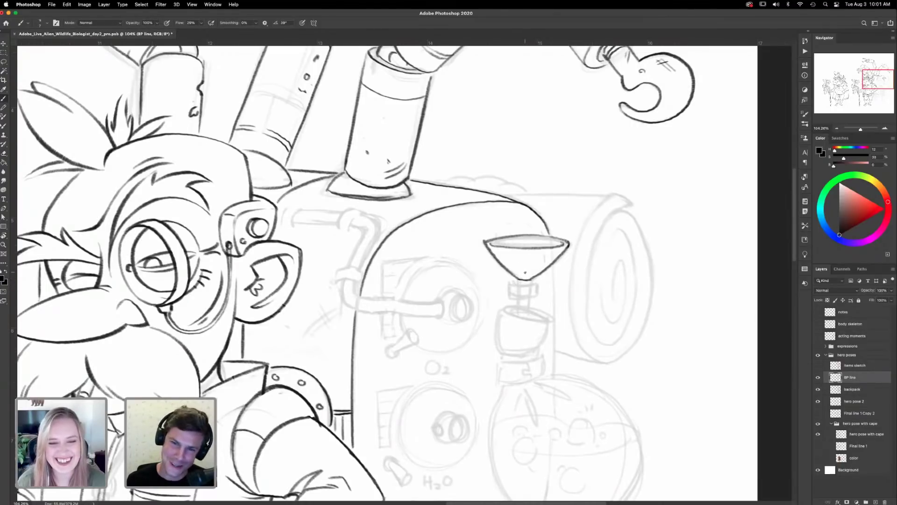
- Ink the small collar, stem, open cup with folds and clasped band beneath the funnel
{"action": "mouse_move", "coordinate": [513, 283]}
{"action": "left_mouse_down"}
{"action": "mouse_move", "coordinate": [536, 281]}
{"action": "mouse_move", "coordinate": [517, 299]}
{"action": "mouse_move", "coordinate": [536, 298]}
{"action": "mouse_move", "coordinate": [509, 298]}
{"action": "mouse_move", "coordinate": [519, 284]}
{"action": "left_mouse_up"}
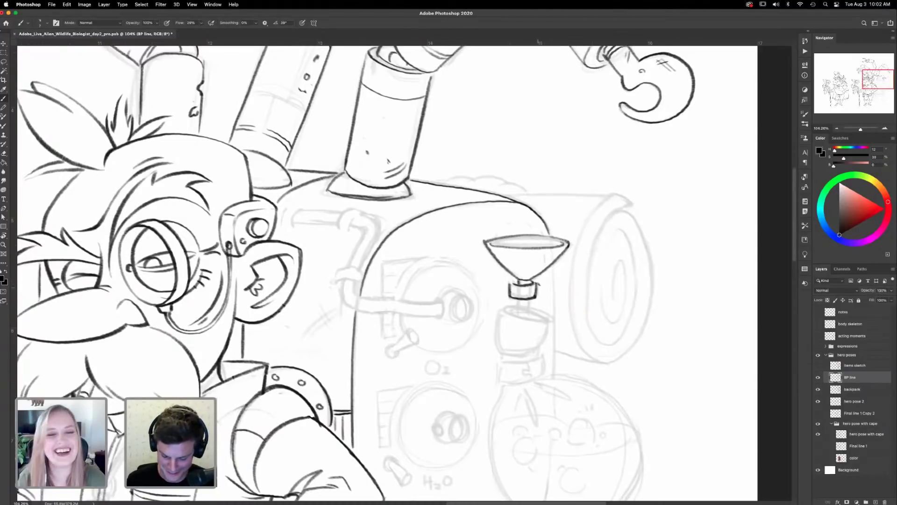
{"action": "mouse_move", "coordinate": [518, 299]}
{"action": "left_mouse_down"}
{"action": "mouse_move", "coordinate": [519, 316]}
{"action": "mouse_move", "coordinate": [530, 317]}
{"action": "left_mouse_up"}
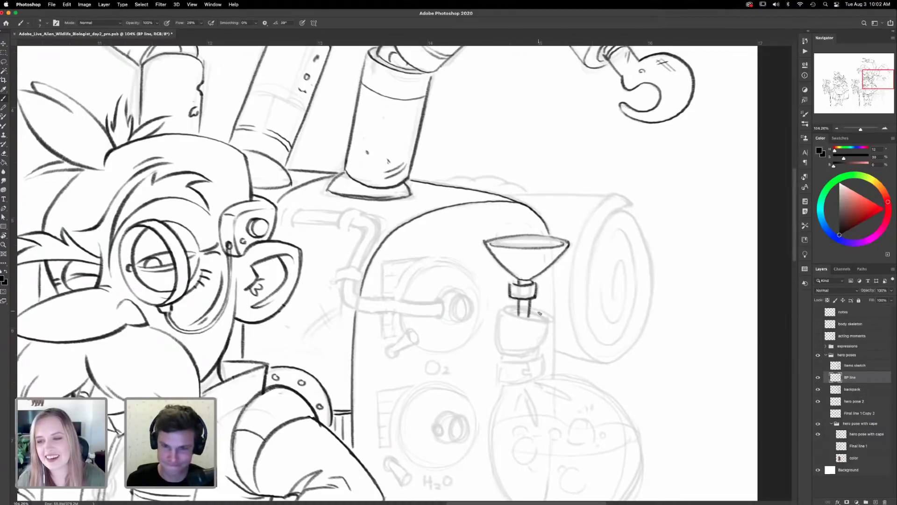
{"action": "mouse_move", "coordinate": [546, 320]}
{"action": "left_mouse_down"}
{"action": "mouse_move", "coordinate": [503, 309]}
{"action": "mouse_move", "coordinate": [543, 318]}
{"action": "mouse_move", "coordinate": [532, 311]}
{"action": "mouse_move", "coordinate": [550, 326]}
{"action": "mouse_move", "coordinate": [540, 347]}
{"action": "mouse_move", "coordinate": [518, 357]}
{"action": "left_mouse_up"}
{"action": "left_click_drag", "start_coordinate": [504, 309], "coordinate": [499, 359]}
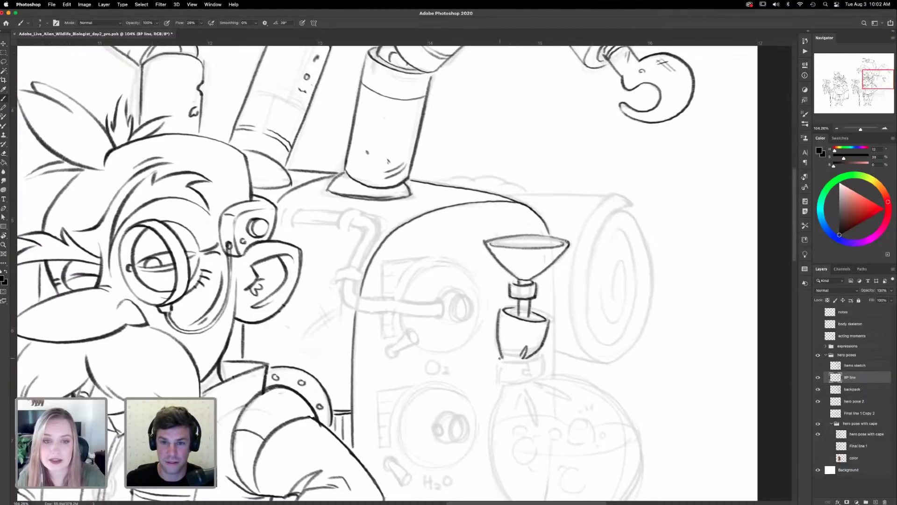
{"action": "mouse_move", "coordinate": [550, 321]}
{"action": "left_mouse_down"}
{"action": "mouse_move", "coordinate": [532, 308]}
{"action": "mouse_move", "coordinate": [502, 308]}
{"action": "mouse_move", "coordinate": [517, 306]}
{"action": "mouse_move", "coordinate": [528, 321]}
{"action": "left_mouse_up"}
{"action": "mouse_move", "coordinate": [510, 351]}
{"action": "left_mouse_down"}
{"action": "mouse_move", "coordinate": [513, 362]}
{"action": "mouse_move", "coordinate": [541, 351]}
{"action": "mouse_move", "coordinate": [540, 382]}
{"action": "mouse_move", "coordinate": [497, 386]}
{"action": "left_mouse_up"}
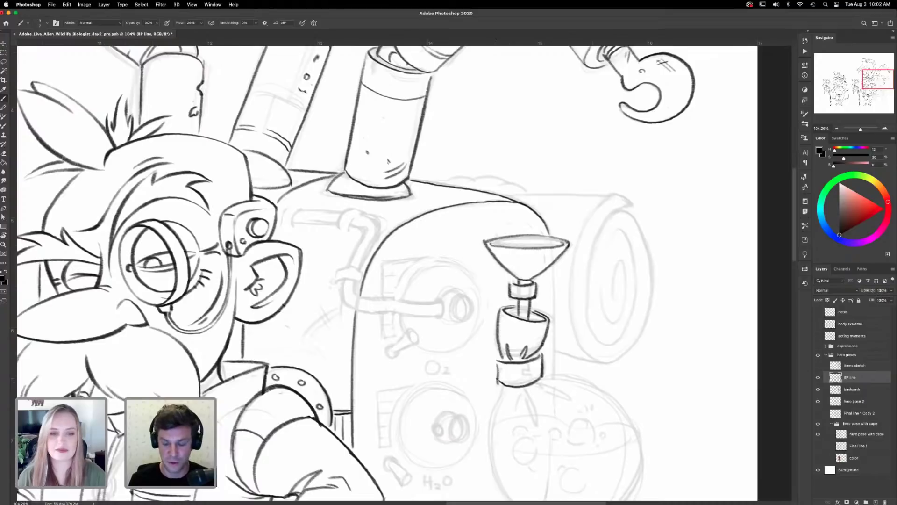
{"action": "left_click_drag", "start_coordinate": [528, 364], "coordinate": [527, 386]}
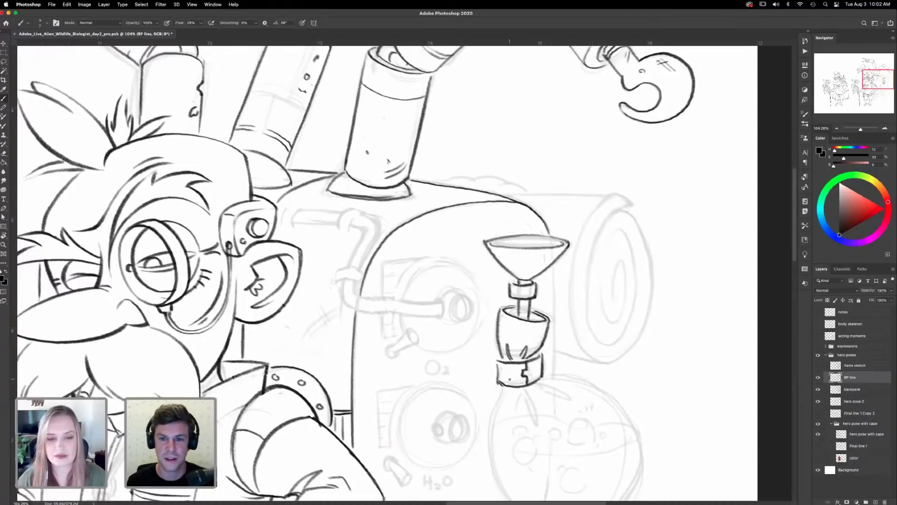
- Ink the round flask's outline hanging beneath the clasped band, with tapered crease marks radiating from its neck
{"action": "scroll", "coordinate": [570, 328], "scroll_direction": "down", "scroll_amount": 3}
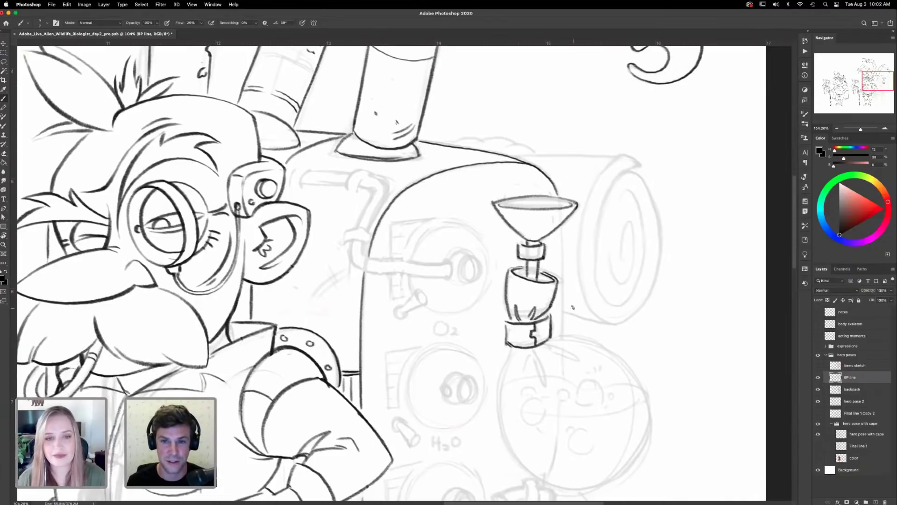
{"action": "scroll", "coordinate": [573, 308], "scroll_direction": "down", "scroll_amount": 5}
{"action": "mouse_move", "coordinate": [510, 236]}
{"action": "left_mouse_down"}
{"action": "mouse_move", "coordinate": [498, 295]}
{"action": "mouse_move", "coordinate": [512, 338]}
{"action": "mouse_move", "coordinate": [566, 377]}
{"action": "mouse_move", "coordinate": [612, 368]}
{"action": "mouse_move", "coordinate": [647, 332]}
{"action": "mouse_move", "coordinate": [653, 296]}
{"action": "mouse_move", "coordinate": [608, 234]}
{"action": "mouse_move", "coordinate": [550, 221]}
{"action": "left_mouse_up"}
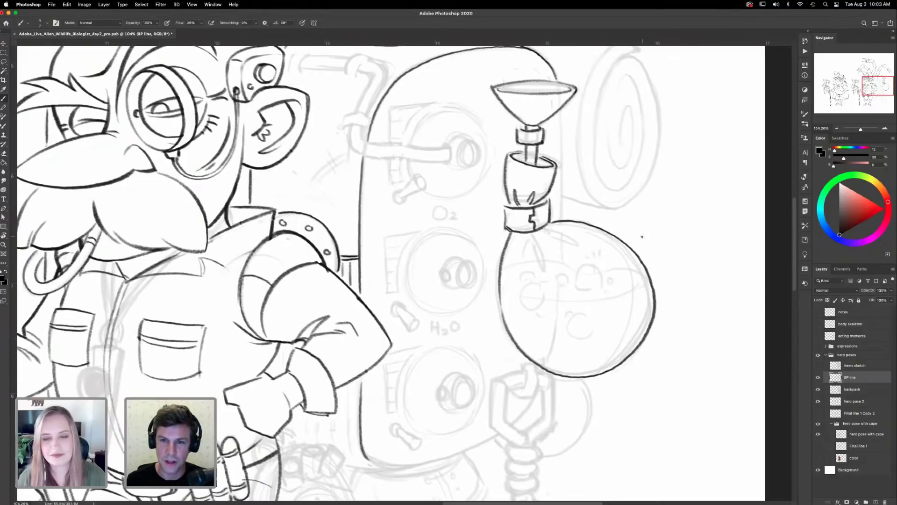
{"action": "mouse_move", "coordinate": [544, 229]}
{"action": "left_mouse_down"}
{"action": "mouse_move", "coordinate": [579, 242]}
{"action": "mouse_move", "coordinate": [549, 240]}
{"action": "mouse_move", "coordinate": [531, 236]}
{"action": "left_mouse_up"}
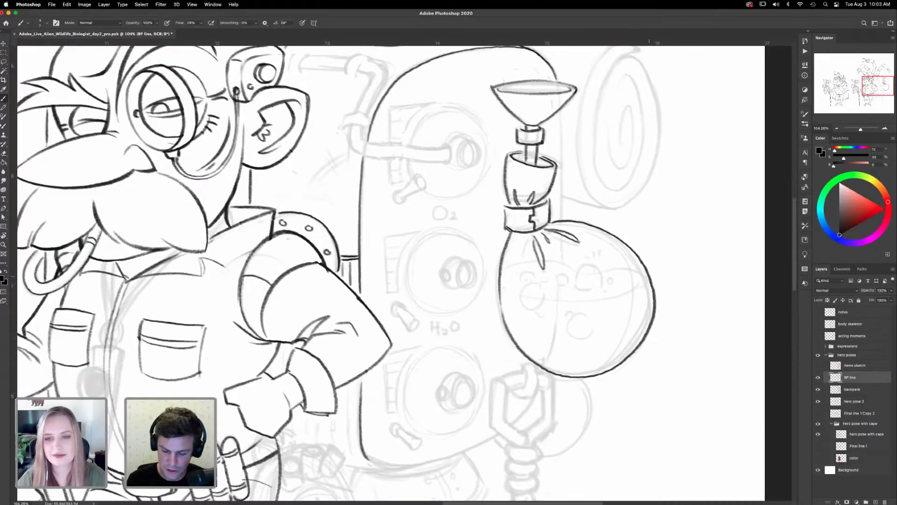
- Ink the gauge panel's outer vertical edge behind the funnel, running down to the top of the round flask
{"action": "left_click_drag", "start_coordinate": [589, 277], "coordinate": [625, 212]}
{"action": "left_click_drag", "start_coordinate": [652, 340], "coordinate": [660, 315]}
{"action": "left_click_drag", "start_coordinate": [628, 266], "coordinate": [676, 321]}
{"action": "scroll", "coordinate": [554, 351], "scroll_direction": "up", "scroll_amount": 8}
{"action": "scroll", "coordinate": [554, 351], "scroll_direction": "right", "scroll_amount": 4}
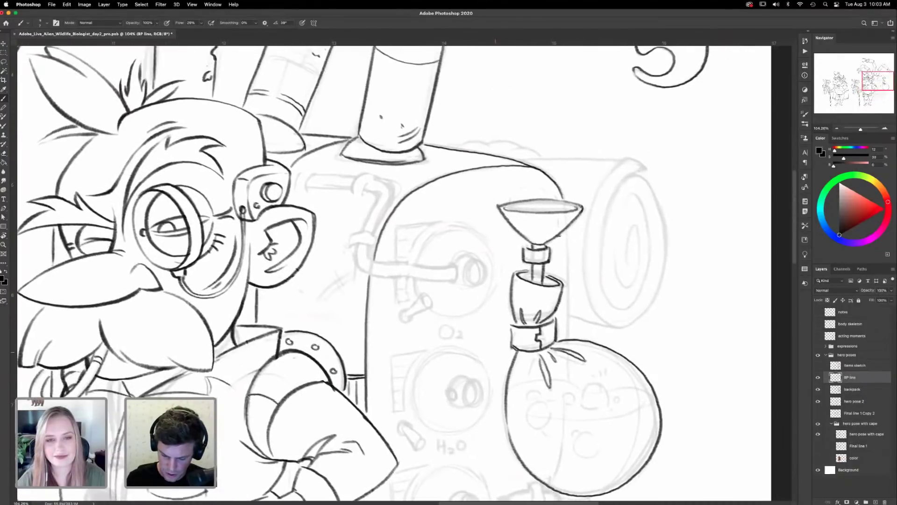
{"action": "left_click_drag", "start_coordinate": [559, 252], "coordinate": [559, 340]}
{"action": "scroll", "coordinate": [611, 282], "scroll_direction": "down", "scroll_amount": 6}
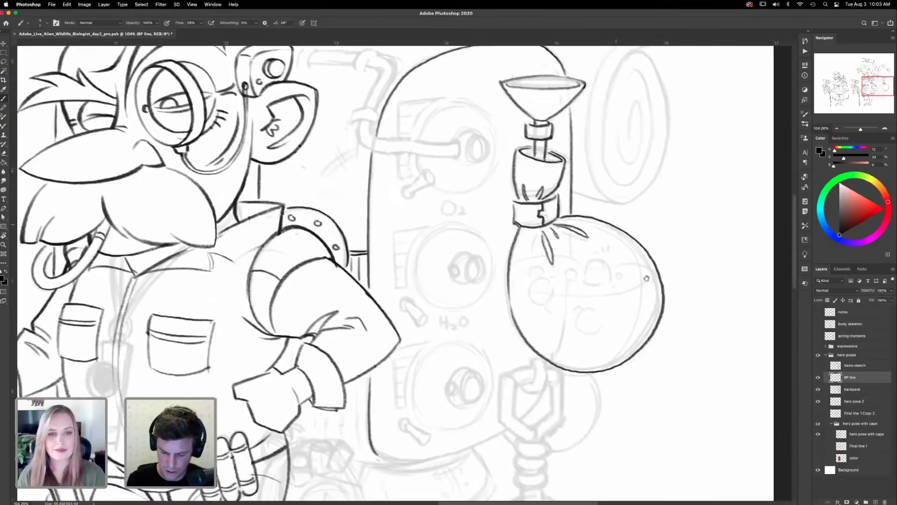
- Ink the elliptical liquid surface inside the round flask, with bubbles on top, small splash marks and one larger bubble below
{"action": "mouse_move", "coordinate": [654, 265]}
{"action": "left_mouse_down"}
{"action": "mouse_move", "coordinate": [626, 285]}
{"action": "mouse_move", "coordinate": [571, 290]}
{"action": "mouse_move", "coordinate": [537, 286]}
{"action": "mouse_move", "coordinate": [510, 269]}
{"action": "left_mouse_up"}
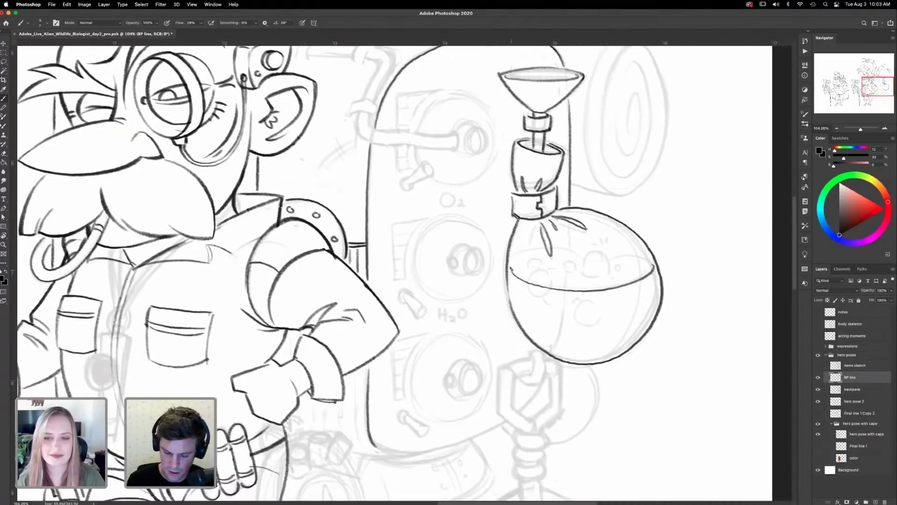
{"action": "mouse_move", "coordinate": [654, 272]}
{"action": "left_mouse_down"}
{"action": "mouse_move", "coordinate": [627, 255]}
{"action": "mouse_move", "coordinate": [538, 248]}
{"action": "mouse_move", "coordinate": [513, 258]}
{"action": "mouse_move", "coordinate": [509, 272]}
{"action": "left_mouse_up"}
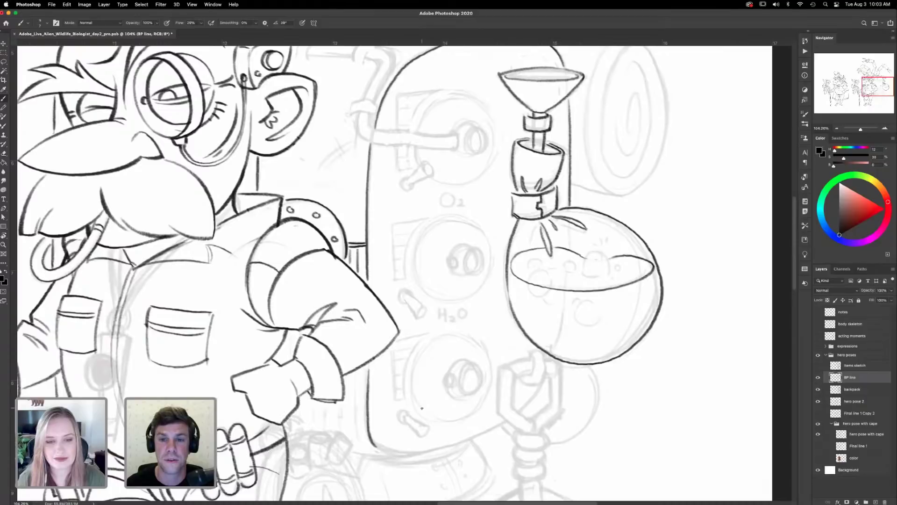
{"action": "scroll", "coordinate": [654, 279], "scroll_direction": "down", "scroll_amount": 2}
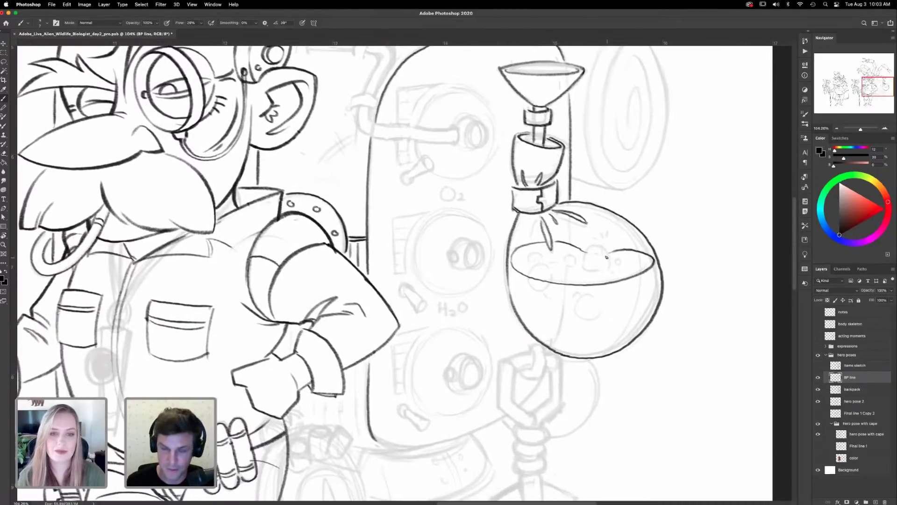
{"action": "mouse_move", "coordinate": [609, 265]}
{"action": "left_mouse_down"}
{"action": "mouse_move", "coordinate": [593, 246]}
{"action": "mouse_move", "coordinate": [583, 266]}
{"action": "mouse_move", "coordinate": [617, 264]}
{"action": "mouse_move", "coordinate": [604, 240]}
{"action": "left_mouse_up"}
{"action": "left_click_drag", "start_coordinate": [596, 237], "coordinate": [600, 240]}
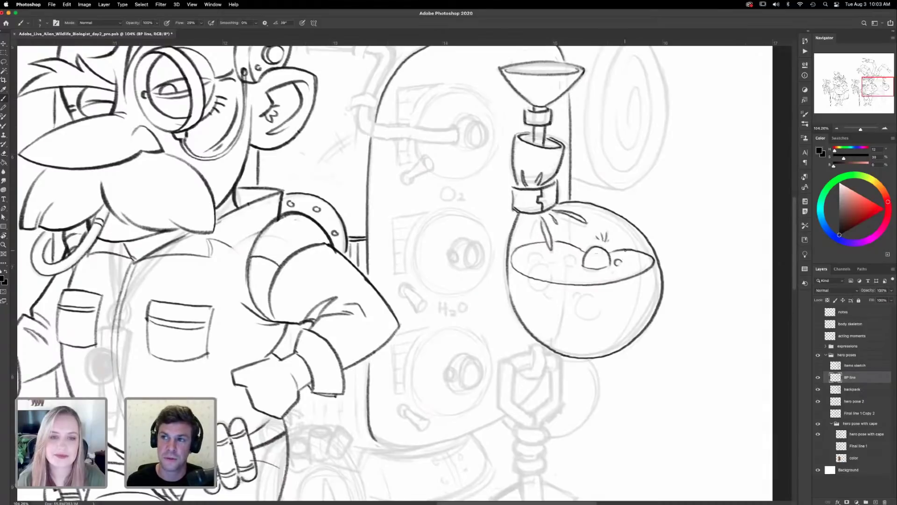
{"action": "mouse_move", "coordinate": [575, 264]}
{"action": "left_mouse_down"}
{"action": "mouse_move", "coordinate": [568, 255]}
{"action": "mouse_move", "coordinate": [571, 266]}
{"action": "mouse_move", "coordinate": [534, 253]}
{"action": "mouse_move", "coordinate": [529, 265]}
{"action": "left_mouse_up"}
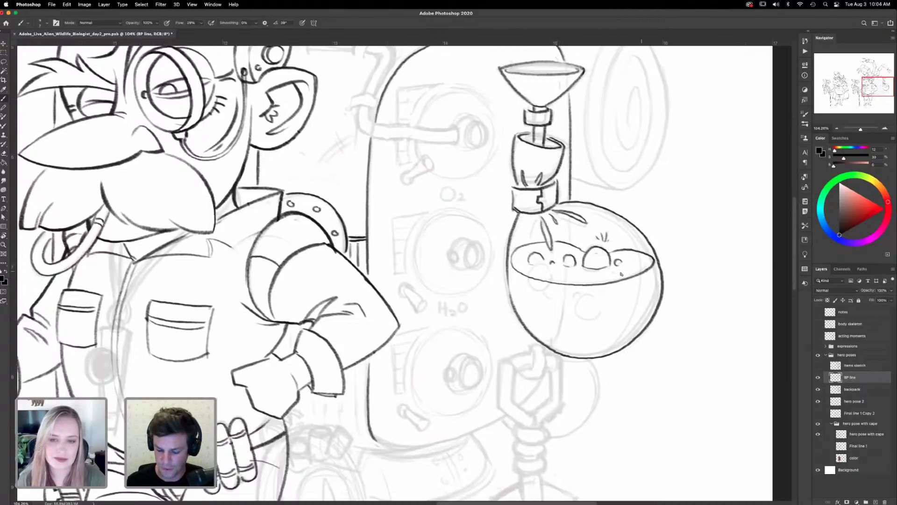
{"action": "mouse_move", "coordinate": [593, 300]}
{"action": "left_mouse_down"}
{"action": "mouse_move", "coordinate": [580, 298]}
{"action": "mouse_move", "coordinate": [594, 320]}
{"action": "mouse_move", "coordinate": [600, 305]}
{"action": "left_mouse_up"}
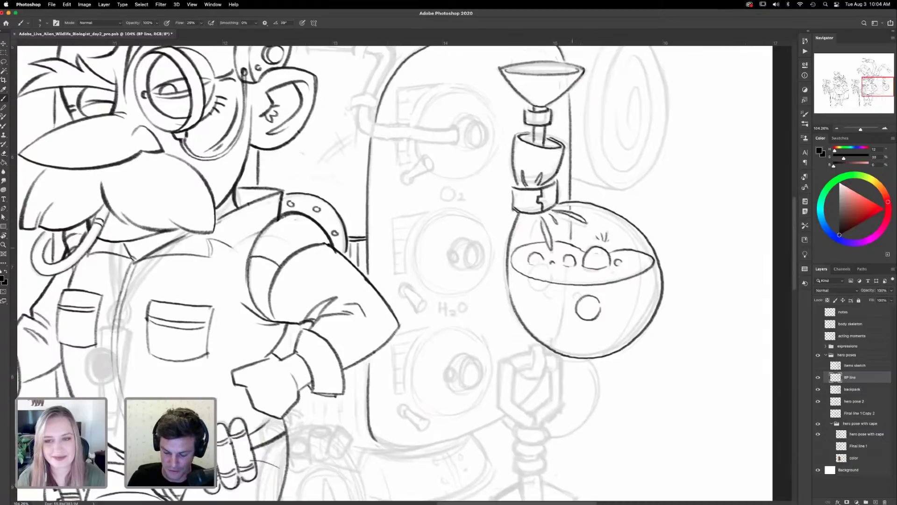
- Ink the panel edge seen through the flask's liquid and the panel's curved bottom edge below the gauges
{"action": "mouse_move", "coordinate": [571, 283]}
{"action": "left_mouse_down"}
{"action": "mouse_move", "coordinate": [563, 341]}
{"action": "mouse_move", "coordinate": [553, 348]}
{"action": "left_mouse_up"}
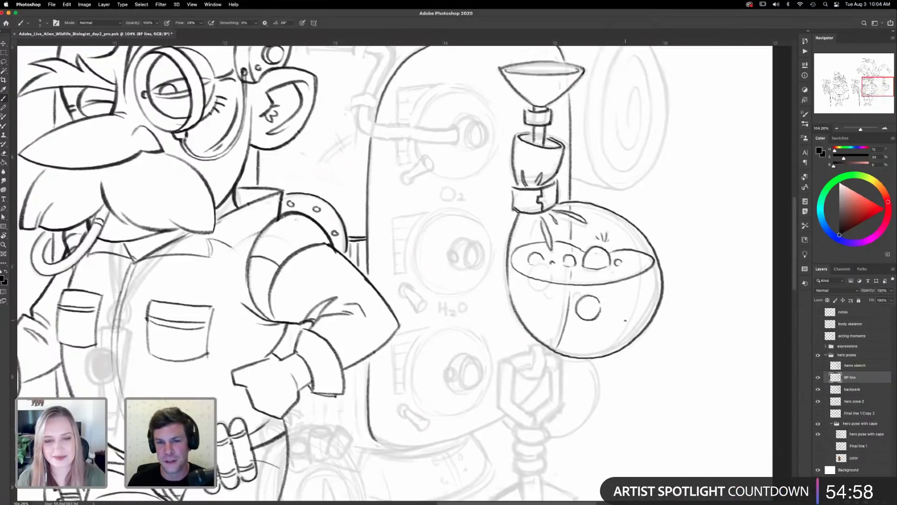
{"action": "left_click_drag", "start_coordinate": [631, 302], "coordinate": [628, 280]}
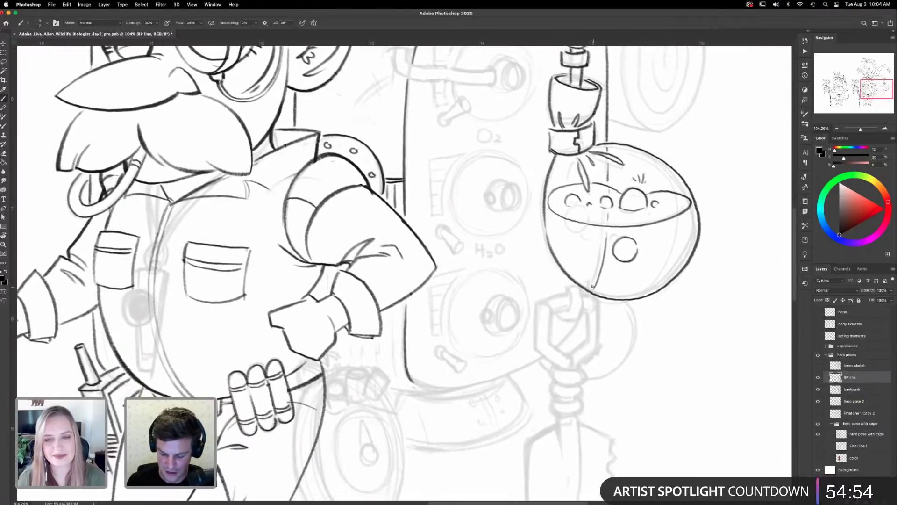
{"action": "mouse_move", "coordinate": [578, 326]}
{"action": "left_mouse_down"}
{"action": "mouse_move", "coordinate": [509, 377]}
{"action": "mouse_move", "coordinate": [416, 390]}
{"action": "mouse_move", "coordinate": [407, 377]}
{"action": "left_mouse_up"}
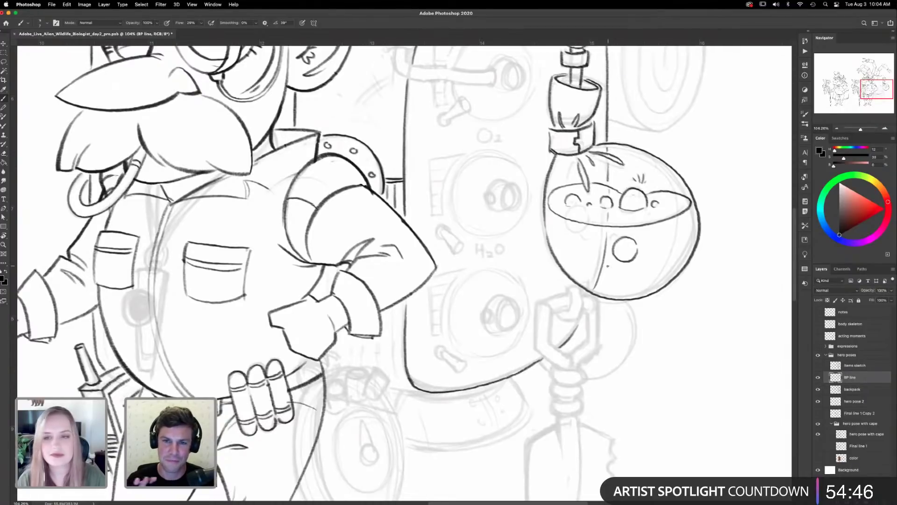
- Ink the hook below the flask and the angular handle loop of the trowel hanging from it
{"action": "left_click_drag", "start_coordinate": [632, 249], "coordinate": [663, 199]}
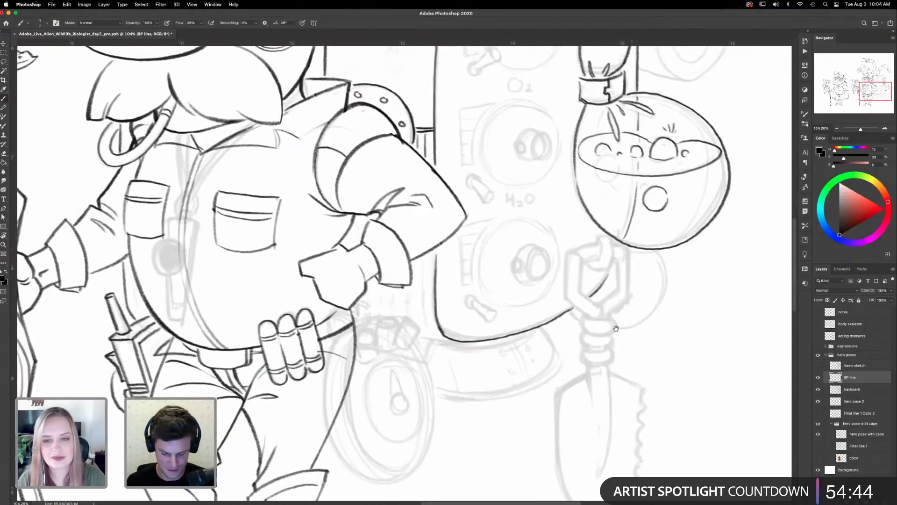
{"action": "left_click_drag", "start_coordinate": [613, 321], "coordinate": [595, 348]}
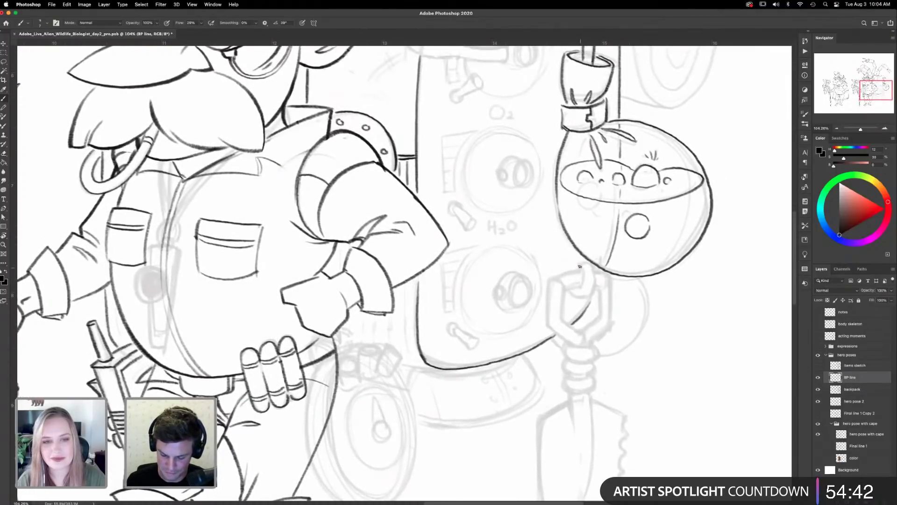
{"action": "mouse_move", "coordinate": [582, 280]}
{"action": "left_mouse_down"}
{"action": "mouse_move", "coordinate": [570, 293]}
{"action": "mouse_move", "coordinate": [594, 291]}
{"action": "mouse_move", "coordinate": [585, 265]}
{"action": "mouse_move", "coordinate": [570, 290]}
{"action": "mouse_move", "coordinate": [576, 271]}
{"action": "mouse_move", "coordinate": [545, 279]}
{"action": "mouse_move", "coordinate": [561, 316]}
{"action": "left_mouse_up"}
{"action": "left_click_drag", "start_coordinate": [548, 279], "coordinate": [546, 327]}
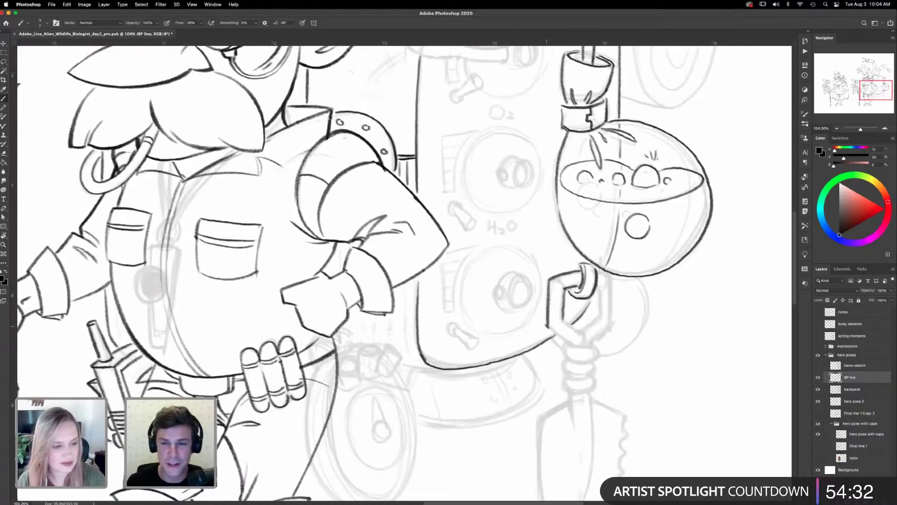
{"action": "mouse_move", "coordinate": [599, 287]}
{"action": "left_mouse_down"}
{"action": "mouse_move", "coordinate": [598, 314]}
{"action": "mouse_move", "coordinate": [610, 308]}
{"action": "mouse_move", "coordinate": [610, 322]}
{"action": "mouse_move", "coordinate": [593, 344]}
{"action": "left_mouse_up"}
{"action": "mouse_move", "coordinate": [548, 327]}
{"action": "left_mouse_down"}
{"action": "mouse_move", "coordinate": [562, 337]}
{"action": "mouse_move", "coordinate": [622, 277]}
{"action": "mouse_move", "coordinate": [618, 211]}
{"action": "left_mouse_up"}
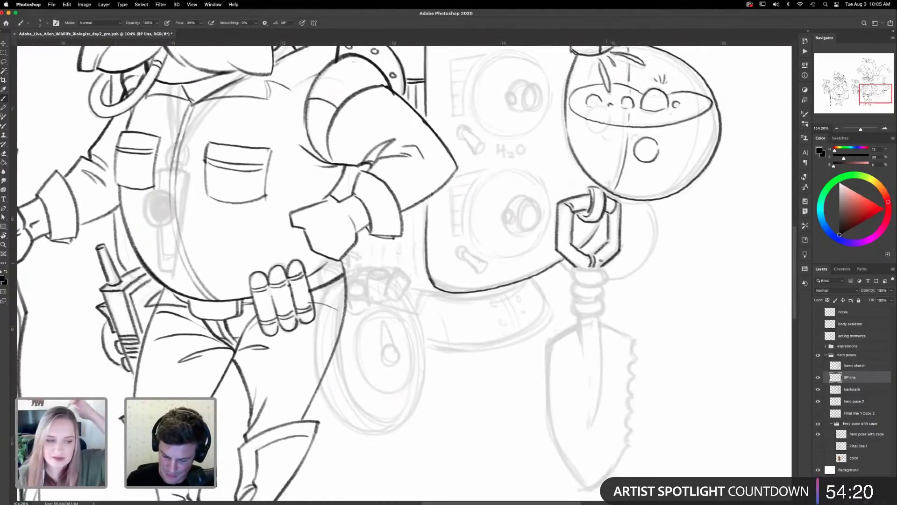
- Ink the trowel's ridged grip below the handle loop, with the short neck leading to the blade
{"action": "mouse_move", "coordinate": [623, 262]}
{"action": "left_mouse_down"}
{"action": "mouse_move", "coordinate": [572, 280]}
{"action": "mouse_move", "coordinate": [575, 331]}
{"action": "left_mouse_up"}
{"action": "left_click_drag", "start_coordinate": [601, 278], "coordinate": [597, 330]}
{"action": "mouse_move", "coordinate": [575, 289]}
{"action": "left_mouse_down"}
{"action": "mouse_move", "coordinate": [599, 292]}
{"action": "mouse_move", "coordinate": [581, 307]}
{"action": "left_mouse_up"}
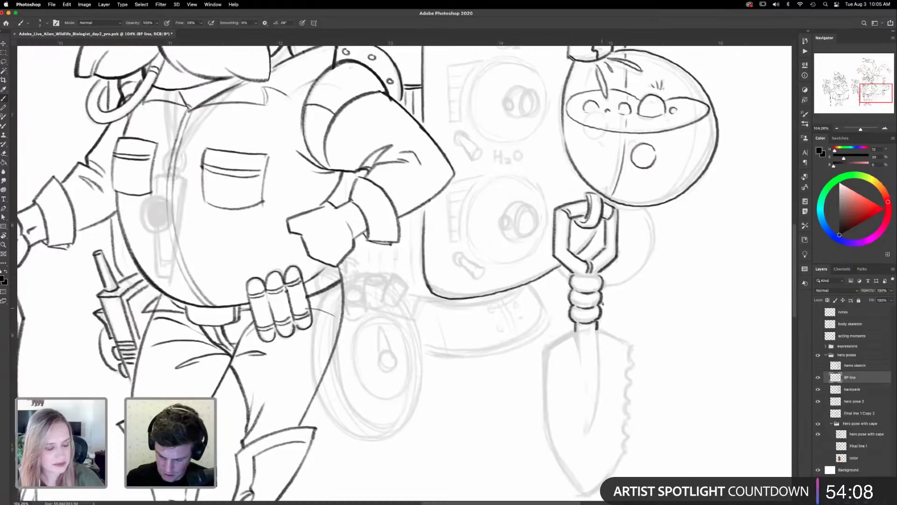
- Ink the two sloping shoulders of the trowel blade and the tapering socket running down its centre
{"action": "scroll", "coordinate": [595, 274], "scroll_direction": "down", "scroll_amount": 5}
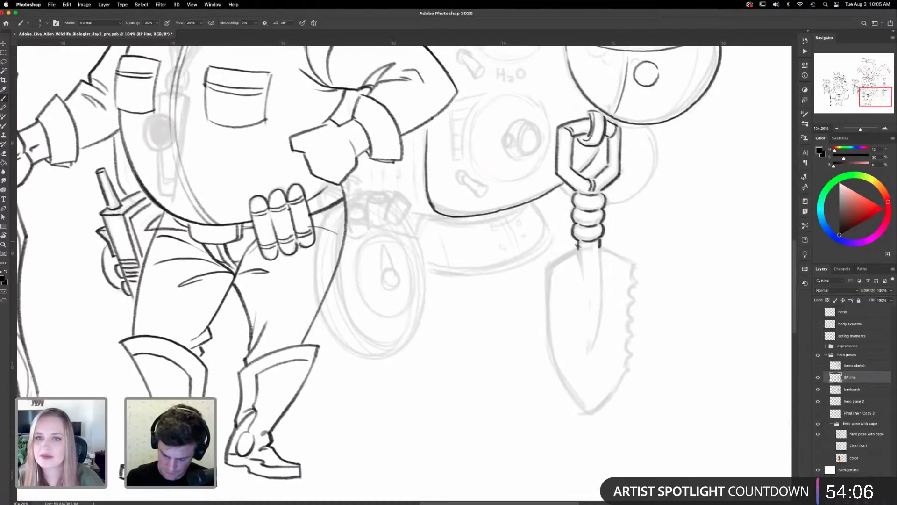
{"action": "left_click_drag", "start_coordinate": [578, 248], "coordinate": [546, 270]}
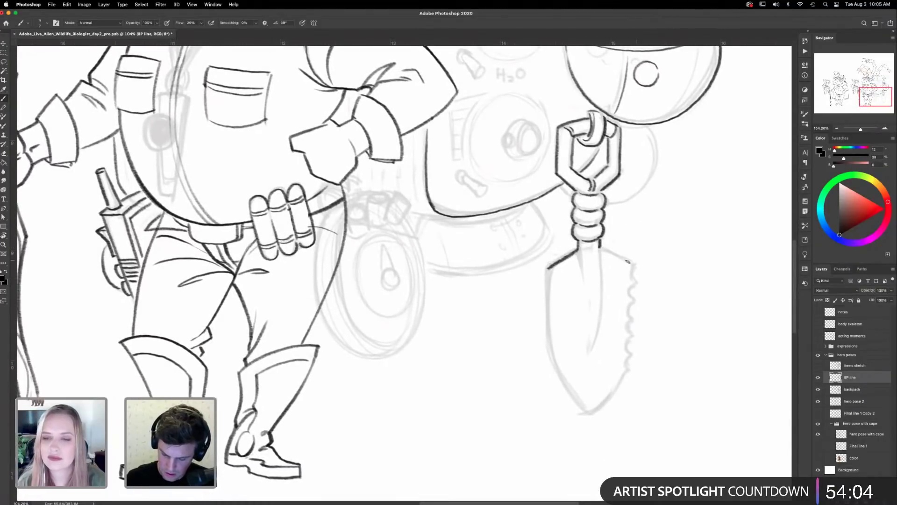
{"action": "mouse_move", "coordinate": [616, 235]}
{"action": "left_mouse_down"}
{"action": "mouse_move", "coordinate": [620, 214]}
{"action": "mouse_move", "coordinate": [602, 237]}
{"action": "mouse_move", "coordinate": [629, 249]}
{"action": "left_mouse_up"}
{"action": "left_click_drag", "start_coordinate": [588, 287], "coordinate": [598, 247]}
{"action": "mouse_move", "coordinate": [596, 204]}
{"action": "left_mouse_down"}
{"action": "mouse_move", "coordinate": [582, 309]}
{"action": "mouse_move", "coordinate": [581, 286]}
{"action": "left_mouse_up"}
{"action": "left_click_drag", "start_coordinate": [576, 199], "coordinate": [577, 232]}
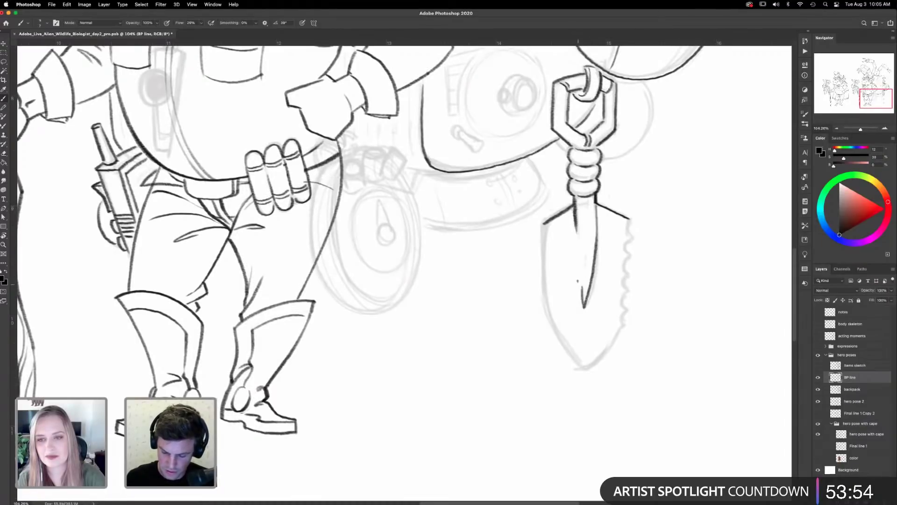
- Ink the smooth side of the trowel blade down to the tip and the short straight edge rising from it
{"action": "left_click_drag", "start_coordinate": [605, 266], "coordinate": [601, 223]}
{"action": "mouse_move", "coordinate": [579, 326]}
{"action": "left_mouse_down"}
{"action": "mouse_move", "coordinate": [543, 264]}
{"action": "mouse_move", "coordinate": [538, 187]}
{"action": "left_mouse_up"}
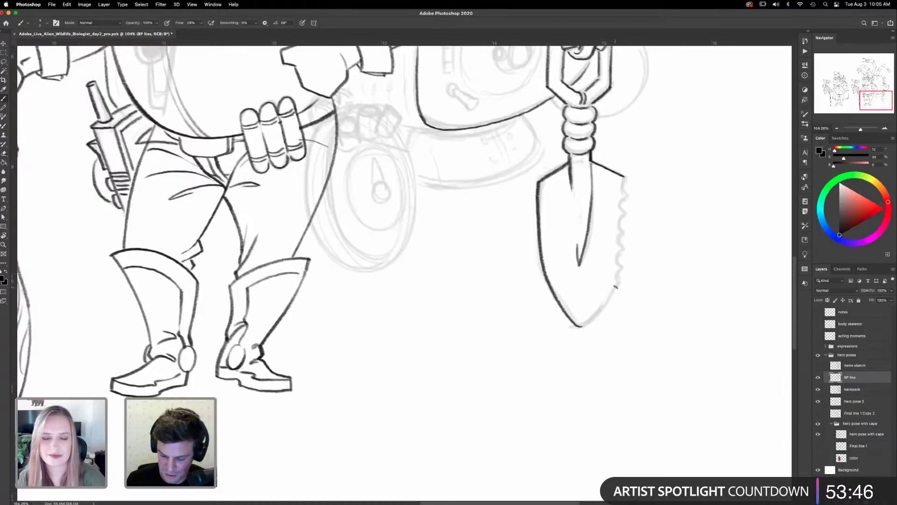
{"action": "left_click_drag", "start_coordinate": [617, 283], "coordinate": [579, 326]}
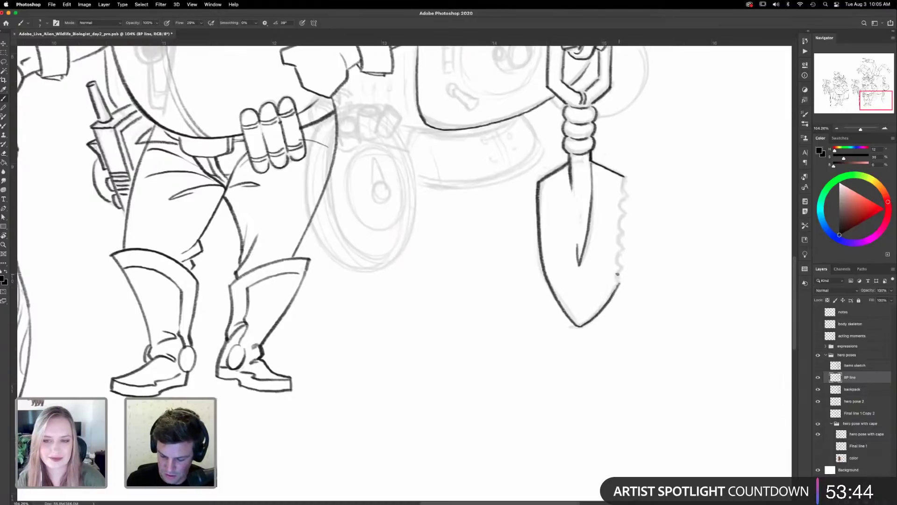
- Ink the scalloped cutting edge of the trowel blade and the round curve behind the trowel's handle loop
{"action": "left_click_drag", "start_coordinate": [615, 282], "coordinate": [625, 178]}
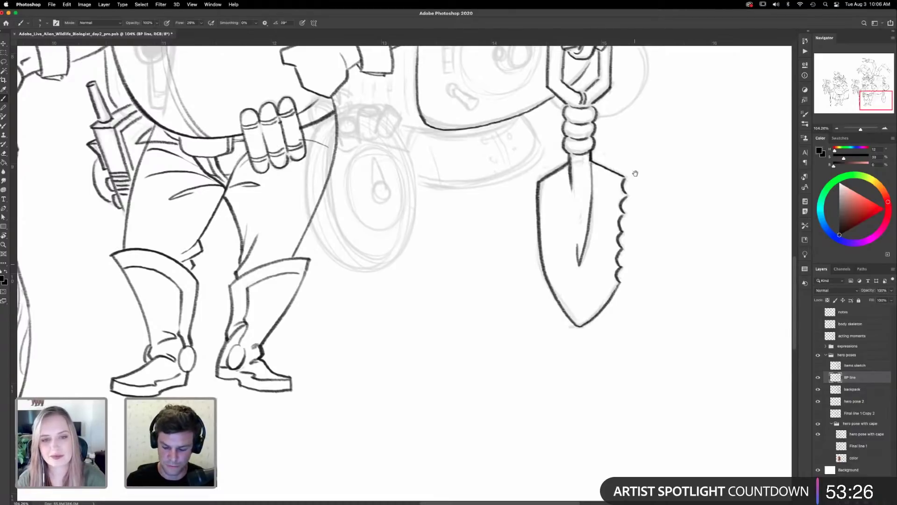
{"action": "scroll", "coordinate": [627, 177], "scroll_direction": "up", "scroll_amount": 5}
{"action": "mouse_move", "coordinate": [627, 171]}
{"action": "left_mouse_down"}
{"action": "mouse_move", "coordinate": [638, 206]}
{"action": "mouse_move", "coordinate": [624, 232]}
{"action": "mouse_move", "coordinate": [590, 246]}
{"action": "mouse_move", "coordinate": [553, 237]}
{"action": "mouse_move", "coordinate": [589, 347]}
{"action": "left_mouse_up"}
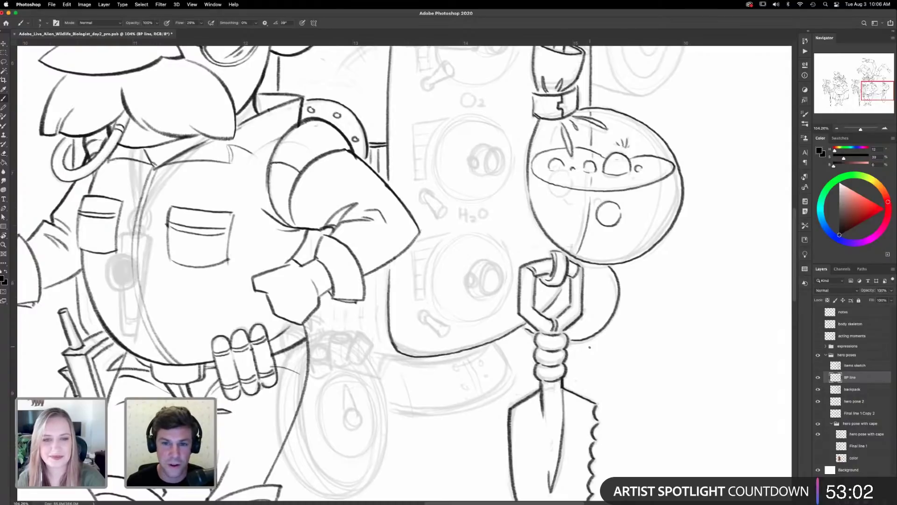
- Ink the rolled mat beside the backpack, with its spiral end, outer rim, long edges and the bumps above the pack
{"action": "scroll", "coordinate": [590, 348], "scroll_direction": "up", "scroll_amount": 10}
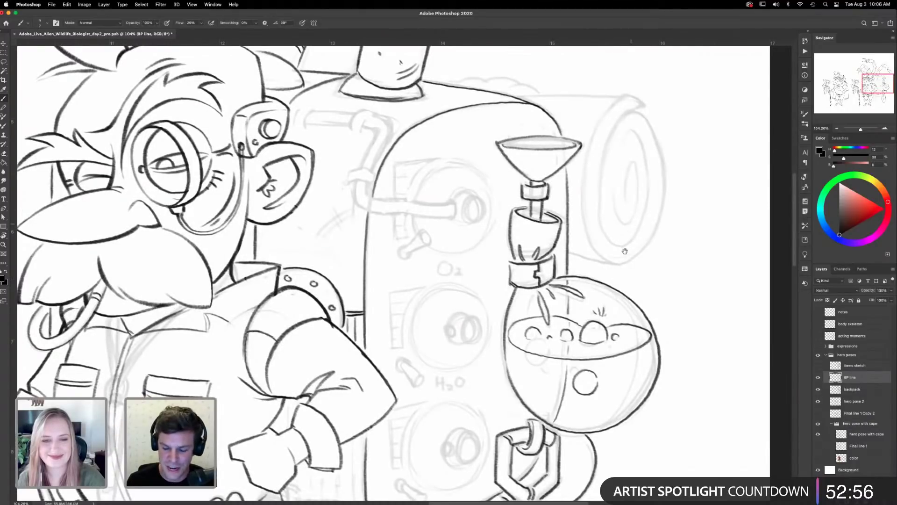
{"action": "scroll", "coordinate": [631, 226], "scroll_direction": "up", "scroll_amount": 4}
{"action": "mouse_move", "coordinate": [630, 166]}
{"action": "left_mouse_down"}
{"action": "mouse_move", "coordinate": [530, 158]}
{"action": "mouse_move", "coordinate": [504, 156]}
{"action": "mouse_move", "coordinate": [511, 147]}
{"action": "mouse_move", "coordinate": [494, 150]}
{"action": "mouse_move", "coordinate": [510, 146]}
{"action": "mouse_move", "coordinate": [494, 141]}
{"action": "mouse_move", "coordinate": [434, 142]}
{"action": "left_mouse_up"}
{"action": "mouse_move", "coordinate": [632, 167]}
{"action": "left_mouse_down"}
{"action": "mouse_move", "coordinate": [595, 200]}
{"action": "mouse_move", "coordinate": [585, 245]}
{"action": "mouse_move", "coordinate": [590, 288]}
{"action": "mouse_move", "coordinate": [606, 307]}
{"action": "mouse_move", "coordinate": [624, 299]}
{"action": "mouse_move", "coordinate": [637, 269]}
{"action": "mouse_move", "coordinate": [625, 191]}
{"action": "mouse_move", "coordinate": [614, 193]}
{"action": "mouse_move", "coordinate": [600, 237]}
{"action": "mouse_move", "coordinate": [613, 286]}
{"action": "mouse_move", "coordinate": [627, 248]}
{"action": "mouse_move", "coordinate": [619, 223]}
{"action": "mouse_move", "coordinate": [620, 256]}
{"action": "left_mouse_up"}
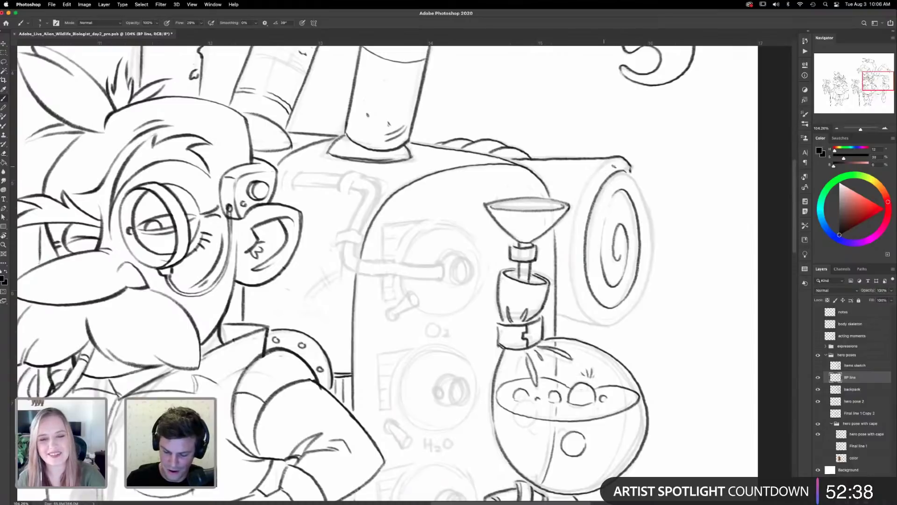
{"action": "mouse_move", "coordinate": [627, 173]}
{"action": "left_mouse_down"}
{"action": "mouse_move", "coordinate": [645, 205]}
{"action": "mouse_move", "coordinate": [650, 272]}
{"action": "mouse_move", "coordinate": [631, 310]}
{"action": "mouse_move", "coordinate": [604, 327]}
{"action": "mouse_move", "coordinate": [587, 317]}
{"action": "mouse_move", "coordinate": [569, 262]}
{"action": "mouse_move", "coordinate": [582, 189]}
{"action": "mouse_move", "coordinate": [603, 161]}
{"action": "left_mouse_up"}
{"action": "left_click_drag", "start_coordinate": [605, 328], "coordinate": [560, 315]}
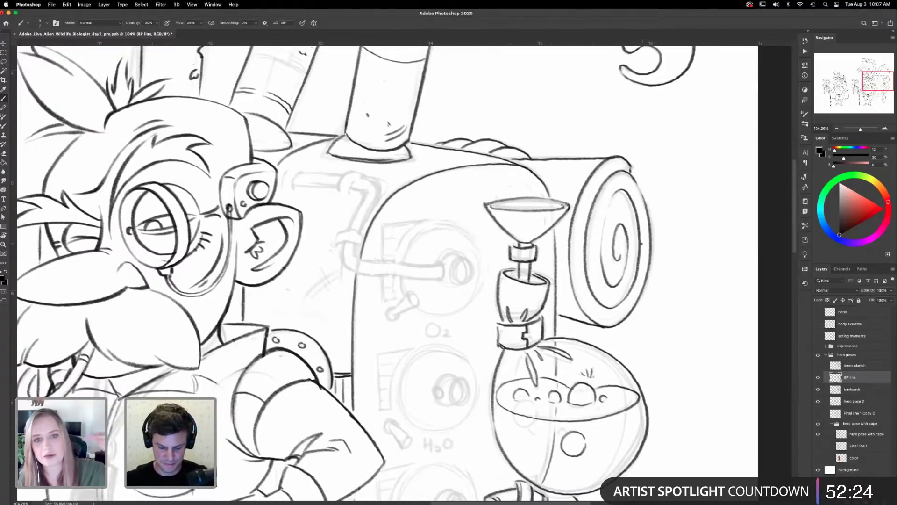
- Ink the backpack's side edge below the elbow and the short vertical lines under the cuff and inside the arm gap
{"action": "left_click_drag", "start_coordinate": [500, 457], "coordinate": [583, 295]}
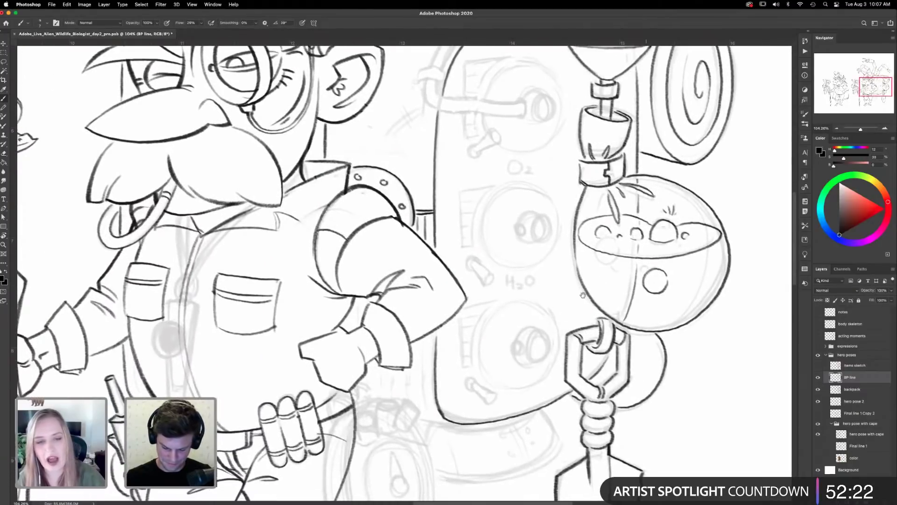
{"action": "scroll", "coordinate": [582, 295], "scroll_direction": "down", "scroll_amount": 6}
{"action": "scroll", "coordinate": [586, 326], "scroll_direction": "up", "scroll_amount": 2}
{"action": "scroll", "coordinate": [531, 338], "scroll_direction": "up", "scroll_amount": 3}
{"action": "left_click_drag", "start_coordinate": [490, 276], "coordinate": [498, 353]}
{"action": "mouse_move", "coordinate": [475, 310]}
{"action": "left_mouse_down"}
{"action": "mouse_move", "coordinate": [460, 332]}
{"action": "mouse_move", "coordinate": [449, 308]}
{"action": "mouse_move", "coordinate": [449, 330]}
{"action": "mouse_move", "coordinate": [433, 305]}
{"action": "left_mouse_up"}
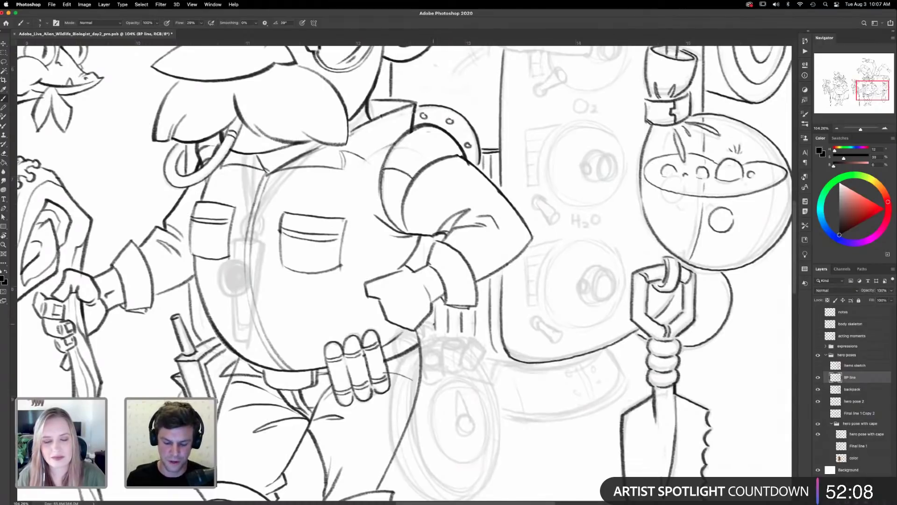
{"action": "left_click_drag", "start_coordinate": [423, 243], "coordinate": [415, 269]}
{"action": "scroll", "coordinate": [588, 275], "scroll_direction": "down", "scroll_amount": 3}
{"action": "scroll", "coordinate": [589, 275], "scroll_direction": "left", "scroll_amount": 1}
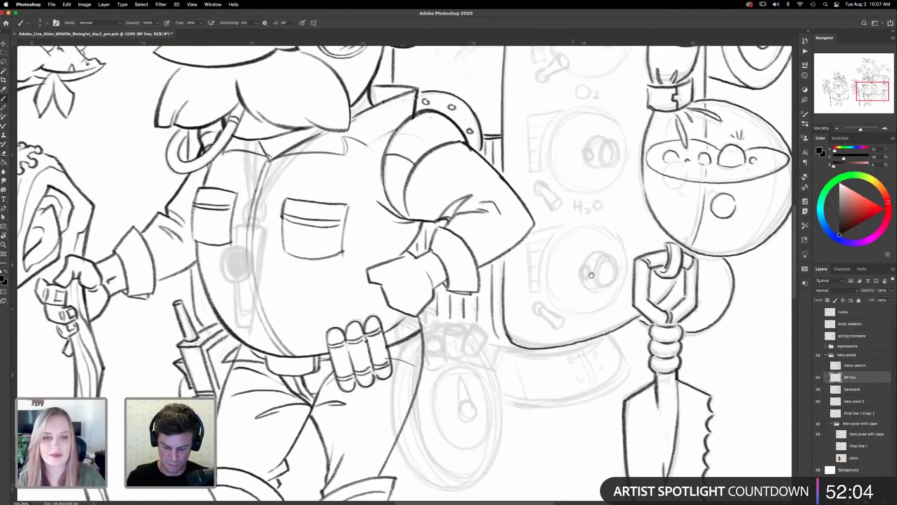
{"action": "scroll", "coordinate": [587, 282], "scroll_direction": "up", "scroll_amount": 1}
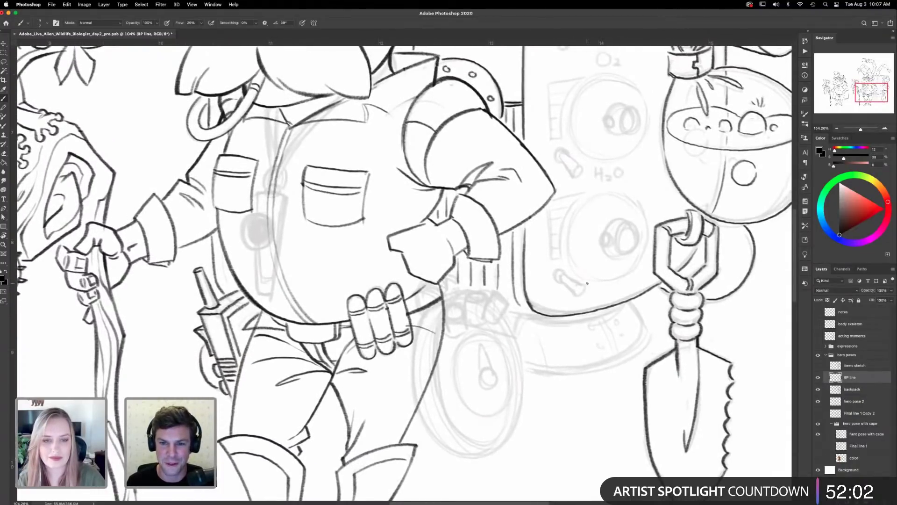
{"action": "scroll", "coordinate": [587, 282], "scroll_direction": "up", "scroll_amount": 6}
{"action": "scroll", "coordinate": [589, 295], "scroll_direction": "left", "scroll_amount": 2}
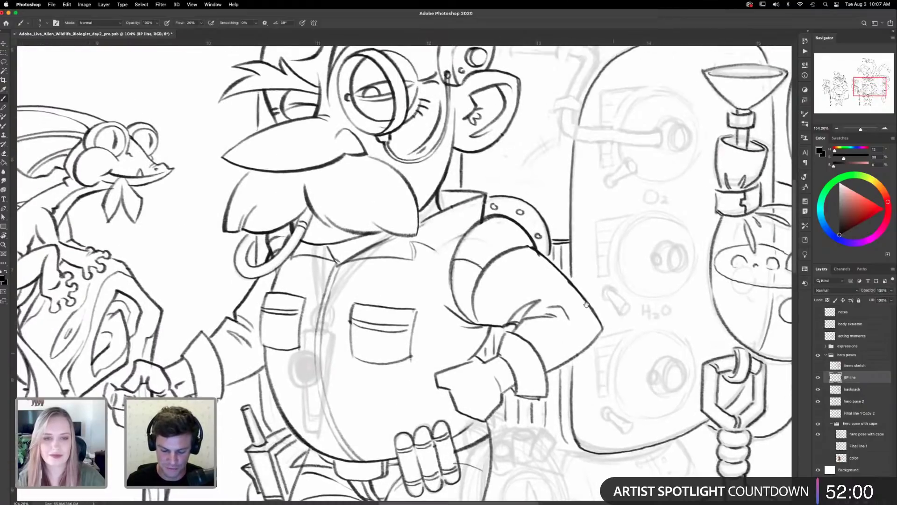
{"action": "scroll", "coordinate": [590, 308], "scroll_direction": "down", "scroll_amount": 3}
{"action": "scroll", "coordinate": [590, 308], "scroll_direction": "right", "scroll_amount": 1}
{"action": "key", "text": "e"}
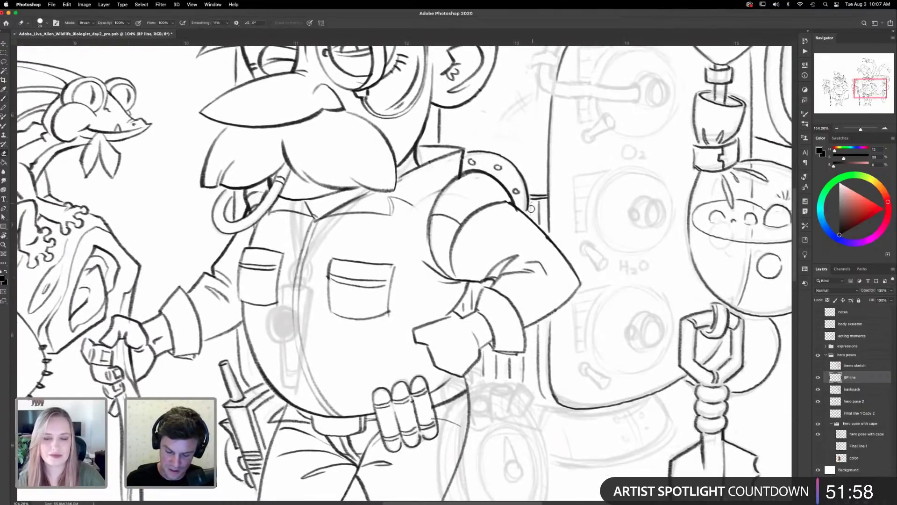
{"action": "key", "text": "b"}
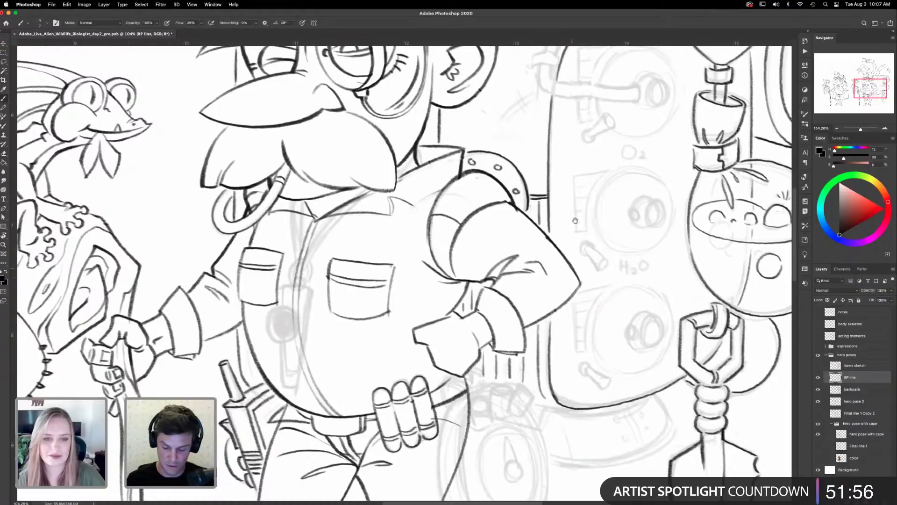
- Ink crossed scratch marks and small dents on the backpack's side between the ear and the gauge panel
{"action": "scroll", "coordinate": [572, 252], "scroll_direction": "up", "scroll_amount": 5}
{"action": "scroll", "coordinate": [572, 252], "scroll_direction": "right", "scroll_amount": 2}
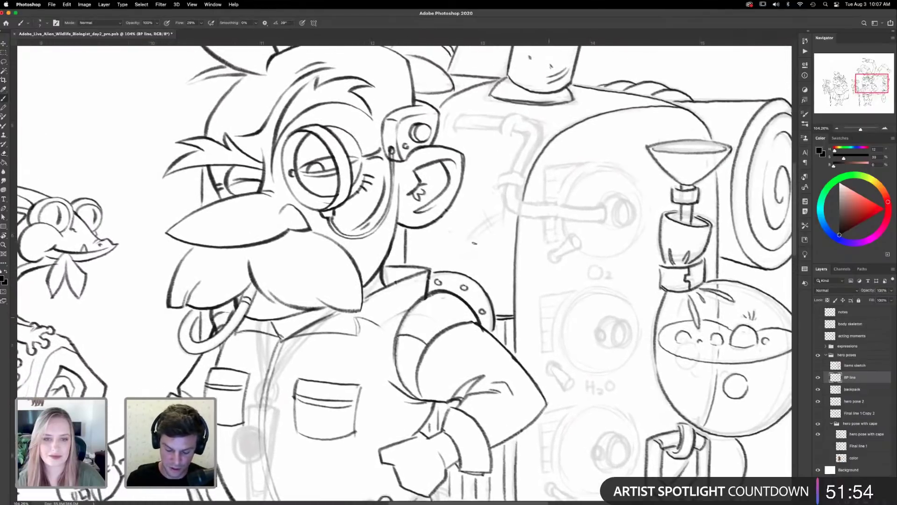
{"action": "left_click_drag", "start_coordinate": [474, 243], "coordinate": [472, 256]}
{"action": "mouse_move", "coordinate": [496, 229]}
{"action": "left_mouse_down"}
{"action": "mouse_move", "coordinate": [469, 253]}
{"action": "mouse_move", "coordinate": [496, 226]}
{"action": "mouse_move", "coordinate": [481, 225]}
{"action": "mouse_move", "coordinate": [491, 242]}
{"action": "left_mouse_up"}
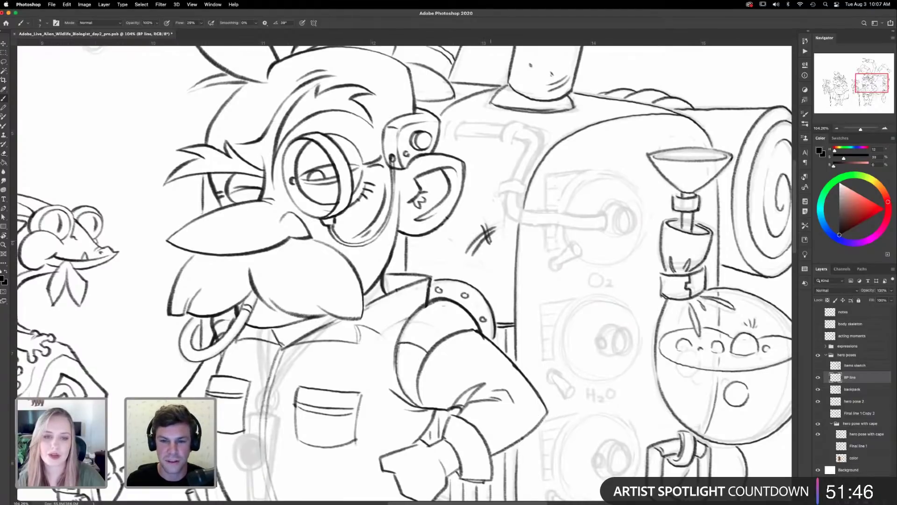
{"action": "left_click_drag", "start_coordinate": [502, 276], "coordinate": [505, 285]}
- Ink the upper pipe on the backpack, with its horizontal run, end collars and the bend curving down toward the gauge panel
{"action": "scroll", "coordinate": [548, 211], "scroll_direction": "up", "scroll_amount": 3}
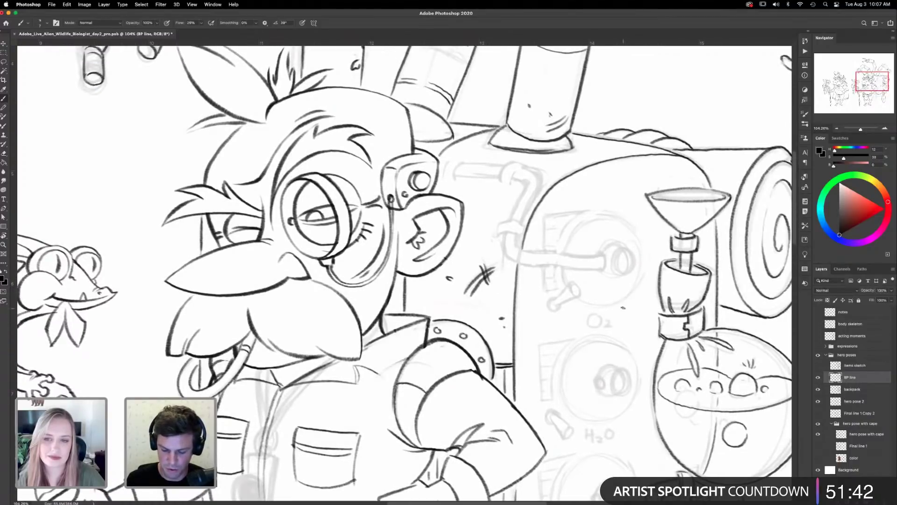
{"action": "mouse_move", "coordinate": [522, 215]}
{"action": "left_mouse_down"}
{"action": "mouse_move", "coordinate": [541, 180]}
{"action": "mouse_move", "coordinate": [523, 168]}
{"action": "mouse_move", "coordinate": [511, 178]}
{"action": "mouse_move", "coordinate": [529, 183]}
{"action": "mouse_move", "coordinate": [513, 219]}
{"action": "left_mouse_up"}
{"action": "left_click_drag", "start_coordinate": [484, 176], "coordinate": [457, 175]}
{"action": "left_click_drag", "start_coordinate": [534, 172], "coordinate": [456, 165]}
{"action": "left_click_drag", "start_coordinate": [521, 167], "coordinate": [501, 182]}
{"action": "mouse_move", "coordinate": [457, 164]}
{"action": "left_mouse_down"}
{"action": "mouse_move", "coordinate": [455, 178]}
{"action": "mouse_move", "coordinate": [441, 173]}
{"action": "left_mouse_up"}
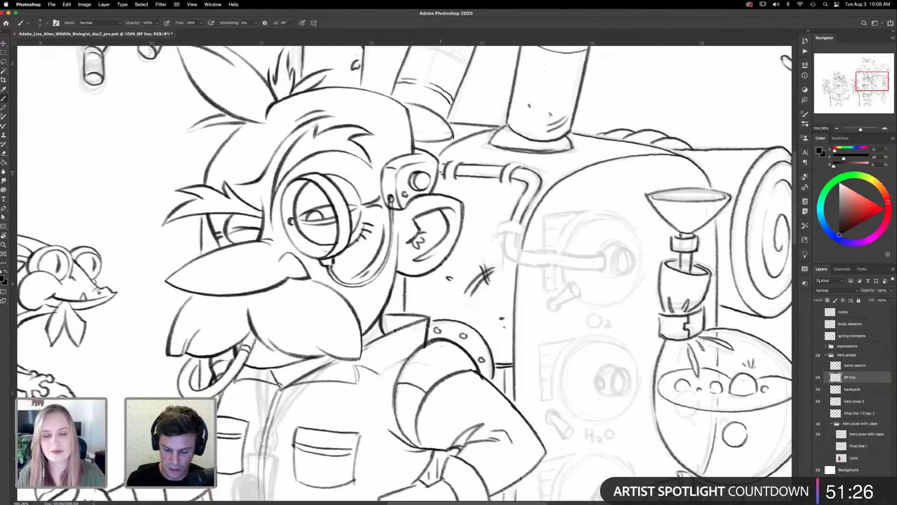
- Ink the collar at the lower end of the bent pipe and finish the fitting at its upper bend
{"action": "left_click_drag", "start_coordinate": [523, 229], "coordinate": [499, 223]}
{"action": "left_click_drag", "start_coordinate": [499, 185], "coordinate": [510, 181]}
{"action": "left_click_drag", "start_coordinate": [521, 174], "coordinate": [521, 166]}
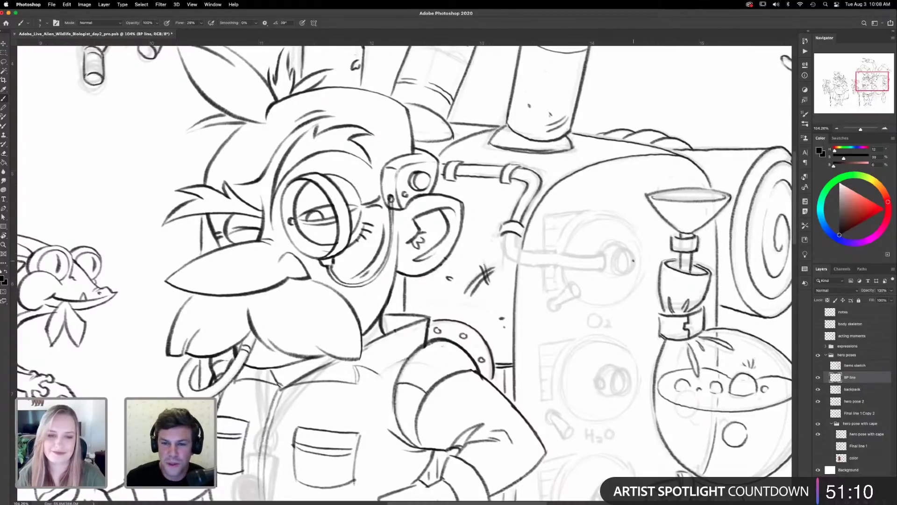
- Ink the circular outline of the gauge above the O2 label
{"action": "mouse_move", "coordinate": [565, 253]}
{"action": "left_mouse_down"}
{"action": "mouse_move", "coordinate": [580, 224]}
{"action": "mouse_move", "coordinate": [599, 215]}
{"action": "left_mouse_up"}
{"action": "mouse_move", "coordinate": [564, 268]}
{"action": "left_mouse_down"}
{"action": "mouse_move", "coordinate": [588, 303]}
{"action": "mouse_move", "coordinate": [580, 299]}
{"action": "mouse_move", "coordinate": [600, 306]}
{"action": "mouse_move", "coordinate": [637, 289]}
{"action": "mouse_move", "coordinate": [644, 252]}
{"action": "mouse_move", "coordinate": [604, 215]}
{"action": "left_mouse_up"}
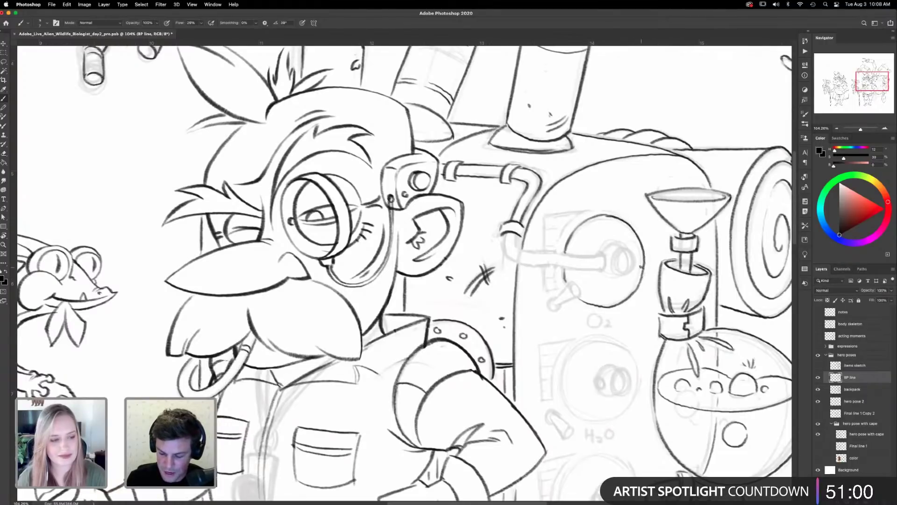
{"action": "mouse_move", "coordinate": [641, 276]}
{"action": "left_mouse_down"}
{"action": "mouse_move", "coordinate": [605, 306]}
{"action": "mouse_move", "coordinate": [579, 299]}
{"action": "left_mouse_up"}
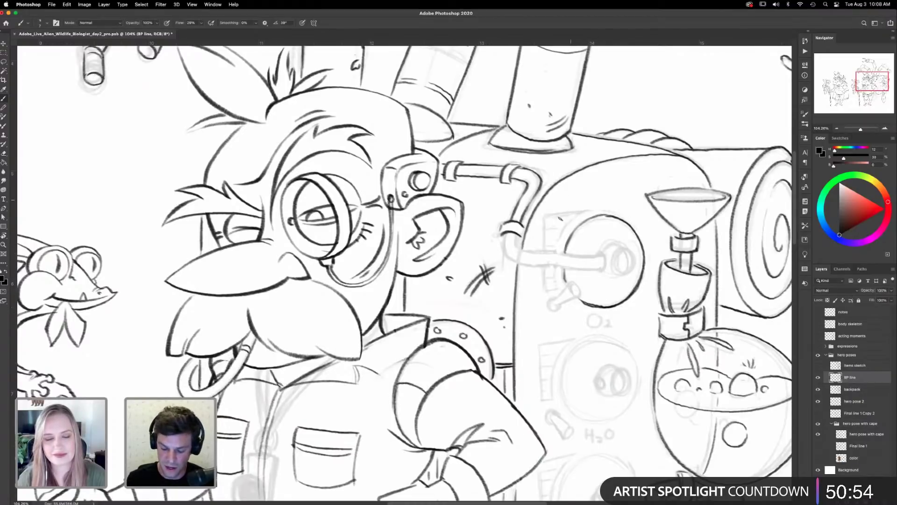
- Ink the O2 gauge's outer side rim and the rectangular scale beside it with its division lines
{"action": "left_click_drag", "start_coordinate": [557, 250], "coordinate": [576, 216]}
{"action": "mouse_move", "coordinate": [557, 268]}
{"action": "left_mouse_down"}
{"action": "mouse_move", "coordinate": [556, 287]}
{"action": "mouse_move", "coordinate": [543, 289]}
{"action": "left_mouse_up"}
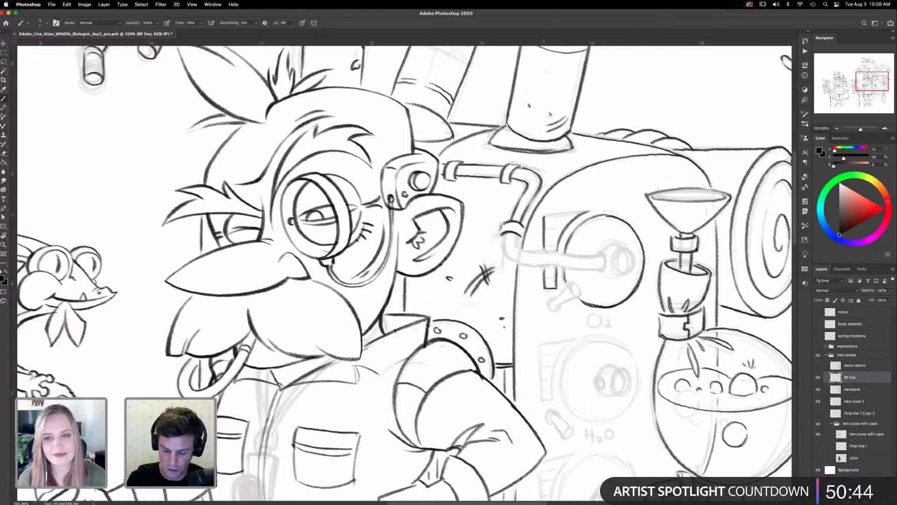
{"action": "mouse_move", "coordinate": [544, 251]}
{"action": "left_mouse_down"}
{"action": "mouse_move", "coordinate": [542, 217]}
{"action": "mouse_move", "coordinate": [589, 211]}
{"action": "left_mouse_up"}
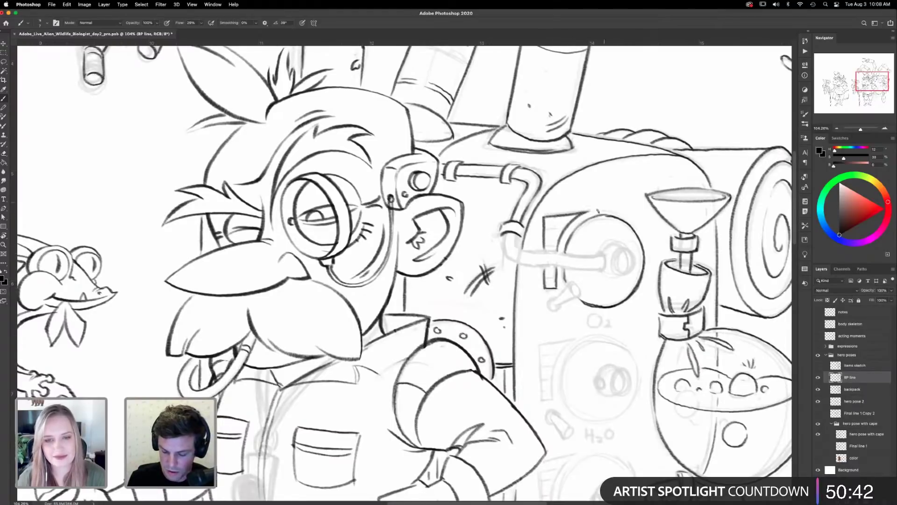
{"action": "left_click_drag", "start_coordinate": [545, 244], "coordinate": [557, 244]}
{"action": "left_click_drag", "start_coordinate": [545, 275], "coordinate": [558, 274]}
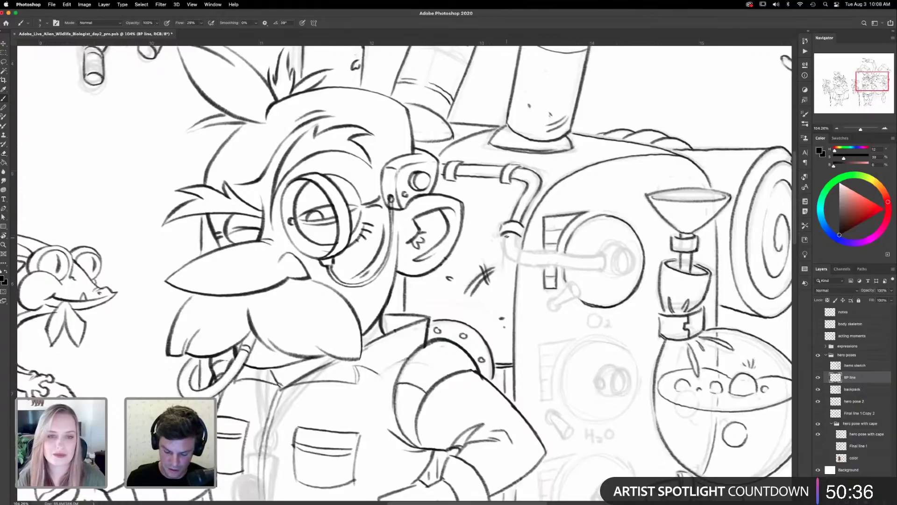
- Ink the lower pipe section from the collar around the bend to its rounded end inside the O2 gauge
{"action": "left_click_drag", "start_coordinate": [506, 234], "coordinate": [513, 260]}
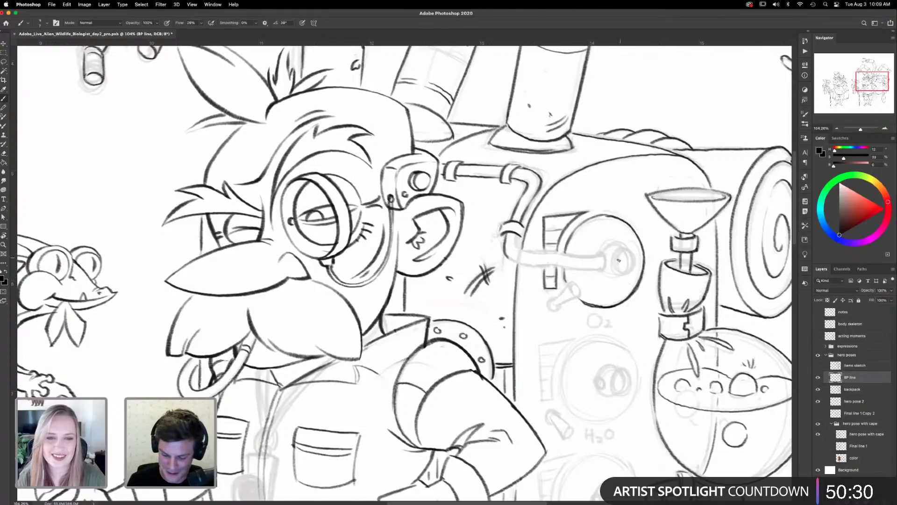
{"action": "left_click_drag", "start_coordinate": [604, 267], "coordinate": [510, 260]}
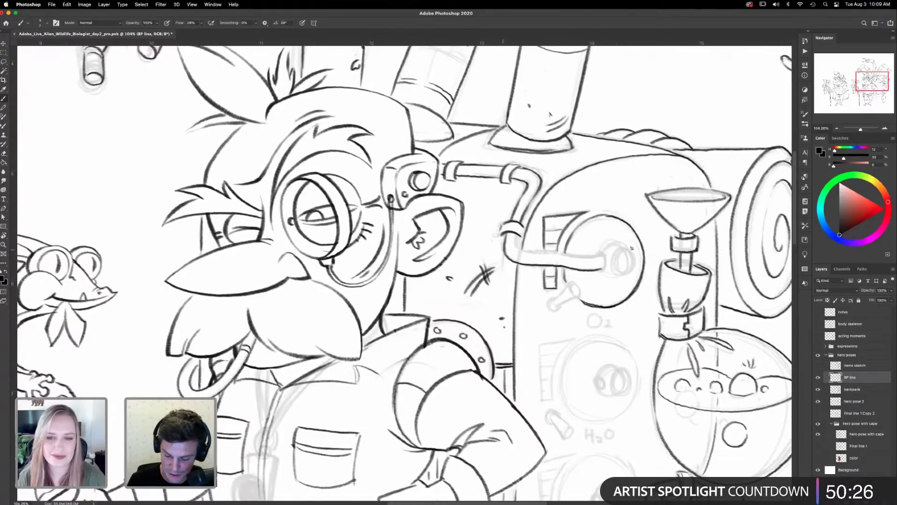
{"action": "mouse_move", "coordinate": [601, 255]}
{"action": "left_mouse_down"}
{"action": "mouse_move", "coordinate": [608, 269]}
{"action": "mouse_move", "coordinate": [516, 250]}
{"action": "mouse_move", "coordinate": [514, 239]}
{"action": "left_mouse_up"}
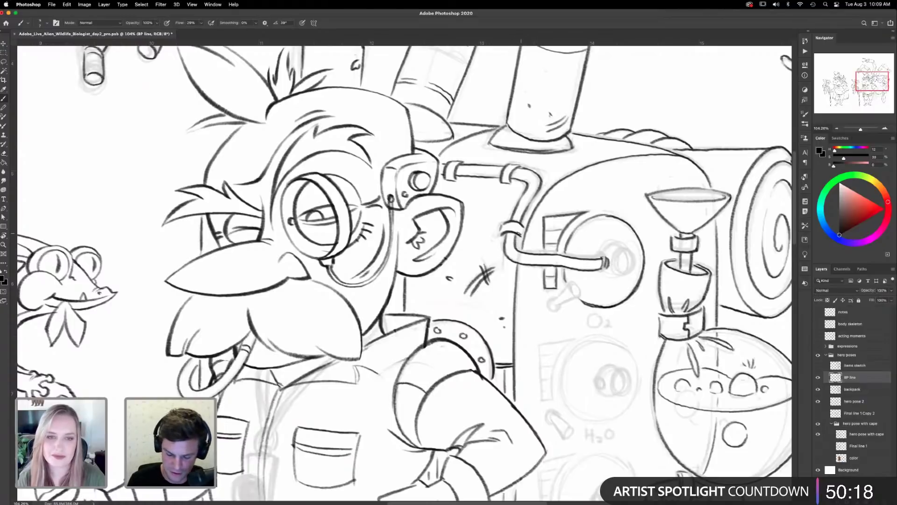
{"action": "left_click_drag", "start_coordinate": [524, 228], "coordinate": [521, 236]}
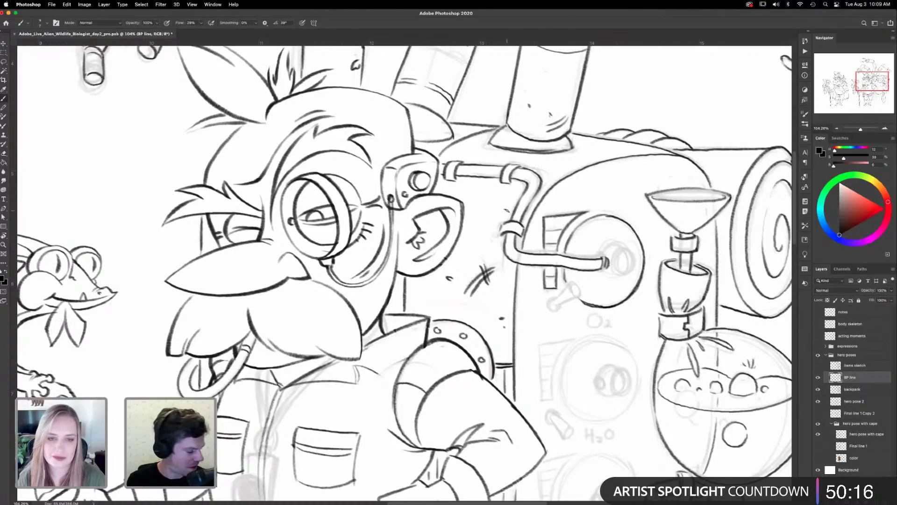
- Ink the ragged outline and small specks on the backpack's side just above the shoulder pad
{"action": "left_click_drag", "start_coordinate": [535, 266], "coordinate": [542, 259]}
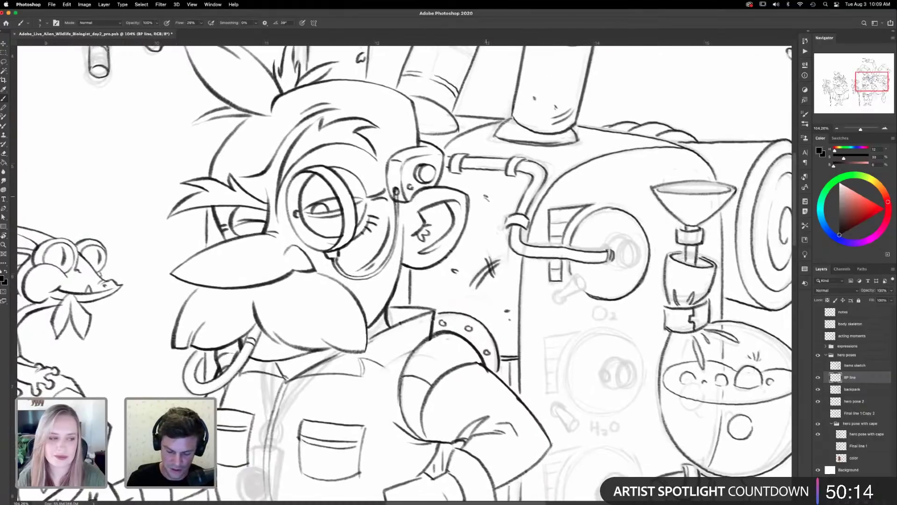
{"action": "left_click", "coordinate": [510, 319]}
{"action": "left_click", "coordinate": [499, 317]}
{"action": "mouse_move", "coordinate": [482, 321]}
{"action": "left_mouse_down"}
{"action": "mouse_move", "coordinate": [493, 306]}
{"action": "mouse_move", "coordinate": [410, 288]}
{"action": "left_mouse_up"}
- Ink the curved gauge plates beside the middle and lowest dials on the backpack
{"action": "left_click_drag", "start_coordinate": [569, 268], "coordinate": [569, 214]}
{"action": "left_click_drag", "start_coordinate": [590, 363], "coordinate": [594, 266]}
{"action": "mouse_move", "coordinate": [544, 208]}
{"action": "left_mouse_down"}
{"action": "mouse_move", "coordinate": [515, 274]}
{"action": "mouse_move", "coordinate": [511, 237]}
{"action": "mouse_move", "coordinate": [502, 236]}
{"action": "mouse_move", "coordinate": [507, 274]}
{"action": "left_mouse_up"}
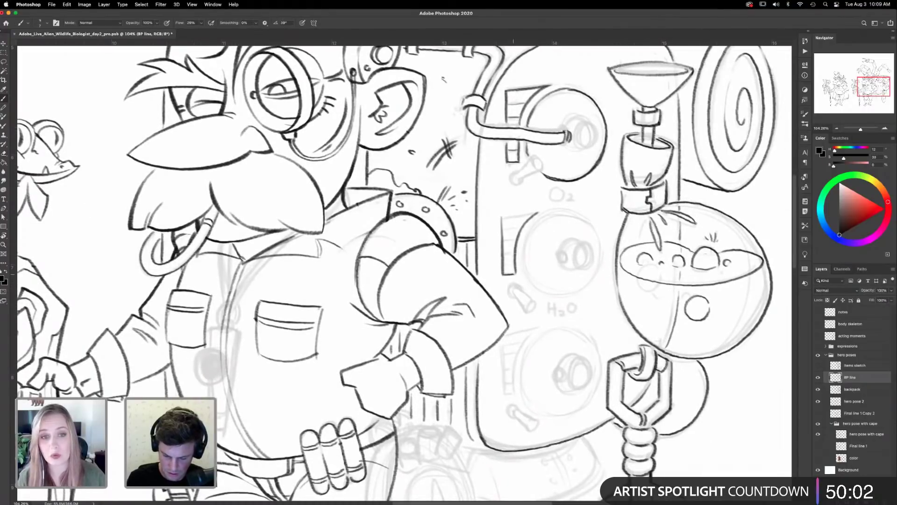
{"action": "left_click_drag", "start_coordinate": [503, 217], "coordinate": [539, 212]}
{"action": "mouse_move", "coordinate": [568, 321]}
{"action": "left_mouse_down"}
{"action": "mouse_move", "coordinate": [556, 228]}
{"action": "mouse_move", "coordinate": [507, 266]}
{"action": "mouse_move", "coordinate": [502, 304]}
{"action": "left_mouse_up"}
{"action": "left_click_drag", "start_coordinate": [491, 256], "coordinate": [490, 304]}
{"action": "left_click_drag", "start_coordinate": [507, 242], "coordinate": [527, 239]}
{"action": "left_click_drag", "start_coordinate": [565, 325], "coordinate": [575, 268]}
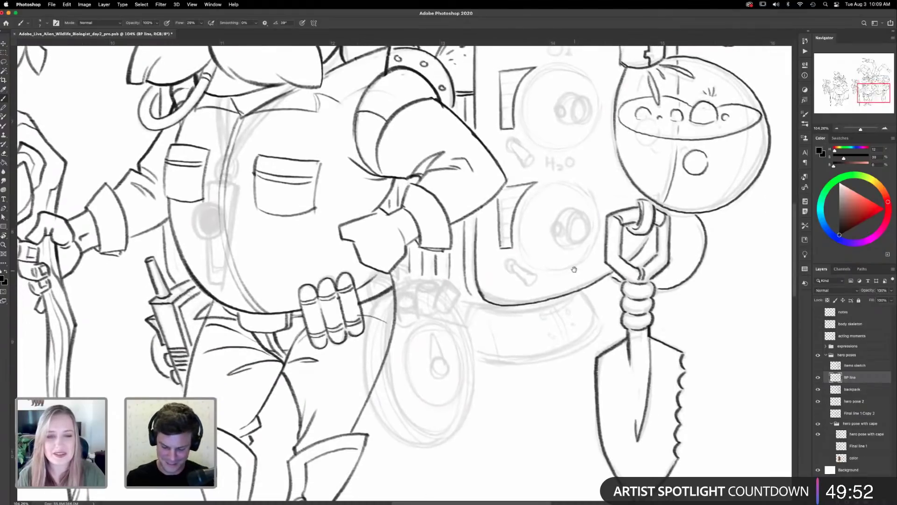
- Ink the small lever below the backpack's top dial and the knob at that dial's centre
{"action": "left_click_drag", "start_coordinate": [530, 356], "coordinate": [510, 468]}
{"action": "left_click_drag", "start_coordinate": [523, 296], "coordinate": [523, 378]}
{"action": "mouse_move", "coordinate": [492, 226]}
{"action": "left_mouse_down"}
{"action": "mouse_move", "coordinate": [518, 212]}
{"action": "mouse_move", "coordinate": [514, 206]}
{"action": "mouse_move", "coordinate": [495, 233]}
{"action": "left_mouse_up"}
{"action": "left_click_drag", "start_coordinate": [549, 378], "coordinate": [535, 407]}
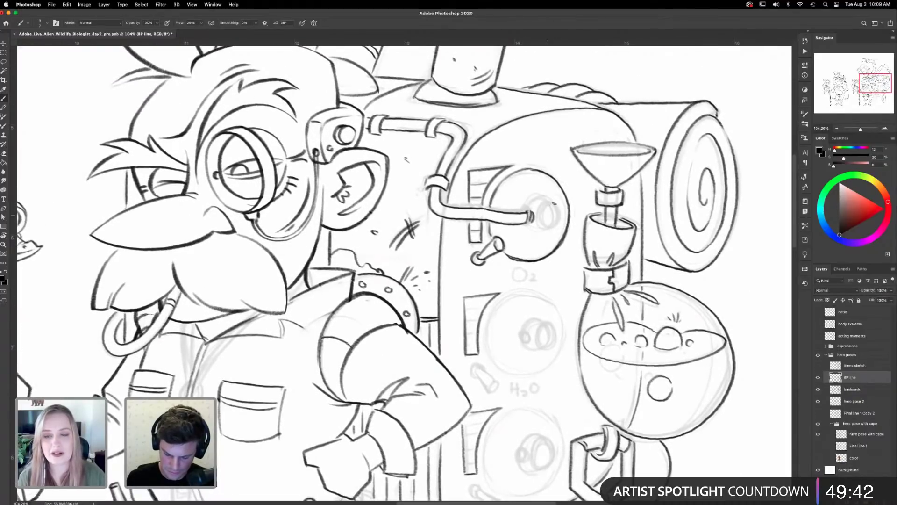
{"action": "mouse_move", "coordinate": [541, 222]}
{"action": "left_mouse_down"}
{"action": "mouse_move", "coordinate": [556, 220]}
{"action": "mouse_move", "coordinate": [555, 201]}
{"action": "mouse_move", "coordinate": [527, 207]}
{"action": "mouse_move", "coordinate": [537, 227]}
{"action": "mouse_move", "coordinate": [597, 189]}
{"action": "left_mouse_up"}
- Ink the small levers below the gauge plates of the middle and lowest dials
{"action": "scroll", "coordinate": [597, 188], "scroll_direction": "down", "scroll_amount": 5}
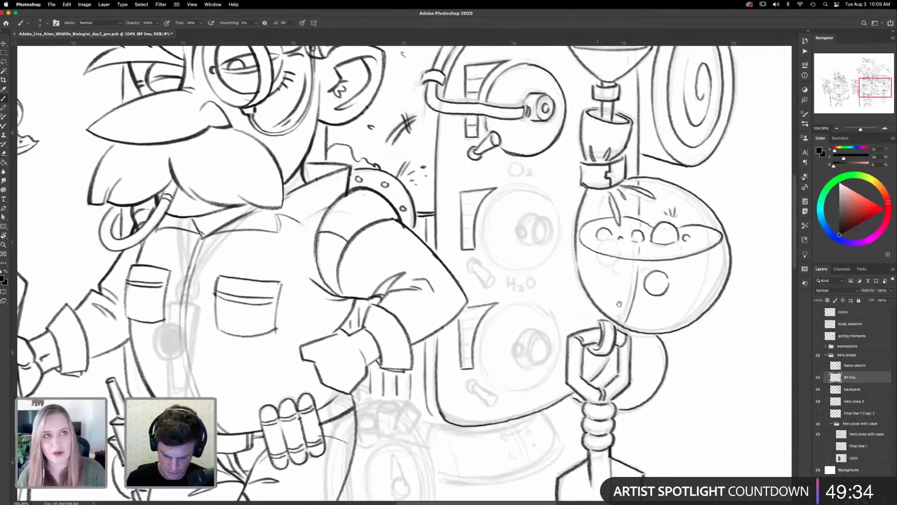
{"action": "scroll", "coordinate": [605, 335], "scroll_direction": "up", "scroll_amount": 3}
{"action": "mouse_move", "coordinate": [496, 280]}
{"action": "left_mouse_down"}
{"action": "mouse_move", "coordinate": [480, 282]}
{"action": "mouse_move", "coordinate": [503, 304]}
{"action": "mouse_move", "coordinate": [507, 295]}
{"action": "left_mouse_up"}
{"action": "left_click_drag", "start_coordinate": [489, 280], "coordinate": [502, 290]}
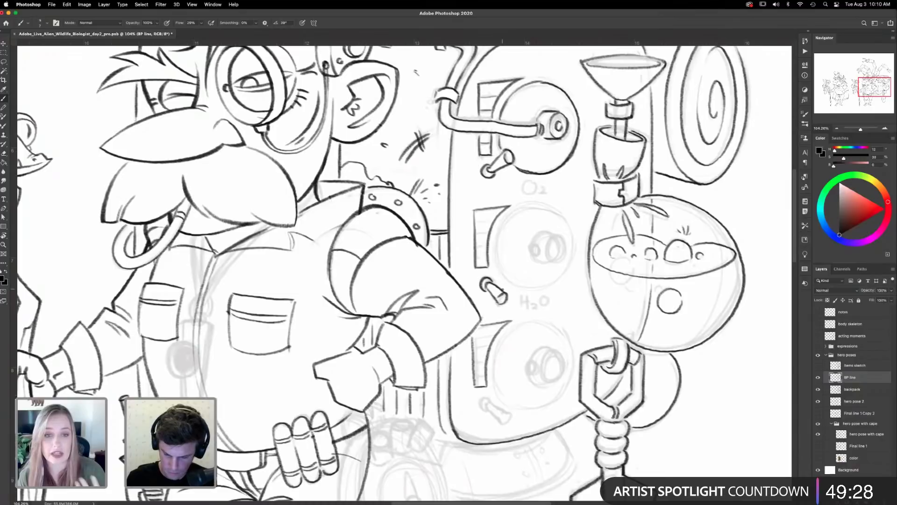
{"action": "scroll", "coordinate": [494, 324], "scroll_direction": "down", "scroll_amount": 4}
{"action": "mouse_move", "coordinate": [494, 324]}
{"action": "left_mouse_down"}
{"action": "mouse_move", "coordinate": [486, 322]}
{"action": "mouse_move", "coordinate": [490, 337]}
{"action": "mouse_move", "coordinate": [507, 344]}
{"action": "mouse_move", "coordinate": [502, 332]}
{"action": "left_mouse_up"}
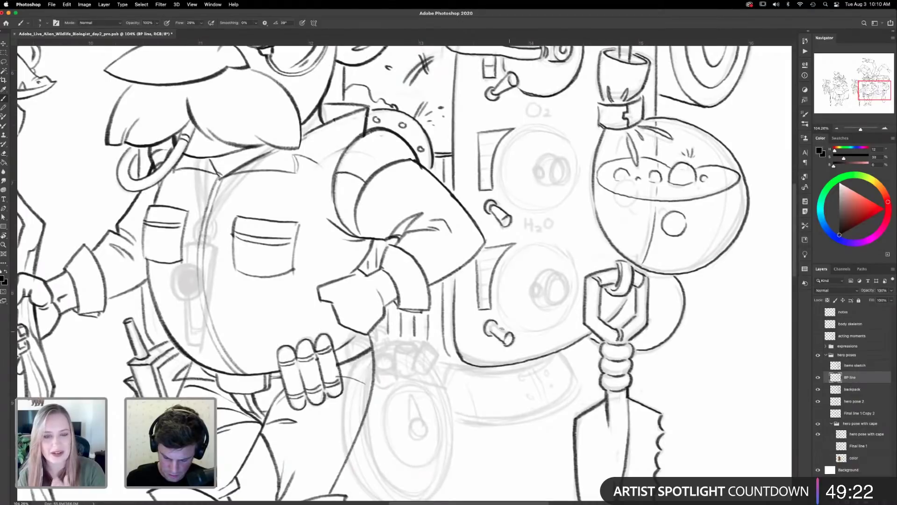
- Ink the middle dial's circular outline and the cylindrical knob at its centre
{"action": "scroll", "coordinate": [576, 294], "scroll_direction": "up", "scroll_amount": 5}
{"action": "scroll", "coordinate": [578, 335], "scroll_direction": "up", "scroll_amount": 3}
{"action": "scroll", "coordinate": [584, 304], "scroll_direction": "up", "scroll_amount": 4}
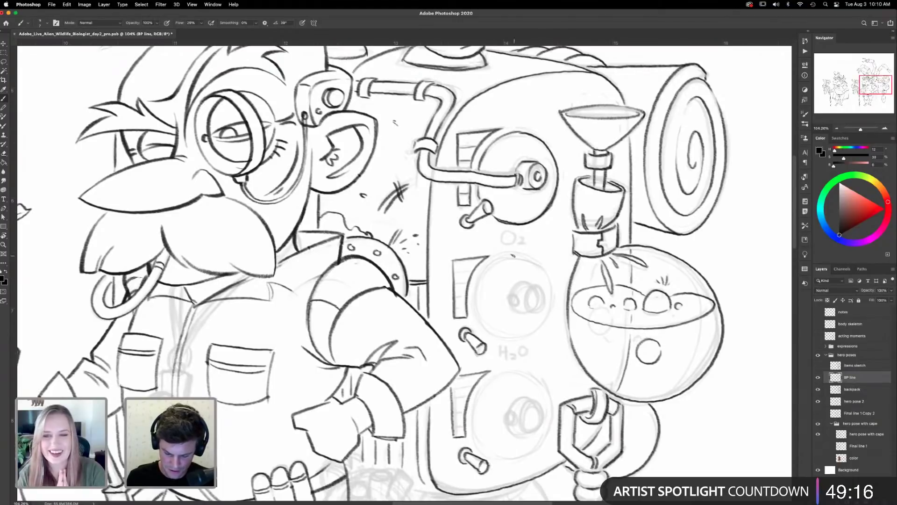
{"action": "mouse_move", "coordinate": [518, 255]}
{"action": "left_mouse_down"}
{"action": "mouse_move", "coordinate": [500, 257]}
{"action": "mouse_move", "coordinate": [478, 279]}
{"action": "mouse_move", "coordinate": [476, 313]}
{"action": "mouse_move", "coordinate": [502, 336]}
{"action": "mouse_move", "coordinate": [536, 329]}
{"action": "mouse_move", "coordinate": [552, 304]}
{"action": "mouse_move", "coordinate": [550, 276]}
{"action": "mouse_move", "coordinate": [533, 259]}
{"action": "mouse_move", "coordinate": [488, 264]}
{"action": "mouse_move", "coordinate": [476, 290]}
{"action": "left_mouse_up"}
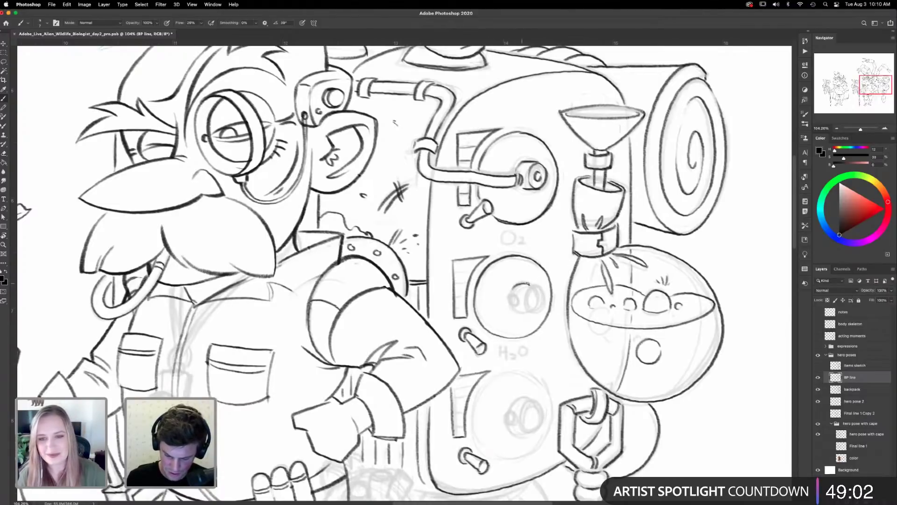
{"action": "mouse_move", "coordinate": [540, 291]}
{"action": "left_mouse_down"}
{"action": "mouse_move", "coordinate": [532, 288]}
{"action": "mouse_move", "coordinate": [525, 306]}
{"action": "mouse_move", "coordinate": [542, 306]}
{"action": "mouse_move", "coordinate": [527, 289]}
{"action": "mouse_move", "coordinate": [523, 311]}
{"action": "mouse_move", "coordinate": [513, 290]}
{"action": "mouse_move", "coordinate": [513, 311]}
{"action": "mouse_move", "coordinate": [541, 291]}
{"action": "left_mouse_up"}
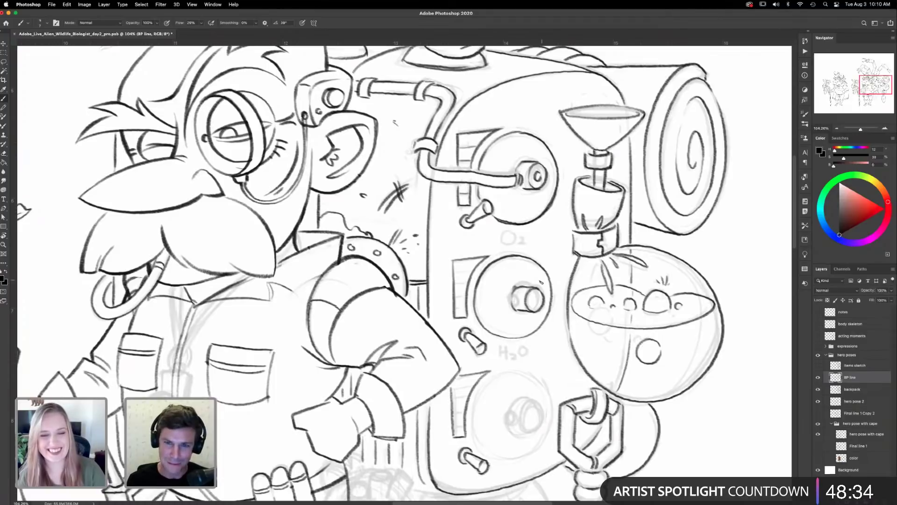
{"action": "left_click_drag", "start_coordinate": [535, 294], "coordinate": [536, 305]}
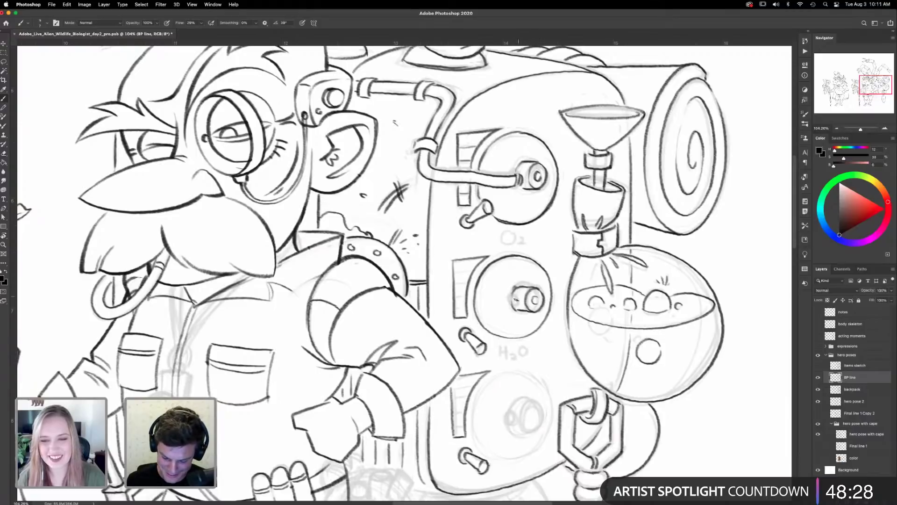
{"action": "left_click_drag", "start_coordinate": [518, 294], "coordinate": [519, 304]}
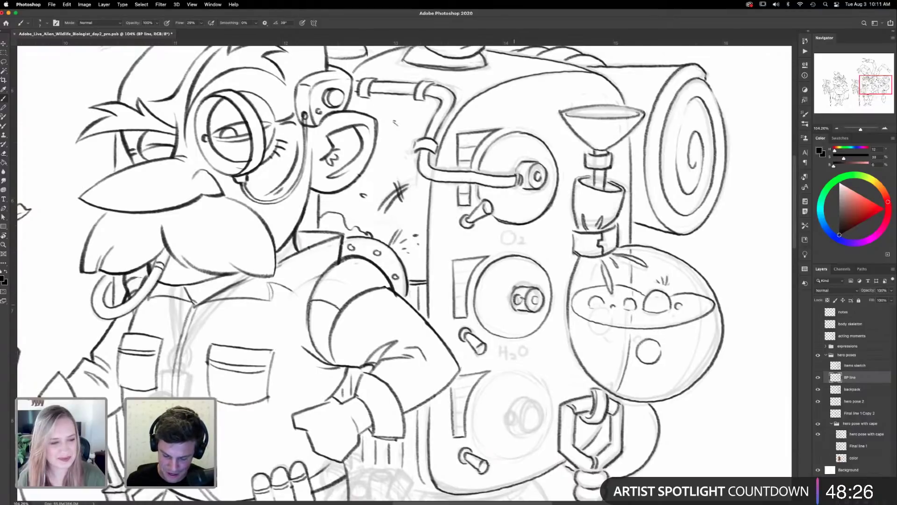
{"action": "left_click_drag", "start_coordinate": [514, 289], "coordinate": [510, 308]}
{"action": "left_click_drag", "start_coordinate": [593, 306], "coordinate": [596, 312]}
{"action": "left_click_drag", "start_coordinate": [534, 295], "coordinate": [540, 300]}
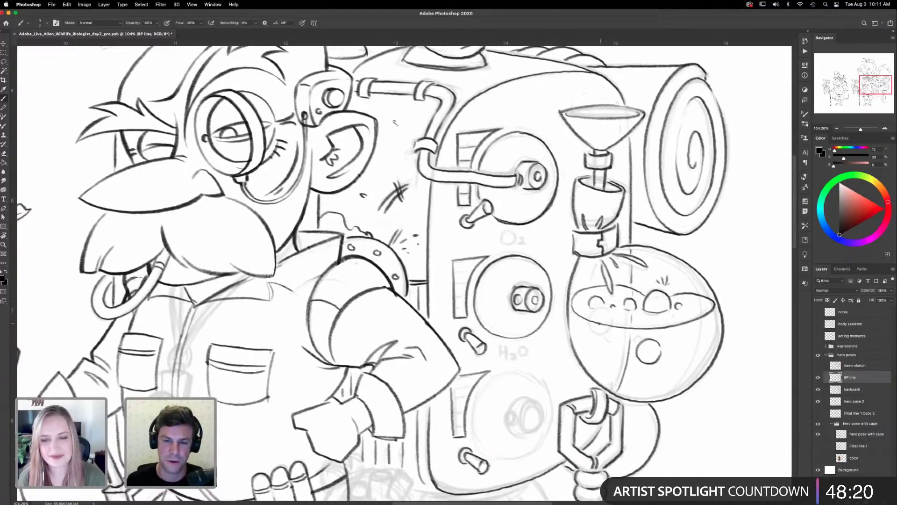
- Ink the lowest dial's circle, redoing its unsatisfactory right side, and add the cylindrical knob at its centre
{"action": "scroll", "coordinate": [559, 278], "scroll_direction": "down", "scroll_amount": 3}
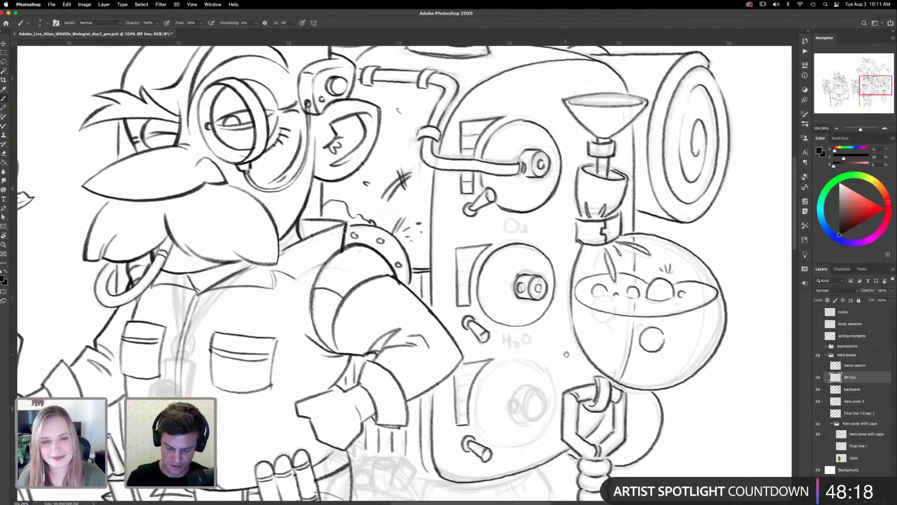
{"action": "scroll", "coordinate": [563, 341], "scroll_direction": "down", "scroll_amount": 4}
{"action": "scroll", "coordinate": [559, 320], "scroll_direction": "down", "scroll_amount": 2}
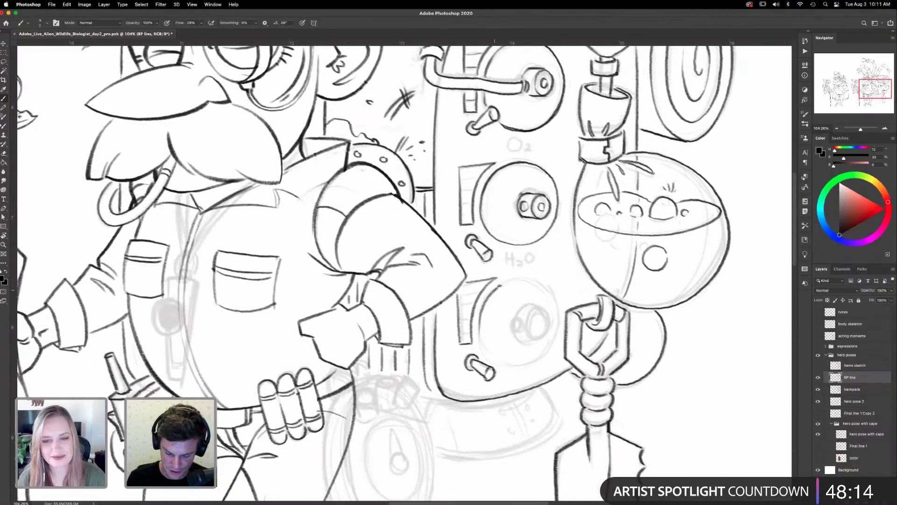
{"action": "mouse_move", "coordinate": [478, 322]}
{"action": "left_mouse_down"}
{"action": "mouse_move", "coordinate": [492, 356]}
{"action": "mouse_move", "coordinate": [508, 364]}
{"action": "mouse_move", "coordinate": [536, 363]}
{"action": "mouse_move", "coordinate": [555, 334]}
{"action": "left_mouse_up"}
{"action": "mouse_move", "coordinate": [557, 311]}
{"action": "left_mouse_down"}
{"action": "mouse_move", "coordinate": [556, 336]}
{"action": "mouse_move", "coordinate": [557, 306]}
{"action": "mouse_move", "coordinate": [543, 285]}
{"action": "mouse_move", "coordinate": [519, 279]}
{"action": "left_mouse_up"}
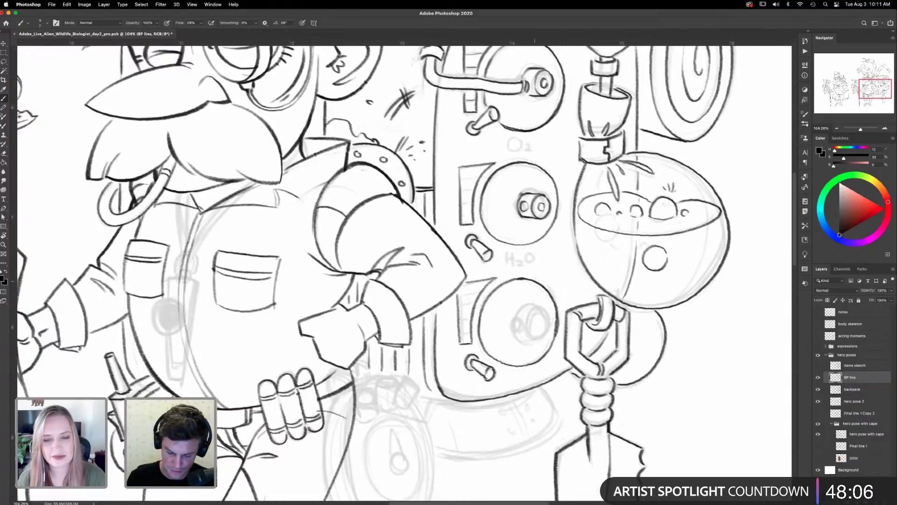
{"action": "mouse_move", "coordinate": [557, 327]}
{"action": "left_mouse_down"}
{"action": "mouse_move", "coordinate": [545, 353]}
{"action": "mouse_move", "coordinate": [516, 368]}
{"action": "mouse_move", "coordinate": [484, 351]}
{"action": "left_mouse_up"}
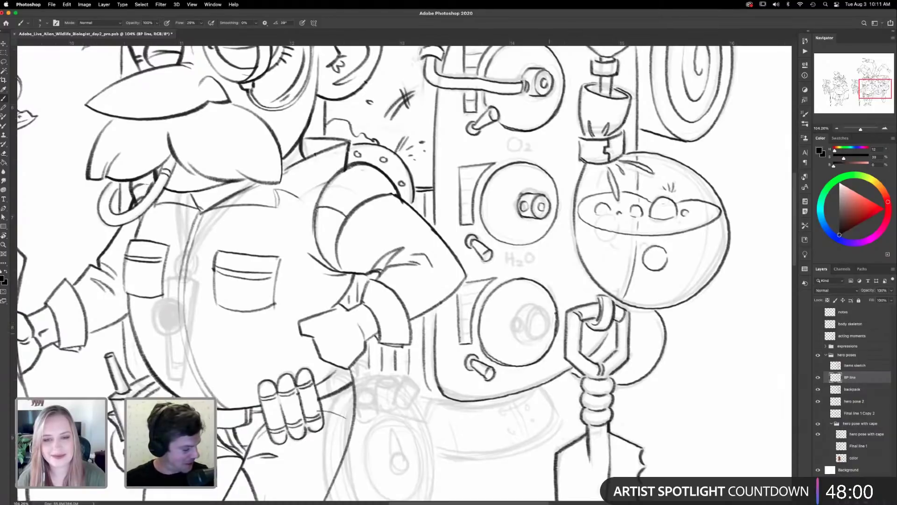
{"action": "key", "text": "super+z"}
{"action": "key", "text": "super+z"}
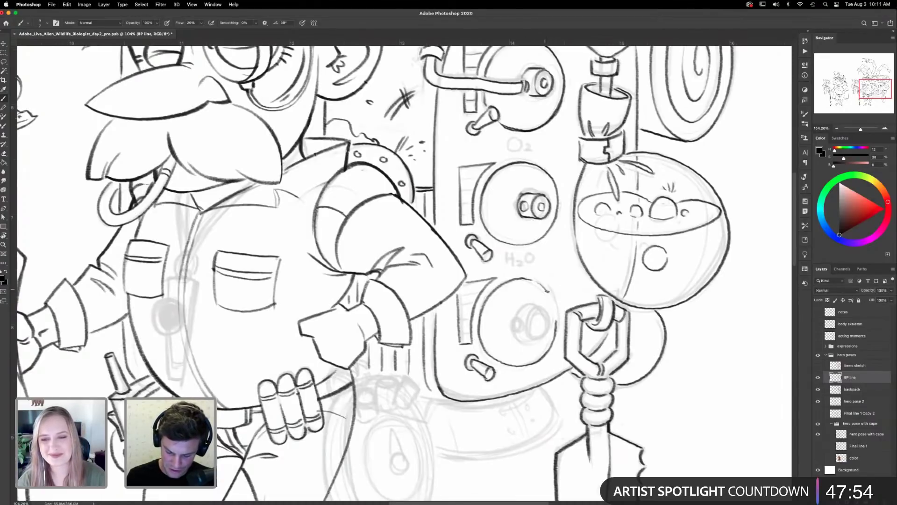
{"action": "mouse_move", "coordinate": [549, 293]}
{"action": "left_mouse_down"}
{"action": "mouse_move", "coordinate": [555, 314]}
{"action": "mouse_move", "coordinate": [545, 289]}
{"action": "mouse_move", "coordinate": [555, 340]}
{"action": "mouse_move", "coordinate": [536, 353]}
{"action": "mouse_move", "coordinate": [549, 341]}
{"action": "mouse_move", "coordinate": [481, 340]}
{"action": "left_mouse_up"}
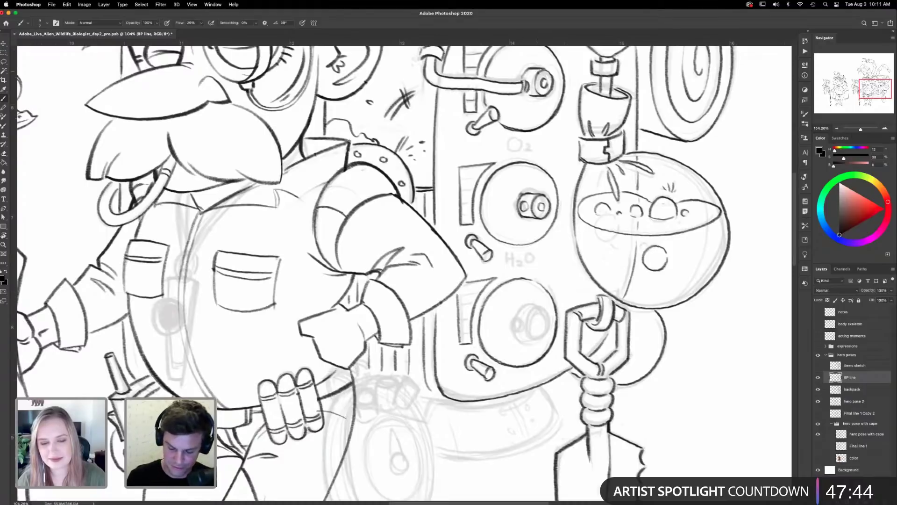
{"action": "mouse_move", "coordinate": [536, 312]}
{"action": "left_mouse_down"}
{"action": "mouse_move", "coordinate": [535, 336]}
{"action": "mouse_move", "coordinate": [543, 311]}
{"action": "mouse_move", "coordinate": [543, 325]}
{"action": "mouse_move", "coordinate": [516, 315]}
{"action": "mouse_move", "coordinate": [525, 336]}
{"action": "mouse_move", "coordinate": [514, 334]}
{"action": "mouse_move", "coordinate": [518, 322]}
{"action": "mouse_move", "coordinate": [516, 334]}
{"action": "mouse_move", "coordinate": [539, 328]}
{"action": "left_mouse_up"}
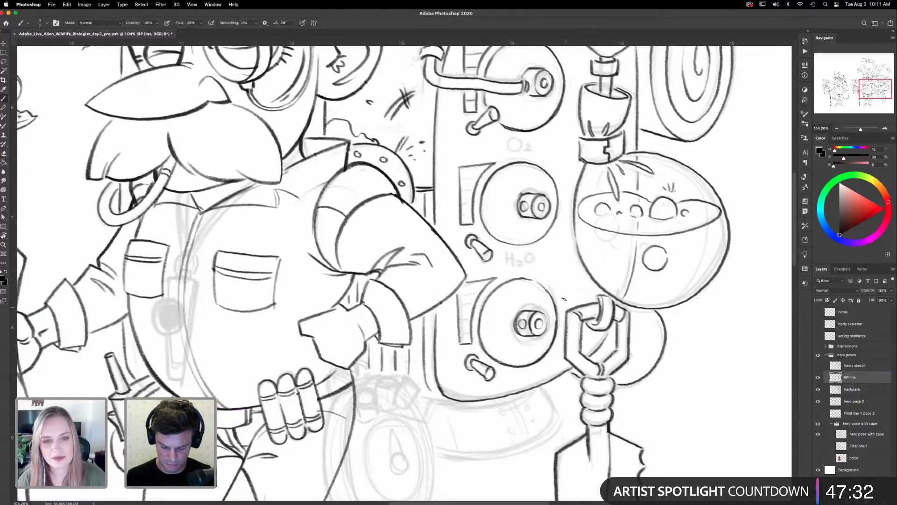
{"action": "mouse_move", "coordinate": [589, 273]}
{"action": "left_mouse_down"}
{"action": "mouse_move", "coordinate": [605, 229]}
{"action": "mouse_move", "coordinate": [592, 290]}
{"action": "left_mouse_up"}
- Ink the short tick marks across the gauge plates beside the backpack dials
{"action": "scroll", "coordinate": [592, 289], "scroll_direction": "down", "scroll_amount": 3}
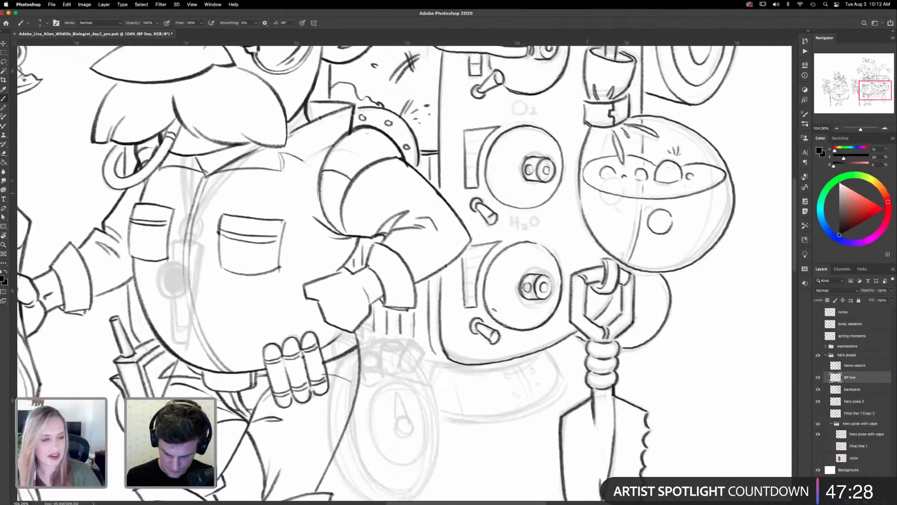
{"action": "mouse_move", "coordinate": [494, 310]}
{"action": "left_mouse_down"}
{"action": "mouse_move", "coordinate": [522, 323]}
{"action": "mouse_move", "coordinate": [502, 310]}
{"action": "left_mouse_up"}
{"action": "left_click_drag", "start_coordinate": [491, 296], "coordinate": [503, 297]}
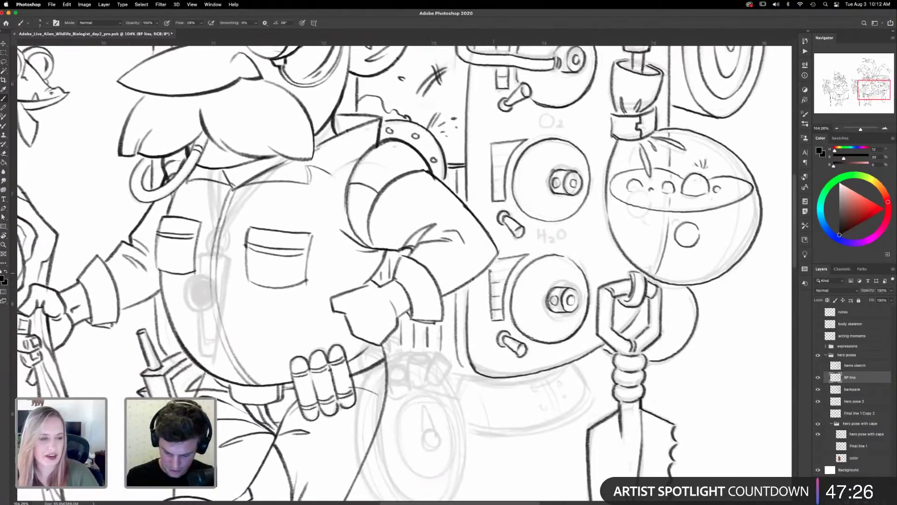
{"action": "scroll", "coordinate": [495, 271], "scroll_direction": "up", "scroll_amount": 5}
{"action": "scroll", "coordinate": [495, 270], "scroll_direction": "right", "scroll_amount": 2}
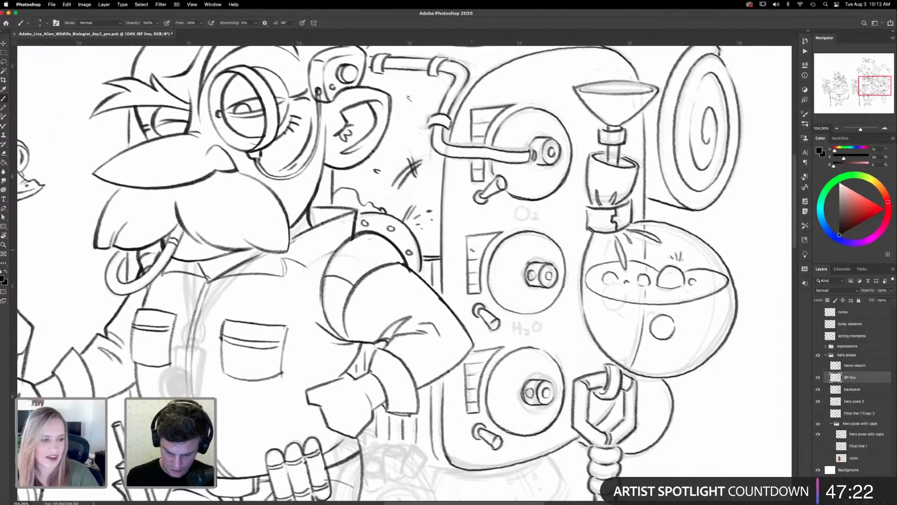
{"action": "scroll", "coordinate": [578, 237], "scroll_direction": "up", "scroll_amount": 5}
{"action": "scroll", "coordinate": [578, 237], "scroll_direction": "down", "scroll_amount": 6}
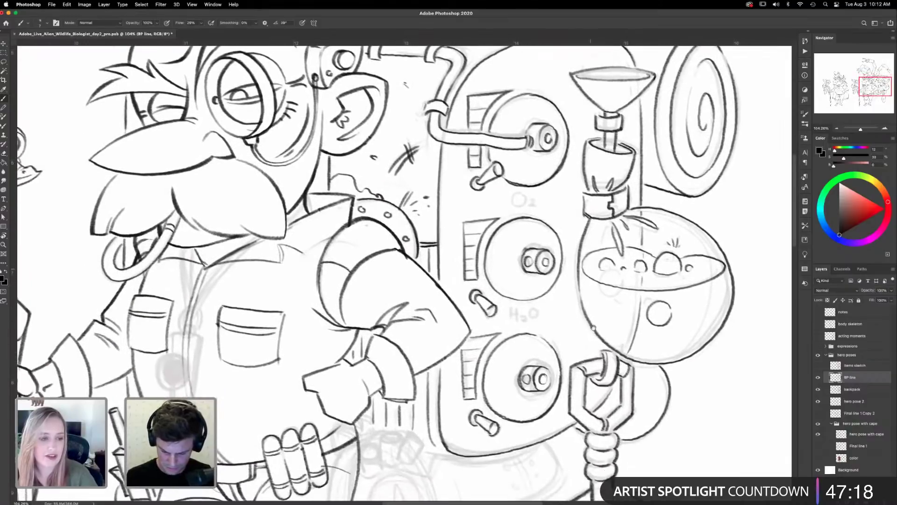
- Letter O2 below the top dial and H2O below the middle dial in dark line
{"action": "scroll", "coordinate": [591, 324], "scroll_direction": "up", "scroll_amount": 3}
{"action": "mouse_move", "coordinate": [518, 252]}
{"action": "left_mouse_down"}
{"action": "mouse_move", "coordinate": [545, 259]}
{"action": "mouse_move", "coordinate": [521, 293]}
{"action": "mouse_move", "coordinate": [529, 285]}
{"action": "mouse_move", "coordinate": [541, 296]}
{"action": "mouse_move", "coordinate": [548, 281]}
{"action": "left_mouse_up"}
{"action": "scroll", "coordinate": [532, 271], "scroll_direction": "down", "scroll_amount": 5}
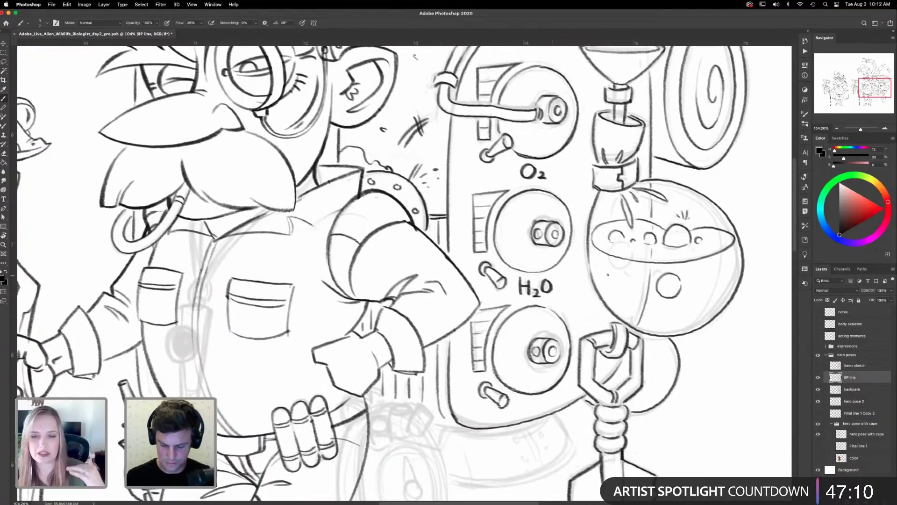
- Lower the opacity of the hero pose 2 layer to about 18% to fade the character's lines
{"action": "left_click_drag", "start_coordinate": [609, 241], "coordinate": [612, 214]}
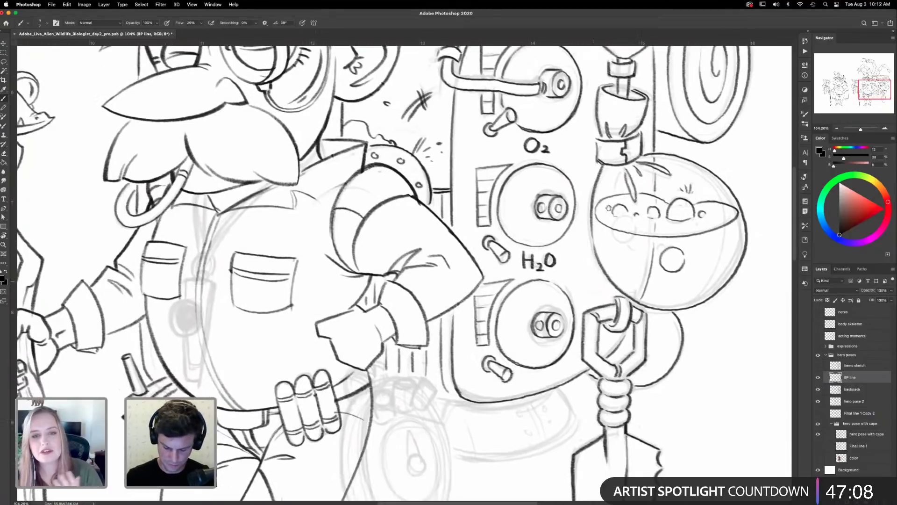
{"action": "left_click_drag", "start_coordinate": [601, 314], "coordinate": [616, 252]}
{"action": "mouse_move", "coordinate": [605, 295]}
{"action": "left_mouse_down"}
{"action": "mouse_move", "coordinate": [615, 251]}
{"action": "mouse_move", "coordinate": [613, 282]}
{"action": "mouse_move", "coordinate": [573, 284]}
{"action": "mouse_move", "coordinate": [595, 301]}
{"action": "left_mouse_up"}
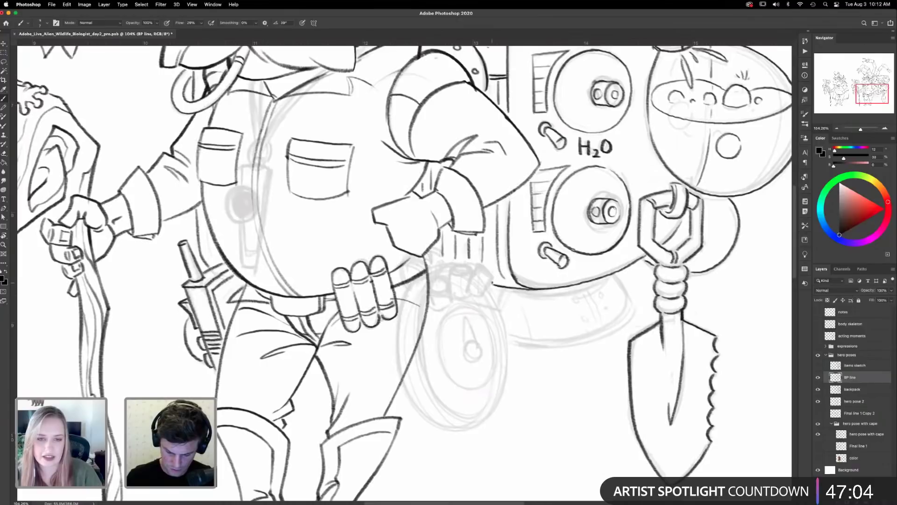
{"action": "scroll", "coordinate": [546, 327], "scroll_direction": "down", "scroll_amount": 5}
{"action": "left_click_drag", "start_coordinate": [555, 321], "coordinate": [554, 328]}
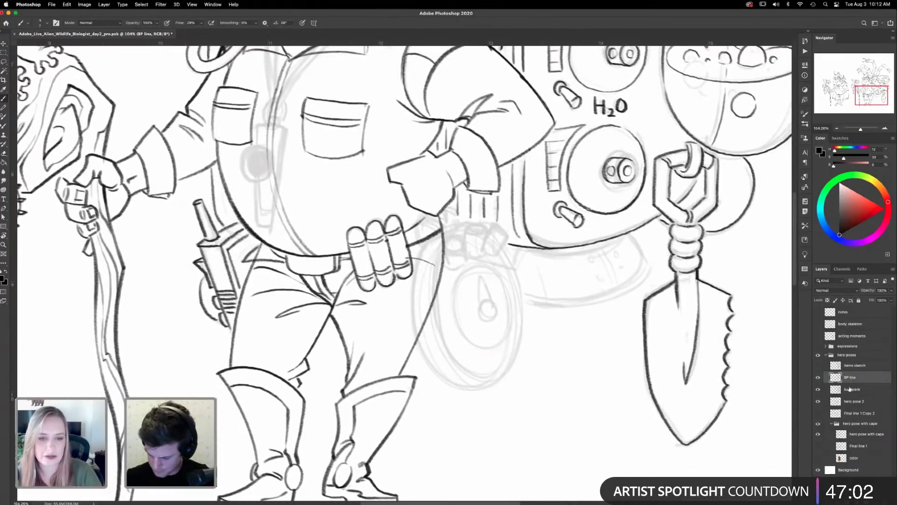
{"action": "left_click", "coordinate": [854, 401]}
{"action": "left_click", "coordinate": [891, 290]}
{"action": "left_click_drag", "start_coordinate": [873, 298], "coordinate": [864, 298]}
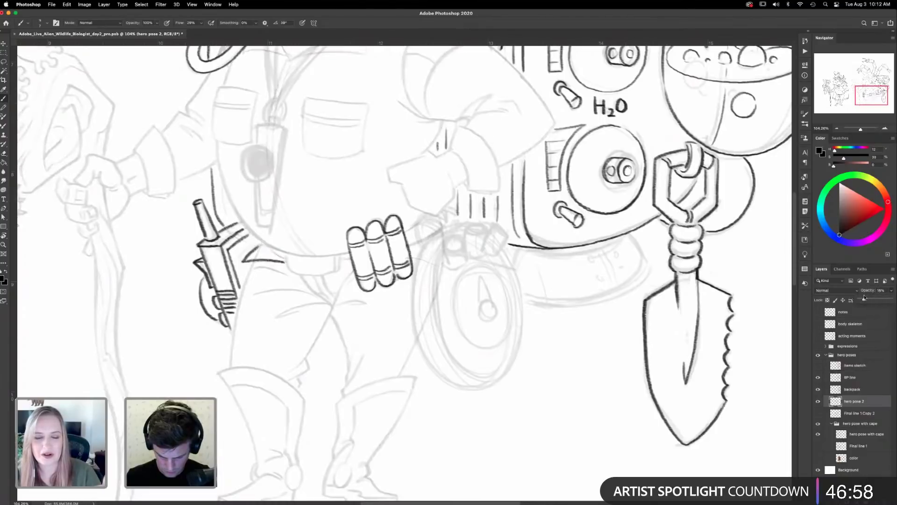
- On the BP line layer, ink the outer and inner rims of the round gauge hanging beside the hip
{"action": "left_click", "coordinate": [854, 377]}
{"action": "left_click", "coordinate": [818, 377]}
{"action": "left_click", "coordinate": [818, 377]}
{"action": "key", "text": "r"}
{"action": "left_click_drag", "start_coordinate": [581, 340], "coordinate": [547, 312]}
{"action": "key", "text": "b"}
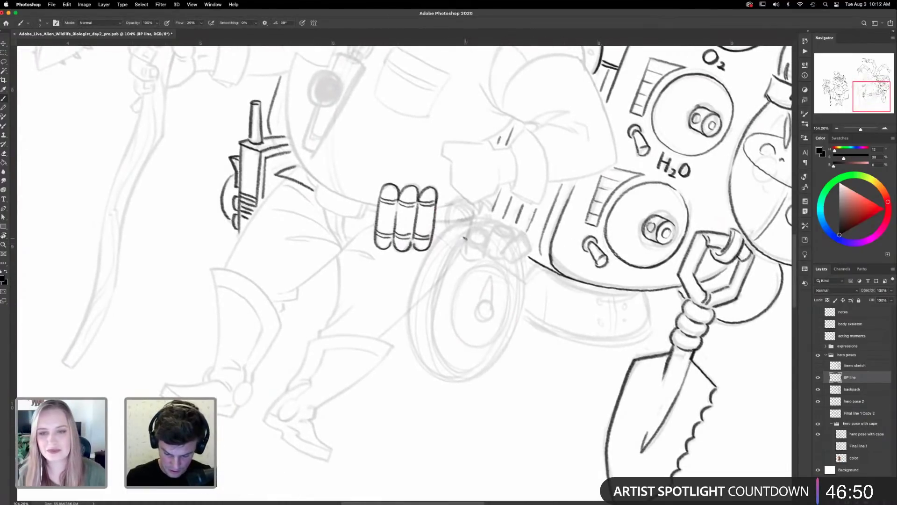
{"action": "mouse_move", "coordinate": [457, 240]}
{"action": "left_mouse_down"}
{"action": "mouse_move", "coordinate": [431, 295]}
{"action": "mouse_move", "coordinate": [429, 333]}
{"action": "mouse_move", "coordinate": [442, 361]}
{"action": "mouse_move", "coordinate": [461, 374]}
{"action": "left_mouse_up"}
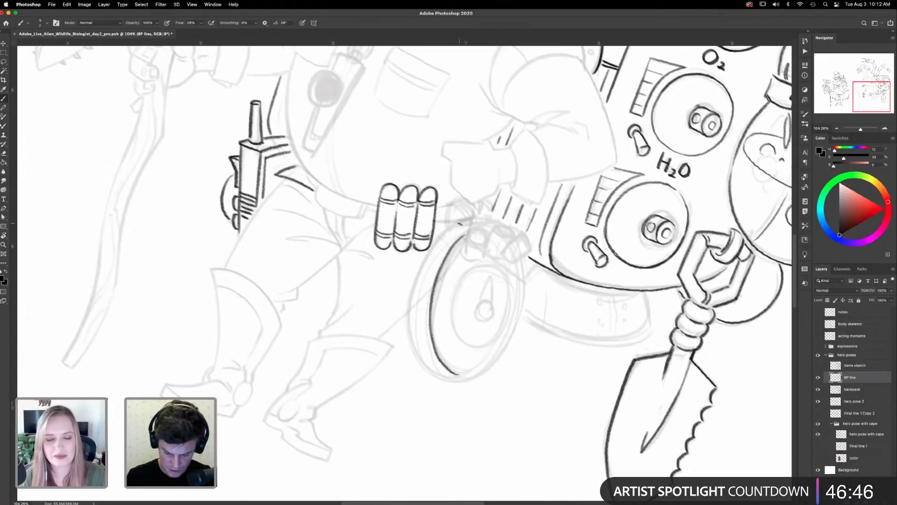
{"action": "mouse_move", "coordinate": [463, 220]}
{"action": "left_mouse_down"}
{"action": "mouse_move", "coordinate": [424, 258]}
{"action": "mouse_move", "coordinate": [412, 317]}
{"action": "left_mouse_up"}
{"action": "mouse_move", "coordinate": [505, 342]}
{"action": "left_mouse_down"}
{"action": "mouse_move", "coordinate": [472, 375]}
{"action": "mouse_move", "coordinate": [439, 375]}
{"action": "mouse_move", "coordinate": [416, 343]}
{"action": "mouse_move", "coordinate": [413, 295]}
{"action": "left_mouse_up"}
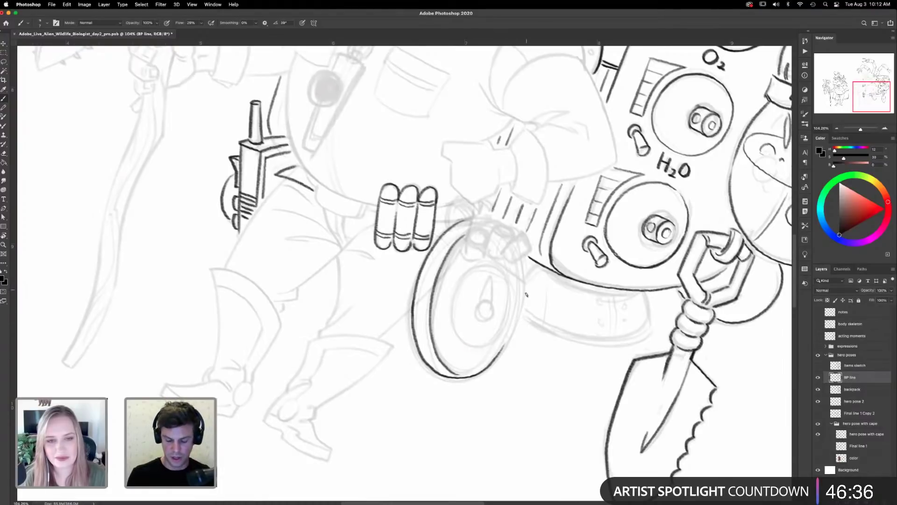
{"action": "mouse_move", "coordinate": [493, 359]}
{"action": "left_mouse_down"}
{"action": "mouse_move", "coordinate": [513, 322]}
{"action": "mouse_move", "coordinate": [518, 262]}
{"action": "left_mouse_up"}
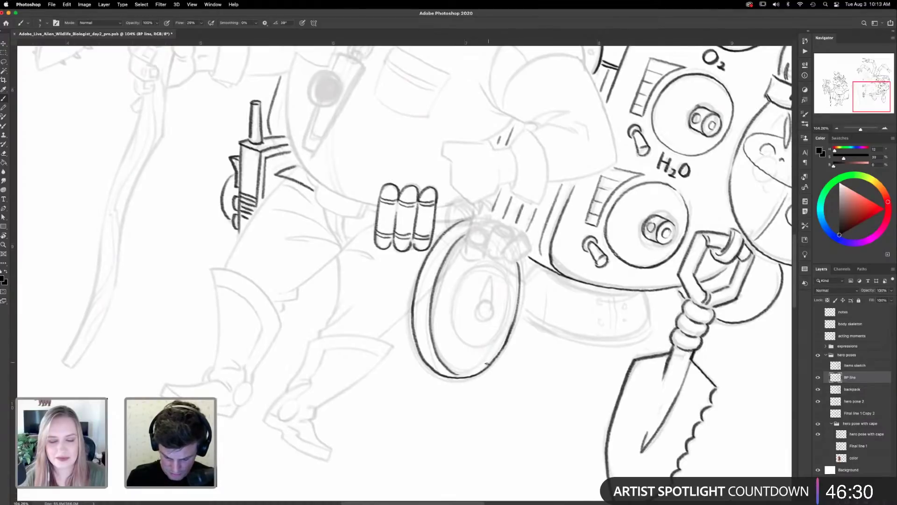
{"action": "left_click_drag", "start_coordinate": [477, 374], "coordinate": [452, 375]}
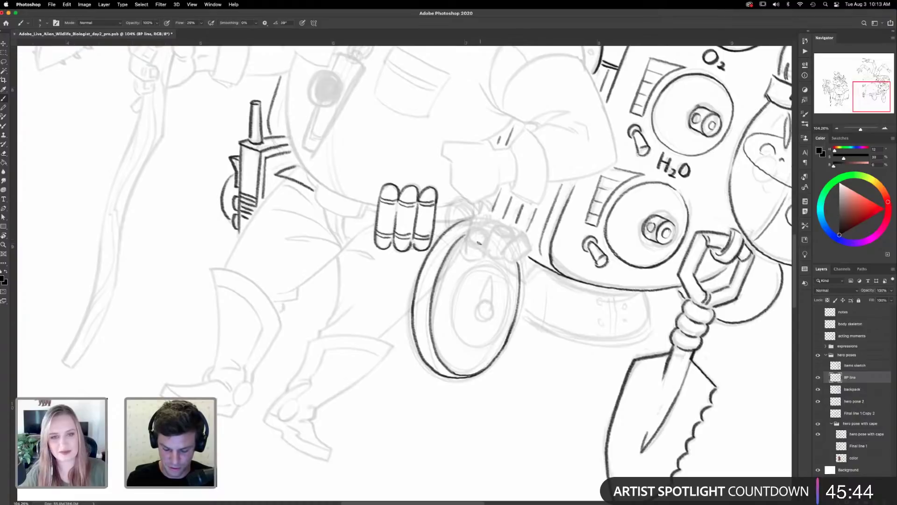
- Ink three short cylindrical knobs along the top of the round gauge hanging beside the hip
{"action": "mouse_move", "coordinate": [468, 245]}
{"action": "left_mouse_down"}
{"action": "mouse_move", "coordinate": [508, 257]}
{"action": "mouse_move", "coordinate": [514, 233]}
{"action": "mouse_move", "coordinate": [496, 236]}
{"action": "mouse_move", "coordinate": [493, 228]}
{"action": "mouse_move", "coordinate": [485, 253]}
{"action": "mouse_move", "coordinate": [492, 228]}
{"action": "mouse_move", "coordinate": [503, 237]}
{"action": "mouse_move", "coordinate": [510, 229]}
{"action": "mouse_move", "coordinate": [495, 228]}
{"action": "mouse_move", "coordinate": [511, 225]}
{"action": "mouse_move", "coordinate": [481, 237]}
{"action": "mouse_move", "coordinate": [487, 243]}
{"action": "mouse_move", "coordinate": [469, 233]}
{"action": "mouse_move", "coordinate": [468, 250]}
{"action": "mouse_move", "coordinate": [483, 226]}
{"action": "left_mouse_up"}
{"action": "key", "text": "super+z"}
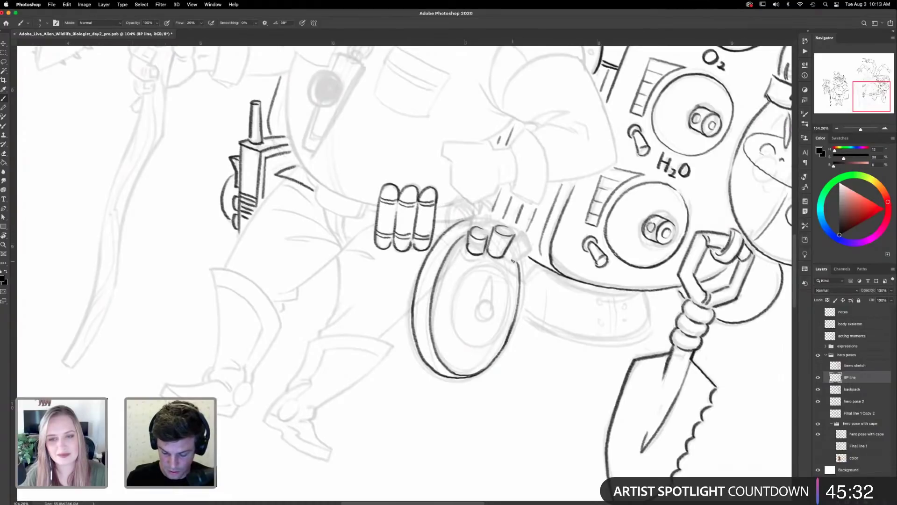
{"action": "left_click_drag", "start_coordinate": [506, 259], "coordinate": [530, 248]}
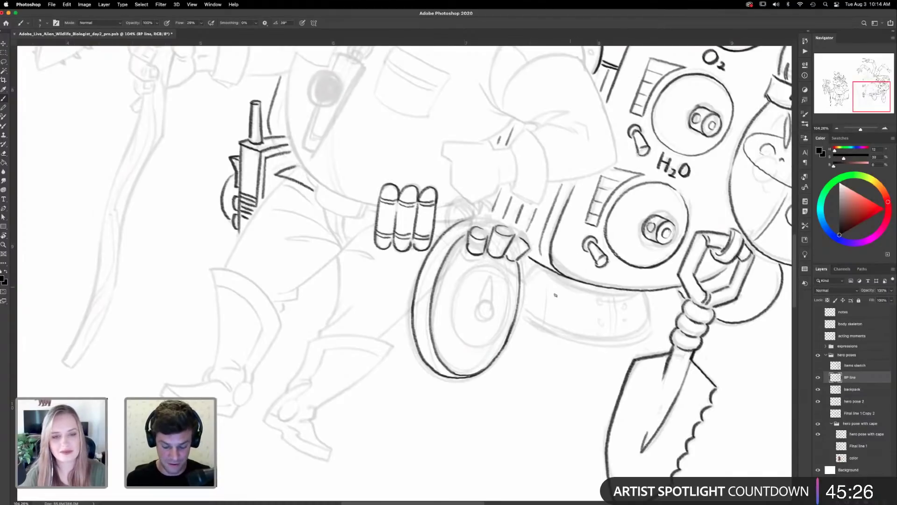
- Ink the oval dial face inside the hanging gauge and close its upper rim behind the knobs
{"action": "mouse_move", "coordinate": [497, 264]}
{"action": "left_mouse_down"}
{"action": "mouse_move", "coordinate": [470, 265]}
{"action": "mouse_move", "coordinate": [452, 297]}
{"action": "mouse_move", "coordinate": [450, 321]}
{"action": "mouse_move", "coordinate": [473, 348]}
{"action": "mouse_move", "coordinate": [504, 328]}
{"action": "mouse_move", "coordinate": [511, 288]}
{"action": "mouse_move", "coordinate": [501, 330]}
{"action": "mouse_move", "coordinate": [507, 322]}
{"action": "mouse_move", "coordinate": [511, 281]}
{"action": "mouse_move", "coordinate": [500, 269]}
{"action": "mouse_move", "coordinate": [543, 284]}
{"action": "left_mouse_up"}
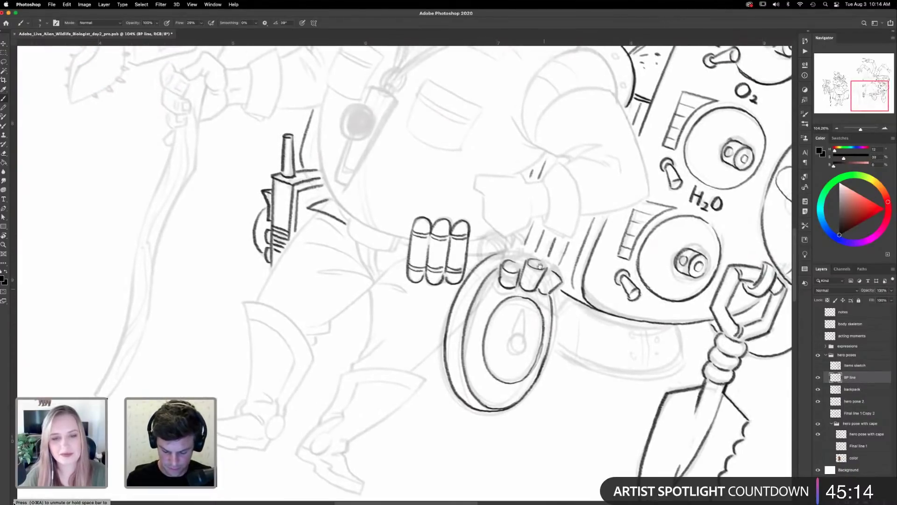
{"action": "mouse_move", "coordinate": [510, 249]}
{"action": "left_mouse_down"}
{"action": "mouse_move", "coordinate": [492, 278]}
{"action": "mouse_move", "coordinate": [512, 288]}
{"action": "mouse_move", "coordinate": [456, 294]}
{"action": "left_mouse_up"}
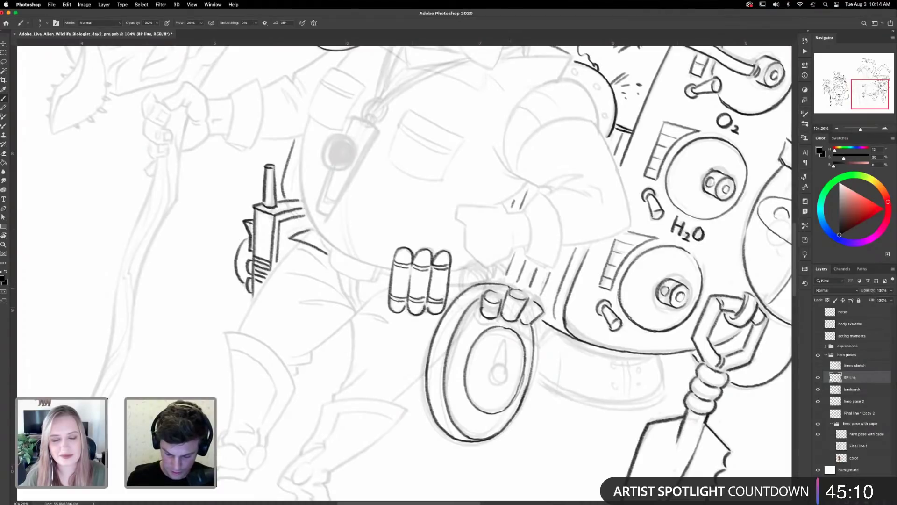
{"action": "mouse_move", "coordinate": [509, 285]}
{"action": "left_mouse_down"}
{"action": "mouse_move", "coordinate": [472, 286]}
{"action": "mouse_move", "coordinate": [504, 285]}
{"action": "mouse_move", "coordinate": [483, 285]}
{"action": "left_mouse_up"}
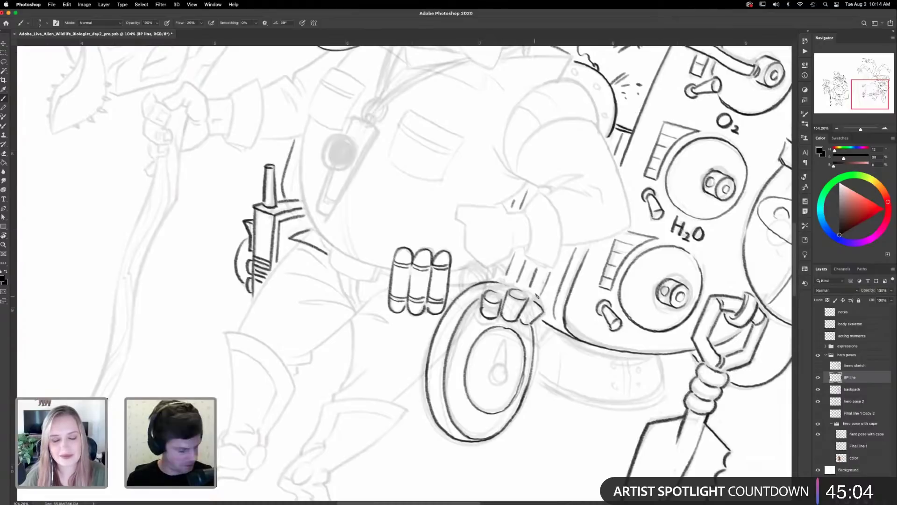
{"action": "left_click_drag", "start_coordinate": [512, 285], "coordinate": [501, 283]}
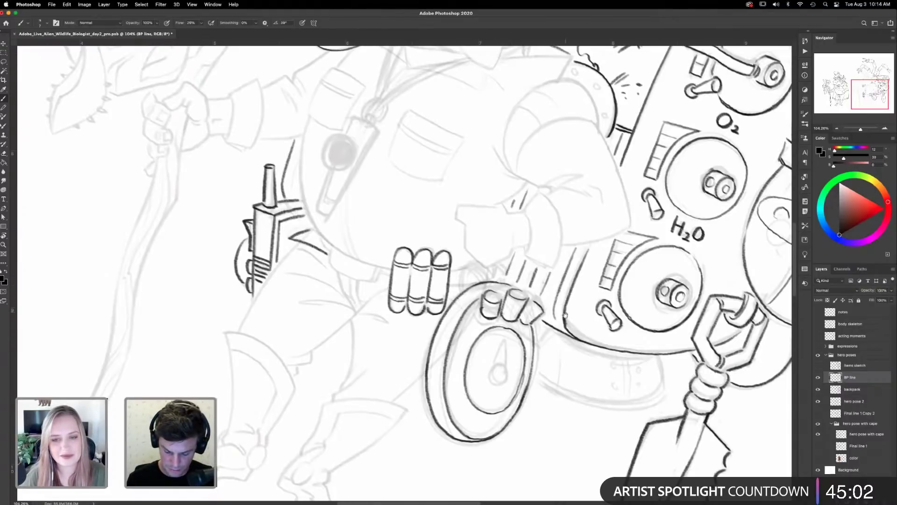
- Ink the arrow needle, its pivot and a small readout box on the hanging gauge's face, plus the inner ovals on its knobs
{"action": "scroll", "coordinate": [552, 330], "scroll_direction": "down", "scroll_amount": 3}
{"action": "scroll", "coordinate": [571, 311], "scroll_direction": "left", "scroll_amount": 2}
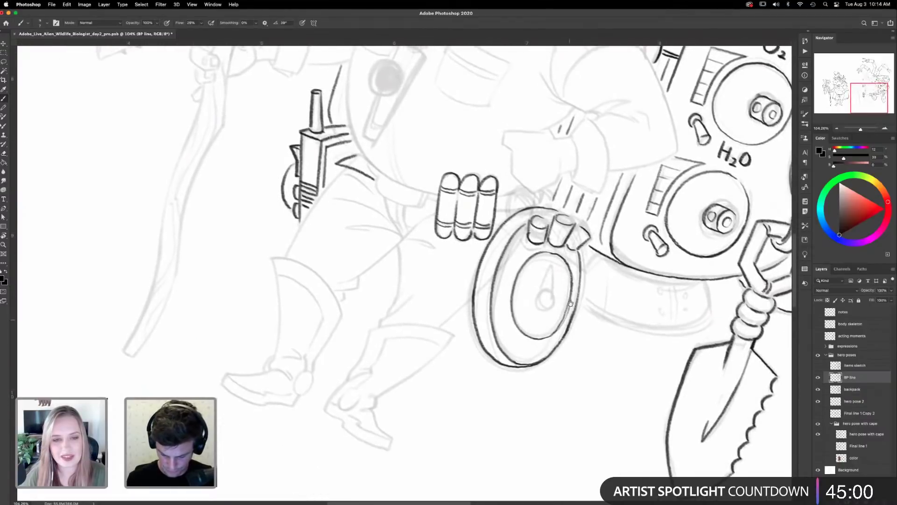
{"action": "scroll", "coordinate": [570, 311], "scroll_direction": "down", "scroll_amount": 1}
{"action": "scroll", "coordinate": [571, 311], "scroll_direction": "right", "scroll_amount": 1}
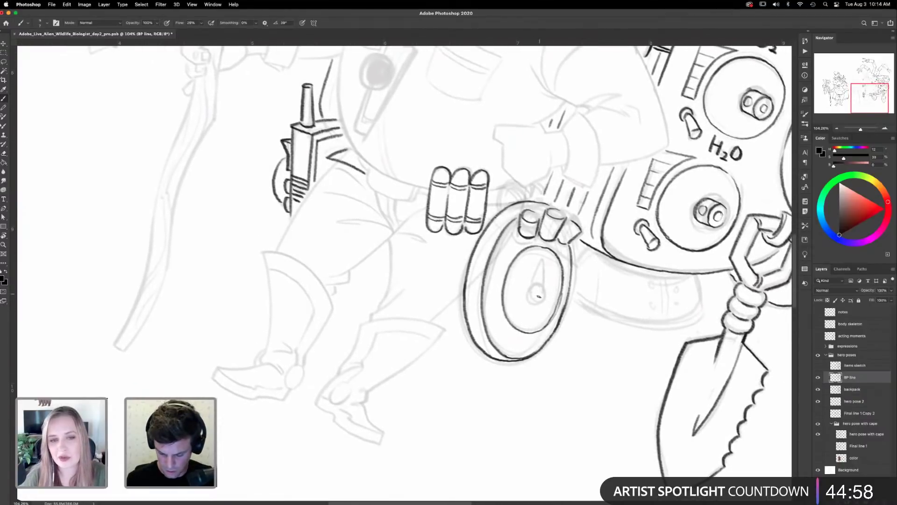
{"action": "mouse_move", "coordinate": [542, 287]}
{"action": "left_mouse_down"}
{"action": "mouse_move", "coordinate": [531, 293]}
{"action": "mouse_move", "coordinate": [543, 293]}
{"action": "mouse_move", "coordinate": [530, 282]}
{"action": "mouse_move", "coordinate": [544, 260]}
{"action": "mouse_move", "coordinate": [549, 284]}
{"action": "mouse_move", "coordinate": [530, 289]}
{"action": "mouse_move", "coordinate": [535, 300]}
{"action": "mouse_move", "coordinate": [565, 268]}
{"action": "mouse_move", "coordinate": [574, 277]}
{"action": "left_mouse_up"}
{"action": "left_click_drag", "start_coordinate": [533, 304], "coordinate": [558, 309]}
{"action": "mouse_move", "coordinate": [528, 315]}
{"action": "left_mouse_down"}
{"action": "mouse_move", "coordinate": [558, 322]}
{"action": "mouse_move", "coordinate": [556, 310]}
{"action": "left_mouse_up"}
{"action": "left_click_drag", "start_coordinate": [604, 272], "coordinate": [609, 291]}
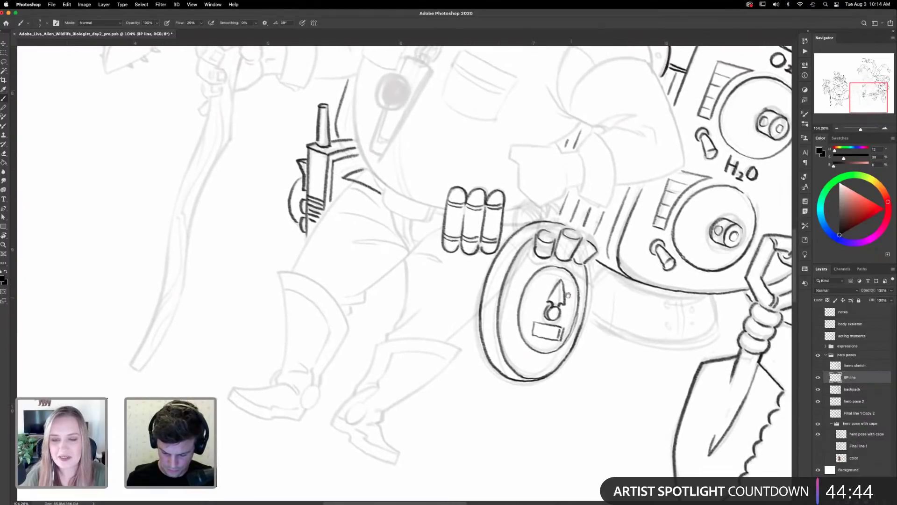
{"action": "mouse_move", "coordinate": [603, 234]}
{"action": "left_mouse_down"}
{"action": "mouse_move", "coordinate": [599, 269]}
{"action": "mouse_move", "coordinate": [541, 285]}
{"action": "mouse_move", "coordinate": [561, 281]}
{"action": "left_mouse_up"}
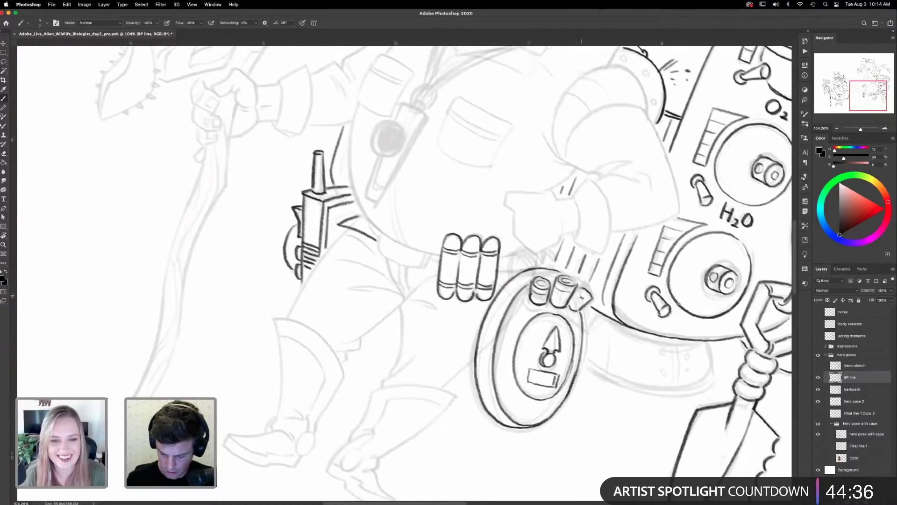
{"action": "mouse_move", "coordinate": [601, 295]}
{"action": "left_mouse_down"}
{"action": "mouse_move", "coordinate": [631, 316]}
{"action": "mouse_move", "coordinate": [636, 253]}
{"action": "mouse_move", "coordinate": [598, 297]}
{"action": "left_mouse_up"}
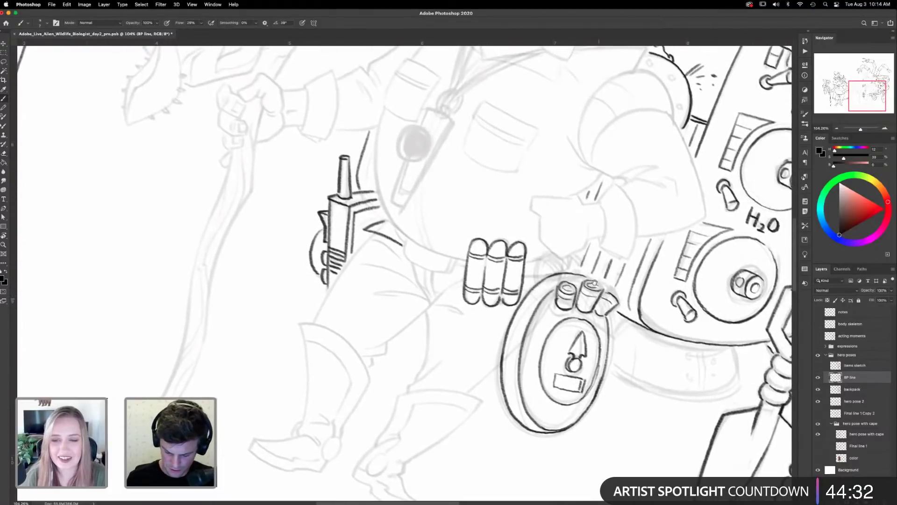
- Rotate the canvas and ink the double-line V-shaped neck cord running down the character's chest
{"action": "left_click_drag", "start_coordinate": [502, 262], "coordinate": [528, 408]}
{"action": "key", "text": "r"}
{"action": "left_click_drag", "start_coordinate": [621, 289], "coordinate": [597, 160]}
{"action": "mouse_move", "coordinate": [564, 217]}
{"action": "left_mouse_down"}
{"action": "mouse_move", "coordinate": [564, 304]}
{"action": "mouse_move", "coordinate": [543, 241]}
{"action": "mouse_move", "coordinate": [498, 172]}
{"action": "mouse_move", "coordinate": [439, 251]}
{"action": "mouse_move", "coordinate": [451, 222]}
{"action": "mouse_move", "coordinate": [500, 172]}
{"action": "left_mouse_up"}
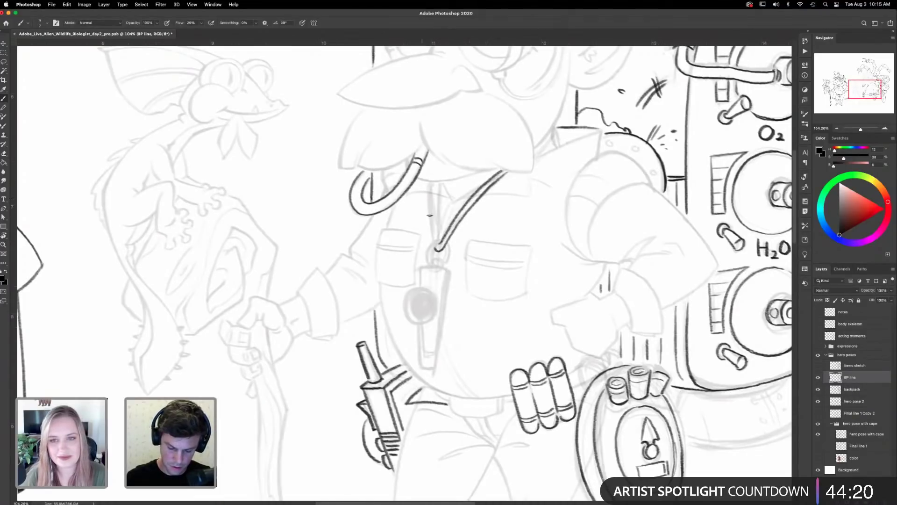
{"action": "mouse_move", "coordinate": [437, 239]}
{"action": "left_mouse_down"}
{"action": "mouse_move", "coordinate": [433, 179]}
{"action": "mouse_move", "coordinate": [429, 235]}
{"action": "left_mouse_up"}
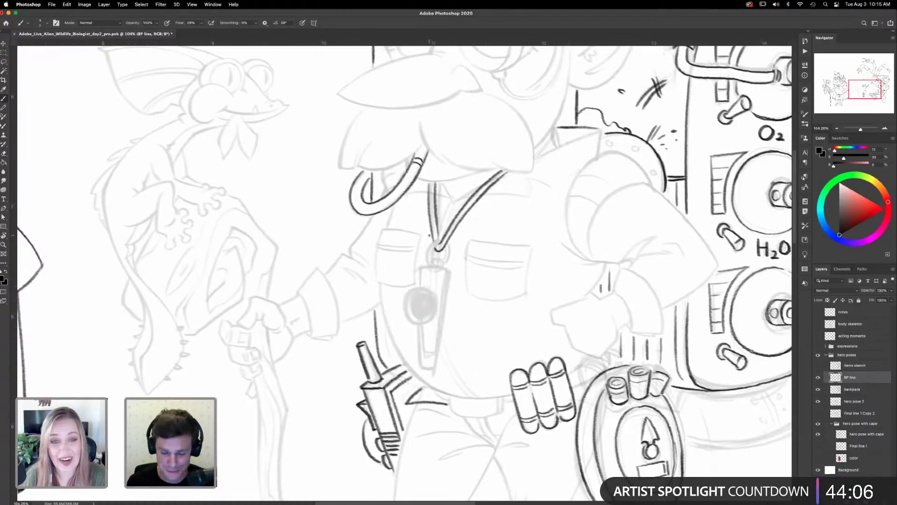
- Ink the ring link at the cord's end and the tapered device hanging from it, including its round mouthpiece
{"action": "mouse_move", "coordinate": [442, 240]}
{"action": "left_mouse_down"}
{"action": "mouse_move", "coordinate": [431, 259]}
{"action": "mouse_move", "coordinate": [431, 242]}
{"action": "mouse_move", "coordinate": [428, 253]}
{"action": "mouse_move", "coordinate": [438, 261]}
{"action": "left_mouse_up"}
{"action": "mouse_move", "coordinate": [445, 241]}
{"action": "left_mouse_down"}
{"action": "mouse_move", "coordinate": [430, 264]}
{"action": "mouse_move", "coordinate": [474, 282]}
{"action": "mouse_move", "coordinate": [487, 246]}
{"action": "left_mouse_up"}
{"action": "mouse_move", "coordinate": [426, 242]}
{"action": "left_mouse_down"}
{"action": "mouse_move", "coordinate": [459, 239]}
{"action": "mouse_move", "coordinate": [424, 242]}
{"action": "mouse_move", "coordinate": [427, 260]}
{"action": "mouse_move", "coordinate": [449, 265]}
{"action": "mouse_move", "coordinate": [440, 346]}
{"action": "left_mouse_up"}
{"action": "left_click_drag", "start_coordinate": [426, 300], "coordinate": [440, 347]}
{"action": "left_click_drag", "start_coordinate": [459, 247], "coordinate": [442, 346]}
{"action": "left_click_drag", "start_coordinate": [453, 285], "coordinate": [450, 296]}
{"action": "mouse_move", "coordinate": [429, 259]}
{"action": "left_mouse_down"}
{"action": "mouse_move", "coordinate": [417, 262]}
{"action": "mouse_move", "coordinate": [420, 294]}
{"action": "mouse_move", "coordinate": [444, 278]}
{"action": "mouse_move", "coordinate": [428, 259]}
{"action": "mouse_move", "coordinate": [418, 287]}
{"action": "mouse_move", "coordinate": [437, 273]}
{"action": "mouse_move", "coordinate": [423, 266]}
{"action": "mouse_move", "coordinate": [432, 273]}
{"action": "mouse_move", "coordinate": [423, 282]}
{"action": "mouse_move", "coordinate": [436, 286]}
{"action": "left_mouse_up"}
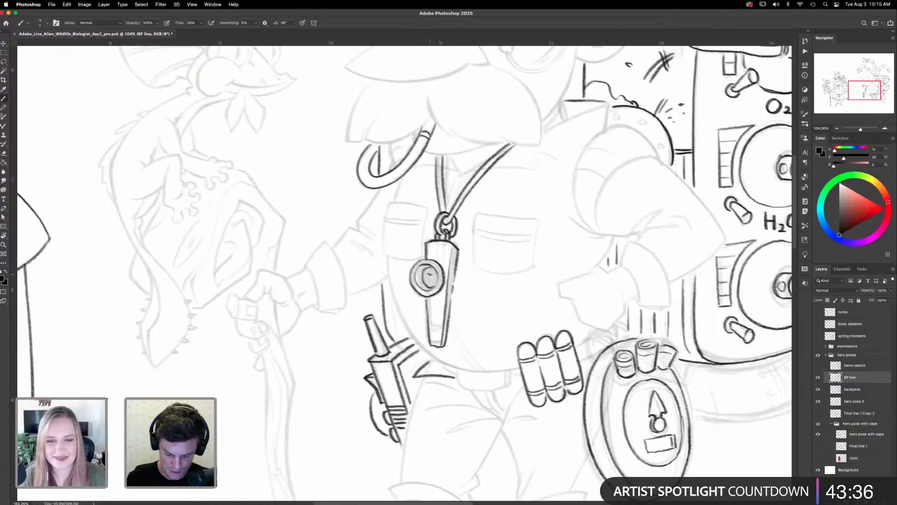
- Ink the curved bands across the lower barrel of the tapered device hanging on the neck cord
{"action": "scroll", "coordinate": [468, 228], "scroll_direction": "down", "scroll_amount": 5}
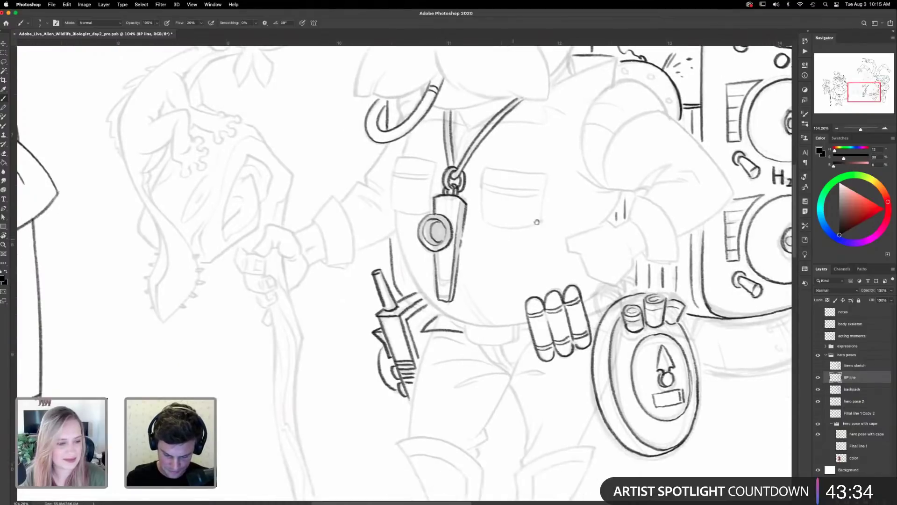
{"action": "scroll", "coordinate": [446, 334], "scroll_direction": "up", "scroll_amount": 5}
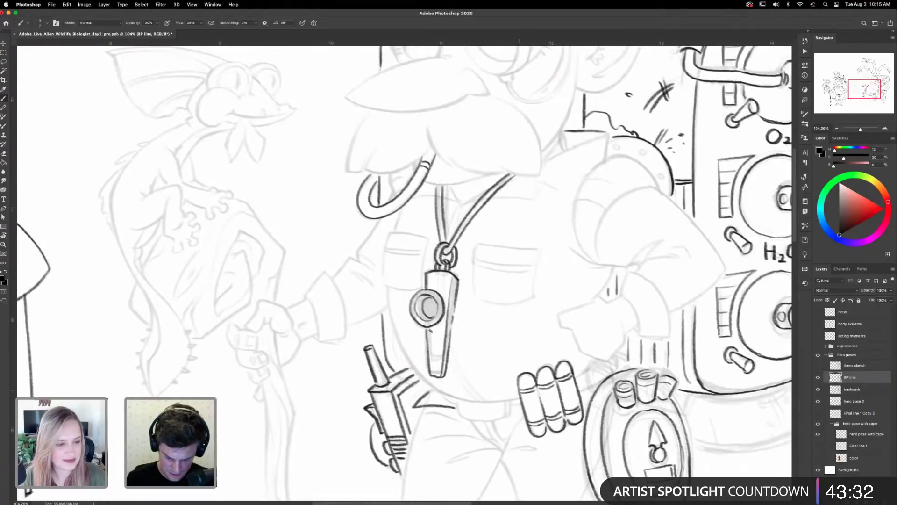
{"action": "mouse_move", "coordinate": [429, 329]}
{"action": "left_mouse_down"}
{"action": "mouse_move", "coordinate": [445, 342]}
{"action": "mouse_move", "coordinate": [438, 352]}
{"action": "mouse_move", "coordinate": [431, 347]}
{"action": "mouse_move", "coordinate": [448, 343]}
{"action": "mouse_move", "coordinate": [438, 354]}
{"action": "mouse_move", "coordinate": [449, 333]}
{"action": "left_mouse_up"}
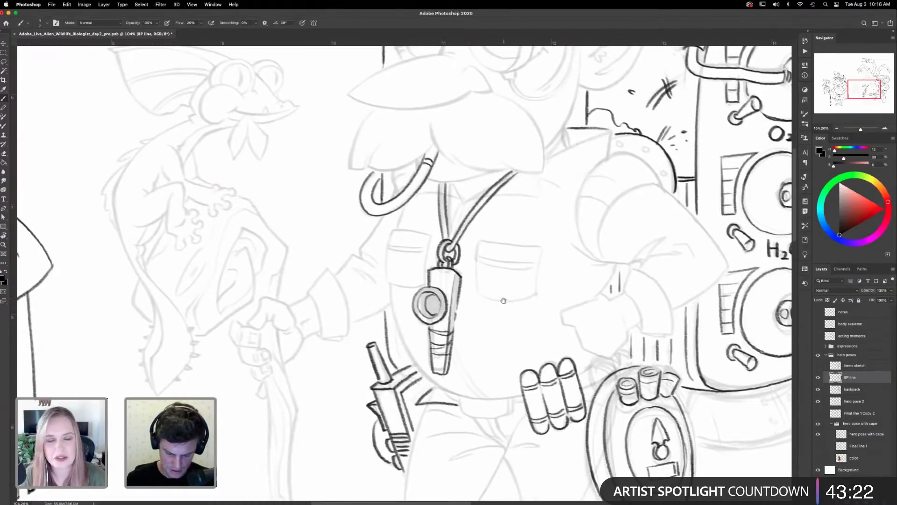
{"action": "left_click_drag", "start_coordinate": [458, 302], "coordinate": [452, 327]}
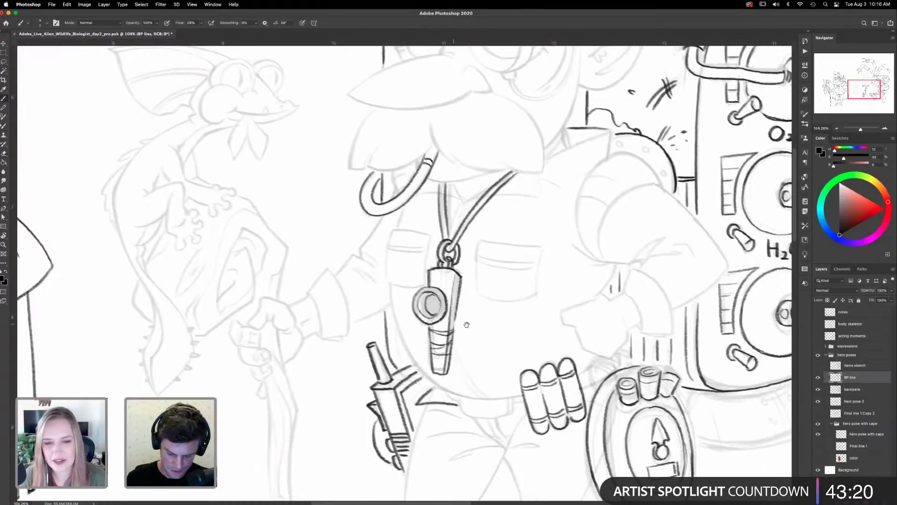
- Ink the continuation of the neck cord over the shoulder, behind the moustache
{"action": "left_click_drag", "start_coordinate": [509, 303], "coordinate": [513, 290]}
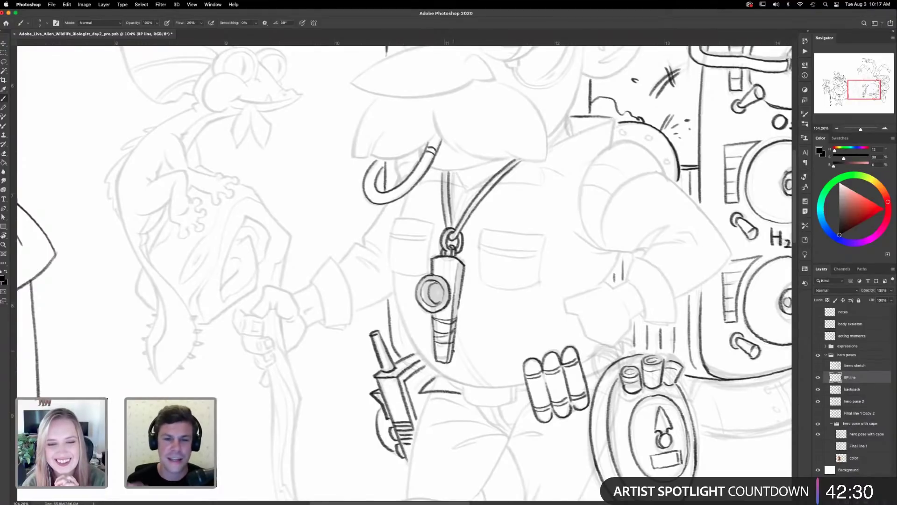
{"action": "scroll", "coordinate": [405, 274], "scroll_direction": "up", "scroll_amount": 5}
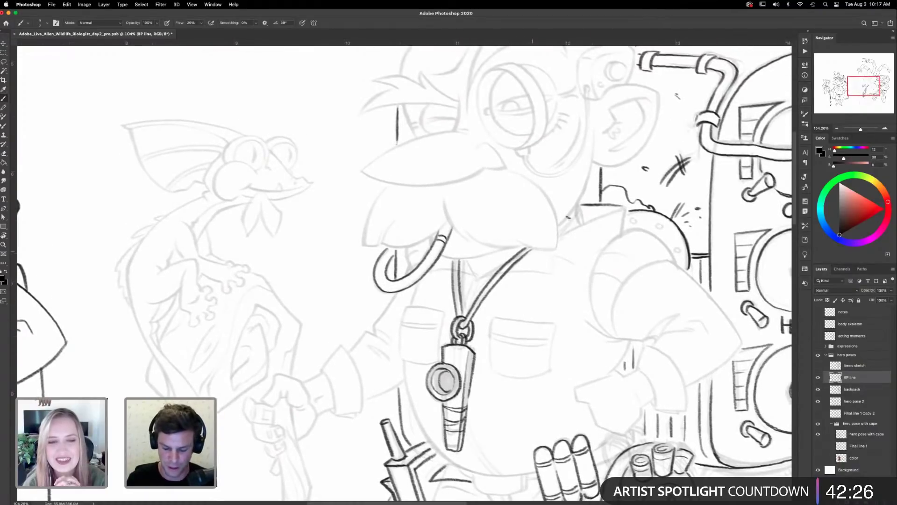
{"action": "mouse_move", "coordinate": [558, 232]}
{"action": "left_mouse_down"}
{"action": "mouse_move", "coordinate": [583, 192]}
{"action": "mouse_move", "coordinate": [581, 221]}
{"action": "mouse_move", "coordinate": [564, 232]}
{"action": "left_mouse_up"}
{"action": "left_click_drag", "start_coordinate": [589, 315], "coordinate": [611, 212]}
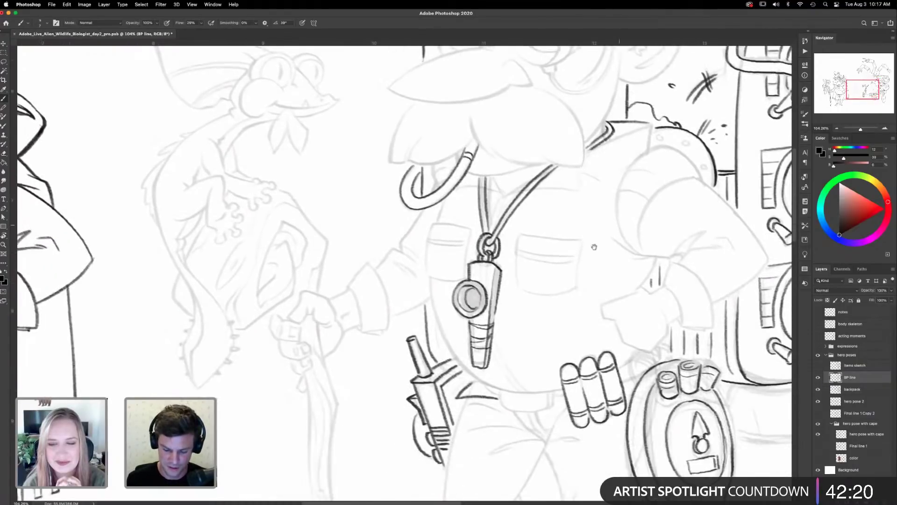
- Ink the curved loop between the belt canisters and the hanging gauge, and clean up its end beside the knobs
{"action": "scroll", "coordinate": [539, 313], "scroll_direction": "down", "scroll_amount": 4}
{"action": "scroll", "coordinate": [539, 313], "scroll_direction": "right", "scroll_amount": 3}
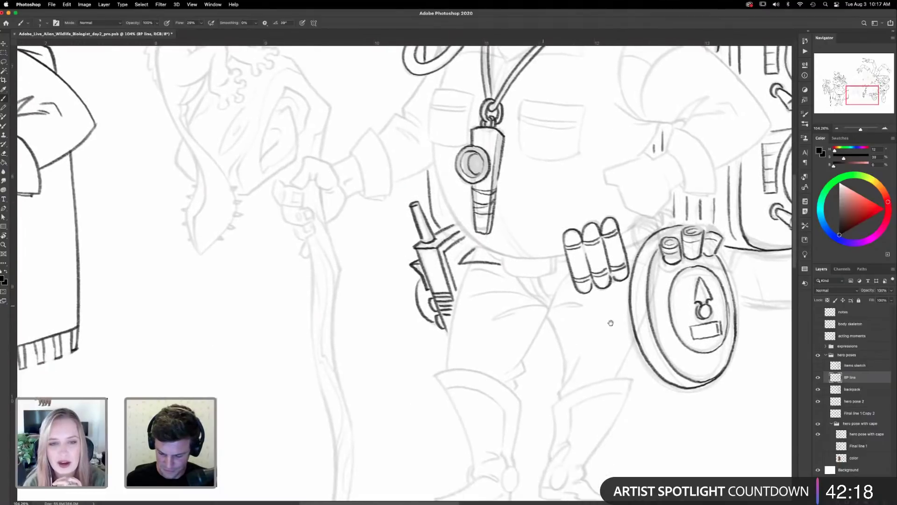
{"action": "scroll", "coordinate": [511, 276], "scroll_direction": "right", "scroll_amount": 3}
{"action": "scroll", "coordinate": [512, 275], "scroll_direction": "up", "scroll_amount": 1}
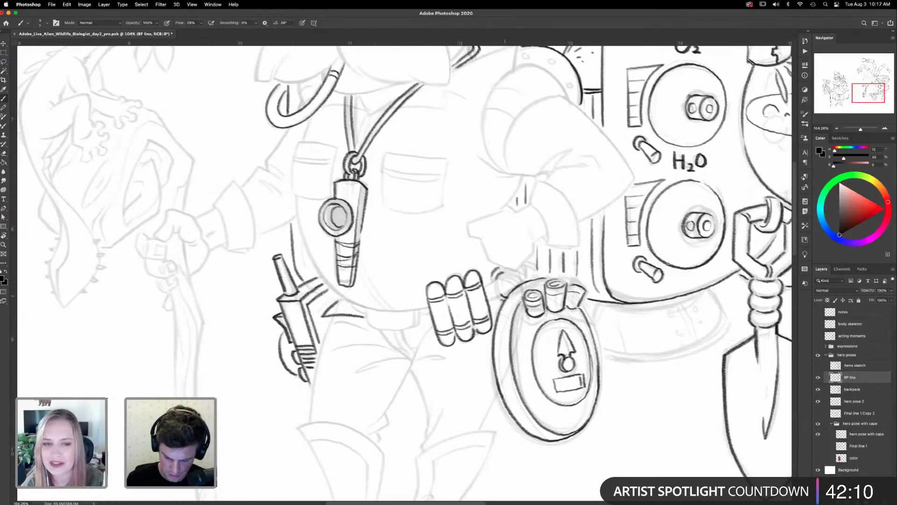
{"action": "mouse_move", "coordinate": [500, 272]}
{"action": "left_mouse_down"}
{"action": "mouse_move", "coordinate": [517, 276]}
{"action": "mouse_move", "coordinate": [521, 263]}
{"action": "left_mouse_up"}
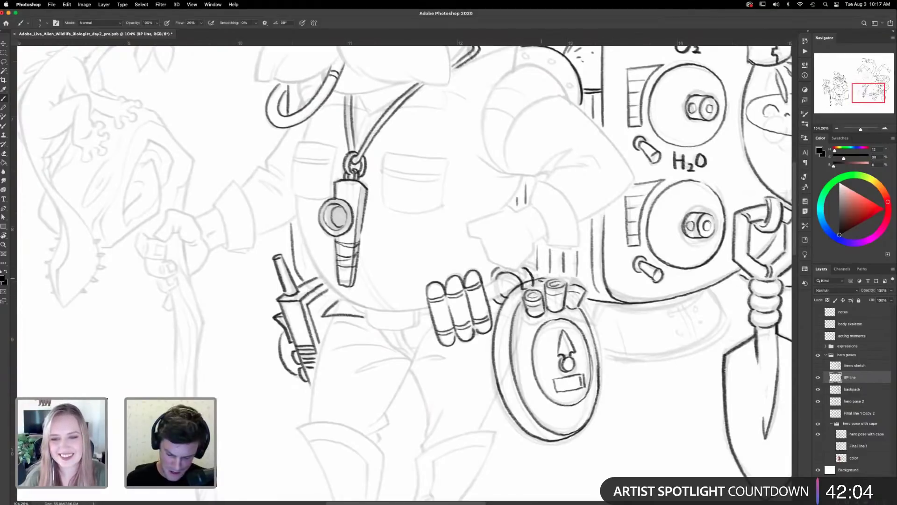
{"action": "key", "text": "e"}
{"action": "key", "text": "b"}
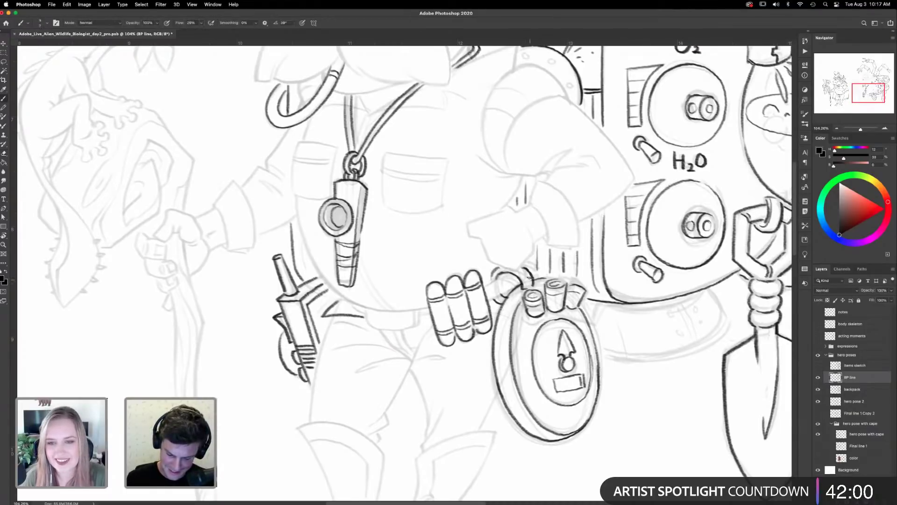
- Ink two pairs of short band lines across the thick outer side of the hanging gauge
{"action": "scroll", "coordinate": [598, 295], "scroll_direction": "down", "scroll_amount": 3}
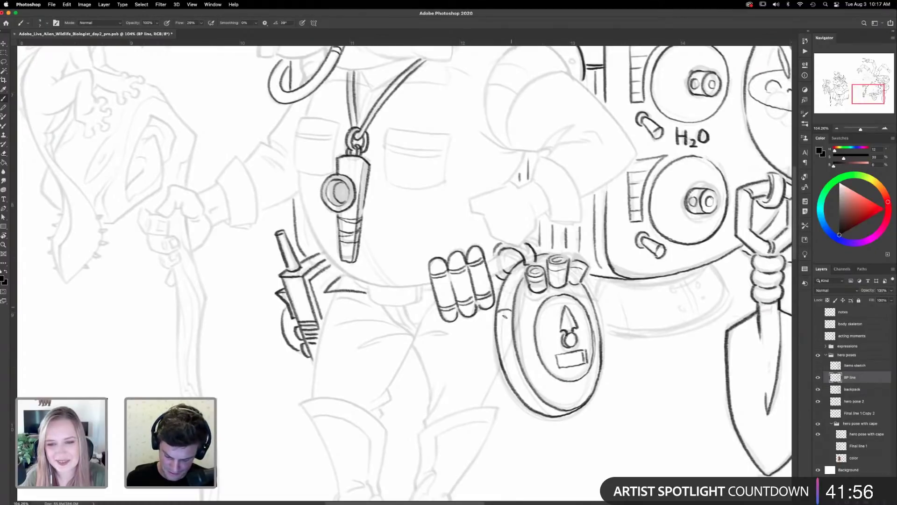
{"action": "left_click_drag", "start_coordinate": [506, 375], "coordinate": [524, 372]}
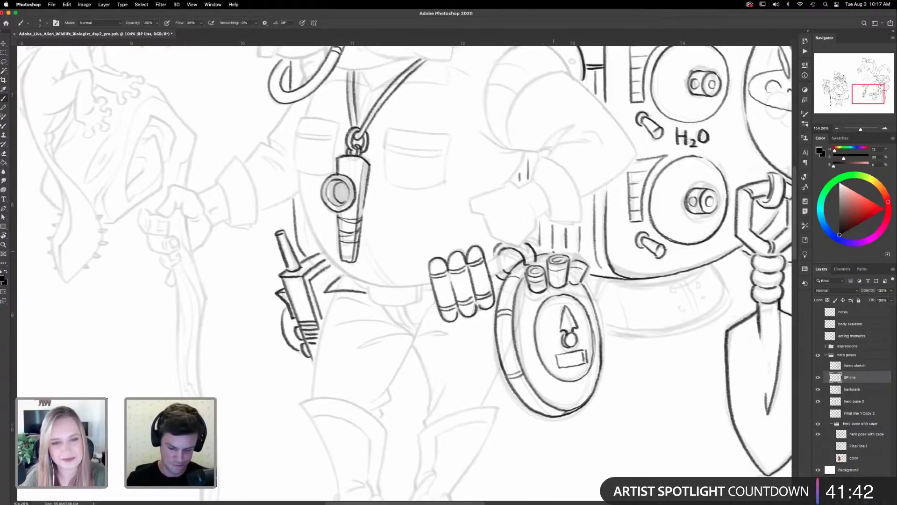
{"action": "scroll", "coordinate": [673, 323], "scroll_direction": "up", "scroll_amount": 3}
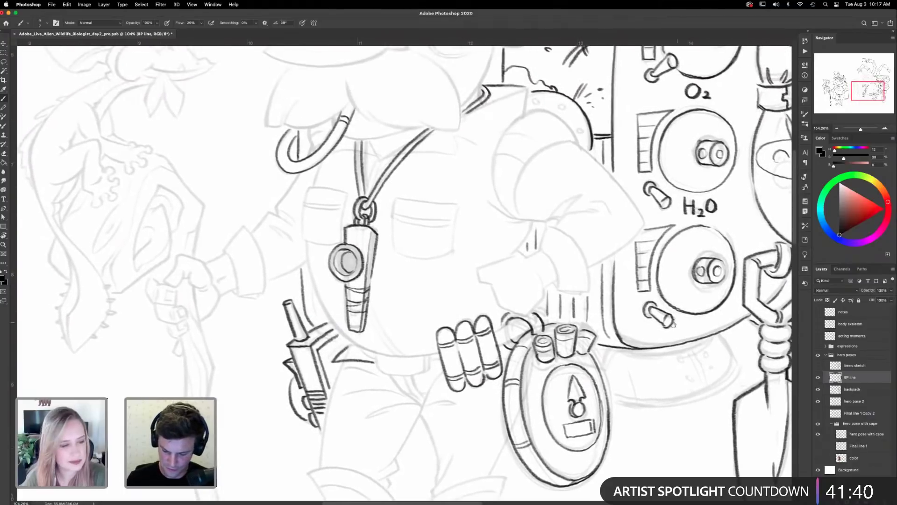
- Ink the outline of the curved piece under the backpack, with its parallel upper edge line and double-line cross strap
{"action": "scroll", "coordinate": [673, 324], "scroll_direction": "right", "scroll_amount": 5}
{"action": "scroll", "coordinate": [598, 244], "scroll_direction": "down", "scroll_amount": 5}
{"action": "mouse_move", "coordinate": [596, 244]}
{"action": "left_mouse_down"}
{"action": "mouse_move", "coordinate": [612, 279]}
{"action": "mouse_move", "coordinate": [574, 300]}
{"action": "mouse_move", "coordinate": [488, 304]}
{"action": "left_mouse_up"}
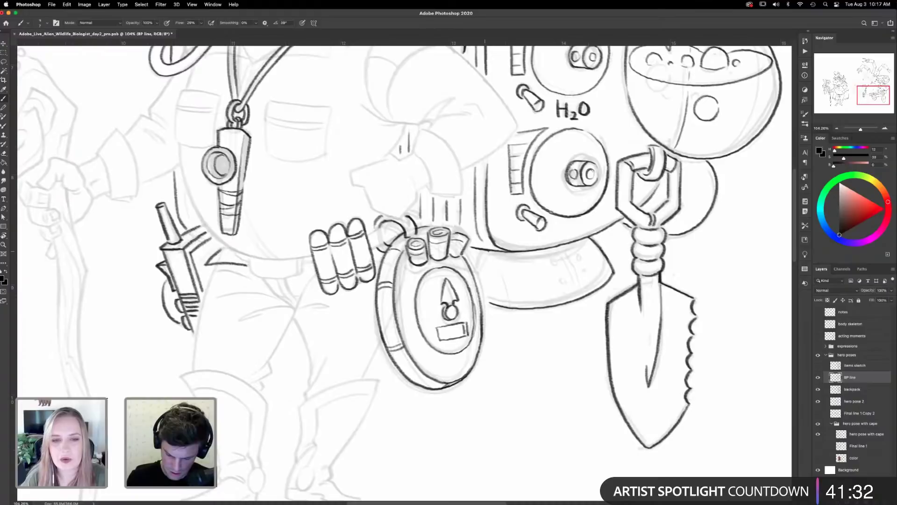
{"action": "left_click_drag", "start_coordinate": [494, 255], "coordinate": [577, 243]}
{"action": "mouse_move", "coordinate": [505, 260]}
{"action": "left_mouse_down"}
{"action": "mouse_move", "coordinate": [579, 245]}
{"action": "mouse_move", "coordinate": [575, 297]}
{"action": "left_mouse_up"}
{"action": "left_click_drag", "start_coordinate": [565, 257], "coordinate": [580, 296]}
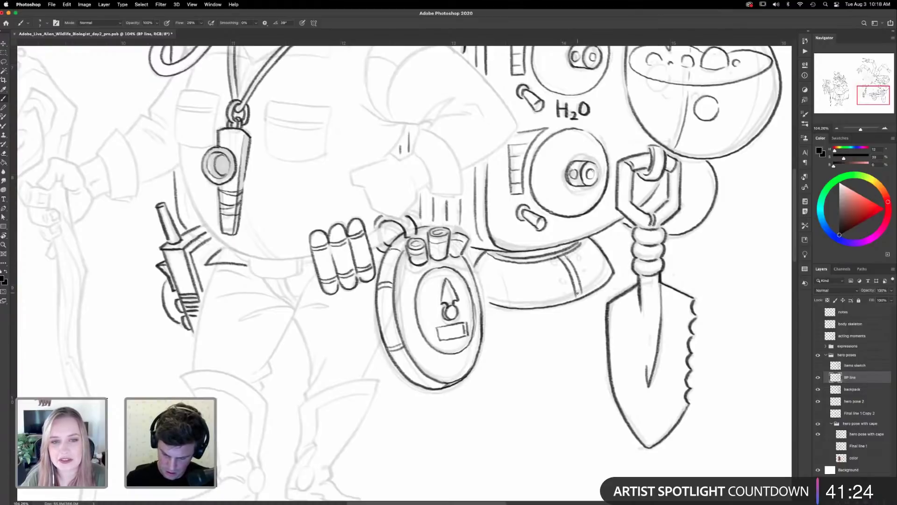
- Add small rivet dots along both sides of the cross strap and ink the inner curve at the piece's near end
{"action": "left_click", "coordinate": [562, 278]}
{"action": "left_click", "coordinate": [568, 294]}
{"action": "left_click", "coordinate": [582, 270]}
{"action": "left_click", "coordinate": [586, 284]}
{"action": "left_click_drag", "start_coordinate": [496, 267], "coordinate": [484, 296]}
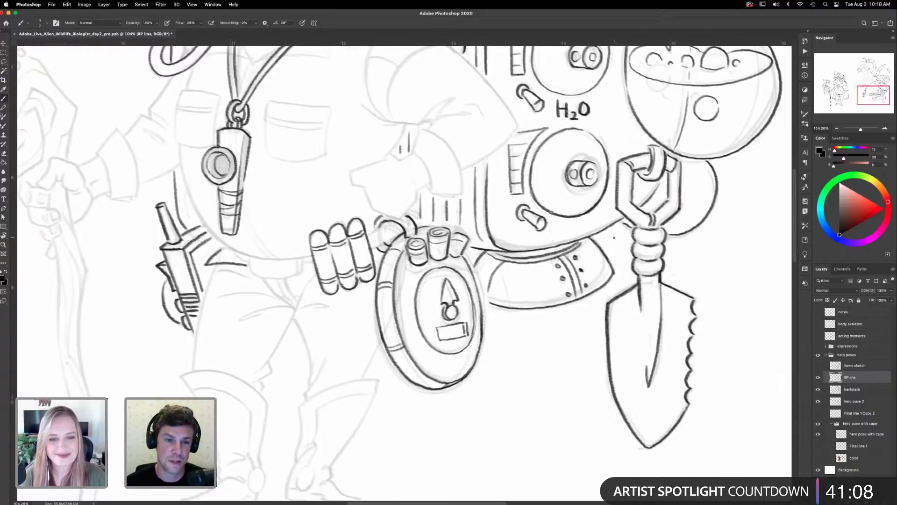
- Hide the backpack sketch layer and inspect the clean line art of the backpack and gear
{"action": "left_click_drag", "start_coordinate": [584, 279], "coordinate": [603, 372]}
{"action": "scroll", "coordinate": [600, 315], "scroll_direction": "down", "scroll_amount": 5}
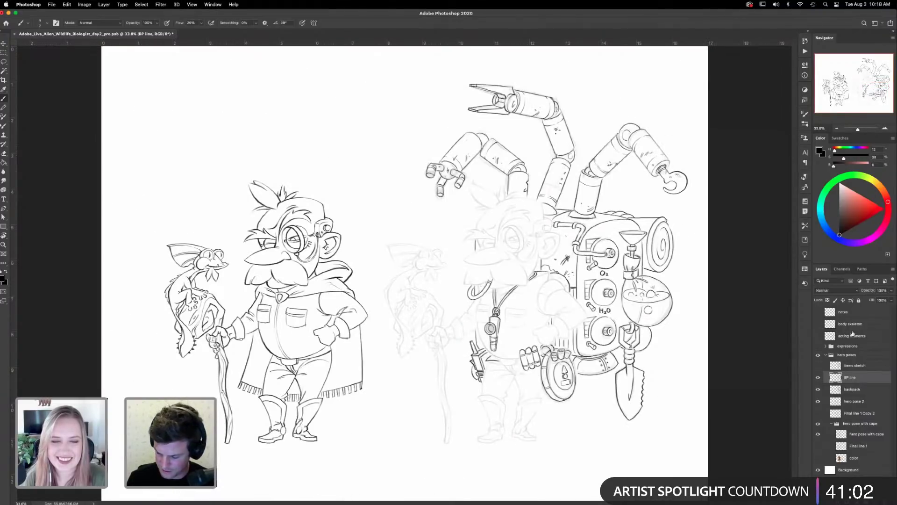
{"action": "left_click", "coordinate": [818, 389]}
{"action": "left_click", "coordinate": [818, 390]}
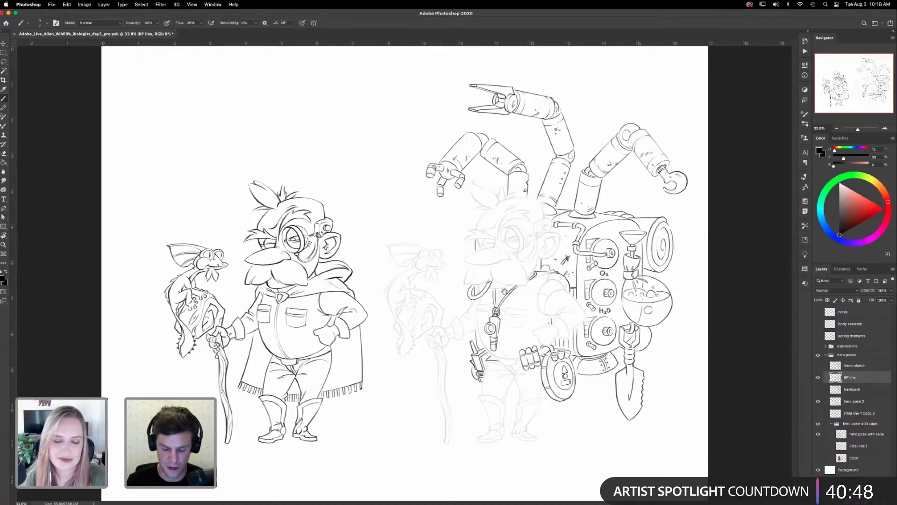
{"action": "key", "text": "z"}
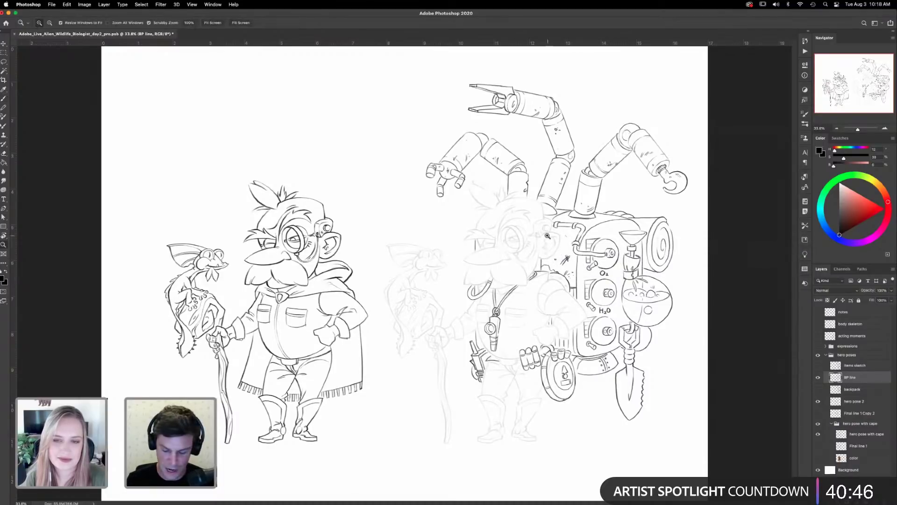
{"action": "left_click", "coordinate": [549, 236]}
{"action": "left_click_drag", "start_coordinate": [518, 322], "coordinate": [652, 282]}
{"action": "left_click_drag", "start_coordinate": [583, 256], "coordinate": [554, 252]}
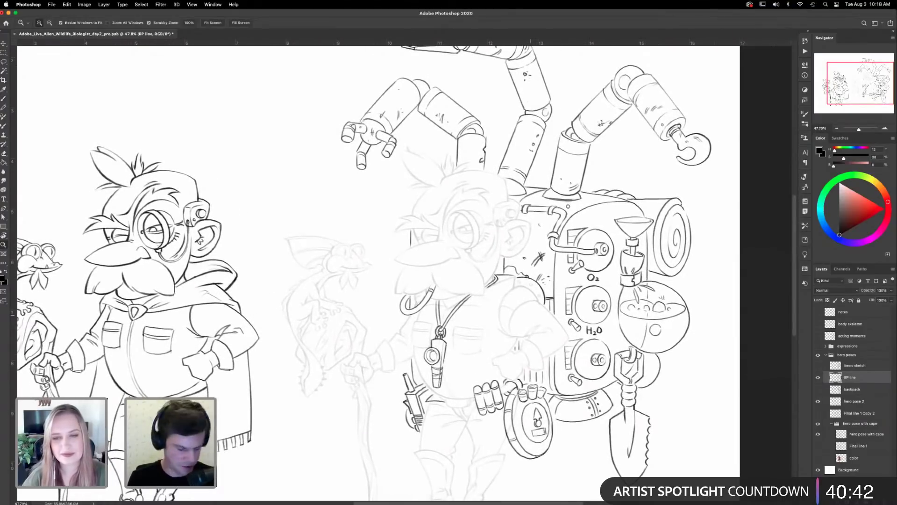
{"action": "key", "text": "e"}
{"action": "key", "text": "b"}
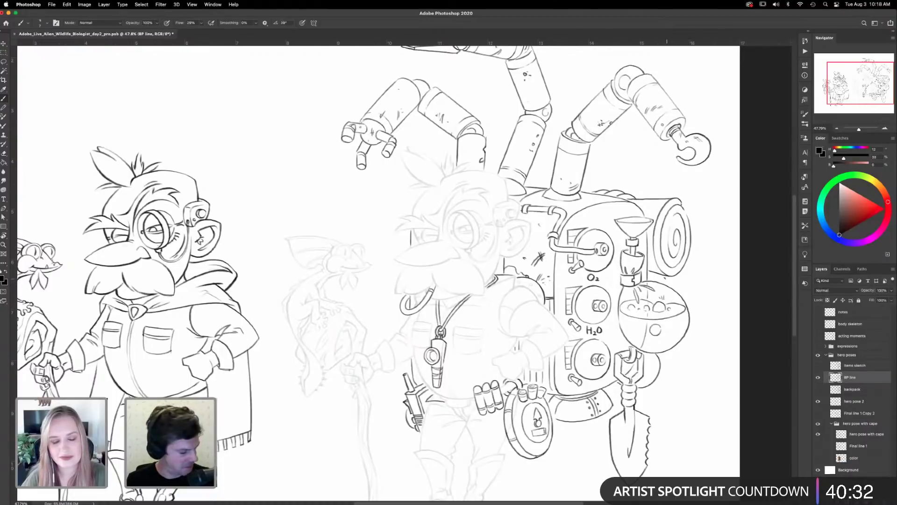
{"action": "scroll", "coordinate": [635, 352], "scroll_direction": "down", "scroll_amount": 5}
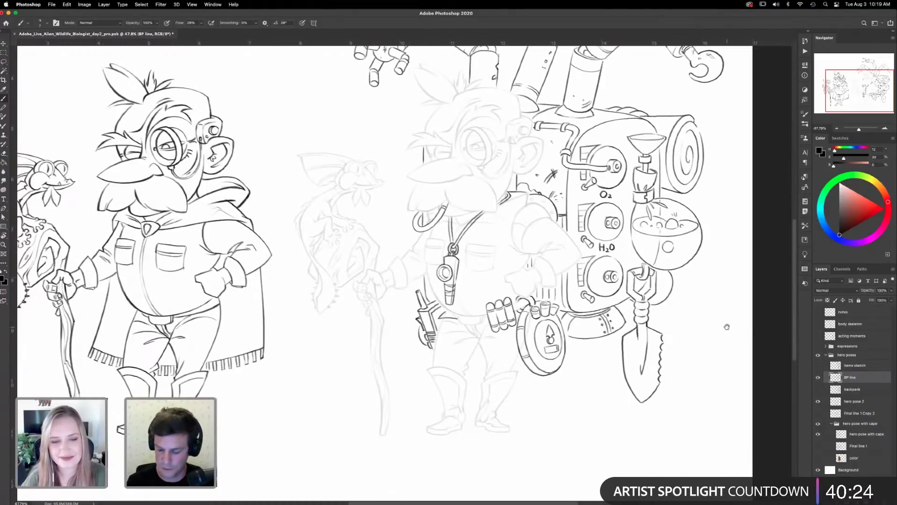
{"action": "left_click_drag", "start_coordinate": [646, 358], "coordinate": [650, 386]}
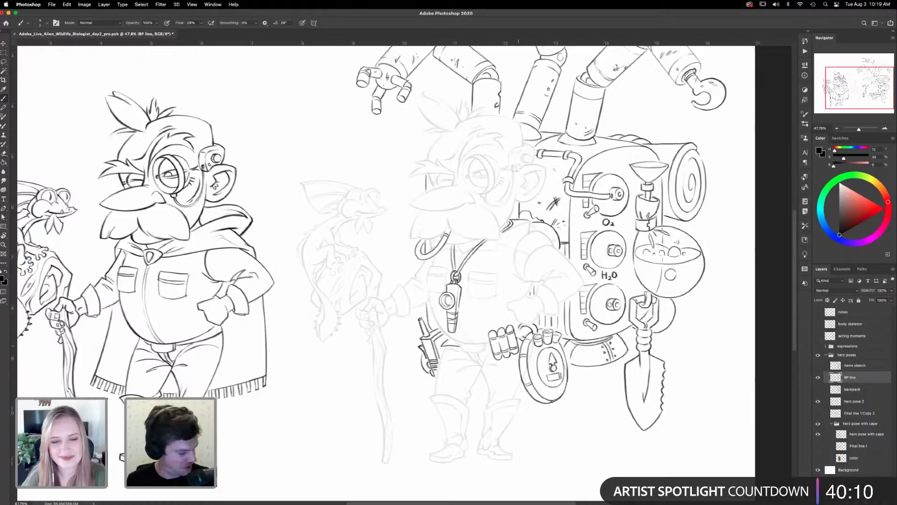
- Toggle the hero pose 2 layer to identify it, select it, and raise its opacity so the faint character lines read more strongly
{"action": "key", "text": "super+space"}
{"action": "mouse_move", "coordinate": [445, 247]}
{"action": "left_mouse_down"}
{"action": "mouse_move", "coordinate": [506, 316]}
{"action": "mouse_move", "coordinate": [532, 280]}
{"action": "left_mouse_up"}
{"action": "left_click_drag", "start_coordinate": [484, 306], "coordinate": [488, 307]}
{"action": "left_click", "coordinate": [818, 401]}
{"action": "left_click", "coordinate": [819, 402]}
{"action": "left_click", "coordinate": [835, 402]}
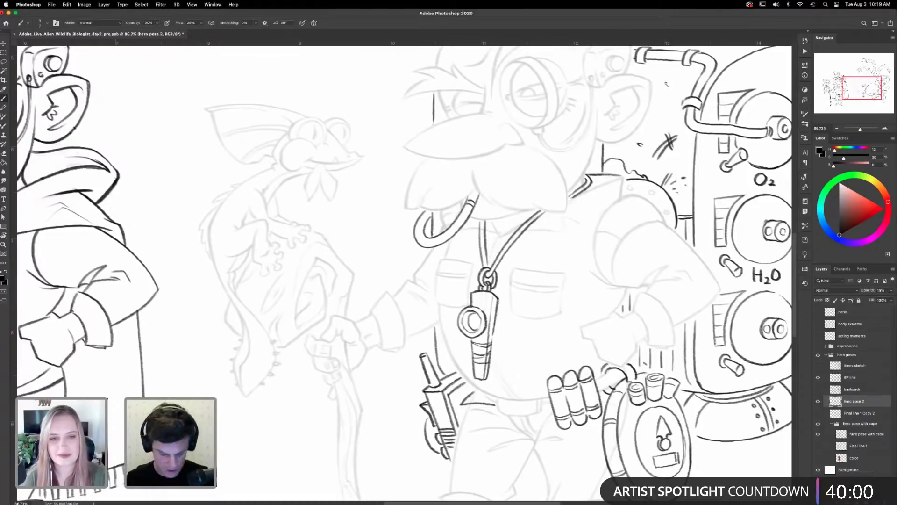
{"action": "key", "text": "e"}
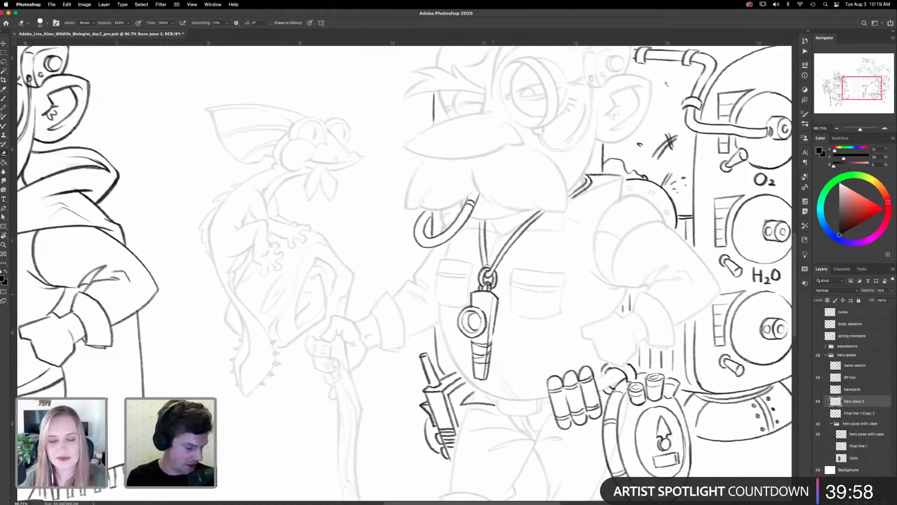
{"action": "left_click_drag", "start_coordinate": [880, 300], "coordinate": [876, 300]}
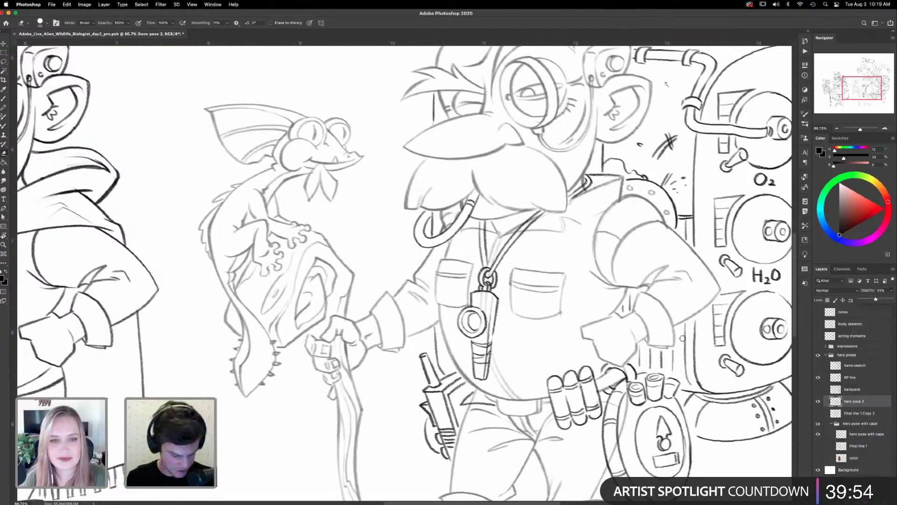
{"action": "left_click", "coordinate": [483, 310]}
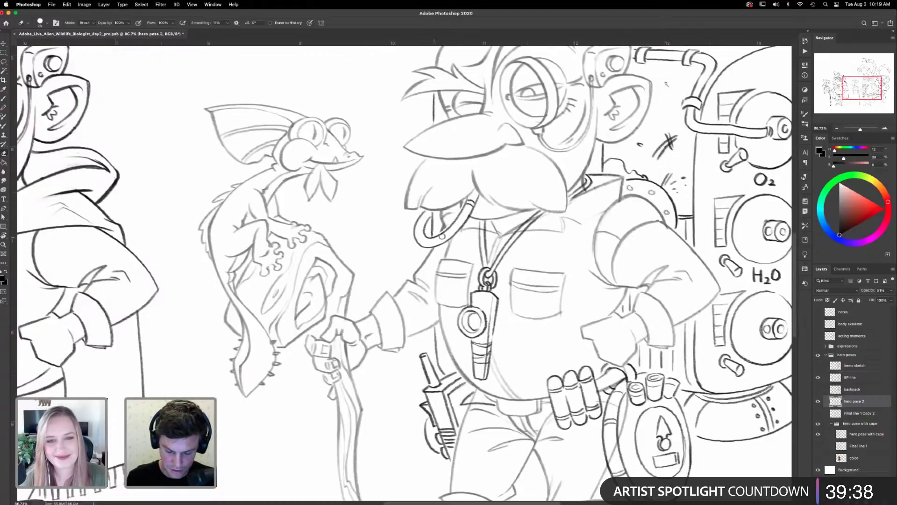
- Examine how the second hero pose's lines overlap the backpack, shoulder straps, whistle and belt gear, from head to boots
{"action": "scroll", "coordinate": [471, 231], "scroll_direction": "up", "scroll_amount": 1}
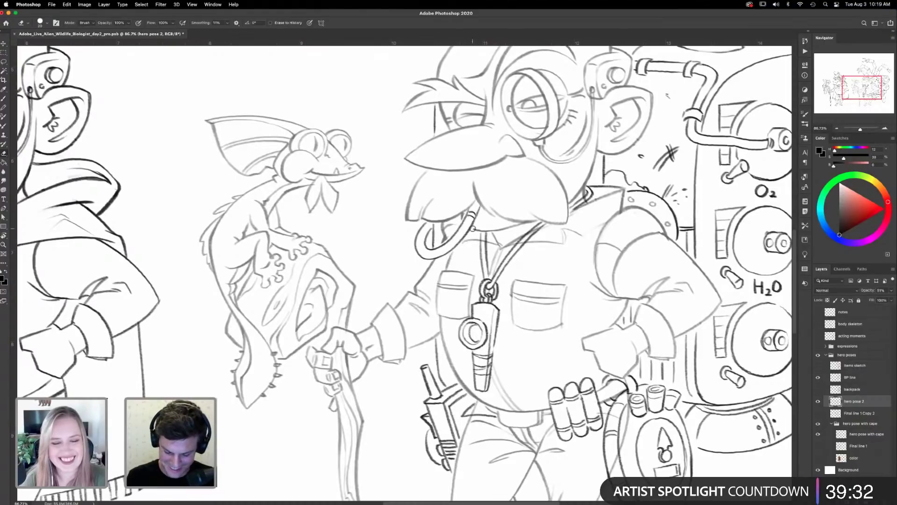
{"action": "scroll", "coordinate": [514, 243], "scroll_direction": "up", "scroll_amount": 5}
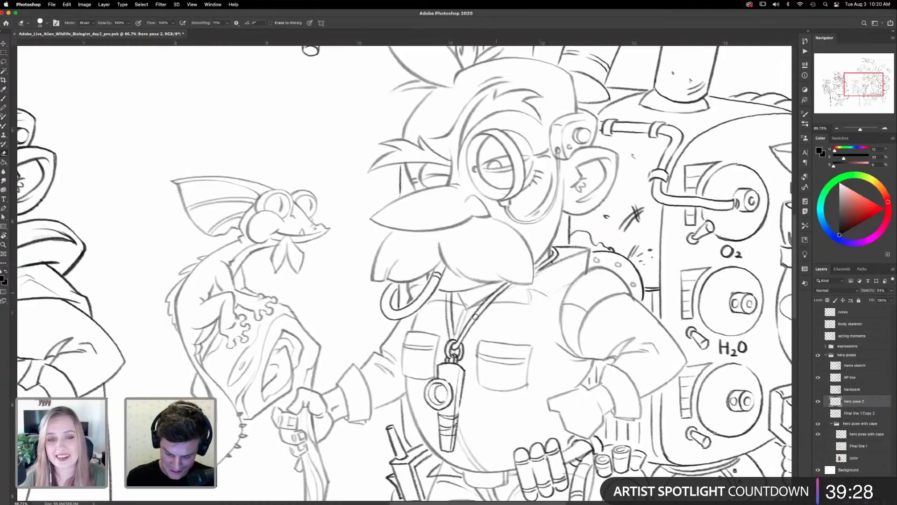
{"action": "scroll", "coordinate": [559, 334], "scroll_direction": "up", "scroll_amount": 7}
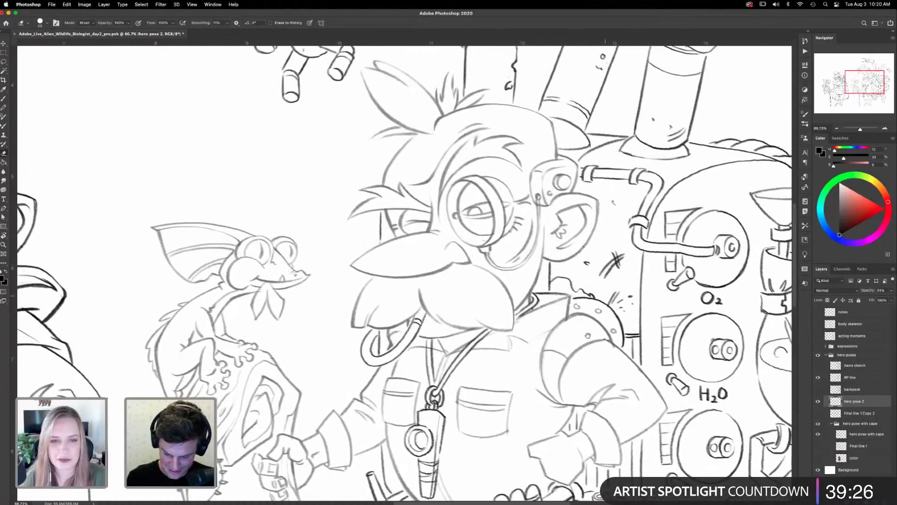
{"action": "scroll", "coordinate": [596, 157], "scroll_direction": "down", "scroll_amount": 10}
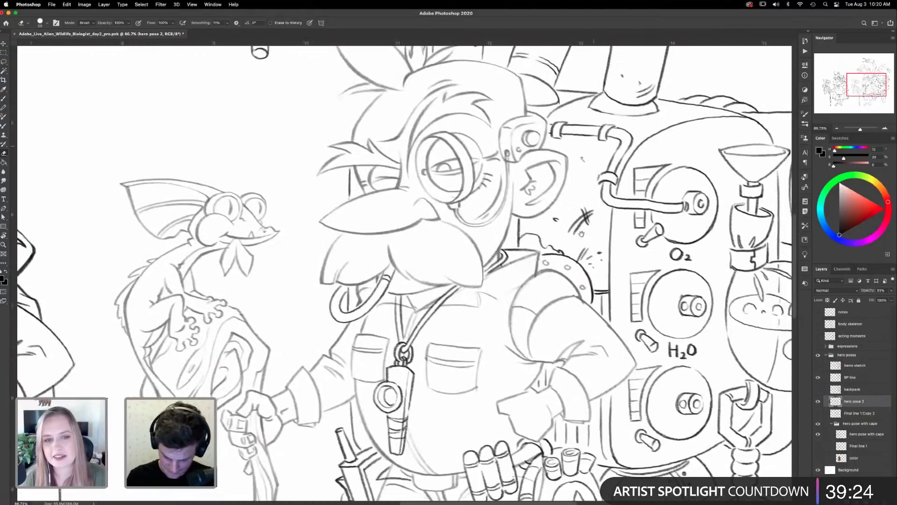
{"action": "scroll", "coordinate": [490, 328], "scroll_direction": "down", "scroll_amount": 10}
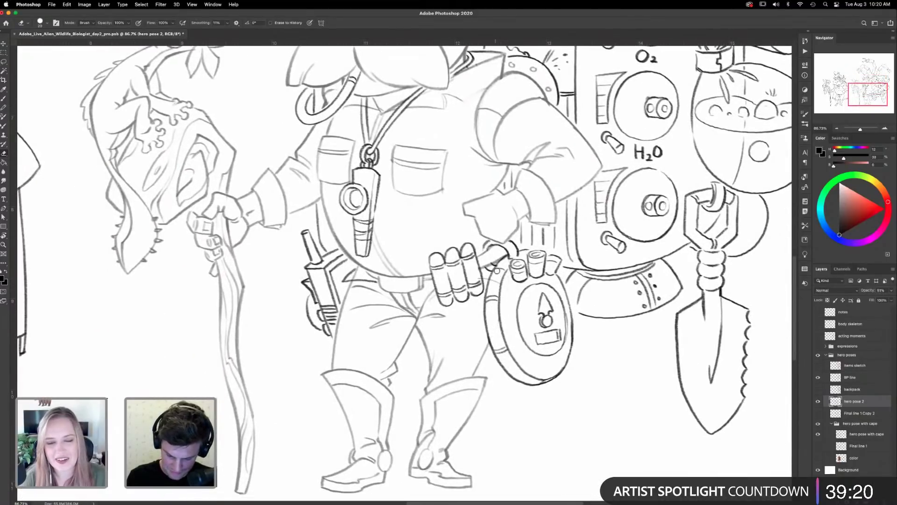
{"action": "scroll", "coordinate": [528, 248], "scroll_direction": "down", "scroll_amount": 3}
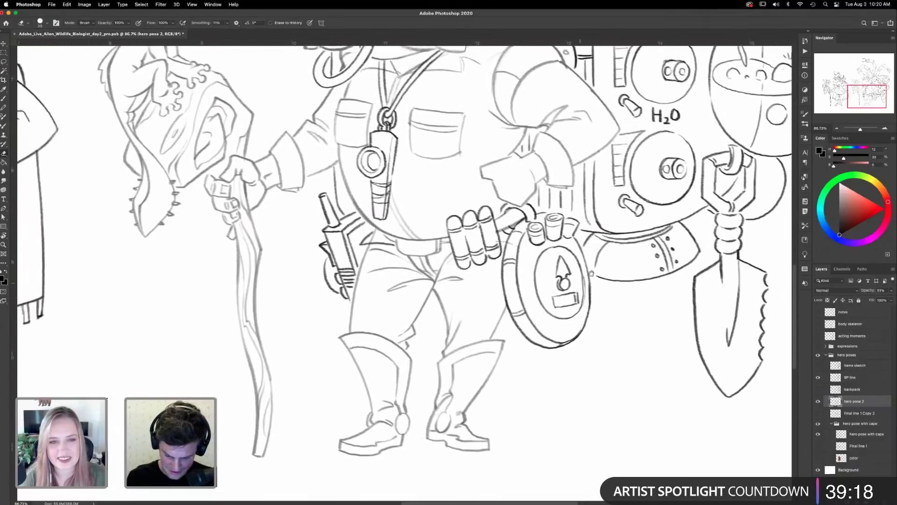
{"action": "scroll", "coordinate": [621, 296], "scroll_direction": "up", "scroll_amount": 10}
{"action": "scroll", "coordinate": [620, 297], "scroll_direction": "right", "scroll_amount": 8}
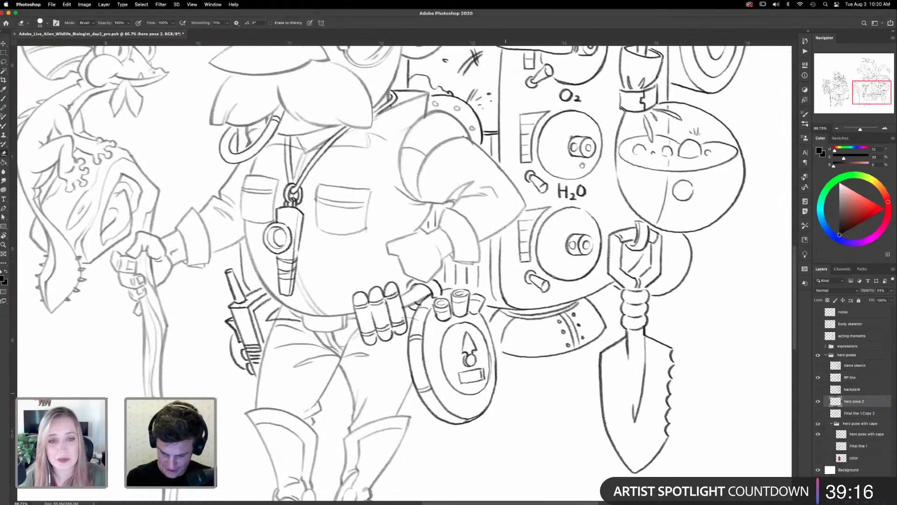
{"action": "left_click_drag", "start_coordinate": [496, 246], "coordinate": [522, 399]}
{"action": "left_click_drag", "start_coordinate": [555, 310], "coordinate": [613, 386]}
{"action": "scroll", "coordinate": [554, 313], "scroll_direction": "down", "scroll_amount": 2}
{"action": "scroll", "coordinate": [554, 314], "scroll_direction": "left", "scroll_amount": 1}
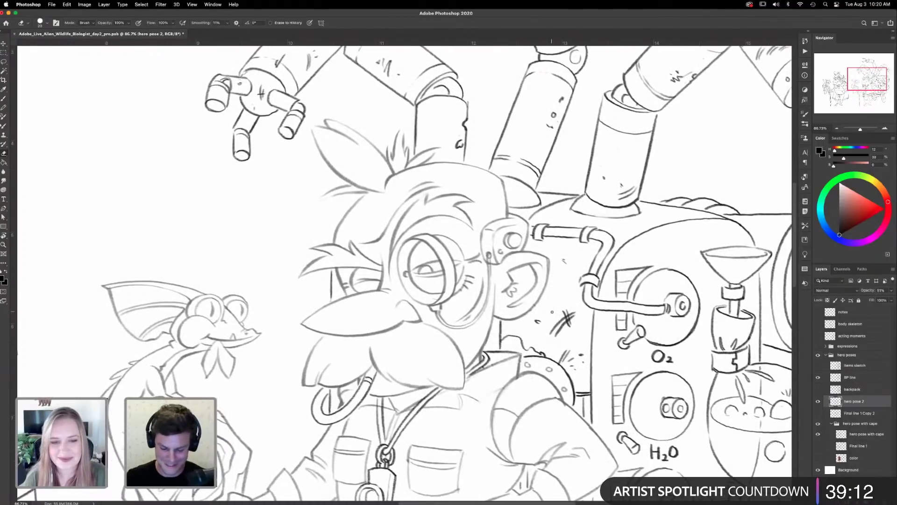
- Toggle the BP line layer off and on to compare, and set the hero pose 2 layer's opacity to 100%
{"action": "key", "text": "super+0"}
{"action": "left_click", "coordinate": [818, 378]}
{"action": "left_click", "coordinate": [818, 378]}
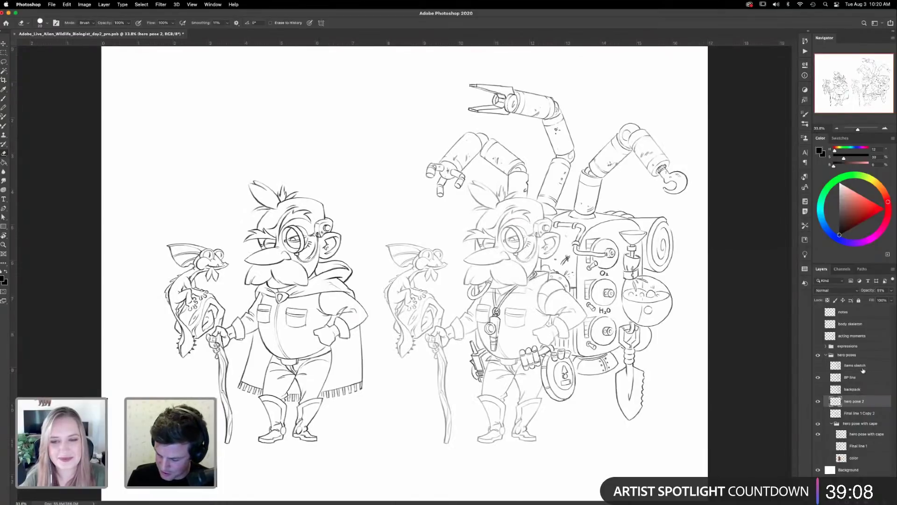
{"action": "left_click", "coordinate": [891, 290]}
{"action": "left_click_drag", "start_coordinate": [875, 299], "coordinate": [891, 299]}
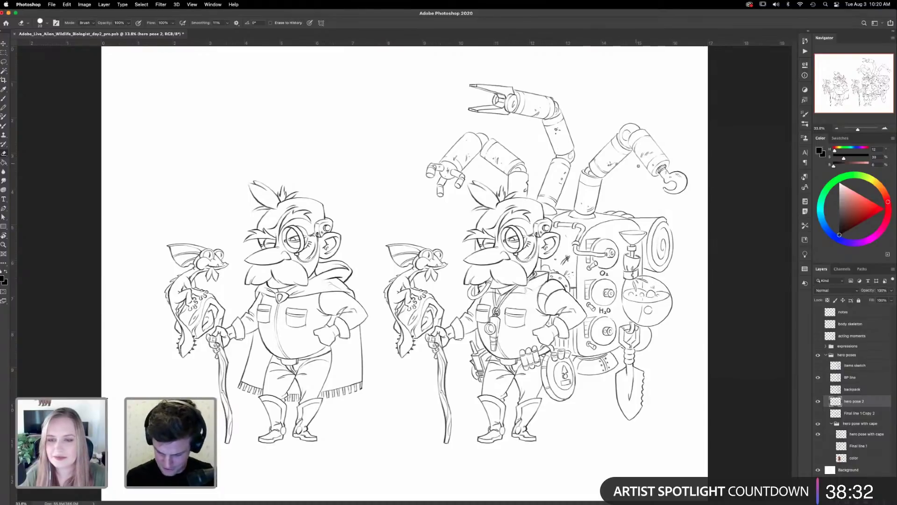
- Examine the full-strength line art of both hero poses, including the backpack, mechanical arms and hanging gear
{"action": "key", "text": "z"}
{"action": "mouse_move", "coordinate": [590, 224]}
{"action": "left_mouse_down"}
{"action": "mouse_move", "coordinate": [624, 201]}
{"action": "mouse_move", "coordinate": [635, 147]}
{"action": "left_mouse_up"}
{"action": "scroll", "coordinate": [645, 280], "scroll_direction": "down", "scroll_amount": 6}
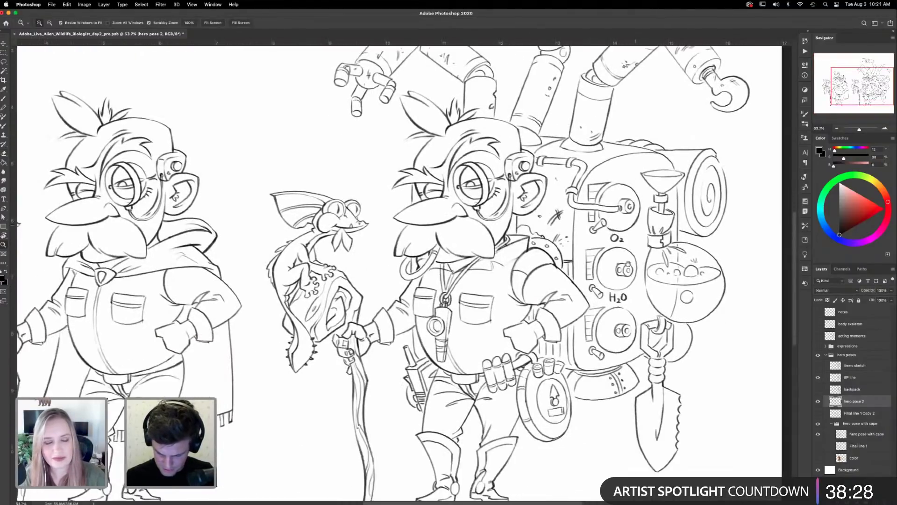
{"action": "left_click_drag", "start_coordinate": [645, 280], "coordinate": [665, 341]}
{"action": "scroll", "coordinate": [665, 340], "scroll_direction": "up", "scroll_amount": 4}
{"action": "scroll", "coordinate": [696, 159], "scroll_direction": "down", "scroll_amount": 3}
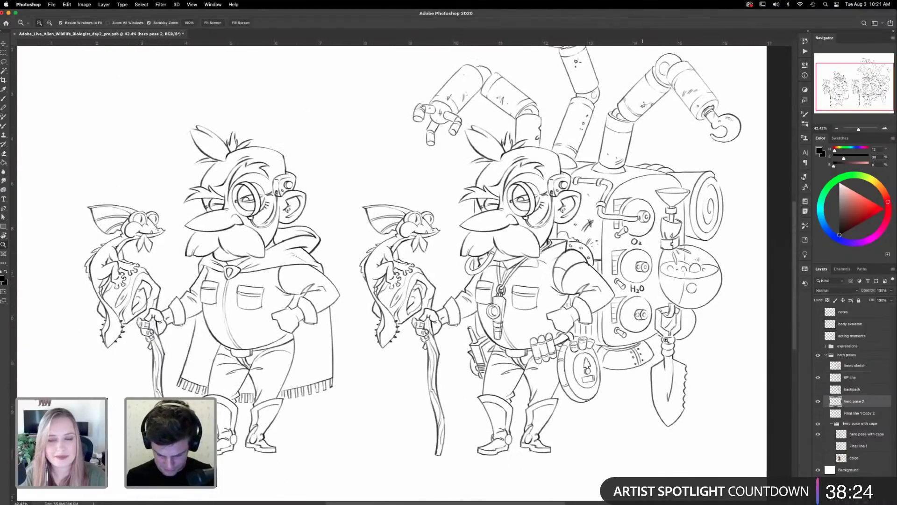
{"action": "scroll", "coordinate": [665, 340], "scroll_direction": "up", "scroll_amount": 2}
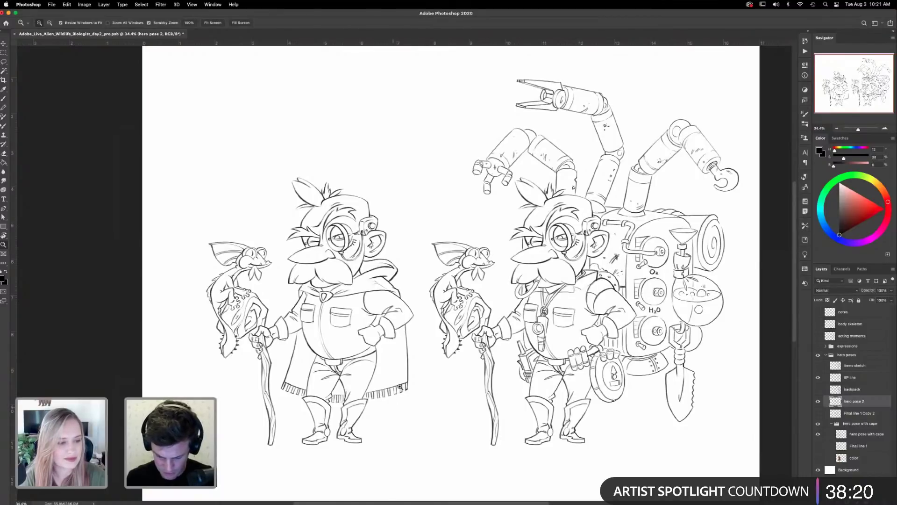
{"action": "scroll", "coordinate": [484, 243], "scroll_direction": "left", "scroll_amount": 2}
{"action": "scroll", "coordinate": [484, 242], "scroll_direction": "up", "scroll_amount": 1}
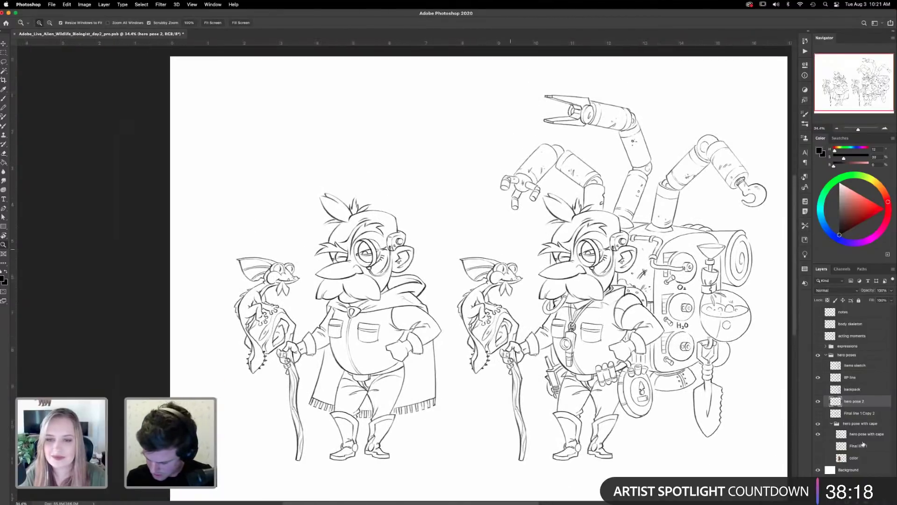
- Show and select the color layer in the hero pose with cape group, framing the caped hero's head
{"action": "left_click", "coordinate": [818, 457]}
{"action": "left_click", "coordinate": [851, 462]}
{"action": "left_click_drag", "start_coordinate": [407, 247], "coordinate": [488, 253]}
- Choose the first Hard Round brush in the adobe live brushes set and reduce its size
{"action": "key", "text": "F5"}
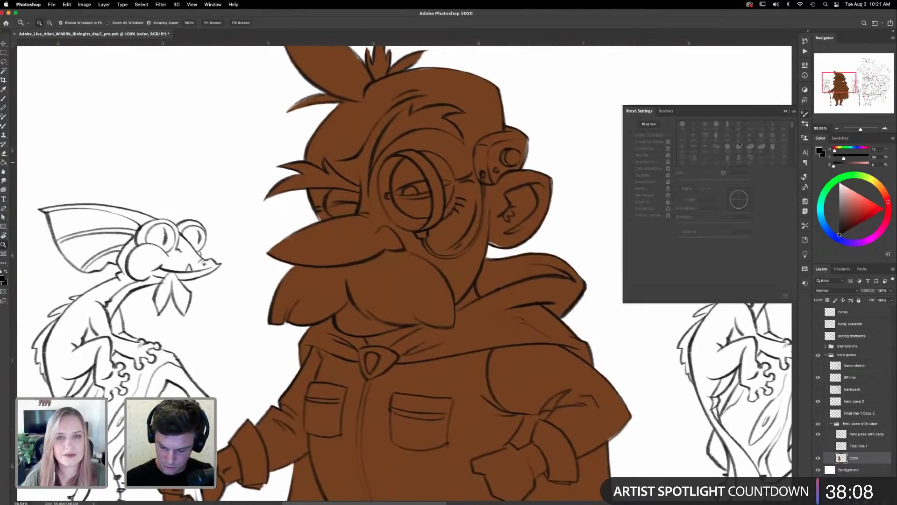
{"action": "left_click", "coordinate": [672, 113]}
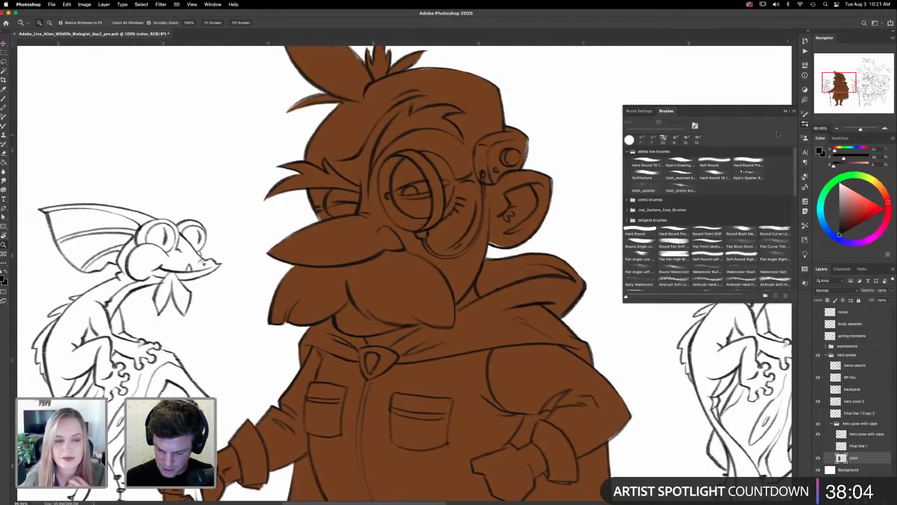
{"action": "left_click", "coordinate": [650, 163]}
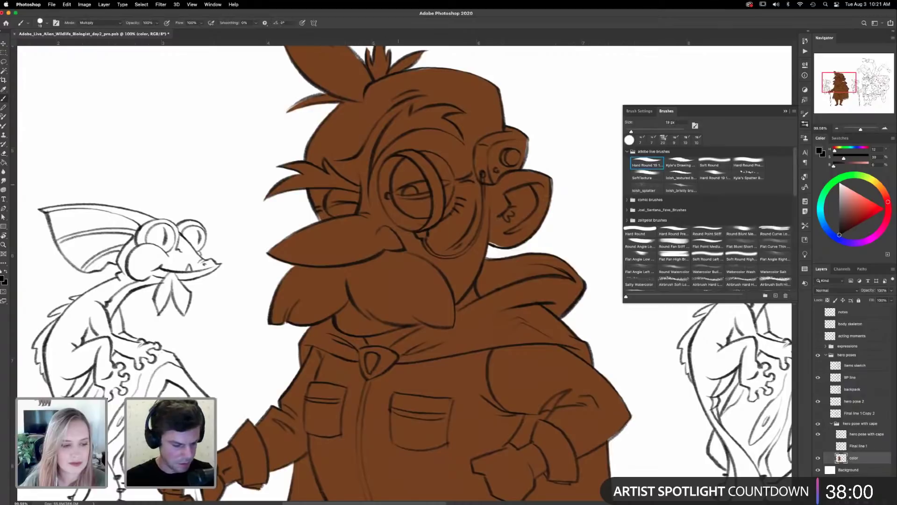
{"action": "key", "text": "bracketleft"}
- Sample the brown fill color from the caped hero's ear and try brush strokes along the ear's lower edge, undoing them
{"action": "left_click_drag", "start_coordinate": [488, 242], "coordinate": [506, 246]}
{"action": "key", "text": "super+z"}
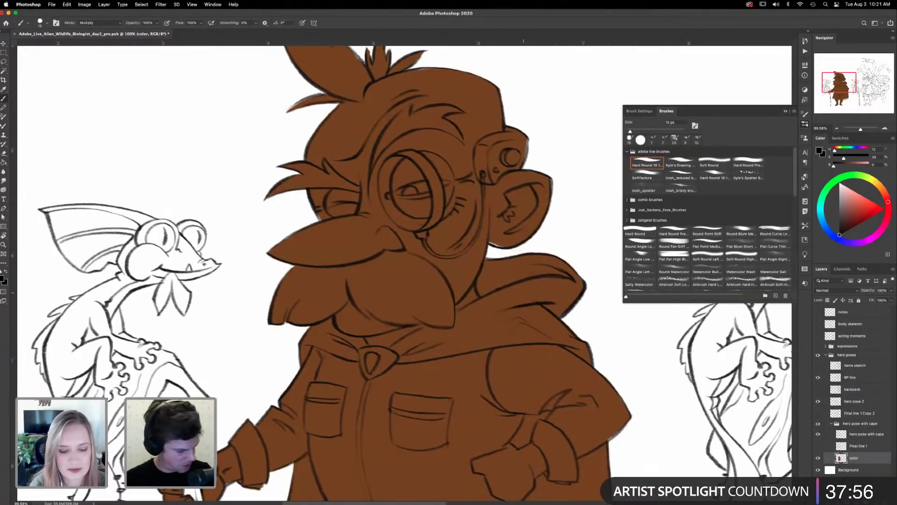
{"action": "left_click", "coordinate": [532, 225], "text": "alt"}
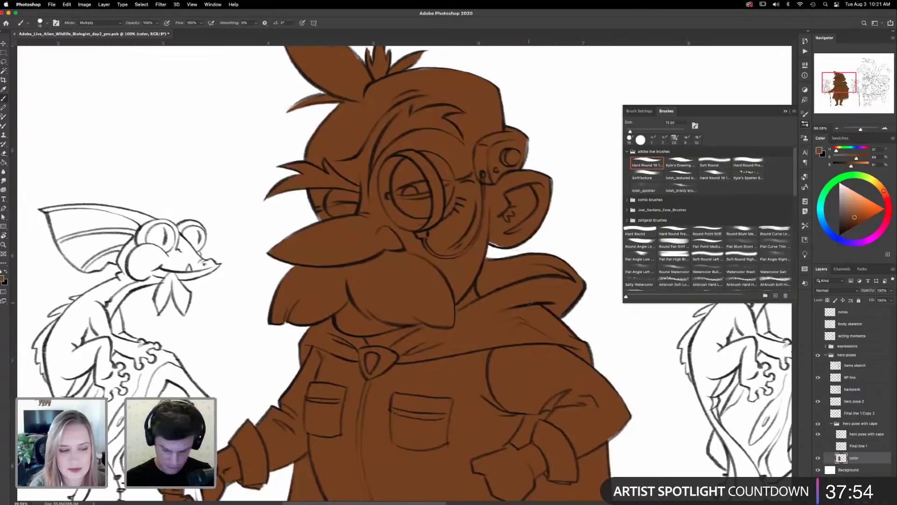
{"action": "left_click_drag", "start_coordinate": [488, 244], "coordinate": [501, 244]}
{"action": "key", "text": "super+z"}
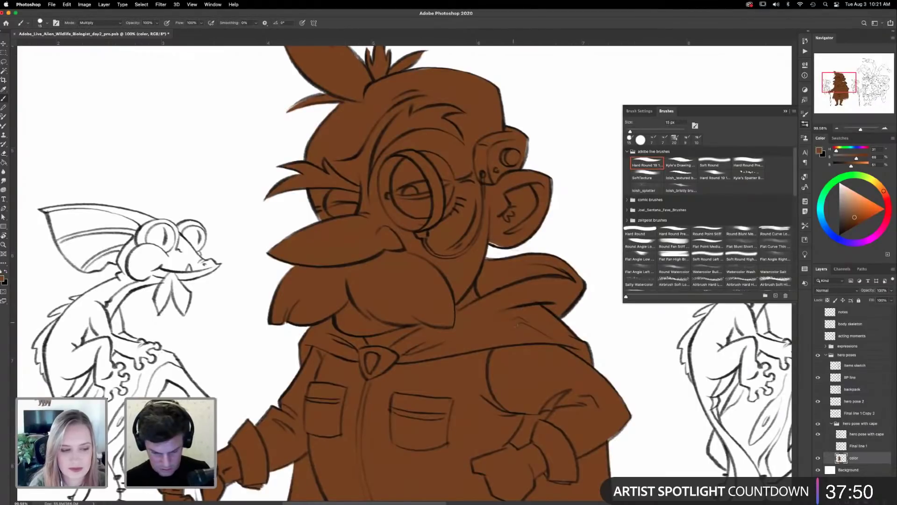
- Set the brush's blend mode to Normal and paint brown along the lower edge of the caped hero's ear
{"action": "left_click", "coordinate": [118, 22]}
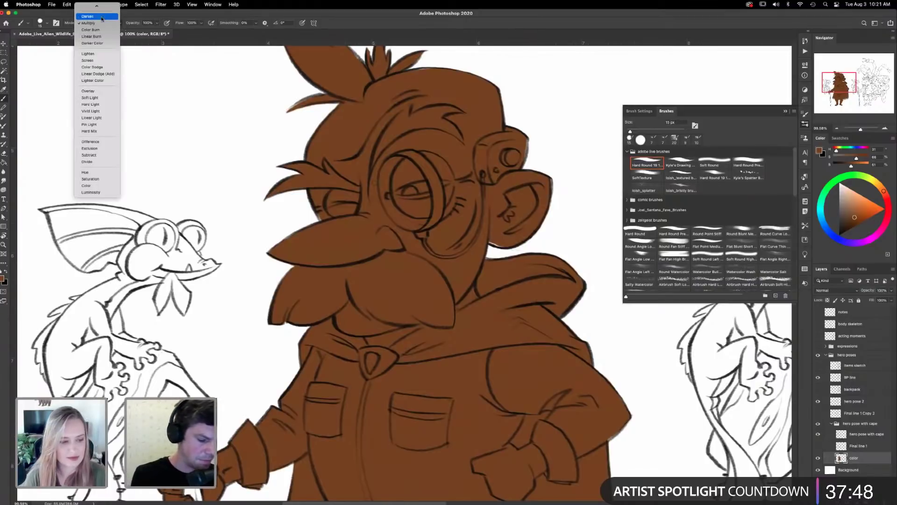
{"action": "left_click", "coordinate": [98, 8]}
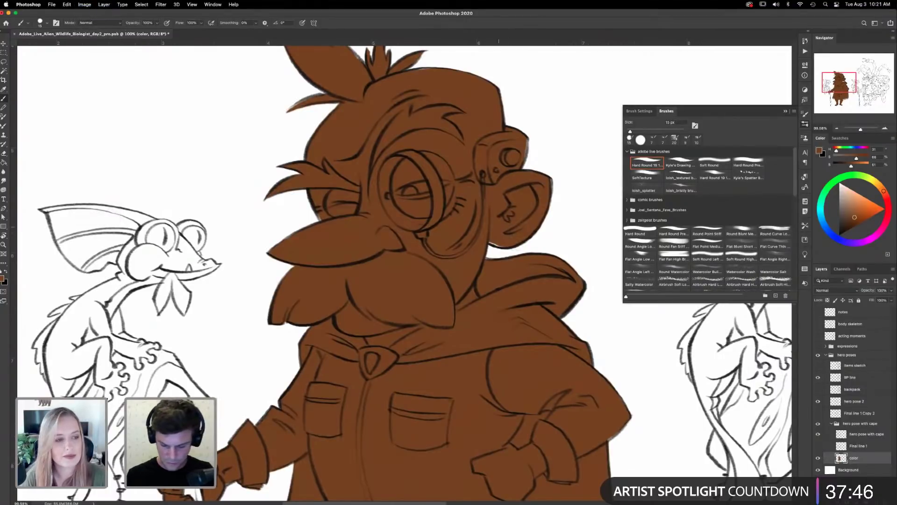
{"action": "left_click_drag", "start_coordinate": [494, 242], "coordinate": [507, 243]}
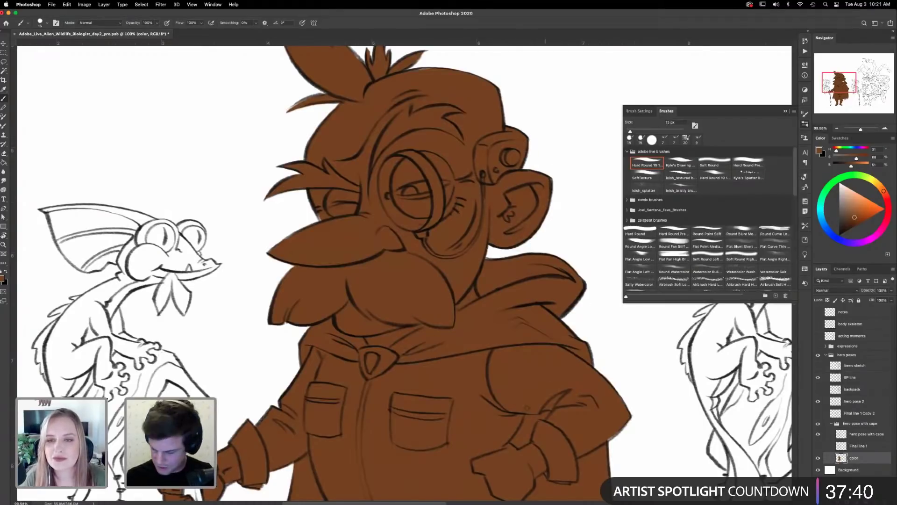
- Examine the edges of the caped hero's brown base fill from the hair down to the boots
{"action": "left_click_drag", "start_coordinate": [471, 154], "coordinate": [545, 259]}
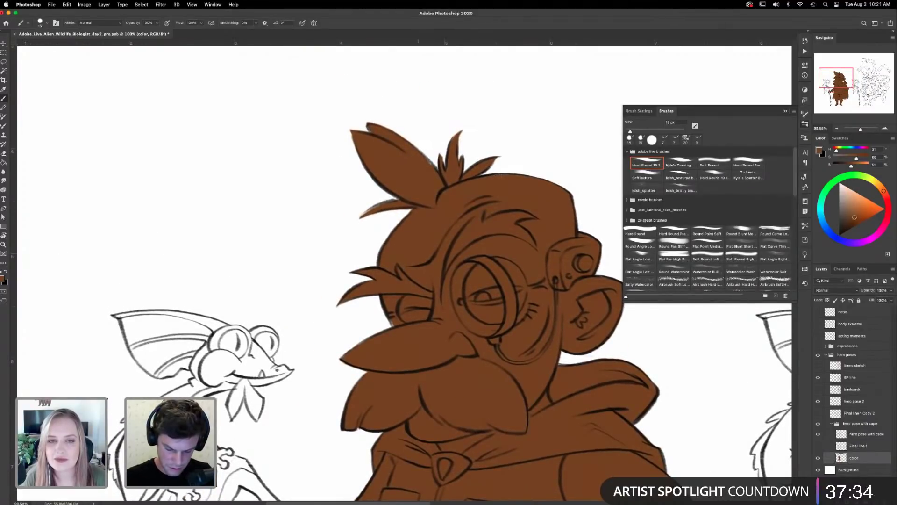
{"action": "scroll", "coordinate": [514, 243], "scroll_direction": "down", "scroll_amount": 5}
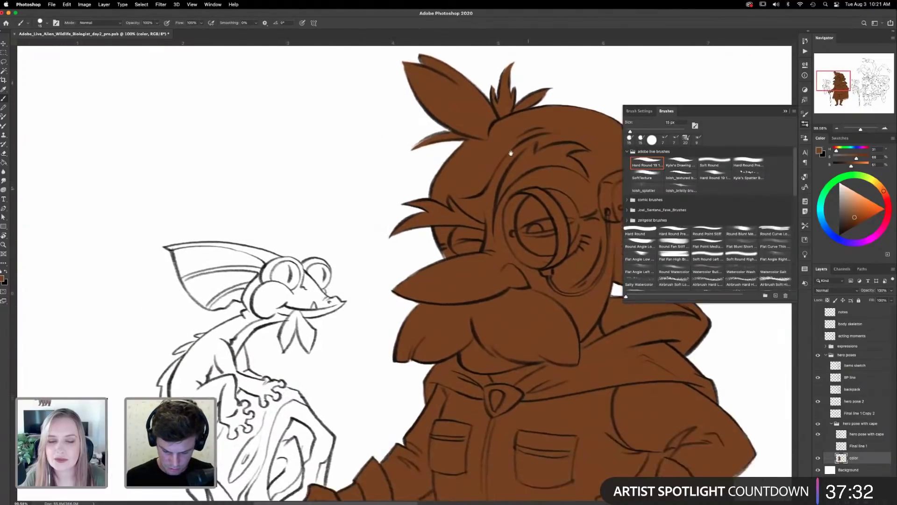
{"action": "scroll", "coordinate": [533, 304], "scroll_direction": "down", "scroll_amount": 5}
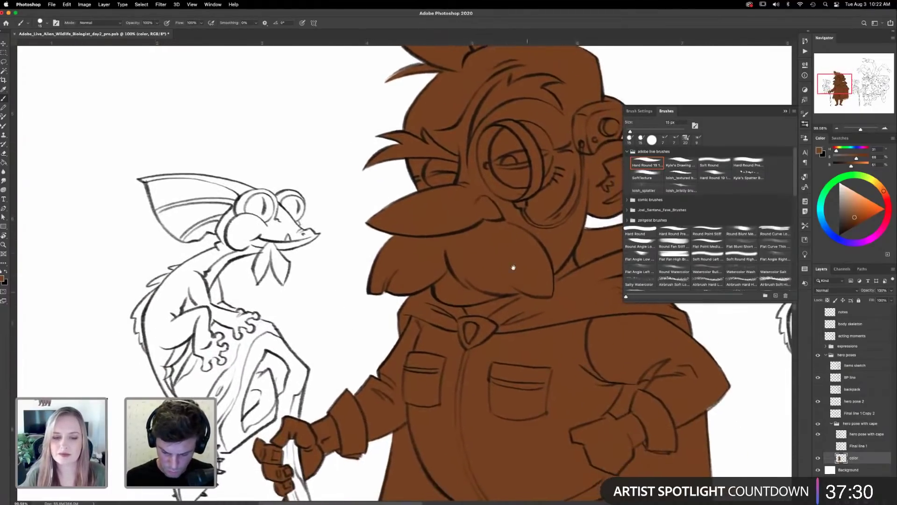
{"action": "scroll", "coordinate": [509, 282], "scroll_direction": "down", "scroll_amount": 8}
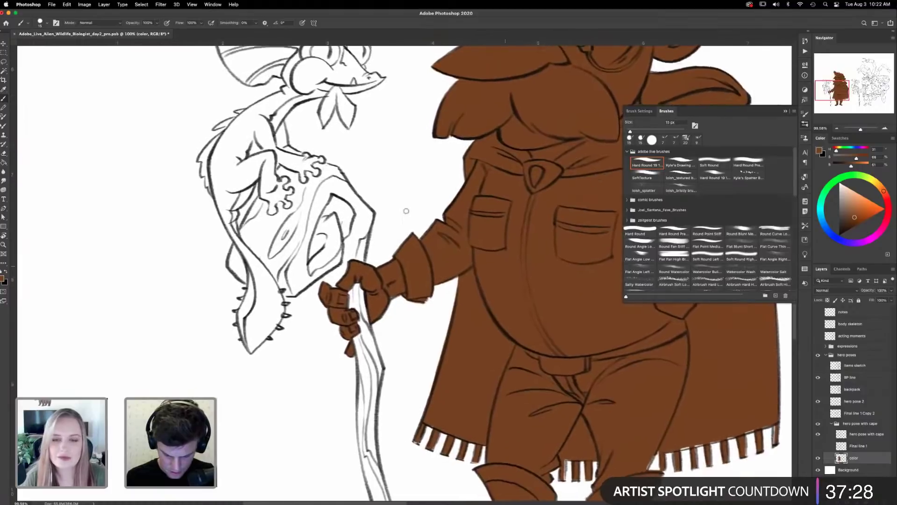
{"action": "scroll", "coordinate": [549, 258], "scroll_direction": "down", "scroll_amount": 4}
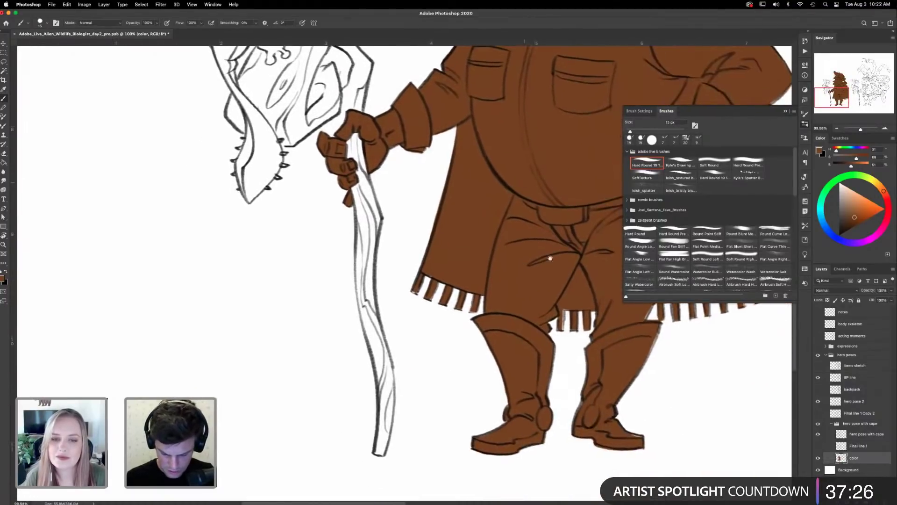
- Touch up the brown base fill along the fringed hem of the hero's cape, beside the leg without the staff
{"action": "scroll", "coordinate": [462, 309], "scroll_direction": "right", "scroll_amount": 6}
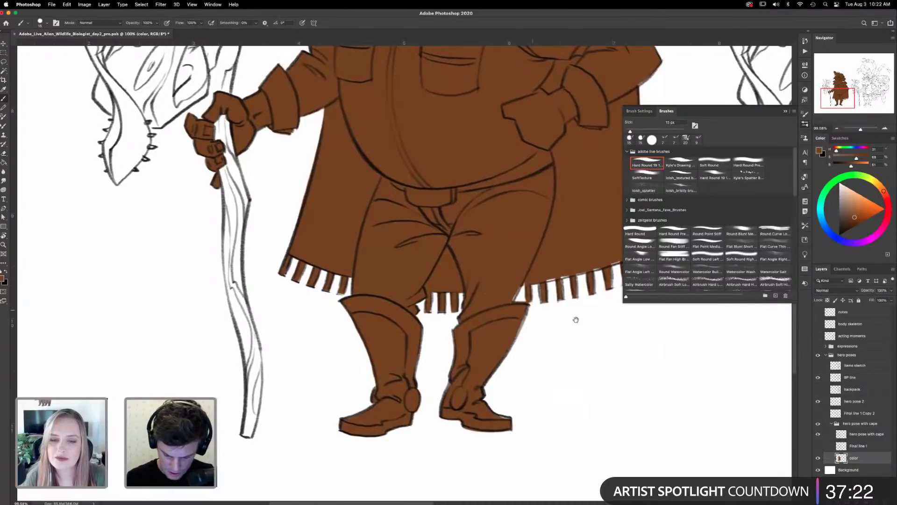
{"action": "scroll", "coordinate": [544, 313], "scroll_direction": "right", "scroll_amount": 5}
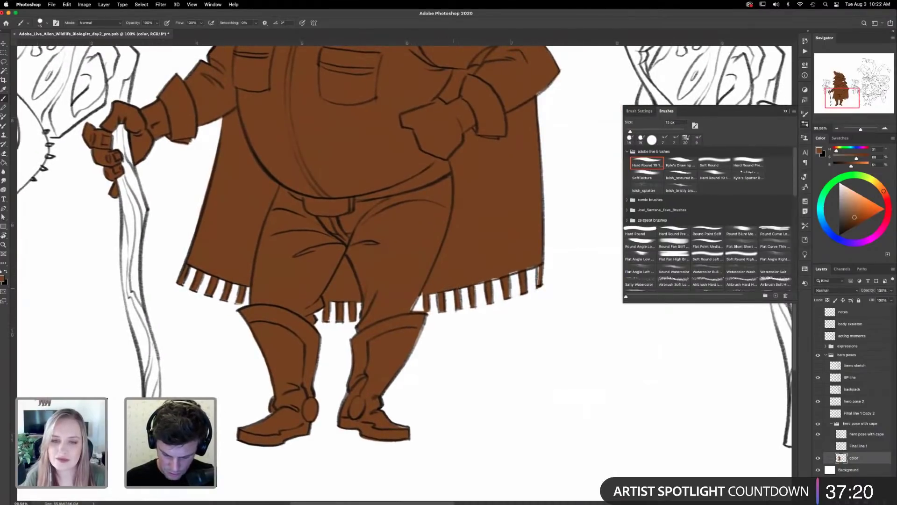
{"action": "mouse_move", "coordinate": [538, 266]}
{"action": "left_mouse_down"}
{"action": "mouse_move", "coordinate": [537, 285]}
{"action": "mouse_move", "coordinate": [510, 298]}
{"action": "mouse_move", "coordinate": [477, 287]}
{"action": "mouse_move", "coordinate": [493, 283]}
{"action": "left_mouse_up"}
{"action": "left_click_drag", "start_coordinate": [436, 294], "coordinate": [437, 312]}
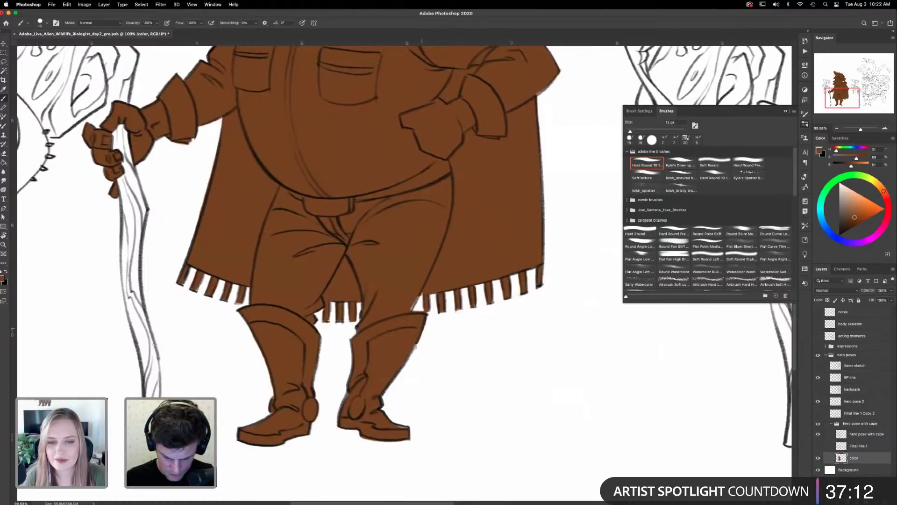
{"action": "left_click_drag", "start_coordinate": [459, 341], "coordinate": [568, 285]}
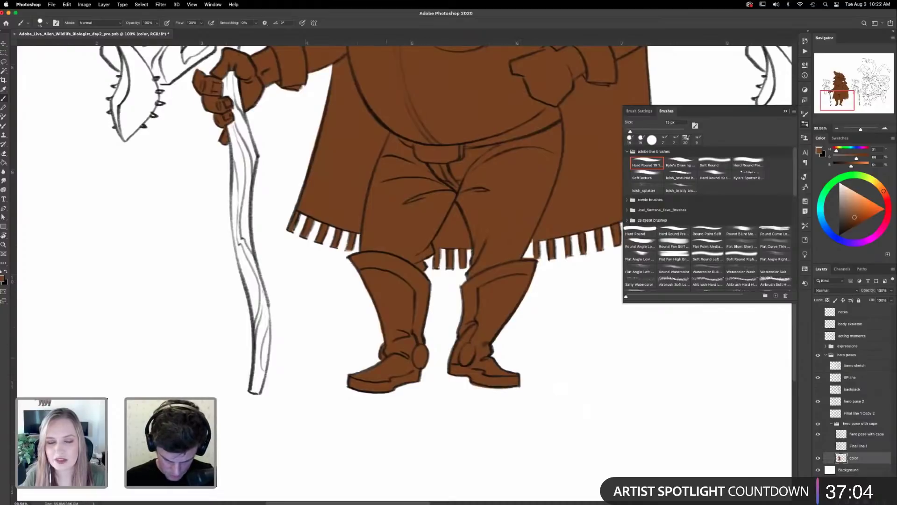
- Add a layer named face above the color layer and clip it to the color layer
{"action": "left_click_drag", "start_coordinate": [506, 208], "coordinate": [494, 417]}
{"action": "left_click_drag", "start_coordinate": [505, 192], "coordinate": [519, 351]}
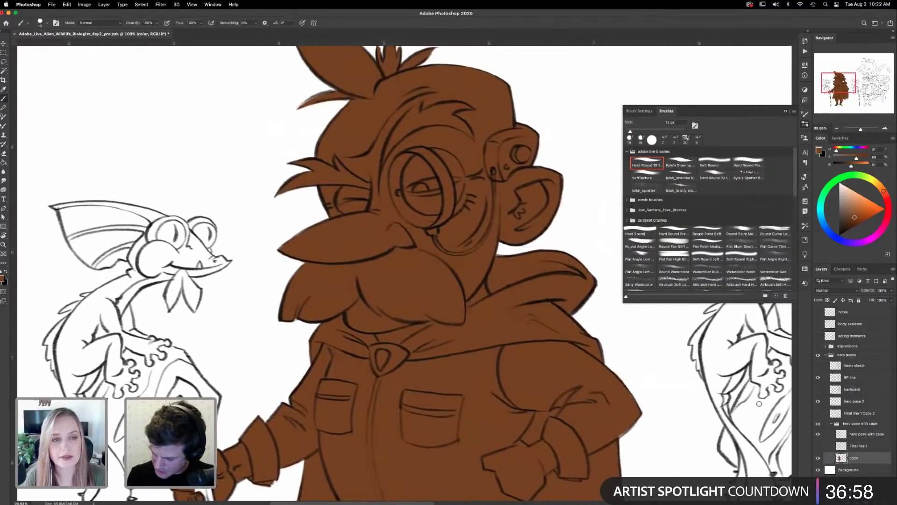
{"action": "left_click", "coordinate": [876, 500]}
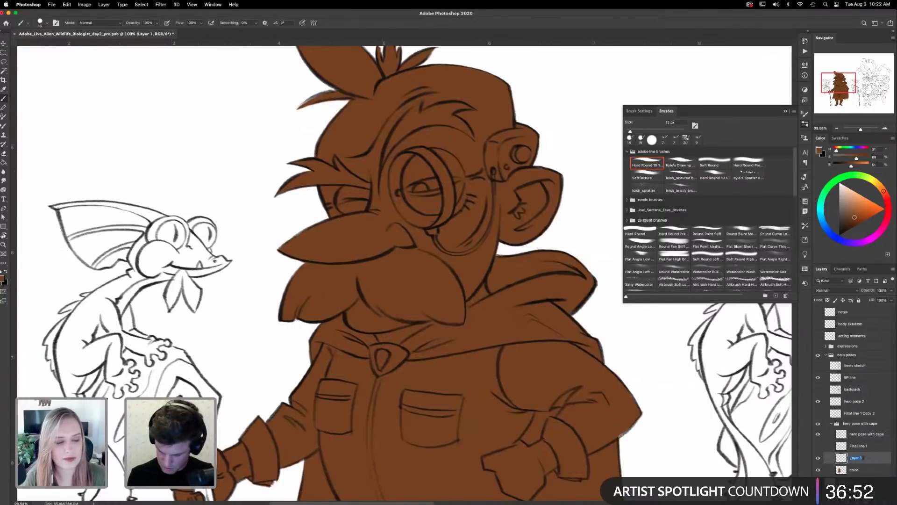
{"action": "type", "text": "face"}
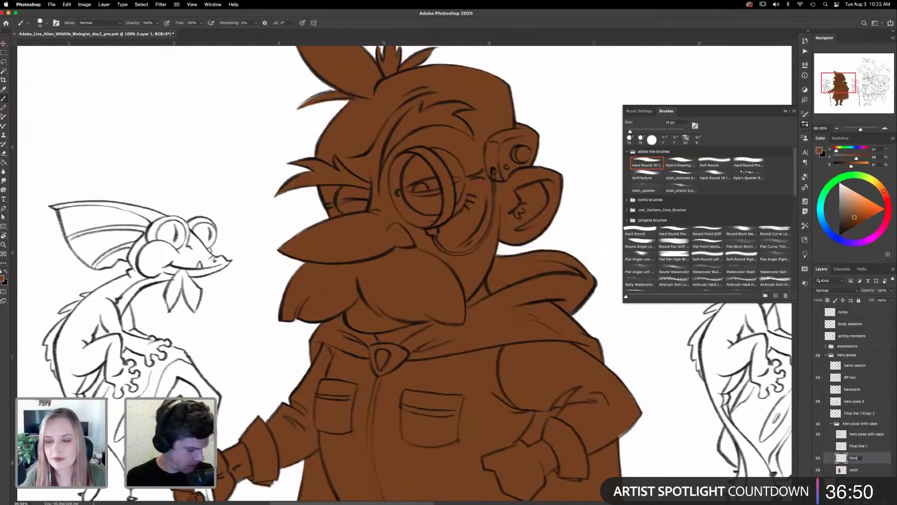
{"action": "key", "text": "Return"}
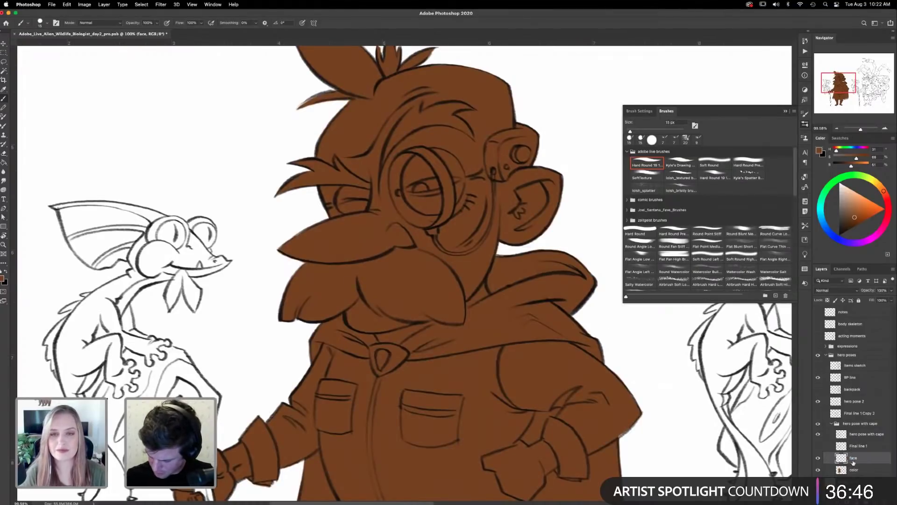
{"action": "right_click", "coordinate": [853, 462]}
{"action": "left_click", "coordinate": [675, 349]}
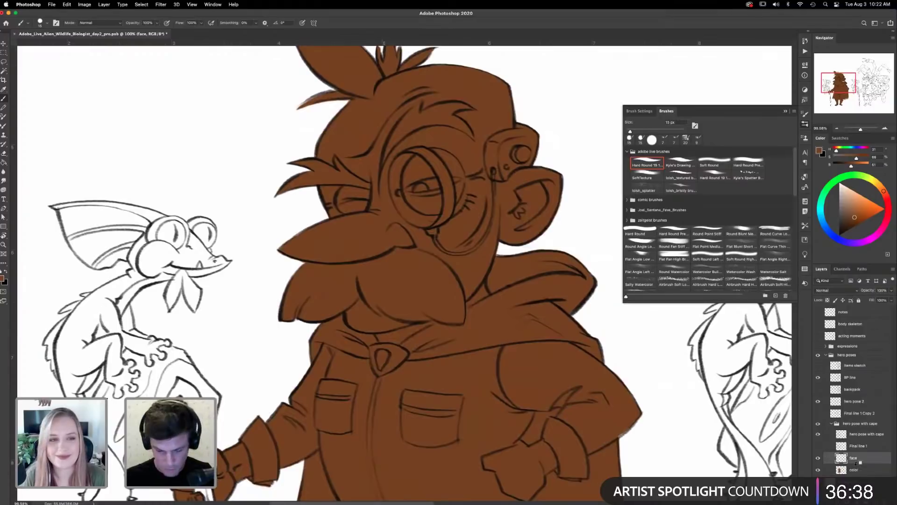
{"action": "left_click", "coordinate": [859, 463], "text": "alt"}
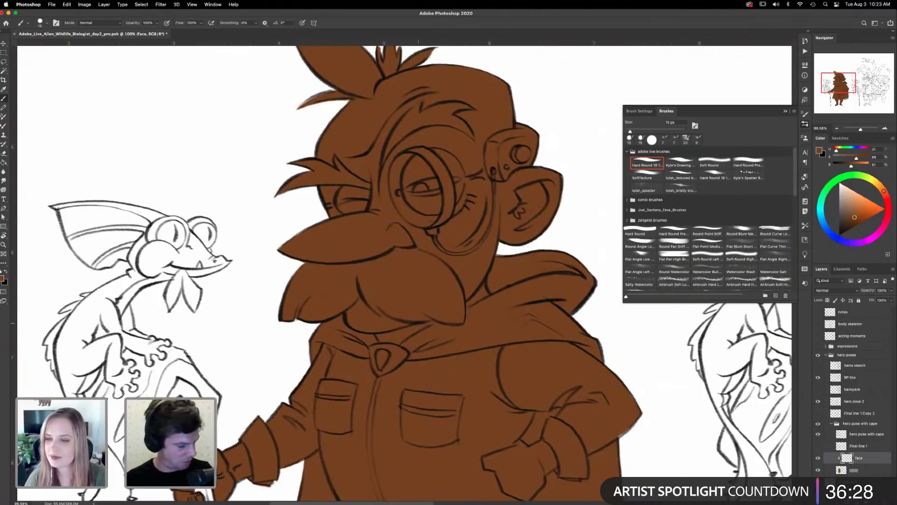
- Pick a pale beige paint color and try brush strokes along the caped hero's mustache, undoing them
{"action": "key", "text": "i"}
{"action": "left_click_drag", "start_coordinate": [843, 200], "coordinate": [844, 193]}
{"action": "key", "text": "b"}
{"action": "mouse_move", "coordinate": [286, 320]}
{"action": "left_mouse_down"}
{"action": "mouse_move", "coordinate": [323, 287]}
{"action": "mouse_move", "coordinate": [322, 276]}
{"action": "mouse_move", "coordinate": [280, 314]}
{"action": "mouse_move", "coordinate": [323, 286]}
{"action": "mouse_move", "coordinate": [316, 289]}
{"action": "left_mouse_up"}
{"action": "left_click_drag", "start_coordinate": [442, 308], "coordinate": [471, 306]}
{"action": "key", "text": "super+z"}
{"action": "key", "text": "super+z"}
- Paint the mustache half on the staff side pale beige and start along the edge of the other half
{"action": "key", "text": "super+space"}
{"action": "left_click_drag", "start_coordinate": [411, 276], "coordinate": [488, 315]}
{"action": "left_click_drag", "start_coordinate": [491, 316], "coordinate": [591, 306]}
{"action": "key", "text": "b"}
{"action": "mouse_move", "coordinate": [442, 286]}
{"action": "left_mouse_down"}
{"action": "mouse_move", "coordinate": [421, 311]}
{"action": "mouse_move", "coordinate": [373, 326]}
{"action": "mouse_move", "coordinate": [422, 306]}
{"action": "mouse_move", "coordinate": [453, 282]}
{"action": "mouse_move", "coordinate": [408, 290]}
{"action": "mouse_move", "coordinate": [441, 278]}
{"action": "left_mouse_up"}
{"action": "mouse_move", "coordinate": [457, 246]}
{"action": "left_mouse_down"}
{"action": "mouse_move", "coordinate": [358, 250]}
{"action": "mouse_move", "coordinate": [368, 251]}
{"action": "mouse_move", "coordinate": [346, 276]}
{"action": "mouse_move", "coordinate": [437, 255]}
{"action": "mouse_move", "coordinate": [418, 277]}
{"action": "left_mouse_up"}
{"action": "mouse_move", "coordinate": [371, 253]}
{"action": "left_mouse_down"}
{"action": "mouse_move", "coordinate": [448, 248]}
{"action": "mouse_move", "coordinate": [494, 232]}
{"action": "mouse_move", "coordinate": [436, 265]}
{"action": "mouse_move", "coordinate": [451, 252]}
{"action": "left_mouse_up"}
{"action": "mouse_move", "coordinate": [479, 322]}
{"action": "left_mouse_down"}
{"action": "mouse_move", "coordinate": [437, 266]}
{"action": "mouse_move", "coordinate": [469, 294]}
{"action": "mouse_move", "coordinate": [527, 267]}
{"action": "mouse_move", "coordinate": [509, 249]}
{"action": "mouse_move", "coordinate": [466, 253]}
{"action": "mouse_move", "coordinate": [467, 305]}
{"action": "mouse_move", "coordinate": [519, 289]}
{"action": "mouse_move", "coordinate": [545, 276]}
{"action": "left_mouse_up"}
- Enlarge the brush to 30 px and fill the rest of the mustache with pale beige
{"action": "key", "text": "bracketright"}
{"action": "key", "text": "bracketright"}
{"action": "key", "text": "r"}
{"action": "mouse_move", "coordinate": [457, 224]}
{"action": "left_mouse_down"}
{"action": "mouse_move", "coordinate": [475, 263]}
{"action": "mouse_move", "coordinate": [474, 290]}
{"action": "mouse_move", "coordinate": [453, 215]}
{"action": "left_mouse_up"}
{"action": "key", "text": "b"}
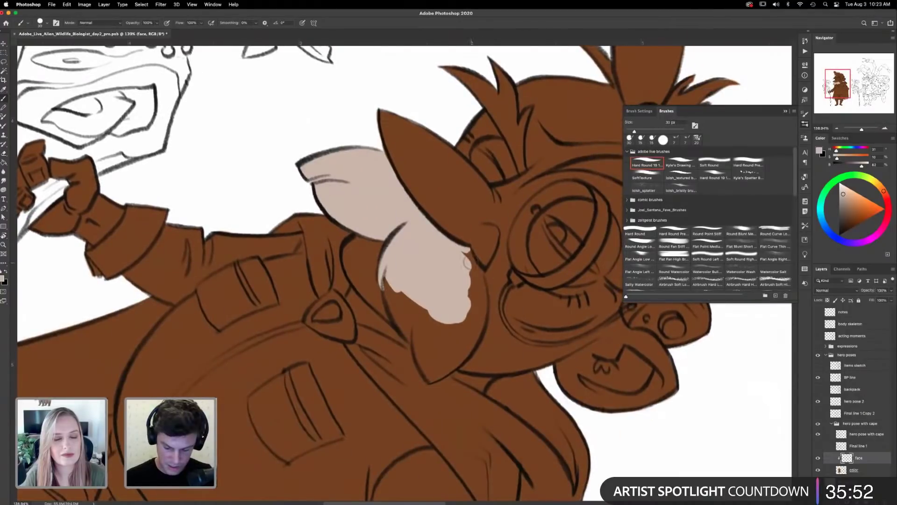
{"action": "mouse_move", "coordinate": [466, 261]}
{"action": "left_mouse_down"}
{"action": "mouse_move", "coordinate": [467, 348]}
{"action": "mouse_move", "coordinate": [474, 339]}
{"action": "mouse_move", "coordinate": [431, 377]}
{"action": "mouse_move", "coordinate": [451, 363]}
{"action": "mouse_move", "coordinate": [460, 322]}
{"action": "mouse_move", "coordinate": [465, 349]}
{"action": "mouse_move", "coordinate": [448, 364]}
{"action": "mouse_move", "coordinate": [434, 328]}
{"action": "mouse_move", "coordinate": [432, 377]}
{"action": "mouse_move", "coordinate": [423, 365]}
{"action": "mouse_move", "coordinate": [429, 303]}
{"action": "mouse_move", "coordinate": [415, 340]}
{"action": "mouse_move", "coordinate": [394, 309]}
{"action": "mouse_move", "coordinate": [389, 266]}
{"action": "mouse_move", "coordinate": [400, 311]}
{"action": "mouse_move", "coordinate": [414, 278]}
{"action": "left_mouse_up"}
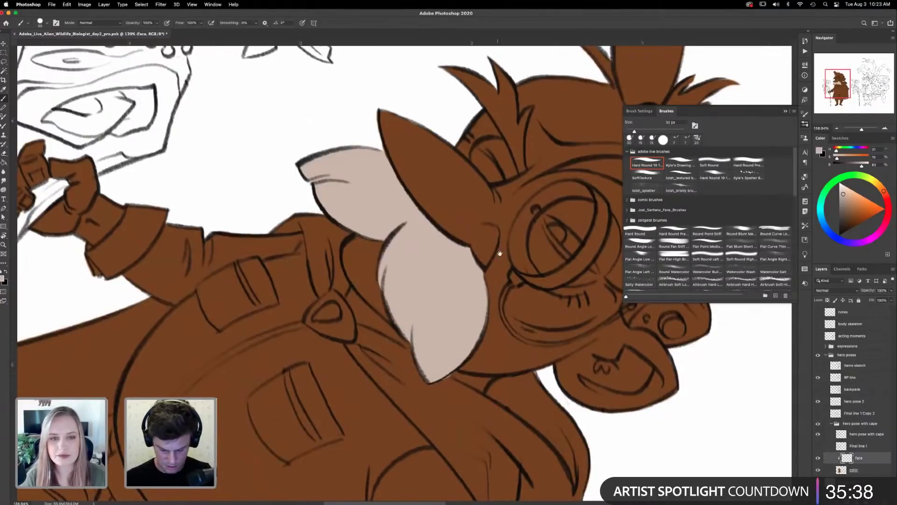
- Paint the bushy eyebrow on the hero's far side pale beige and tidy its inner end with sampled brown
{"action": "scroll", "coordinate": [492, 287], "scroll_direction": "up", "scroll_amount": 5}
{"action": "mouse_move", "coordinate": [505, 202]}
{"action": "left_mouse_down"}
{"action": "mouse_move", "coordinate": [498, 262]}
{"action": "mouse_move", "coordinate": [471, 203]}
{"action": "mouse_move", "coordinate": [442, 174]}
{"action": "mouse_move", "coordinate": [476, 206]}
{"action": "mouse_move", "coordinate": [491, 238]}
{"action": "mouse_move", "coordinate": [470, 160]}
{"action": "left_mouse_up"}
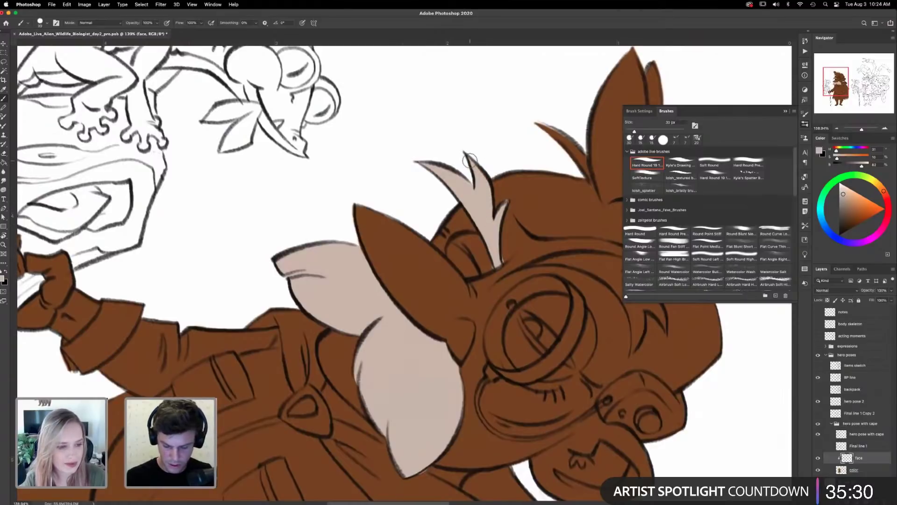
{"action": "left_click", "coordinate": [516, 236], "text": "alt"}
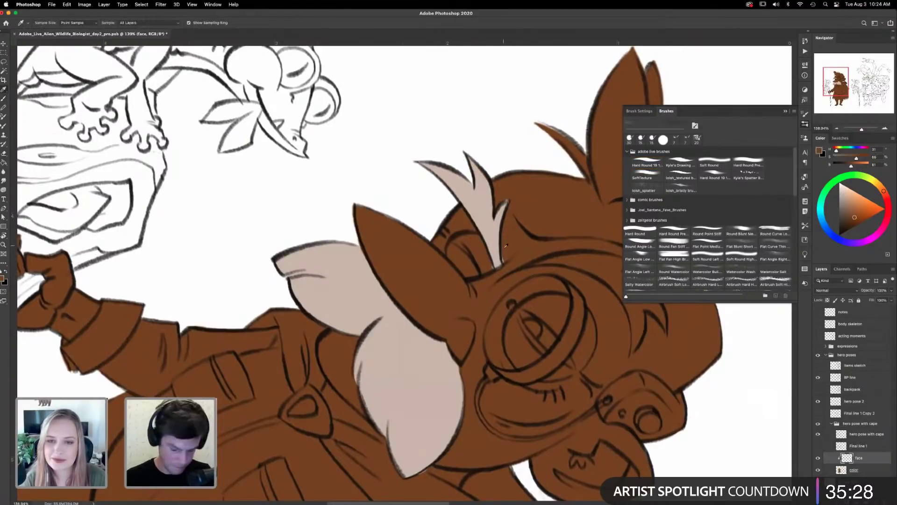
{"action": "left_click_drag", "start_coordinate": [494, 261], "coordinate": [496, 268]}
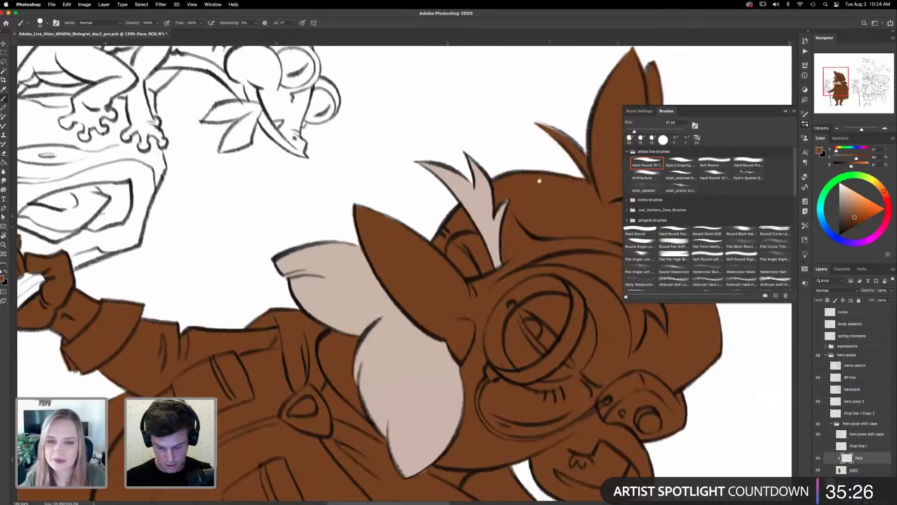
- Sample the pale beige from the painted eyebrow and outline the eyebrow above the monocle with the Lasso
{"action": "left_click_drag", "start_coordinate": [550, 229], "coordinate": [543, 228]}
{"action": "left_click_drag", "start_coordinate": [544, 313], "coordinate": [499, 334]}
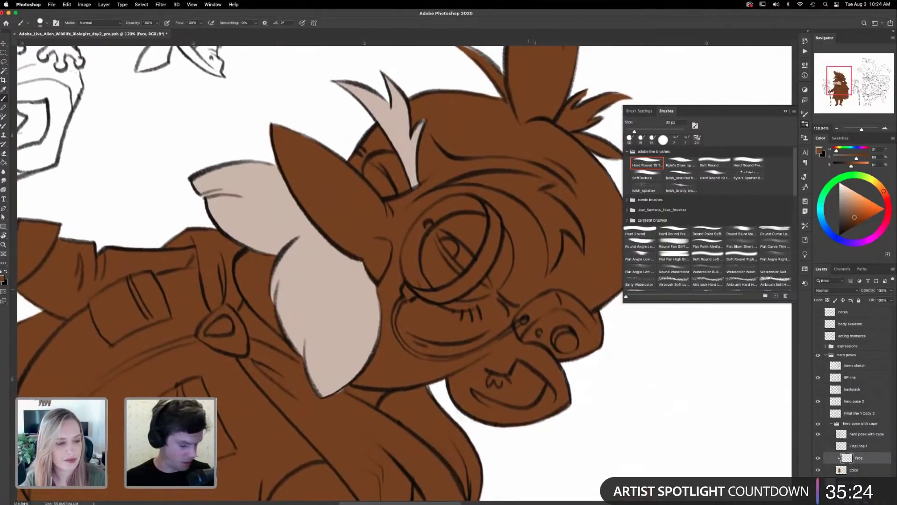
{"action": "key", "text": "r"}
{"action": "left_click_drag", "start_coordinate": [556, 242], "coordinate": [467, 355]}
{"action": "left_click_drag", "start_coordinate": [544, 334], "coordinate": [500, 249]}
{"action": "key", "text": "b"}
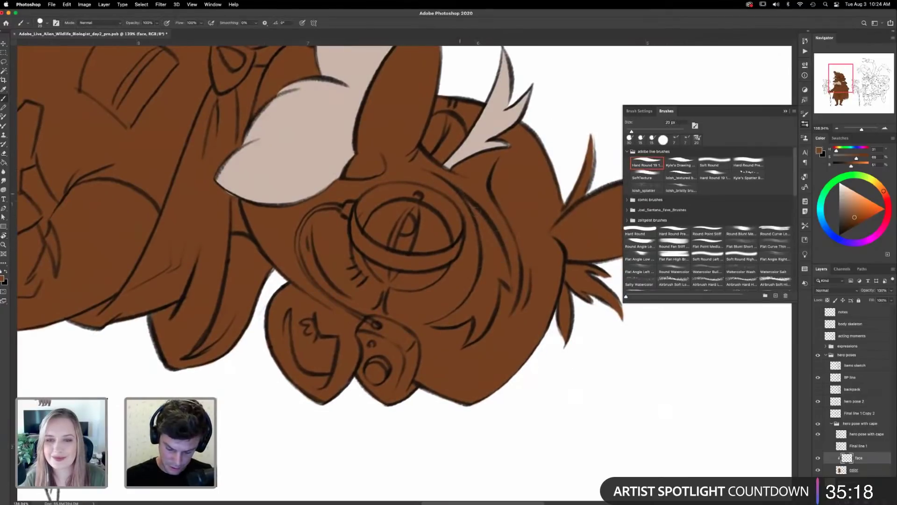
{"action": "left_click_drag", "start_coordinate": [471, 205], "coordinate": [489, 234]}
{"action": "key", "text": "i"}
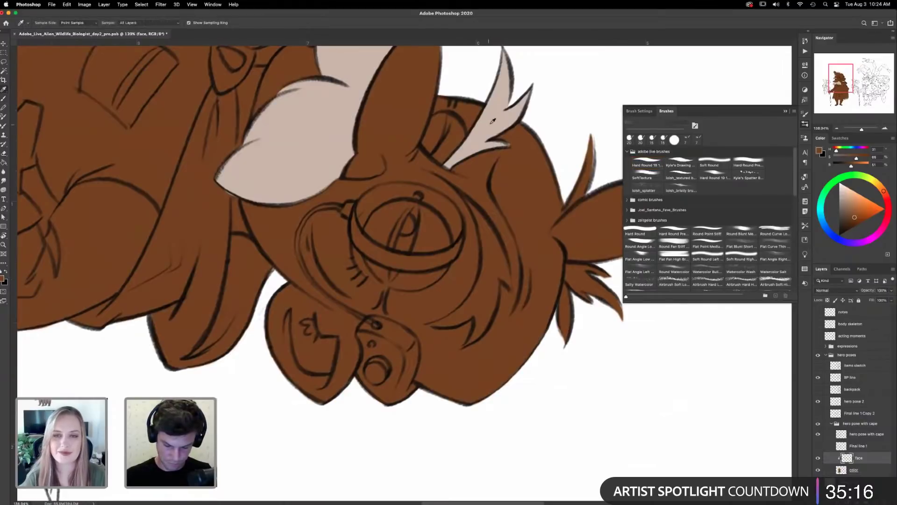
{"action": "left_click", "coordinate": [493, 121]}
{"action": "key", "text": "l"}
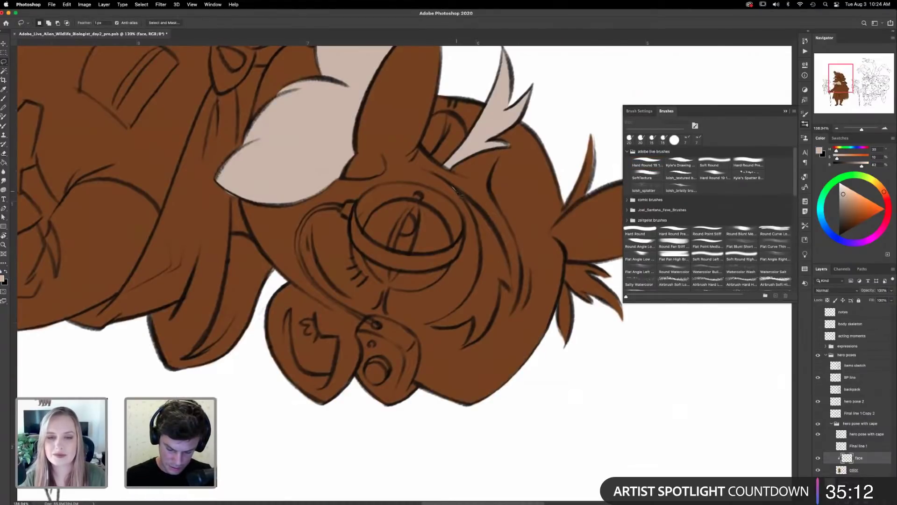
{"action": "left_click_drag", "start_coordinate": [473, 216], "coordinate": [476, 231]}
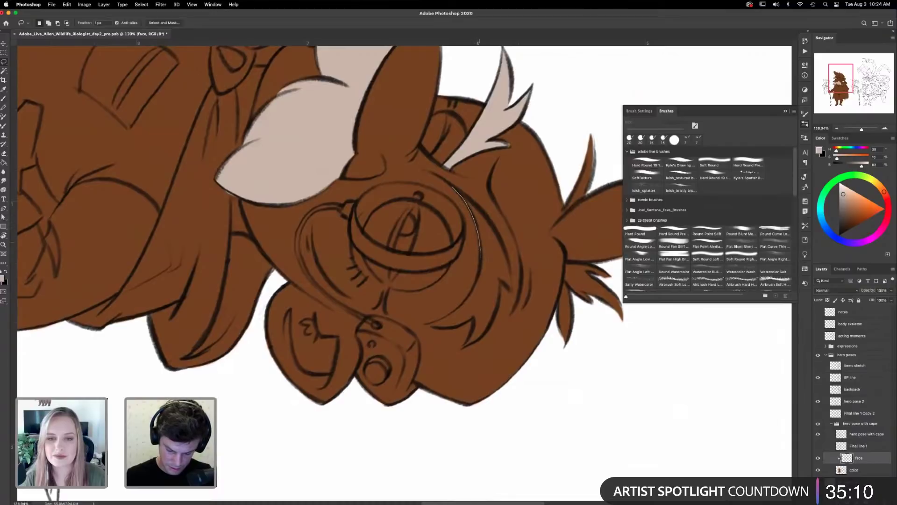
{"action": "mouse_move", "coordinate": [470, 297]}
{"action": "left_mouse_down"}
{"action": "mouse_move", "coordinate": [448, 319]}
{"action": "mouse_move", "coordinate": [425, 325]}
{"action": "mouse_move", "coordinate": [451, 332]}
{"action": "mouse_move", "coordinate": [472, 321]}
{"action": "mouse_move", "coordinate": [462, 349]}
{"action": "mouse_move", "coordinate": [494, 326]}
{"action": "mouse_move", "coordinate": [501, 286]}
{"action": "mouse_move", "coordinate": [513, 296]}
{"action": "mouse_move", "coordinate": [500, 236]}
{"action": "left_mouse_up"}
{"action": "left_click_drag", "start_coordinate": [454, 188], "coordinate": [456, 188]}
- Fill the selected eyebrow with pale beige, brush over the missed spot, and deselect
{"action": "key", "text": "g"}
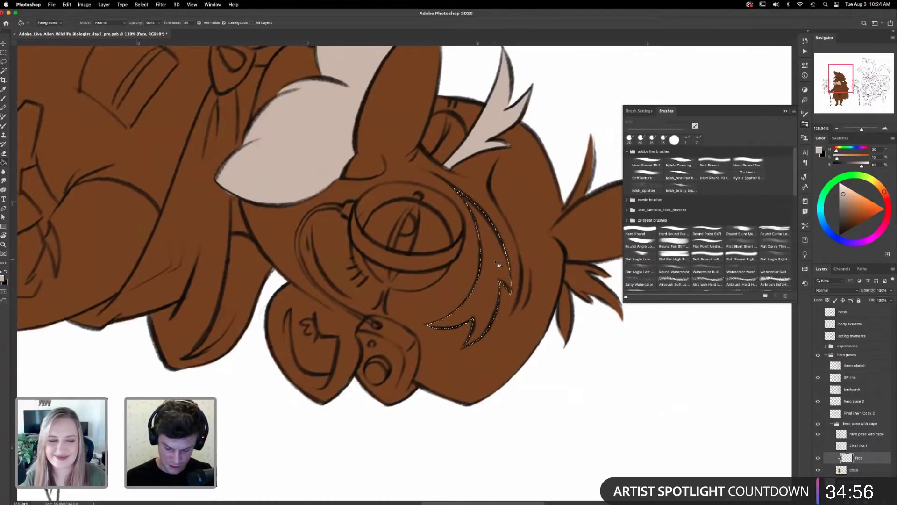
{"action": "left_click", "coordinate": [499, 265]}
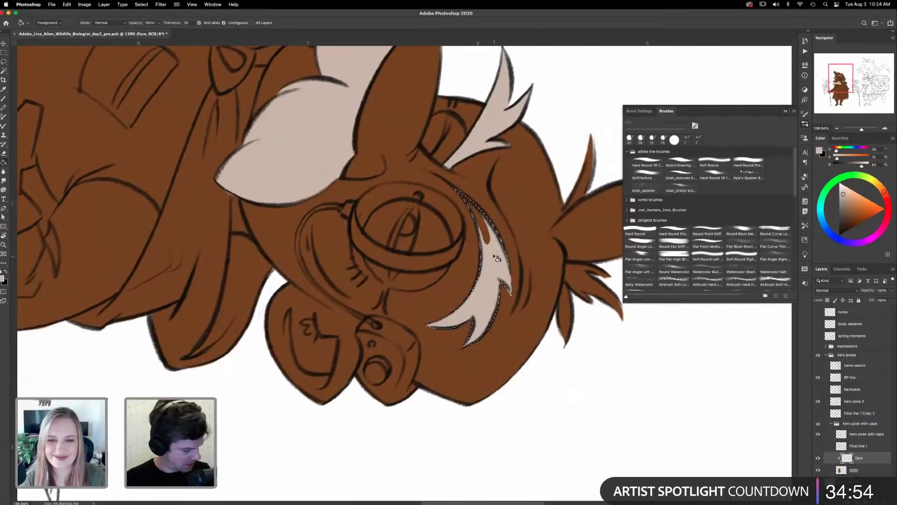
{"action": "key", "text": "b"}
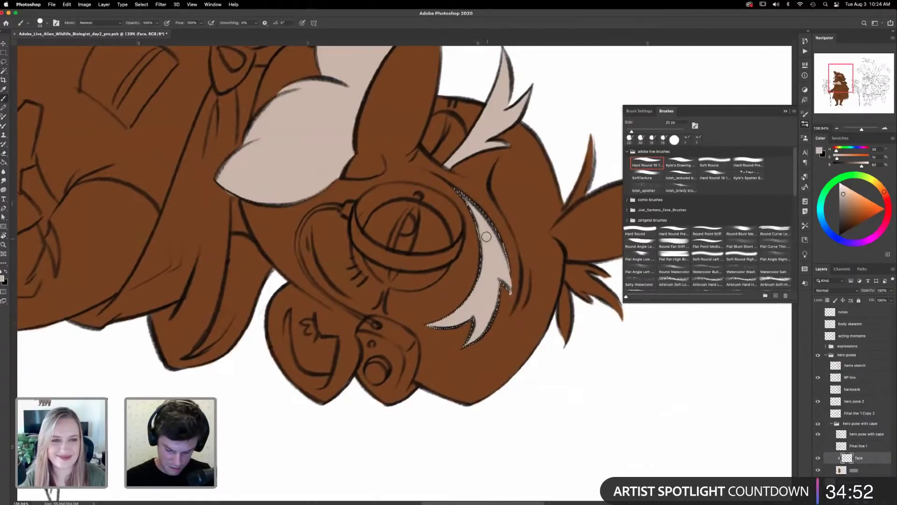
{"action": "key", "text": "super+d"}
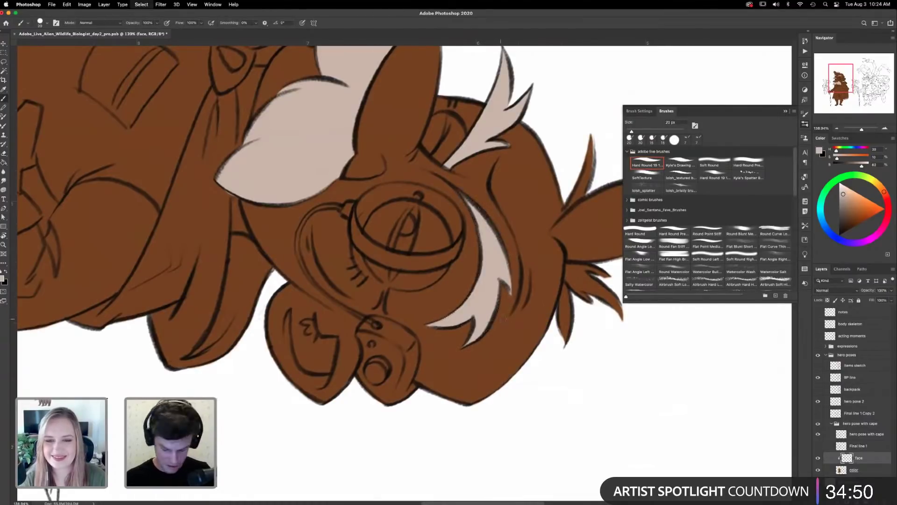
- Paint the large hair tuft and the small tufts on top of the hero's head pale beige
{"action": "left_click_drag", "start_coordinate": [544, 296], "coordinate": [292, 131]}
{"action": "left_click_drag", "start_coordinate": [458, 253], "coordinate": [493, 285]}
{"action": "key", "text": "b"}
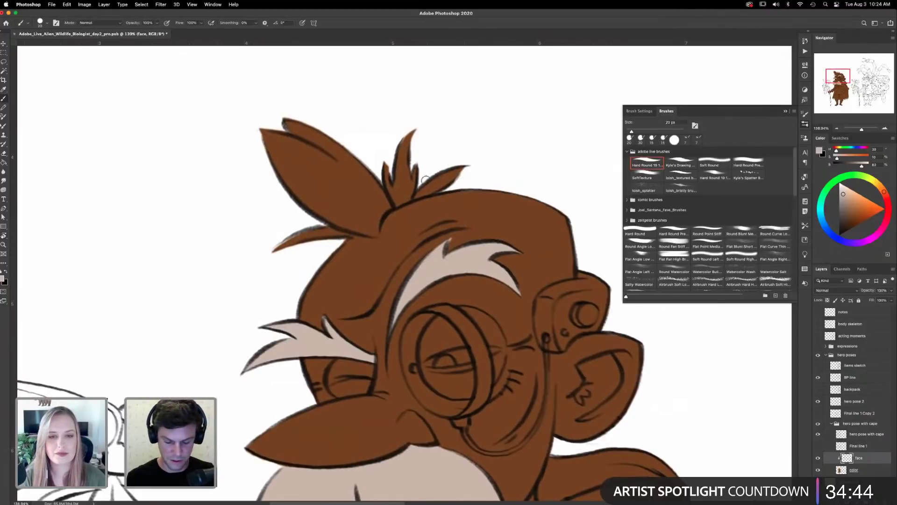
{"action": "mouse_move", "coordinate": [300, 131]}
{"action": "left_mouse_down"}
{"action": "mouse_move", "coordinate": [252, 168]}
{"action": "mouse_move", "coordinate": [334, 136]}
{"action": "mouse_move", "coordinate": [334, 161]}
{"action": "mouse_move", "coordinate": [355, 205]}
{"action": "mouse_move", "coordinate": [327, 196]}
{"action": "mouse_move", "coordinate": [310, 170]}
{"action": "left_mouse_up"}
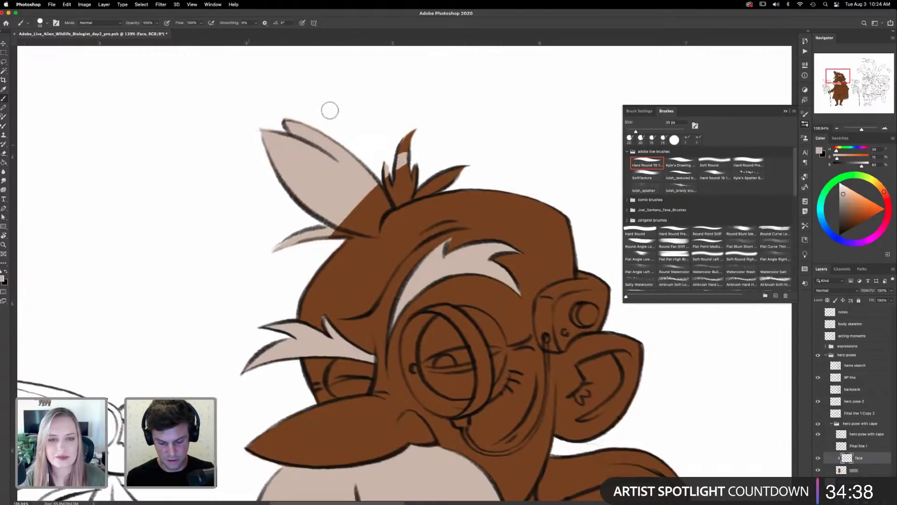
{"action": "mouse_move", "coordinate": [411, 141]}
{"action": "left_mouse_down"}
{"action": "mouse_move", "coordinate": [461, 152]}
{"action": "mouse_move", "coordinate": [384, 206]}
{"action": "mouse_move", "coordinate": [397, 196]}
{"action": "mouse_move", "coordinate": [364, 204]}
{"action": "mouse_move", "coordinate": [348, 234]}
{"action": "mouse_move", "coordinate": [374, 231]}
{"action": "mouse_move", "coordinate": [383, 209]}
{"action": "mouse_move", "coordinate": [355, 226]}
{"action": "mouse_move", "coordinate": [371, 231]}
{"action": "mouse_move", "coordinate": [406, 202]}
{"action": "left_mouse_up"}
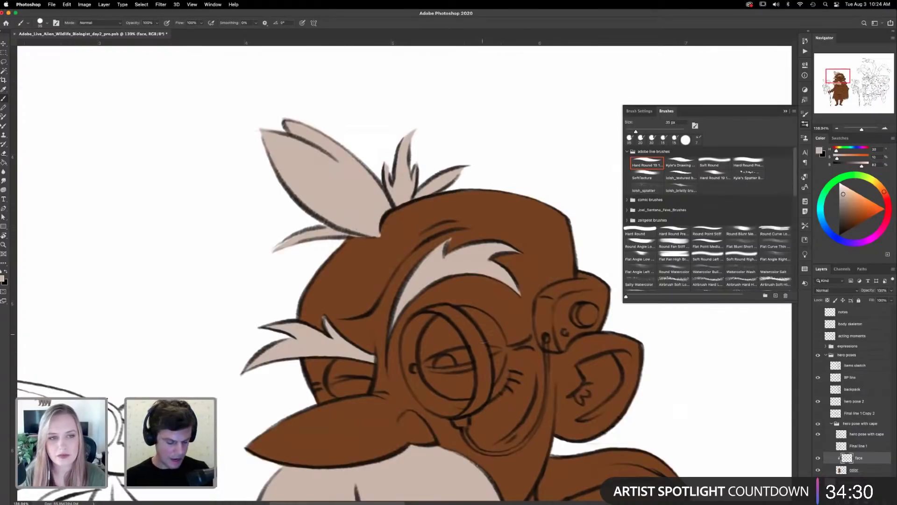
- Examine the pale beige hair, eyebrows and mustache in the full composition and up close, along with the torso
{"action": "key", "text": "ctrl+0"}
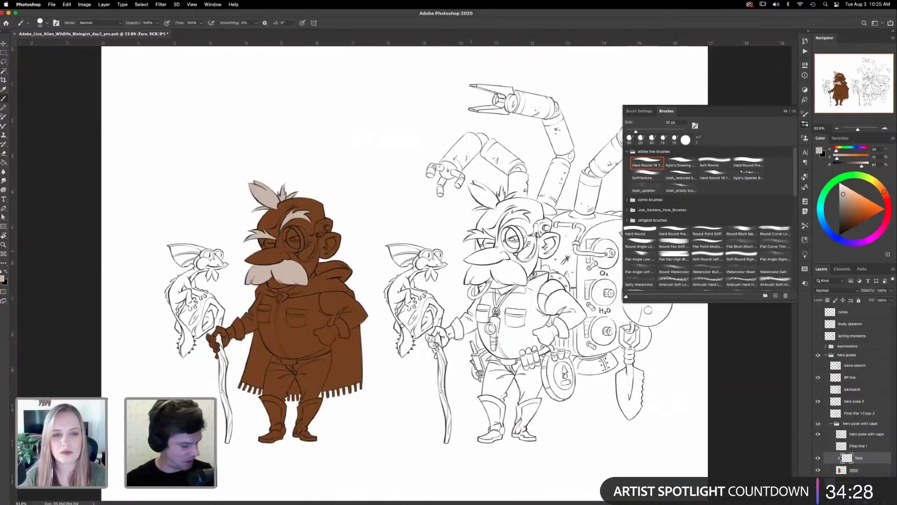
{"action": "key", "text": "z"}
{"action": "left_click_drag", "start_coordinate": [348, 273], "coordinate": [461, 243]}
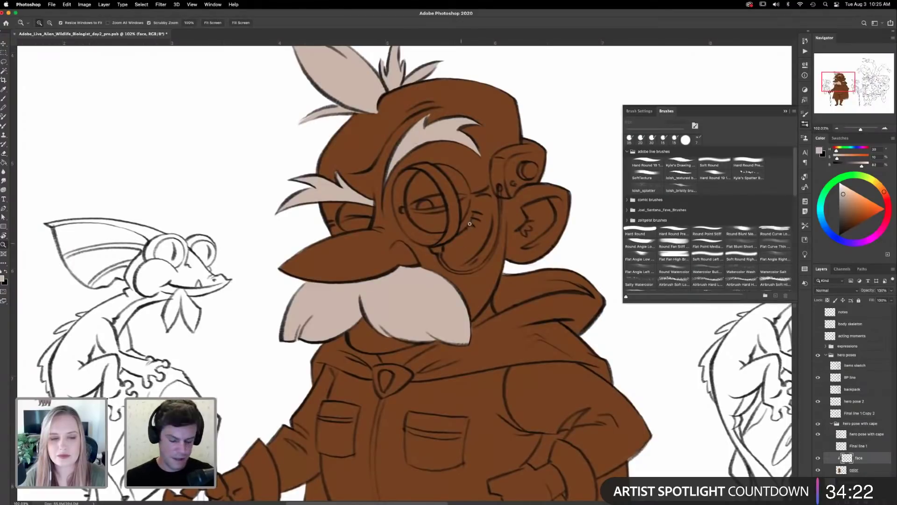
{"action": "scroll", "coordinate": [470, 217], "scroll_direction": "up", "scroll_amount": 3}
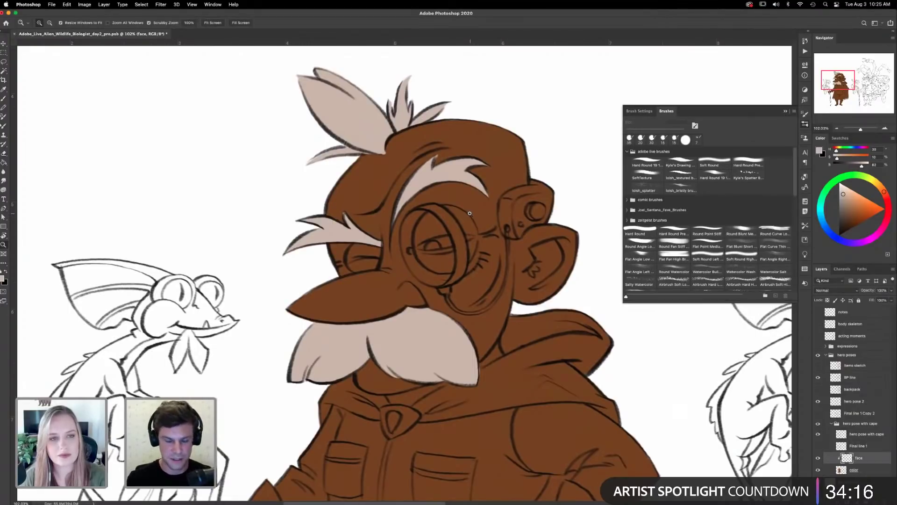
{"action": "left_click_drag", "start_coordinate": [488, 250], "coordinate": [498, 193]}
{"action": "left_click_drag", "start_coordinate": [477, 315], "coordinate": [514, 262]}
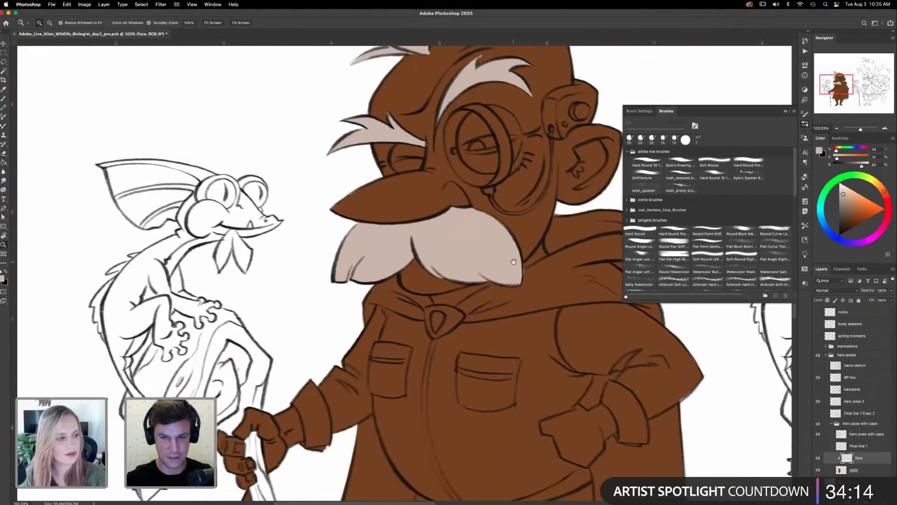
{"action": "scroll", "coordinate": [491, 264], "scroll_direction": "up", "scroll_amount": 4}
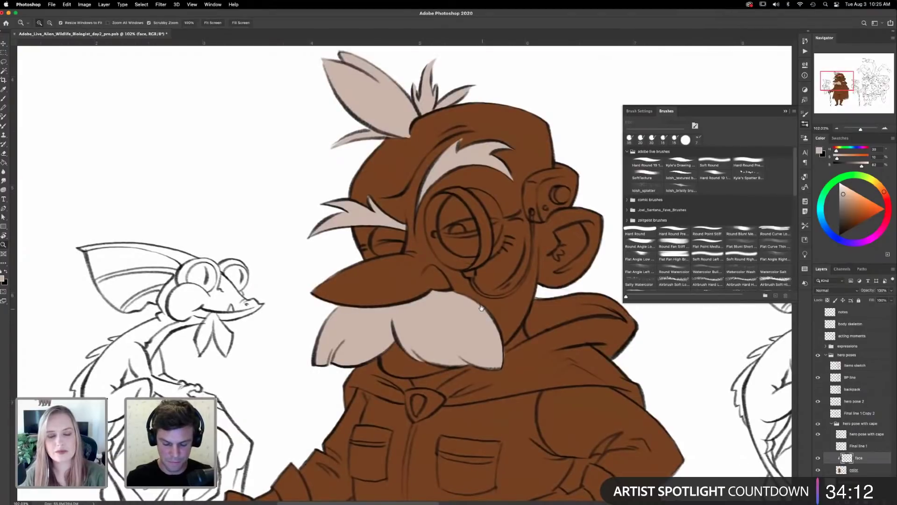
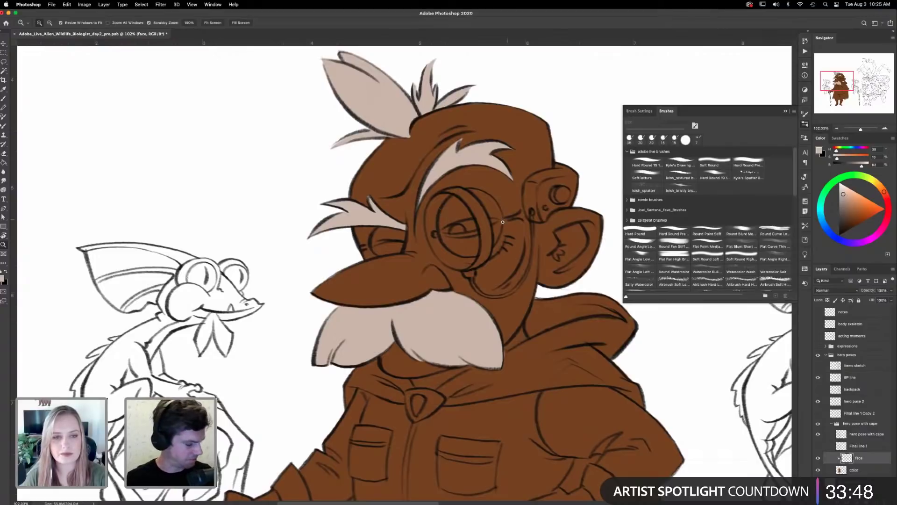
{"action": "scroll", "coordinate": [502, 228], "scroll_direction": "down", "scroll_amount": 5}
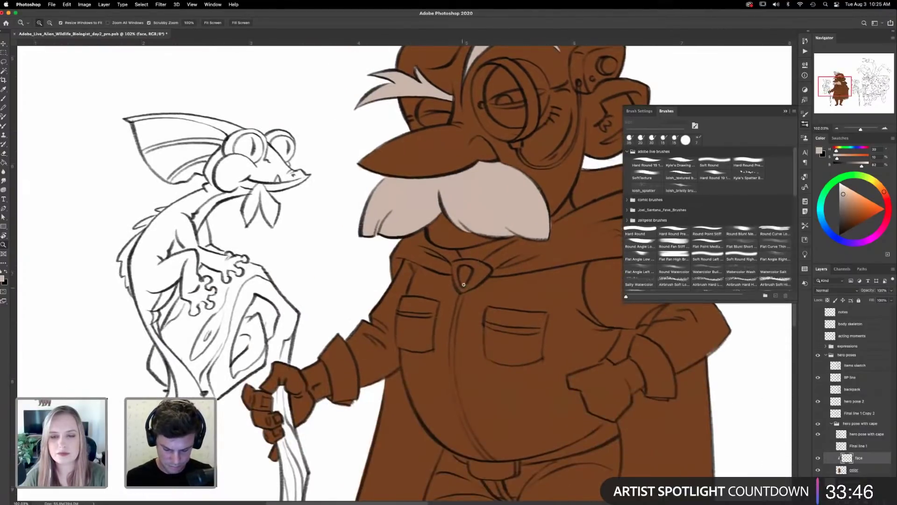
{"action": "left_click_drag", "start_coordinate": [463, 284], "coordinate": [506, 273]}
{"action": "left_click_drag", "start_coordinate": [487, 304], "coordinate": [496, 272]}
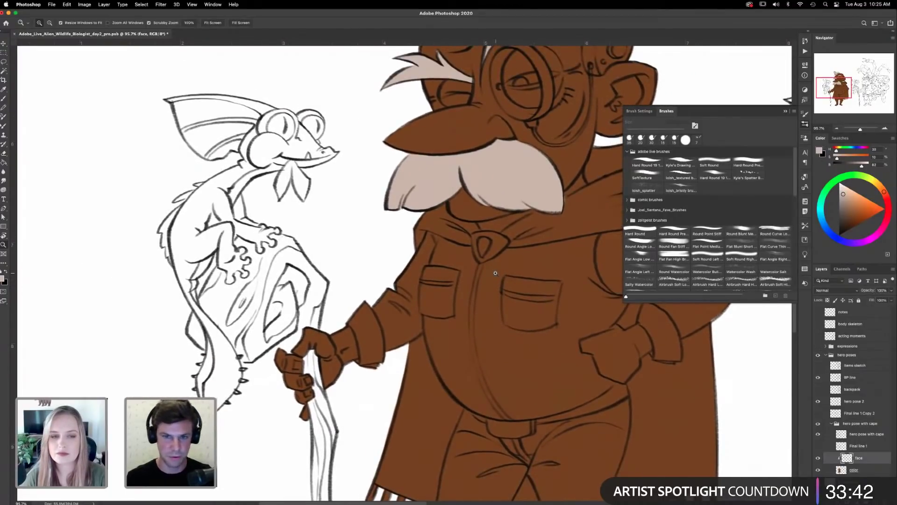
- Examine the hero's head, torso and legs up close and in the full composition before coloring the clothing
{"action": "scroll", "coordinate": [527, 269], "scroll_direction": "up", "scroll_amount": 4}
{"action": "scroll", "coordinate": [527, 269], "scroll_direction": "right", "scroll_amount": 2}
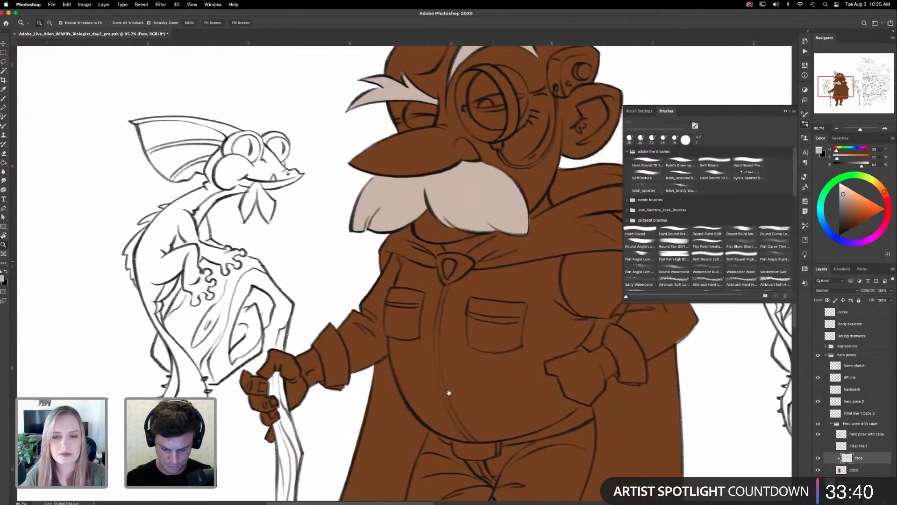
{"action": "scroll", "coordinate": [529, 353], "scroll_direction": "up", "scroll_amount": 3}
{"action": "scroll", "coordinate": [529, 354], "scroll_direction": "right", "scroll_amount": 1}
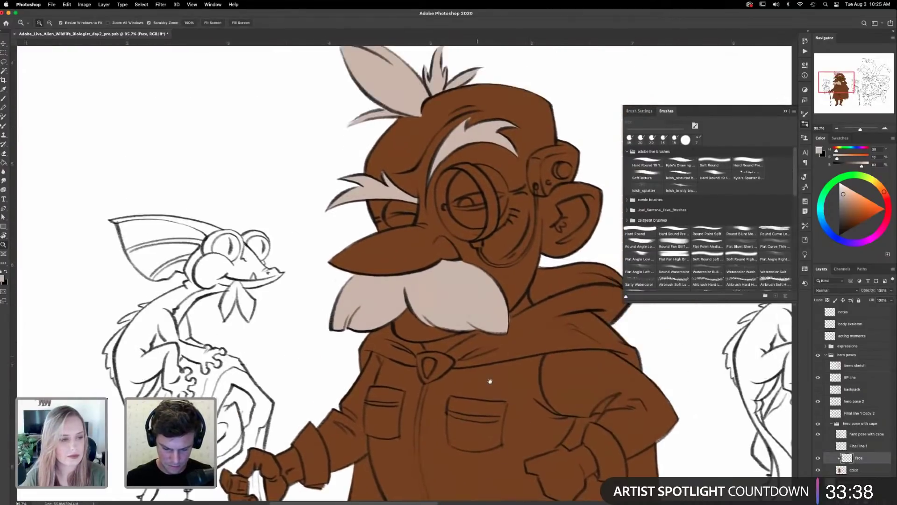
{"action": "left_click_drag", "start_coordinate": [563, 264], "coordinate": [584, 197]}
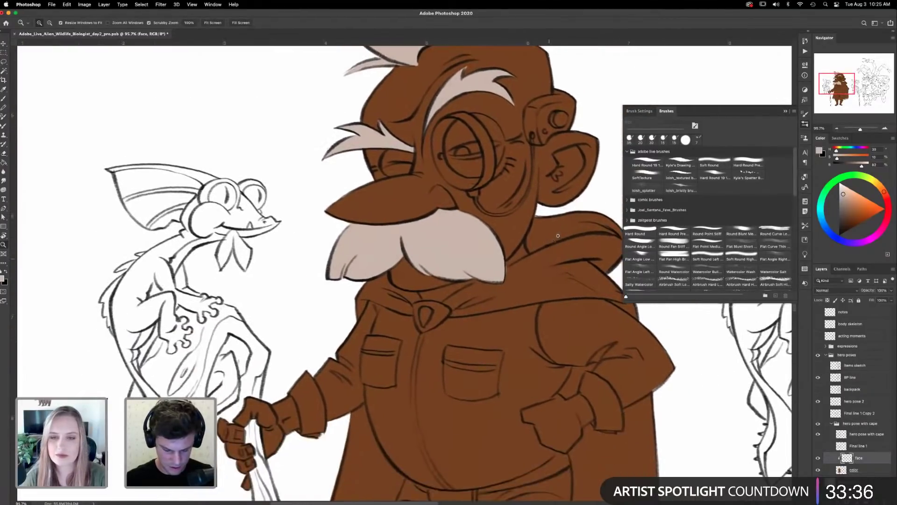
{"action": "left_click_drag", "start_coordinate": [511, 312], "coordinate": [500, 273]}
{"action": "left_click_drag", "start_coordinate": [590, 84], "coordinate": [550, 164]}
{"action": "scroll", "coordinate": [550, 163], "scroll_direction": "down", "scroll_amount": 5}
{"action": "scroll", "coordinate": [551, 164], "scroll_direction": "left", "scroll_amount": 2}
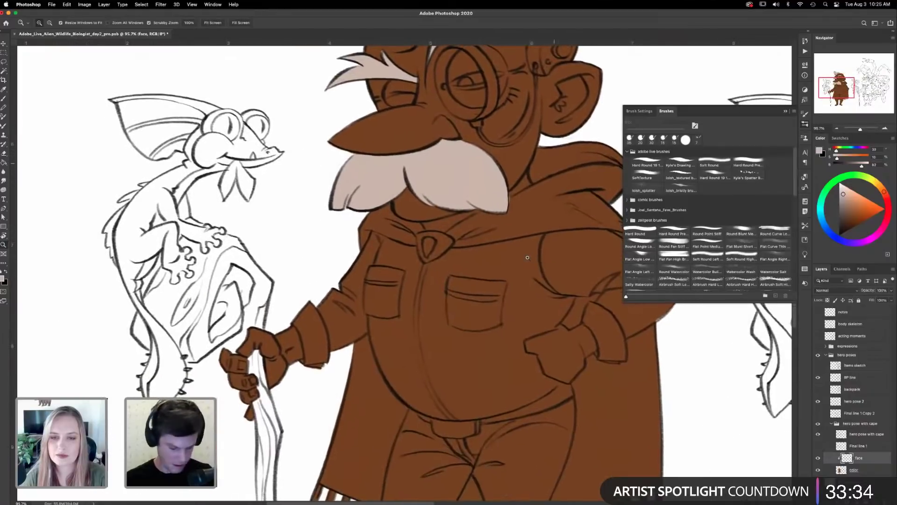
{"action": "key", "text": "ctrl+0"}
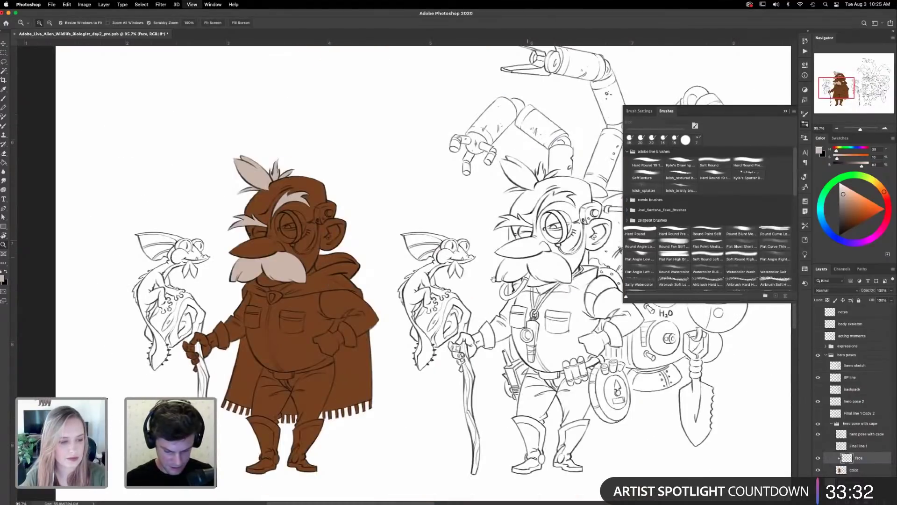
{"action": "left_click_drag", "start_coordinate": [502, 262], "coordinate": [541, 280]}
{"action": "left_click_drag", "start_coordinate": [364, 306], "coordinate": [525, 283]}
{"action": "left_click_drag", "start_coordinate": [469, 148], "coordinate": [493, 139]}
{"action": "left_click_drag", "start_coordinate": [503, 273], "coordinate": [495, 159]}
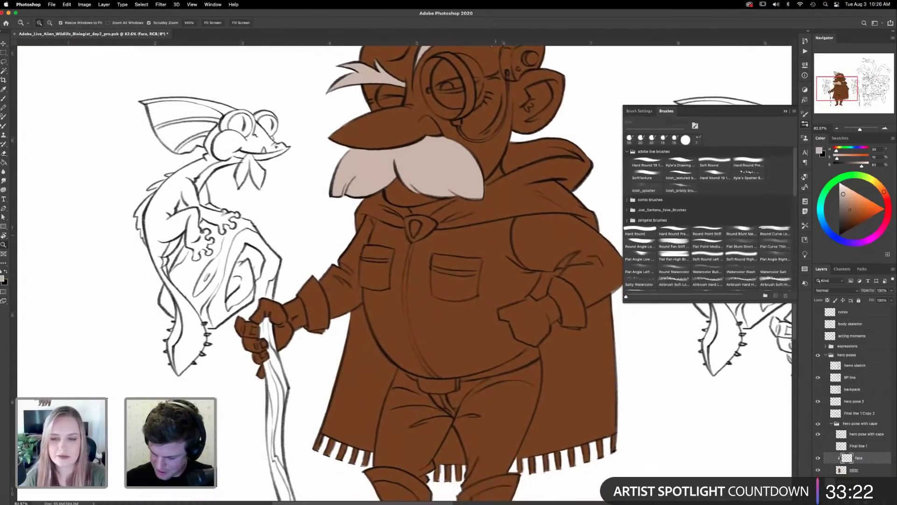
- Mix a light tan for the clothing and brush a test stroke onto the front of the shirt
{"action": "key", "text": "i"}
{"action": "left_click", "coordinate": [881, 188]}
{"action": "left_click_drag", "start_coordinate": [849, 209], "coordinate": [852, 204]}
{"action": "key", "text": "b"}
{"action": "mouse_move", "coordinate": [401, 255]}
{"action": "left_mouse_down"}
{"action": "mouse_move", "coordinate": [396, 294]}
{"action": "mouse_move", "coordinate": [401, 253]}
{"action": "left_mouse_up"}
- Outline the sleeve of the staff-holding arm, the adjoining shirt front and the upper trouser leg below it with the Lasso
{"action": "key", "text": "l"}
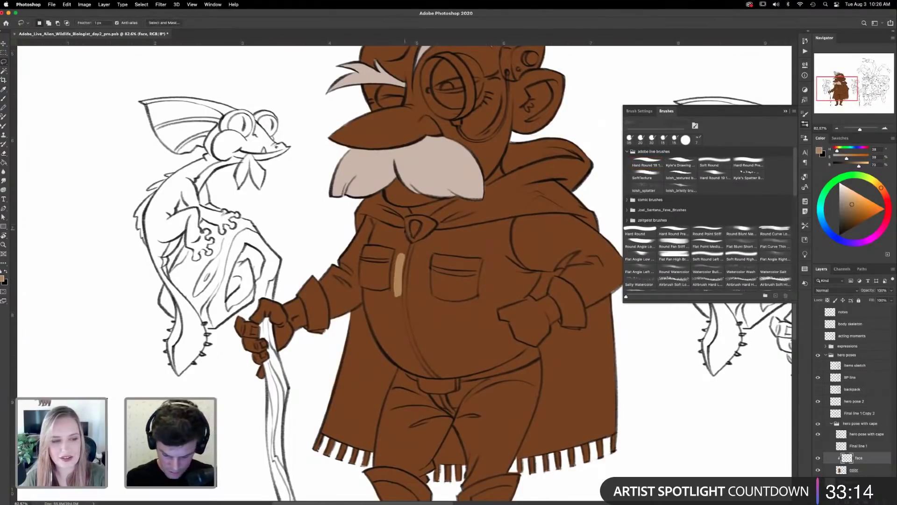
{"action": "mouse_move", "coordinate": [388, 225]}
{"action": "left_mouse_down"}
{"action": "mouse_move", "coordinate": [365, 216]}
{"action": "mouse_move", "coordinate": [295, 289]}
{"action": "mouse_move", "coordinate": [301, 301]}
{"action": "left_mouse_up"}
{"action": "mouse_move", "coordinate": [309, 344]}
{"action": "left_mouse_down"}
{"action": "mouse_move", "coordinate": [327, 348]}
{"action": "mouse_move", "coordinate": [350, 312]}
{"action": "left_mouse_up"}
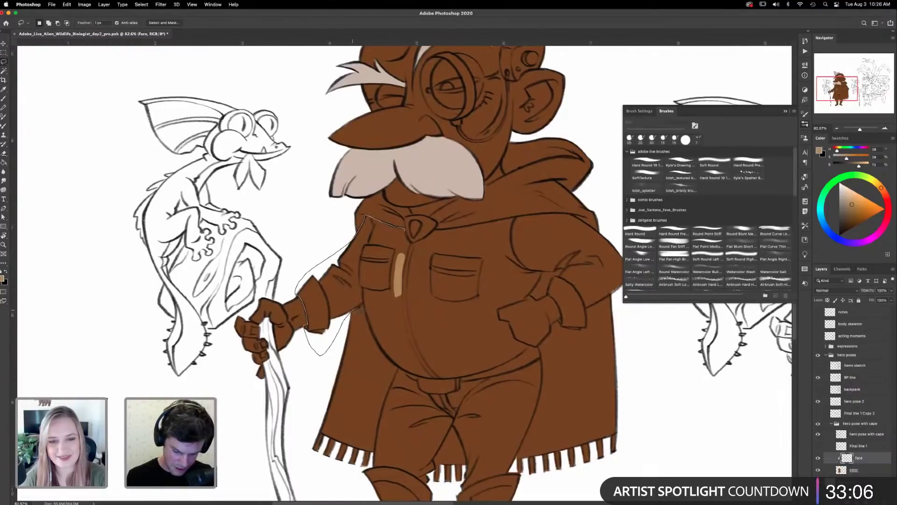
{"action": "left_click_drag", "start_coordinate": [374, 338], "coordinate": [383, 351]}
{"action": "left_click_drag", "start_coordinate": [390, 390], "coordinate": [384, 413]}
{"action": "mouse_move", "coordinate": [374, 465]}
{"action": "left_mouse_down"}
{"action": "mouse_move", "coordinate": [417, 437]}
{"action": "mouse_move", "coordinate": [477, 276]}
{"action": "left_mouse_up"}
{"action": "mouse_move", "coordinate": [439, 233]}
{"action": "left_mouse_down"}
{"action": "mouse_move", "coordinate": [412, 241]}
{"action": "mouse_move", "coordinate": [365, 216]}
{"action": "left_mouse_up"}
- Fill the selected sleeve, shirt and trouser area with tan and deselect
{"action": "key", "text": "g"}
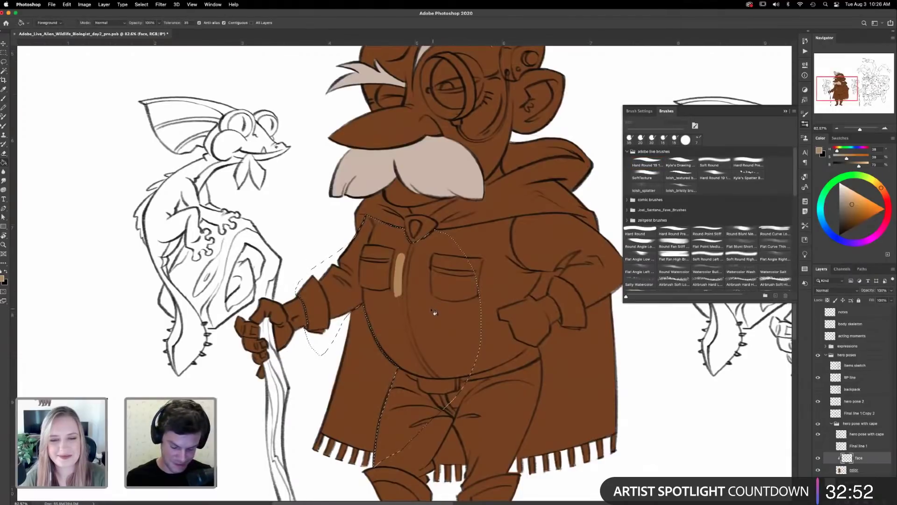
{"action": "left_click", "coordinate": [434, 312]}
{"action": "key", "text": "b"}
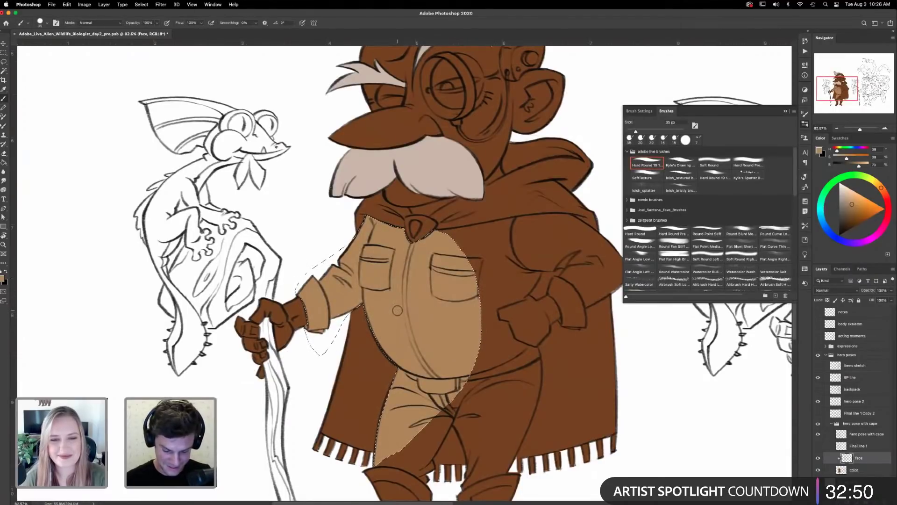
{"action": "key", "text": "super+d"}
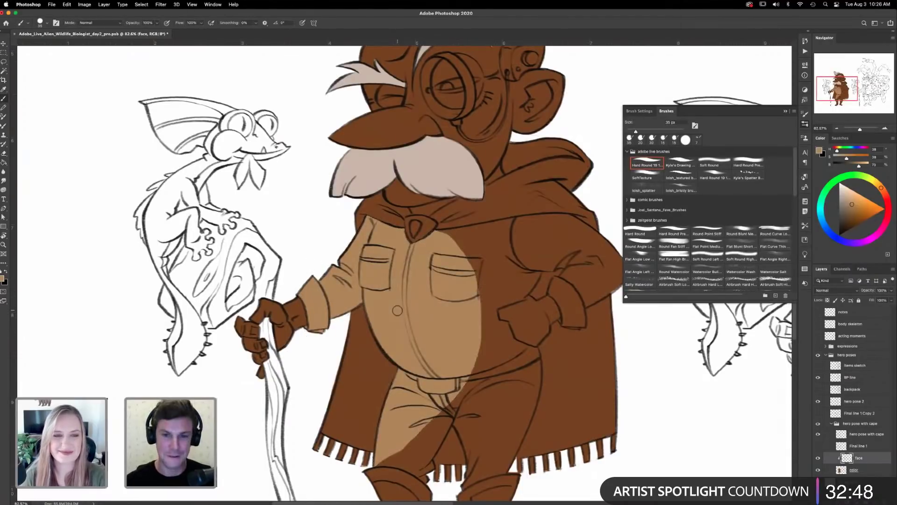
- Brush tan over the crotch and the remaining brown part of the trouser leg on the staff side, down to the boot
{"action": "left_click_drag", "start_coordinate": [503, 272], "coordinate": [505, 131]}
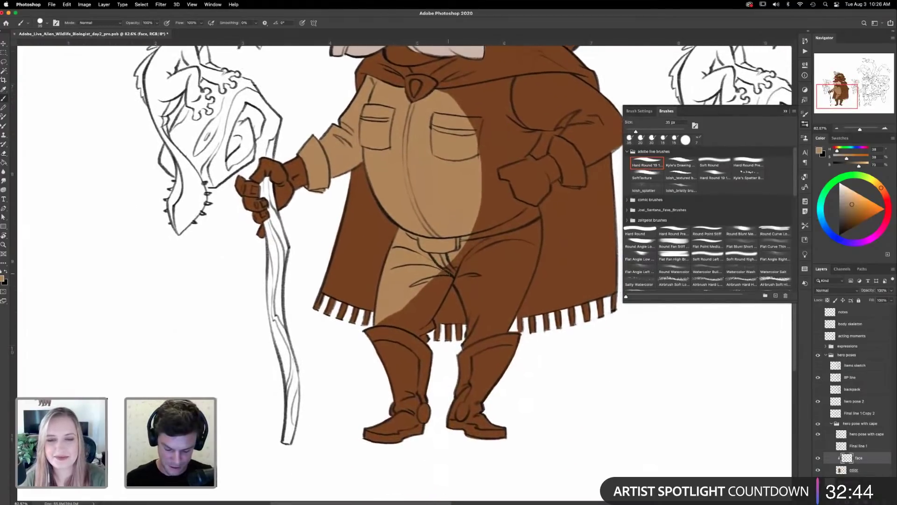
{"action": "left_click_drag", "start_coordinate": [441, 299], "coordinate": [453, 270]}
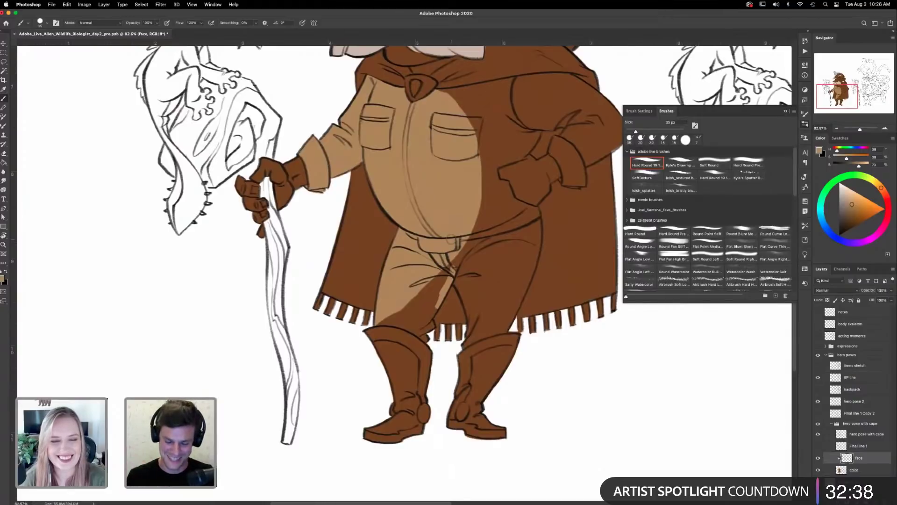
{"action": "mouse_move", "coordinate": [453, 264]}
{"action": "left_mouse_down"}
{"action": "mouse_move", "coordinate": [431, 290]}
{"action": "mouse_move", "coordinate": [464, 248]}
{"action": "mouse_move", "coordinate": [453, 269]}
{"action": "mouse_move", "coordinate": [462, 296]}
{"action": "mouse_move", "coordinate": [470, 262]}
{"action": "mouse_move", "coordinate": [476, 278]}
{"action": "left_mouse_up"}
{"action": "mouse_move", "coordinate": [436, 300]}
{"action": "left_mouse_down"}
{"action": "mouse_move", "coordinate": [429, 317]}
{"action": "mouse_move", "coordinate": [481, 353]}
{"action": "left_mouse_up"}
{"action": "key", "text": "r"}
{"action": "left_click_drag", "start_coordinate": [462, 391], "coordinate": [340, 383]}
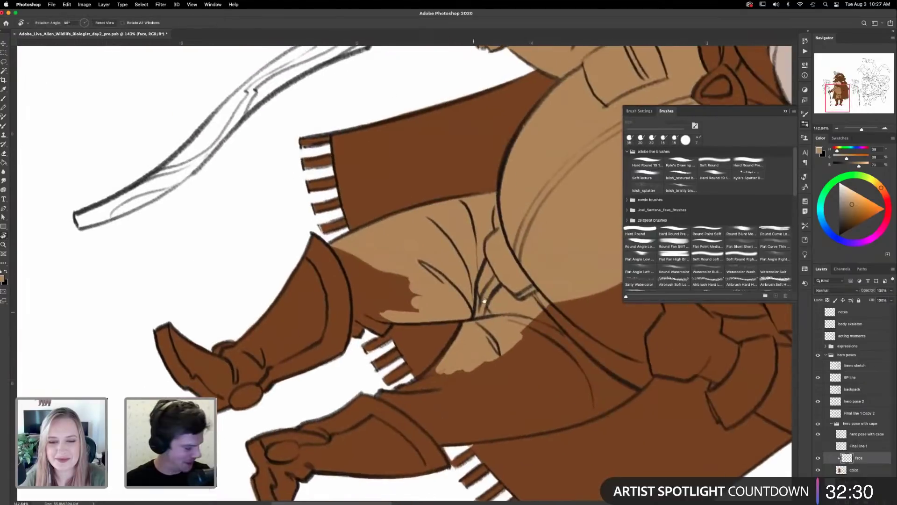
{"action": "left_click_drag", "start_coordinate": [484, 301], "coordinate": [501, 278]}
{"action": "key", "text": "b"}
{"action": "mouse_move", "coordinate": [353, 226]}
{"action": "left_mouse_down"}
{"action": "mouse_move", "coordinate": [369, 252]}
{"action": "mouse_move", "coordinate": [363, 223]}
{"action": "mouse_move", "coordinate": [392, 275]}
{"action": "mouse_move", "coordinate": [402, 277]}
{"action": "mouse_move", "coordinate": [412, 255]}
{"action": "mouse_move", "coordinate": [430, 286]}
{"action": "mouse_move", "coordinate": [439, 281]}
{"action": "mouse_move", "coordinate": [419, 255]}
{"action": "mouse_move", "coordinate": [389, 299]}
{"action": "mouse_move", "coordinate": [377, 297]}
{"action": "mouse_move", "coordinate": [374, 275]}
{"action": "mouse_move", "coordinate": [381, 287]}
{"action": "mouse_move", "coordinate": [401, 284]}
{"action": "left_mouse_up"}
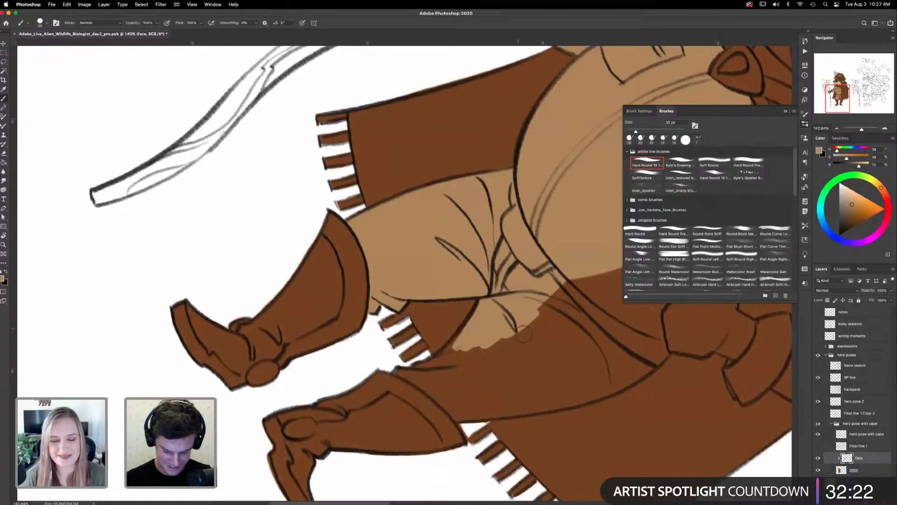
- Paint the other trouser leg tan from the belly line down to the boot, rotating the canvas to follow its outline
{"action": "scroll", "coordinate": [417, 291], "scroll_direction": "down", "scroll_amount": 5}
{"action": "mouse_move", "coordinate": [482, 288]}
{"action": "left_mouse_down"}
{"action": "mouse_move", "coordinate": [485, 244]}
{"action": "mouse_move", "coordinate": [466, 260]}
{"action": "mouse_move", "coordinate": [482, 236]}
{"action": "mouse_move", "coordinate": [454, 269]}
{"action": "mouse_move", "coordinate": [518, 238]}
{"action": "mouse_move", "coordinate": [498, 222]}
{"action": "mouse_move", "coordinate": [490, 227]}
{"action": "mouse_move", "coordinate": [494, 219]}
{"action": "mouse_move", "coordinate": [553, 237]}
{"action": "mouse_move", "coordinate": [519, 271]}
{"action": "mouse_move", "coordinate": [535, 289]}
{"action": "mouse_move", "coordinate": [579, 257]}
{"action": "mouse_move", "coordinate": [536, 293]}
{"action": "mouse_move", "coordinate": [491, 282]}
{"action": "mouse_move", "coordinate": [550, 295]}
{"action": "left_mouse_up"}
{"action": "key", "text": "r"}
{"action": "mouse_move", "coordinate": [448, 392]}
{"action": "left_mouse_down"}
{"action": "mouse_move", "coordinate": [433, 396]}
{"action": "mouse_move", "coordinate": [292, 331]}
{"action": "left_mouse_up"}
{"action": "left_click_drag", "start_coordinate": [468, 305], "coordinate": [490, 259]}
{"action": "mouse_move", "coordinate": [417, 235]}
{"action": "left_mouse_down"}
{"action": "mouse_move", "coordinate": [408, 258]}
{"action": "mouse_move", "coordinate": [375, 294]}
{"action": "mouse_move", "coordinate": [395, 341]}
{"action": "mouse_move", "coordinate": [408, 269]}
{"action": "mouse_move", "coordinate": [422, 297]}
{"action": "mouse_move", "coordinate": [428, 286]}
{"action": "mouse_move", "coordinate": [416, 257]}
{"action": "mouse_move", "coordinate": [397, 313]}
{"action": "mouse_move", "coordinate": [408, 375]}
{"action": "mouse_move", "coordinate": [370, 306]}
{"action": "mouse_move", "coordinate": [422, 455]}
{"action": "mouse_move", "coordinate": [412, 383]}
{"action": "mouse_move", "coordinate": [414, 419]}
{"action": "mouse_move", "coordinate": [423, 377]}
{"action": "mouse_move", "coordinate": [439, 429]}
{"action": "mouse_move", "coordinate": [456, 417]}
{"action": "mouse_move", "coordinate": [446, 466]}
{"action": "mouse_move", "coordinate": [480, 401]}
{"action": "left_mouse_up"}
{"action": "key", "text": "r"}
{"action": "mouse_move", "coordinate": [590, 370]}
{"action": "left_mouse_down"}
{"action": "mouse_move", "coordinate": [371, 140]}
{"action": "mouse_move", "coordinate": [342, 152]}
{"action": "left_mouse_up"}
{"action": "left_click_drag", "start_coordinate": [497, 169], "coordinate": [467, 443]}
- Outline the remaining brown shirt and the bent arm's sleeve and cuff with the Lasso, leaving out the hand on the hip
{"action": "key", "text": "l"}
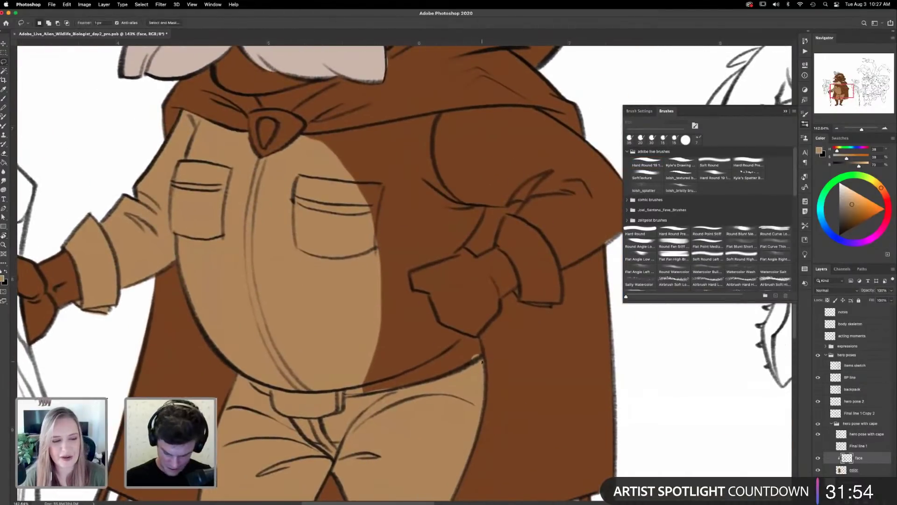
{"action": "mouse_move", "coordinate": [476, 338]}
{"action": "left_mouse_down"}
{"action": "mouse_move", "coordinate": [452, 330]}
{"action": "mouse_move", "coordinate": [411, 276]}
{"action": "mouse_move", "coordinate": [456, 256]}
{"action": "mouse_move", "coordinate": [487, 206]}
{"action": "mouse_move", "coordinate": [520, 201]}
{"action": "mouse_move", "coordinate": [516, 216]}
{"action": "left_mouse_up"}
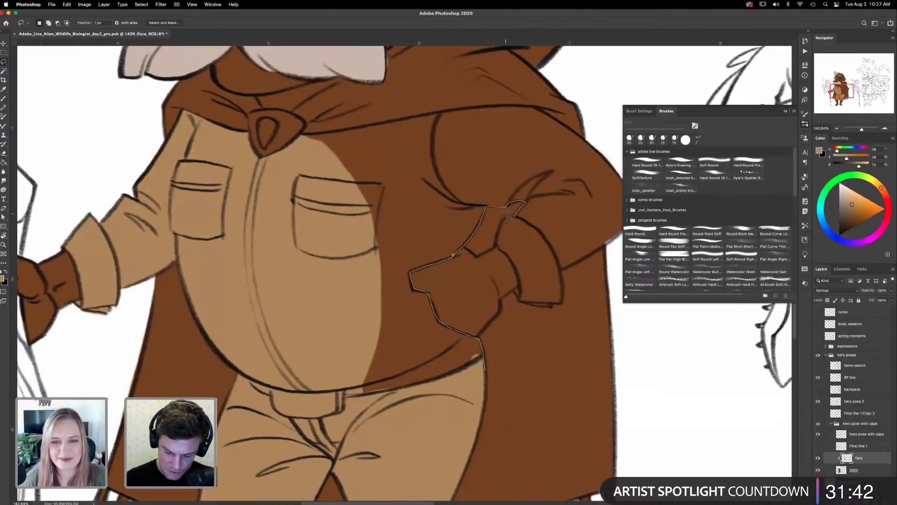
{"action": "mouse_move", "coordinate": [518, 282]}
{"action": "left_mouse_down"}
{"action": "mouse_move", "coordinate": [517, 292]}
{"action": "mouse_move", "coordinate": [553, 309]}
{"action": "mouse_move", "coordinate": [607, 243]}
{"action": "mouse_move", "coordinate": [627, 196]}
{"action": "mouse_move", "coordinate": [612, 149]}
{"action": "mouse_move", "coordinate": [514, 106]}
{"action": "mouse_move", "coordinate": [454, 109]}
{"action": "left_mouse_up"}
{"action": "left_click_drag", "start_coordinate": [396, 120], "coordinate": [352, 129]}
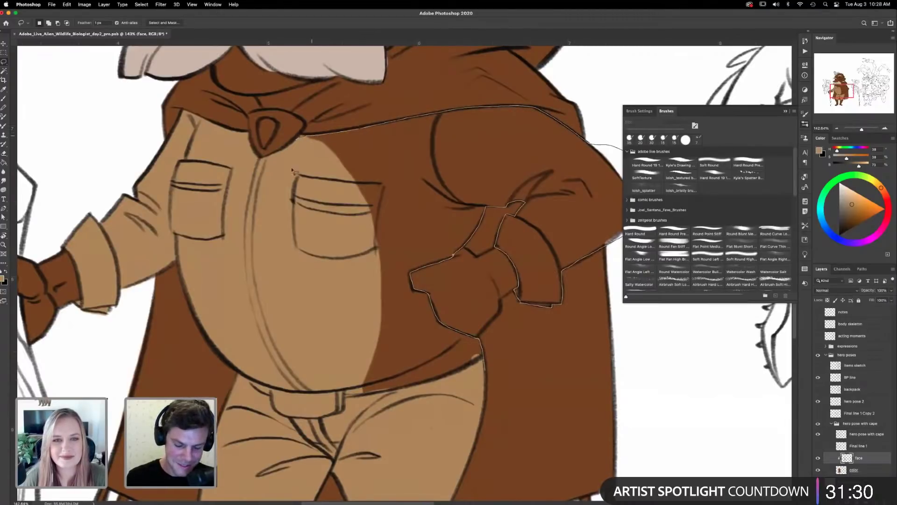
{"action": "mouse_move", "coordinate": [296, 148]}
{"action": "left_mouse_down"}
{"action": "mouse_move", "coordinate": [294, 289]}
{"action": "mouse_move", "coordinate": [307, 343]}
{"action": "left_mouse_up"}
{"action": "mouse_move", "coordinate": [360, 409]}
{"action": "left_mouse_down"}
{"action": "mouse_move", "coordinate": [461, 387]}
{"action": "mouse_move", "coordinate": [484, 369]}
{"action": "left_mouse_up"}
- Fill the selected shirt and sleeve with tan, deselect, and brush over the leftover seam line across the chest pocket
{"action": "key", "text": "g"}
{"action": "left_click", "coordinate": [440, 217]}
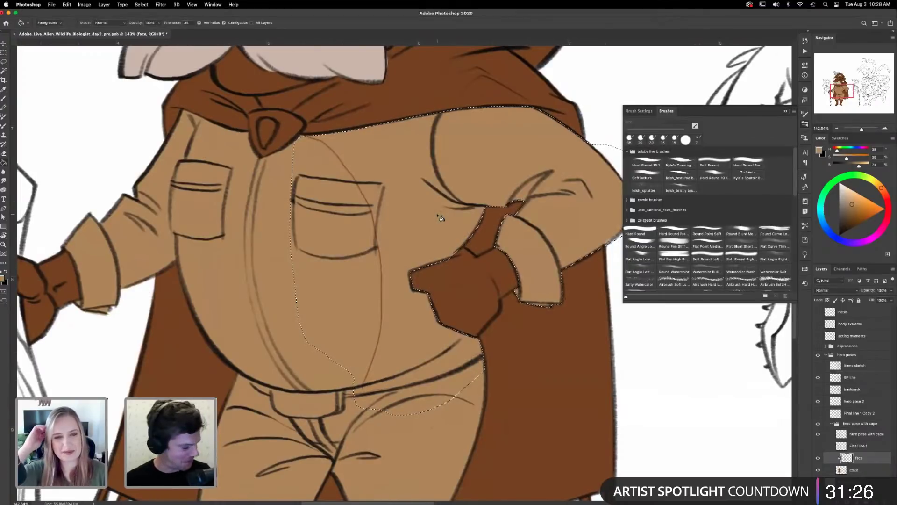
{"action": "key", "text": "ctrl+d"}
{"action": "key", "text": "b"}
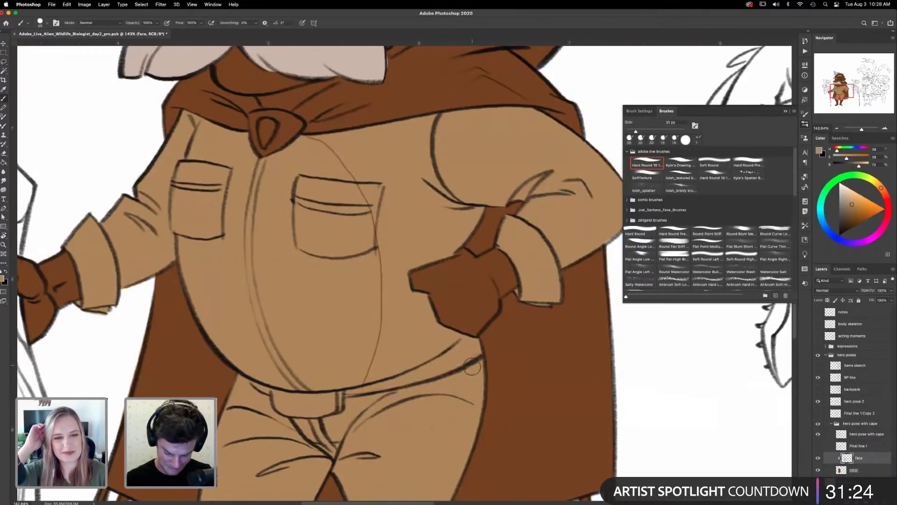
{"action": "mouse_move", "coordinate": [379, 232]}
{"action": "left_mouse_down"}
{"action": "mouse_move", "coordinate": [344, 170]}
{"action": "mouse_move", "coordinate": [303, 142]}
{"action": "left_mouse_up"}
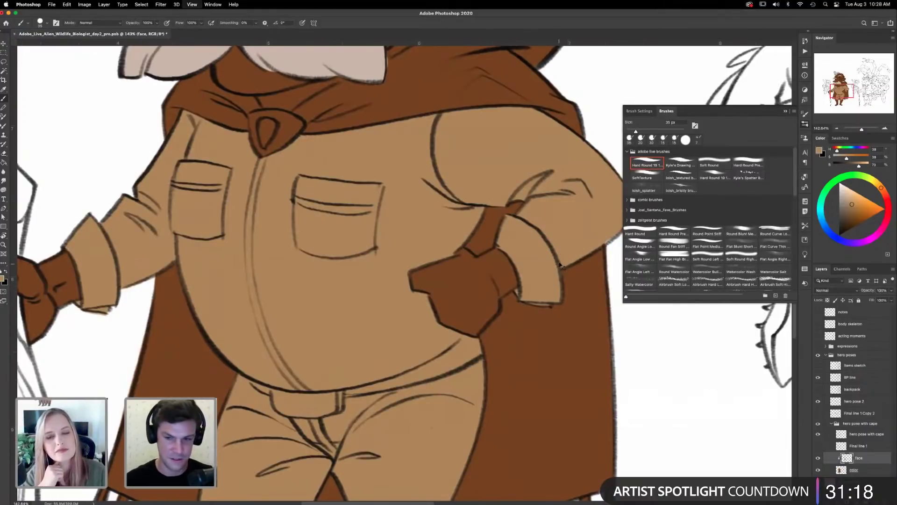
- Review the tan outfit in the full composition and mix a muted red for the cape
{"action": "key", "text": "super+0"}
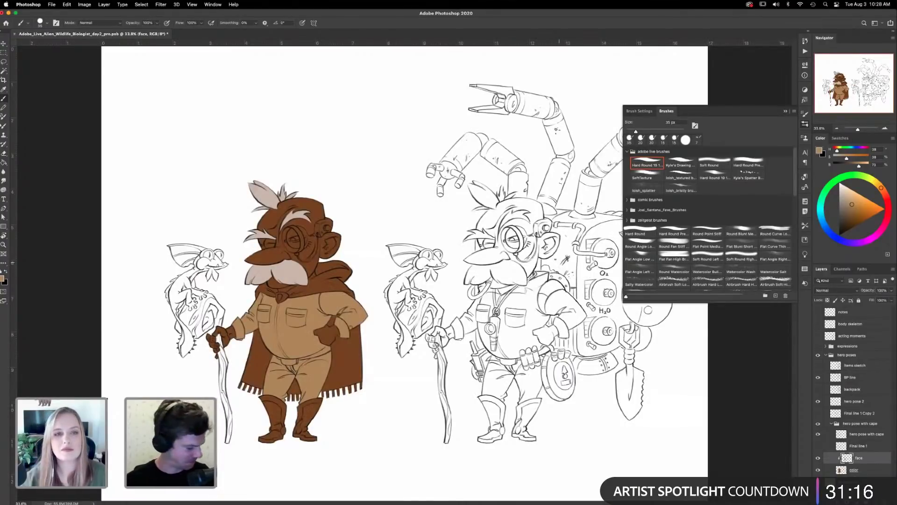
{"action": "left_click_drag", "start_coordinate": [340, 317], "coordinate": [494, 305]}
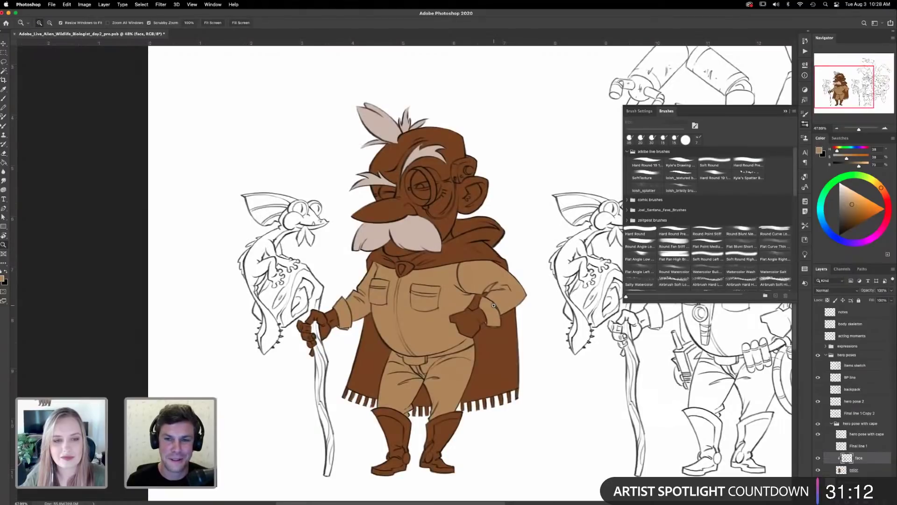
{"action": "left_click_drag", "start_coordinate": [465, 257], "coordinate": [474, 244]}
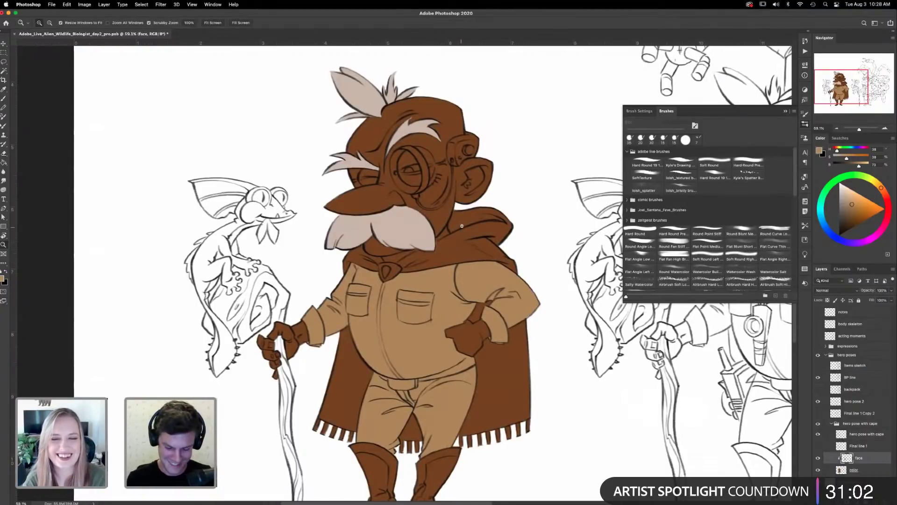
{"action": "left_click_drag", "start_coordinate": [461, 225], "coordinate": [495, 230]}
{"action": "left_click_drag", "start_coordinate": [504, 369], "coordinate": [538, 384]}
{"action": "left_click_drag", "start_coordinate": [460, 277], "coordinate": [517, 301]}
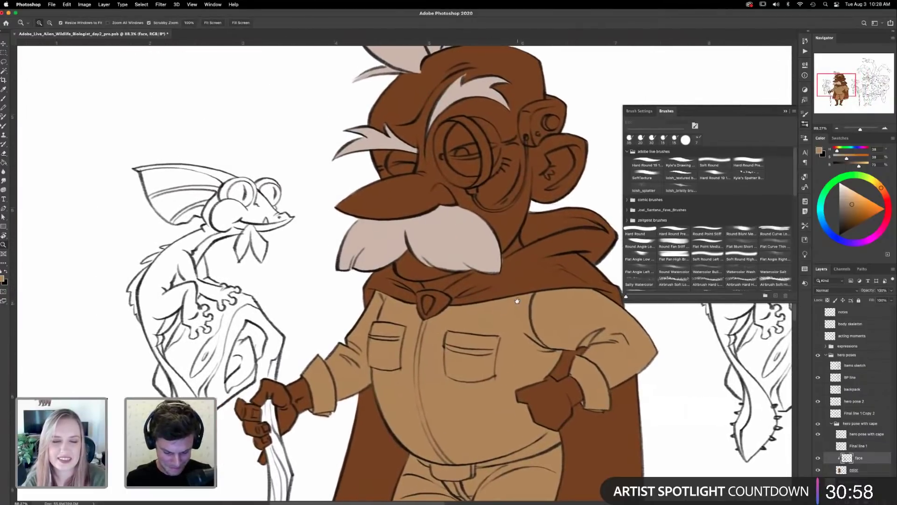
{"action": "key", "text": "i"}
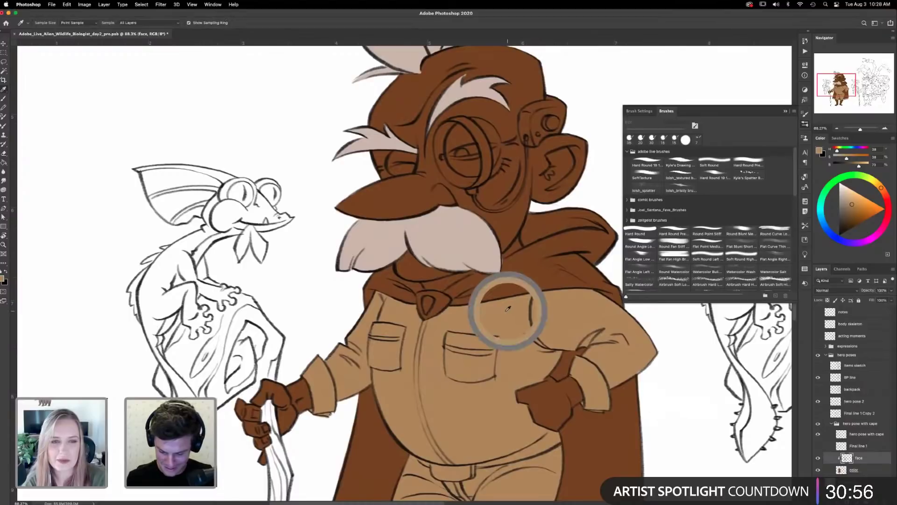
{"action": "left_click", "coordinate": [511, 228]}
{"action": "left_click", "coordinate": [518, 319]}
{"action": "left_click_drag", "start_coordinate": [881, 189], "coordinate": [887, 197]}
{"action": "left_click", "coordinate": [861, 208]}
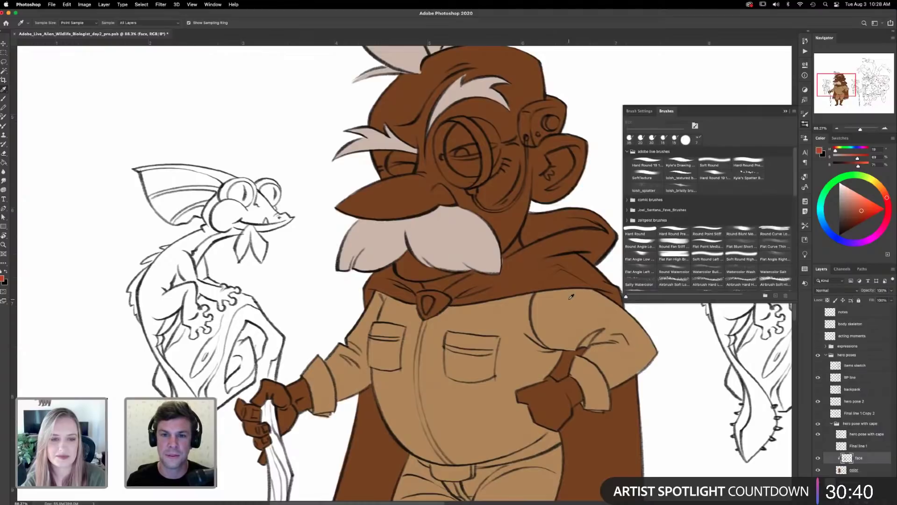
- Lasso the small cape collar section between the mustache and the clasp on the staff side, fill it with red, and deselect
{"action": "key", "text": "l"}
{"action": "scroll", "coordinate": [490, 262], "scroll_direction": "left", "scroll_amount": 3}
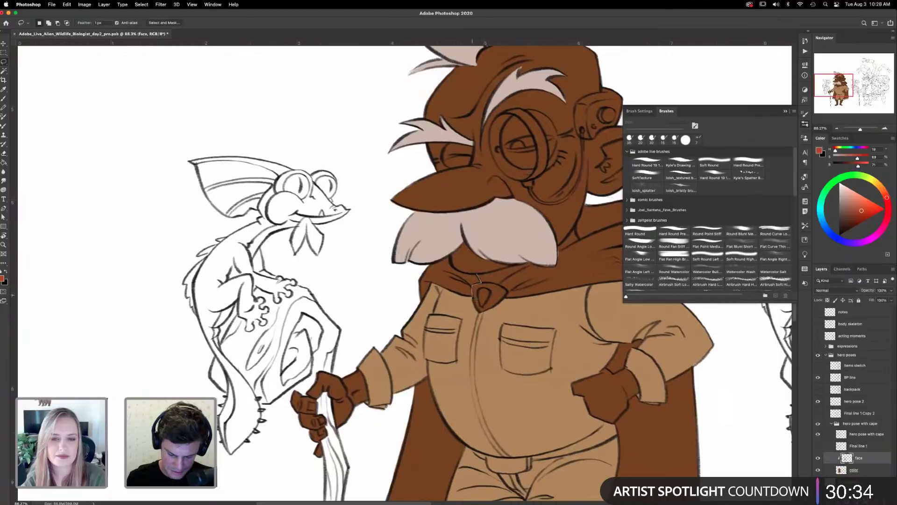
{"action": "mouse_move", "coordinate": [446, 294]}
{"action": "left_mouse_down"}
{"action": "mouse_move", "coordinate": [433, 286]}
{"action": "mouse_move", "coordinate": [424, 304]}
{"action": "mouse_move", "coordinate": [415, 282]}
{"action": "mouse_move", "coordinate": [447, 257]}
{"action": "mouse_move", "coordinate": [479, 283]}
{"action": "left_mouse_up"}
{"action": "key", "text": "g"}
{"action": "left_click", "coordinate": [480, 293]}
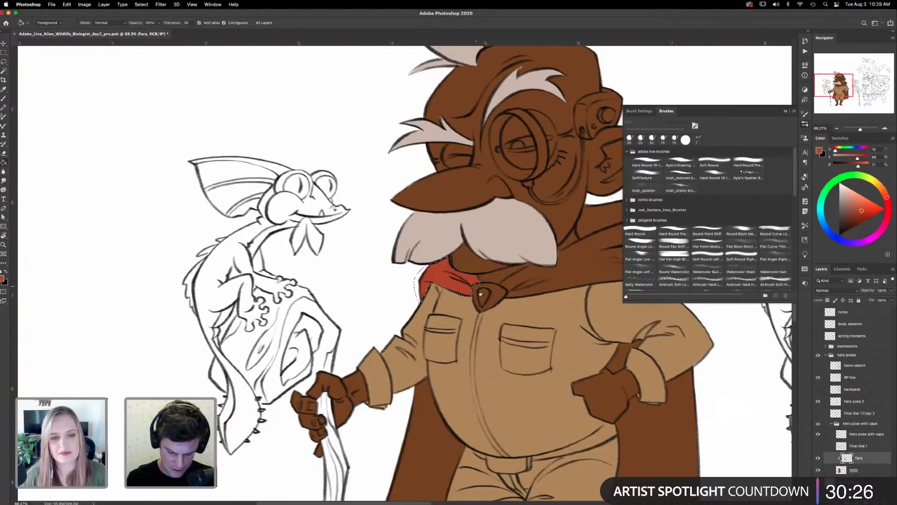
{"action": "key", "text": "ctrl+d"}
- Lasso the hood and the cape section over the bent arm's shoulder, fill them with red, and deselect
{"action": "mouse_move", "coordinate": [535, 272]}
{"action": "left_mouse_down"}
{"action": "mouse_move", "coordinate": [486, 296]}
{"action": "mouse_move", "coordinate": [511, 294]}
{"action": "mouse_move", "coordinate": [507, 318]}
{"action": "mouse_move", "coordinate": [489, 316]}
{"action": "mouse_move", "coordinate": [574, 296]}
{"action": "left_mouse_up"}
{"action": "key", "text": "l"}
{"action": "mouse_move", "coordinate": [463, 279]}
{"action": "left_mouse_down"}
{"action": "mouse_move", "coordinate": [502, 277]}
{"action": "mouse_move", "coordinate": [505, 259]}
{"action": "mouse_move", "coordinate": [525, 249]}
{"action": "mouse_move", "coordinate": [526, 214]}
{"action": "mouse_move", "coordinate": [559, 203]}
{"action": "mouse_move", "coordinate": [607, 206]}
{"action": "mouse_move", "coordinate": [619, 227]}
{"action": "mouse_move", "coordinate": [604, 264]}
{"action": "left_mouse_up"}
{"action": "mouse_move", "coordinate": [628, 312]}
{"action": "left_mouse_down"}
{"action": "mouse_move", "coordinate": [581, 288]}
{"action": "mouse_move", "coordinate": [450, 303]}
{"action": "left_mouse_up"}
{"action": "left_click_drag", "start_coordinate": [528, 209], "coordinate": [528, 208]}
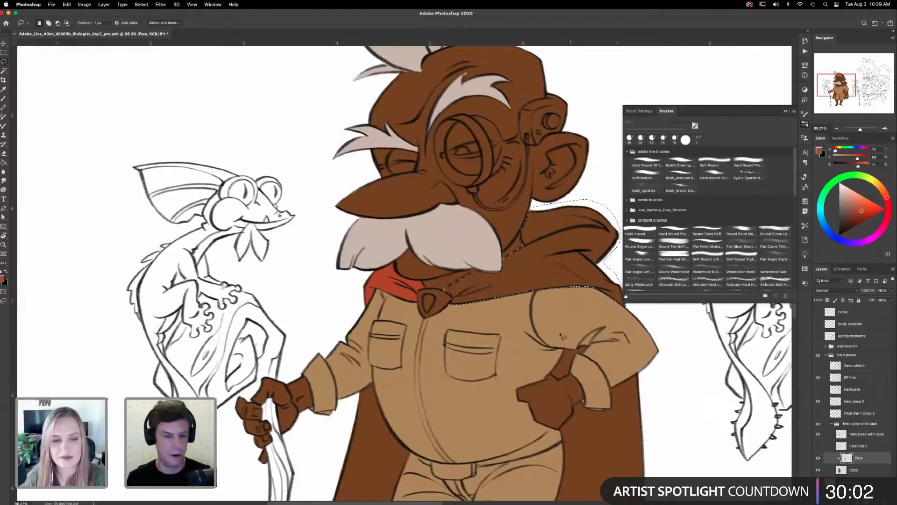
{"action": "key", "text": "g"}
{"action": "left_click", "coordinate": [556, 266]}
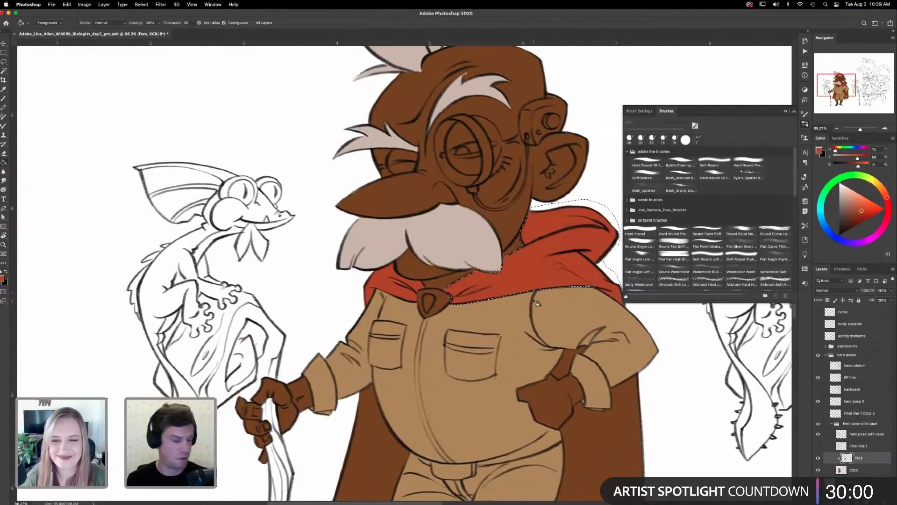
{"action": "key", "text": "ctrl+d"}
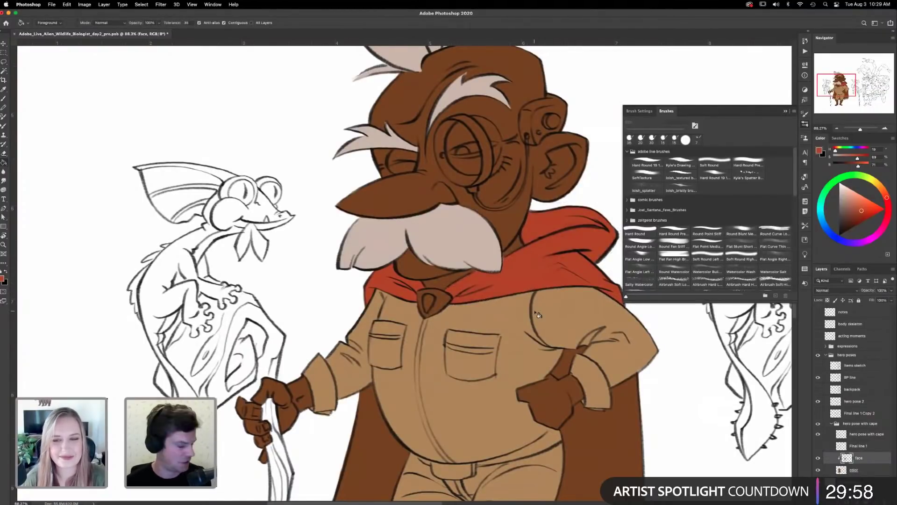
- Try to fill the lower cape beside the torso with red, and undo the fill
{"action": "scroll", "coordinate": [563, 271], "scroll_direction": "down", "scroll_amount": 5}
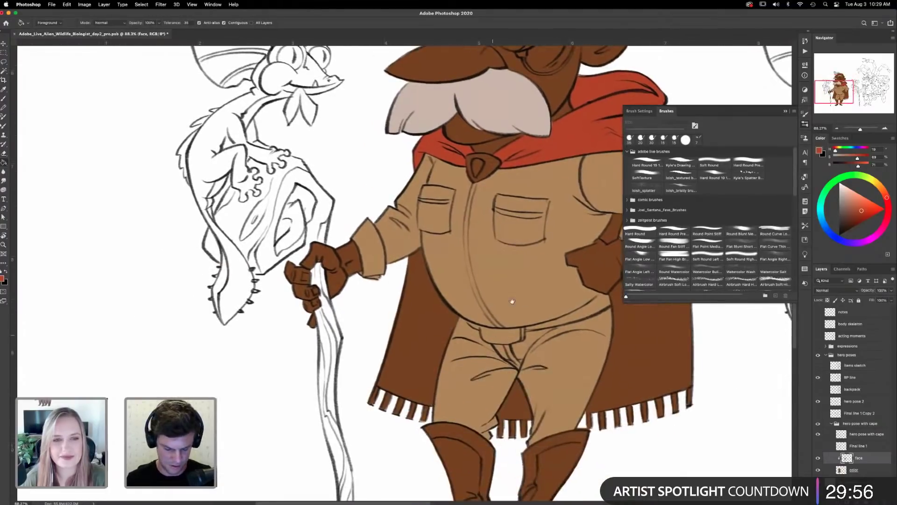
{"action": "key", "text": "l"}
{"action": "key", "text": "g"}
{"action": "left_click", "coordinate": [447, 296]}
{"action": "key", "text": "super+z"}
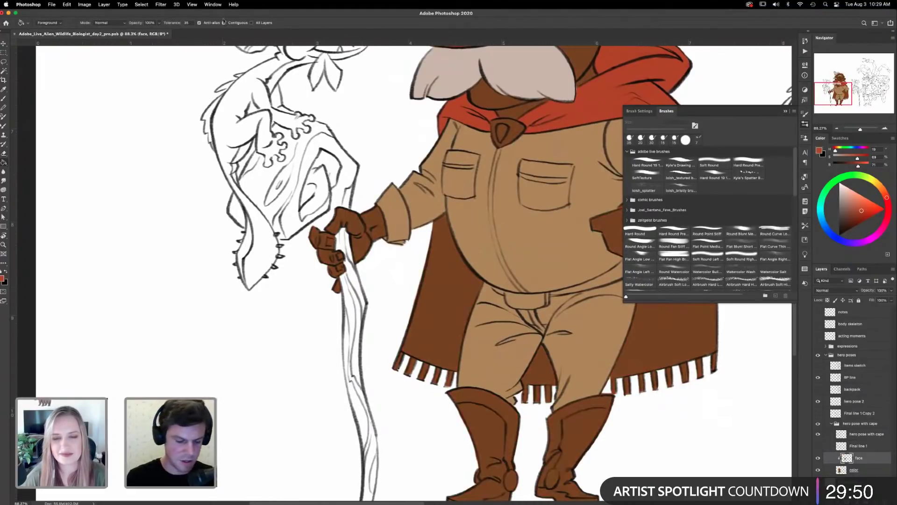
- Lasso the lower cape section beside the torso on the staff side, fill it with red, and deselect
{"action": "key", "text": "l"}
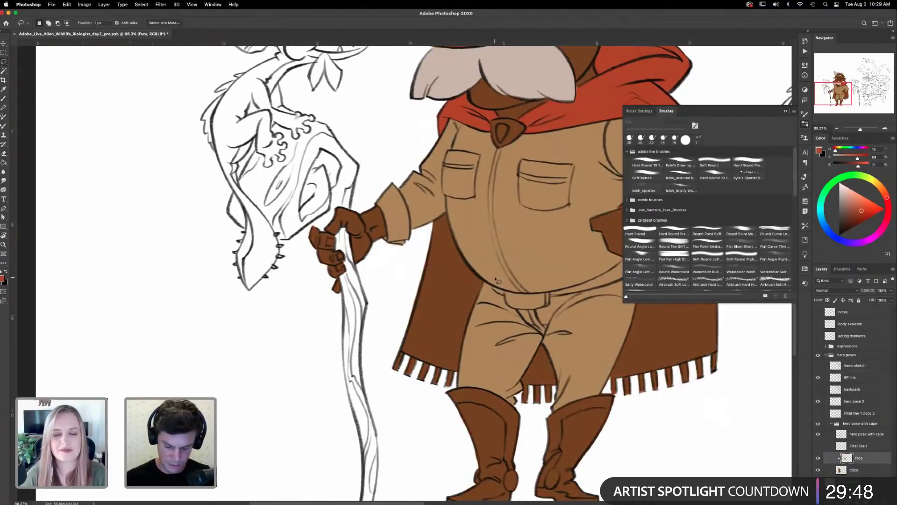
{"action": "mouse_move", "coordinate": [487, 285]}
{"action": "left_mouse_down"}
{"action": "mouse_move", "coordinate": [457, 389]}
{"action": "mouse_move", "coordinate": [392, 344]}
{"action": "mouse_move", "coordinate": [431, 223]}
{"action": "mouse_move", "coordinate": [448, 216]}
{"action": "mouse_move", "coordinate": [473, 299]}
{"action": "mouse_move", "coordinate": [467, 314]}
{"action": "left_mouse_up"}
{"action": "key", "text": "g"}
{"action": "left_click", "coordinate": [458, 311]}
{"action": "key", "text": "ctrl+d"}
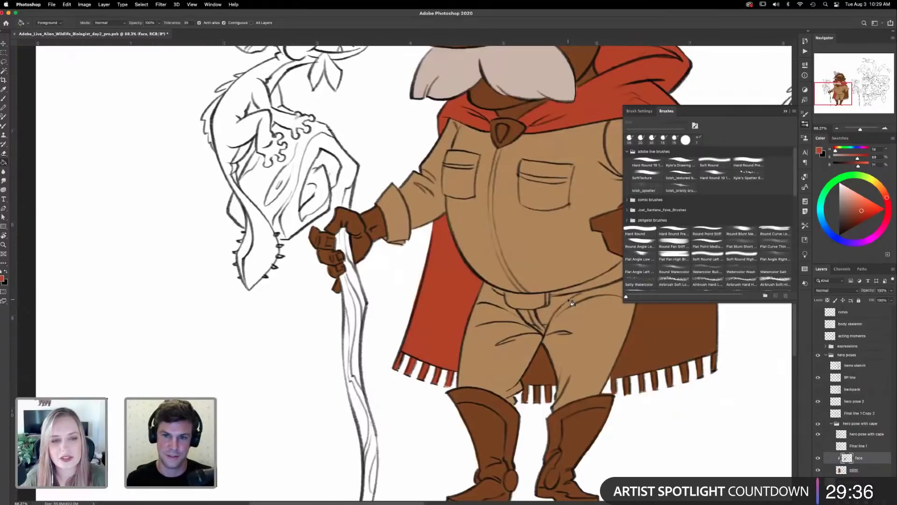
- Lasso the lower cape section with its fringe beneath the bent arm, fill it with red, and deselect
{"action": "left_click_drag", "start_coordinate": [596, 307], "coordinate": [472, 320]}
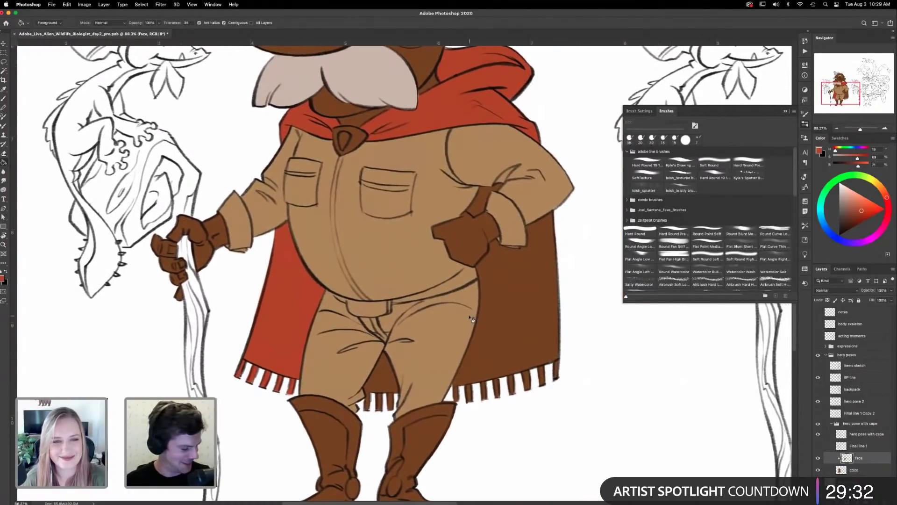
{"action": "key", "text": "l"}
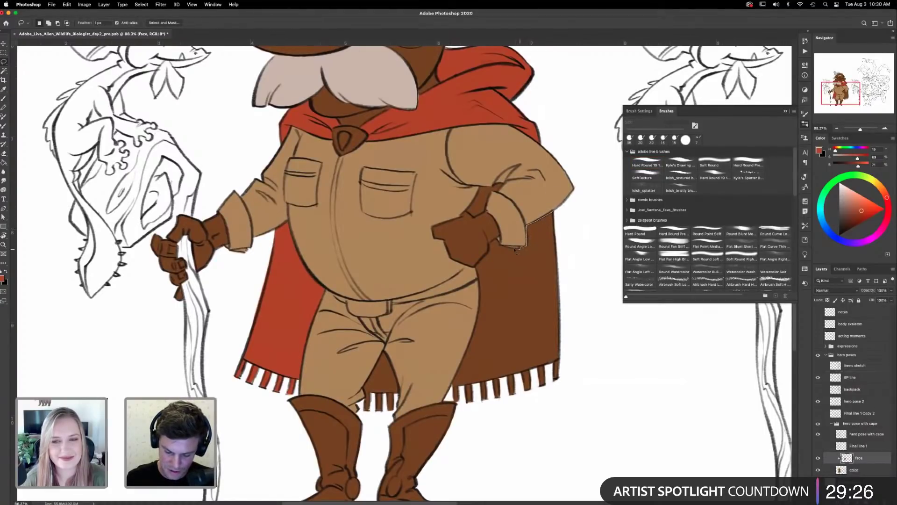
{"action": "mouse_move", "coordinate": [489, 242]}
{"action": "left_mouse_down"}
{"action": "mouse_move", "coordinate": [477, 264]}
{"action": "mouse_move", "coordinate": [471, 343]}
{"action": "mouse_move", "coordinate": [451, 387]}
{"action": "mouse_move", "coordinate": [477, 411]}
{"action": "mouse_move", "coordinate": [579, 360]}
{"action": "mouse_move", "coordinate": [567, 216]}
{"action": "mouse_move", "coordinate": [558, 210]}
{"action": "left_mouse_up"}
{"action": "key", "text": "g"}
{"action": "left_click", "coordinate": [537, 294]}
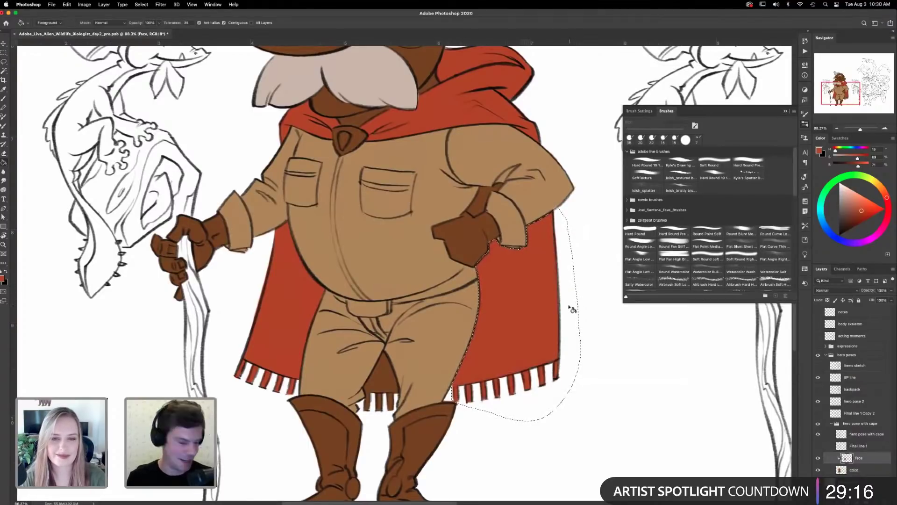
{"action": "key", "text": "super+d"}
- Lasso the small cape gap between the bent arm and the torso, paint it red with the brush, and deselect
{"action": "left_click_drag", "start_coordinate": [485, 359], "coordinate": [511, 365]}
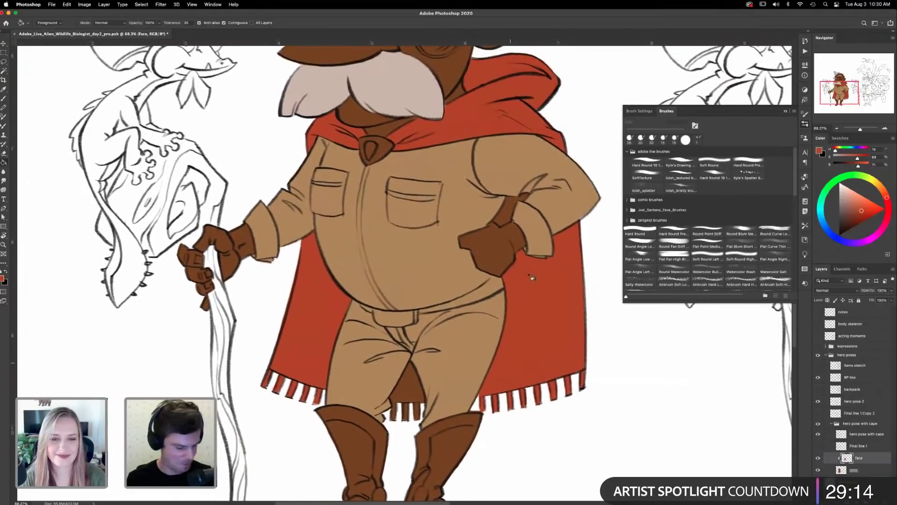
{"action": "key", "text": "b"}
{"action": "left_click_drag", "start_coordinate": [508, 220], "coordinate": [537, 215]}
{"action": "key", "text": "l"}
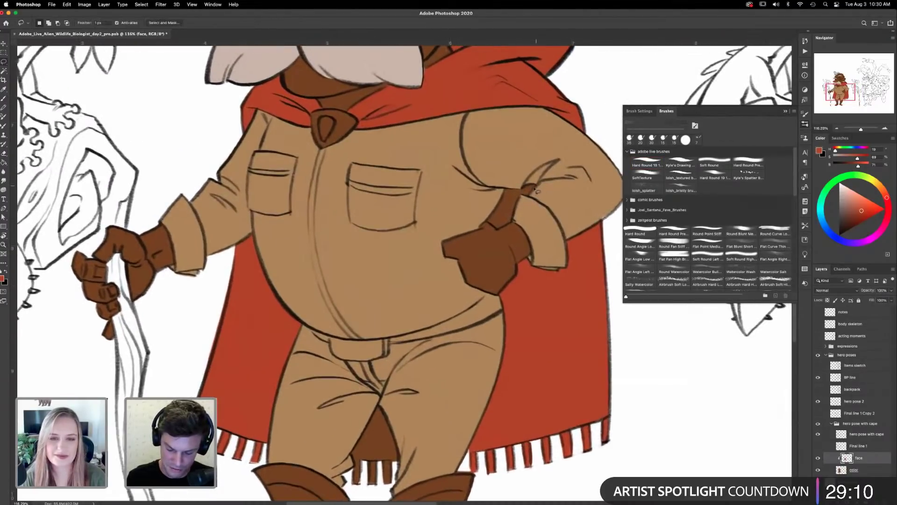
{"action": "mouse_move", "coordinate": [513, 220]}
{"action": "left_mouse_down"}
{"action": "mouse_move", "coordinate": [498, 229]}
{"action": "mouse_move", "coordinate": [488, 222]}
{"action": "mouse_move", "coordinate": [512, 187]}
{"action": "left_mouse_up"}
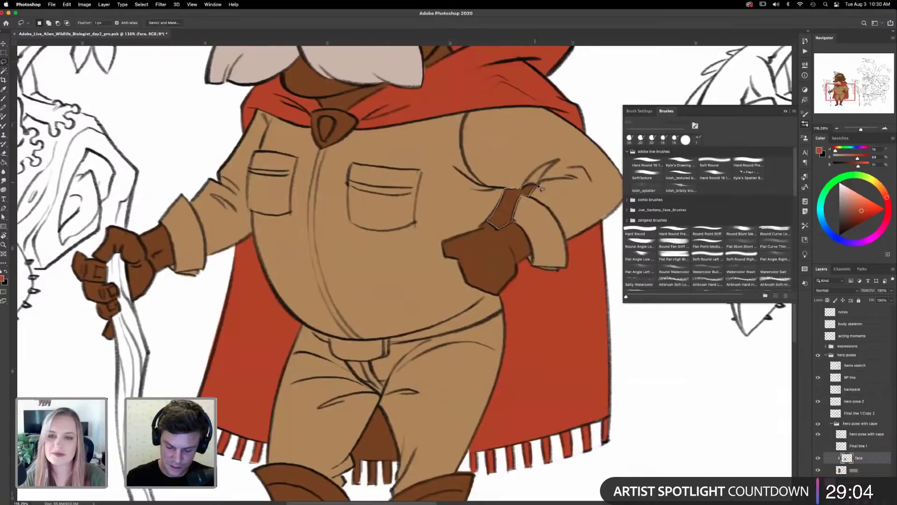
{"action": "key", "text": "b"}
{"action": "left_click_drag", "start_coordinate": [530, 187], "coordinate": [483, 218]}
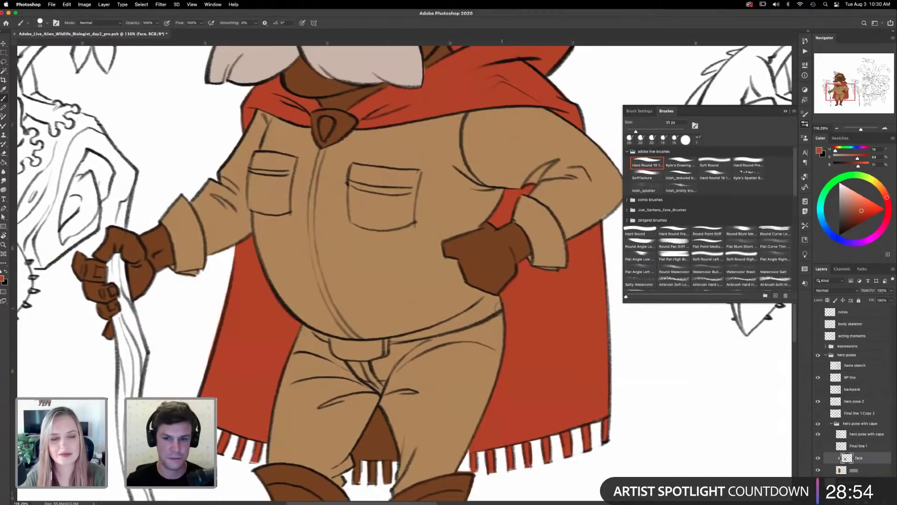
- Color the cape section and fringe showing between the legs red
{"action": "left_click_drag", "start_coordinate": [557, 254], "coordinate": [578, 191]}
{"action": "left_click_drag", "start_coordinate": [527, 276], "coordinate": [558, 200]}
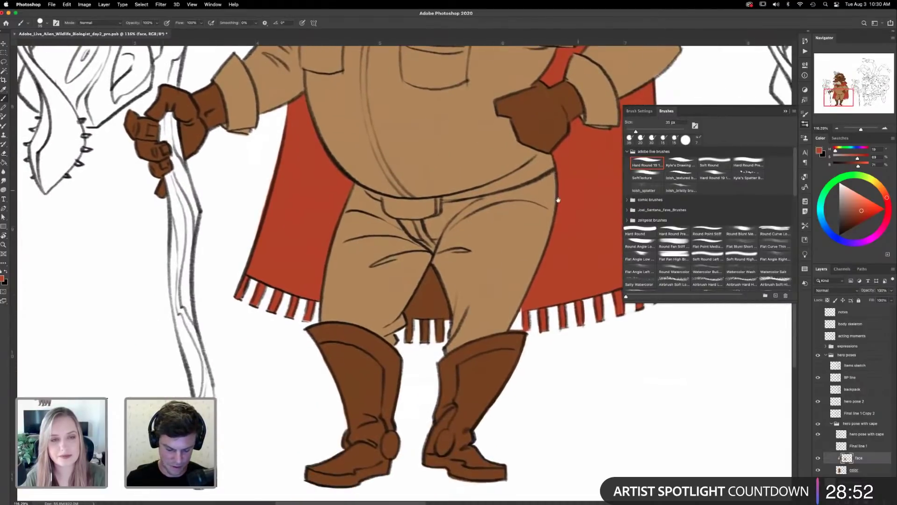
{"action": "mouse_move", "coordinate": [427, 303]}
{"action": "left_mouse_down"}
{"action": "mouse_move", "coordinate": [447, 335]}
{"action": "mouse_move", "coordinate": [405, 338]}
{"action": "mouse_move", "coordinate": [416, 297]}
{"action": "mouse_move", "coordinate": [430, 280]}
{"action": "mouse_move", "coordinate": [437, 287]}
{"action": "left_mouse_up"}
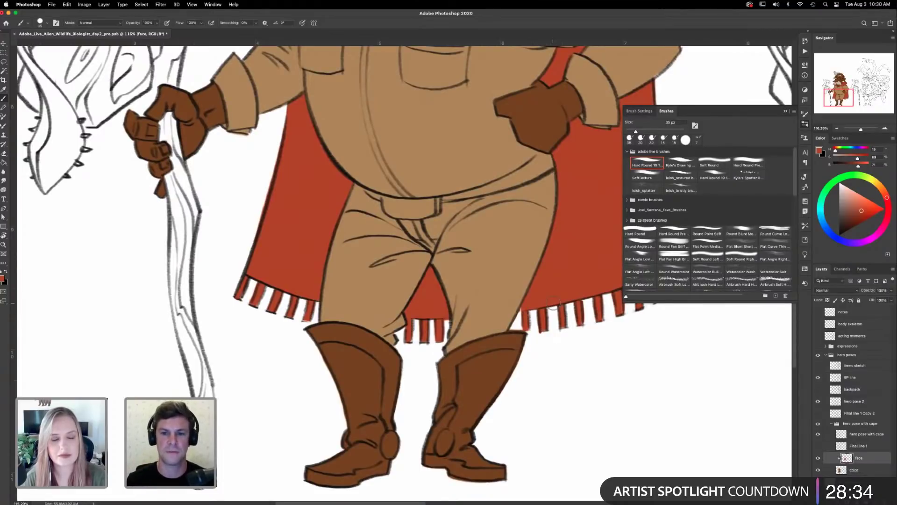
- Add a new unclipped layer above the face layer for coloring the staff
{"action": "left_click_drag", "start_coordinate": [521, 262], "coordinate": [483, 383]}
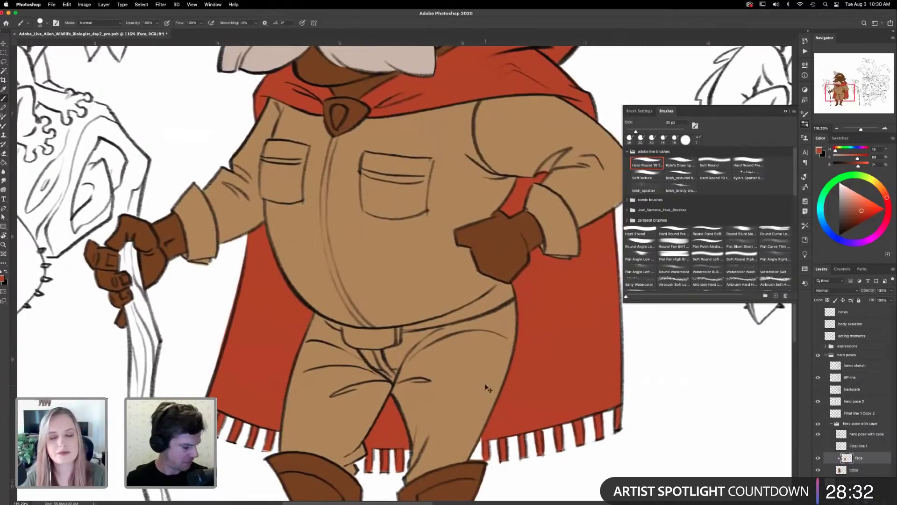
{"action": "scroll", "coordinate": [485, 384], "scroll_direction": "down", "scroll_amount": 10}
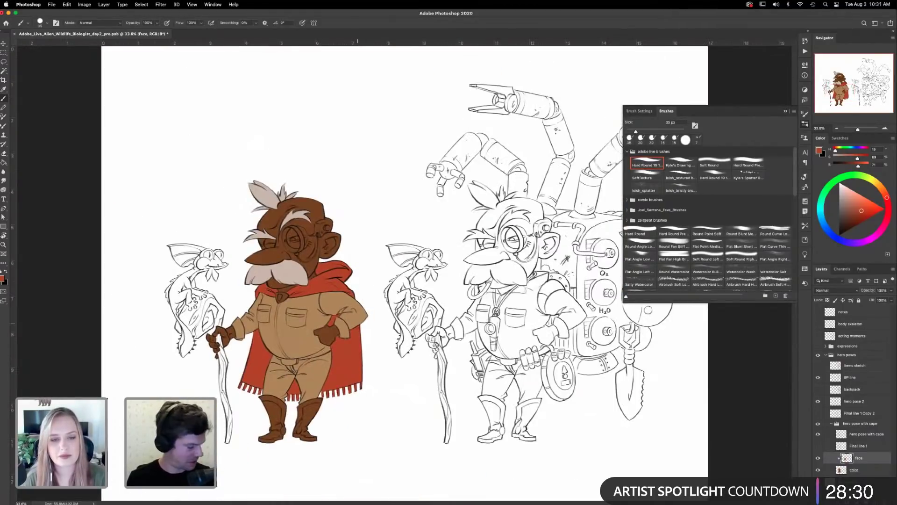
{"action": "mouse_move", "coordinate": [358, 285]}
{"action": "left_mouse_down"}
{"action": "mouse_move", "coordinate": [508, 278]}
{"action": "mouse_move", "coordinate": [525, 234]}
{"action": "mouse_move", "coordinate": [517, 223]}
{"action": "mouse_move", "coordinate": [525, 222]}
{"action": "mouse_move", "coordinate": [534, 309]}
{"action": "left_mouse_up"}
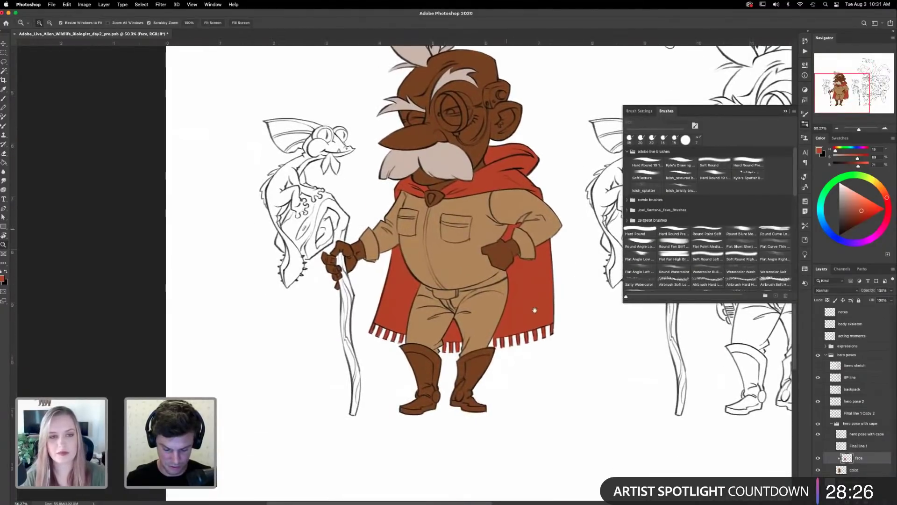
{"action": "scroll", "coordinate": [534, 308], "scroll_direction": "up", "scroll_amount": 5}
{"action": "scroll", "coordinate": [534, 308], "scroll_direction": "left", "scroll_amount": 3}
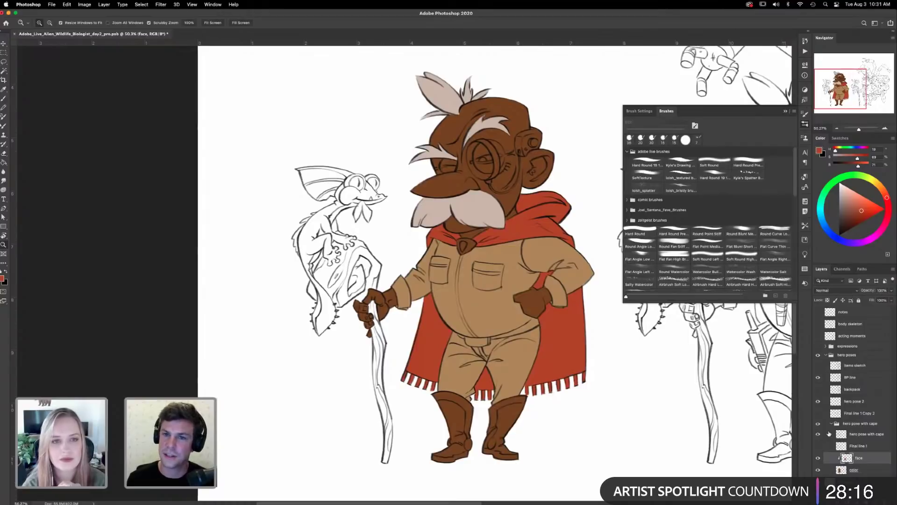
{"action": "key", "text": "super+shift+alt+n"}
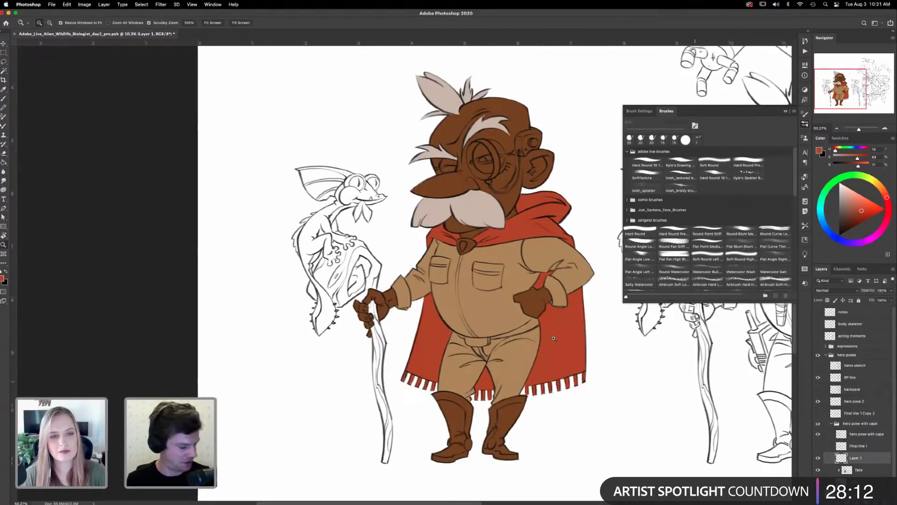
- Lasso the staff's wooden head, tracing around the creature's feet and the character's hand
{"action": "left_click_drag", "start_coordinate": [413, 247], "coordinate": [474, 262]}
{"action": "left_click_drag", "start_coordinate": [492, 315], "coordinate": [608, 330]}
{"action": "mouse_move", "coordinate": [487, 357]}
{"action": "left_mouse_down"}
{"action": "mouse_move", "coordinate": [500, 348]}
{"action": "mouse_move", "coordinate": [465, 271]}
{"action": "left_mouse_up"}
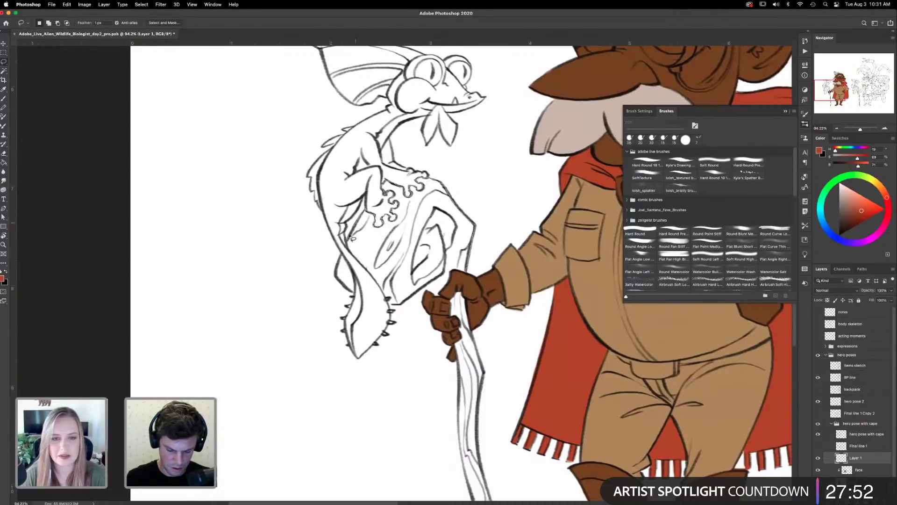
{"action": "mouse_move", "coordinate": [338, 269]}
{"action": "left_mouse_down"}
{"action": "mouse_move", "coordinate": [343, 285]}
{"action": "mouse_move", "coordinate": [385, 306]}
{"action": "mouse_move", "coordinate": [442, 278]}
{"action": "mouse_move", "coordinate": [428, 286]}
{"action": "mouse_move", "coordinate": [438, 293]}
{"action": "mouse_move", "coordinate": [474, 261]}
{"action": "left_mouse_up"}
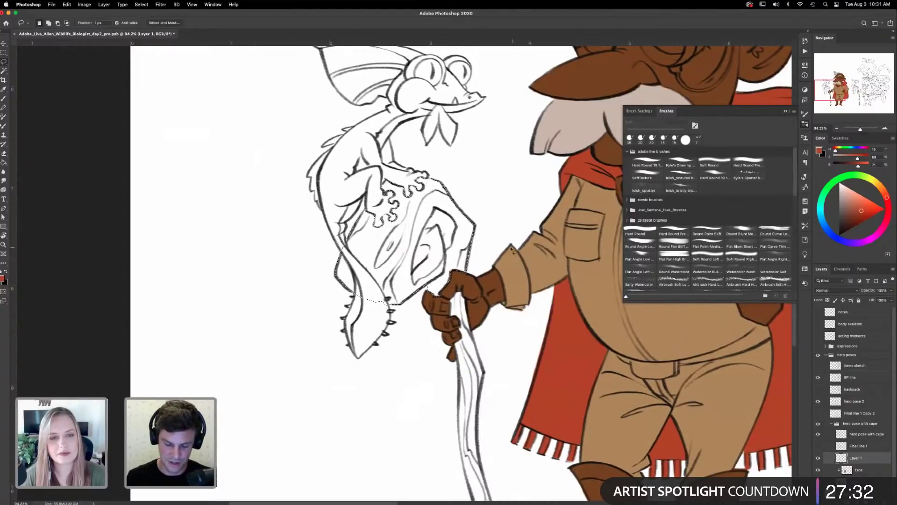
- Mix an earthy yellowish brown, fill the selected staff head with it, and deselect
{"action": "key", "text": "i"}
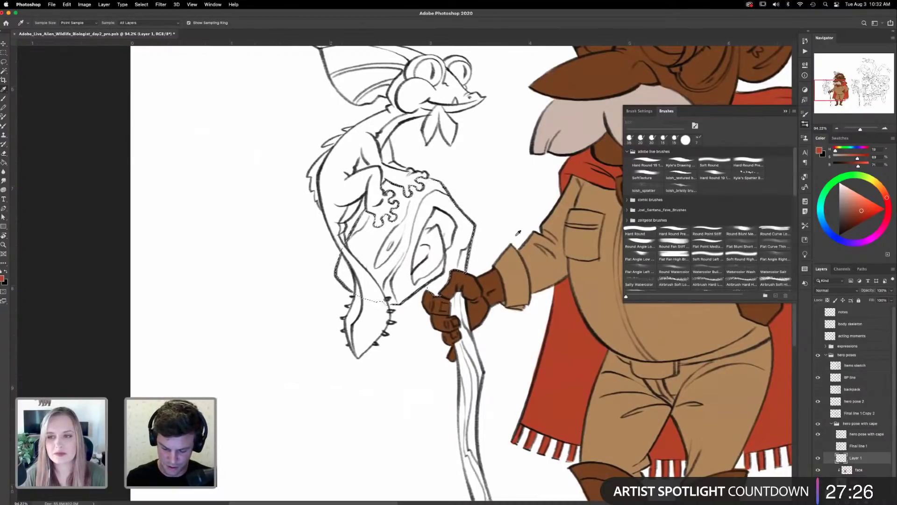
{"action": "left_click_drag", "start_coordinate": [885, 192], "coordinate": [856, 213]}
{"action": "left_click", "coordinate": [854, 207]}
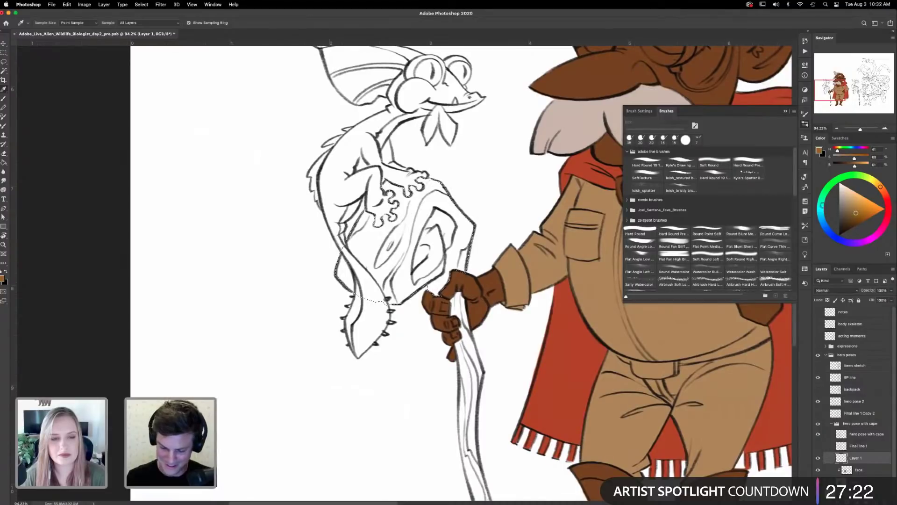
{"action": "key", "text": "b"}
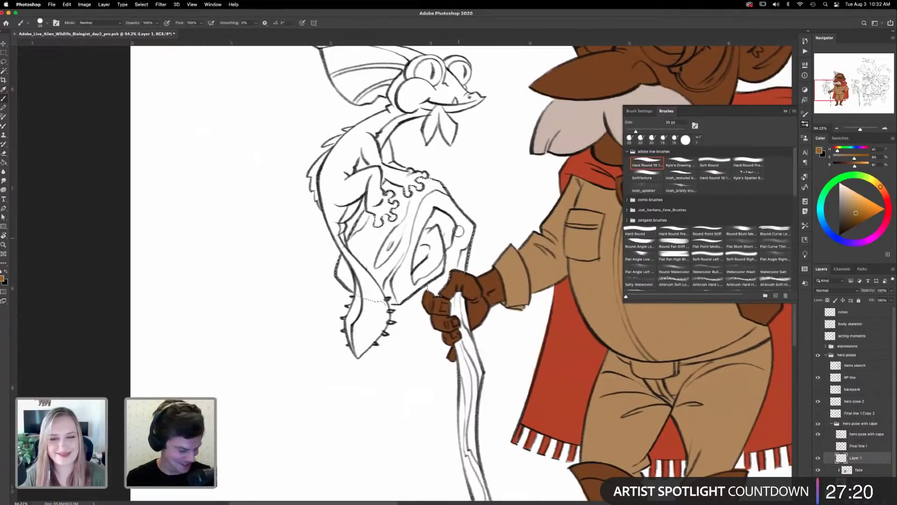
{"action": "key", "text": "g"}
{"action": "left_click", "coordinate": [437, 239]}
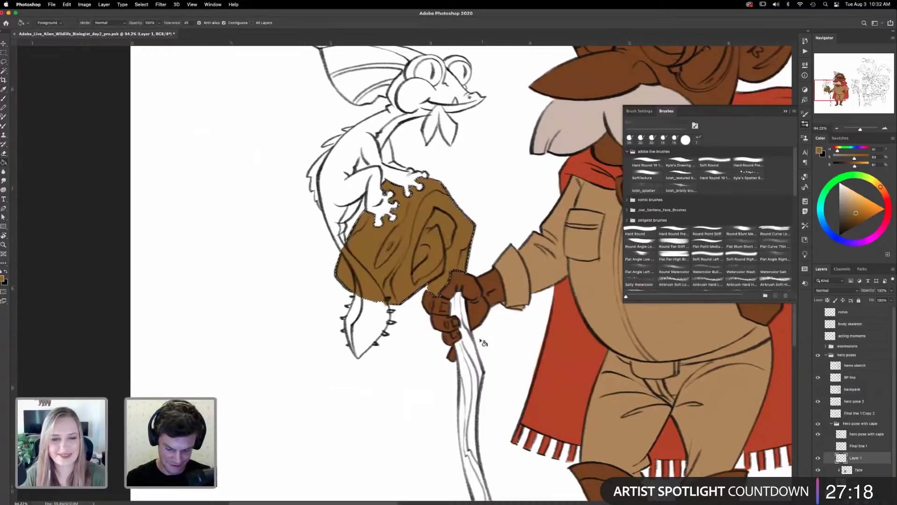
{"action": "key", "text": "super+d"}
- Lasso the staff's shaft, fill it with the same brown, and move the staff layer below the character's base color layer
{"action": "left_click_drag", "start_coordinate": [517, 341], "coordinate": [515, 223]}
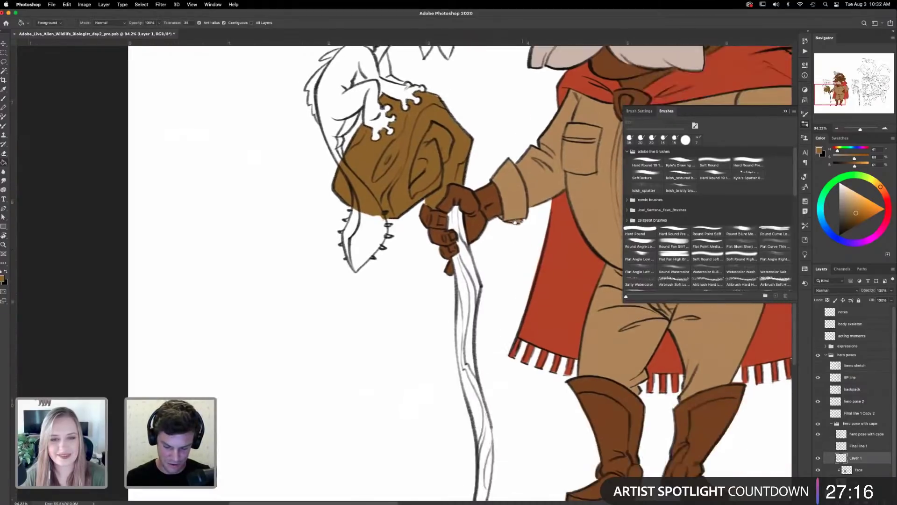
{"action": "key", "text": "l"}
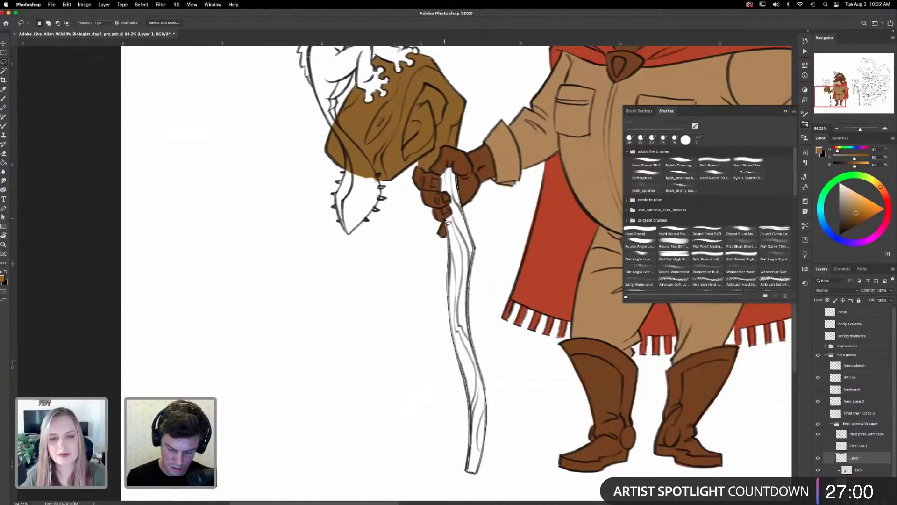
{"action": "left_click_drag", "start_coordinate": [445, 172], "coordinate": [447, 168]}
{"action": "key", "text": "g"}
{"action": "left_click", "coordinate": [466, 263]}
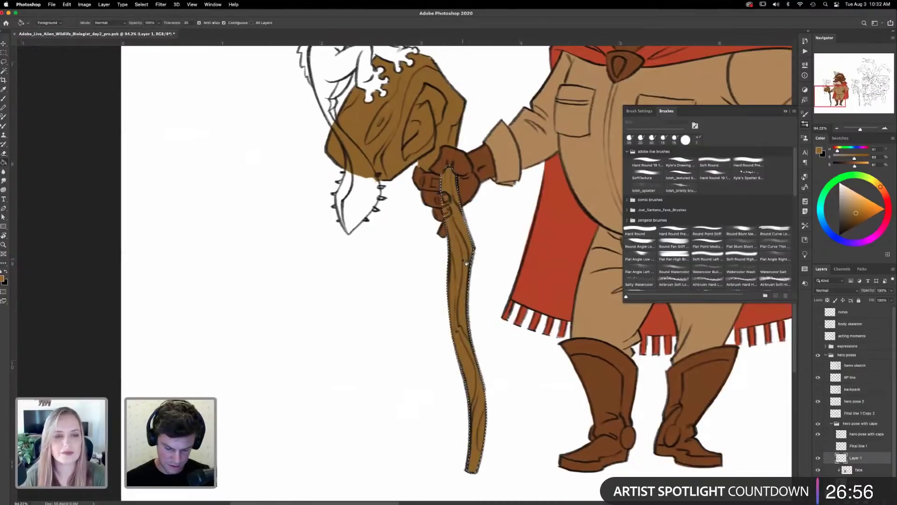
{"action": "key", "text": "ctrl+d"}
{"action": "left_click_drag", "start_coordinate": [864, 460], "coordinate": [862, 487]}
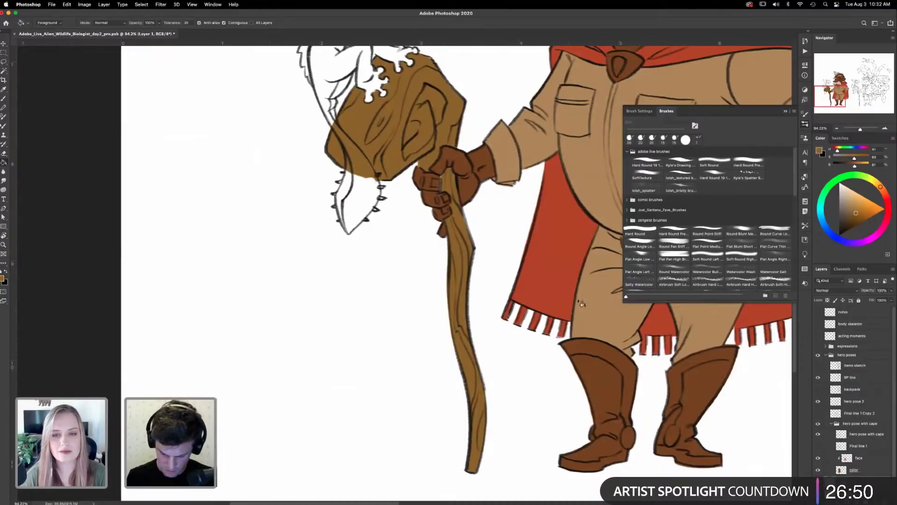
- Mix a light muted blue as the foreground color for the creature on the staff
{"action": "scroll", "coordinate": [478, 216], "scroll_direction": "up", "scroll_amount": 4}
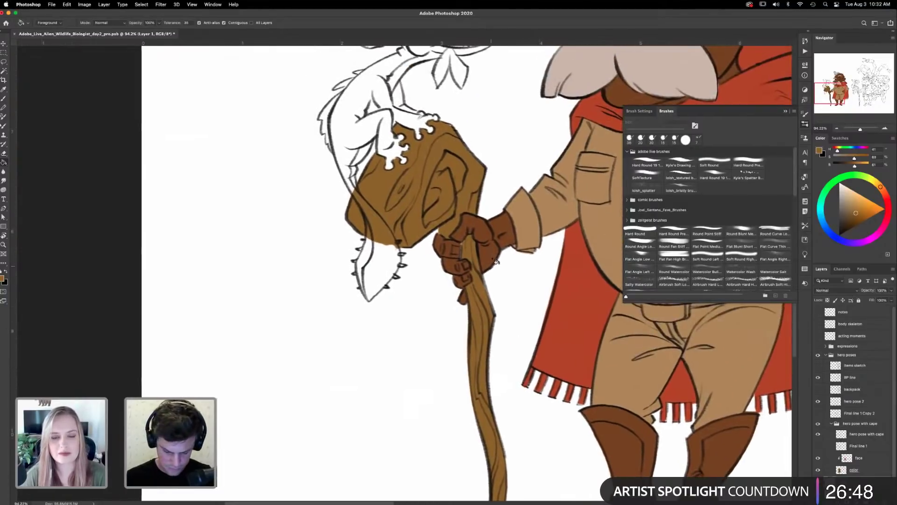
{"action": "key", "text": "b"}
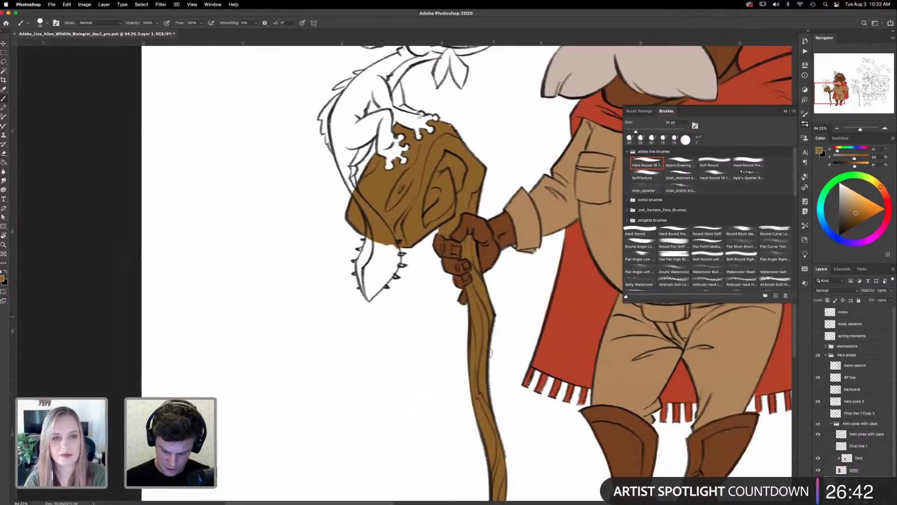
{"action": "scroll", "coordinate": [503, 308], "scroll_direction": "up", "scroll_amount": 4}
{"action": "left_click_drag", "start_coordinate": [521, 284], "coordinate": [520, 286]}
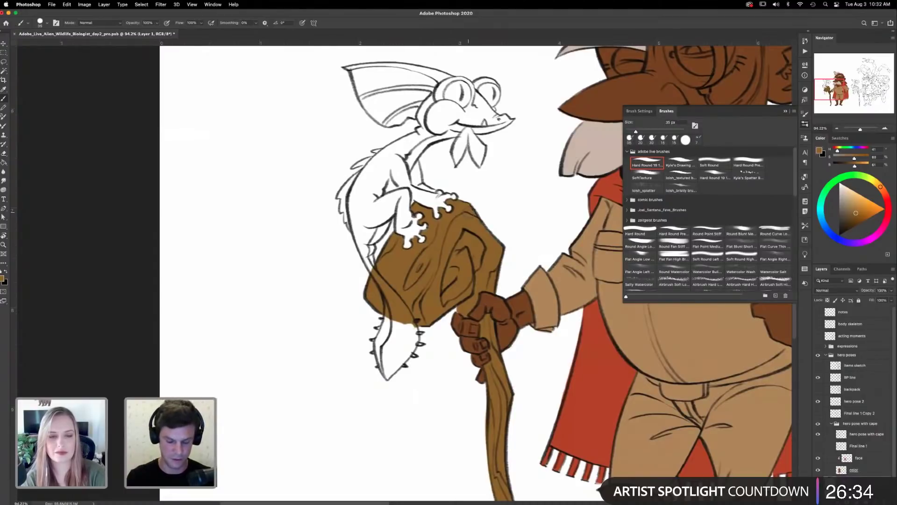
{"action": "left_click_drag", "start_coordinate": [527, 185], "coordinate": [541, 198]}
{"action": "left_click_drag", "start_coordinate": [518, 339], "coordinate": [513, 326]}
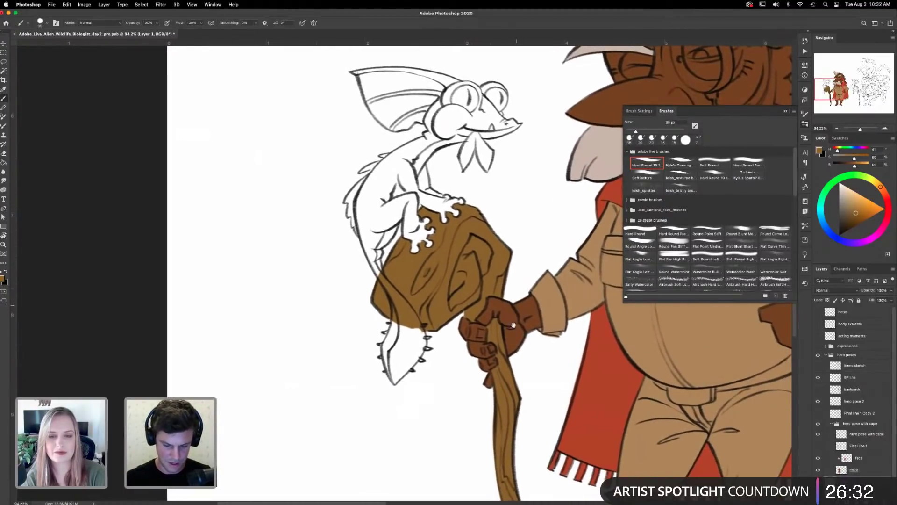
{"action": "scroll", "coordinate": [512, 326], "scroll_direction": "up", "scroll_amount": 2}
{"action": "scroll", "coordinate": [518, 245], "scroll_direction": "up", "scroll_amount": 2}
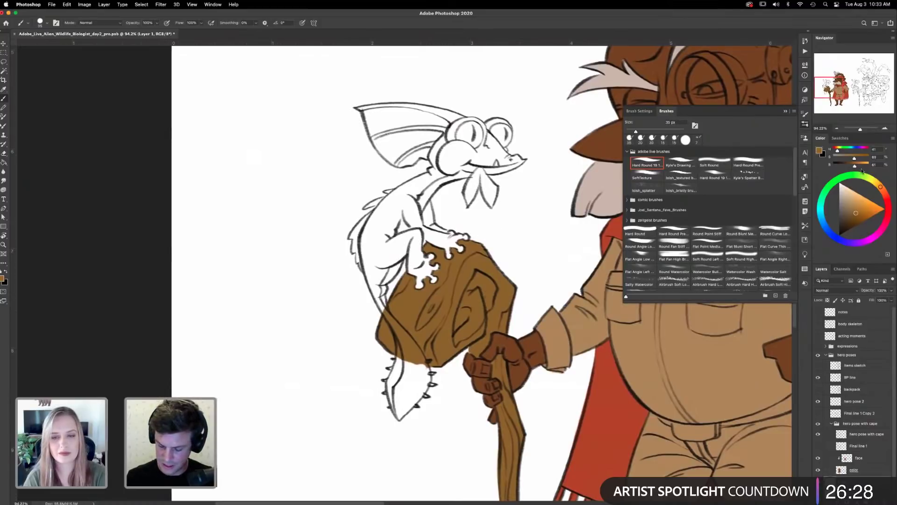
{"action": "left_click", "coordinate": [821, 213]}
{"action": "left_click_drag", "start_coordinate": [822, 214], "coordinate": [822, 218]}
{"action": "left_click", "coordinate": [850, 200]}
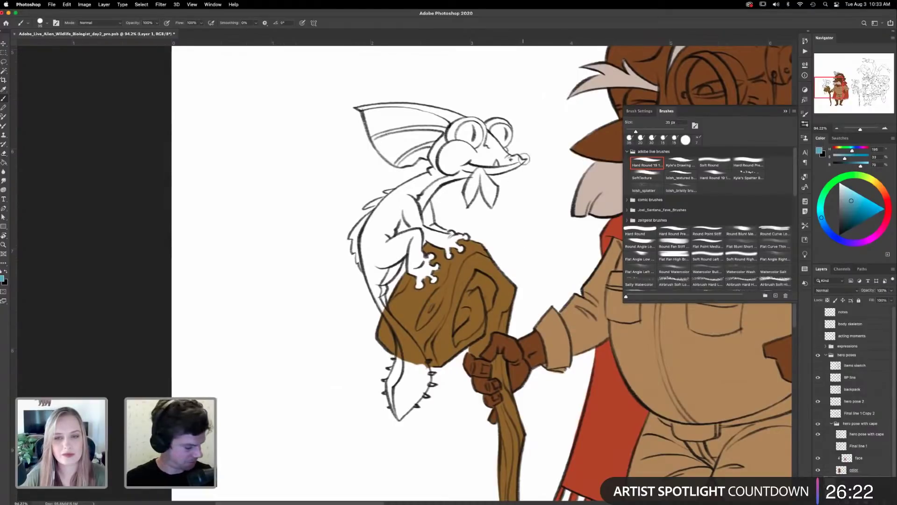
- Lasso the creature from its tail over the body, ear fin and head, and fill the selection with the light blue
{"action": "key", "text": "l"}
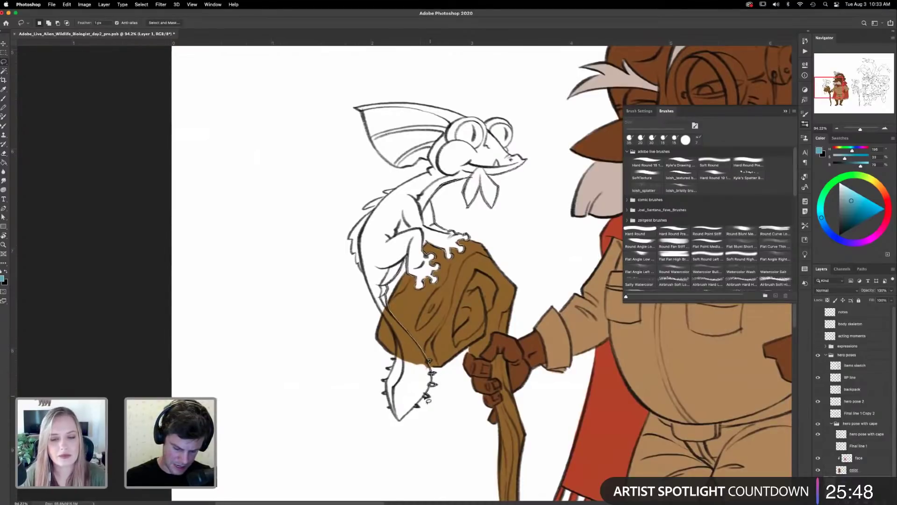
{"action": "mouse_move", "coordinate": [418, 406]}
{"action": "left_mouse_down"}
{"action": "mouse_move", "coordinate": [399, 420]}
{"action": "mouse_move", "coordinate": [390, 407]}
{"action": "mouse_move", "coordinate": [384, 382]}
{"action": "mouse_move", "coordinate": [399, 351]}
{"action": "mouse_move", "coordinate": [353, 249]}
{"action": "mouse_move", "coordinate": [375, 209]}
{"action": "mouse_move", "coordinate": [365, 209]}
{"action": "mouse_move", "coordinate": [434, 180]}
{"action": "left_mouse_up"}
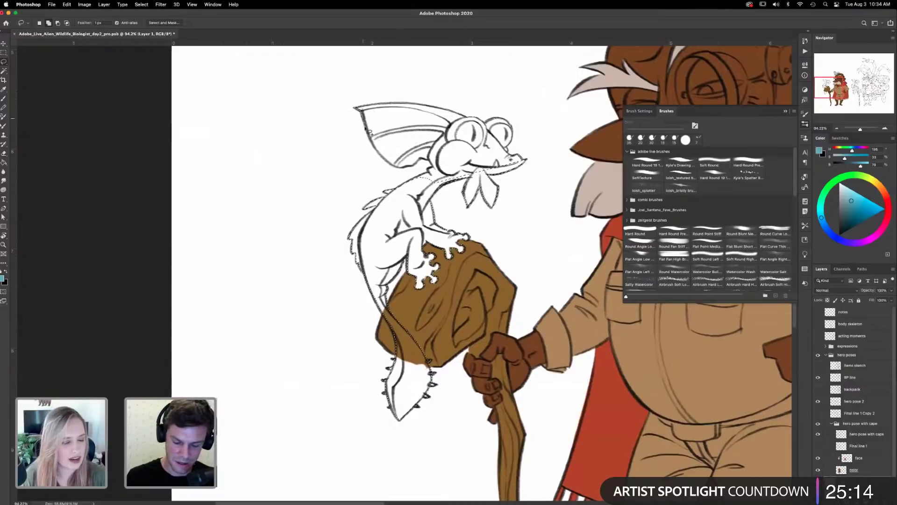
{"action": "mouse_move", "coordinate": [386, 161]}
{"action": "left_mouse_down"}
{"action": "mouse_move", "coordinate": [395, 167]}
{"action": "mouse_move", "coordinate": [447, 144]}
{"action": "mouse_move", "coordinate": [460, 162]}
{"action": "mouse_move", "coordinate": [523, 165]}
{"action": "mouse_move", "coordinate": [437, 185]}
{"action": "mouse_move", "coordinate": [492, 178]}
{"action": "mouse_move", "coordinate": [530, 152]}
{"action": "left_mouse_up"}
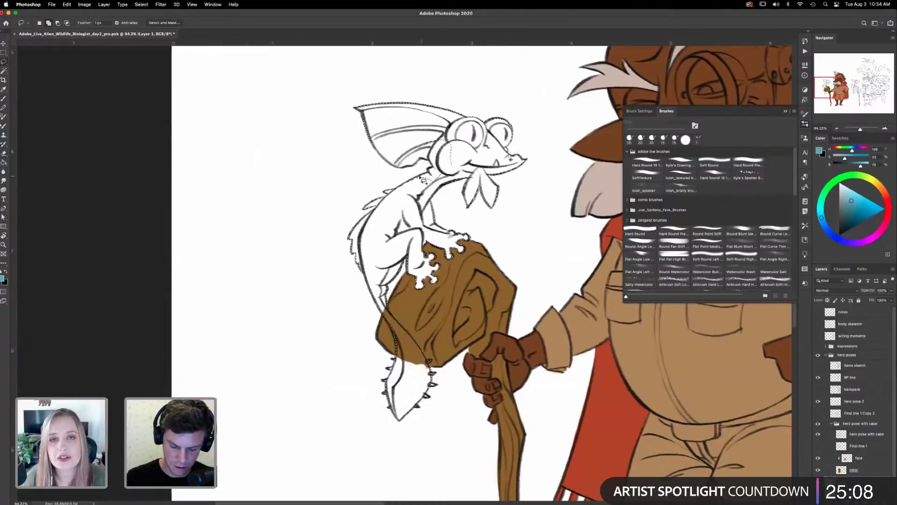
{"action": "mouse_move", "coordinate": [432, 173]}
{"action": "left_mouse_down"}
{"action": "mouse_move", "coordinate": [398, 170]}
{"action": "mouse_move", "coordinate": [393, 155]}
{"action": "mouse_move", "coordinate": [470, 147]}
{"action": "mouse_move", "coordinate": [457, 168]}
{"action": "mouse_move", "coordinate": [456, 153]}
{"action": "mouse_move", "coordinate": [417, 188]}
{"action": "mouse_move", "coordinate": [443, 187]}
{"action": "mouse_move", "coordinate": [452, 148]}
{"action": "left_mouse_up"}
{"action": "key", "text": "g"}
{"action": "left_click", "coordinate": [421, 283]}
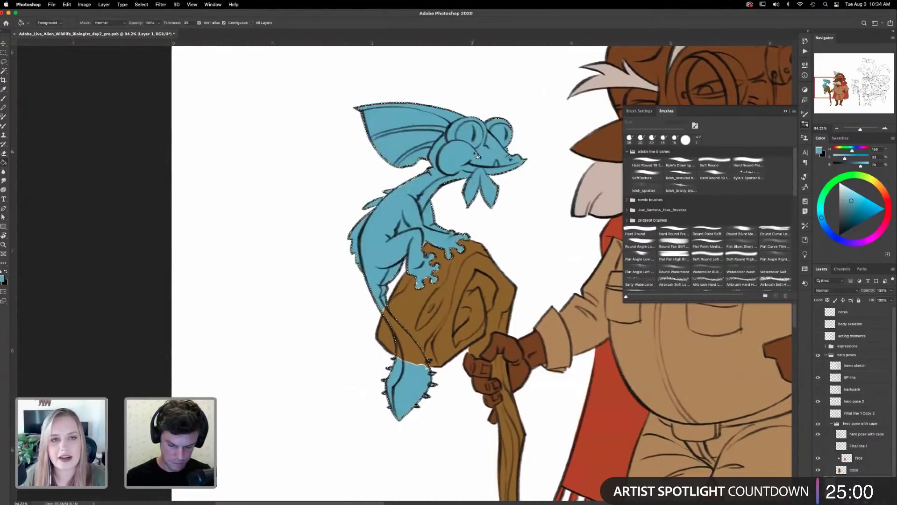
- Brush the same blue over the creature's tail where it crosses the staff head, and deselect
{"action": "key", "text": "b"}
{"action": "mouse_move", "coordinate": [383, 304]}
{"action": "left_mouse_down"}
{"action": "mouse_move", "coordinate": [419, 373]}
{"action": "mouse_move", "coordinate": [409, 328]}
{"action": "left_mouse_up"}
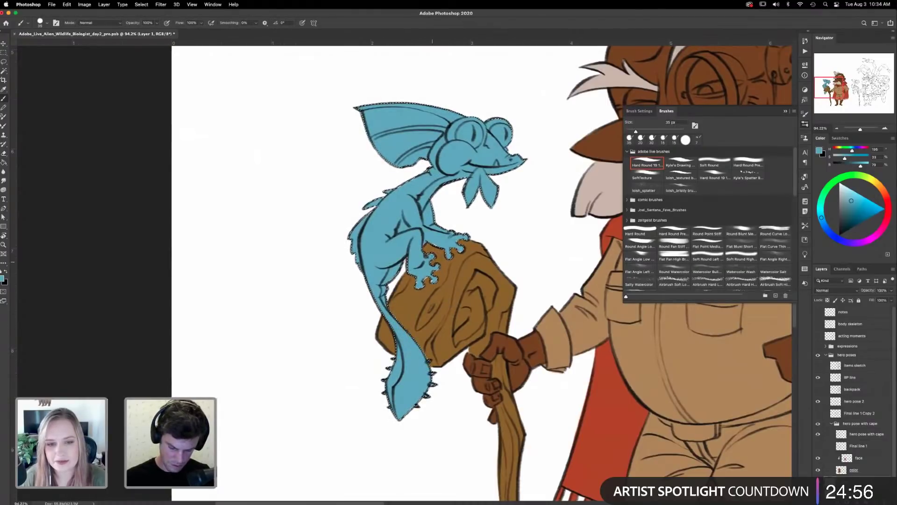
{"action": "key", "text": "ctrl+d"}
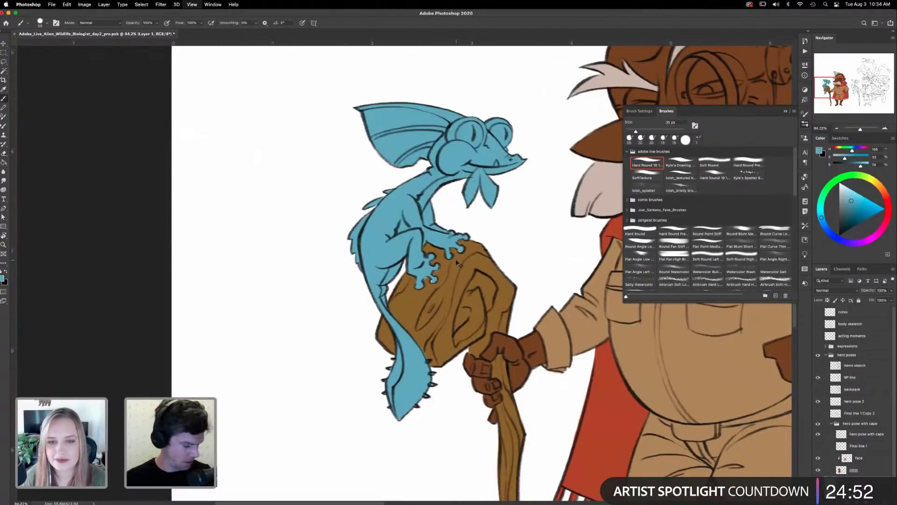
- Hide the brush library and add a new layer above the face layer, clipped to the character's base color
{"action": "key", "text": "ctrl+0"}
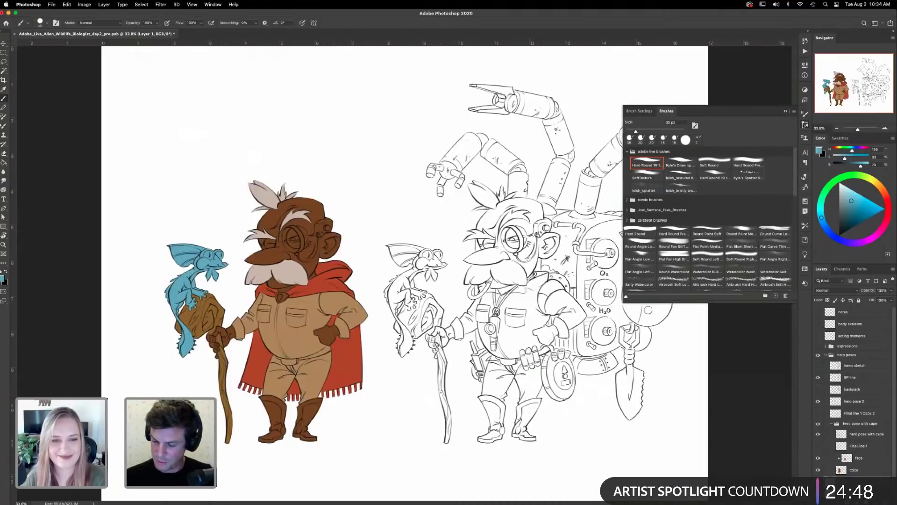
{"action": "left_click", "coordinate": [804, 124]}
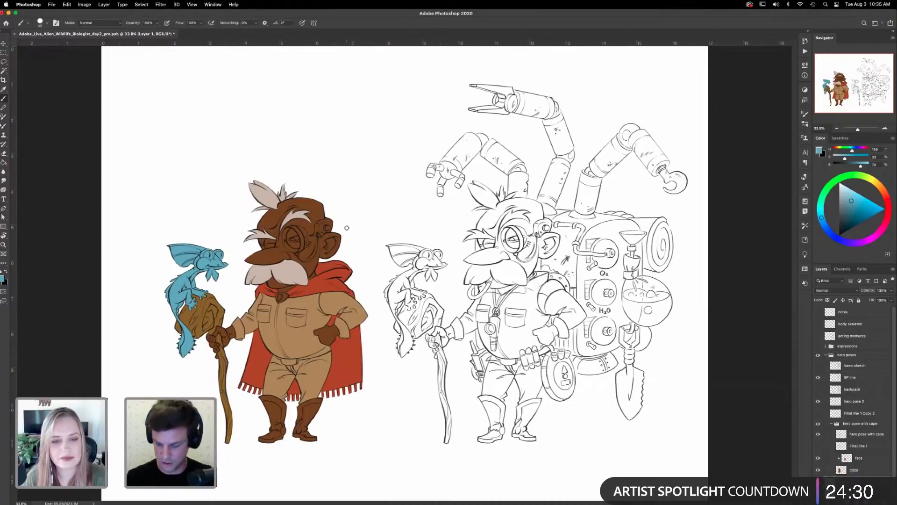
{"action": "key", "text": "z"}
{"action": "left_click_drag", "start_coordinate": [339, 229], "coordinate": [372, 224]}
{"action": "left_click_drag", "start_coordinate": [373, 270], "coordinate": [574, 250]}
{"action": "left_click_drag", "start_coordinate": [557, 350], "coordinate": [554, 297]}
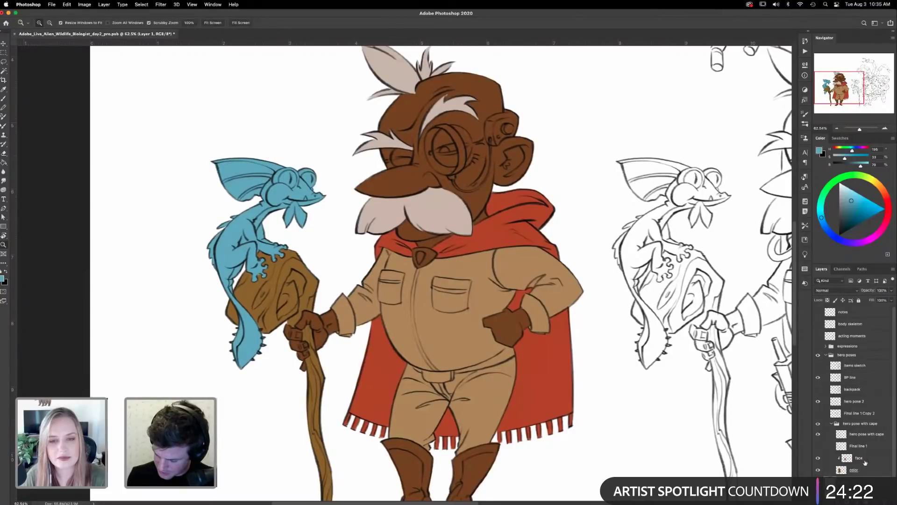
{"action": "left_click", "coordinate": [865, 461]}
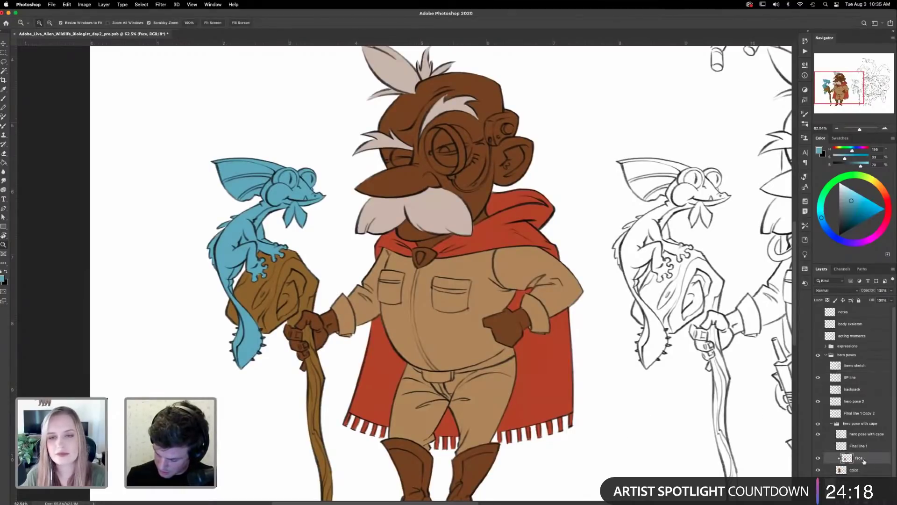
{"action": "left_click", "coordinate": [875, 499]}
{"action": "left_click", "coordinate": [863, 463], "text": "alt"}
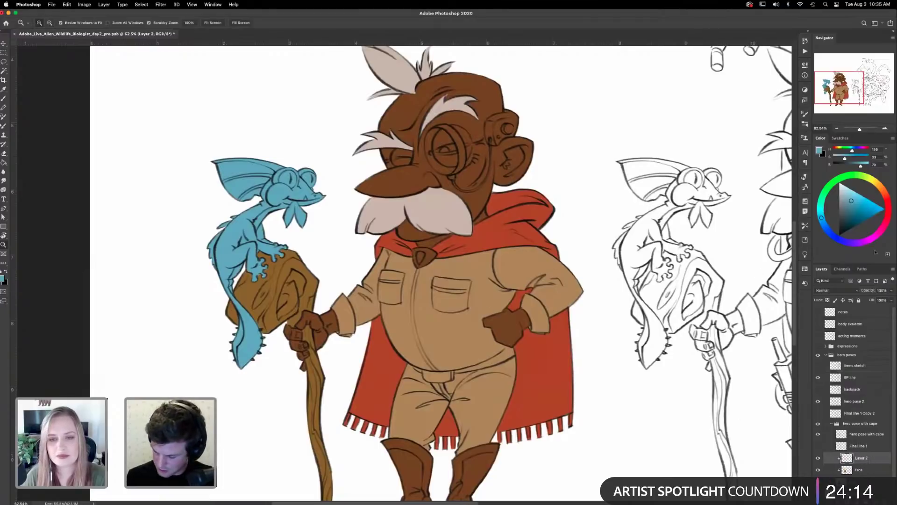
- Set the new layer to Multiply at 50% opacity and mix a dark blue as the shading color
{"action": "left_click", "coordinate": [885, 291]}
{"action": "left_click_drag", "start_coordinate": [890, 298], "coordinate": [875, 298]}
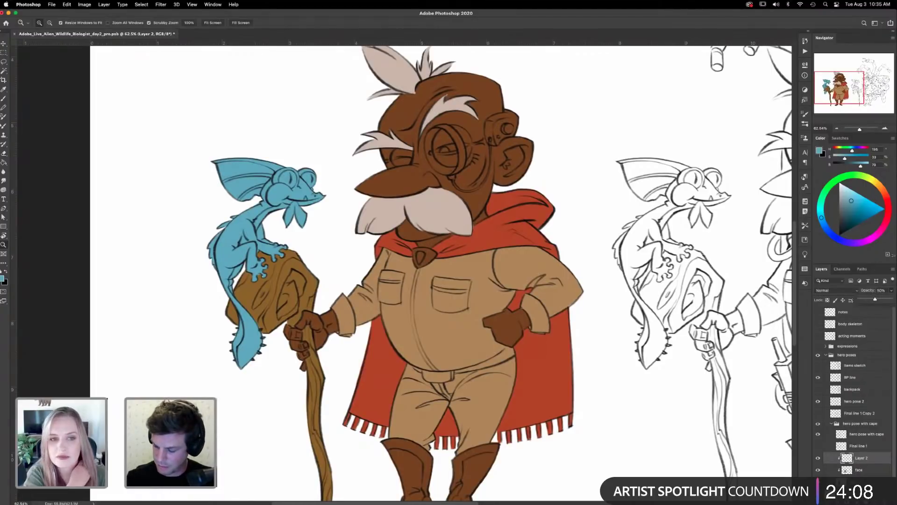
{"action": "left_click", "coordinate": [856, 290]}
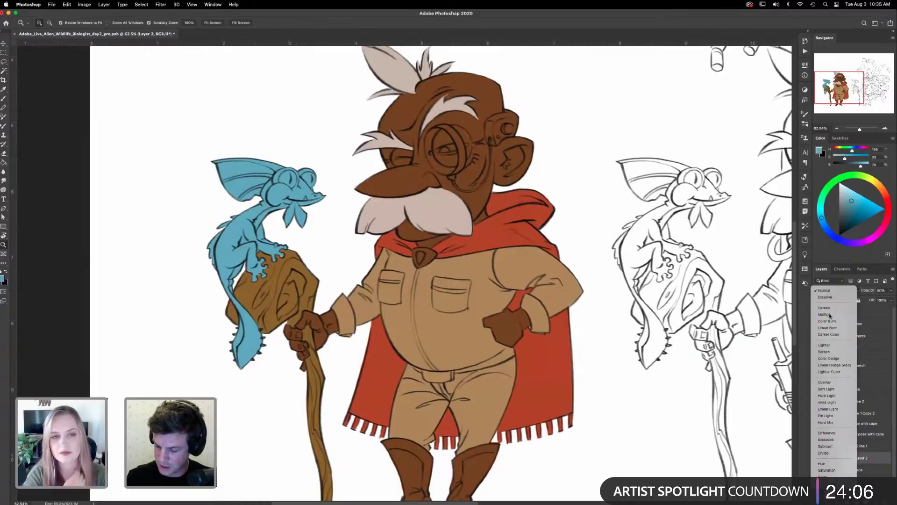
{"action": "left_click", "coordinate": [827, 310]}
{"action": "left_click_drag", "start_coordinate": [853, 218], "coordinate": [826, 228]}
{"action": "left_click", "coordinate": [826, 226]}
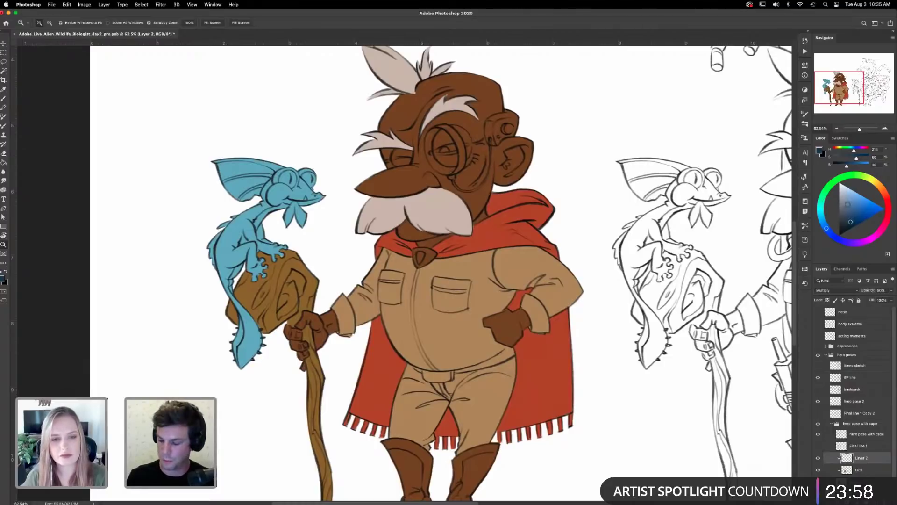
{"action": "left_click_drag", "start_coordinate": [850, 222], "coordinate": [849, 222]}
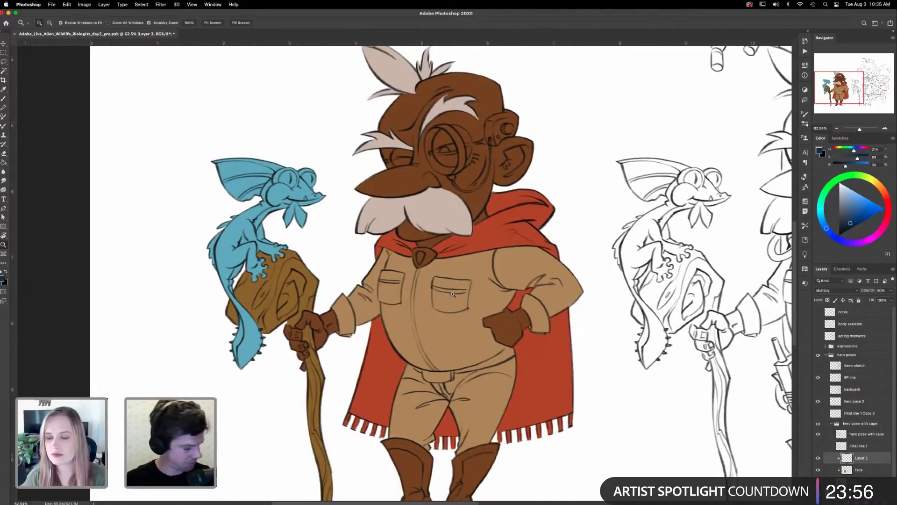
- Brush shadows into the ear, neck, cape hood and under the mustache, lowering the shading layer's opacity to about 25%
{"action": "key", "text": "b"}
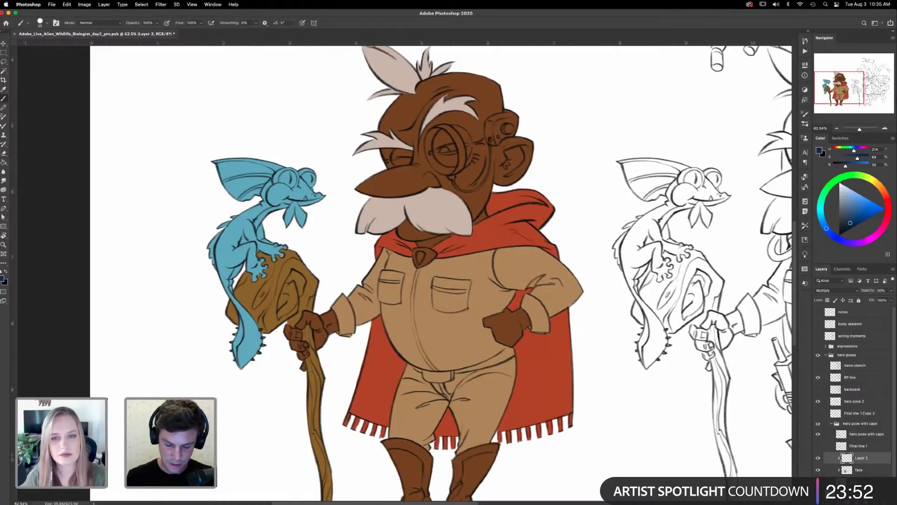
{"action": "mouse_move", "coordinate": [512, 150]}
{"action": "left_mouse_down"}
{"action": "mouse_move", "coordinate": [525, 150]}
{"action": "mouse_move", "coordinate": [526, 161]}
{"action": "left_mouse_up"}
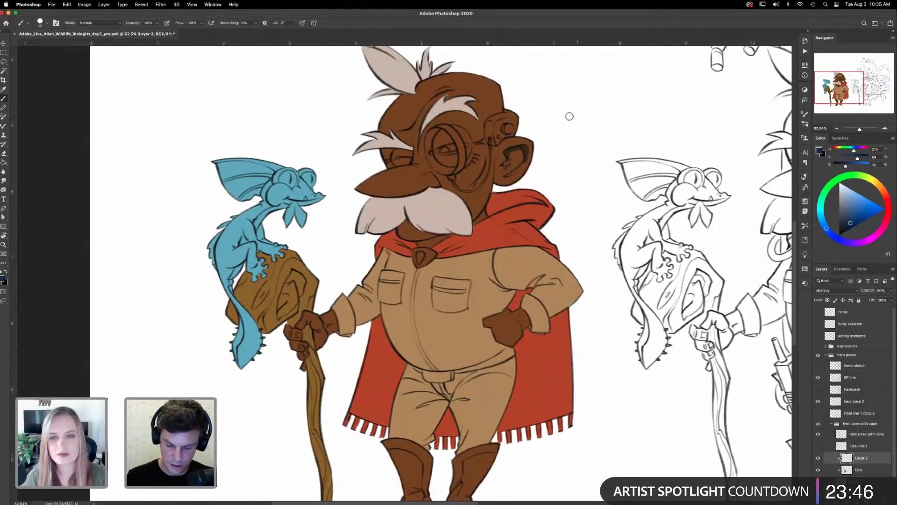
{"action": "left_click", "coordinate": [891, 290]}
{"action": "left_click_drag", "start_coordinate": [872, 300], "coordinate": [867, 300]}
{"action": "left_click", "coordinate": [524, 160]}
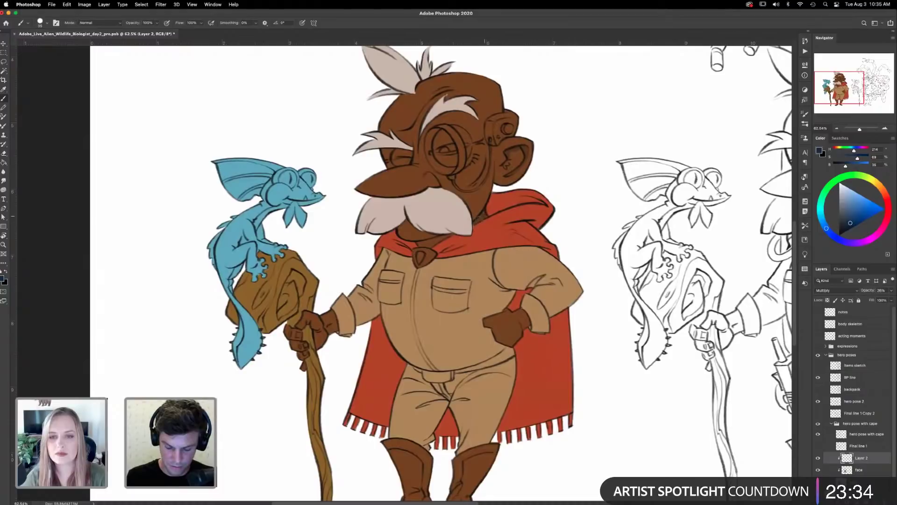
{"action": "left_click_drag", "start_coordinate": [538, 201], "coordinate": [485, 214]}
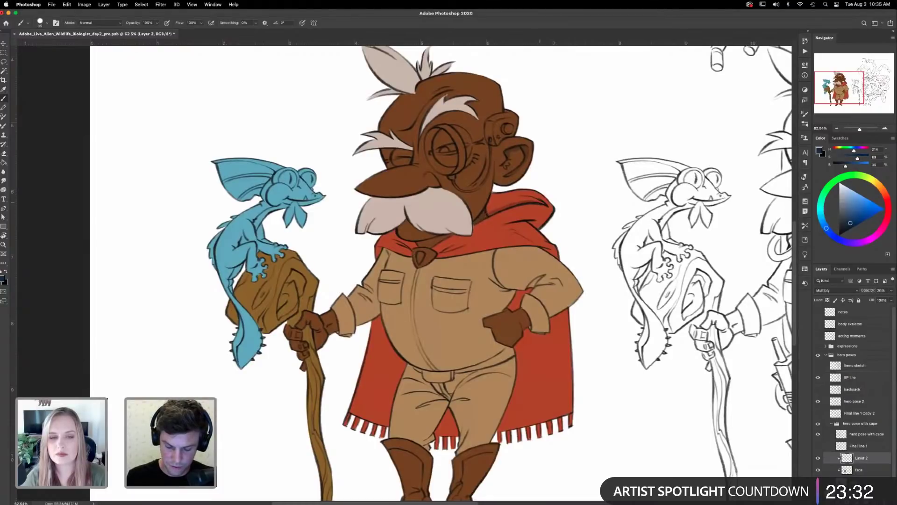
{"action": "mouse_move", "coordinate": [535, 196]}
{"action": "left_mouse_down"}
{"action": "mouse_move", "coordinate": [489, 205]}
{"action": "mouse_move", "coordinate": [513, 205]}
{"action": "left_mouse_up"}
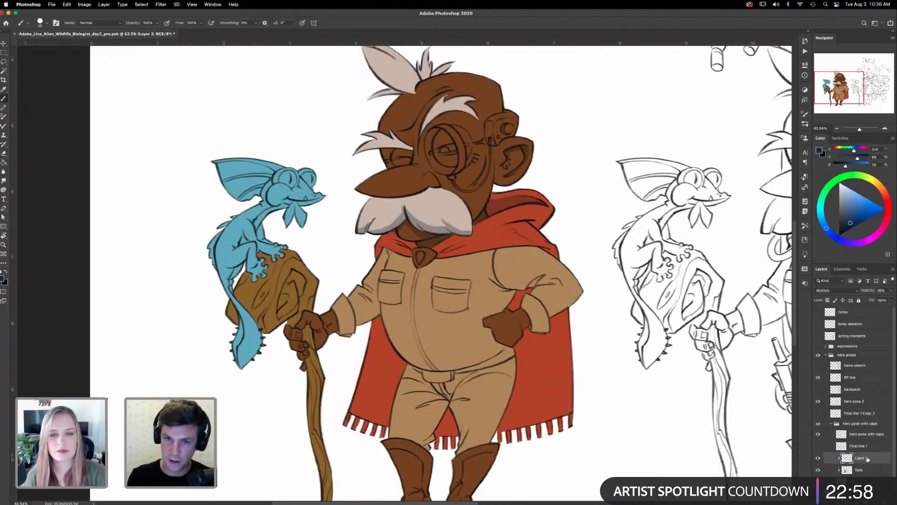
- Lock the shading layer's transparent pixels and pick a vivid pink as the foreground color
{"action": "left_click", "coordinate": [828, 300]}
{"action": "left_click", "coordinate": [881, 229]}
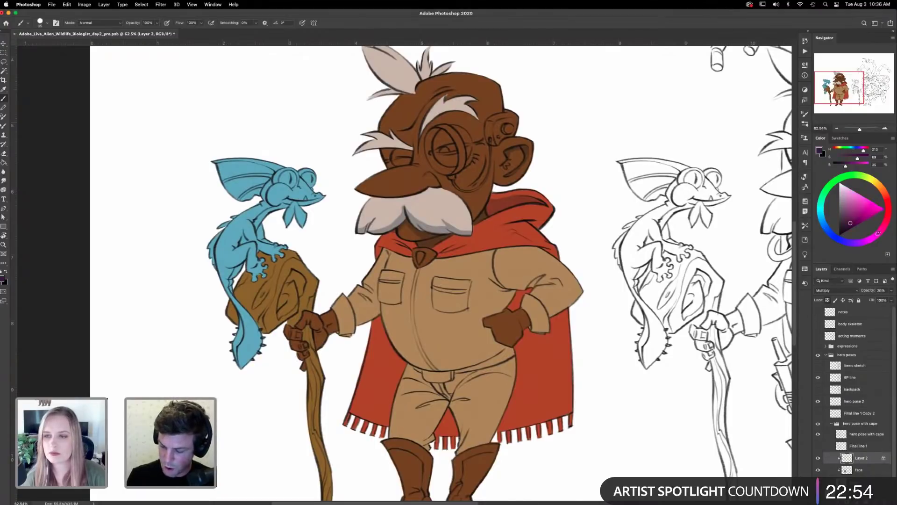
{"action": "left_click", "coordinate": [865, 206]}
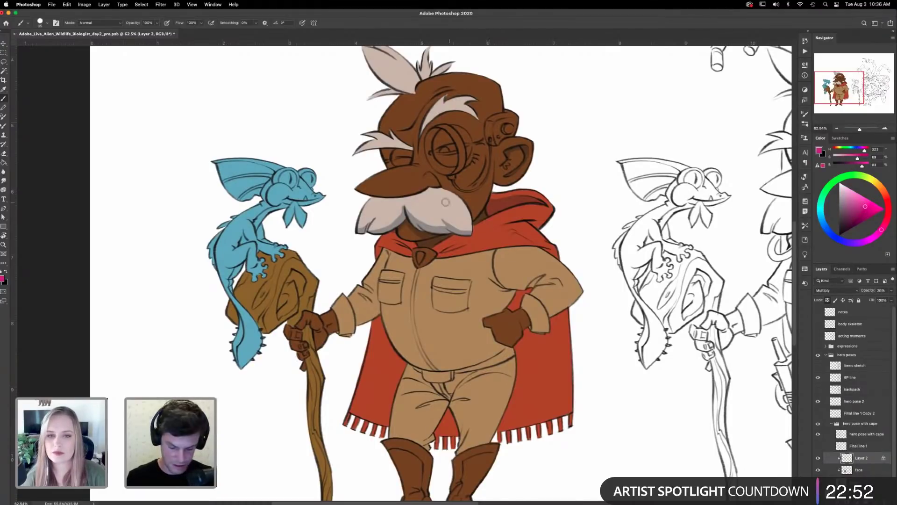
- Try recoloring the mustache shadow with the pink, and undo the strokes
{"action": "mouse_move", "coordinate": [401, 210]}
{"action": "left_mouse_down"}
{"action": "mouse_move", "coordinate": [384, 228]}
{"action": "mouse_move", "coordinate": [363, 231]}
{"action": "mouse_move", "coordinate": [375, 213]}
{"action": "mouse_move", "coordinate": [463, 227]}
{"action": "left_mouse_up"}
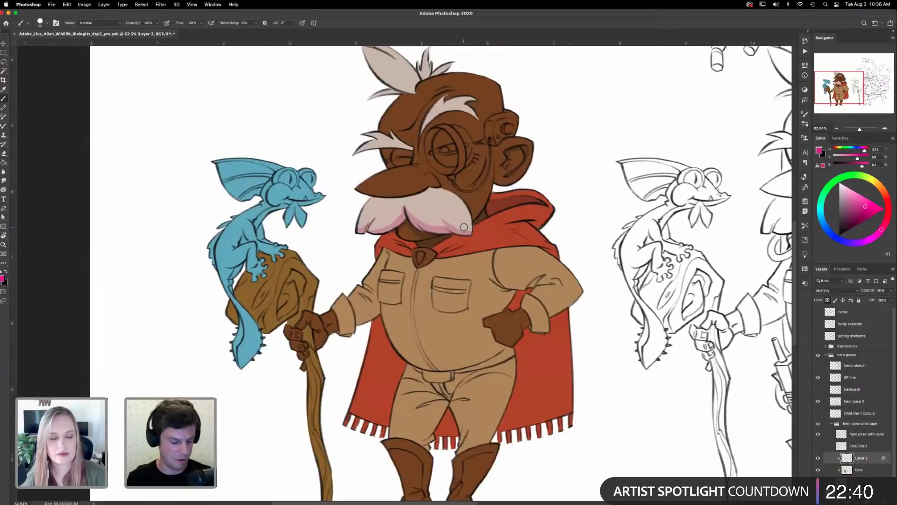
{"action": "key", "text": "super+z"}
{"action": "key", "text": "super+z"}
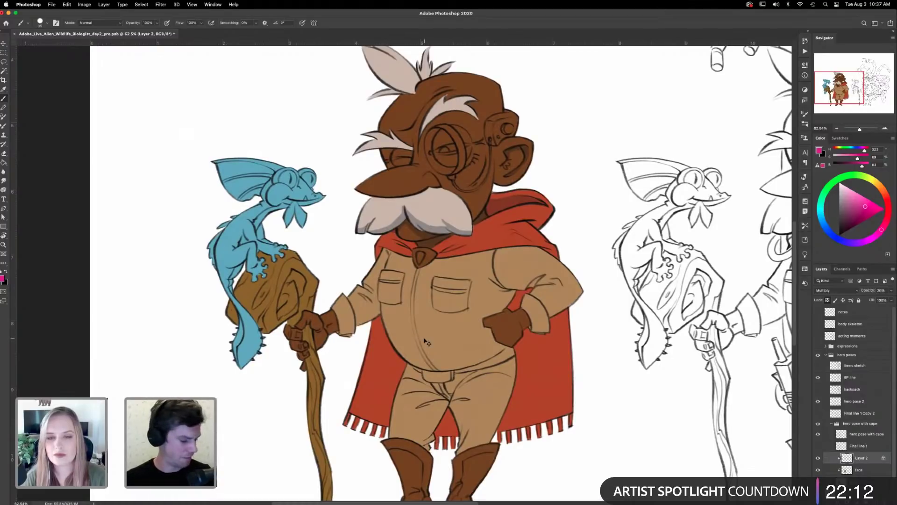
- Save the document
{"action": "key", "text": "super+0"}
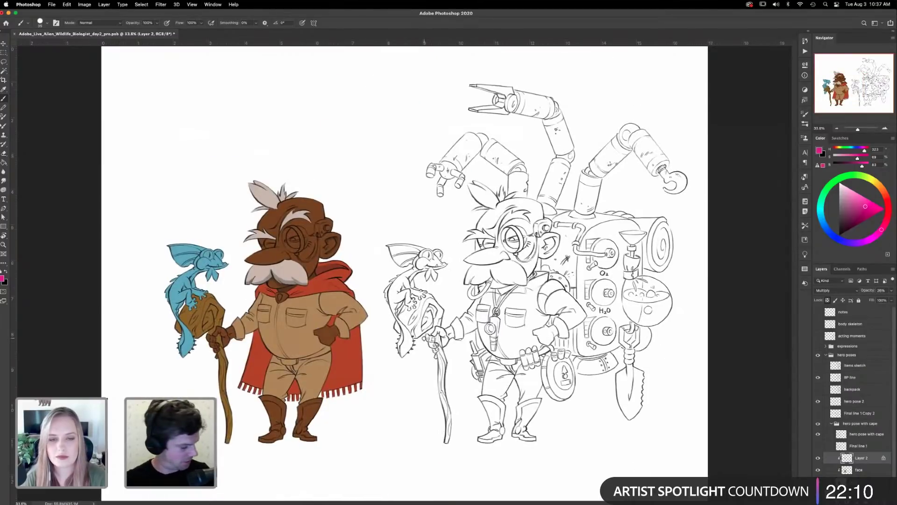
{"action": "key", "text": "super+s"}
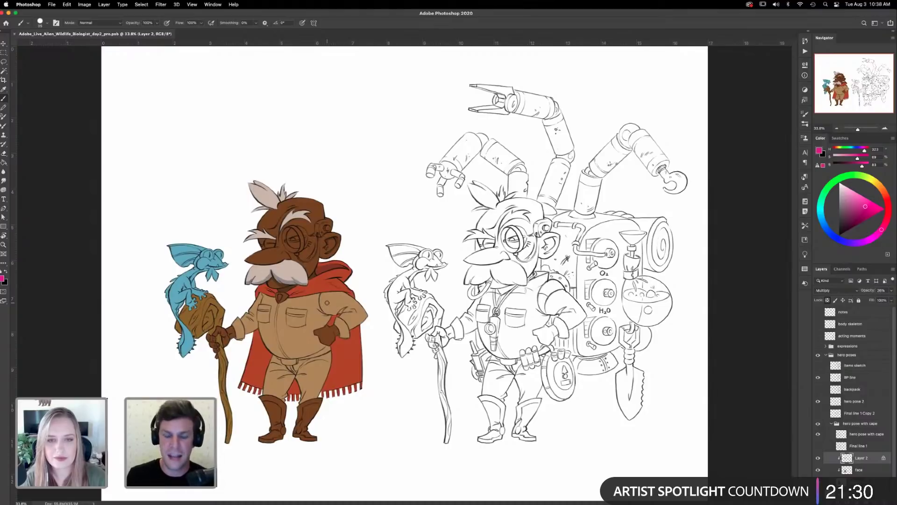
- Move the staff and creature color layer into the hero pose with cape group, below the character's base color layer
{"action": "left_click", "coordinate": [826, 355]}
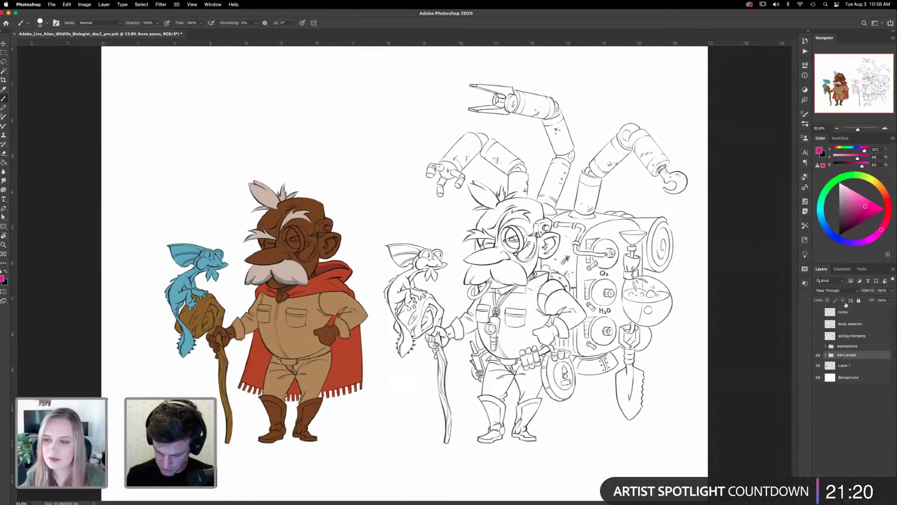
{"action": "left_click", "coordinate": [818, 366]}
{"action": "left_click", "coordinate": [818, 366]}
{"action": "left_click_drag", "start_coordinate": [845, 367], "coordinate": [862, 427]}
{"action": "left_click", "coordinate": [826, 355]}
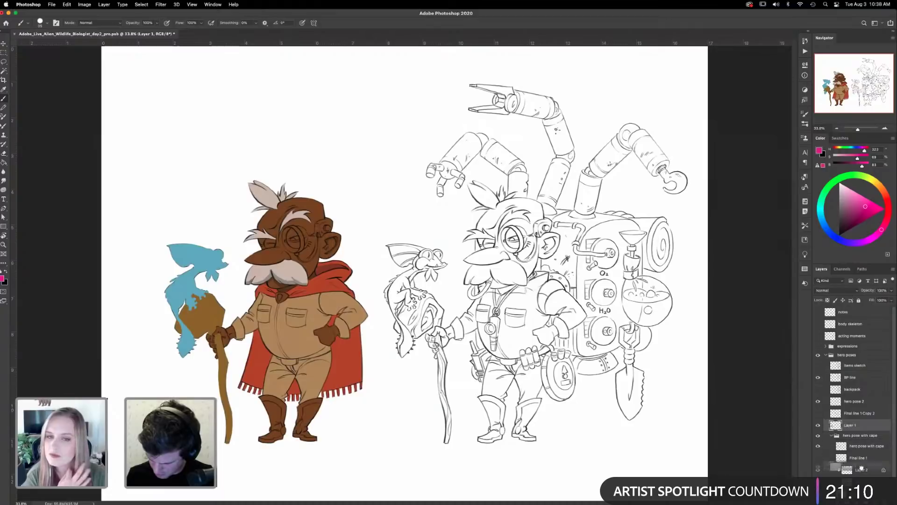
{"action": "scroll", "coordinate": [869, 425], "scroll_direction": "down", "scroll_amount": 1}
{"action": "left_click_drag", "start_coordinate": [862, 412], "coordinate": [863, 484]}
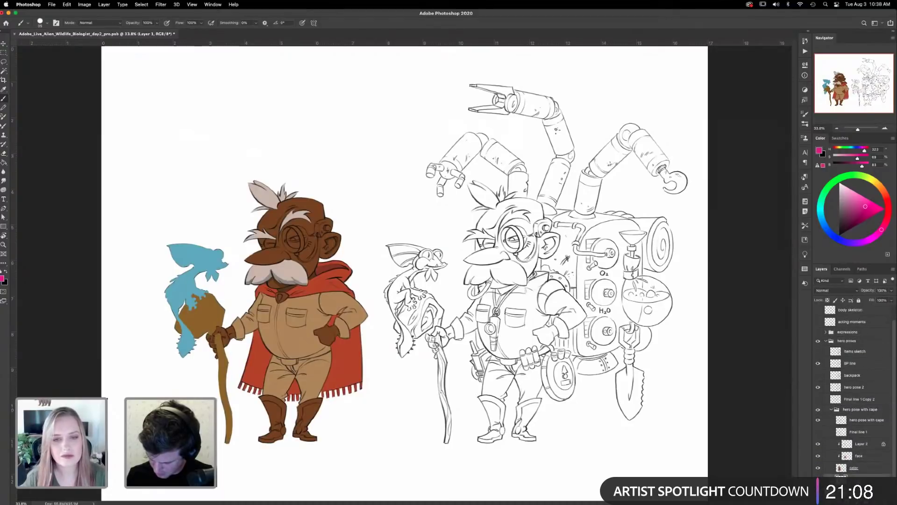
{"action": "left_click", "coordinate": [825, 340]}
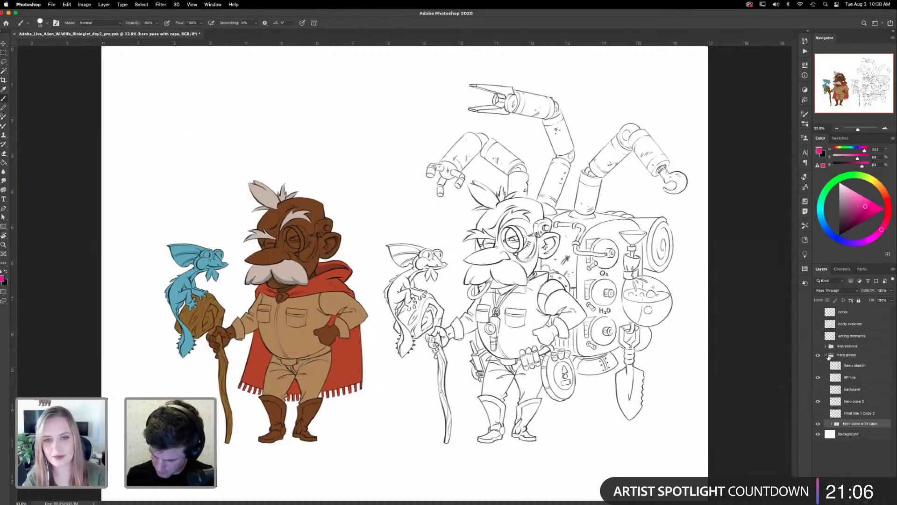
- Hide the hero poses group, show the body skeleton, expressions and acting moments sketches, and expand the hero poses group
{"action": "left_click", "coordinate": [818, 355]}
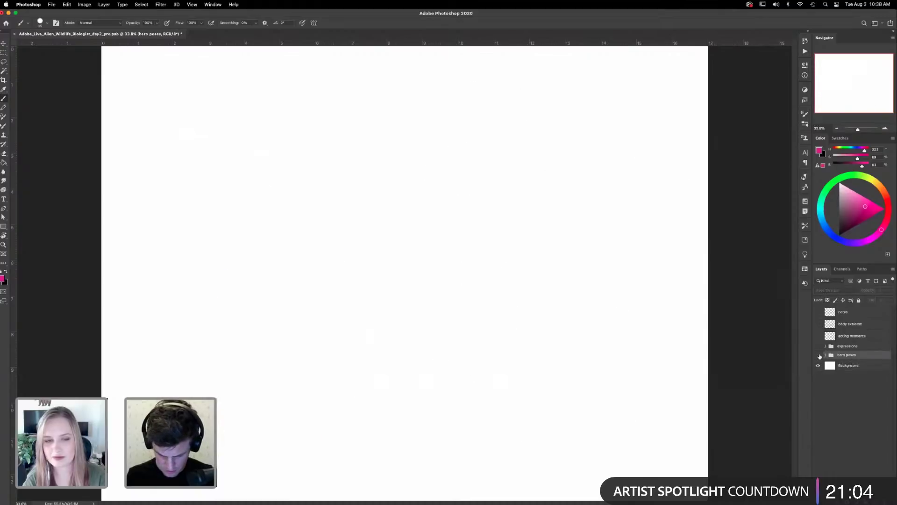
{"action": "left_click", "coordinate": [819, 324]}
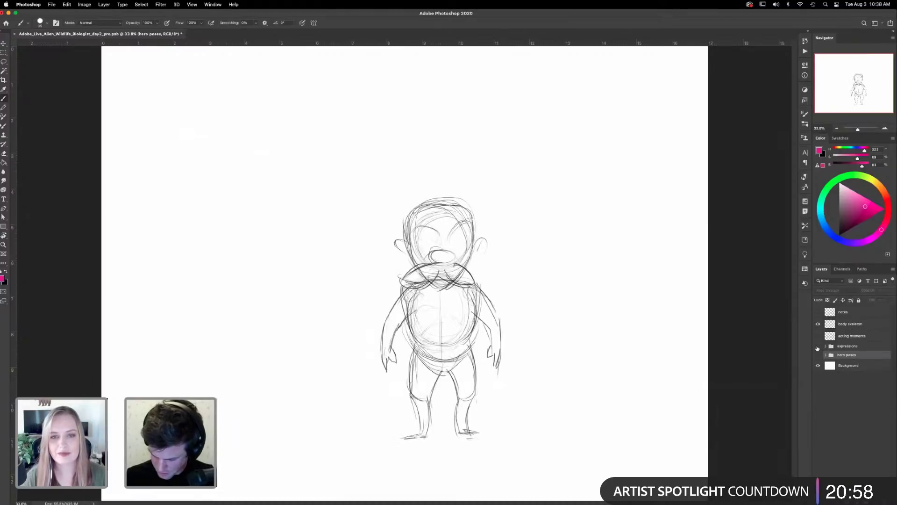
{"action": "left_click", "coordinate": [817, 346]}
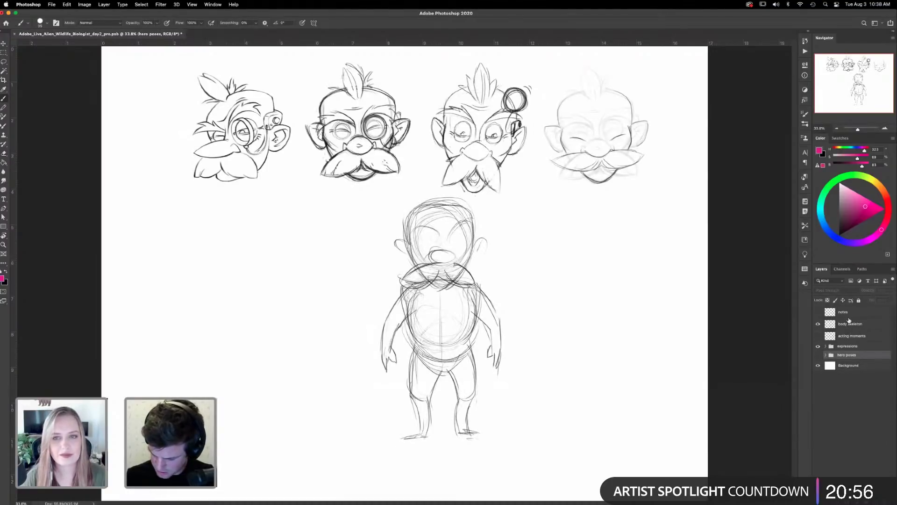
{"action": "left_click", "coordinate": [818, 336]}
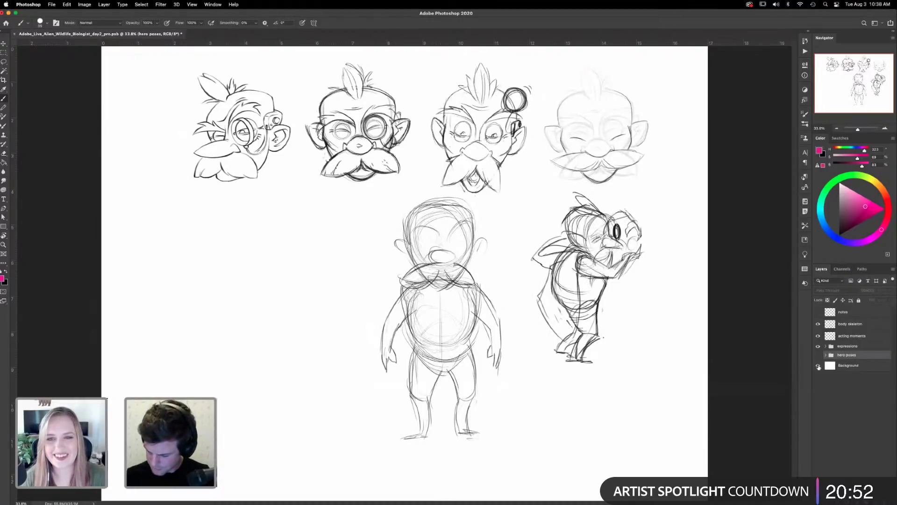
{"action": "left_click", "coordinate": [825, 355]}
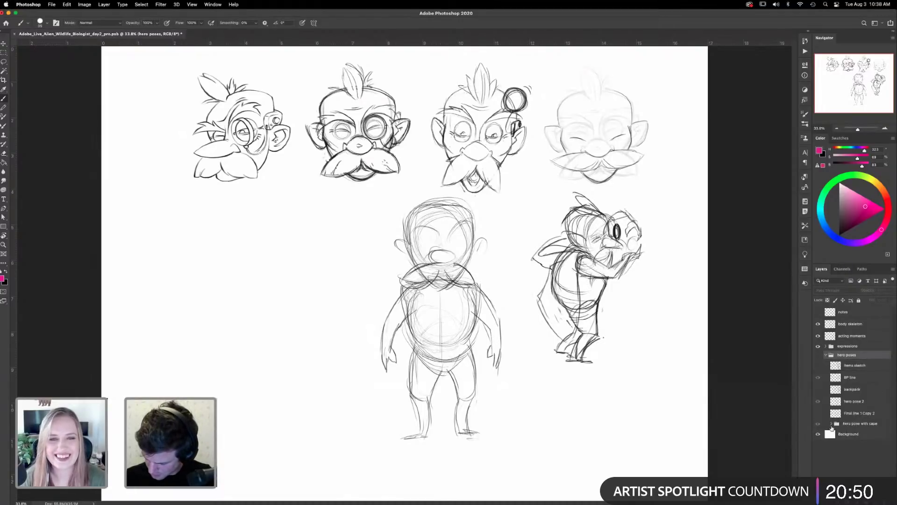
- Show only the caped hero pose within the hero poses group, and shift it and the body skeleton sketch down and to the left
{"action": "left_click", "coordinate": [818, 355]}
{"action": "left_click_drag", "start_coordinate": [818, 378], "coordinate": [821, 413]}
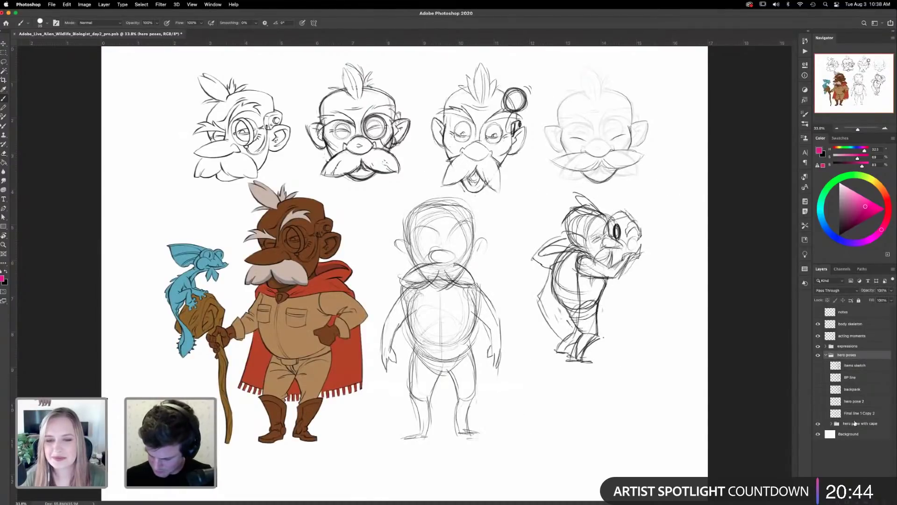
{"action": "left_click", "coordinate": [856, 422]}
{"action": "key", "text": "v"}
{"action": "left_click_drag", "start_coordinate": [355, 325], "coordinate": [326, 344]}
{"action": "left_click", "coordinate": [857, 325]}
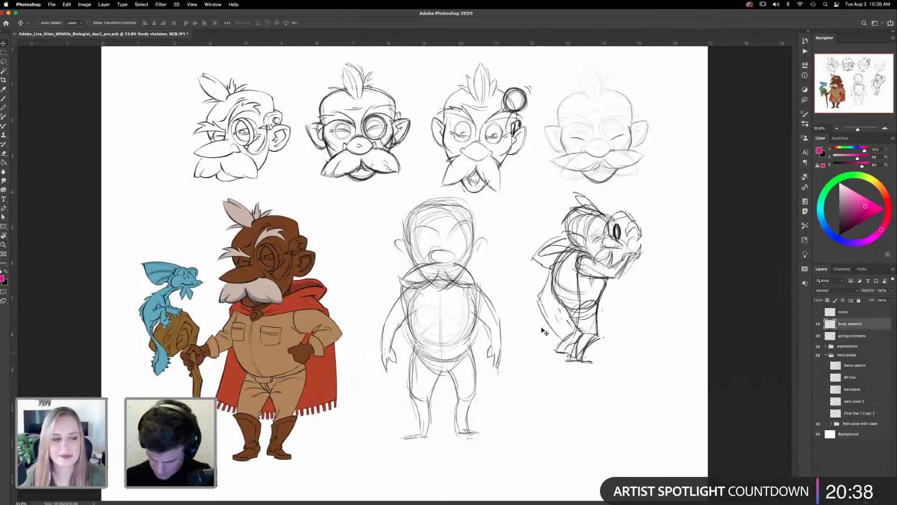
{"action": "left_click_drag", "start_coordinate": [477, 304], "coordinate": [473, 326]}
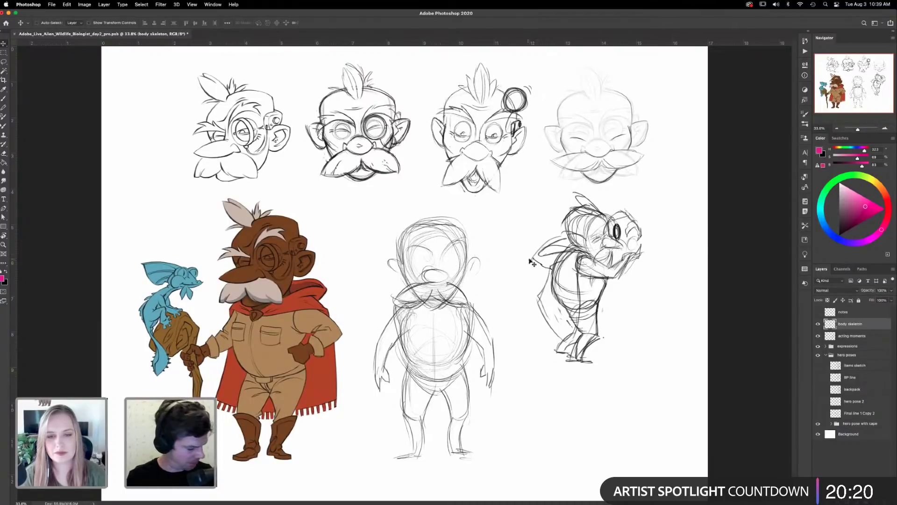
- Create a new layer directly beneath the body skeleton layer and choose a bright cyan brush color
{"action": "key", "text": "b"}
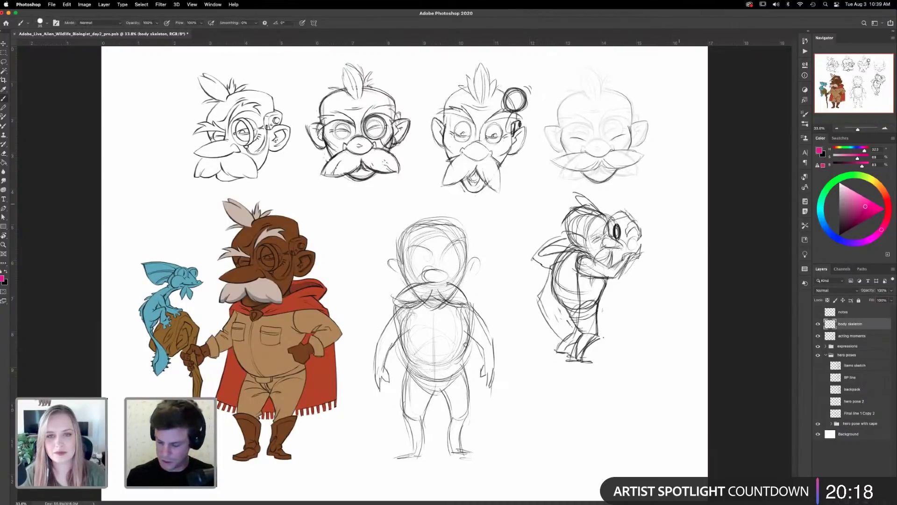
{"action": "left_click", "coordinate": [872, 499]}
{"action": "left_click_drag", "start_coordinate": [850, 324], "coordinate": [859, 344]}
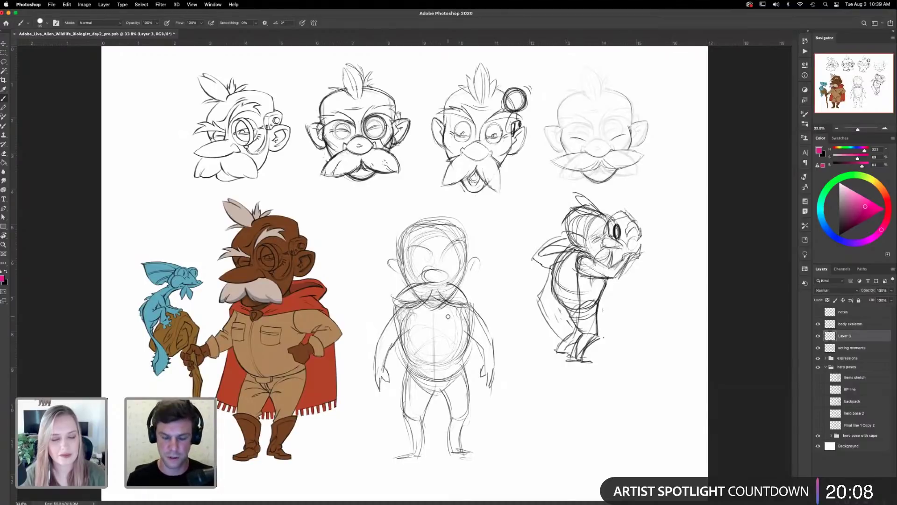
{"action": "left_click", "coordinate": [821, 217]}
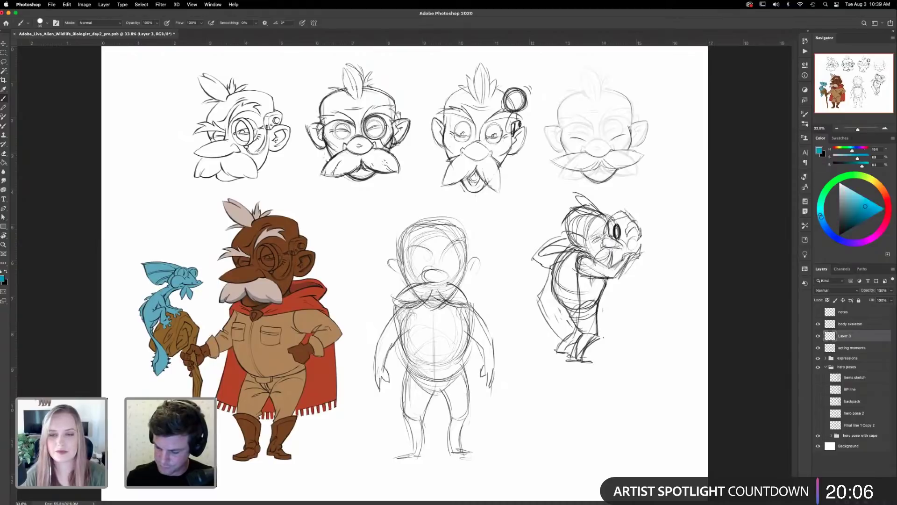
{"action": "left_click", "coordinate": [861, 200]}
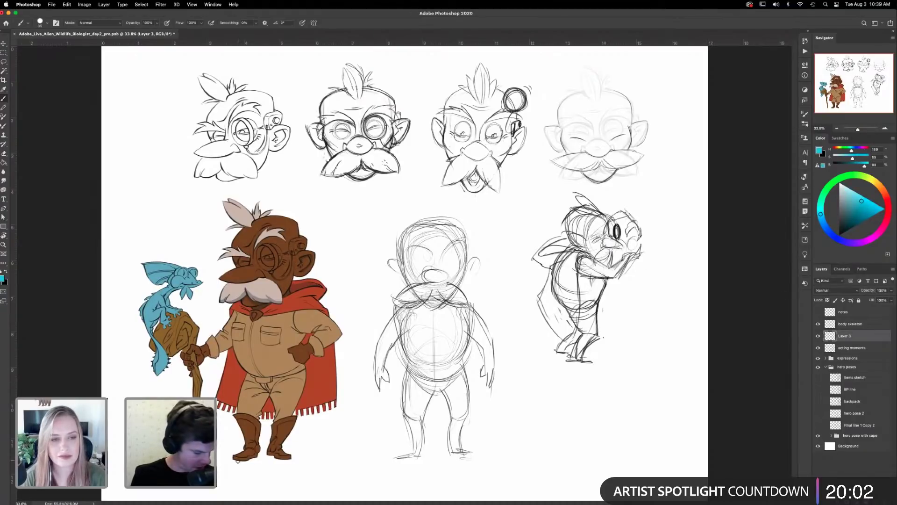
- Draw a straight horizontal ground line beneath both standing figures' feet and reduce the guide layer's opacity to 30%
{"action": "left_click_drag", "start_coordinate": [233, 460], "coordinate": [636, 460]}
{"action": "left_click_drag", "start_coordinate": [446, 464], "coordinate": [142, 494]}
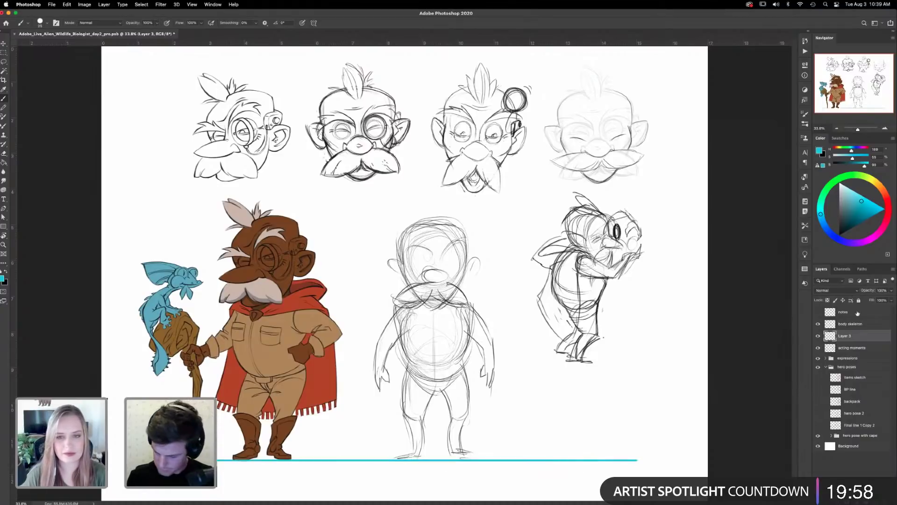
{"action": "left_click", "coordinate": [891, 290]}
{"action": "left_click_drag", "start_coordinate": [890, 300], "coordinate": [869, 299]}
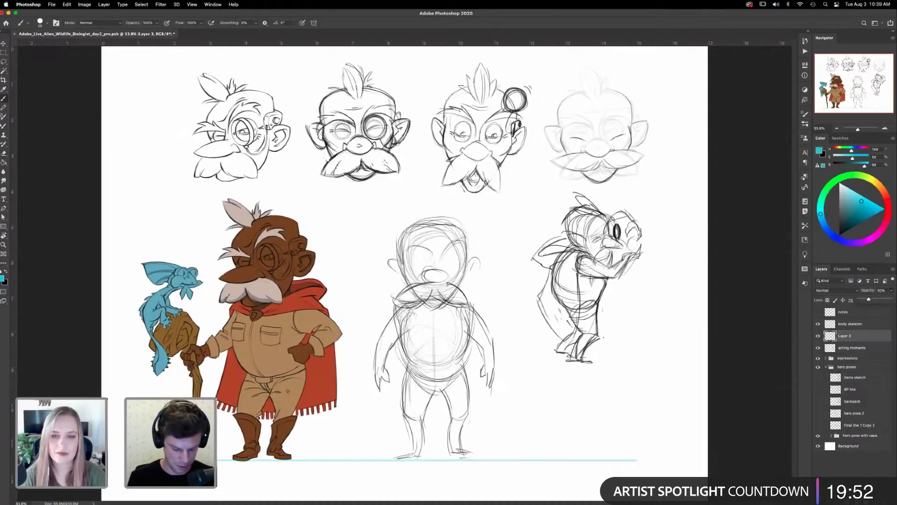
- Draw horizontal guides through the hero's waist, shoulders, mustache, top of head and brow, and move the guide layer just above the background
{"action": "left_click_drag", "start_coordinate": [211, 375], "coordinate": [537, 373]}
{"action": "mouse_move", "coordinate": [183, 396]}
{"action": "left_mouse_down"}
{"action": "mouse_move", "coordinate": [544, 385]}
{"action": "mouse_move", "coordinate": [681, 383]}
{"action": "left_mouse_up"}
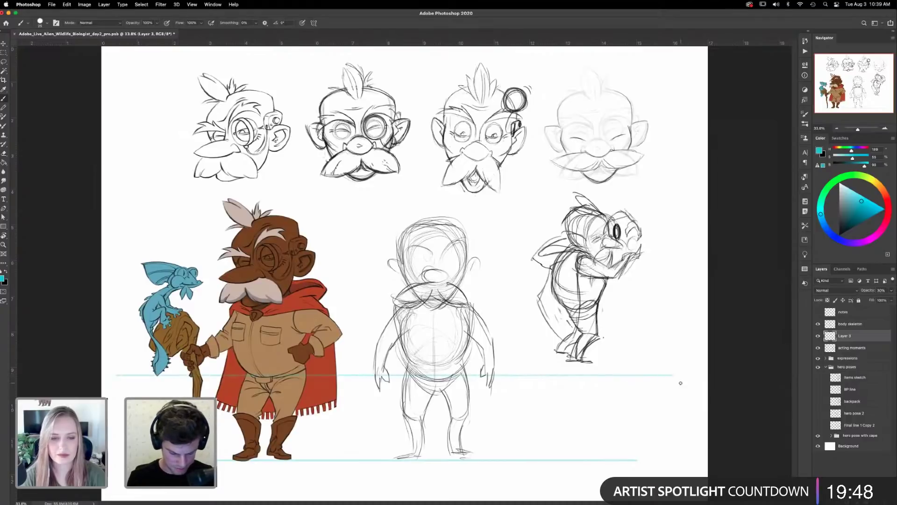
{"action": "mouse_move", "coordinate": [246, 307]}
{"action": "left_mouse_down"}
{"action": "mouse_move", "coordinate": [649, 342]}
{"action": "mouse_move", "coordinate": [707, 306]}
{"action": "left_mouse_up"}
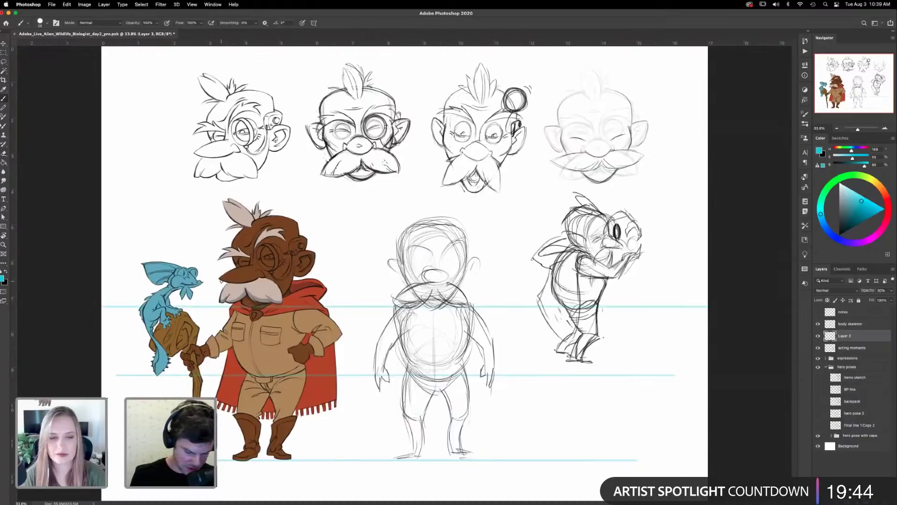
{"action": "left_click_drag", "start_coordinate": [177, 284], "coordinate": [626, 306]}
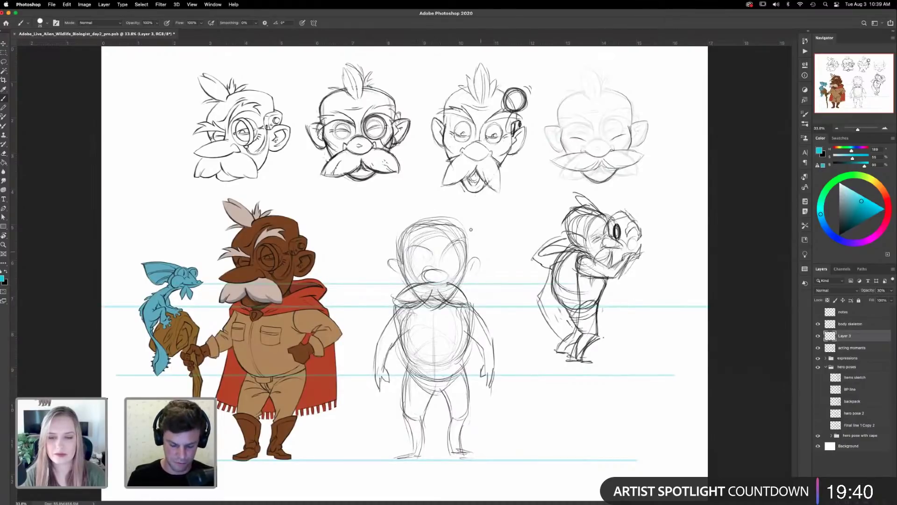
{"action": "left_click_drag", "start_coordinate": [101, 214], "coordinate": [696, 215]}
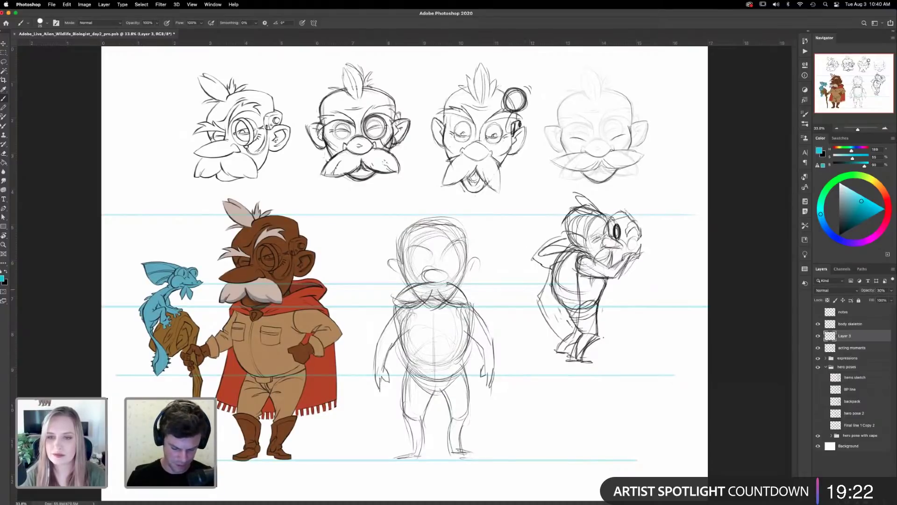
{"action": "left_click_drag", "start_coordinate": [148, 250], "coordinate": [705, 249]}
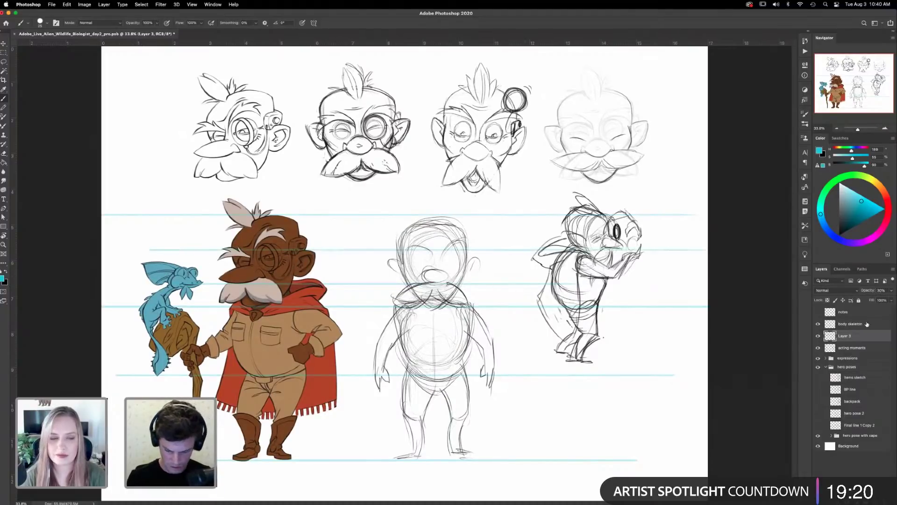
{"action": "left_click_drag", "start_coordinate": [855, 335], "coordinate": [859, 442]}
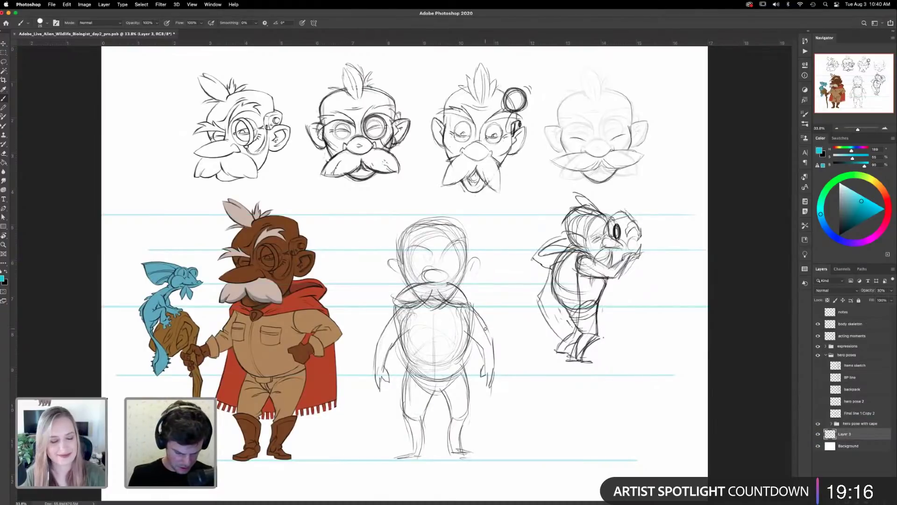
- Select the body skeleton layer, set the color to black and switch to a thin textured sketching brush
{"action": "left_click", "coordinate": [851, 324]}
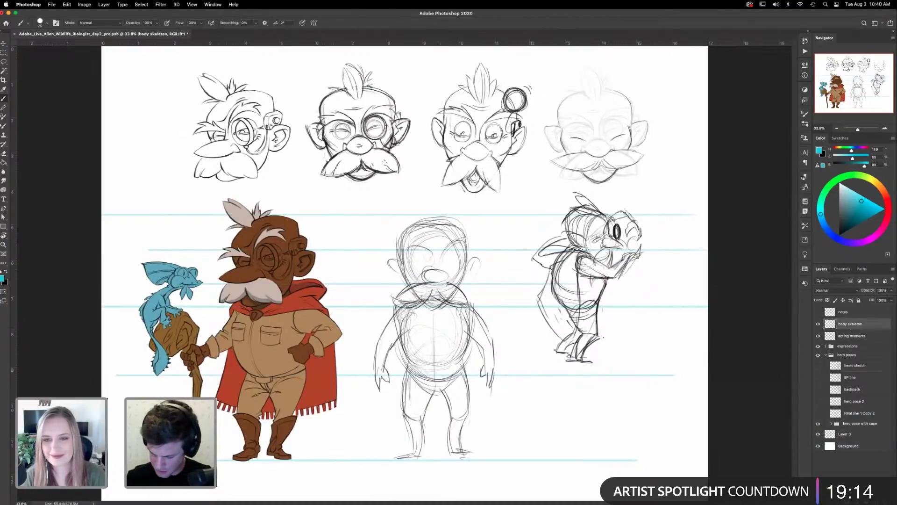
{"action": "left_click_drag", "start_coordinate": [845, 223], "coordinate": [818, 259]}
{"action": "key", "text": "F5"}
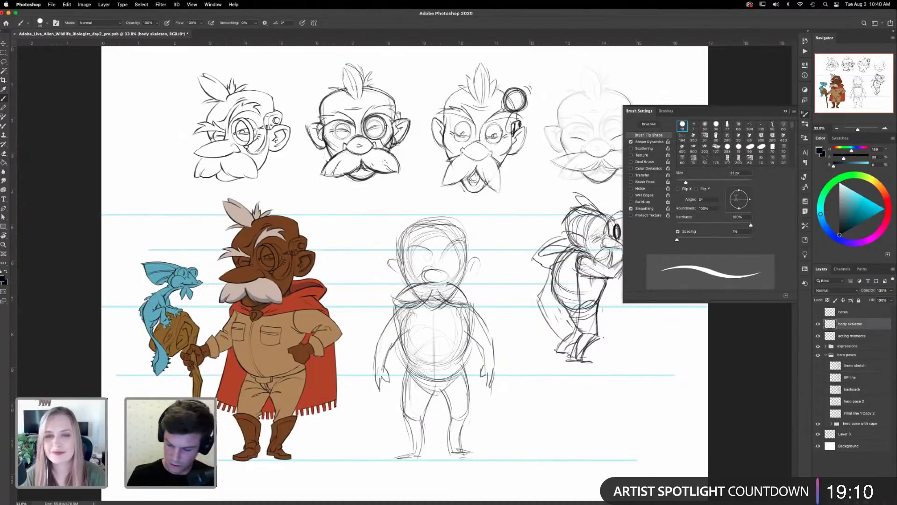
{"action": "left_click", "coordinate": [666, 111]}
{"action": "left_click", "coordinate": [683, 166]}
{"action": "key", "text": "F5"}
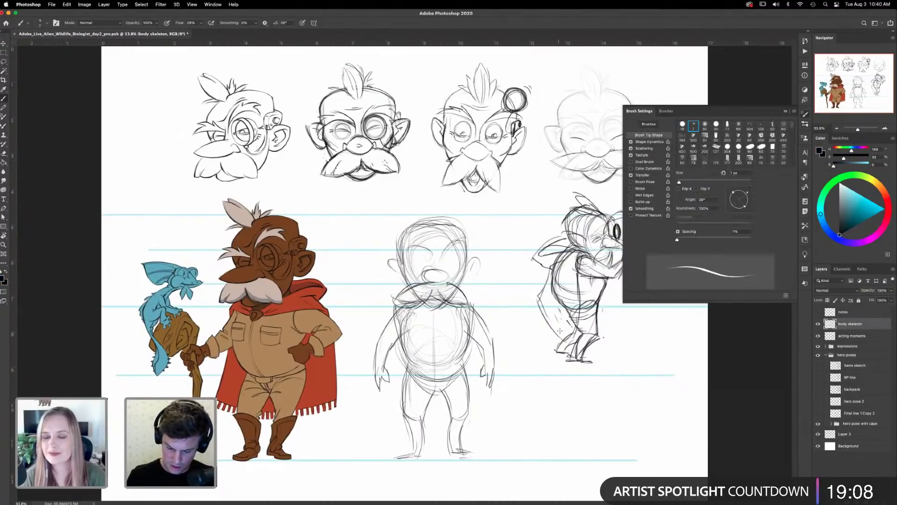
{"action": "key", "text": "F5"}
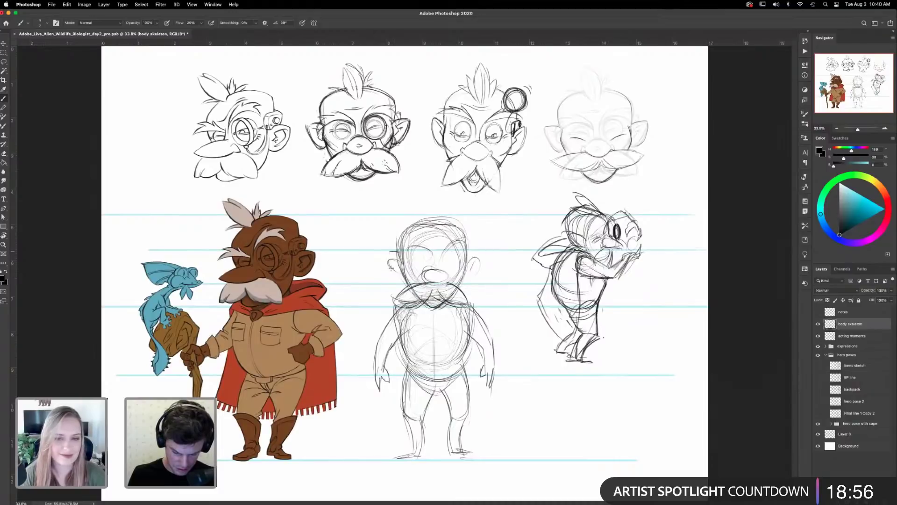
- Sketch the front-view figure's ears, vertical face center line and a squarer head outline reaching the top guide
{"action": "left_click_drag", "start_coordinate": [398, 251], "coordinate": [406, 271]}
{"action": "mouse_move", "coordinate": [472, 253]}
{"action": "left_mouse_down"}
{"action": "mouse_move", "coordinate": [481, 255]}
{"action": "mouse_move", "coordinate": [473, 271]}
{"action": "mouse_move", "coordinate": [478, 252]}
{"action": "mouse_move", "coordinate": [464, 269]}
{"action": "left_mouse_up"}
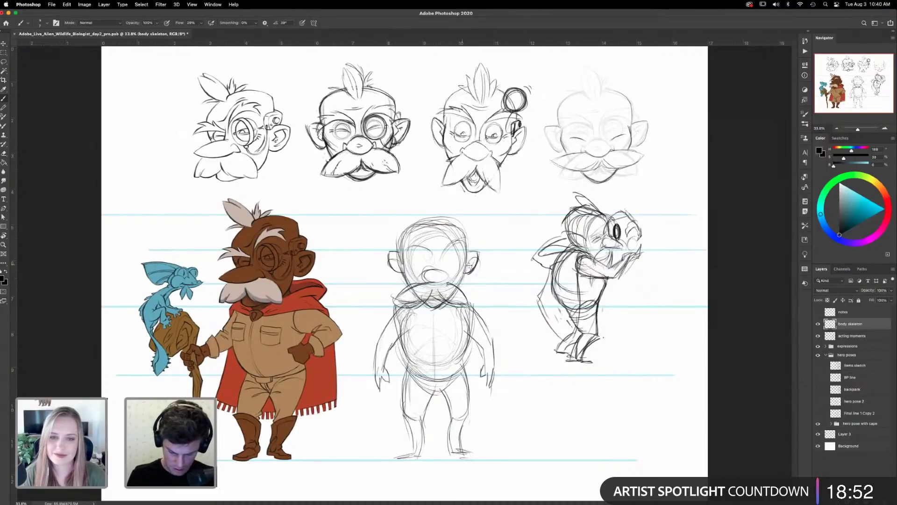
{"action": "left_click_drag", "start_coordinate": [434, 238], "coordinate": [433, 291]}
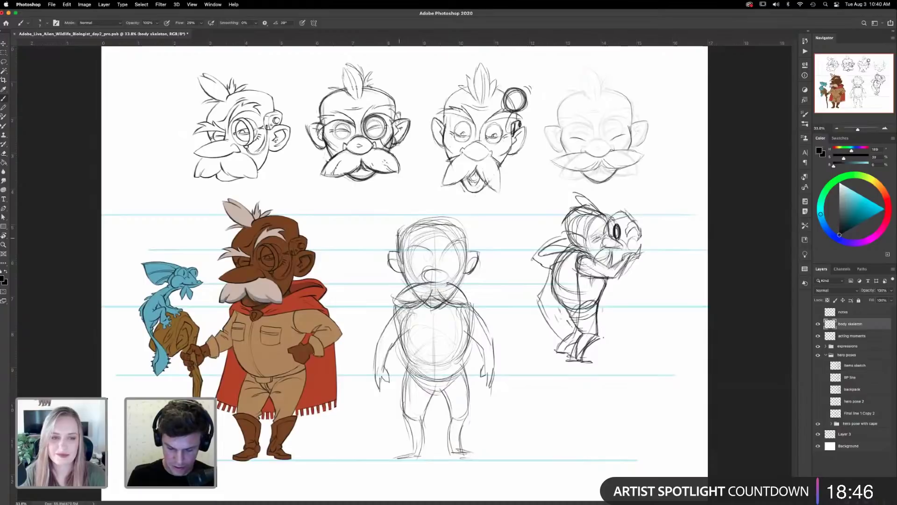
{"action": "mouse_move", "coordinate": [400, 227]}
{"action": "left_mouse_down"}
{"action": "mouse_move", "coordinate": [440, 217]}
{"action": "mouse_move", "coordinate": [469, 252]}
{"action": "left_mouse_up"}
{"action": "left_click_drag", "start_coordinate": [449, 217], "coordinate": [470, 234]}
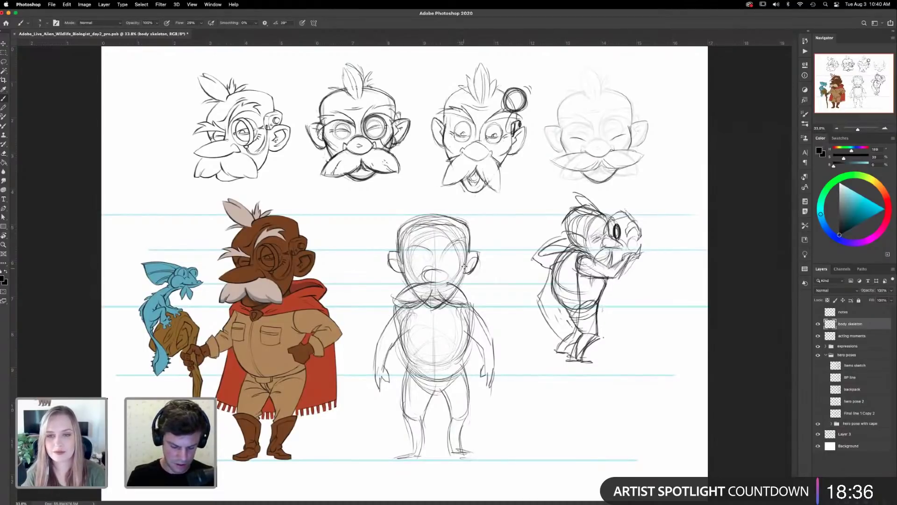
- Erase the rough construction lines inside the front-view head and redraw the round nose more boldly
{"action": "key", "text": "e"}
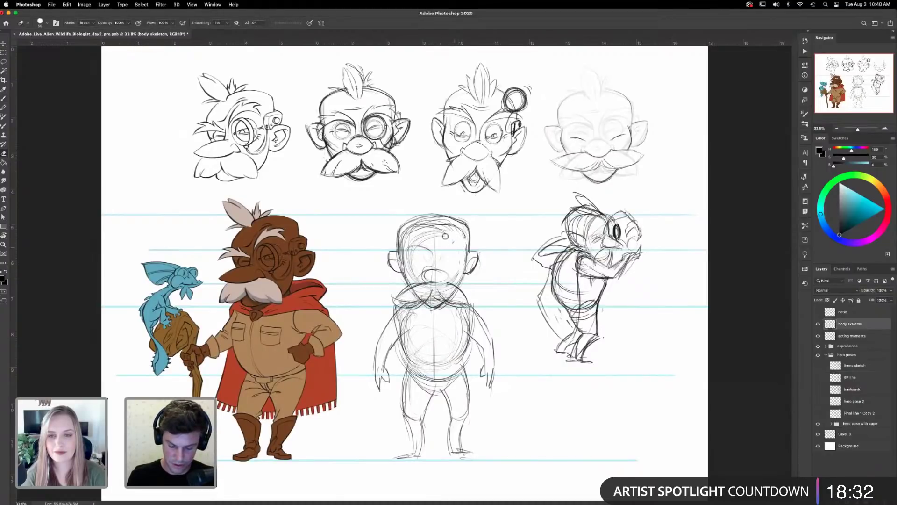
{"action": "mouse_move", "coordinate": [461, 225]}
{"action": "left_mouse_down"}
{"action": "mouse_move", "coordinate": [411, 227]}
{"action": "mouse_move", "coordinate": [419, 226]}
{"action": "mouse_move", "coordinate": [404, 240]}
{"action": "mouse_move", "coordinate": [408, 251]}
{"action": "mouse_move", "coordinate": [439, 225]}
{"action": "mouse_move", "coordinate": [413, 244]}
{"action": "mouse_move", "coordinate": [444, 234]}
{"action": "mouse_move", "coordinate": [426, 227]}
{"action": "left_mouse_up"}
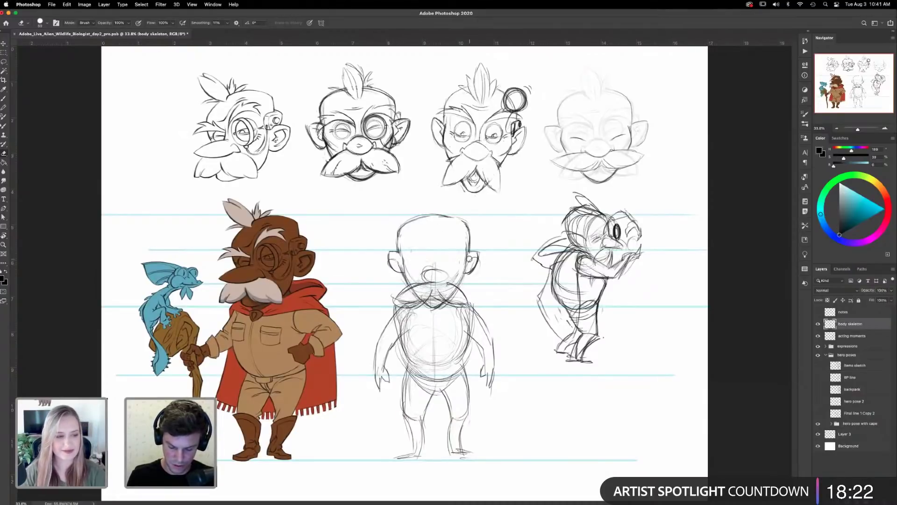
{"action": "key", "text": "b"}
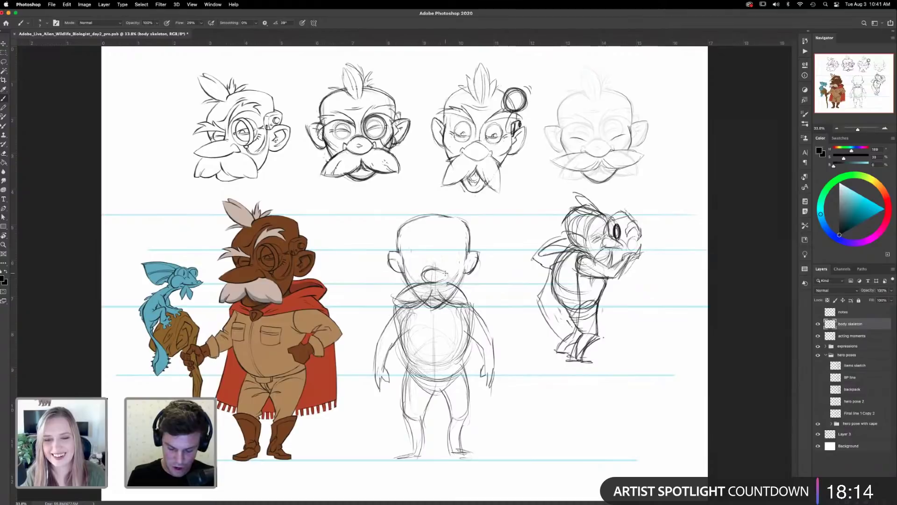
{"action": "mouse_move", "coordinate": [444, 271]}
{"action": "left_mouse_down"}
{"action": "mouse_move", "coordinate": [425, 269]}
{"action": "mouse_move", "coordinate": [445, 280]}
{"action": "left_mouse_up"}
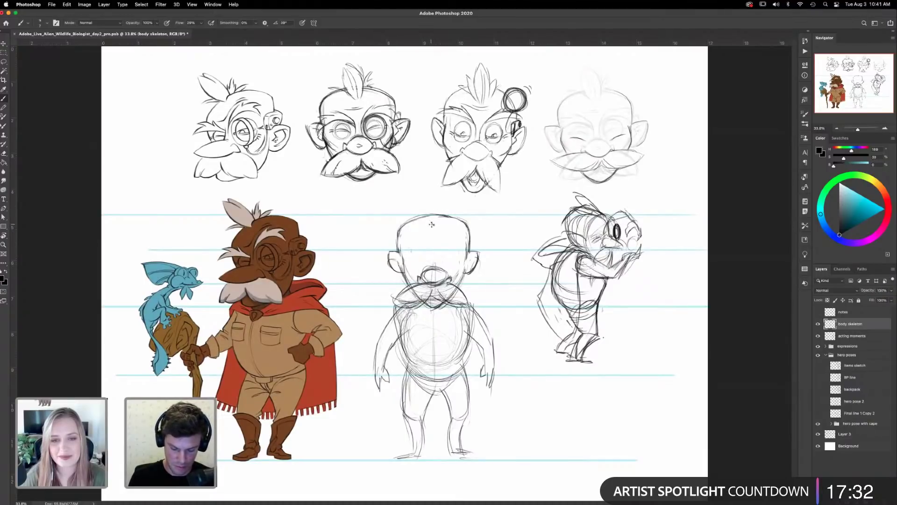
- Sketch the hair tuft on top of the front-view head and the round eyes above the nose
{"action": "left_click_drag", "start_coordinate": [435, 193], "coordinate": [437, 223]}
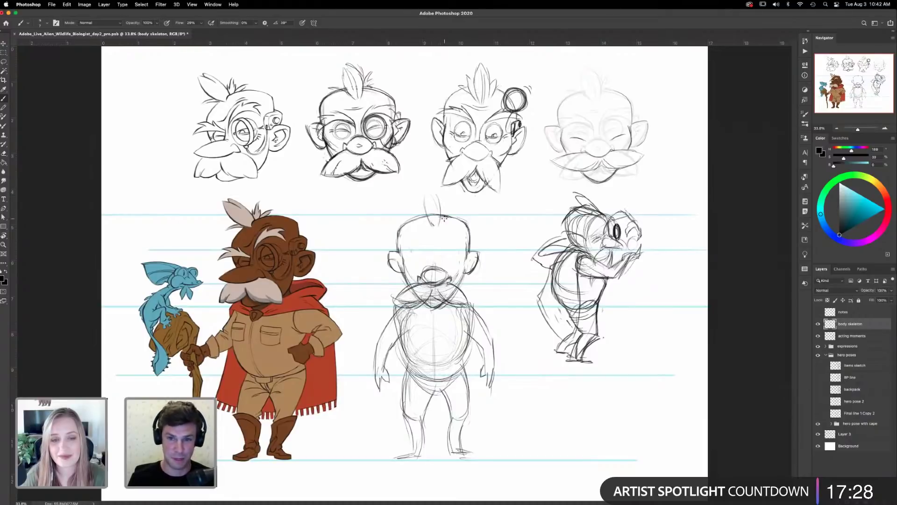
{"action": "mouse_move", "coordinate": [421, 211]}
{"action": "left_mouse_down"}
{"action": "mouse_move", "coordinate": [433, 224]}
{"action": "mouse_move", "coordinate": [427, 218]}
{"action": "left_mouse_up"}
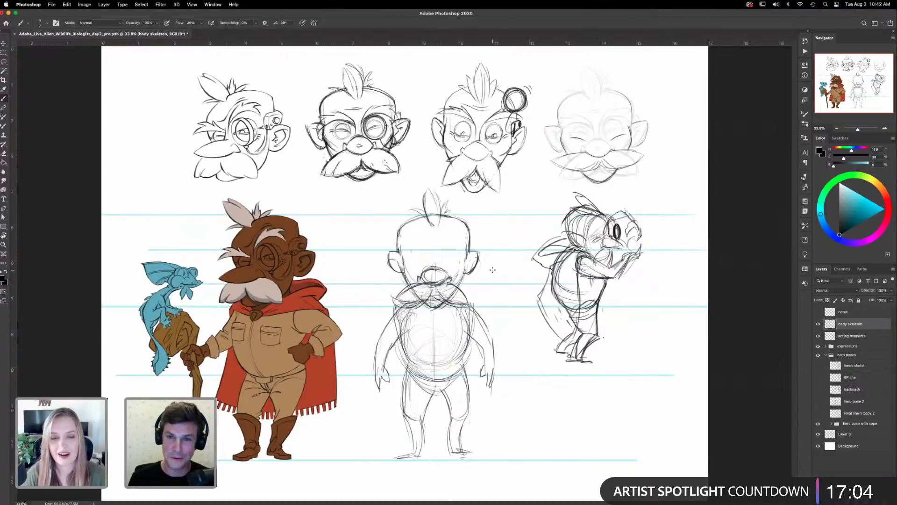
{"action": "left_click_drag", "start_coordinate": [427, 192], "coordinate": [435, 229]}
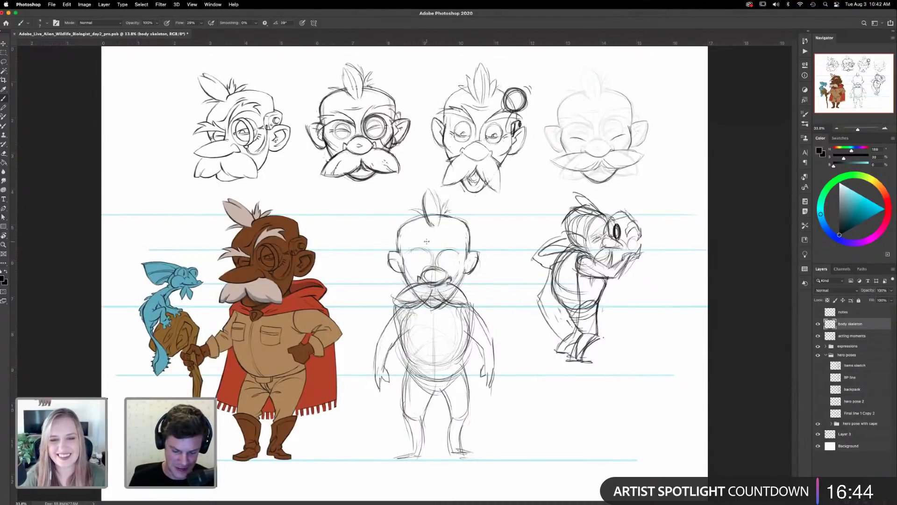
{"action": "left_click_drag", "start_coordinate": [420, 254], "coordinate": [443, 259]}
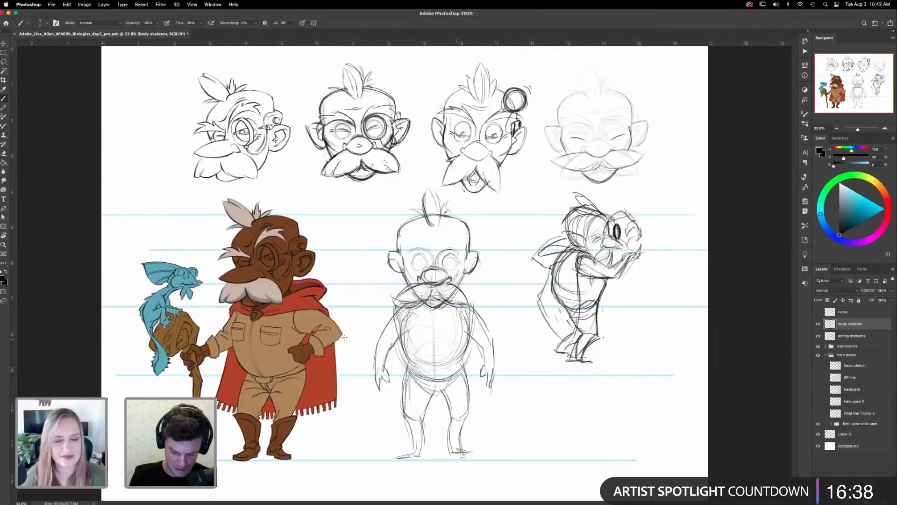
- Darken the front-view figure's torso sides, curved belly line and shoulder joints
{"action": "mouse_move", "coordinate": [419, 337]}
{"action": "left_mouse_down"}
{"action": "mouse_move", "coordinate": [462, 342]}
{"action": "mouse_move", "coordinate": [446, 333]}
{"action": "mouse_move", "coordinate": [406, 350]}
{"action": "left_mouse_up"}
{"action": "left_click_drag", "start_coordinate": [398, 305], "coordinate": [405, 348]}
{"action": "left_click_drag", "start_coordinate": [471, 305], "coordinate": [456, 361]}
{"action": "left_click_drag", "start_coordinate": [469, 326], "coordinate": [464, 340]}
{"action": "mouse_move", "coordinate": [466, 338]}
{"action": "left_mouse_down"}
{"action": "mouse_move", "coordinate": [450, 359]}
{"action": "mouse_move", "coordinate": [420, 360]}
{"action": "mouse_move", "coordinate": [462, 352]}
{"action": "mouse_move", "coordinate": [460, 332]}
{"action": "left_mouse_up"}
{"action": "mouse_move", "coordinate": [409, 358]}
{"action": "left_mouse_down"}
{"action": "mouse_move", "coordinate": [461, 333]}
{"action": "mouse_move", "coordinate": [437, 362]}
{"action": "left_mouse_up"}
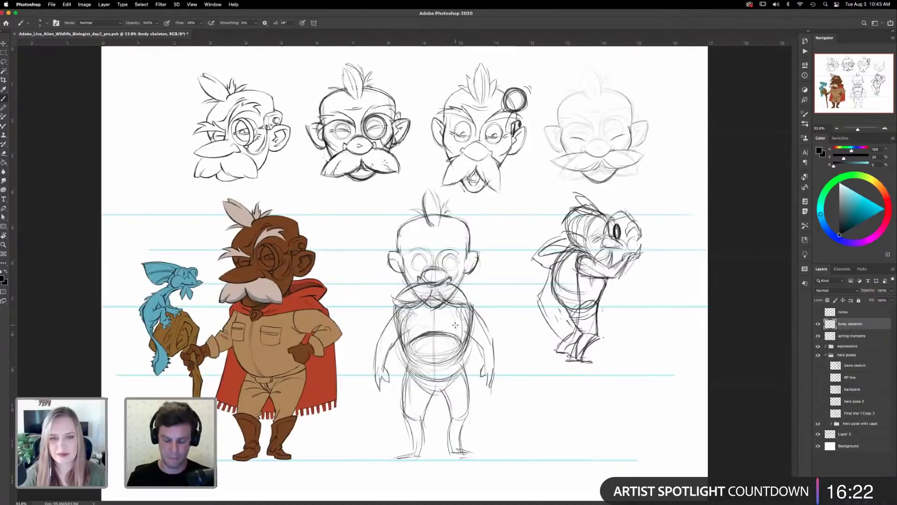
{"action": "left_click_drag", "start_coordinate": [464, 347], "coordinate": [429, 338]}
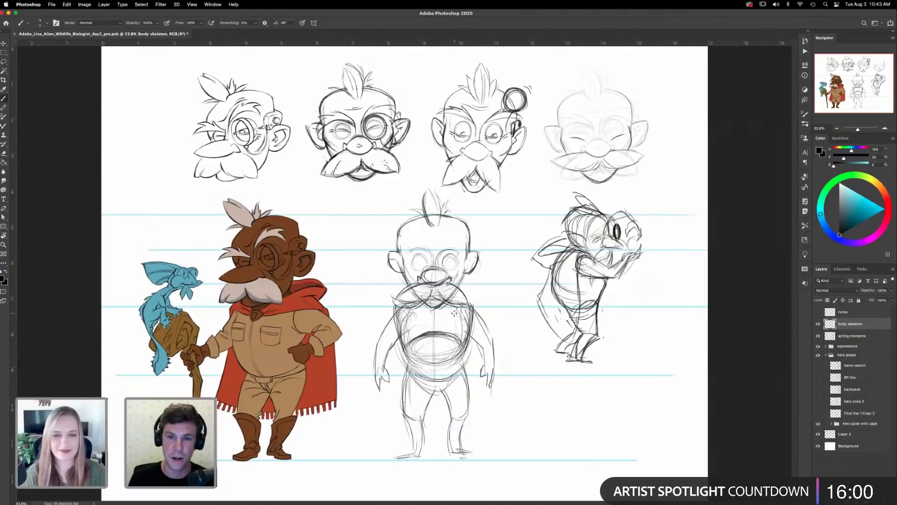
{"action": "mouse_move", "coordinate": [394, 312]}
{"action": "left_mouse_down"}
{"action": "mouse_move", "coordinate": [380, 340]}
{"action": "mouse_move", "coordinate": [387, 351]}
{"action": "mouse_move", "coordinate": [400, 308]}
{"action": "mouse_move", "coordinate": [404, 332]}
{"action": "left_mouse_up"}
{"action": "mouse_move", "coordinate": [469, 306]}
{"action": "left_mouse_down"}
{"action": "mouse_move", "coordinate": [467, 329]}
{"action": "mouse_move", "coordinate": [461, 312]}
{"action": "left_mouse_up"}
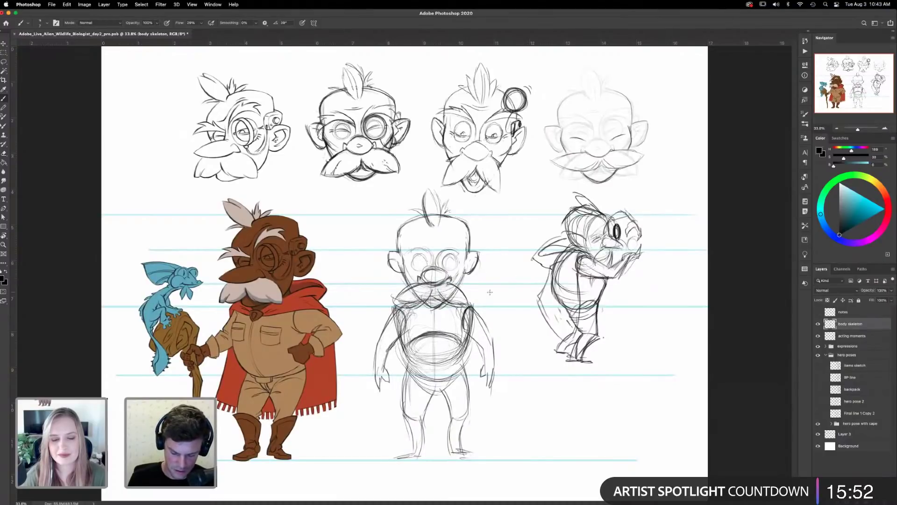
- Erase the heavy overlapping sketch lines on the front-view figure's mustache
{"action": "key", "text": "e"}
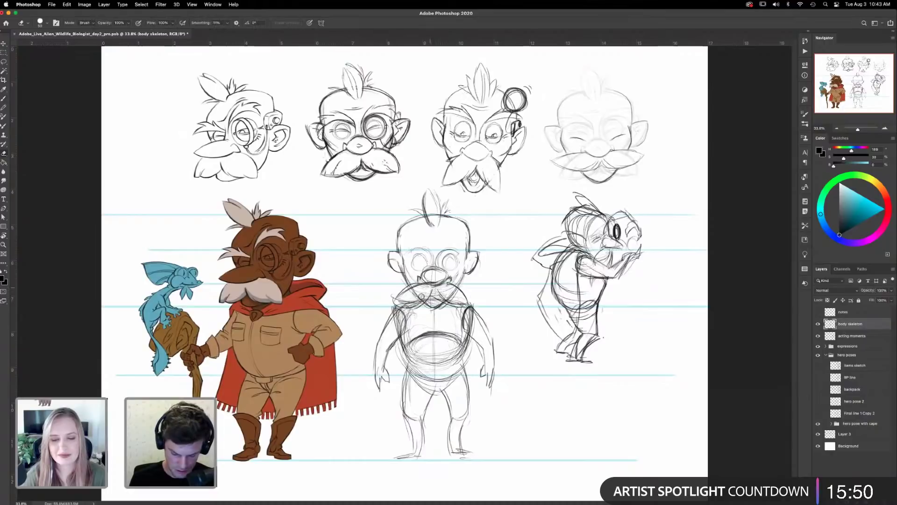
{"action": "mouse_move", "coordinate": [426, 291]}
{"action": "left_mouse_down"}
{"action": "mouse_move", "coordinate": [467, 291]}
{"action": "mouse_move", "coordinate": [409, 300]}
{"action": "mouse_move", "coordinate": [443, 289]}
{"action": "left_mouse_up"}
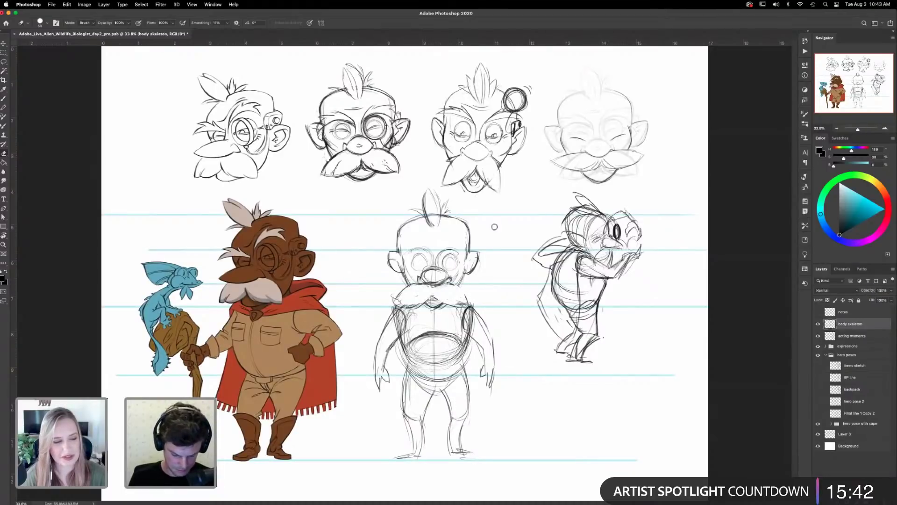
- Redraw the front-view figure's mustache with cleaner, darker contour lines
{"action": "key", "text": "b"}
{"action": "left_click_drag", "start_coordinate": [397, 300], "coordinate": [467, 297]}
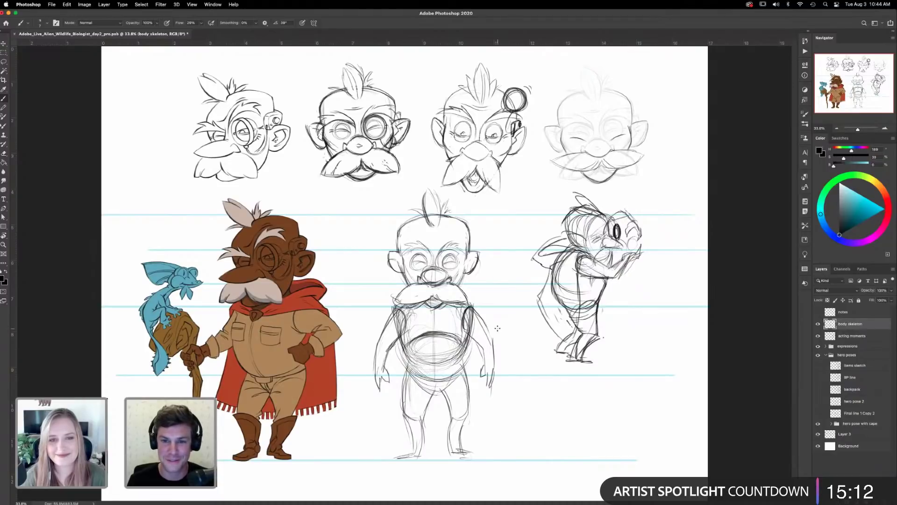
{"action": "key", "text": "e"}
{"action": "key", "text": "b"}
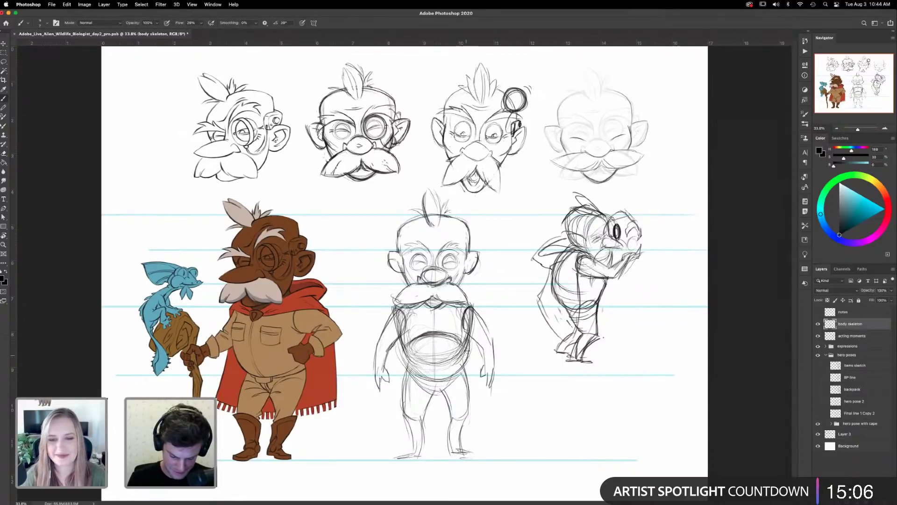
- Darken the front-view figure's rounded belly and hips, and draw the center line down the torso
{"action": "mouse_move", "coordinate": [469, 360]}
{"action": "left_mouse_down"}
{"action": "mouse_move", "coordinate": [428, 379]}
{"action": "mouse_move", "coordinate": [405, 369]}
{"action": "left_mouse_up"}
{"action": "mouse_move", "coordinate": [460, 371]}
{"action": "left_mouse_down"}
{"action": "mouse_move", "coordinate": [418, 376]}
{"action": "mouse_move", "coordinate": [401, 353]}
{"action": "mouse_move", "coordinate": [418, 373]}
{"action": "left_mouse_up"}
{"action": "left_click_drag", "start_coordinate": [401, 343], "coordinate": [436, 376]}
{"action": "left_click_drag", "start_coordinate": [469, 344], "coordinate": [400, 351]}
{"action": "left_click_drag", "start_coordinate": [456, 357], "coordinate": [449, 363]}
{"action": "mouse_move", "coordinate": [435, 317]}
{"action": "left_mouse_down"}
{"action": "mouse_move", "coordinate": [434, 400]}
{"action": "mouse_move", "coordinate": [429, 390]}
{"action": "mouse_move", "coordinate": [441, 390]}
{"action": "left_mouse_up"}
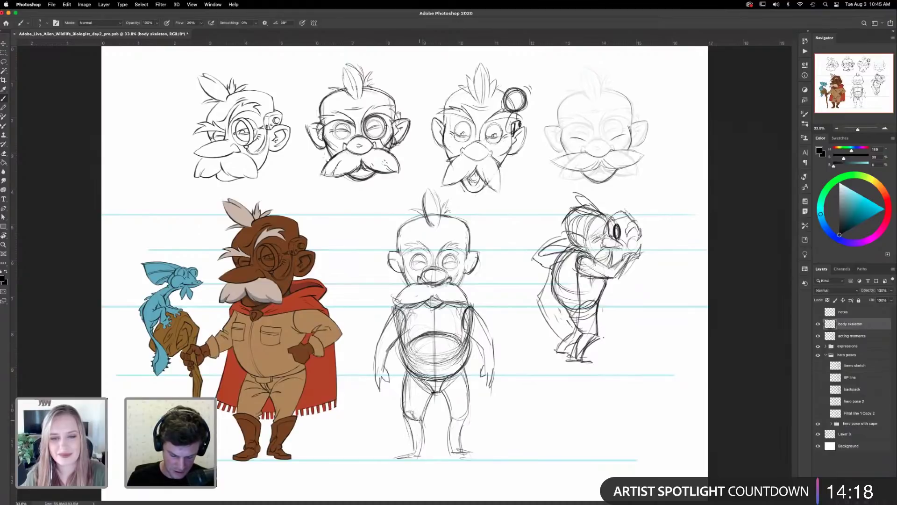
- Refine the front-view figure's lower legs, feet, forearms and hands with darker lines
{"action": "mouse_move", "coordinate": [413, 451]}
{"action": "left_mouse_down"}
{"action": "mouse_move", "coordinate": [397, 458]}
{"action": "mouse_move", "coordinate": [423, 456]}
{"action": "left_mouse_up"}
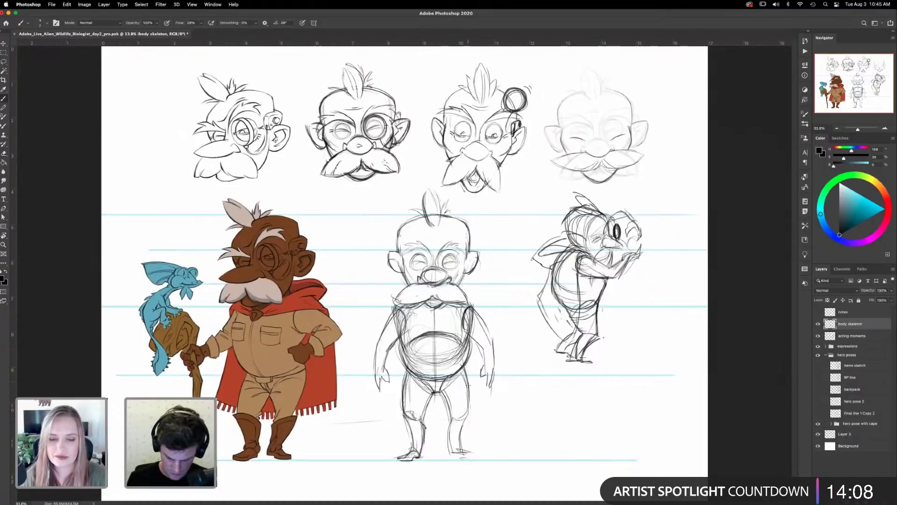
{"action": "mouse_move", "coordinate": [461, 371]}
{"action": "left_mouse_down"}
{"action": "mouse_move", "coordinate": [468, 417]}
{"action": "mouse_move", "coordinate": [460, 453]}
{"action": "left_mouse_up"}
{"action": "mouse_move", "coordinate": [450, 421]}
{"action": "left_mouse_down"}
{"action": "mouse_move", "coordinate": [451, 456]}
{"action": "mouse_move", "coordinate": [474, 461]}
{"action": "left_mouse_up"}
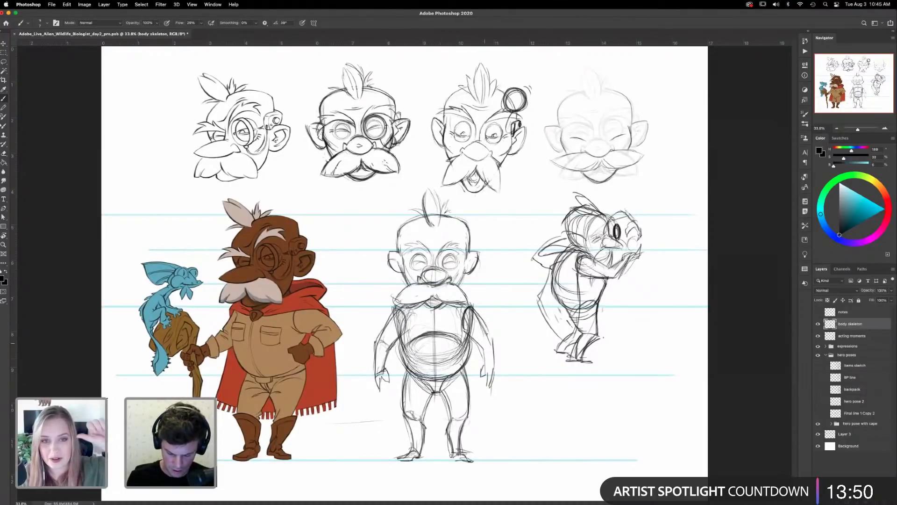
{"action": "mouse_move", "coordinate": [492, 345]}
{"action": "left_mouse_down"}
{"action": "mouse_move", "coordinate": [490, 375]}
{"action": "mouse_move", "coordinate": [487, 367]}
{"action": "mouse_move", "coordinate": [483, 374]}
{"action": "mouse_move", "coordinate": [492, 375]}
{"action": "left_mouse_up"}
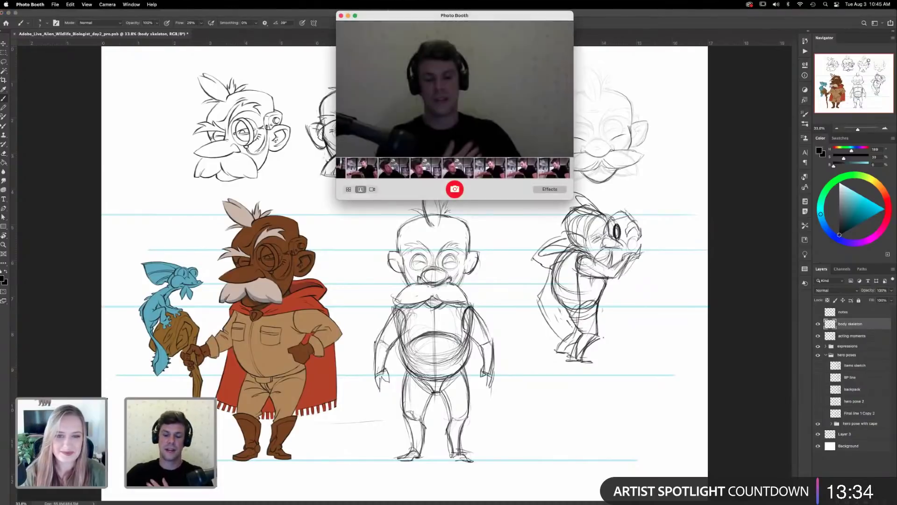
- Move the Photo Booth window off the canvas, and scale down the expressions group while shifting it toward the page's left edge
{"action": "mouse_move", "coordinate": [414, 18]}
{"action": "left_mouse_down"}
{"action": "mouse_move", "coordinate": [134, 68]}
{"action": "mouse_move", "coordinate": [0, 71]}
{"action": "left_mouse_up"}
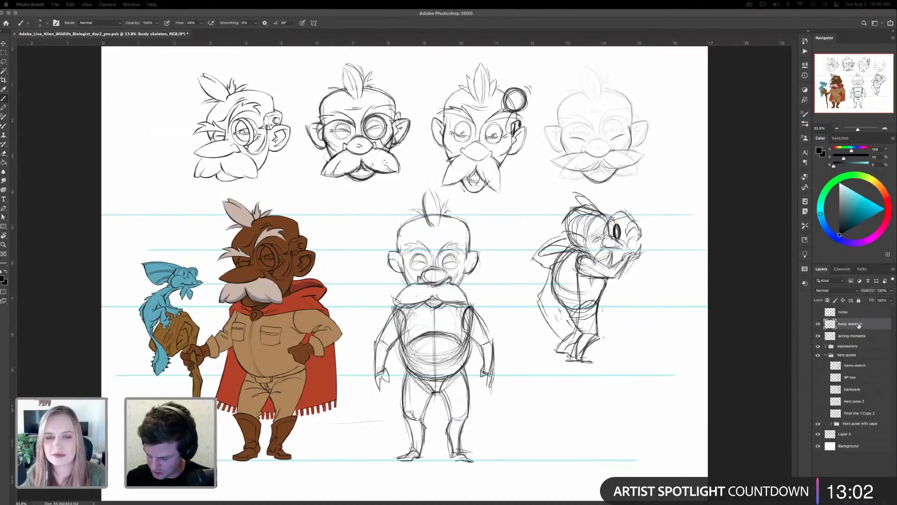
{"action": "left_click", "coordinate": [866, 346]}
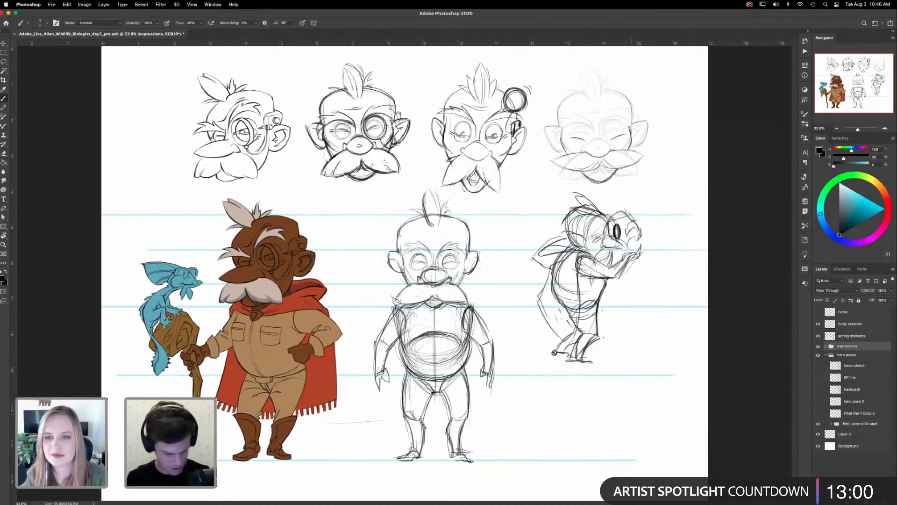
{"action": "key", "text": "z"}
{"action": "left_click_drag", "start_coordinate": [510, 124], "coordinate": [542, 127]}
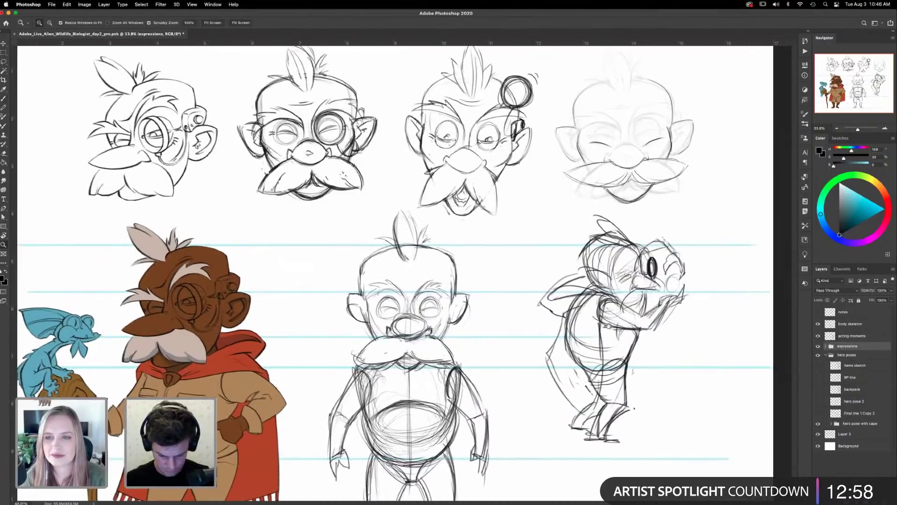
{"action": "left_click_drag", "start_coordinate": [569, 266], "coordinate": [666, 389]}
{"action": "left_click_drag", "start_coordinate": [544, 296], "coordinate": [547, 295]}
{"action": "left_click_drag", "start_coordinate": [668, 333], "coordinate": [607, 293]}
{"action": "left_click_drag", "start_coordinate": [640, 257], "coordinate": [590, 247]}
{"action": "key", "text": "v"}
{"action": "key", "text": "super+t"}
{"action": "key", "text": "ctrl+t"}
{"action": "left_click_drag", "start_coordinate": [655, 155], "coordinate": [600, 191]}
{"action": "left_click_drag", "start_coordinate": [568, 238], "coordinate": [563, 232]}
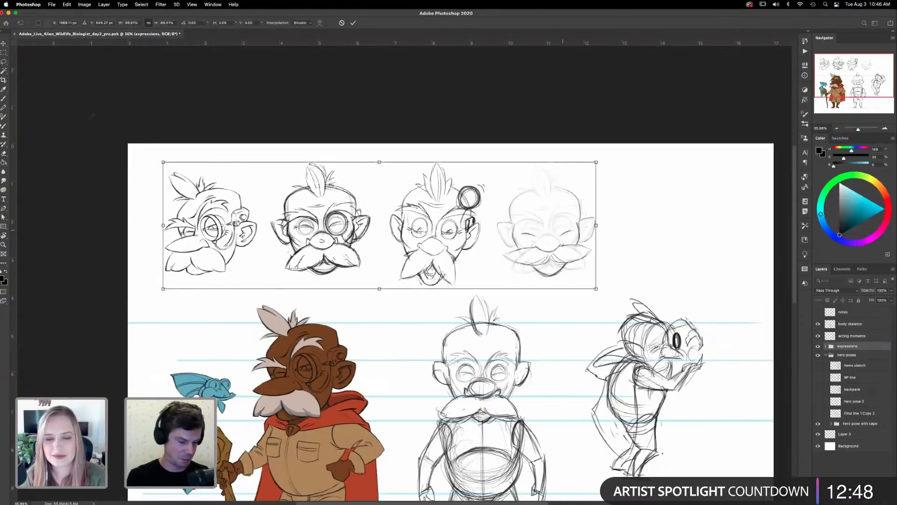
{"action": "key", "text": "Return"}
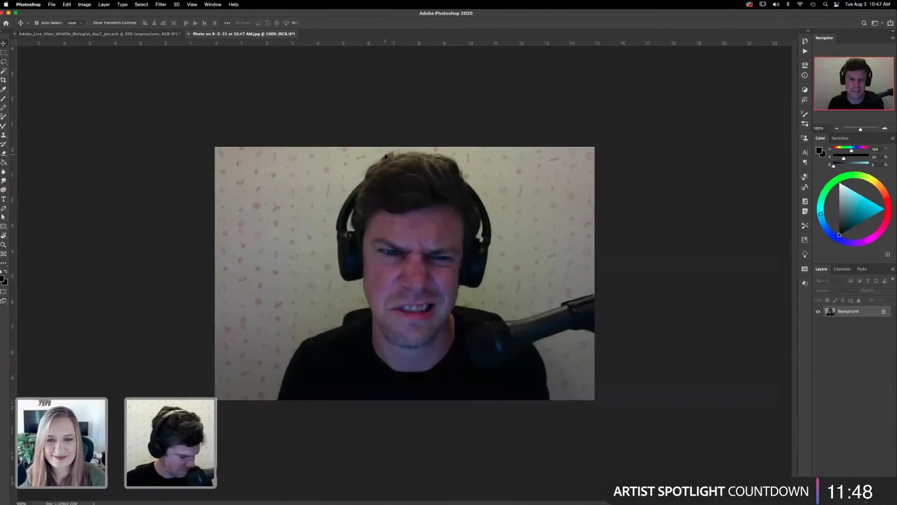
- Copy the whole webcam photo into the character sheet and place its layer at the top of the stack
{"action": "key", "text": "super+a"}
{"action": "left_click", "coordinate": [152, 35]}
{"action": "key", "text": "super+v"}
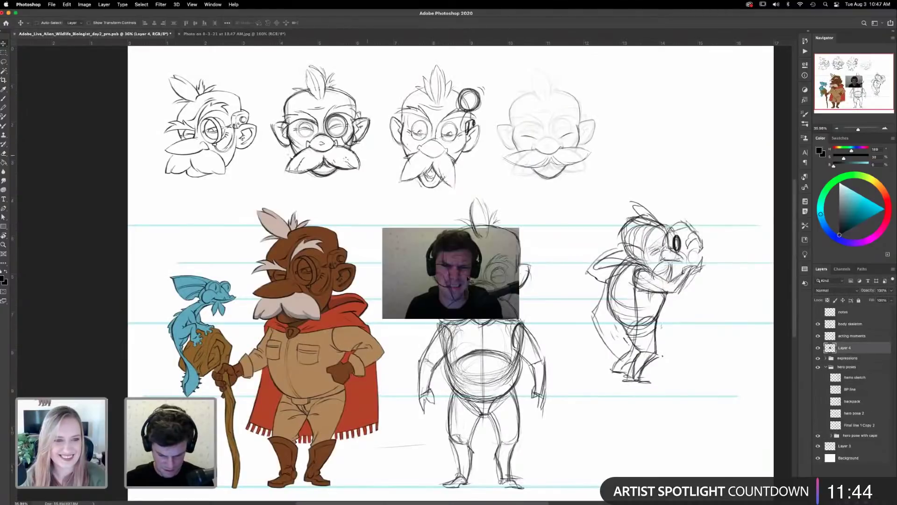
{"action": "left_click_drag", "start_coordinate": [849, 348], "coordinate": [842, 309]}
{"action": "mouse_move", "coordinate": [486, 277]}
{"action": "left_mouse_down"}
{"action": "mouse_move", "coordinate": [517, 241]}
{"action": "mouse_move", "coordinate": [504, 273]}
{"action": "mouse_move", "coordinate": [491, 275]}
{"action": "mouse_move", "coordinate": [517, 239]}
{"action": "mouse_move", "coordinate": [464, 252]}
{"action": "mouse_move", "coordinate": [456, 201]}
{"action": "mouse_move", "coordinate": [505, 192]}
{"action": "mouse_move", "coordinate": [518, 235]}
{"action": "left_mouse_up"}
- Trim the pasted photo to a rounded cutout around the head and place it between the front-view and side-view figures
{"action": "key", "text": "l"}
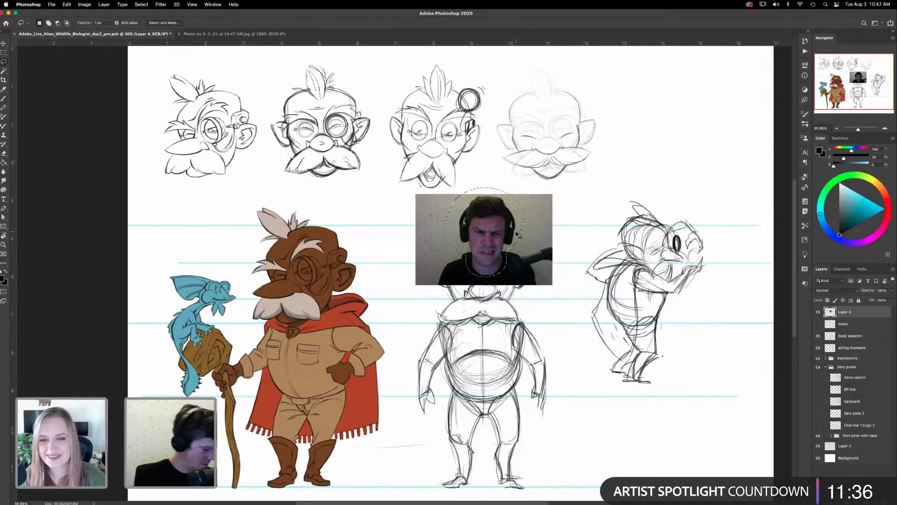
{"action": "key", "text": "super+shift+i"}
{"action": "key", "text": "BackSpace"}
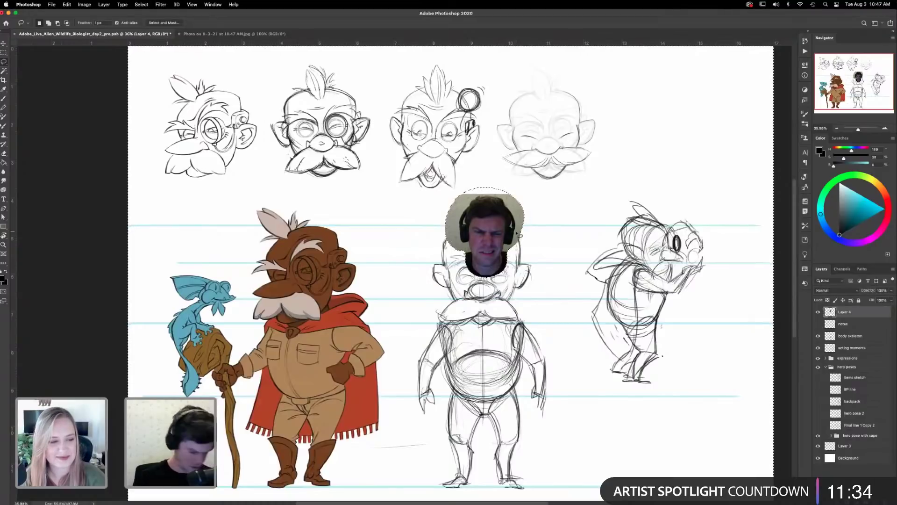
{"action": "key", "text": "super+d"}
{"action": "key", "text": "v"}
{"action": "mouse_move", "coordinate": [517, 239]}
{"action": "left_mouse_down"}
{"action": "mouse_move", "coordinate": [584, 238]}
{"action": "mouse_move", "coordinate": [589, 282]}
{"action": "left_mouse_up"}
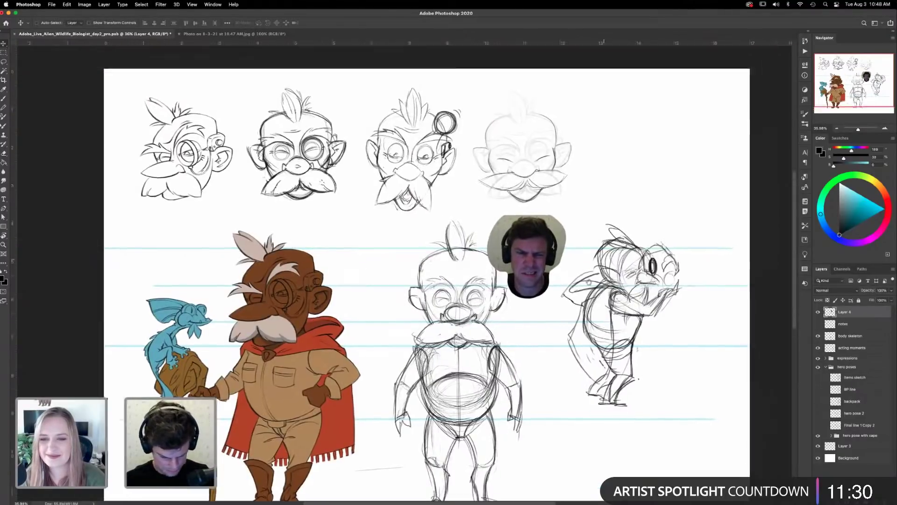
- Expand the expressions group and make its expressions layer active
{"action": "scroll", "coordinate": [589, 282], "scroll_direction": "up", "scroll_amount": 3}
{"action": "key", "text": "z"}
{"action": "left_click_drag", "start_coordinate": [539, 191], "coordinate": [452, 394]}
{"action": "left_click_drag", "start_coordinate": [297, 354], "coordinate": [332, 388]}
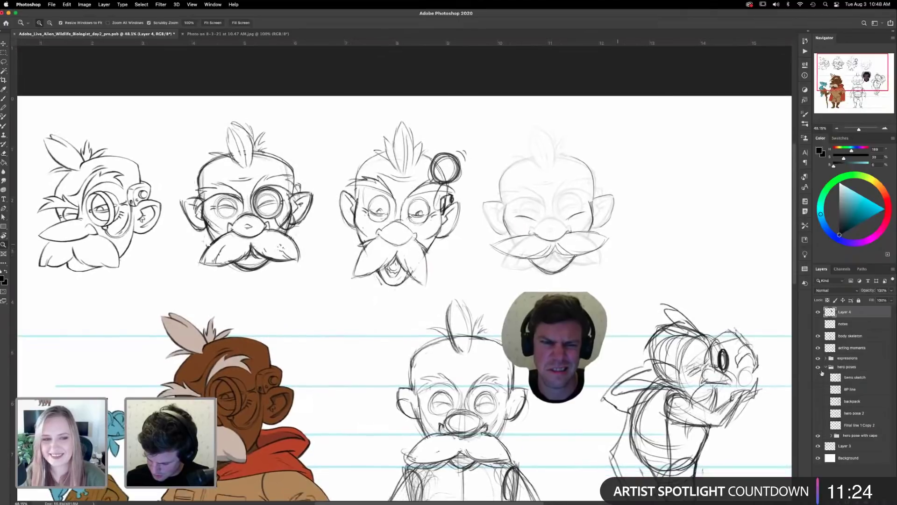
{"action": "left_click", "coordinate": [826, 359]}
{"action": "left_click", "coordinate": [818, 368]}
{"action": "left_click", "coordinate": [817, 369]}
{"action": "left_click", "coordinate": [854, 369]}
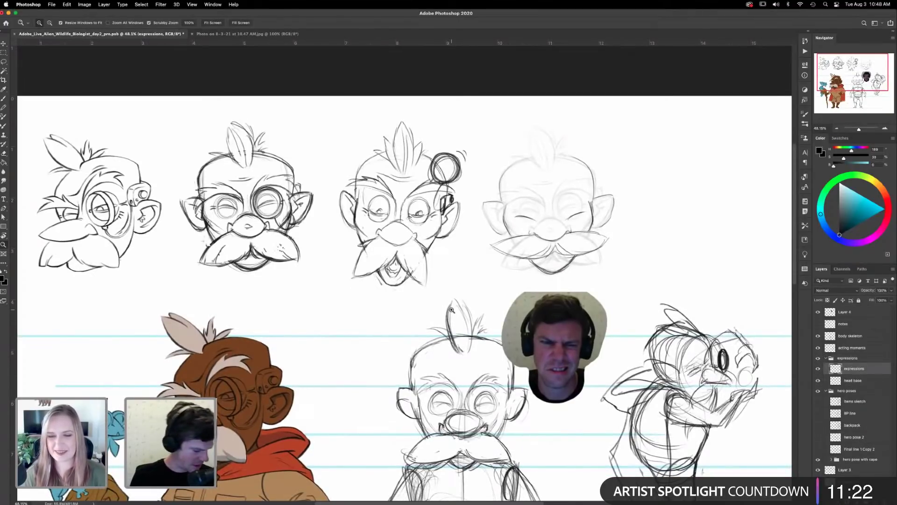
{"action": "key", "text": "l"}
{"action": "mouse_move", "coordinate": [321, 198]}
{"action": "left_mouse_down"}
{"action": "mouse_move", "coordinate": [206, 281]}
{"action": "mouse_move", "coordinate": [171, 208]}
{"action": "mouse_move", "coordinate": [246, 111]}
{"action": "mouse_move", "coordinate": [300, 150]}
{"action": "left_mouse_up"}
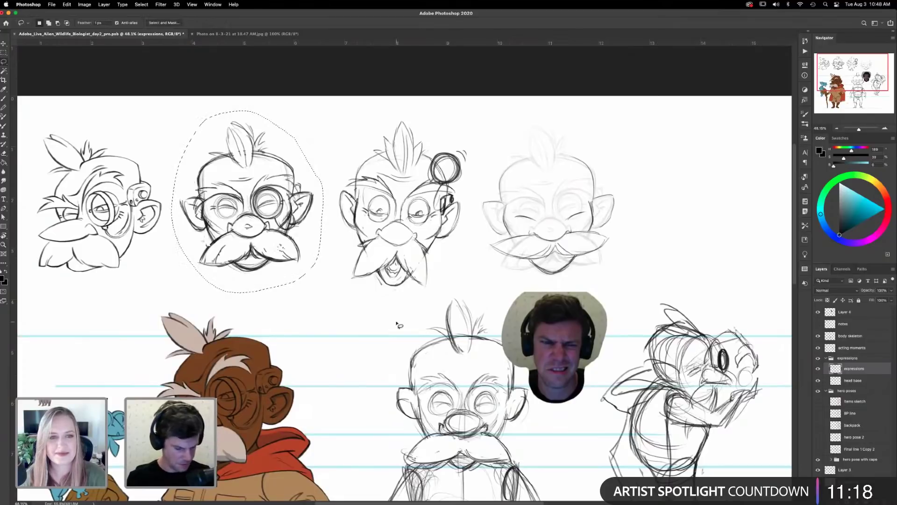
{"action": "mouse_move", "coordinate": [148, 188]}
{"action": "left_mouse_down"}
{"action": "mouse_move", "coordinate": [274, 182]}
{"action": "mouse_move", "coordinate": [341, 197]}
{"action": "mouse_move", "coordinate": [216, 170]}
{"action": "mouse_move", "coordinate": [280, 123]}
{"action": "mouse_move", "coordinate": [335, 160]}
{"action": "left_mouse_up"}
{"action": "key", "text": "super+d"}
{"action": "left_click_drag", "start_coordinate": [439, 310], "coordinate": [429, 154]}
{"action": "left_click_drag", "start_coordinate": [431, 315], "coordinate": [424, 382]}
{"action": "scroll", "coordinate": [442, 261], "scroll_direction": "up", "scroll_amount": 4}
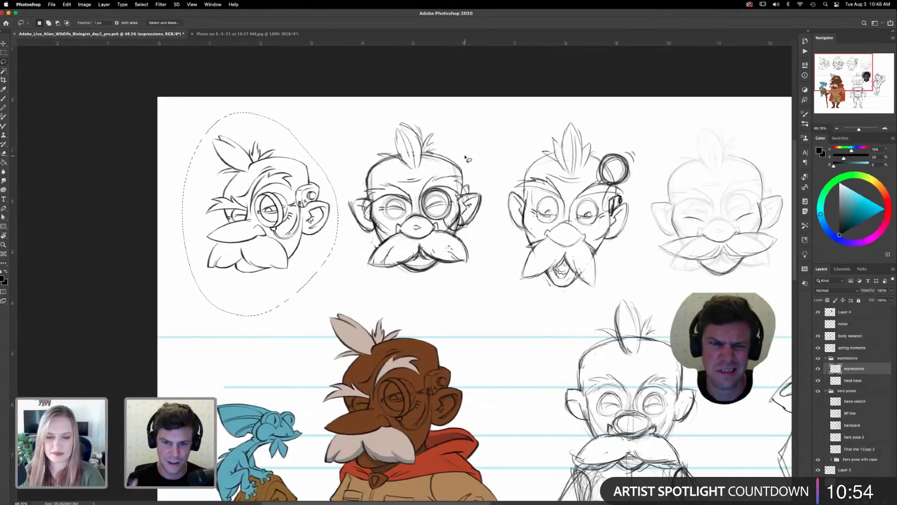
- Duplicate the second expression head onto its own layer and place the copy as a fifth head at the row's right end
{"action": "mouse_move", "coordinate": [464, 149]}
{"action": "left_mouse_down"}
{"action": "mouse_move", "coordinate": [441, 121]}
{"action": "mouse_move", "coordinate": [386, 116]}
{"action": "mouse_move", "coordinate": [345, 193]}
{"action": "mouse_move", "coordinate": [341, 231]}
{"action": "mouse_move", "coordinate": [417, 293]}
{"action": "mouse_move", "coordinate": [475, 261]}
{"action": "mouse_move", "coordinate": [477, 149]}
{"action": "left_mouse_up"}
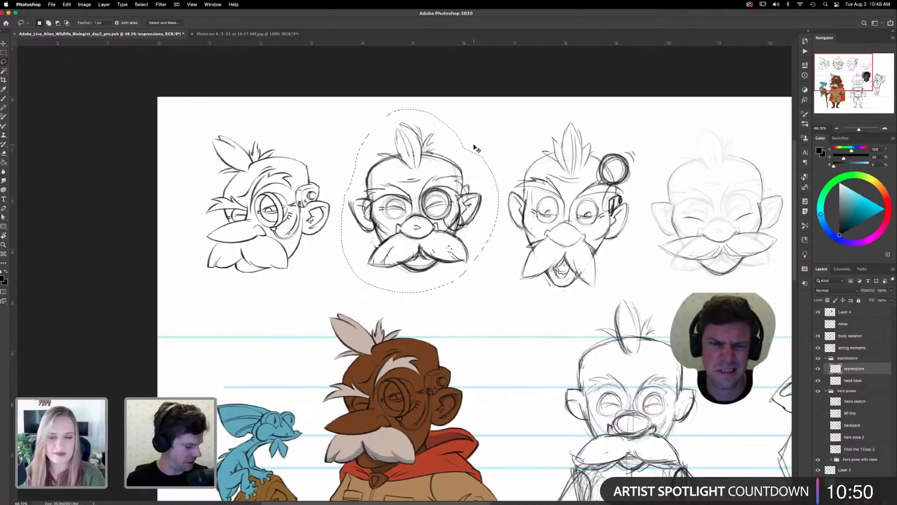
{"action": "key", "text": "ctrl+j"}
{"action": "key", "text": "v"}
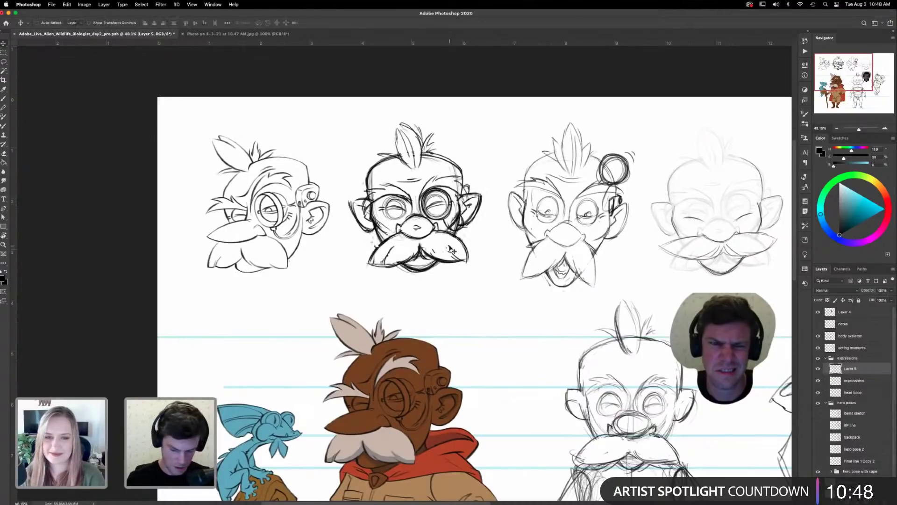
{"action": "left_click_drag", "start_coordinate": [430, 245], "coordinate": [724, 247]}
{"action": "left_click_drag", "start_coordinate": [617, 291], "coordinate": [426, 293]}
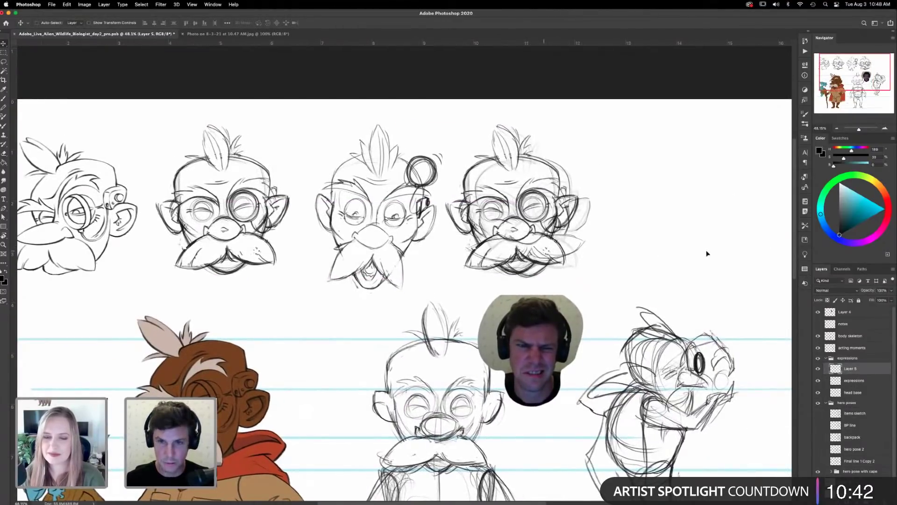
{"action": "left_click_drag", "start_coordinate": [560, 234], "coordinate": [708, 236]}
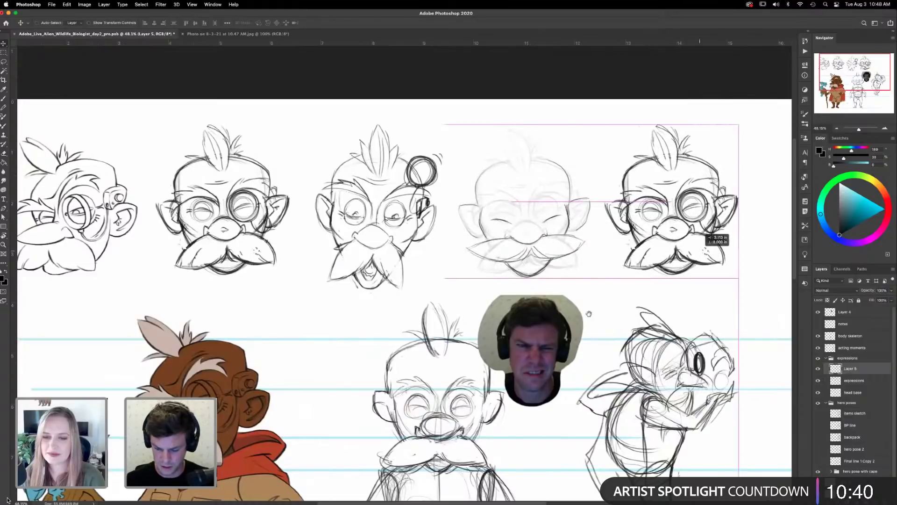
- Lower the copied fifth head's layer opacity to a few percent so it serves as a faint drawing guide
{"action": "left_click_drag", "start_coordinate": [633, 313], "coordinate": [526, 318]}
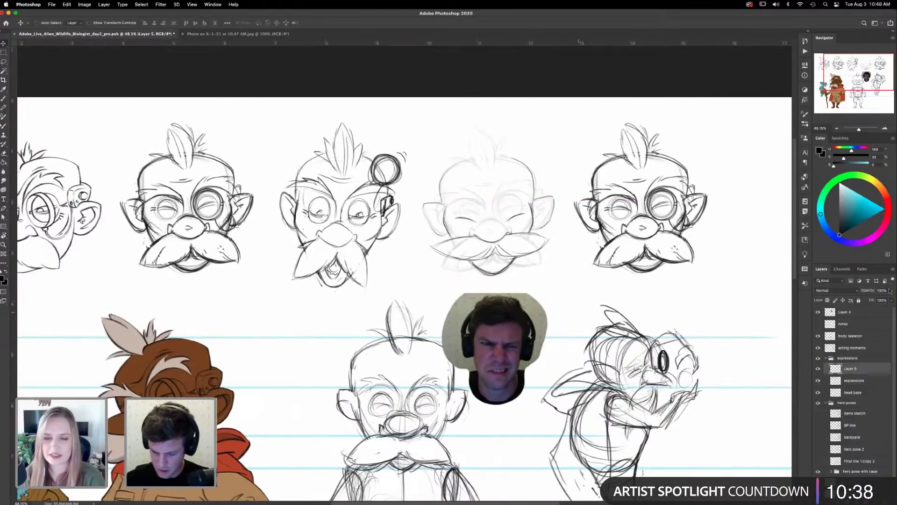
{"action": "scroll", "coordinate": [890, 291], "scroll_direction": "right", "scroll_amount": 5}
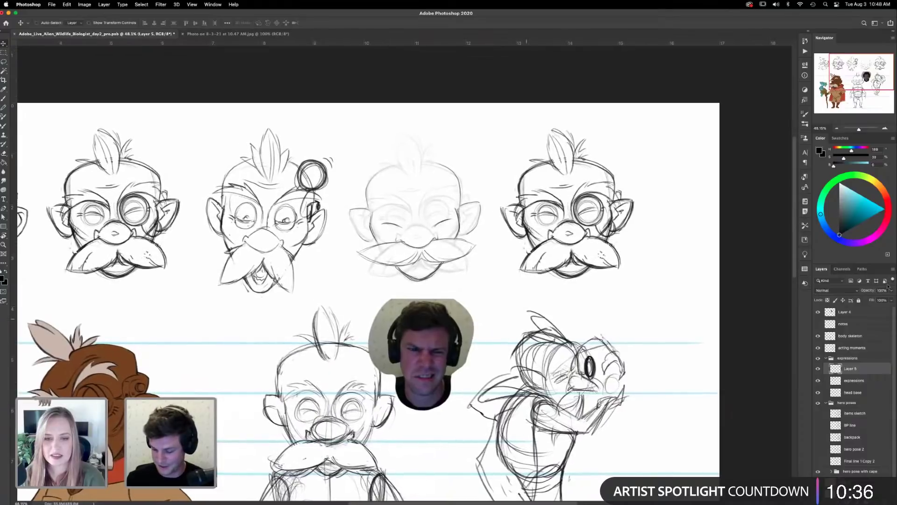
{"action": "key", "text": "4"}
{"action": "left_click", "coordinate": [861, 299]}
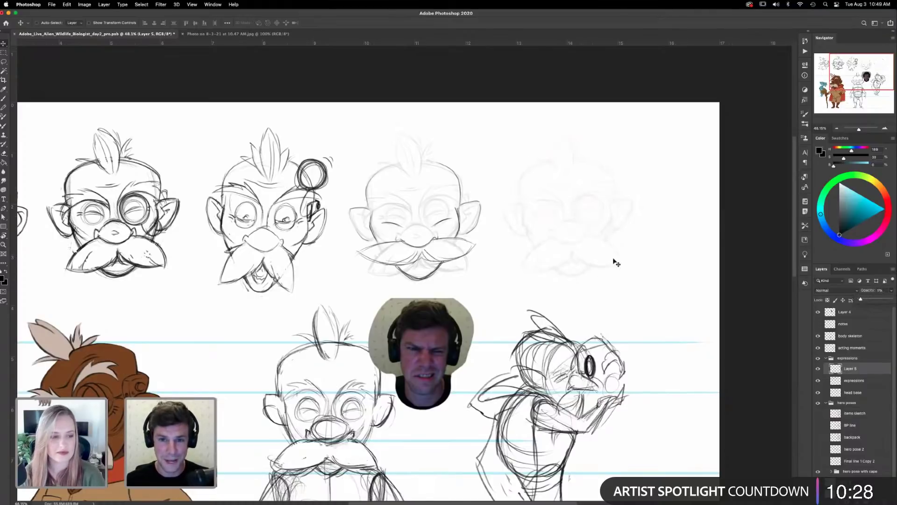
- Rotate the faint fifth head slightly clockwise
{"action": "key", "text": "z"}
{"action": "left_click_drag", "start_coordinate": [563, 190], "coordinate": [570, 185]}
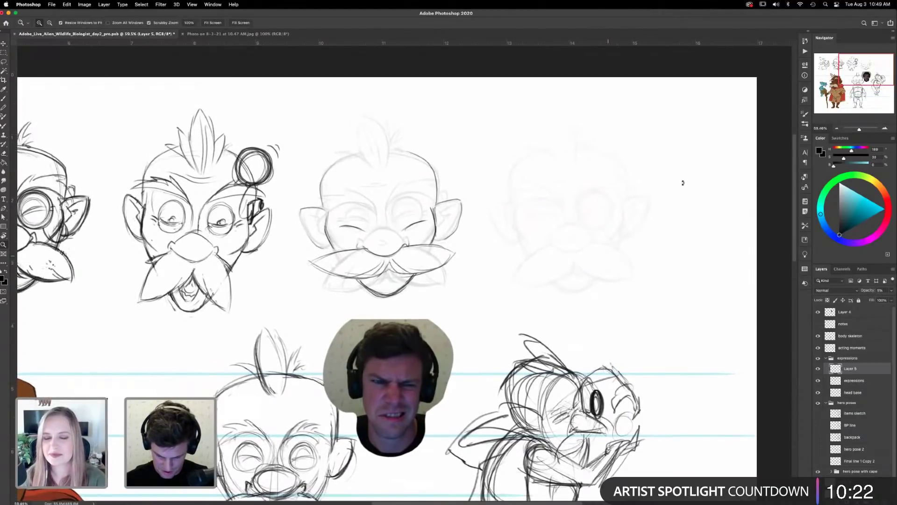
{"action": "key", "text": "ctrl+t"}
{"action": "left_click_drag", "start_coordinate": [678, 174], "coordinate": [687, 185]}
{"action": "key", "text": "Return"}
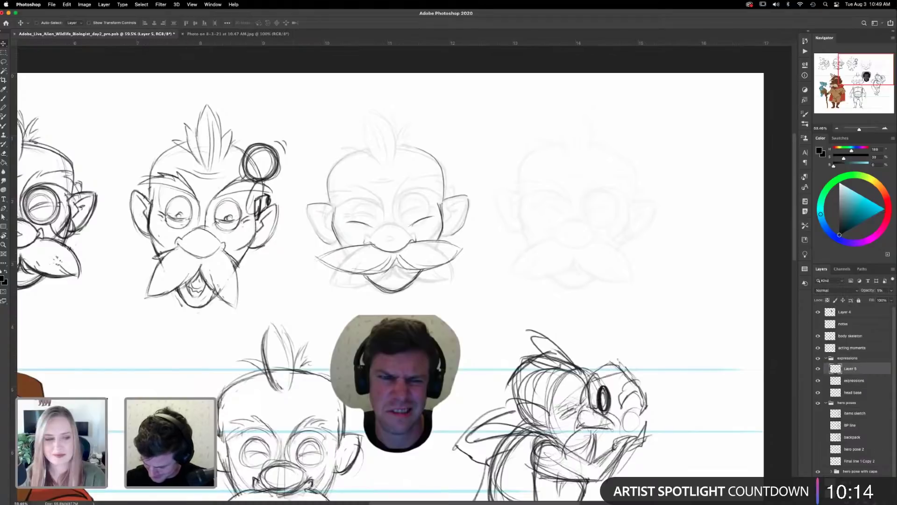
- Create a new layer above the faint guide head and sketch the drooping left half of the moustache with the Brush
{"action": "left_click", "coordinate": [873, 500]}
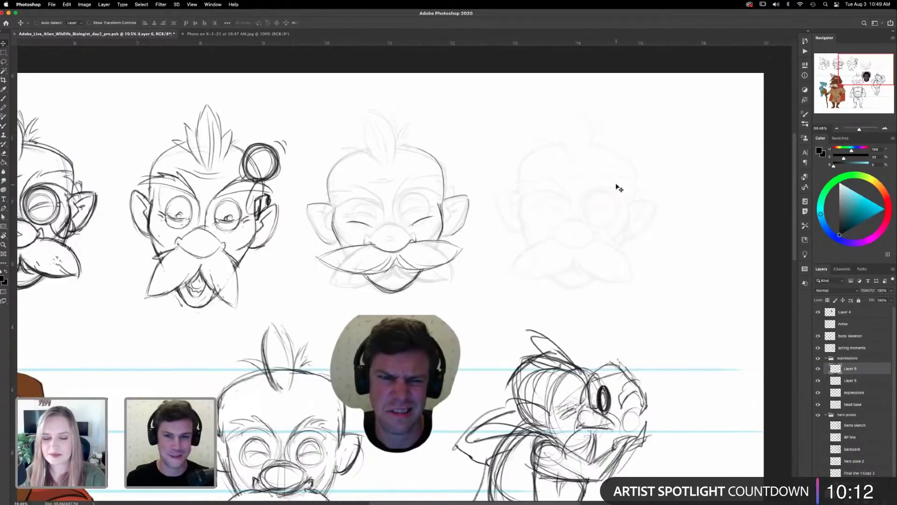
{"action": "key", "text": "b"}
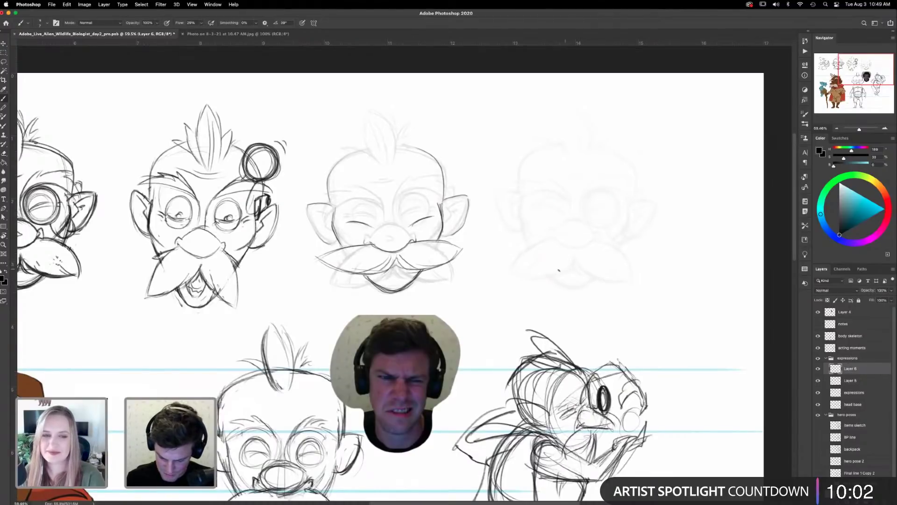
{"action": "left_click_drag", "start_coordinate": [558, 270], "coordinate": [596, 261]}
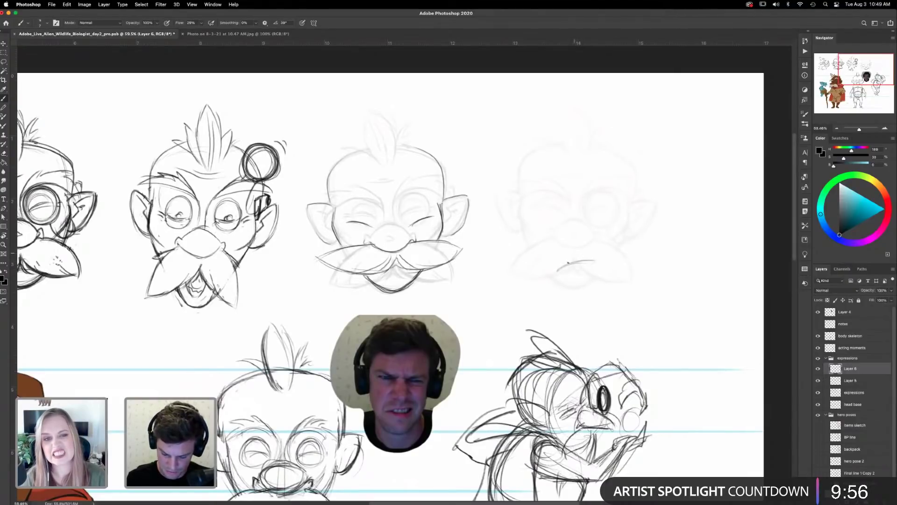
{"action": "left_click_drag", "start_coordinate": [575, 255], "coordinate": [554, 275]}
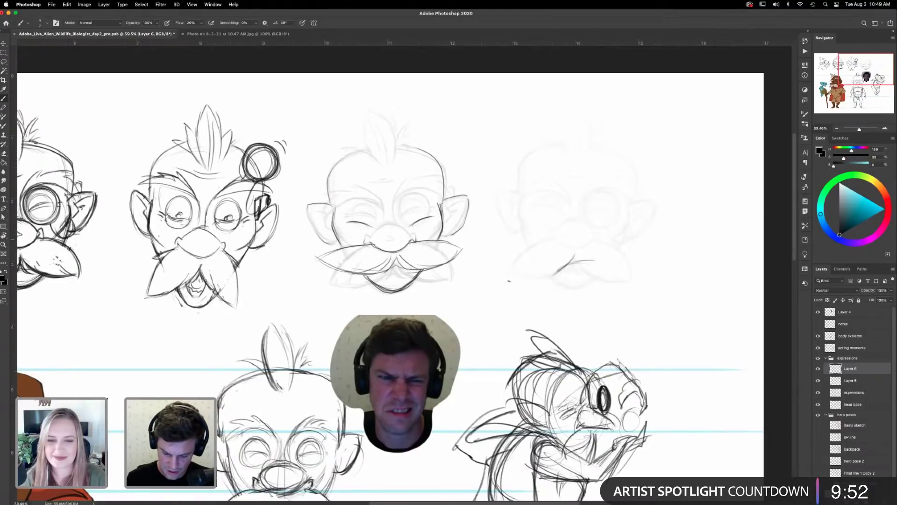
{"action": "mouse_move", "coordinate": [550, 240]}
{"action": "left_mouse_down"}
{"action": "mouse_move", "coordinate": [532, 250]}
{"action": "mouse_move", "coordinate": [513, 285]}
{"action": "mouse_move", "coordinate": [577, 262]}
{"action": "left_mouse_up"}
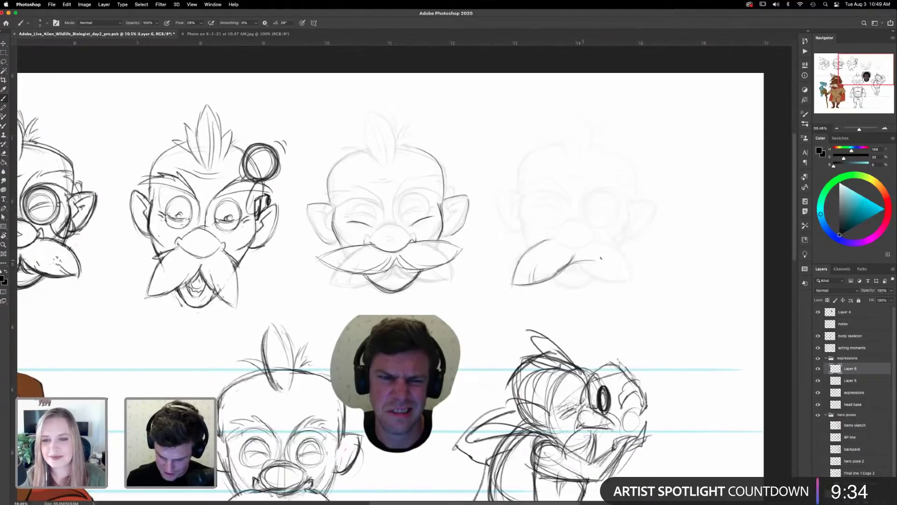
{"action": "left_click_drag", "start_coordinate": [582, 263], "coordinate": [601, 258]}
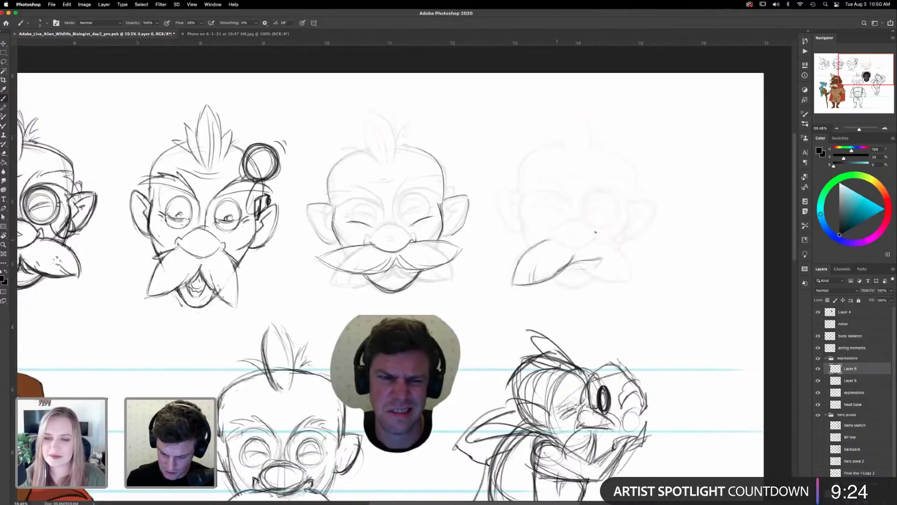
- Sketch the nose, the raised right half of the moustache and the skewed mouth beneath it on the fourth head
{"action": "mouse_move", "coordinate": [555, 240]}
{"action": "left_mouse_down"}
{"action": "mouse_move", "coordinate": [582, 247]}
{"action": "mouse_move", "coordinate": [594, 237]}
{"action": "left_mouse_up"}
{"action": "mouse_move", "coordinate": [571, 243]}
{"action": "left_mouse_down"}
{"action": "mouse_move", "coordinate": [584, 248]}
{"action": "mouse_move", "coordinate": [601, 236]}
{"action": "left_mouse_up"}
{"action": "mouse_move", "coordinate": [547, 233]}
{"action": "left_mouse_down"}
{"action": "mouse_move", "coordinate": [553, 242]}
{"action": "mouse_move", "coordinate": [594, 230]}
{"action": "mouse_move", "coordinate": [637, 245]}
{"action": "left_mouse_up"}
{"action": "mouse_move", "coordinate": [580, 255]}
{"action": "left_mouse_down"}
{"action": "mouse_move", "coordinate": [614, 251]}
{"action": "mouse_move", "coordinate": [601, 257]}
{"action": "mouse_move", "coordinate": [637, 260]}
{"action": "mouse_move", "coordinate": [632, 242]}
{"action": "mouse_move", "coordinate": [637, 253]}
{"action": "mouse_move", "coordinate": [604, 251]}
{"action": "mouse_move", "coordinate": [635, 256]}
{"action": "mouse_move", "coordinate": [593, 258]}
{"action": "mouse_move", "coordinate": [619, 253]}
{"action": "mouse_move", "coordinate": [580, 272]}
{"action": "mouse_move", "coordinate": [605, 269]}
{"action": "mouse_move", "coordinate": [605, 236]}
{"action": "mouse_move", "coordinate": [592, 271]}
{"action": "left_mouse_up"}
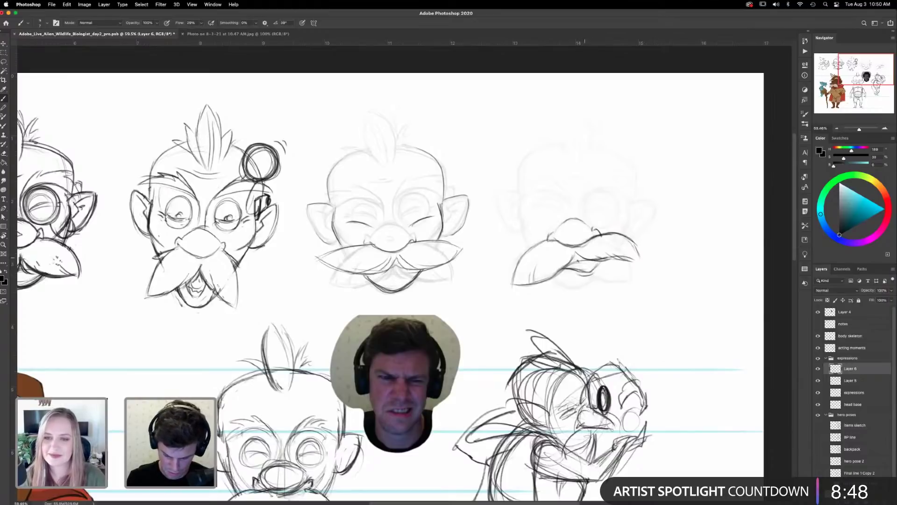
{"action": "mouse_move", "coordinate": [570, 262]}
{"action": "left_mouse_down"}
{"action": "mouse_move", "coordinate": [598, 264]}
{"action": "mouse_move", "coordinate": [587, 266]}
{"action": "left_mouse_up"}
{"action": "left_click_drag", "start_coordinate": [593, 284], "coordinate": [593, 268]}
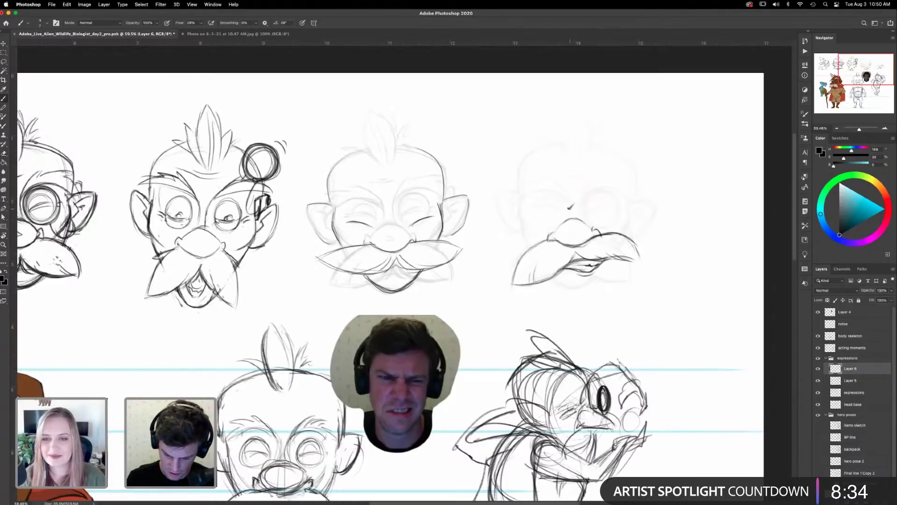
- Sketch the slanted left eyebrow and the eye beneath it, and draw a curved line above the reference photo
{"action": "left_click_drag", "start_coordinate": [552, 201], "coordinate": [531, 195]}
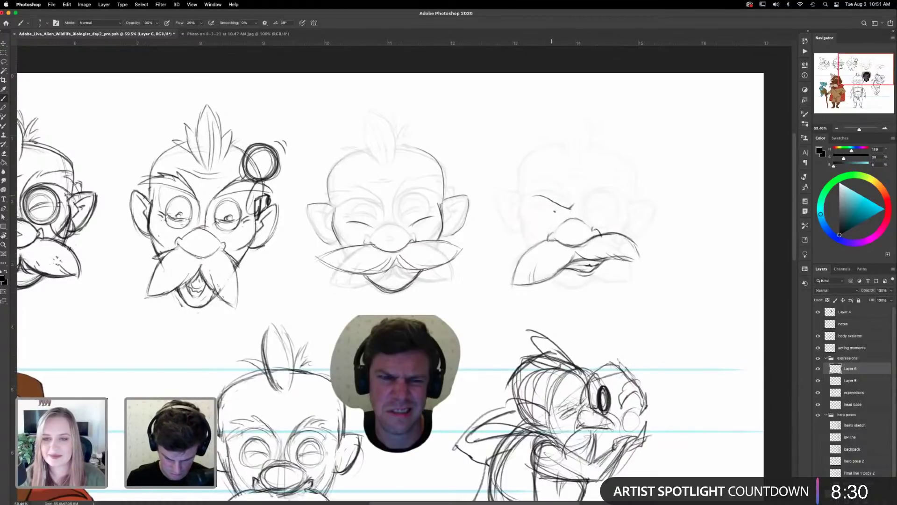
{"action": "mouse_move", "coordinate": [555, 204]}
{"action": "left_mouse_down"}
{"action": "mouse_move", "coordinate": [541, 217]}
{"action": "mouse_move", "coordinate": [556, 226]}
{"action": "mouse_move", "coordinate": [546, 224]}
{"action": "mouse_move", "coordinate": [557, 225]}
{"action": "mouse_move", "coordinate": [559, 197]}
{"action": "mouse_move", "coordinate": [525, 183]}
{"action": "mouse_move", "coordinate": [515, 207]}
{"action": "mouse_move", "coordinate": [533, 197]}
{"action": "mouse_move", "coordinate": [560, 206]}
{"action": "left_mouse_up"}
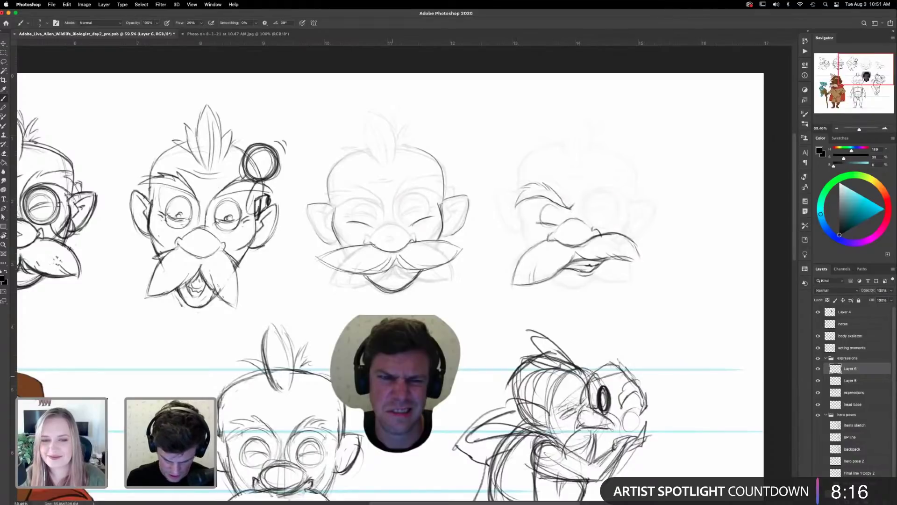
{"action": "left_click_drag", "start_coordinate": [364, 305], "coordinate": [450, 311]}
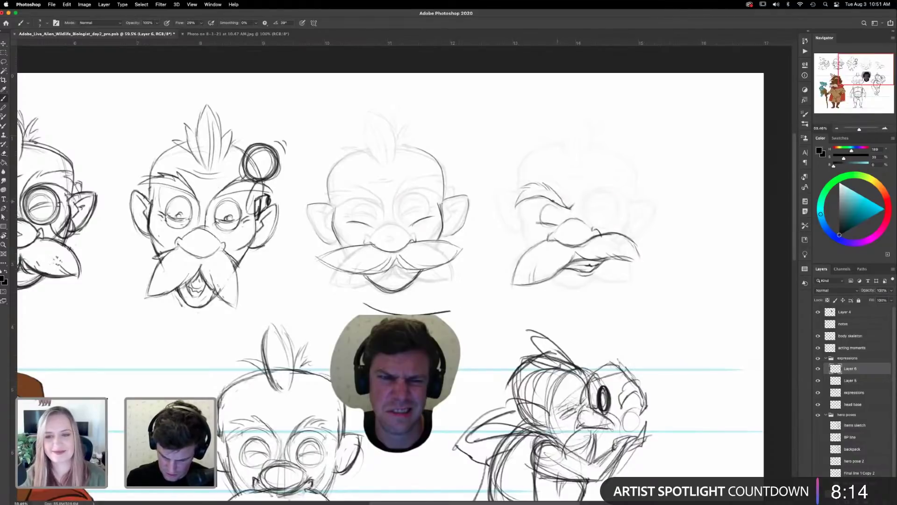
- Sketch the lowered right eyebrow, the frown crease between the brows and the narrowed eye shapes on the fourth head
{"action": "mouse_move", "coordinate": [521, 202]}
{"action": "left_mouse_down"}
{"action": "mouse_move", "coordinate": [542, 197]}
{"action": "mouse_move", "coordinate": [585, 211]}
{"action": "left_mouse_up"}
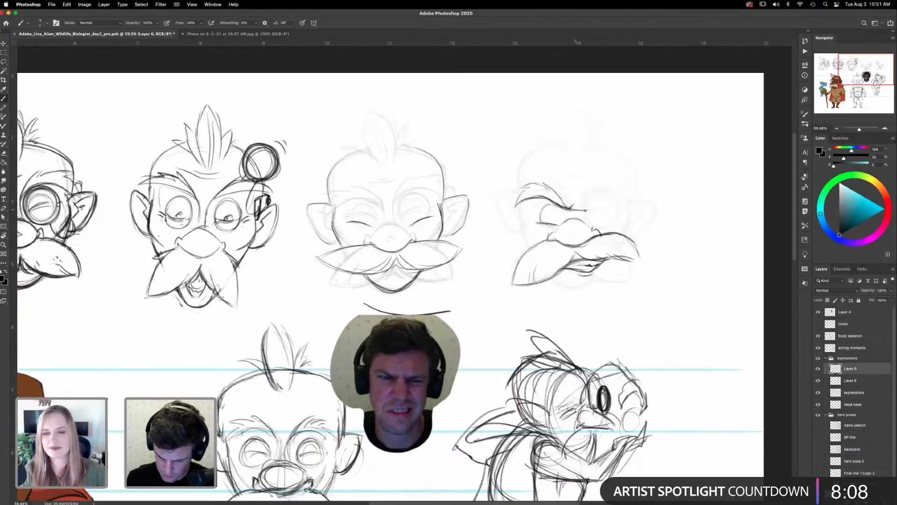
{"action": "left_click_drag", "start_coordinate": [573, 209], "coordinate": [633, 204]}
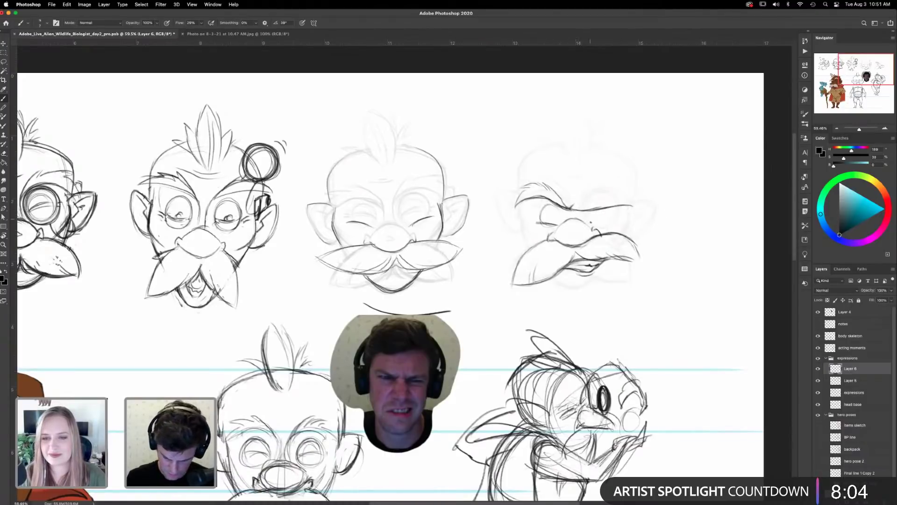
{"action": "mouse_move", "coordinate": [590, 222]}
{"action": "left_mouse_down"}
{"action": "mouse_move", "coordinate": [613, 220]}
{"action": "mouse_move", "coordinate": [567, 218]}
{"action": "mouse_move", "coordinate": [578, 218]}
{"action": "mouse_move", "coordinate": [577, 190]}
{"action": "left_mouse_up"}
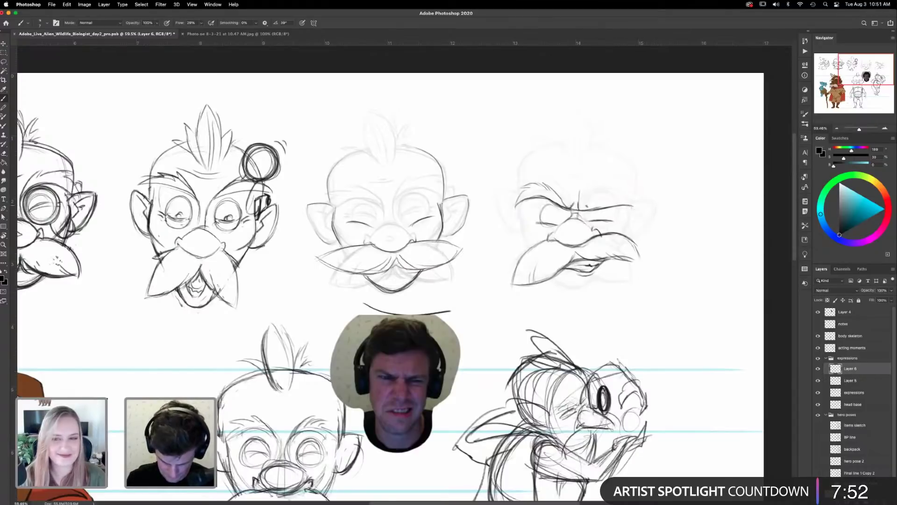
{"action": "mouse_move", "coordinate": [579, 208]}
{"action": "left_mouse_down"}
{"action": "mouse_move", "coordinate": [636, 196]}
{"action": "mouse_move", "coordinate": [642, 211]}
{"action": "left_mouse_up"}
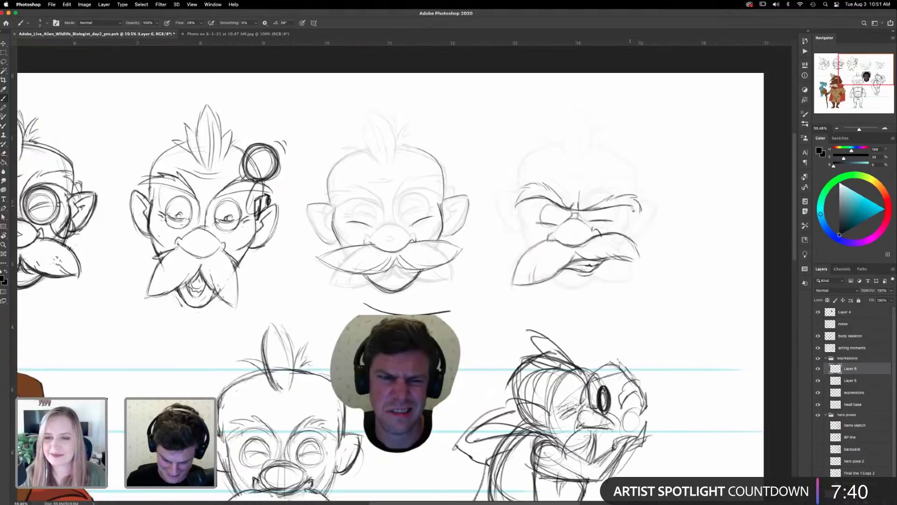
{"action": "mouse_move", "coordinate": [635, 204]}
{"action": "left_mouse_down"}
{"action": "mouse_move", "coordinate": [639, 215]}
{"action": "mouse_move", "coordinate": [614, 220]}
{"action": "mouse_move", "coordinate": [612, 213]}
{"action": "left_mouse_up"}
{"action": "left_click_drag", "start_coordinate": [543, 214], "coordinate": [568, 208]}
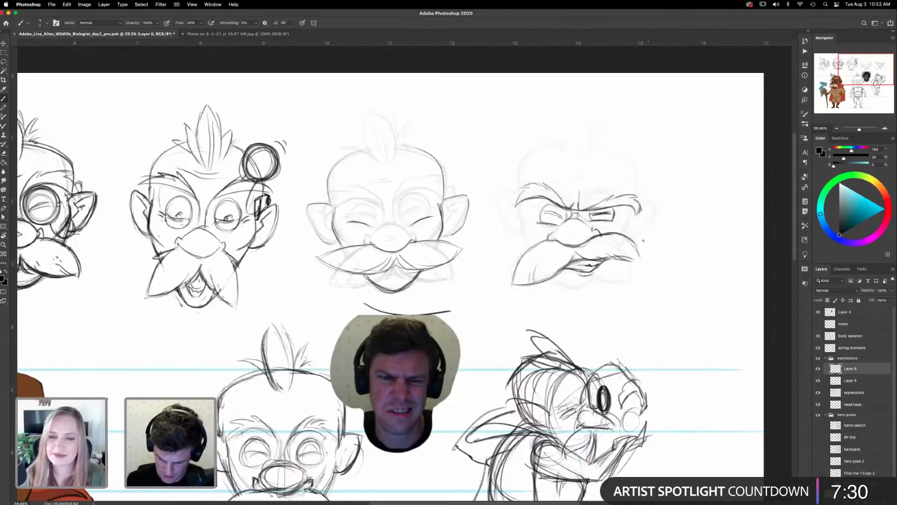
{"action": "key", "text": "e"}
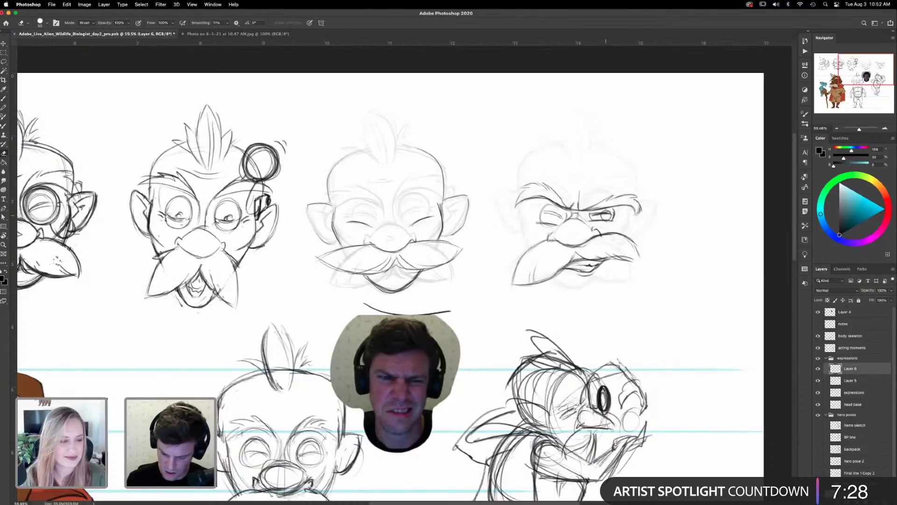
{"action": "key", "text": "b"}
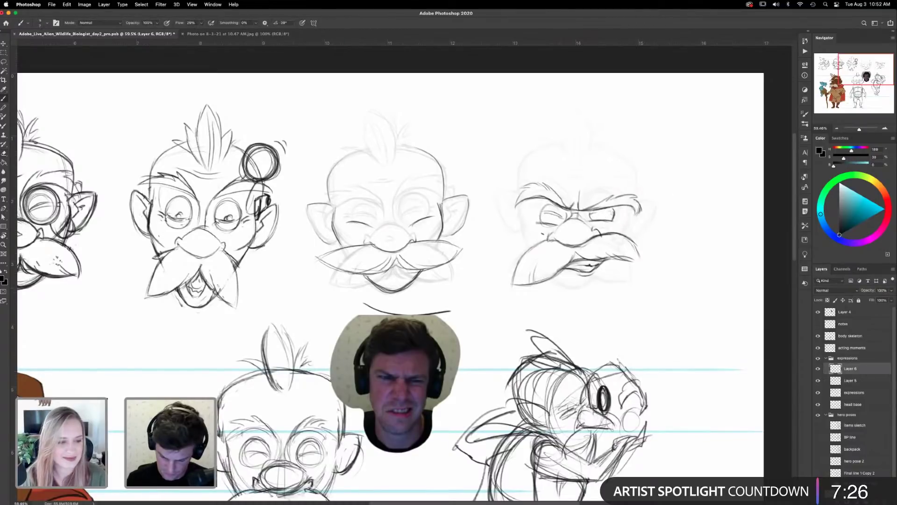
- Sketch both sides of the face, the pointed ears, and the jaw and chin below the moustache
{"action": "left_click_drag", "start_coordinate": [521, 209], "coordinate": [532, 246]}
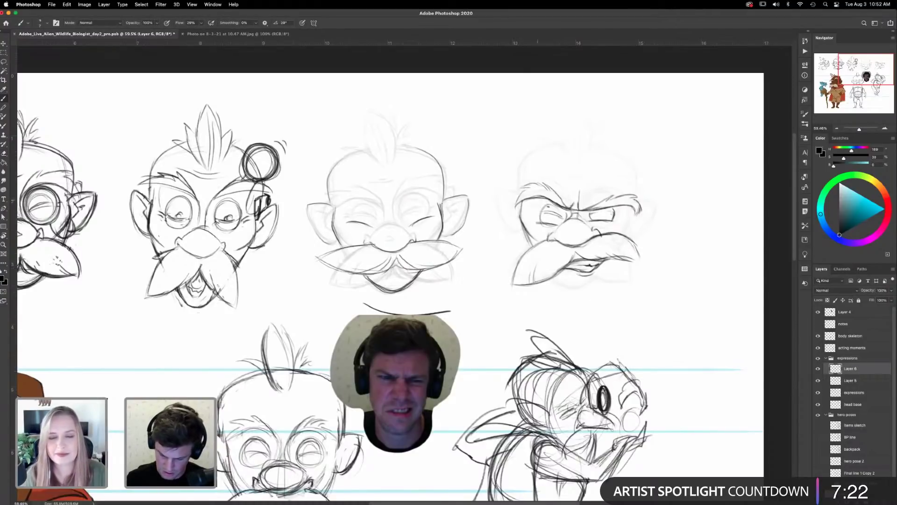
{"action": "mouse_move", "coordinate": [516, 192]}
{"action": "left_mouse_down"}
{"action": "mouse_move", "coordinate": [497, 193]}
{"action": "mouse_move", "coordinate": [510, 229]}
{"action": "mouse_move", "coordinate": [519, 229]}
{"action": "left_mouse_up"}
{"action": "mouse_move", "coordinate": [637, 206]}
{"action": "left_mouse_down"}
{"action": "mouse_move", "coordinate": [656, 212]}
{"action": "mouse_move", "coordinate": [629, 234]}
{"action": "mouse_move", "coordinate": [648, 204]}
{"action": "mouse_move", "coordinate": [640, 229]}
{"action": "mouse_move", "coordinate": [631, 220]}
{"action": "mouse_move", "coordinate": [619, 234]}
{"action": "left_mouse_up"}
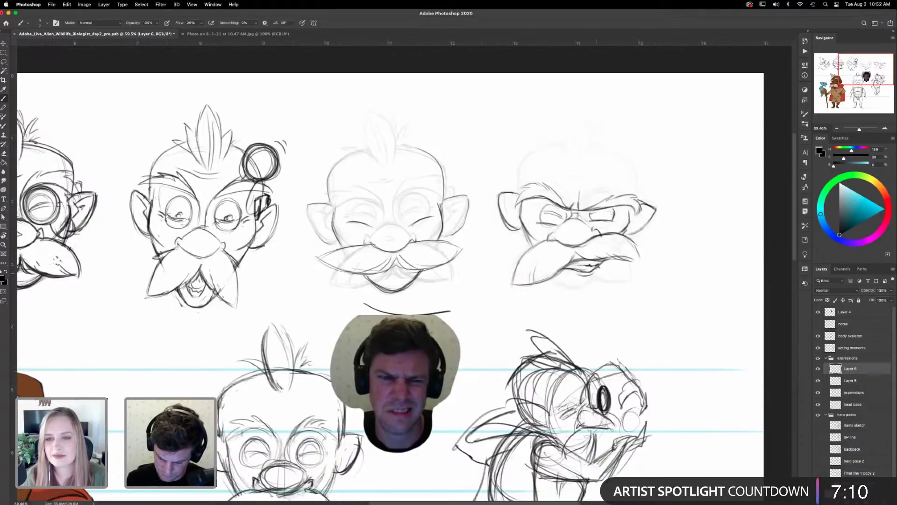
{"action": "mouse_move", "coordinate": [523, 230]}
{"action": "left_mouse_down"}
{"action": "mouse_move", "coordinate": [572, 290]}
{"action": "mouse_move", "coordinate": [599, 273]}
{"action": "mouse_move", "coordinate": [584, 290]}
{"action": "left_mouse_up"}
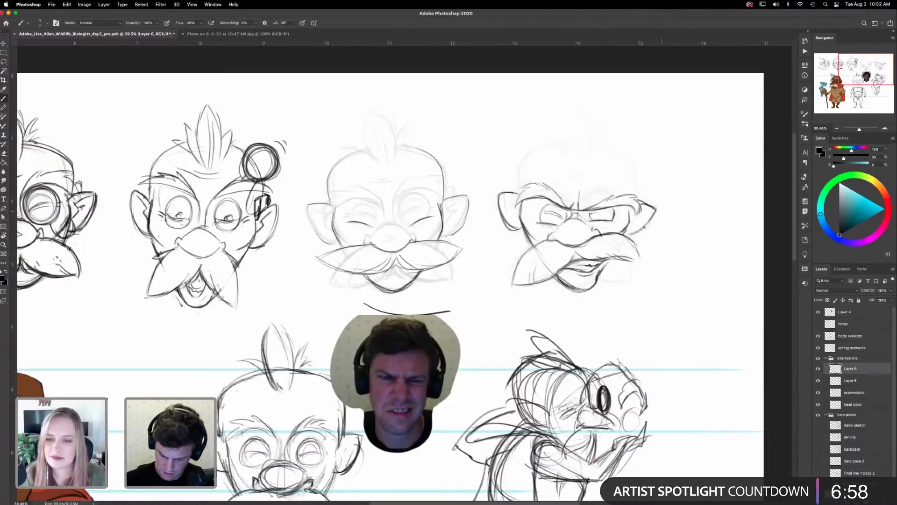
- Add wrinkles at the outer corners of the eyes and draw the pupils on the fourth head
{"action": "mouse_move", "coordinate": [613, 212]}
{"action": "left_mouse_down"}
{"action": "mouse_move", "coordinate": [593, 217]}
{"action": "mouse_move", "coordinate": [602, 227]}
{"action": "mouse_move", "coordinate": [616, 218]}
{"action": "left_mouse_up"}
{"action": "left_click_drag", "start_coordinate": [541, 208], "coordinate": [530, 213]}
{"action": "left_click_drag", "start_coordinate": [537, 209], "coordinate": [531, 214]}
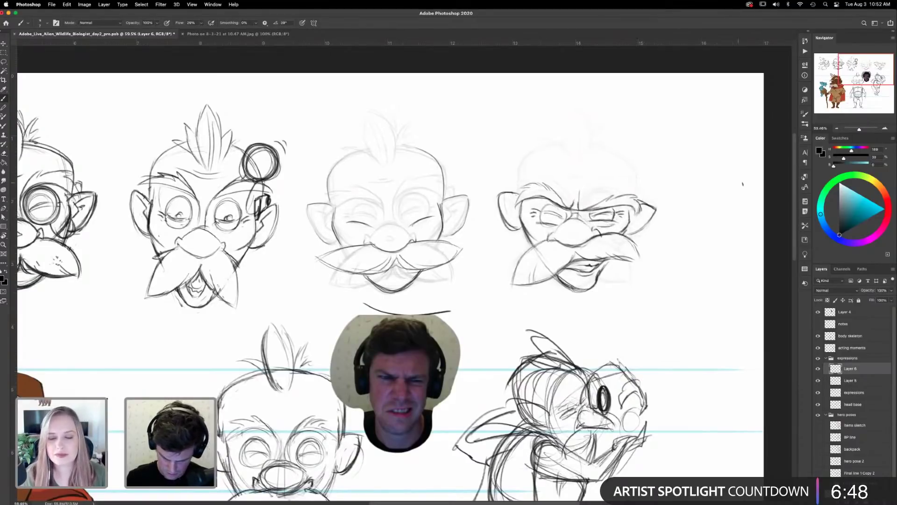
{"action": "left_click_drag", "start_coordinate": [603, 212], "coordinate": [605, 214]}
{"action": "left_click_drag", "start_coordinate": [549, 215], "coordinate": [560, 218]}
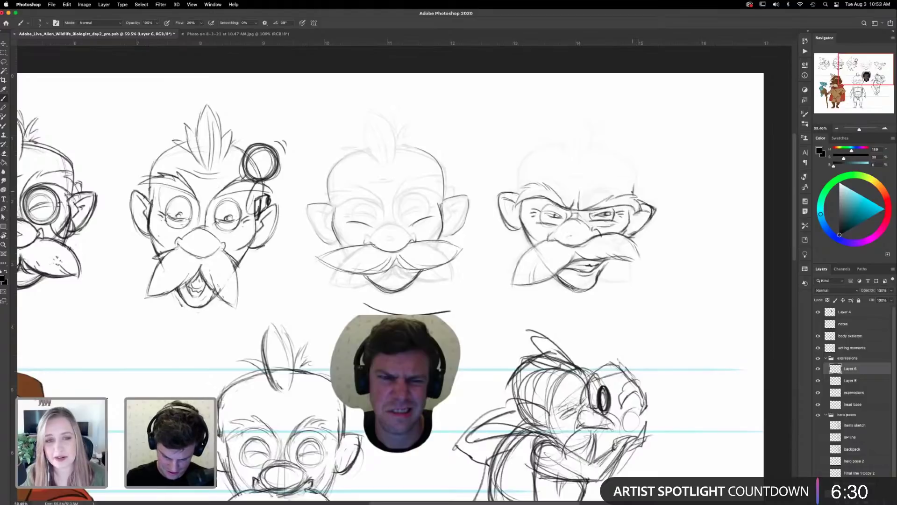
- Outline the rounded top of the fourth head, from the temples up to the base of the hair
{"action": "left_click_drag", "start_coordinate": [634, 173], "coordinate": [632, 194]}
{"action": "mouse_move", "coordinate": [519, 157]}
{"action": "left_mouse_down"}
{"action": "mouse_move", "coordinate": [517, 193]}
{"action": "mouse_move", "coordinate": [536, 149]}
{"action": "mouse_move", "coordinate": [562, 144]}
{"action": "left_mouse_up"}
{"action": "left_click_drag", "start_coordinate": [634, 177], "coordinate": [596, 145]}
{"action": "left_click", "coordinate": [592, 192]}
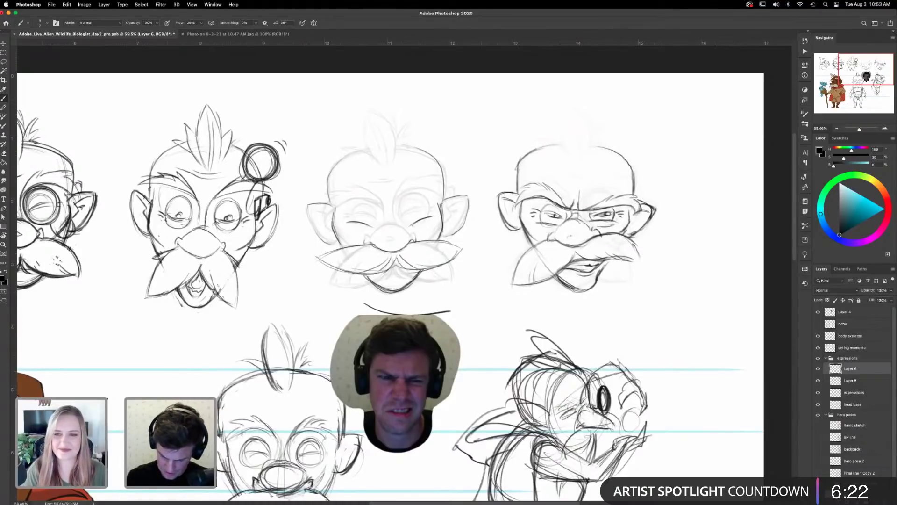
- Sketch the leaning hair tuft with small side spikes, and add wrinkles across the forehead and between the brows
{"action": "left_click", "coordinate": [572, 135]}
{"action": "left_click_drag", "start_coordinate": [586, 159], "coordinate": [582, 110]}
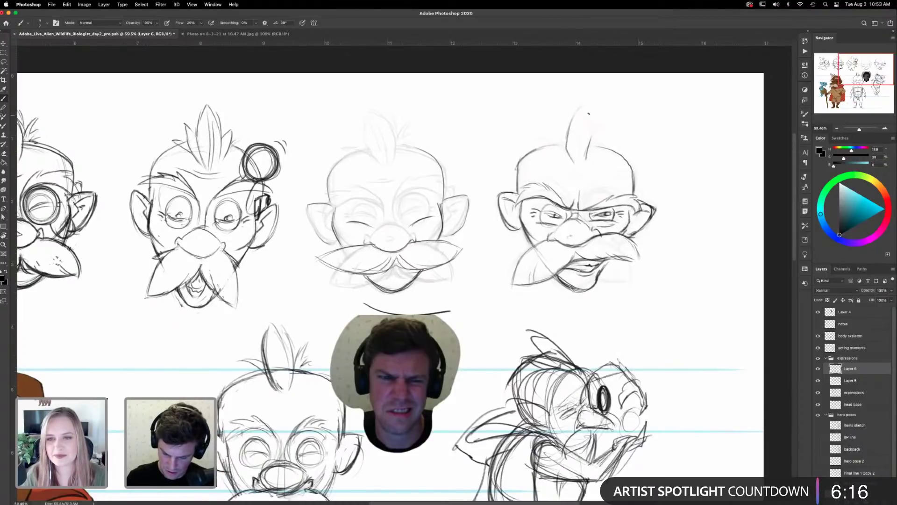
{"action": "mouse_move", "coordinate": [565, 150]}
{"action": "left_mouse_down"}
{"action": "mouse_move", "coordinate": [575, 118]}
{"action": "mouse_move", "coordinate": [599, 104]}
{"action": "mouse_move", "coordinate": [587, 157]}
{"action": "left_mouse_up"}
{"action": "mouse_move", "coordinate": [567, 276]}
{"action": "left_mouse_down"}
{"action": "mouse_move", "coordinate": [565, 228]}
{"action": "mouse_move", "coordinate": [597, 115]}
{"action": "left_mouse_up"}
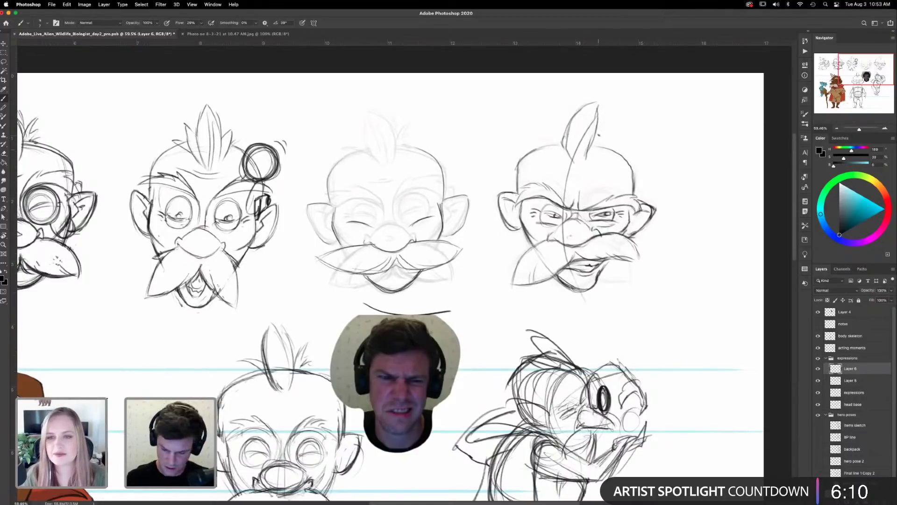
{"action": "key", "text": "super+z"}
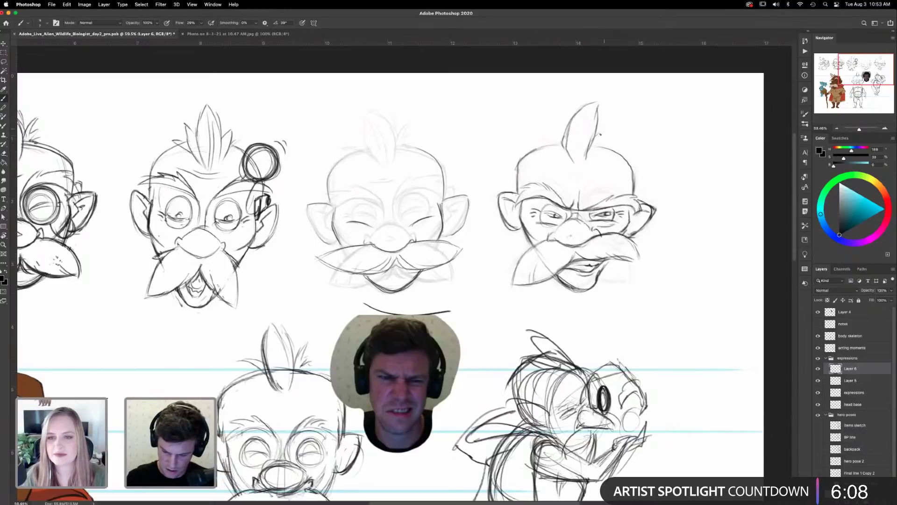
{"action": "left_click_drag", "start_coordinate": [598, 130], "coordinate": [608, 147]}
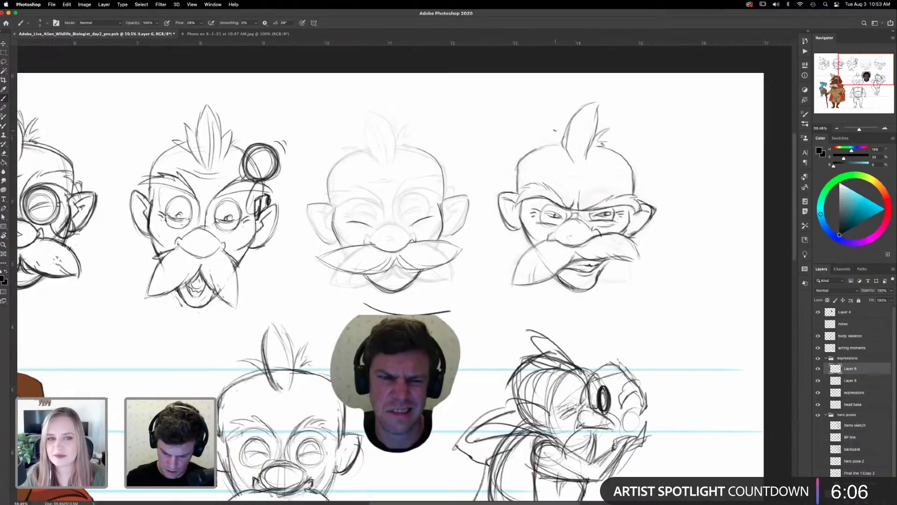
{"action": "left_click_drag", "start_coordinate": [554, 121], "coordinate": [548, 143]}
{"action": "left_click_drag", "start_coordinate": [599, 111], "coordinate": [591, 151]}
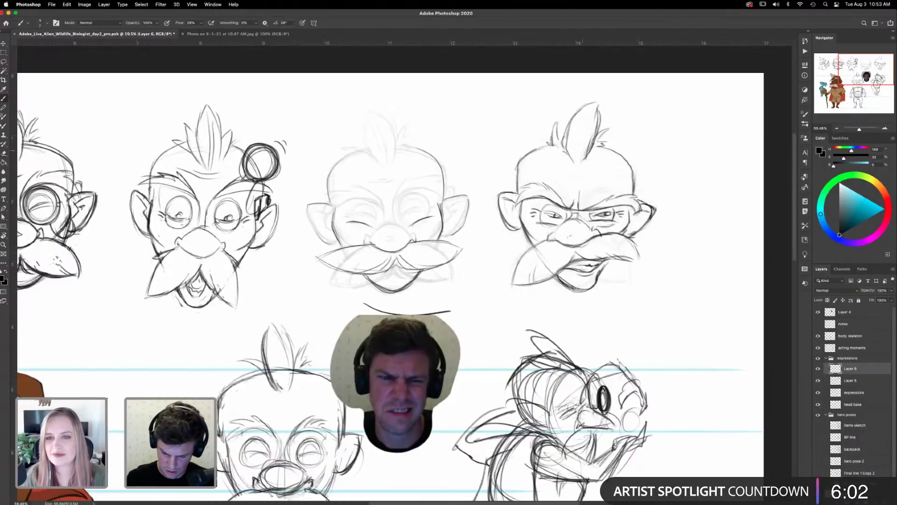
{"action": "mouse_move", "coordinate": [596, 103]}
{"action": "left_mouse_down"}
{"action": "mouse_move", "coordinate": [568, 134]}
{"action": "mouse_move", "coordinate": [575, 150]}
{"action": "left_mouse_up"}
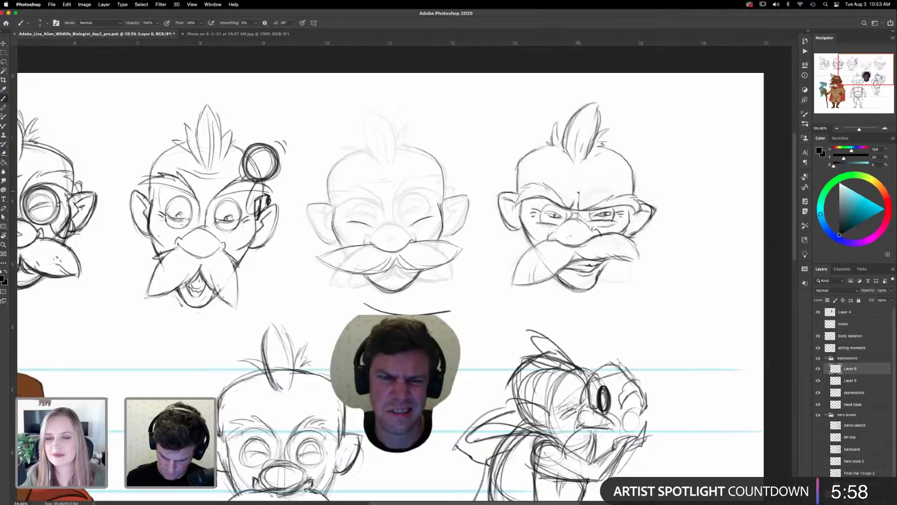
{"action": "mouse_move", "coordinate": [565, 189]}
{"action": "left_mouse_down"}
{"action": "mouse_move", "coordinate": [534, 171]}
{"action": "mouse_move", "coordinate": [617, 175]}
{"action": "mouse_move", "coordinate": [606, 173]}
{"action": "mouse_move", "coordinate": [576, 219]}
{"action": "mouse_move", "coordinate": [558, 226]}
{"action": "mouse_move", "coordinate": [582, 220]}
{"action": "left_mouse_up"}
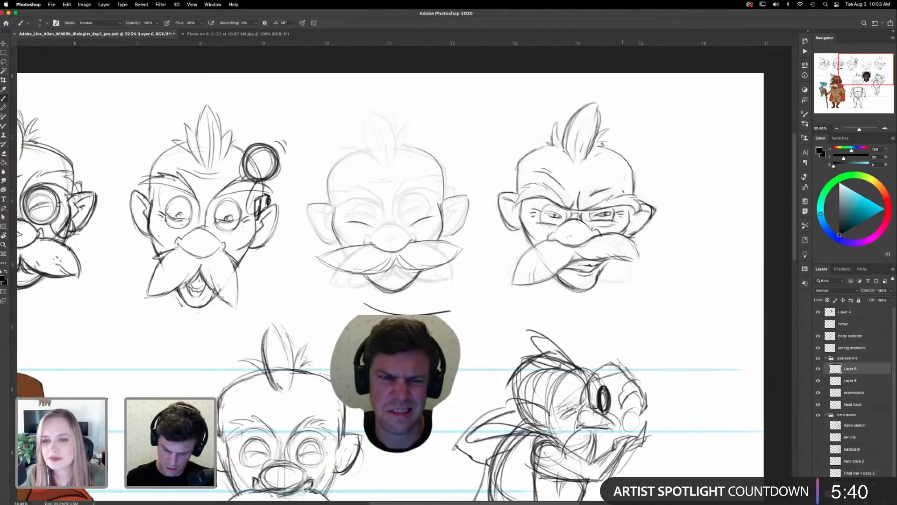
- Draw a squashed monocle over the fourth head's right eye on a new layer, and make Layer 6 active again
{"action": "left_click_drag", "start_coordinate": [645, 172], "coordinate": [648, 143]}
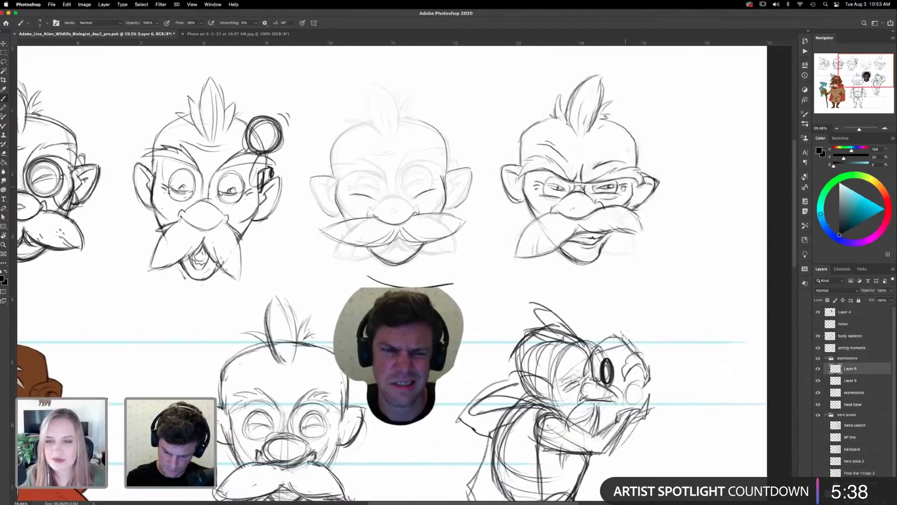
{"action": "left_click_drag", "start_coordinate": [648, 294], "coordinate": [703, 312]}
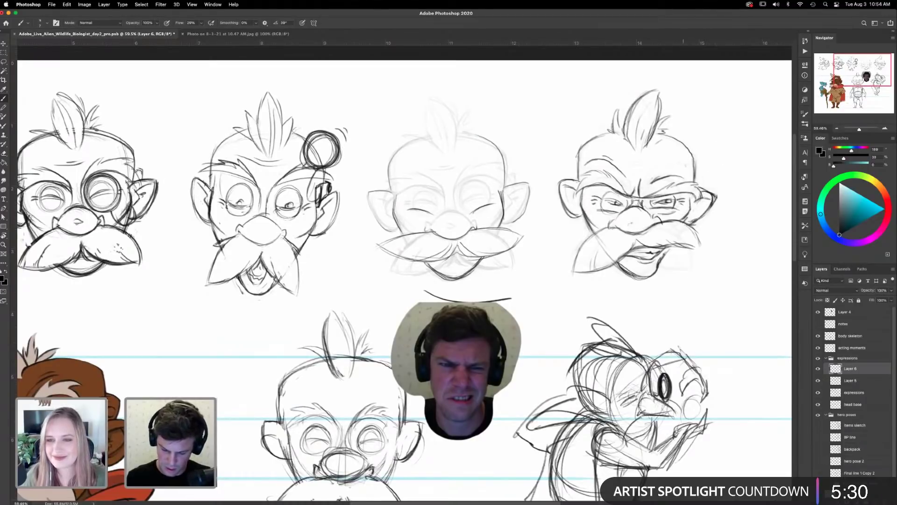
{"action": "key", "text": "super+shift+alt+n"}
{"action": "mouse_move", "coordinate": [678, 192]}
{"action": "left_mouse_down"}
{"action": "mouse_move", "coordinate": [678, 210]}
{"action": "mouse_move", "coordinate": [648, 208]}
{"action": "mouse_move", "coordinate": [684, 215]}
{"action": "mouse_move", "coordinate": [690, 196]}
{"action": "left_mouse_up"}
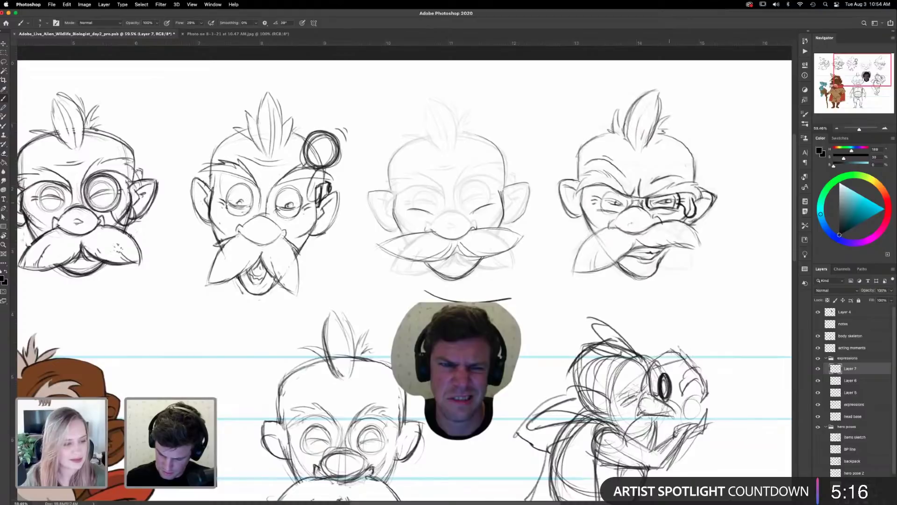
{"action": "mouse_move", "coordinate": [698, 283]}
{"action": "left_mouse_down"}
{"action": "mouse_move", "coordinate": [700, 271]}
{"action": "mouse_move", "coordinate": [697, 282]}
{"action": "left_mouse_up"}
{"action": "left_click", "coordinate": [851, 380]}
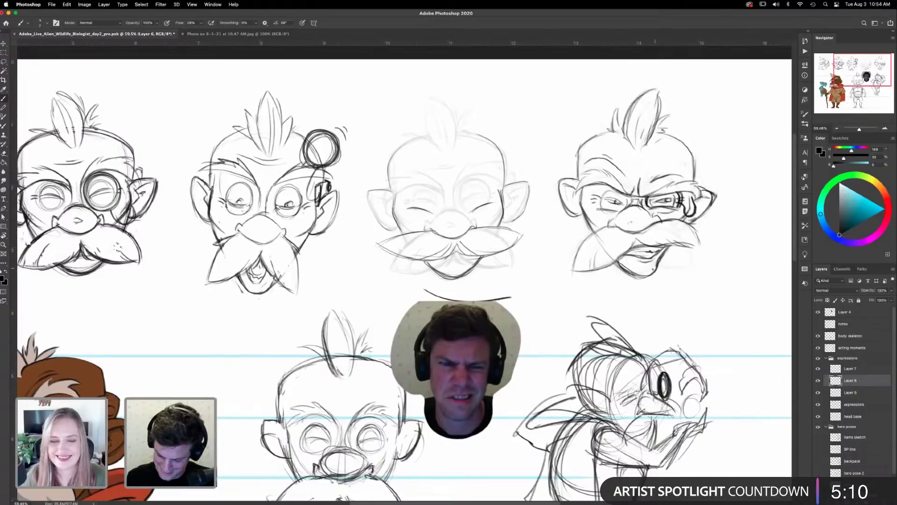
- Undo the latest mouth strokes on the scowling head and redraw the mouth lines beneath the moustache
{"action": "mouse_move", "coordinate": [654, 261]}
{"action": "left_mouse_down"}
{"action": "mouse_move", "coordinate": [637, 264]}
{"action": "mouse_move", "coordinate": [649, 263]}
{"action": "left_mouse_up"}
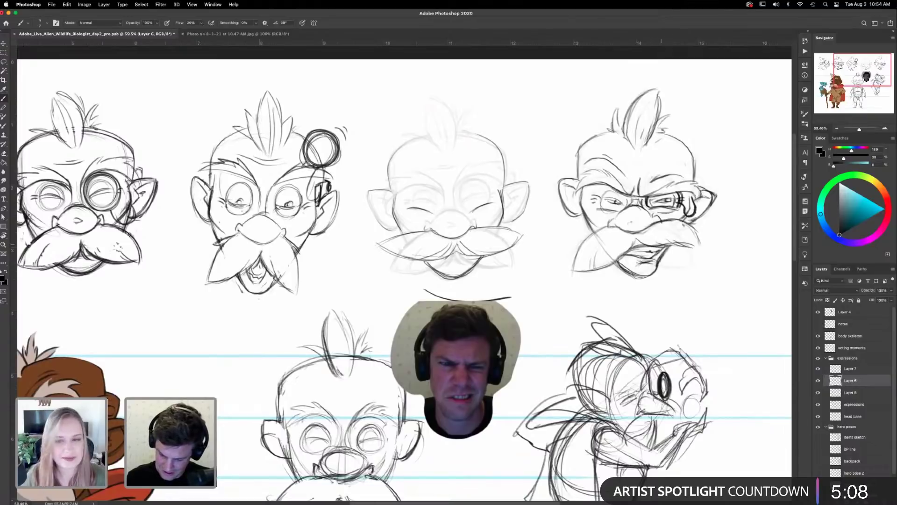
{"action": "key", "text": "super+z"}
{"action": "key", "text": "super+z"}
{"action": "key", "text": "super+z"}
{"action": "key", "text": "super+z"}
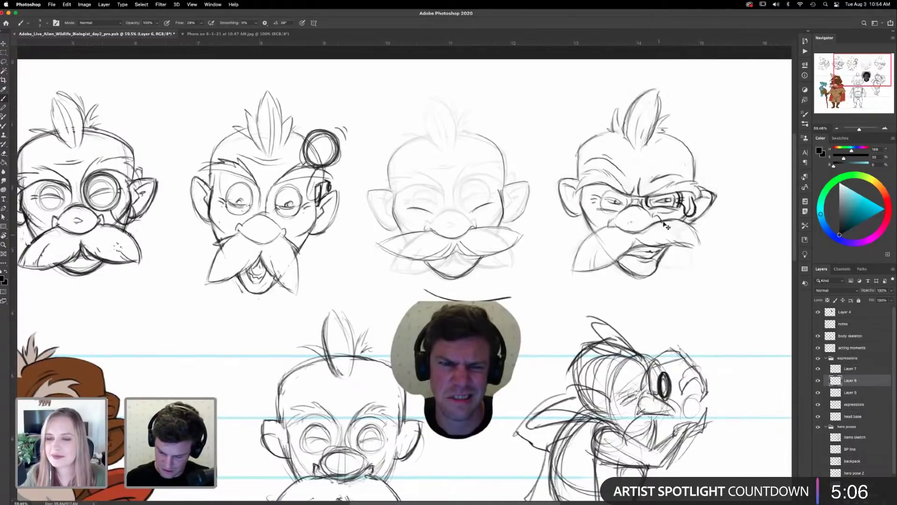
{"action": "mouse_move", "coordinate": [640, 246]}
{"action": "left_mouse_down"}
{"action": "mouse_move", "coordinate": [611, 265]}
{"action": "mouse_move", "coordinate": [653, 250]}
{"action": "left_mouse_up"}
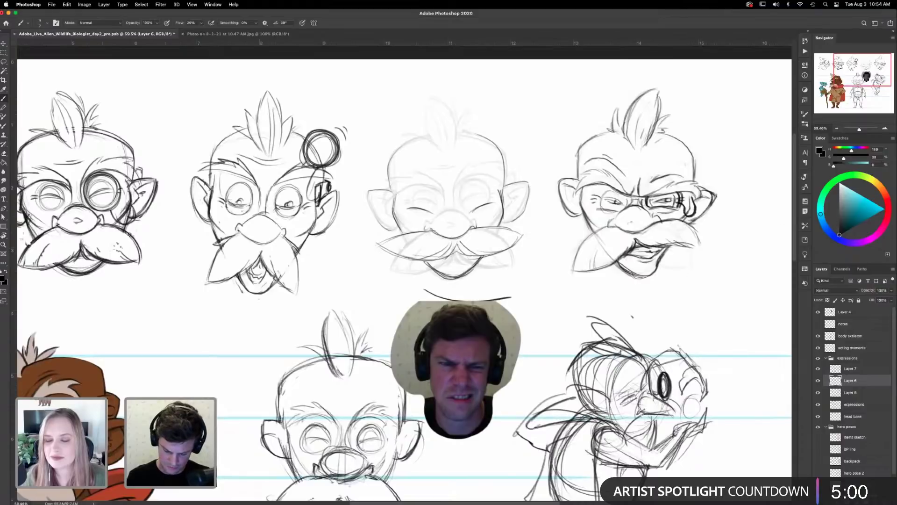
{"action": "mouse_move", "coordinate": [672, 265]}
{"action": "left_mouse_down"}
{"action": "mouse_move", "coordinate": [674, 243]}
{"action": "mouse_move", "coordinate": [672, 255]}
{"action": "left_mouse_up"}
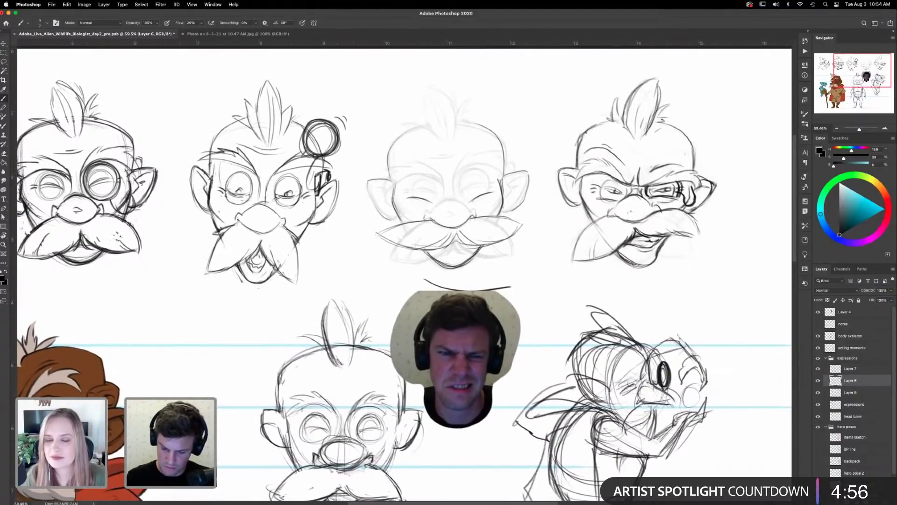
{"action": "left_click_drag", "start_coordinate": [645, 285], "coordinate": [649, 260]}
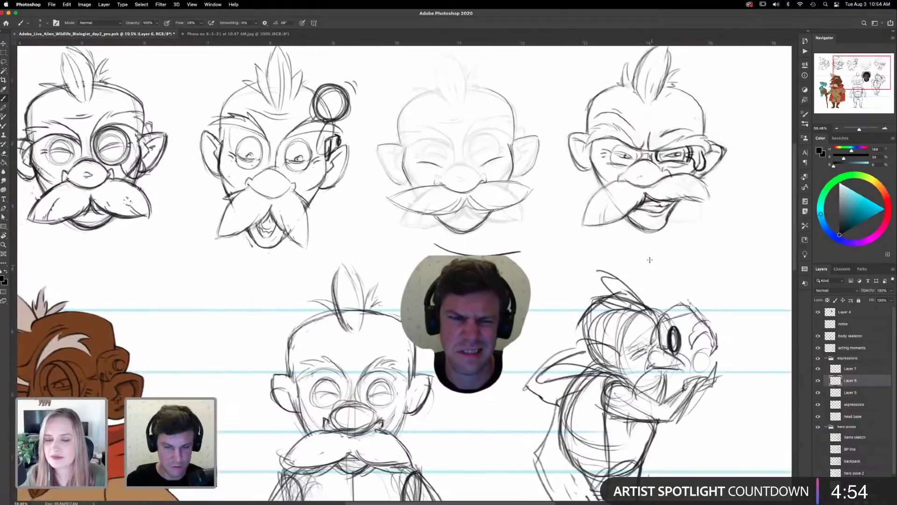
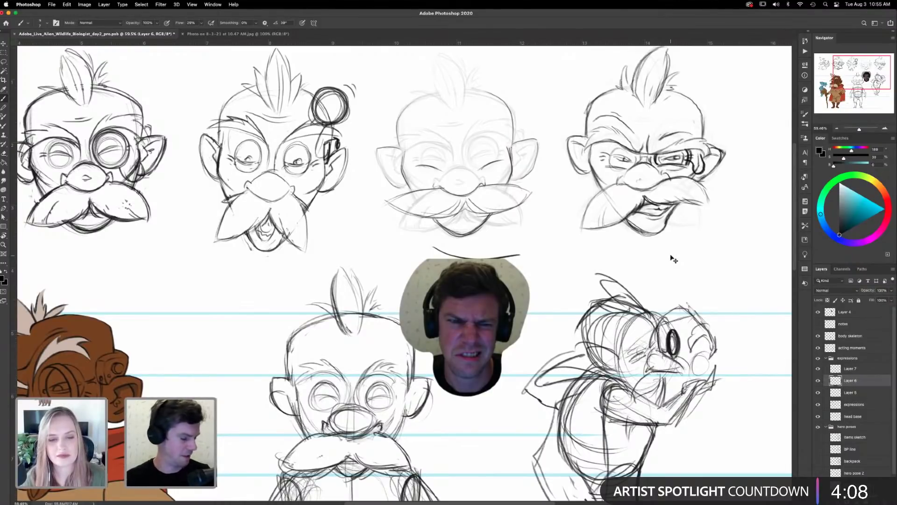
{"action": "scroll", "coordinate": [673, 259], "scroll_direction": "down", "scroll_amount": 5}
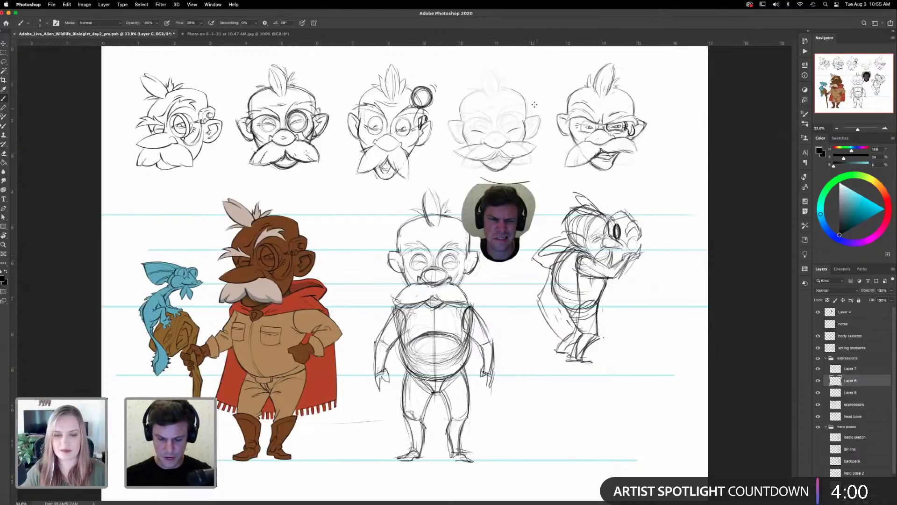
- Hide the reference photo on Layer 4, check what Layer 6 contains, and erase the stray curved stroke below the faint head
{"action": "left_click", "coordinate": [818, 380]}
{"action": "left_click", "coordinate": [818, 380]}
{"action": "key", "text": "e"}
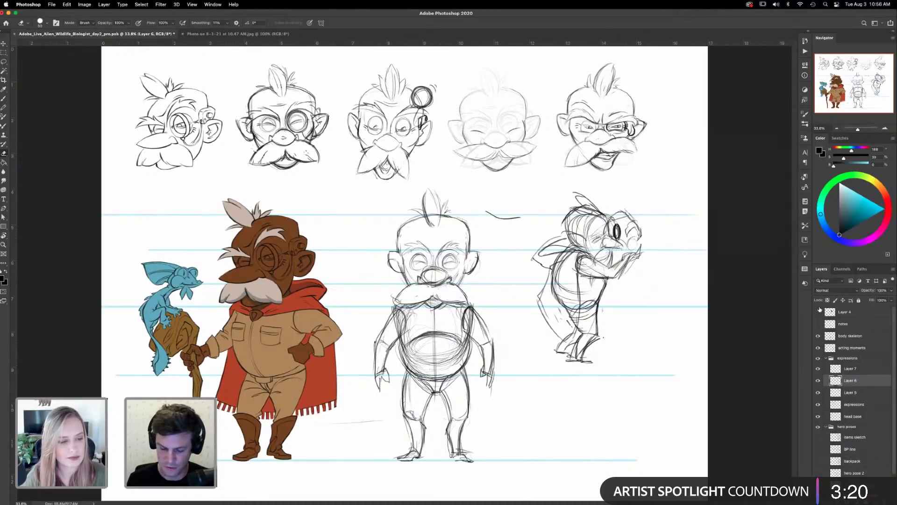
{"action": "left_click", "coordinate": [818, 380]}
{"action": "left_click", "coordinate": [818, 381]}
{"action": "left_click", "coordinate": [817, 383]}
{"action": "left_click", "coordinate": [817, 383]}
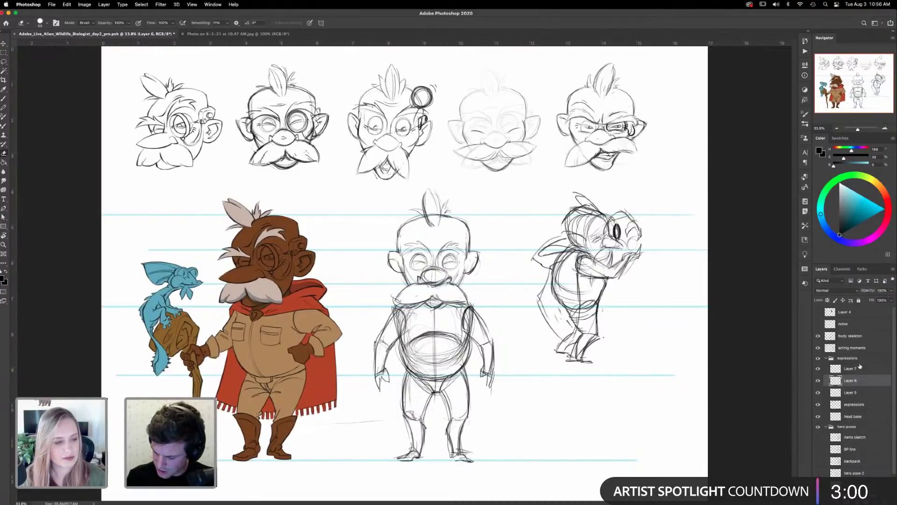
- On the acting moments layer, draw three horizontal guide lines between the first two heads, at the skull top, moustache and chin
{"action": "left_click", "coordinate": [855, 348]}
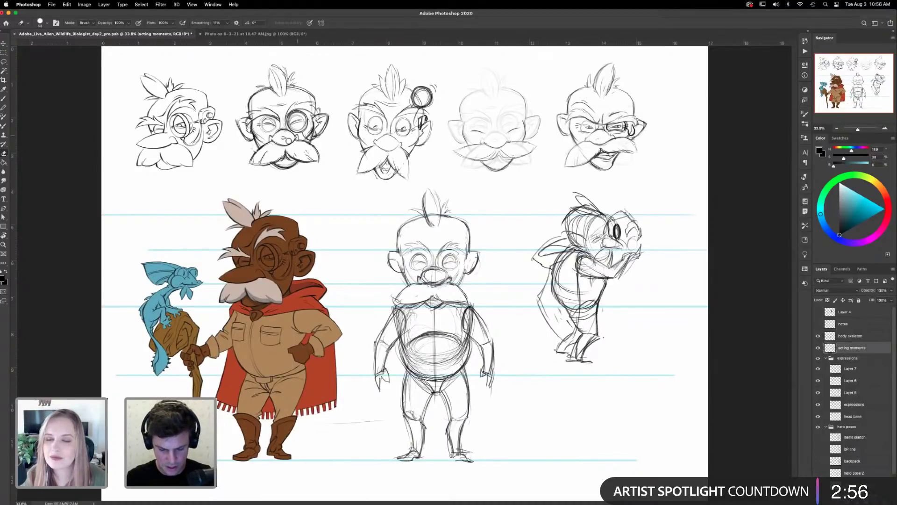
{"action": "key", "text": "z"}
{"action": "mouse_move", "coordinate": [286, 112]}
{"action": "left_mouse_down"}
{"action": "mouse_move", "coordinate": [440, 235]}
{"action": "mouse_move", "coordinate": [477, 233]}
{"action": "left_mouse_up"}
{"action": "left_click", "coordinate": [466, 229]}
{"action": "left_click", "coordinate": [471, 227]}
{"action": "left_click", "coordinate": [476, 225]}
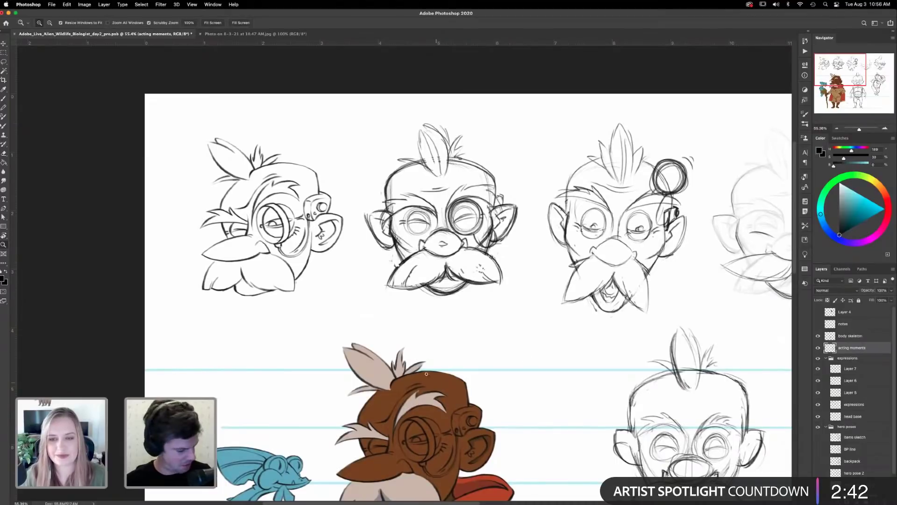
{"action": "key", "text": "b"}
{"action": "left_click_drag", "start_coordinate": [450, 295], "coordinate": [216, 294]}
{"action": "left_click_drag", "start_coordinate": [450, 156], "coordinate": [221, 156]}
{"action": "left_click_drag", "start_coordinate": [451, 256], "coordinate": [253, 256]}
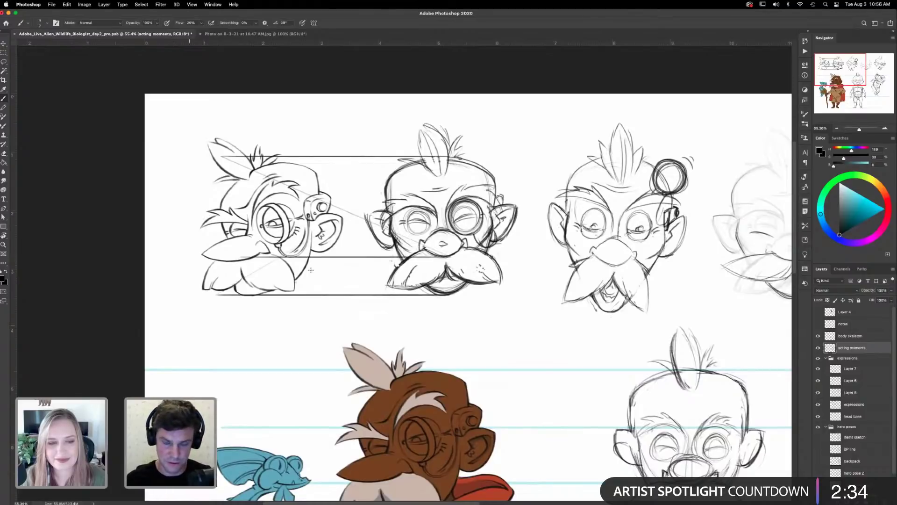
- Undo the three guide lines between the first two heads
{"action": "key", "text": "super+z"}
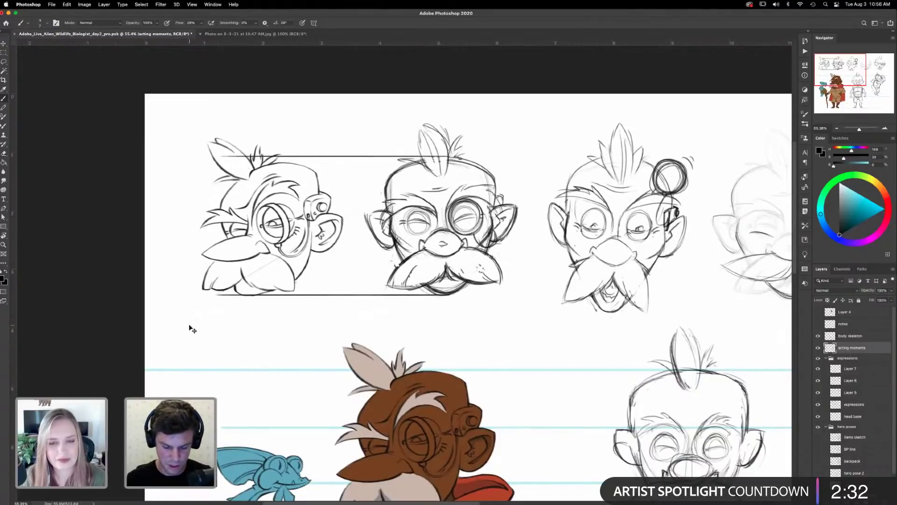
{"action": "key", "text": "super+z"}
{"action": "key", "text": "super+z"}
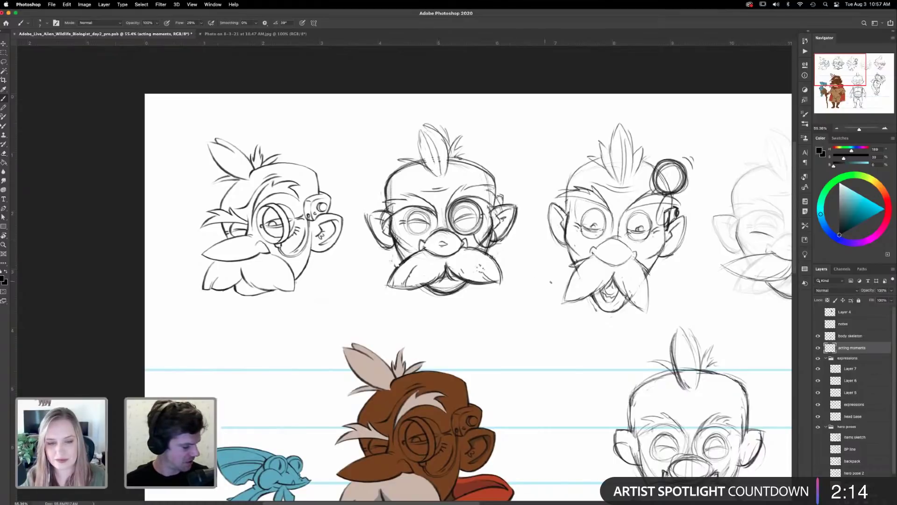
{"action": "left_click_drag", "start_coordinate": [637, 278], "coordinate": [572, 288]}
{"action": "left_click_drag", "start_coordinate": [613, 314], "coordinate": [584, 306]}
{"action": "left_click_drag", "start_coordinate": [645, 308], "coordinate": [623, 316]}
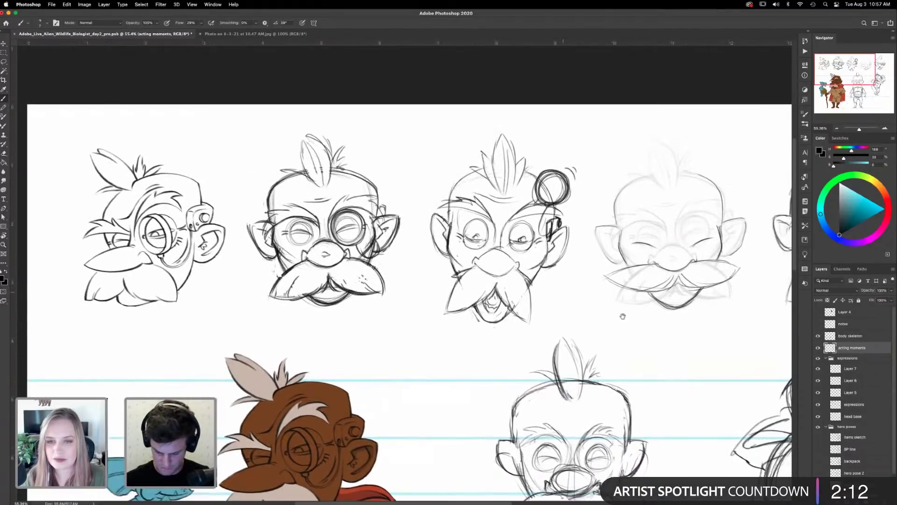
{"action": "scroll", "coordinate": [623, 316], "scroll_direction": "right", "scroll_amount": 10}
{"action": "scroll", "coordinate": [622, 316], "scroll_direction": "down", "scroll_amount": 4}
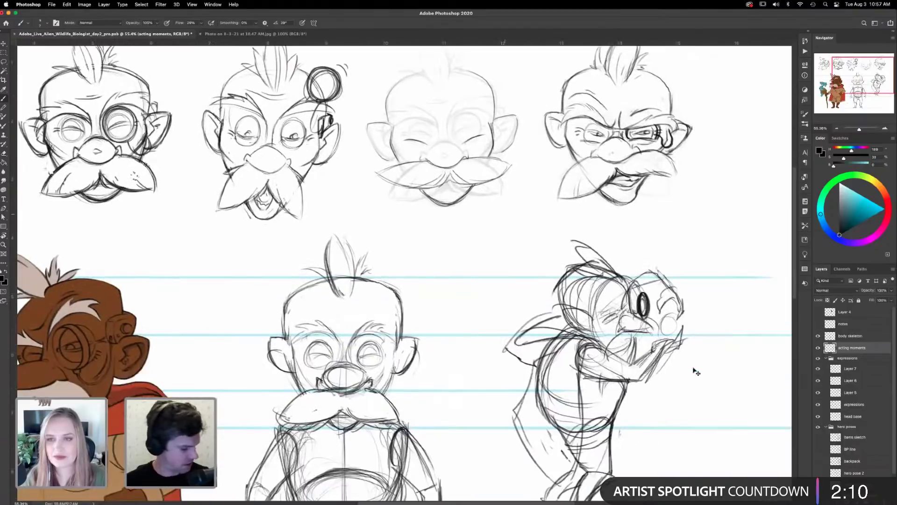
{"action": "scroll", "coordinate": [696, 372], "scroll_direction": "down", "scroll_amount": 5}
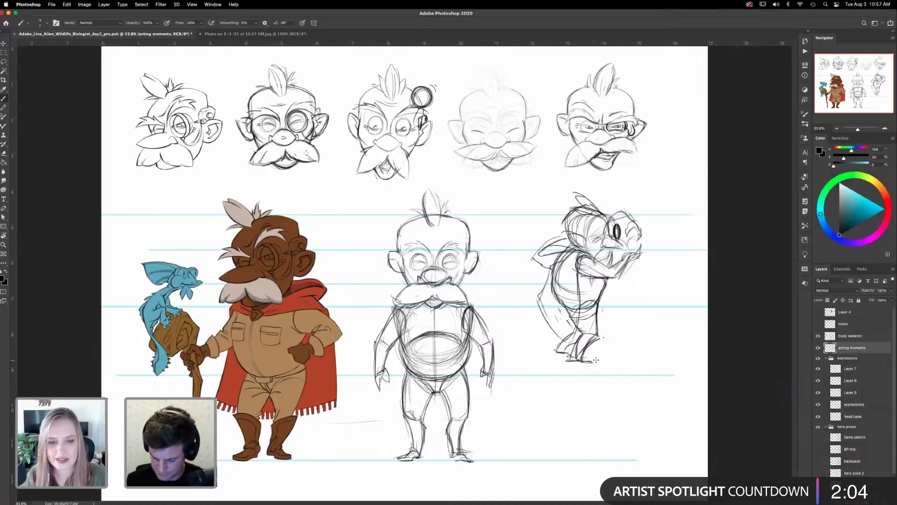
- Check what the body skeleton and acting moments layers contain, and save the document with acting moments active
{"action": "left_click", "coordinate": [851, 336]}
{"action": "left_click", "coordinate": [817, 335]}
{"action": "left_click", "coordinate": [817, 335]}
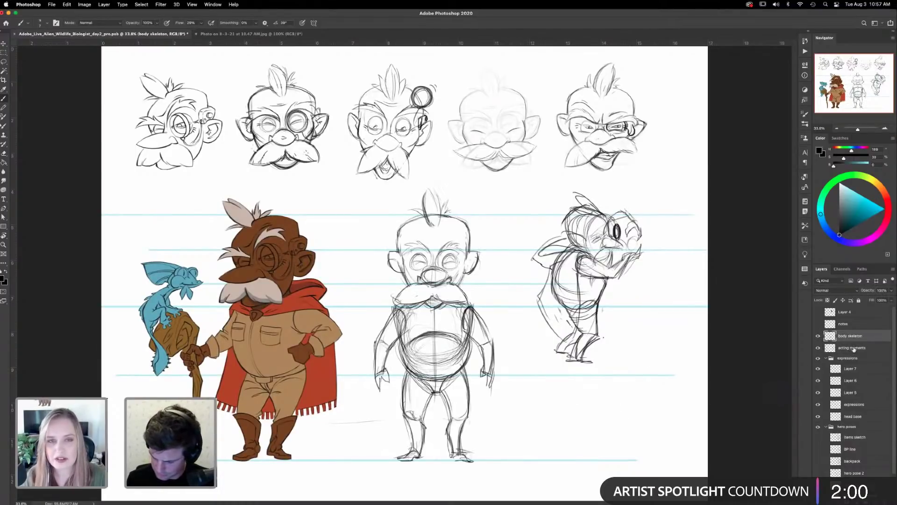
{"action": "left_click", "coordinate": [851, 348]}
{"action": "left_click", "coordinate": [818, 348]}
{"action": "left_click", "coordinate": [818, 347]}
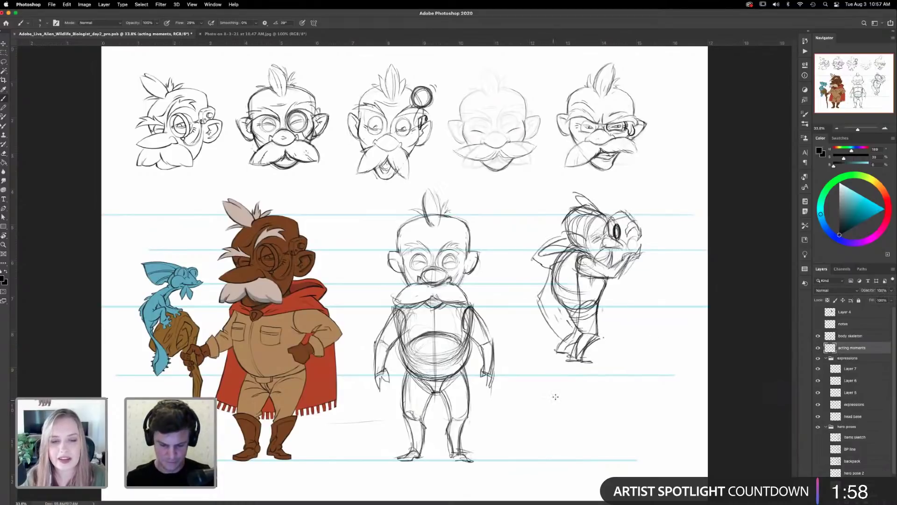
{"action": "left_click", "coordinate": [52, 6]}
{"action": "left_click", "coordinate": [54, 77]}
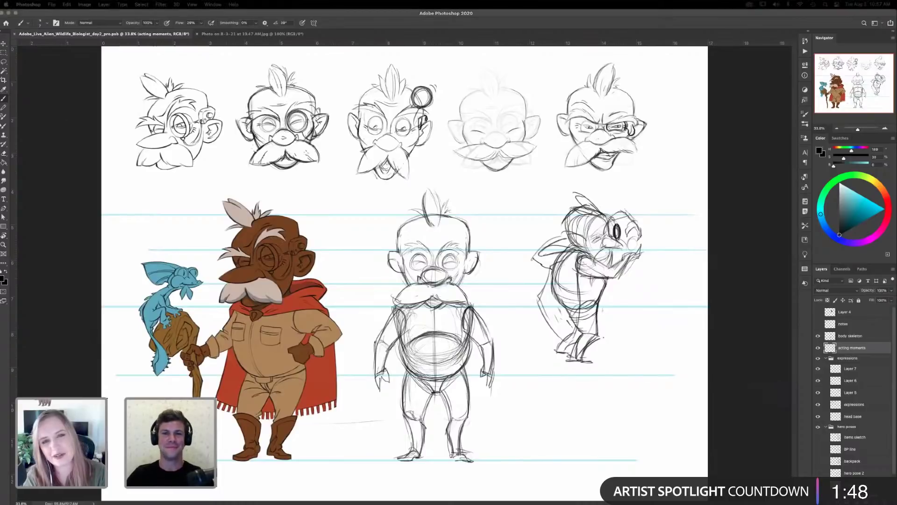
- Switch to the featured illustrator's Behance profile in Firefox, enlarge the window, and look through the artworks in the Work gallery
{"action": "left_click_drag", "start_coordinate": [2, 194], "coordinate": [391, 125]}
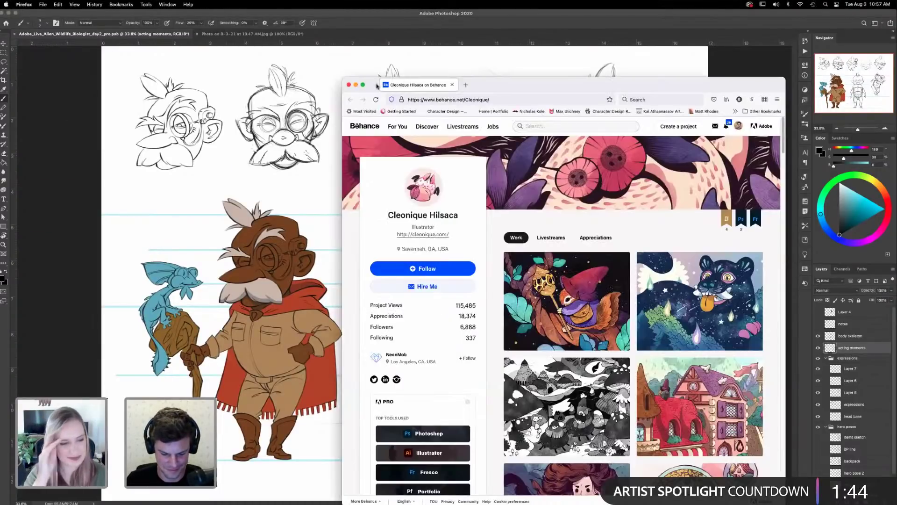
{"action": "left_click", "coordinate": [362, 85]}
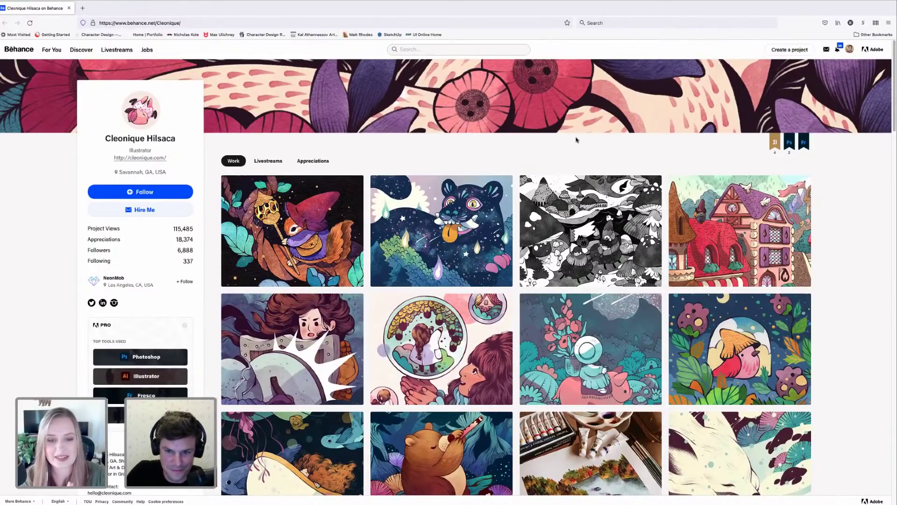
{"action": "scroll", "coordinate": [566, 143], "scroll_direction": "down", "scroll_amount": 1}
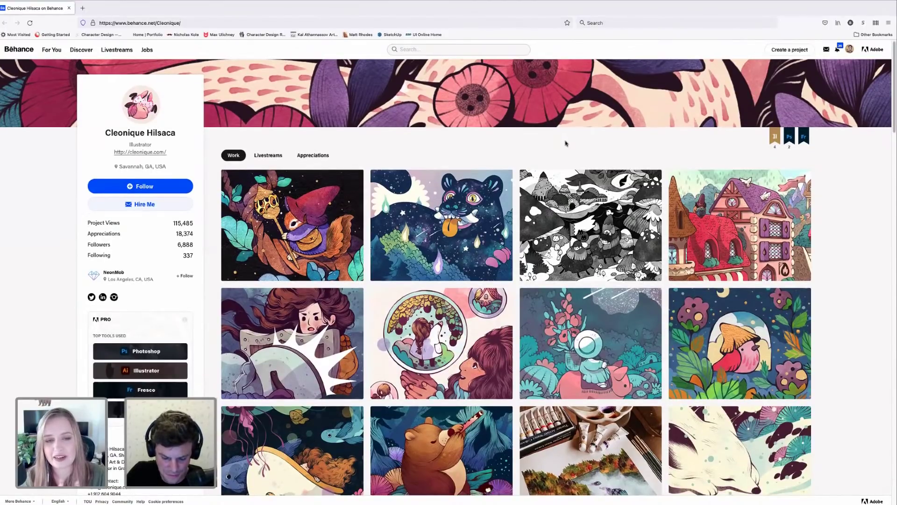
{"action": "scroll", "coordinate": [566, 143], "scroll_direction": "down", "scroll_amount": 3}
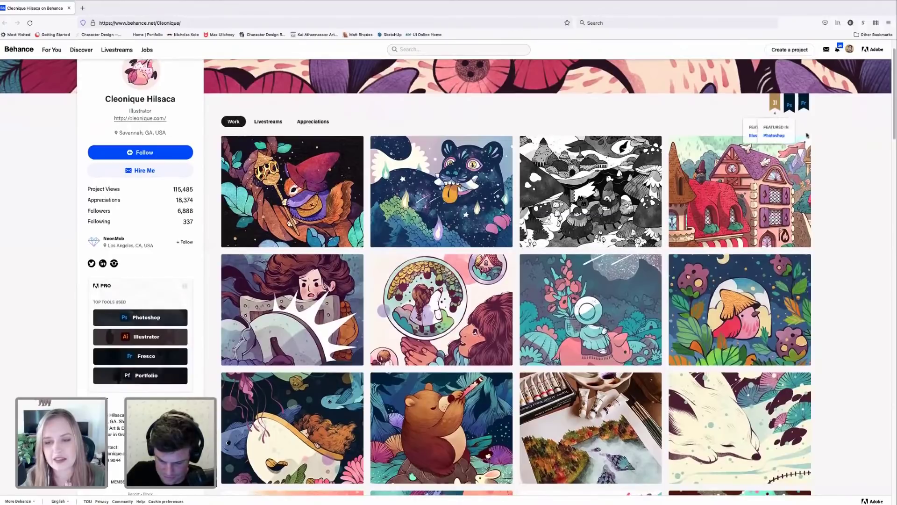
{"action": "scroll", "coordinate": [821, 140], "scroll_direction": "down", "scroll_amount": 3}
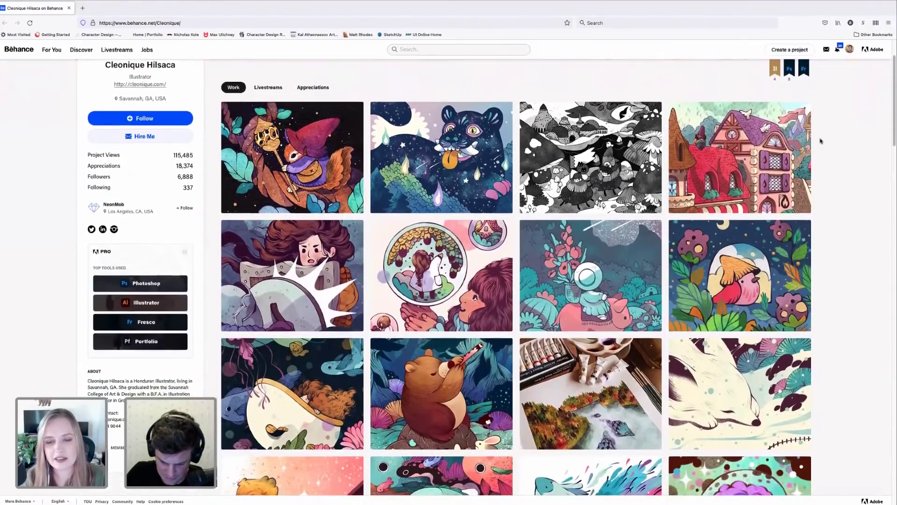
{"action": "scroll", "coordinate": [820, 141], "scroll_direction": "down", "scroll_amount": 1}
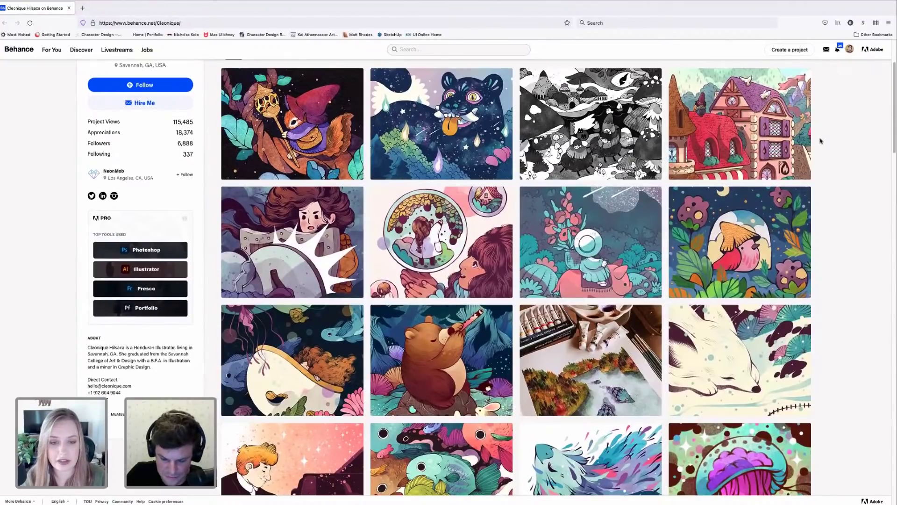
{"action": "scroll", "coordinate": [821, 141], "scroll_direction": "down", "scroll_amount": 1}
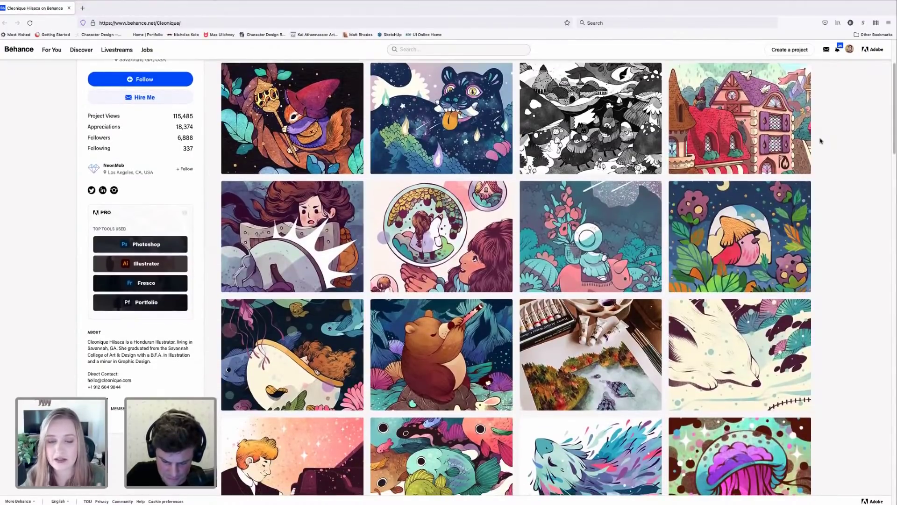
{"action": "scroll", "coordinate": [820, 141], "scroll_direction": "down", "scroll_amount": 2}
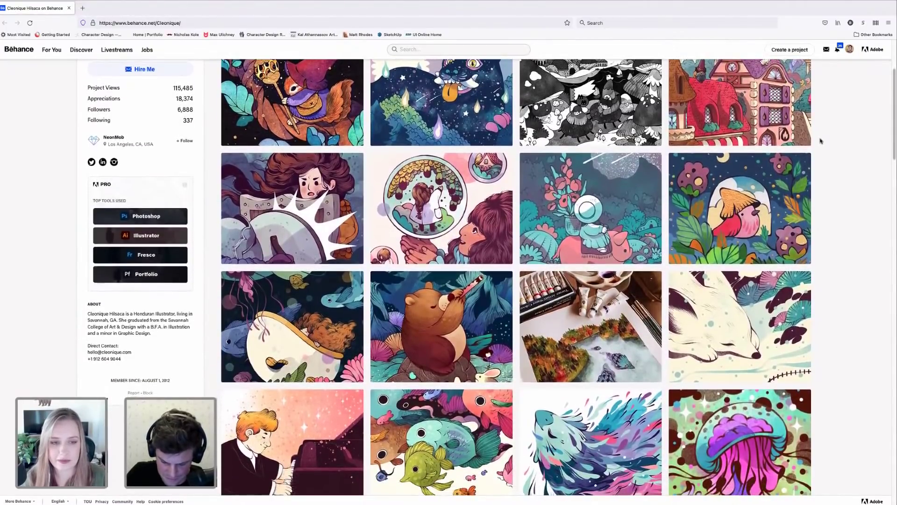
{"action": "scroll", "coordinate": [820, 140], "scroll_direction": "down", "scroll_amount": 3}
{"action": "scroll", "coordinate": [820, 140], "scroll_direction": "down", "scroll_amount": 1}
{"action": "scroll", "coordinate": [820, 140], "scroll_direction": "down", "scroll_amount": 3}
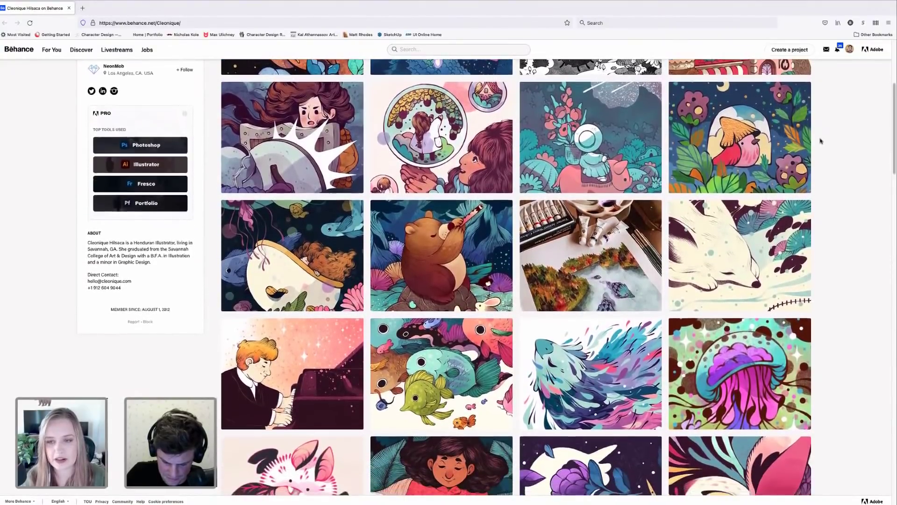
{"action": "scroll", "coordinate": [820, 140], "scroll_direction": "down", "scroll_amount": 1}
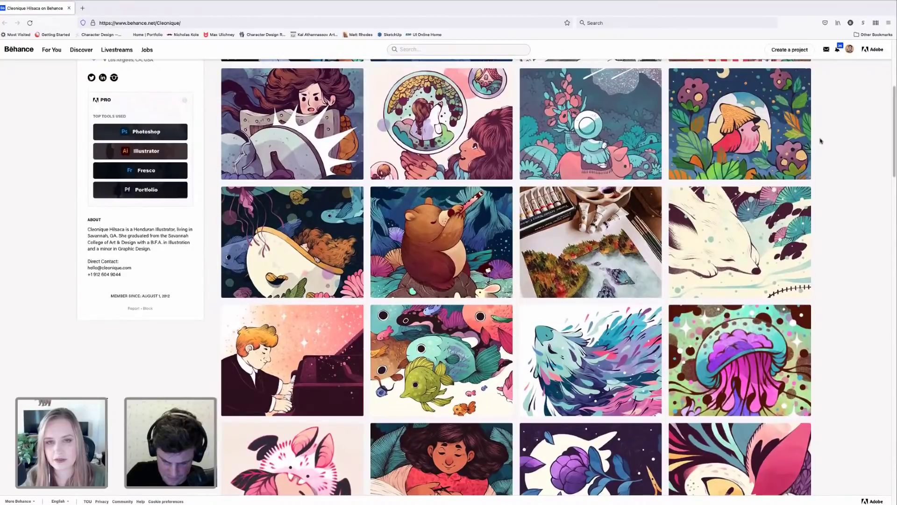
{"action": "scroll", "coordinate": [821, 141], "scroll_direction": "down", "scroll_amount": 3}
{"action": "scroll", "coordinate": [820, 140], "scroll_direction": "down", "scroll_amount": 1}
{"action": "scroll", "coordinate": [821, 140], "scroll_direction": "down", "scroll_amount": 1}
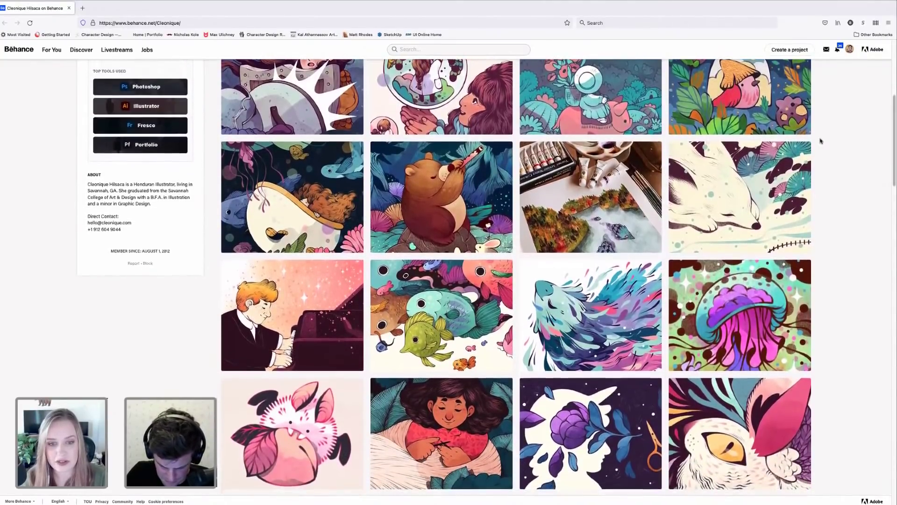
{"action": "scroll", "coordinate": [820, 140], "scroll_direction": "up", "scroll_amount": 6}
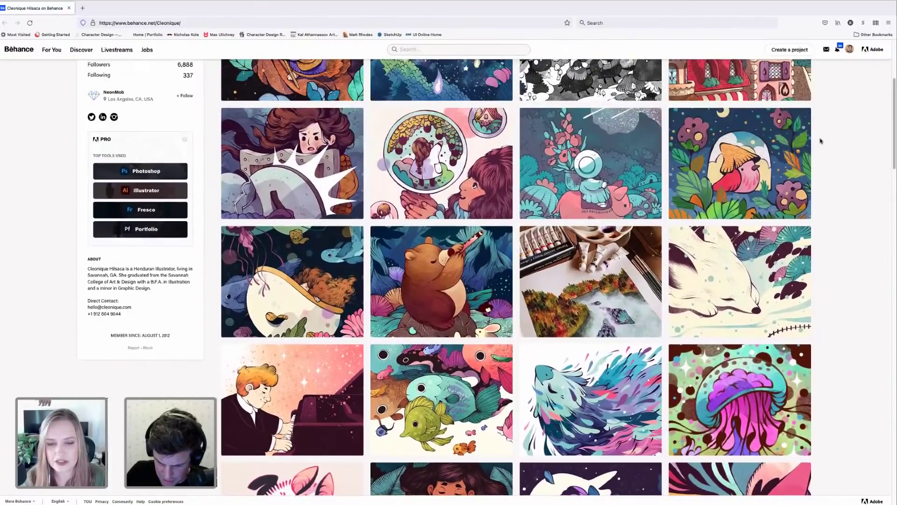
{"action": "scroll", "coordinate": [820, 140], "scroll_direction": "up", "scroll_amount": 1}
{"action": "scroll", "coordinate": [820, 140], "scroll_direction": "up", "scroll_amount": 6}
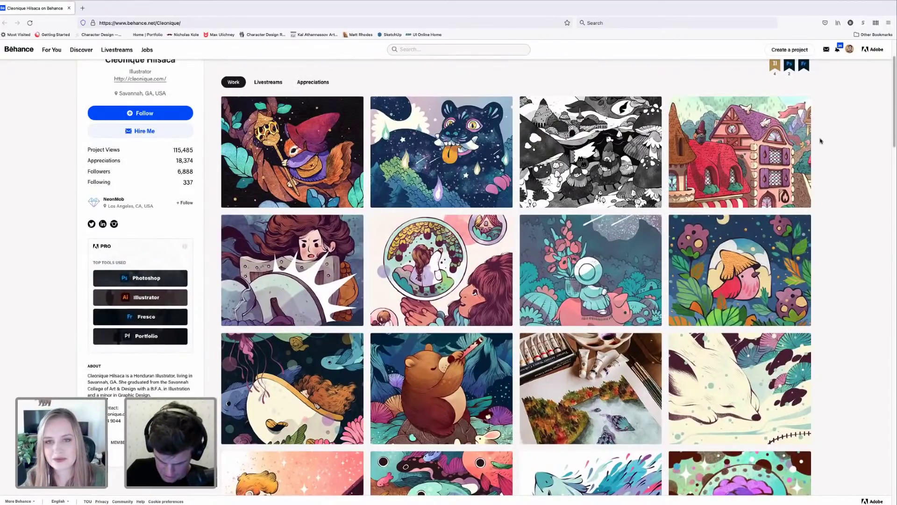
{"action": "scroll", "coordinate": [821, 140], "scroll_direction": "down", "scroll_amount": 4}
{"action": "scroll", "coordinate": [820, 141], "scroll_direction": "down", "scroll_amount": 12}
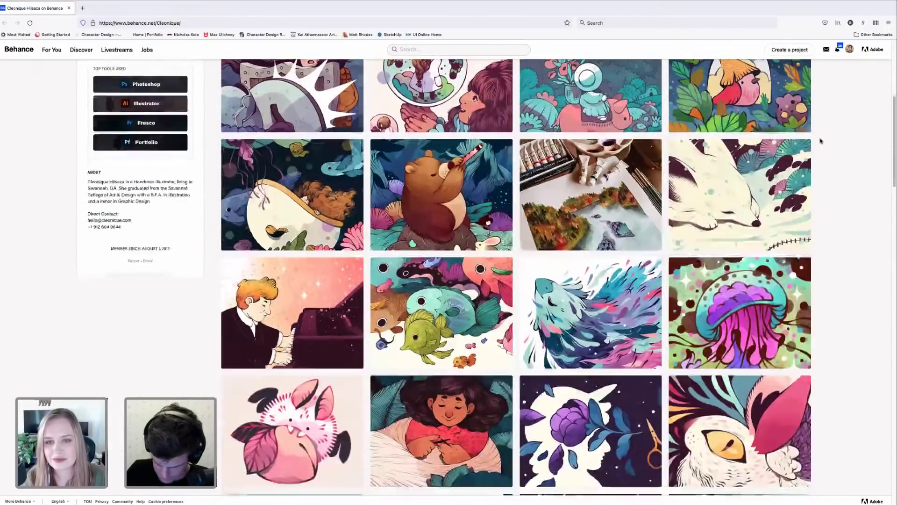
{"action": "scroll", "coordinate": [748, 304], "scroll_direction": "down", "scroll_amount": 9}
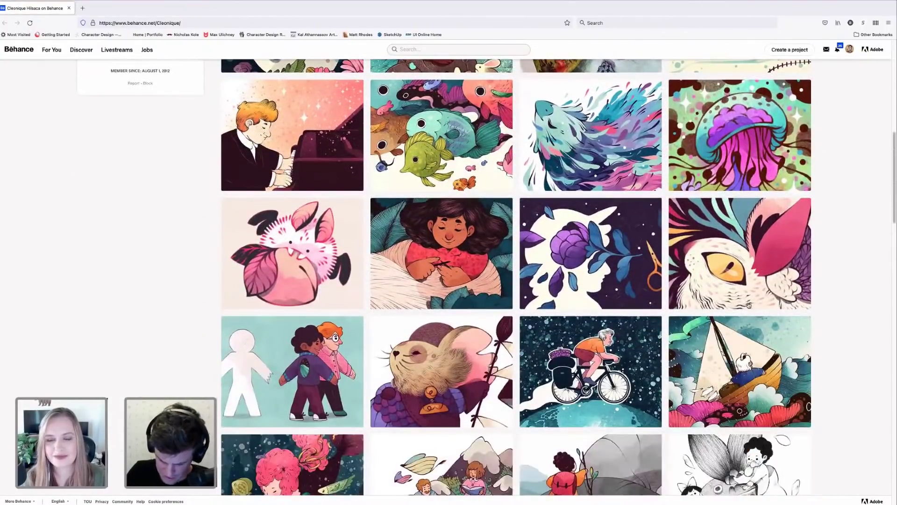
- Find the Brightwood Islands project further down in the Work gallery, view its artwork, and return to the gallery
{"action": "scroll", "coordinate": [748, 304], "scroll_direction": "down", "scroll_amount": 12}
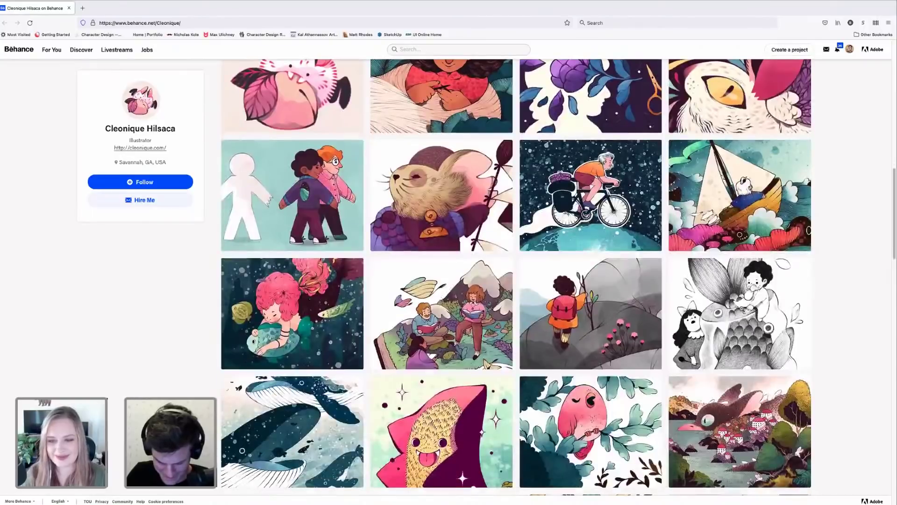
{"action": "scroll", "coordinate": [636, 233], "scroll_direction": "down", "scroll_amount": 6}
{"action": "left_click", "coordinate": [641, 229]}
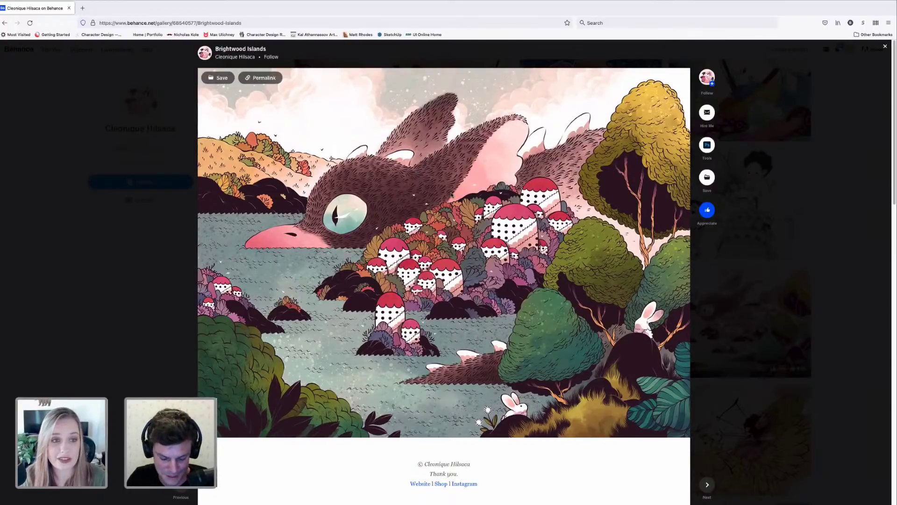
{"action": "left_click", "coordinate": [884, 48]}
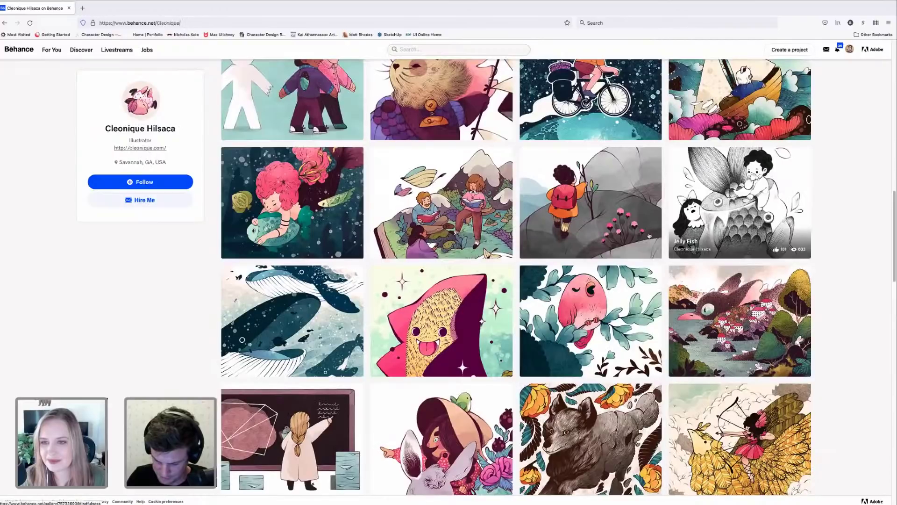
- Open the Watercolor Sketchbook project, look through its photographed paintings one after another, and close the project
{"action": "scroll", "coordinate": [649, 236], "scroll_direction": "up", "scroll_amount": 3}
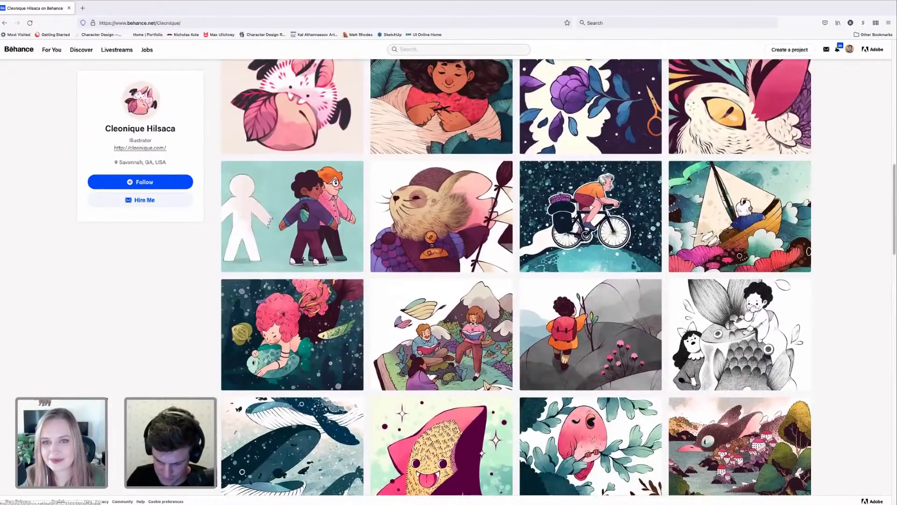
{"action": "scroll", "coordinate": [649, 236], "scroll_direction": "up", "scroll_amount": 3}
{"action": "scroll", "coordinate": [618, 183], "scroll_direction": "up", "scroll_amount": 2}
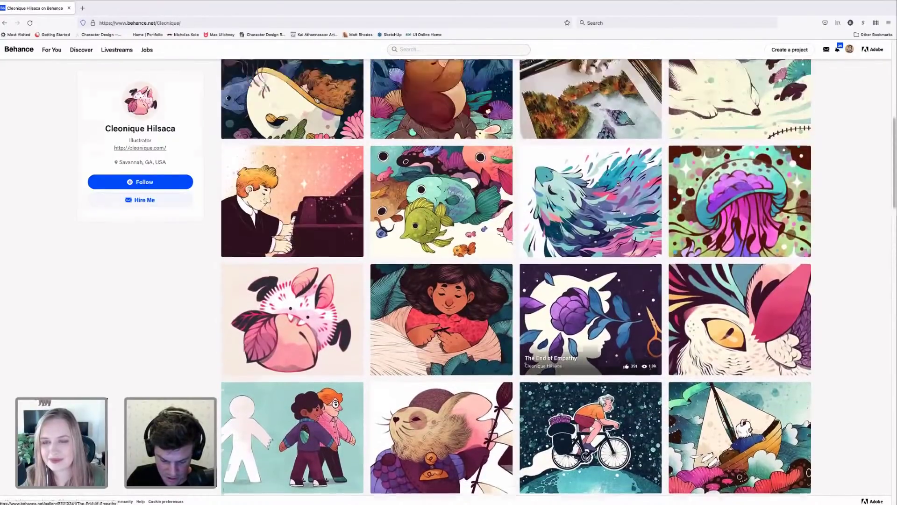
{"action": "scroll", "coordinate": [618, 183], "scroll_direction": "up", "scroll_amount": 2}
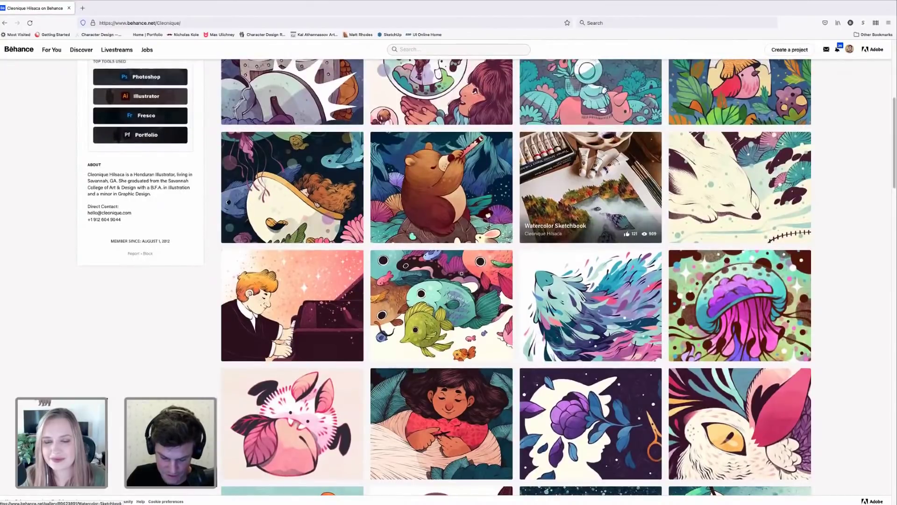
{"action": "left_click", "coordinate": [545, 201]}
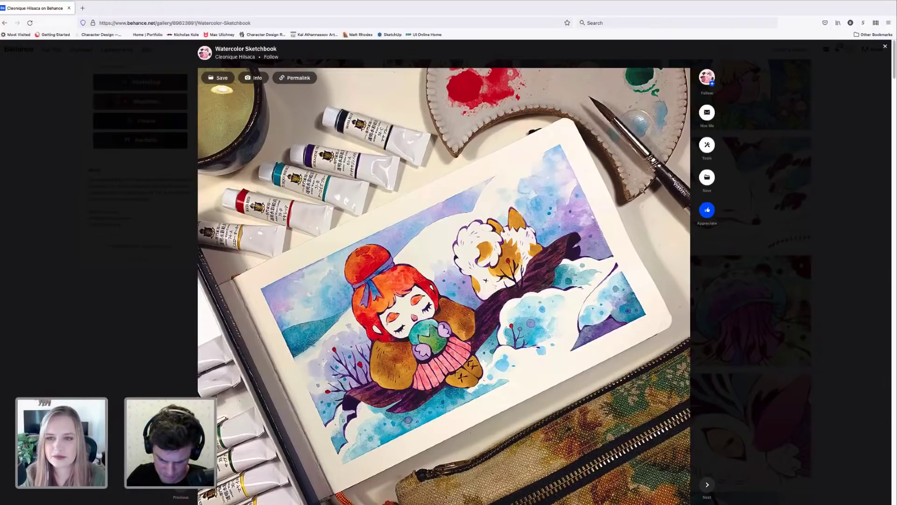
{"action": "scroll", "coordinate": [644, 228], "scroll_direction": "down", "scroll_amount": 2}
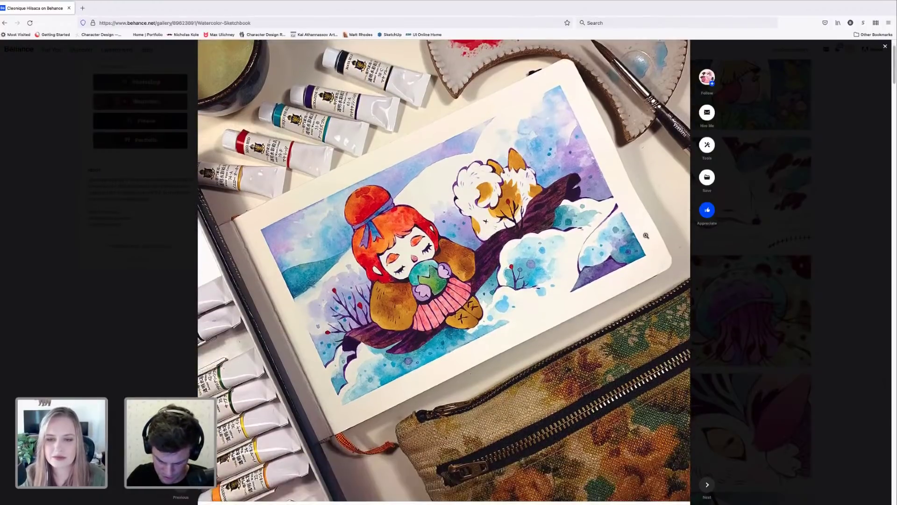
{"action": "scroll", "coordinate": [645, 235], "scroll_direction": "down", "scroll_amount": 8}
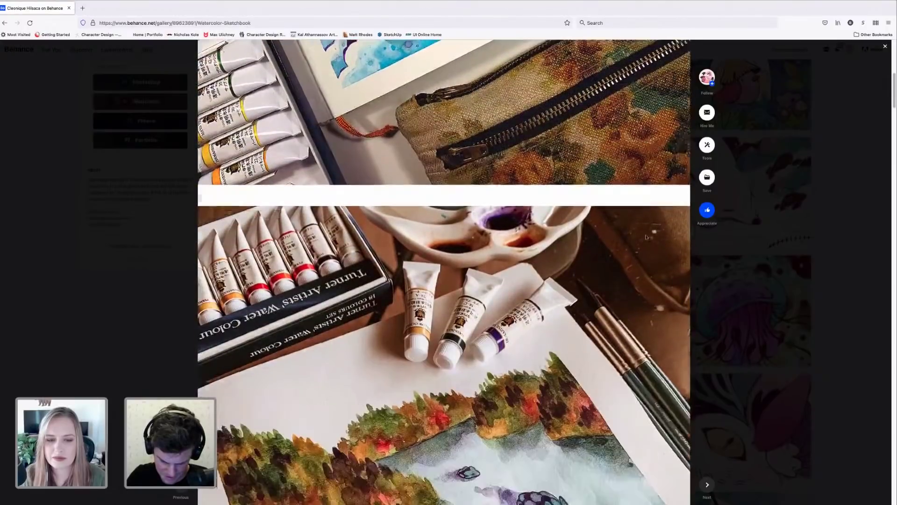
{"action": "scroll", "coordinate": [645, 235], "scroll_direction": "down", "scroll_amount": 3}
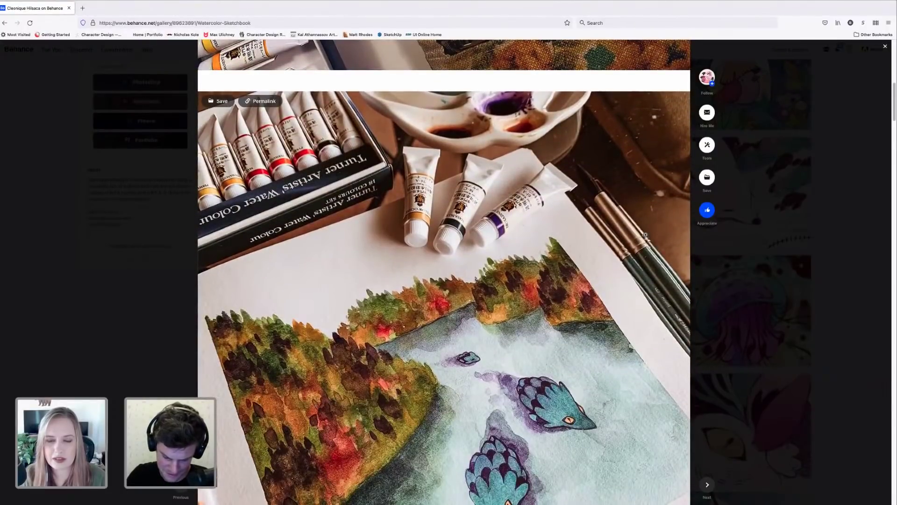
{"action": "scroll", "coordinate": [646, 235], "scroll_direction": "down", "scroll_amount": 3}
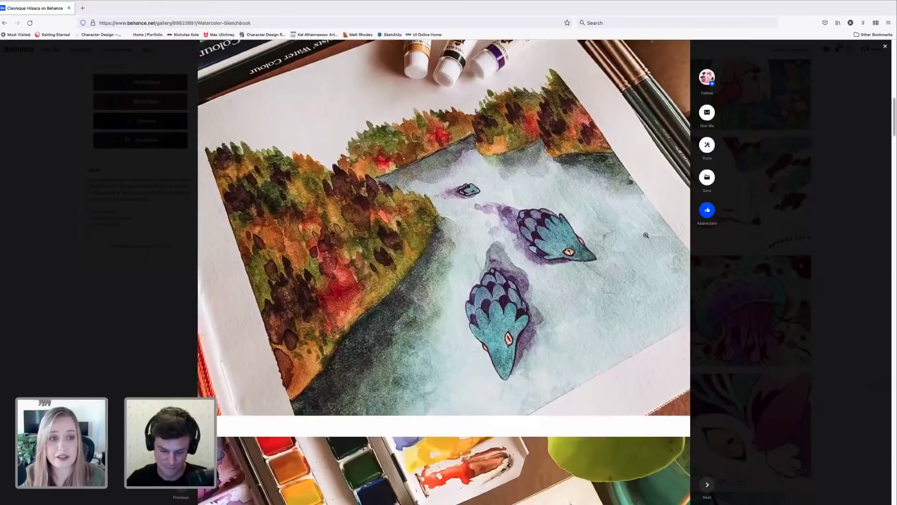
{"action": "scroll", "coordinate": [646, 235], "scroll_direction": "down", "scroll_amount": 3}
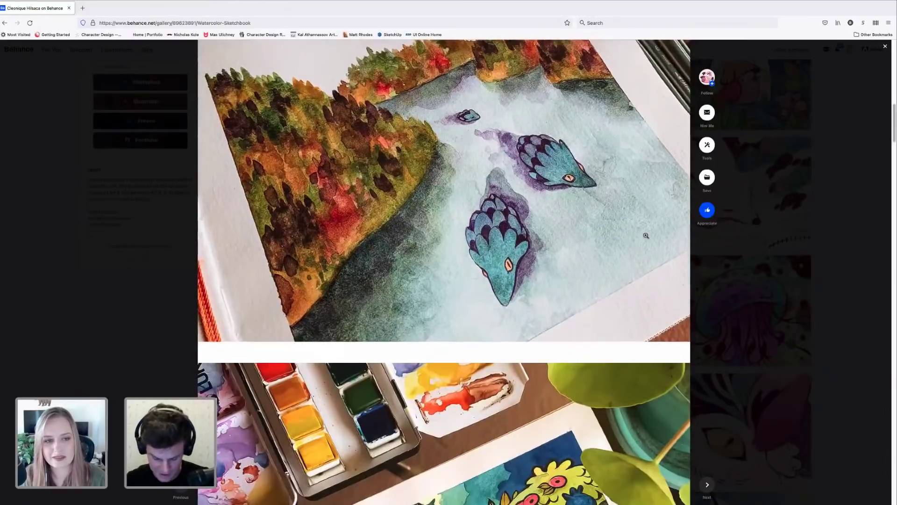
{"action": "scroll", "coordinate": [646, 235], "scroll_direction": "down", "scroll_amount": 2}
{"action": "scroll", "coordinate": [646, 235], "scroll_direction": "down", "scroll_amount": 2}
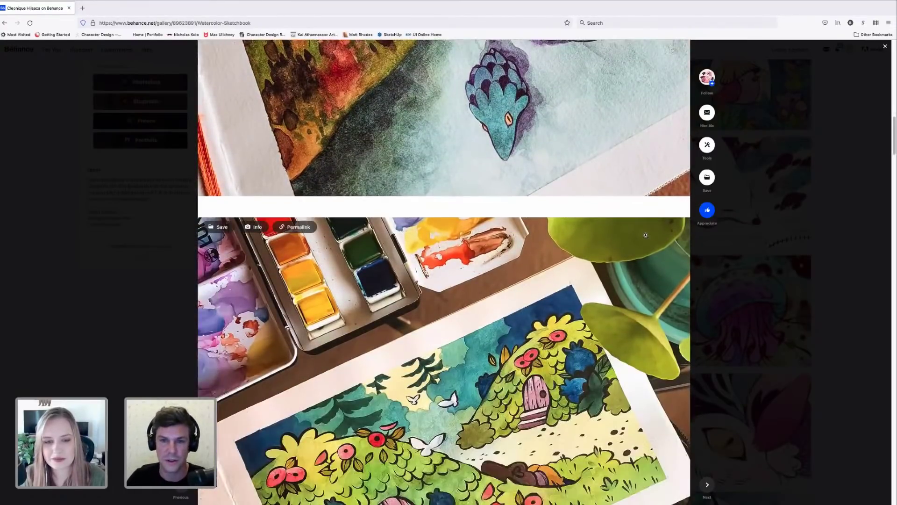
{"action": "scroll", "coordinate": [645, 234], "scroll_direction": "down", "scroll_amount": 4}
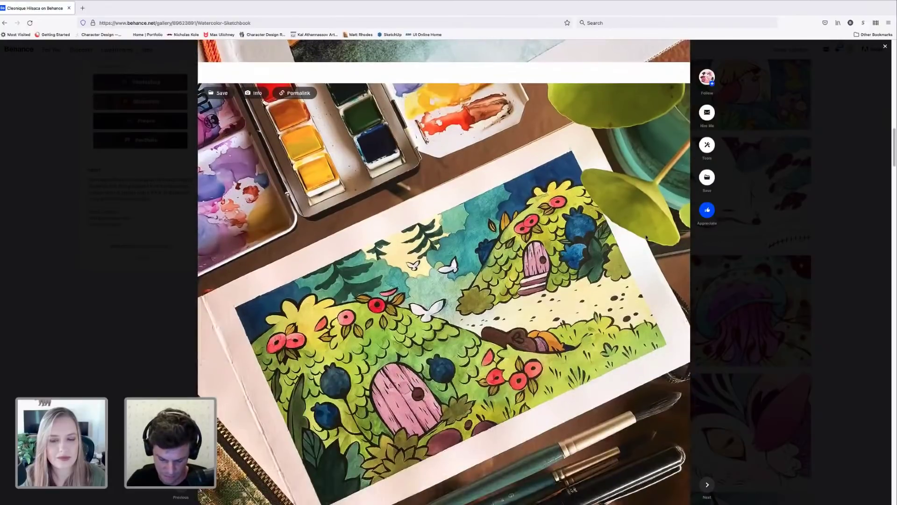
{"action": "scroll", "coordinate": [645, 237], "scroll_direction": "down", "scroll_amount": 4}
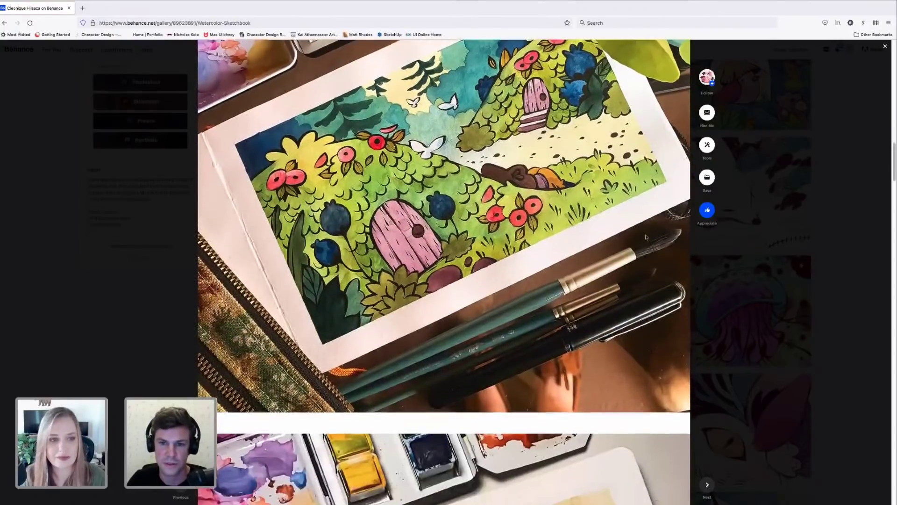
{"action": "scroll", "coordinate": [646, 237], "scroll_direction": "down", "scroll_amount": 2}
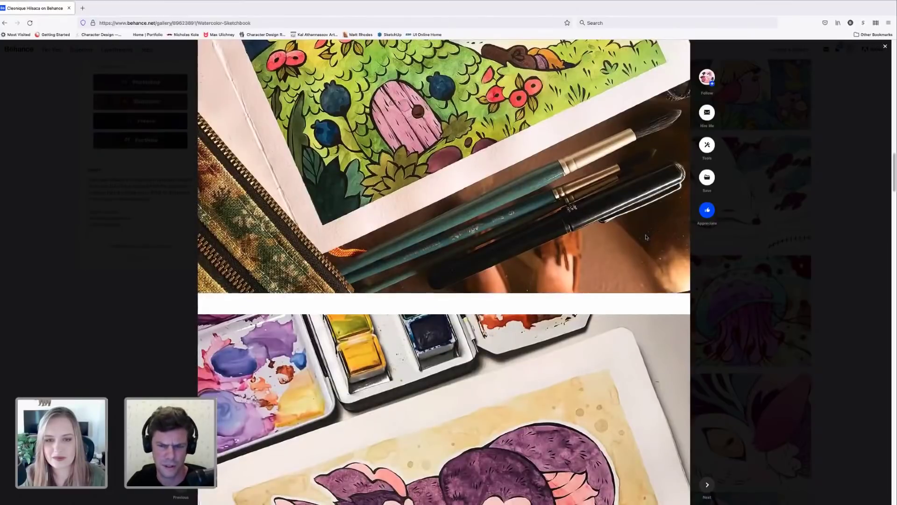
{"action": "scroll", "coordinate": [645, 237], "scroll_direction": "down", "scroll_amount": 6}
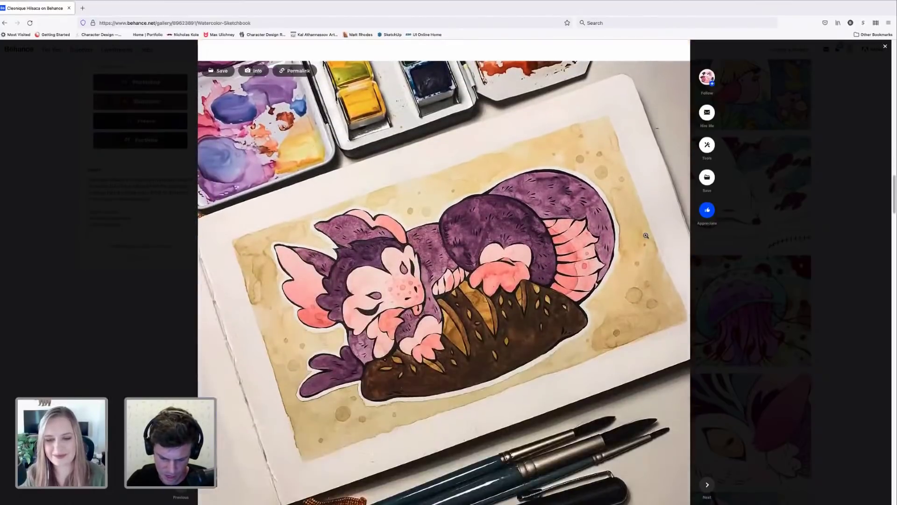
{"action": "scroll", "coordinate": [646, 235], "scroll_direction": "down", "scroll_amount": 6}
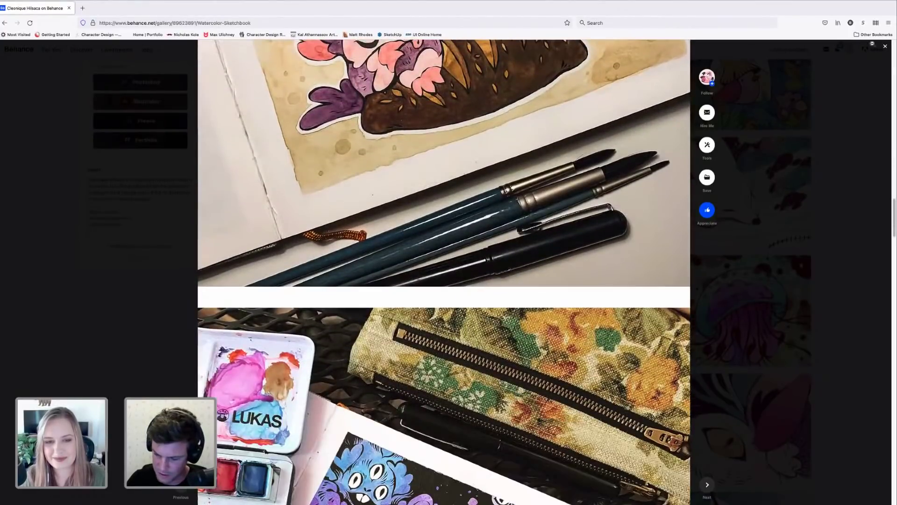
{"action": "scroll", "coordinate": [864, 45], "scroll_direction": "down", "scroll_amount": 4}
{"action": "scroll", "coordinate": [587, 159], "scroll_direction": "down", "scroll_amount": 4}
{"action": "key", "text": "Escape"}
- Open the Salut! V Show project near the start of the gallery, examine its four square paintings, and close the project
{"action": "scroll", "coordinate": [588, 162], "scroll_direction": "up", "scroll_amount": 2}
{"action": "scroll", "coordinate": [588, 162], "scroll_direction": "up", "scroll_amount": 2}
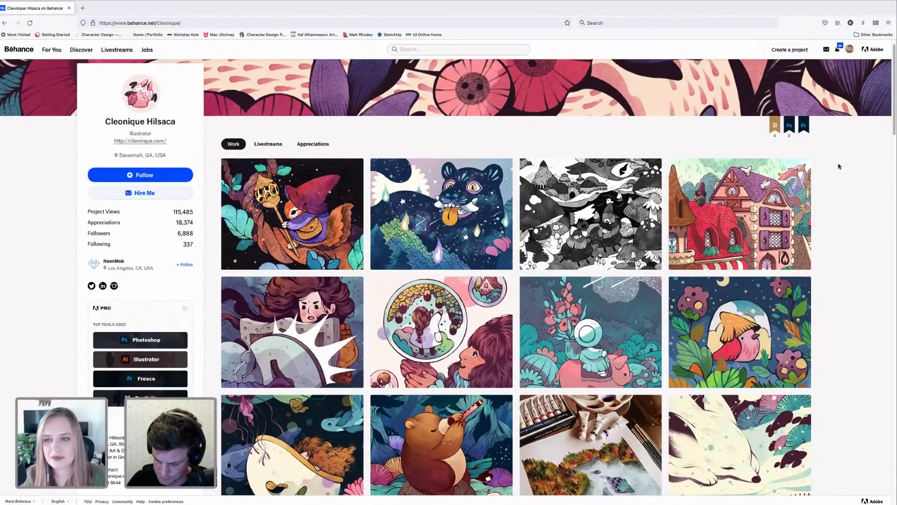
{"action": "scroll", "coordinate": [839, 166], "scroll_direction": "down", "scroll_amount": 2}
{"action": "scroll", "coordinate": [839, 166], "scroll_direction": "down", "scroll_amount": 1}
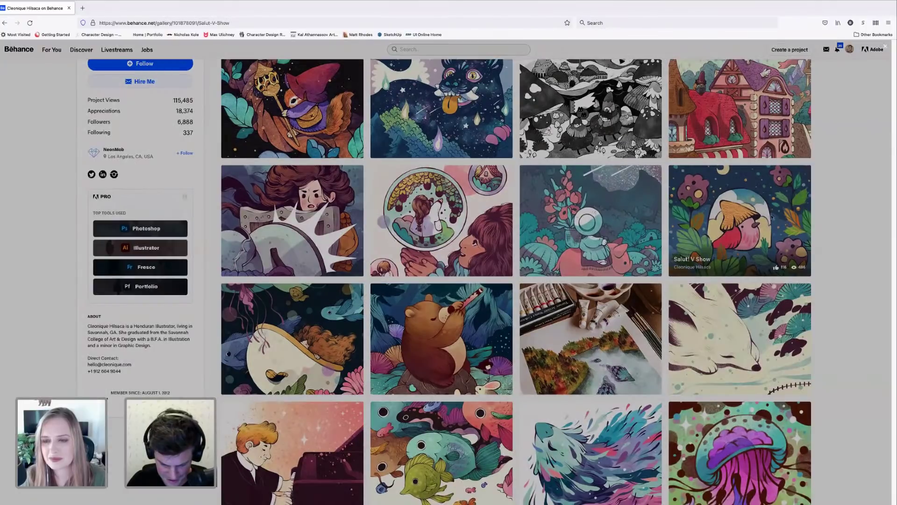
{"action": "left_click", "coordinate": [780, 218]}
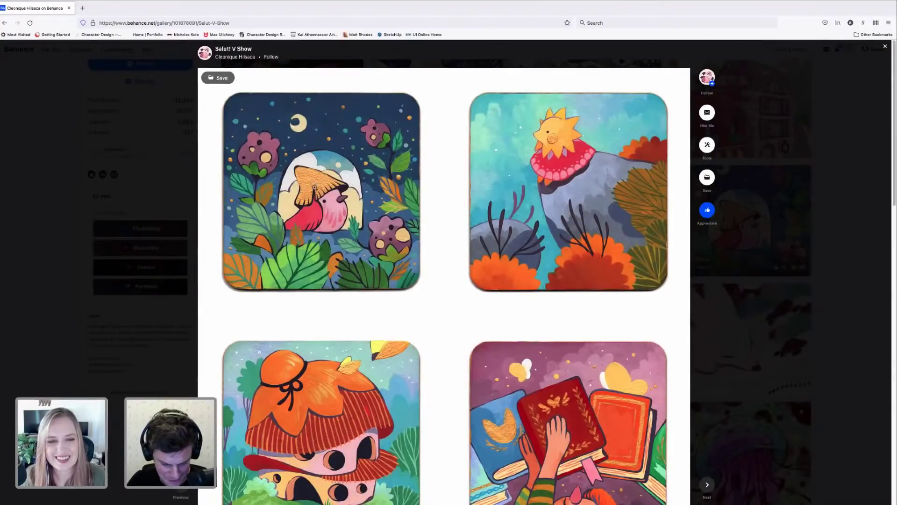
{"action": "scroll", "coordinate": [318, 185], "scroll_direction": "down", "scroll_amount": 1}
{"action": "scroll", "coordinate": [318, 185], "scroll_direction": "down", "scroll_amount": 1}
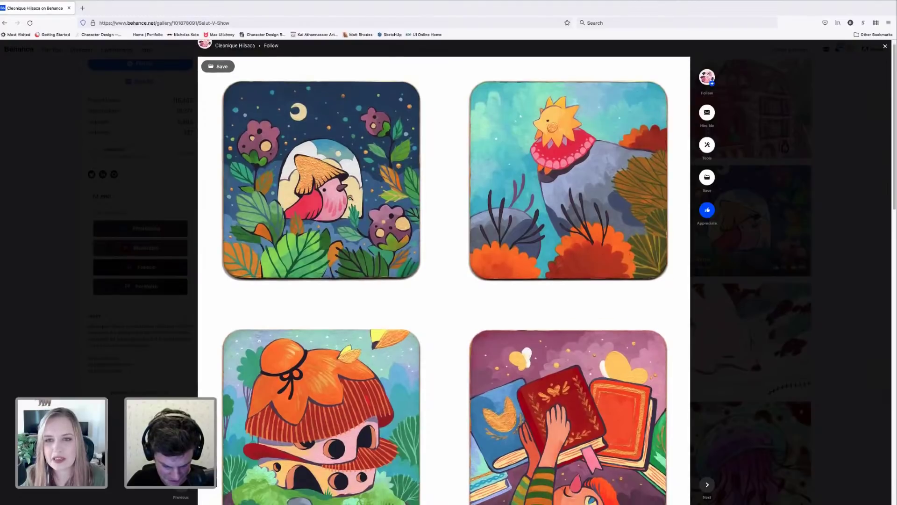
{"action": "scroll", "coordinate": [384, 331], "scroll_direction": "down", "scroll_amount": 1}
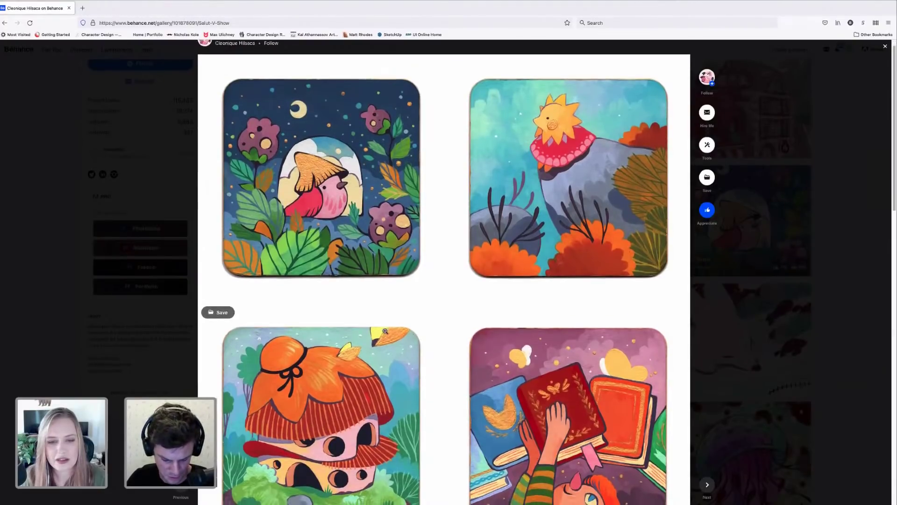
{"action": "scroll", "coordinate": [385, 331], "scroll_direction": "down", "scroll_amount": 1}
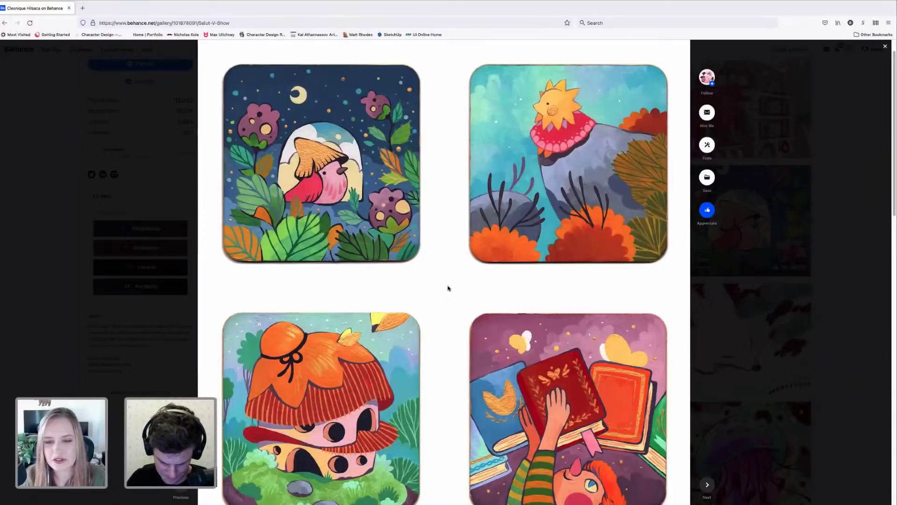
{"action": "scroll", "coordinate": [447, 288], "scroll_direction": "down", "scroll_amount": 1}
{"action": "scroll", "coordinate": [448, 288], "scroll_direction": "down", "scroll_amount": 5}
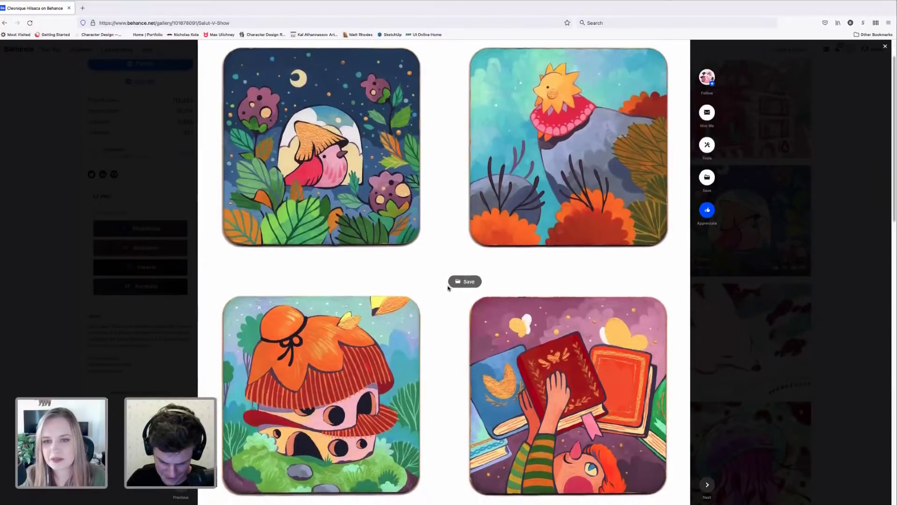
{"action": "scroll", "coordinate": [448, 286], "scroll_direction": "down", "scroll_amount": 3}
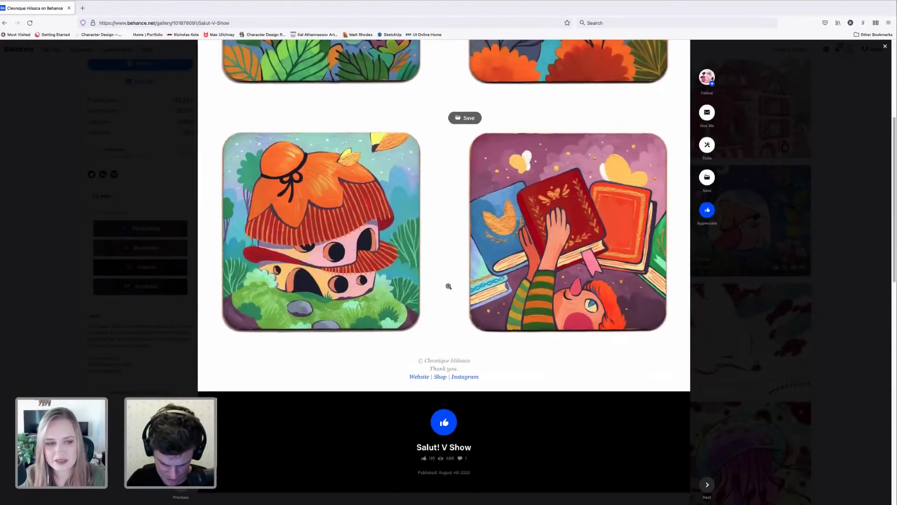
{"action": "scroll", "coordinate": [448, 286], "scroll_direction": "up", "scroll_amount": 10}
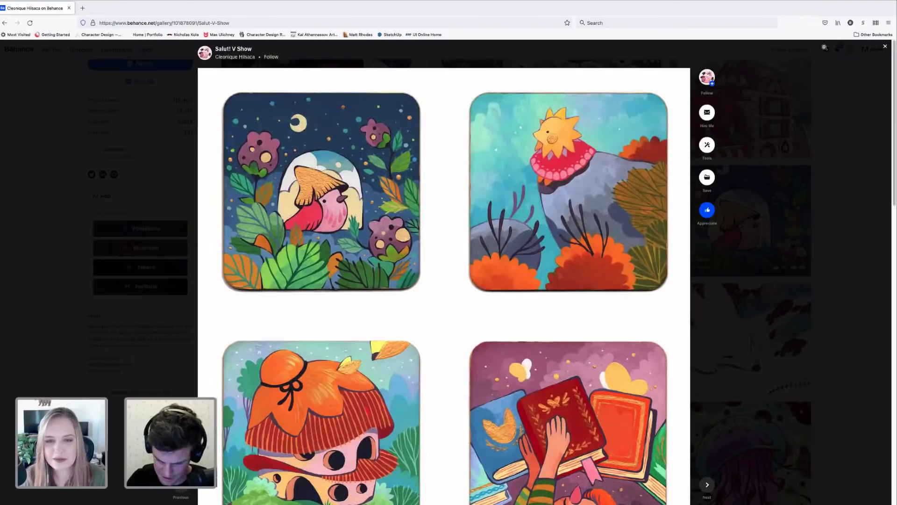
{"action": "left_click", "coordinate": [885, 46]}
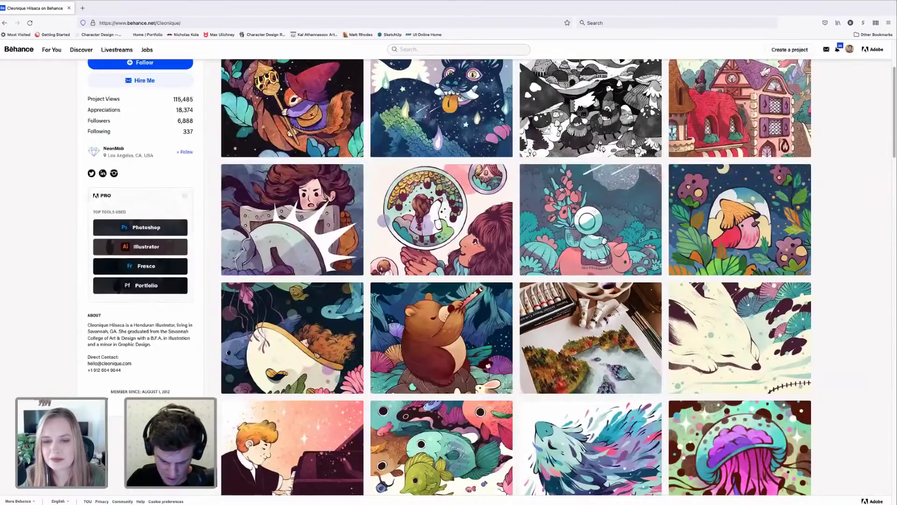
- View the bear artwork in the Forest Sonata project and return to the gallery
{"action": "scroll", "coordinate": [559, 192], "scroll_direction": "up", "scroll_amount": 3}
{"action": "scroll", "coordinate": [557, 195], "scroll_direction": "down", "scroll_amount": 3}
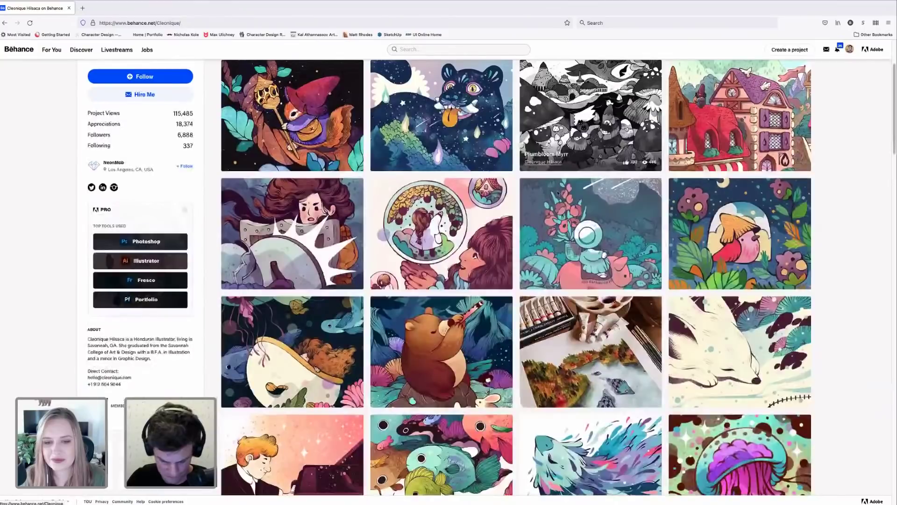
{"action": "scroll", "coordinate": [557, 195], "scroll_direction": "up", "scroll_amount": 1}
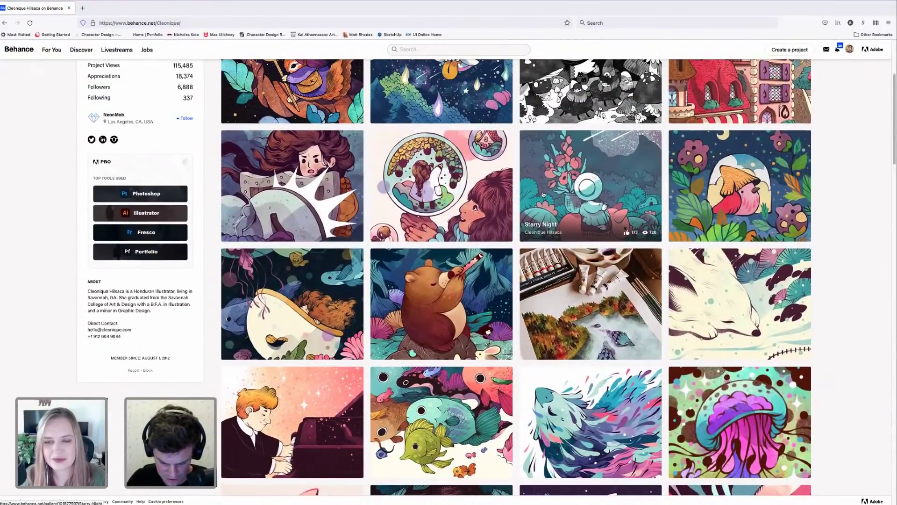
{"action": "left_click", "coordinate": [469, 262]}
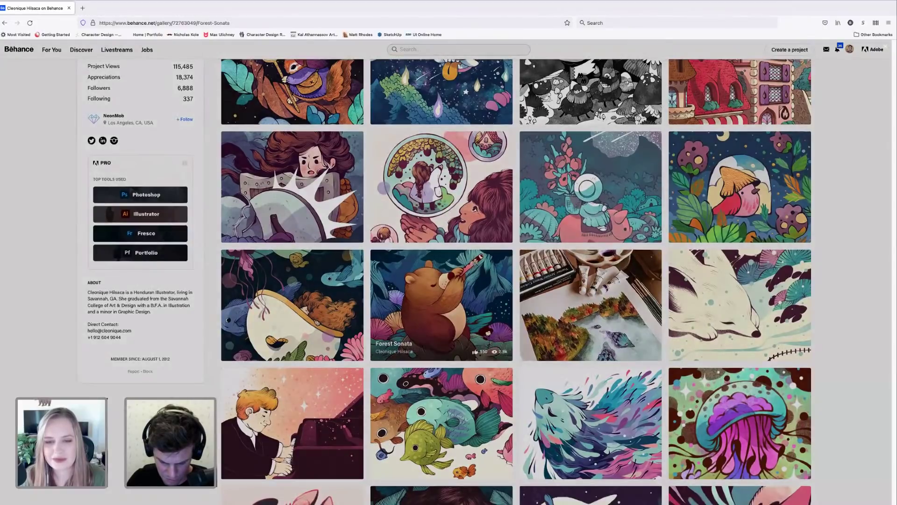
{"action": "scroll", "coordinate": [362, 282], "scroll_direction": "down", "scroll_amount": 1}
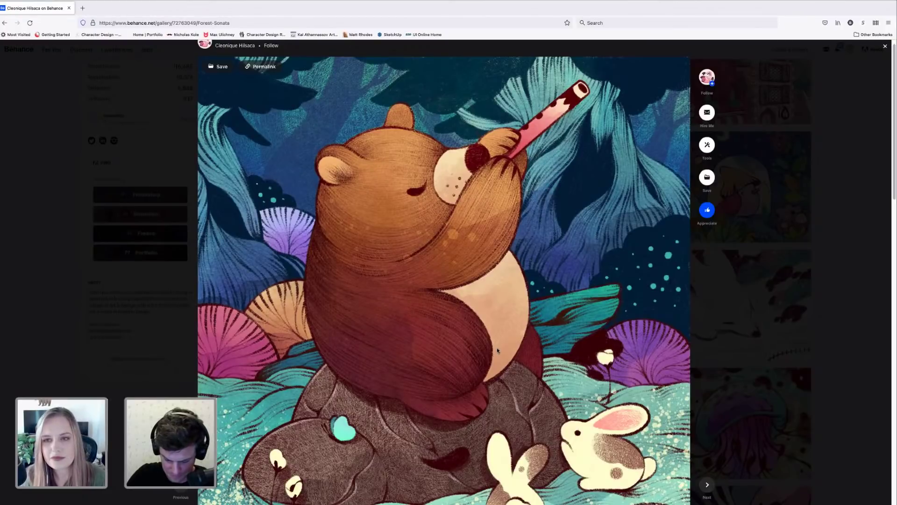
{"action": "left_click", "coordinate": [885, 47]}
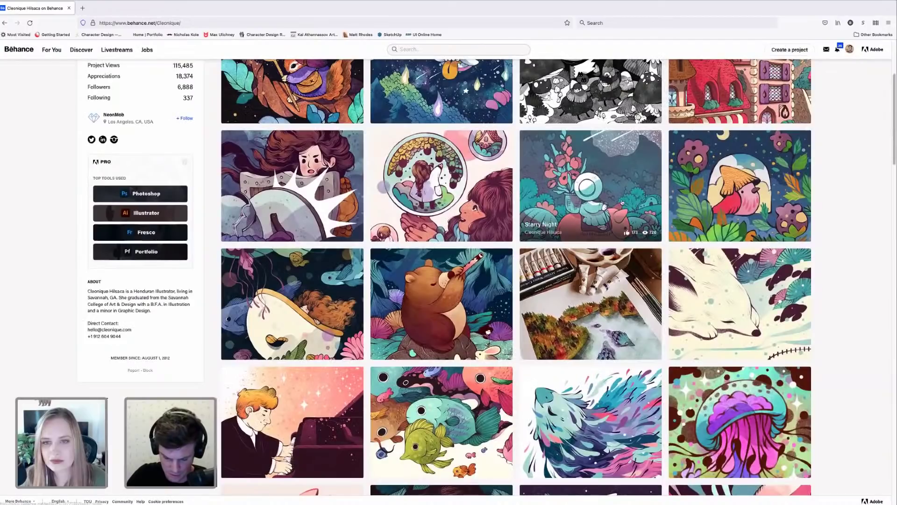
- Find the Small Art for a Big Cause project in the gallery, examine its snowy sleeping animal artwork, and close the project
{"action": "scroll", "coordinate": [597, 185], "scroll_direction": "down", "scroll_amount": 1}
{"action": "scroll", "coordinate": [596, 185], "scroll_direction": "down", "scroll_amount": 3}
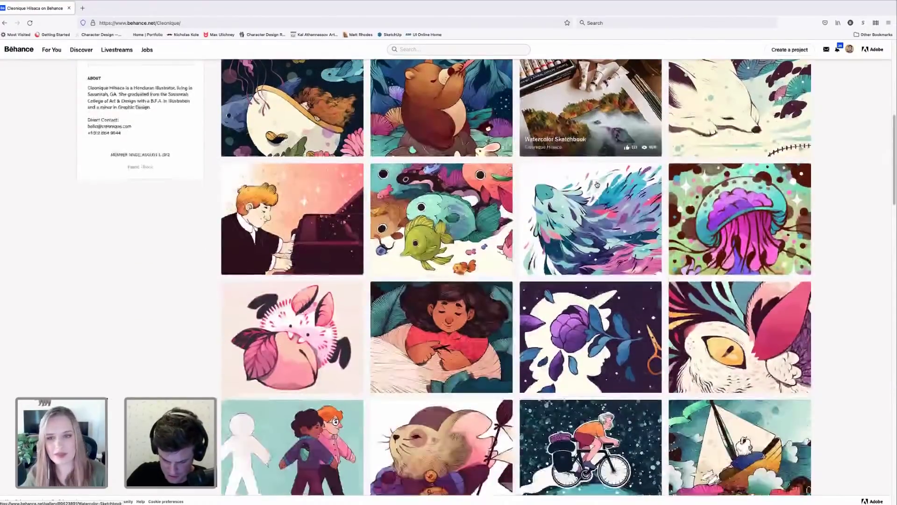
{"action": "scroll", "coordinate": [597, 185], "scroll_direction": "down", "scroll_amount": 2}
{"action": "scroll", "coordinate": [597, 185], "scroll_direction": "down", "scroll_amount": 1}
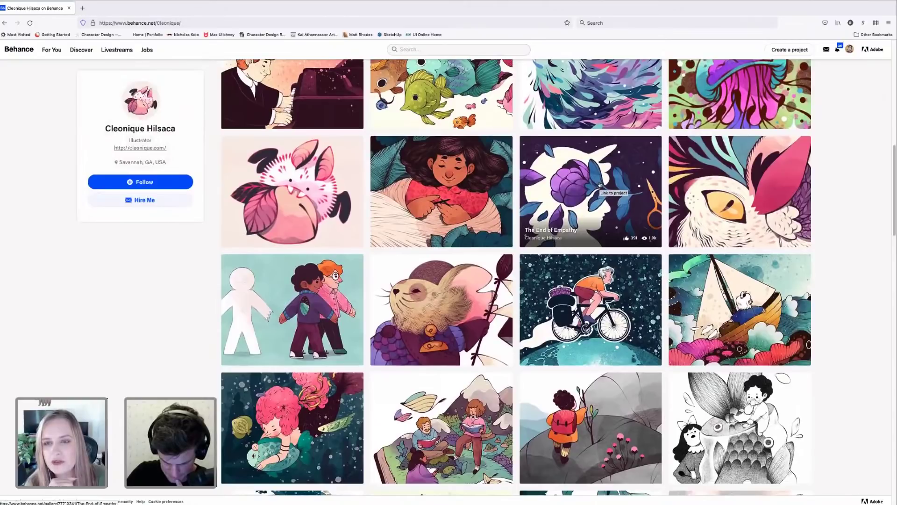
{"action": "scroll", "coordinate": [600, 186], "scroll_direction": "up", "scroll_amount": 5}
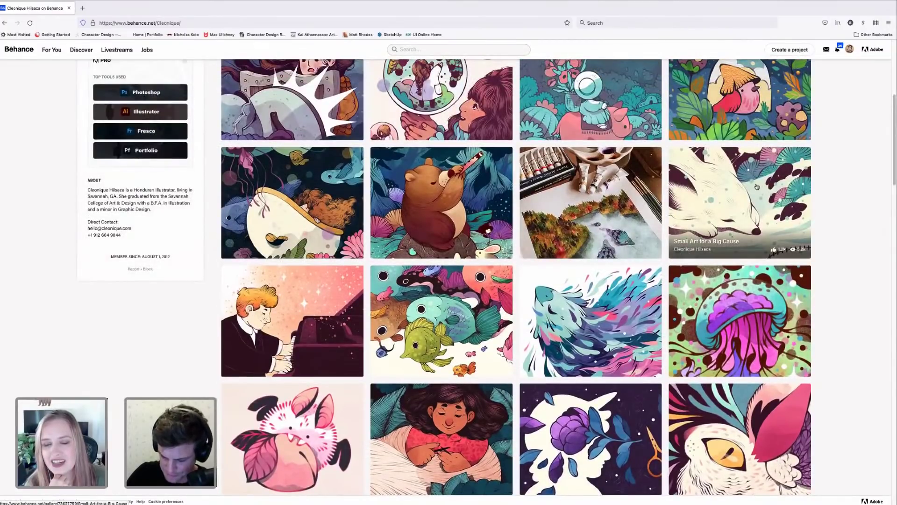
{"action": "left_click", "coordinate": [757, 187]}
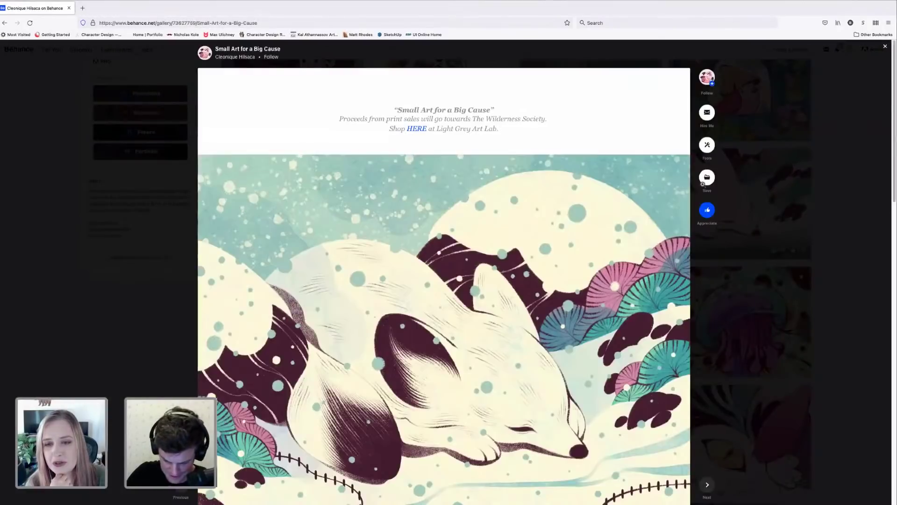
{"action": "scroll", "coordinate": [702, 184], "scroll_direction": "down", "scroll_amount": 2}
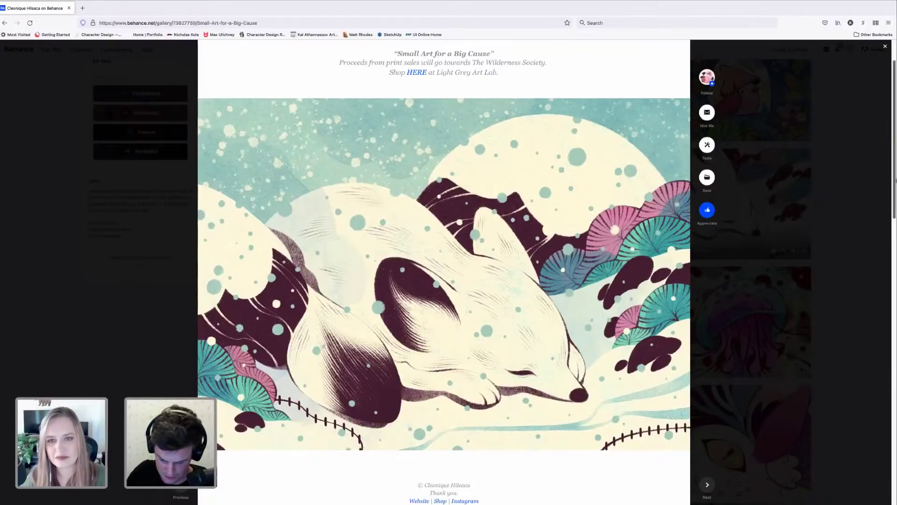
{"action": "scroll", "coordinate": [750, 258], "scroll_direction": "down", "scroll_amount": 2}
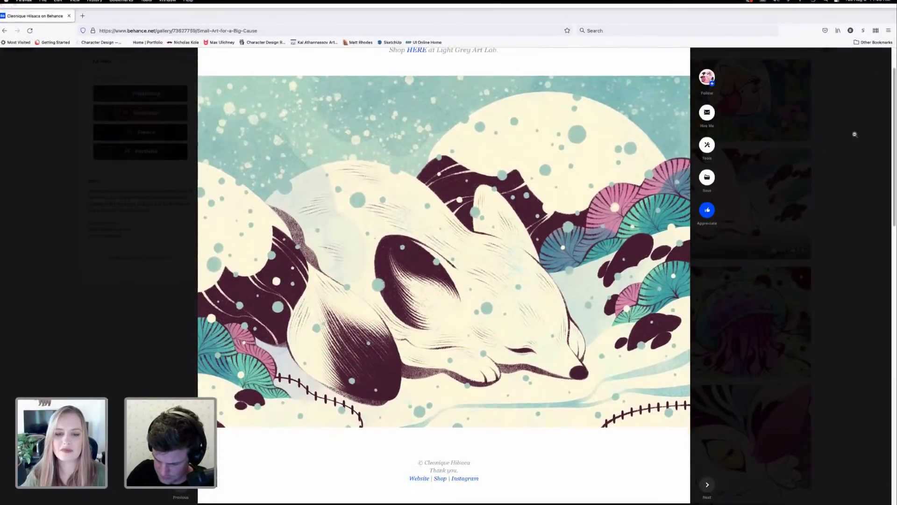
{"action": "left_click", "coordinate": [885, 46]}
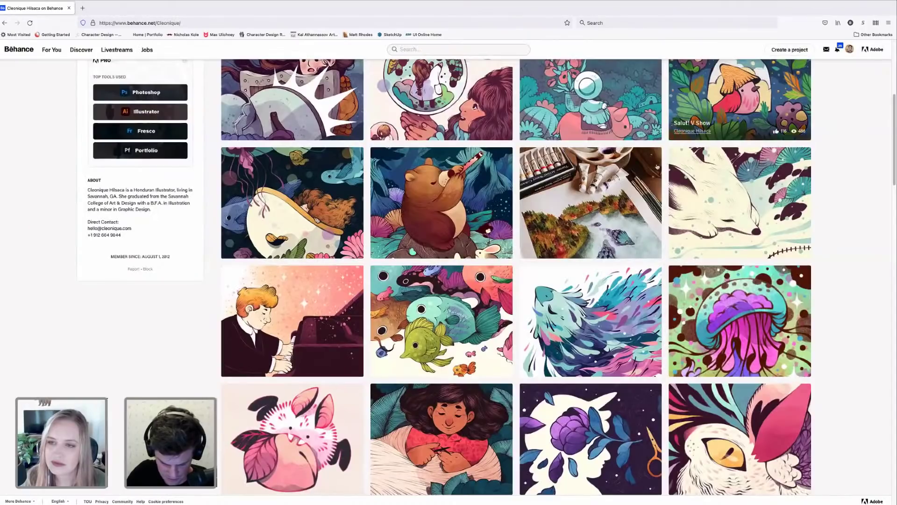
- Browse the thumbnails further down the Work gallery and open the Inktober 2017 project with the ghost and bare tree cover
{"action": "scroll", "coordinate": [668, 162], "scroll_direction": "down", "scroll_amount": 2}
{"action": "scroll", "coordinate": [656, 167], "scroll_direction": "down", "scroll_amount": 1}
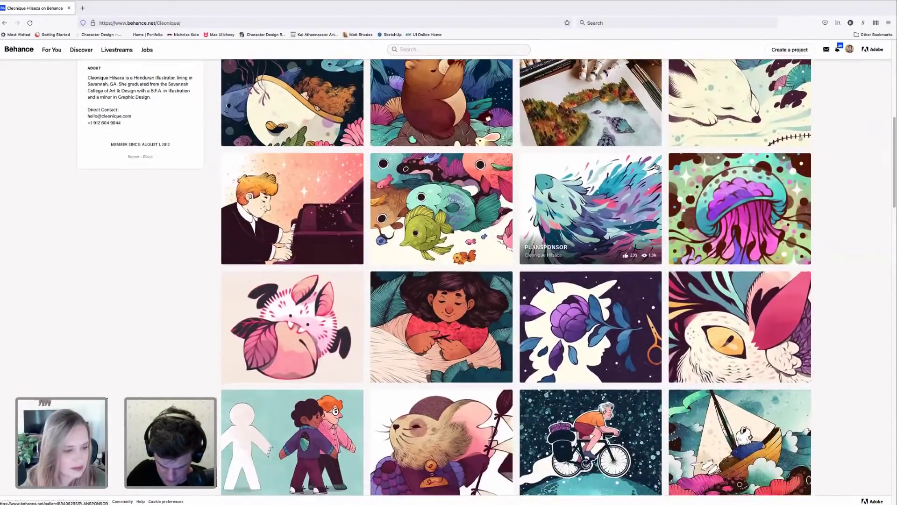
{"action": "scroll", "coordinate": [656, 167], "scroll_direction": "down", "scroll_amount": 5}
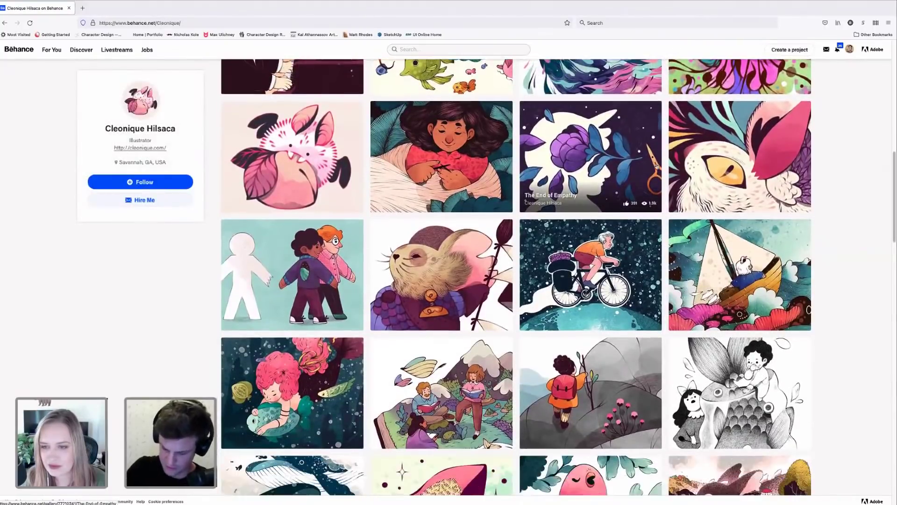
{"action": "scroll", "coordinate": [656, 167], "scroll_direction": "down", "scroll_amount": 4}
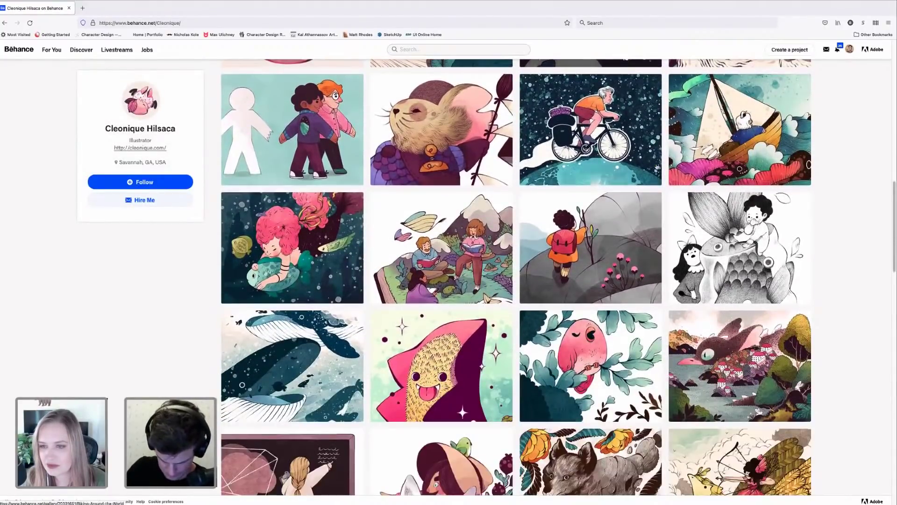
{"action": "scroll", "coordinate": [656, 166], "scroll_direction": "down", "scroll_amount": 2}
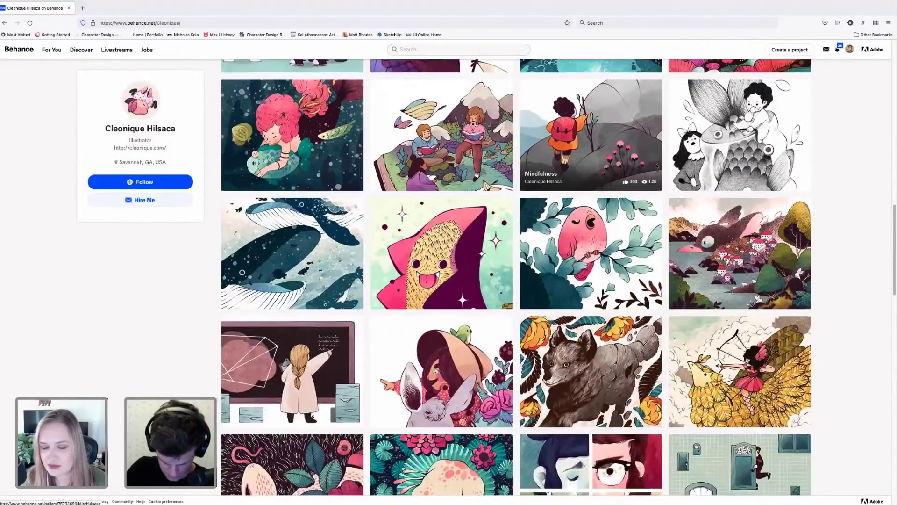
{"action": "scroll", "coordinate": [657, 166], "scroll_direction": "down", "scroll_amount": 4}
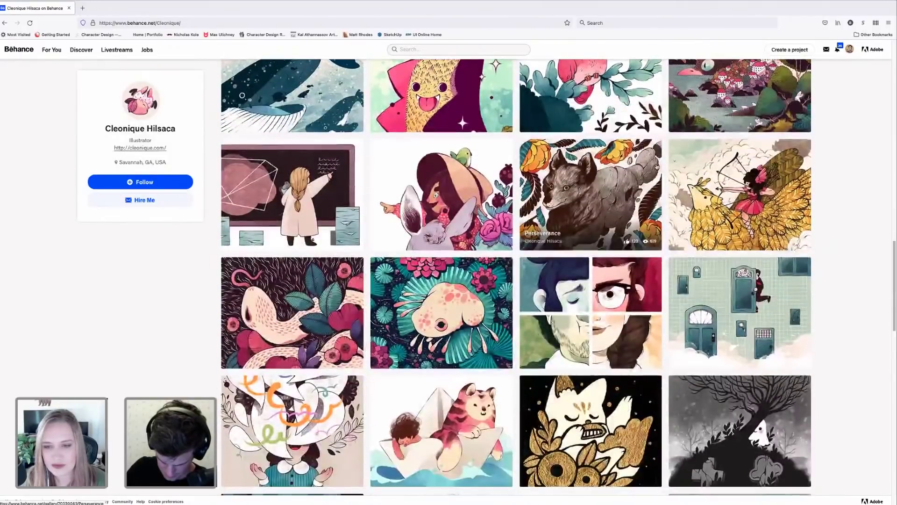
{"action": "scroll", "coordinate": [768, 208], "scroll_direction": "down", "scroll_amount": 2}
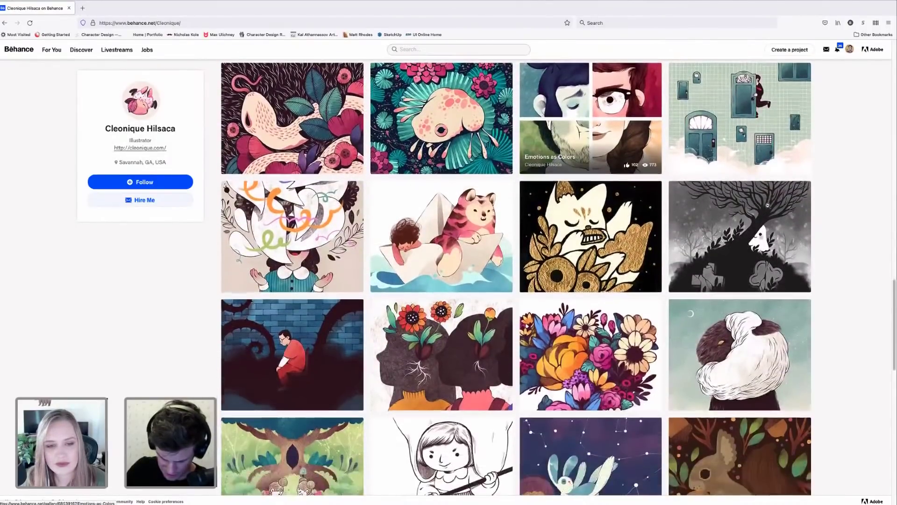
{"action": "left_click", "coordinate": [767, 206]}
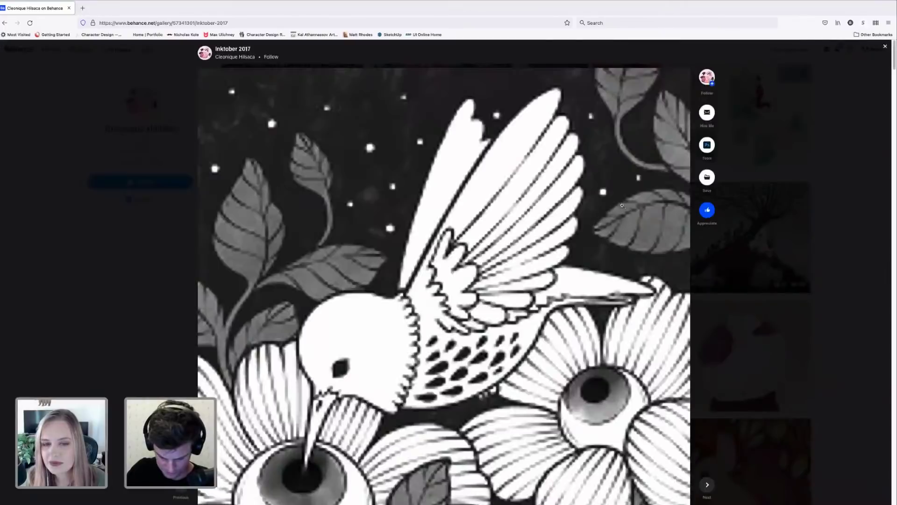
- Look through the first Inktober 2017 drawings, from the hummingbird to the sword with flowered skull and the pumpkin with mice
{"action": "scroll", "coordinate": [696, 237], "scroll_direction": "down", "scroll_amount": 6}
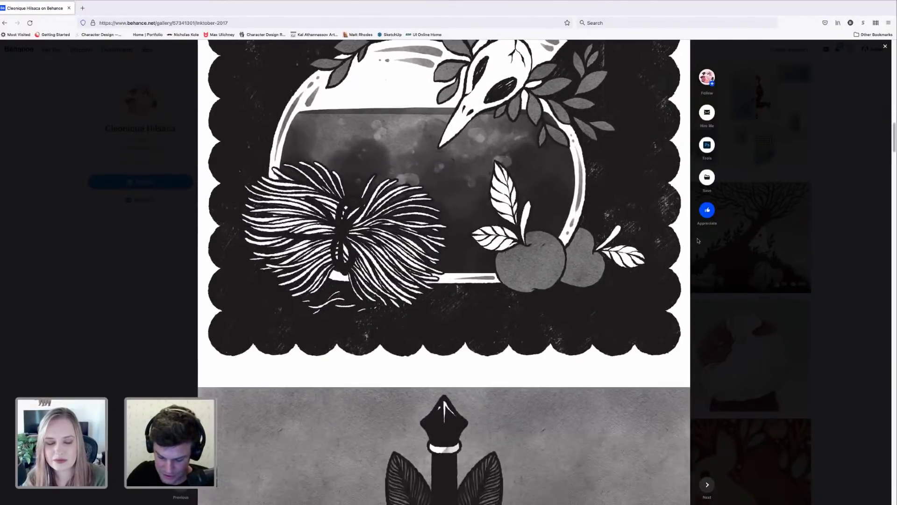
{"action": "scroll", "coordinate": [698, 238], "scroll_direction": "down", "scroll_amount": 3}
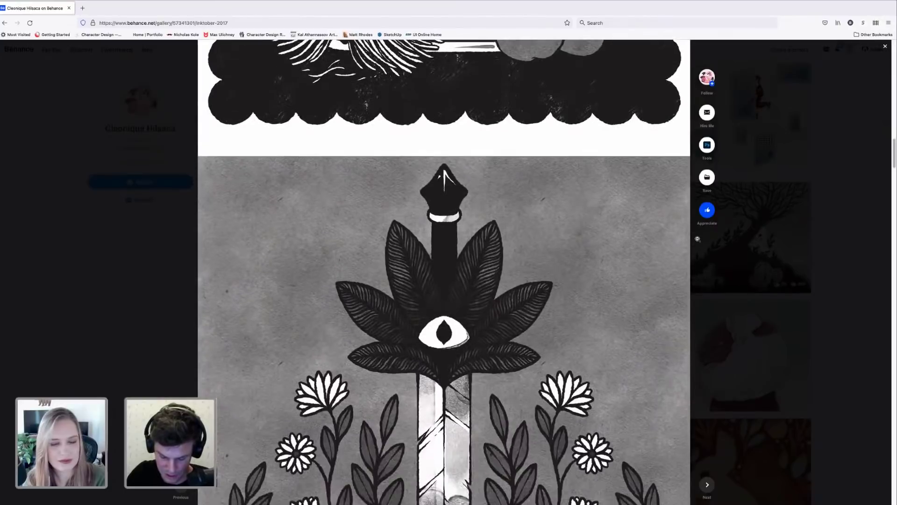
{"action": "scroll", "coordinate": [713, 246], "scroll_direction": "down", "scroll_amount": 1}
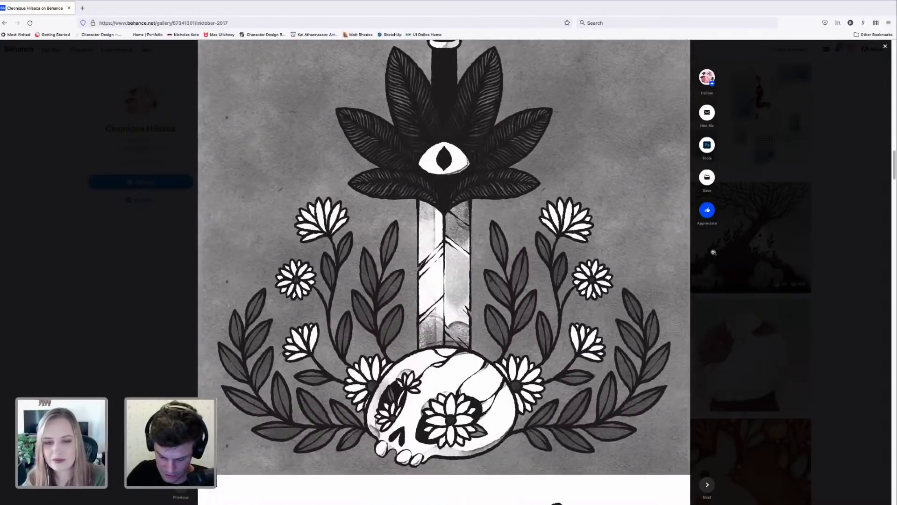
{"action": "scroll", "coordinate": [712, 253], "scroll_direction": "down", "scroll_amount": 9}
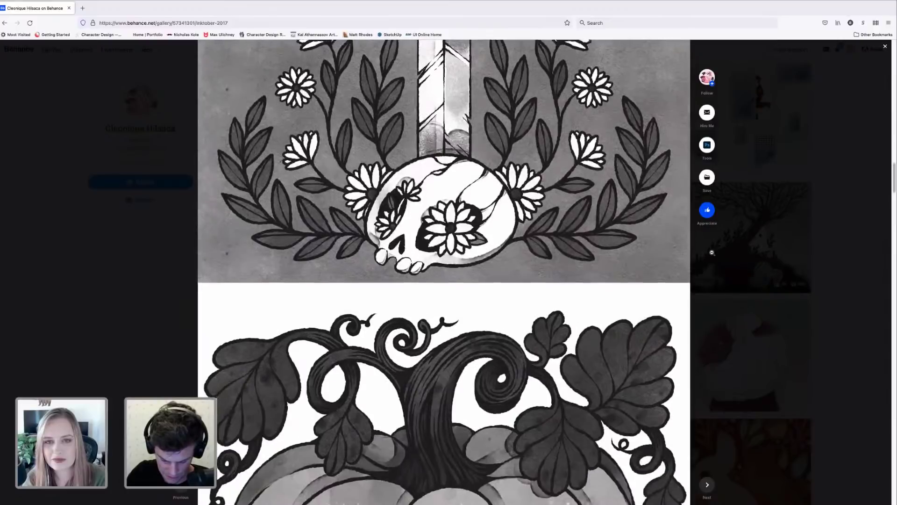
{"action": "scroll", "coordinate": [711, 253], "scroll_direction": "down", "scroll_amount": 3}
{"action": "scroll", "coordinate": [711, 252], "scroll_direction": "up", "scroll_amount": 1}
{"action": "scroll", "coordinate": [712, 252], "scroll_direction": "down", "scroll_amount": 1}
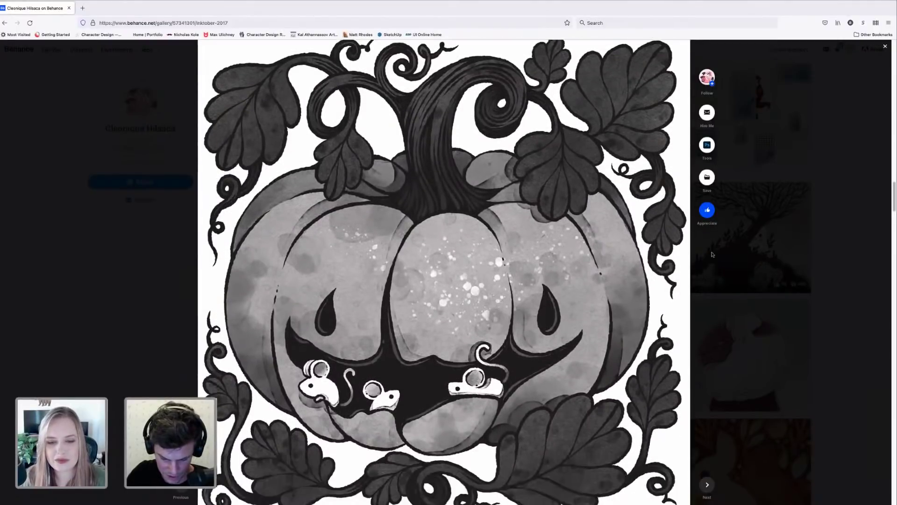
- Examine the Inktober drawing of the ghost peeking from behind a bare tree above the gravestones
{"action": "scroll", "coordinate": [712, 254], "scroll_direction": "down", "scroll_amount": 3}
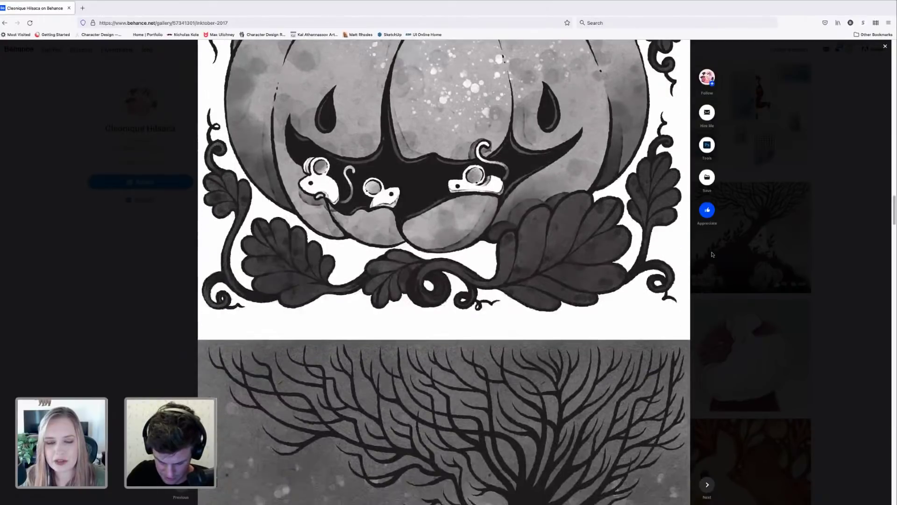
{"action": "scroll", "coordinate": [712, 254], "scroll_direction": "down", "scroll_amount": 5}
{"action": "scroll", "coordinate": [712, 253], "scroll_direction": "down", "scroll_amount": 3}
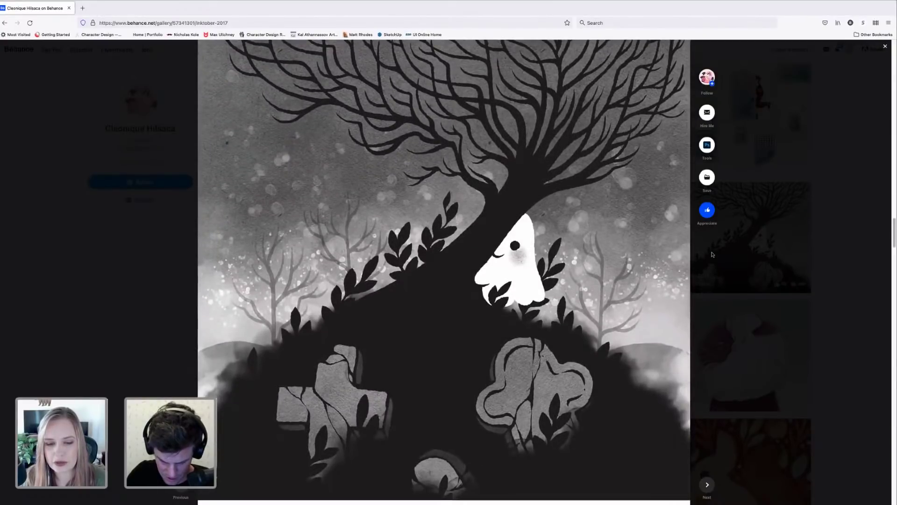
{"action": "scroll", "coordinate": [712, 253], "scroll_direction": "up", "scroll_amount": 1}
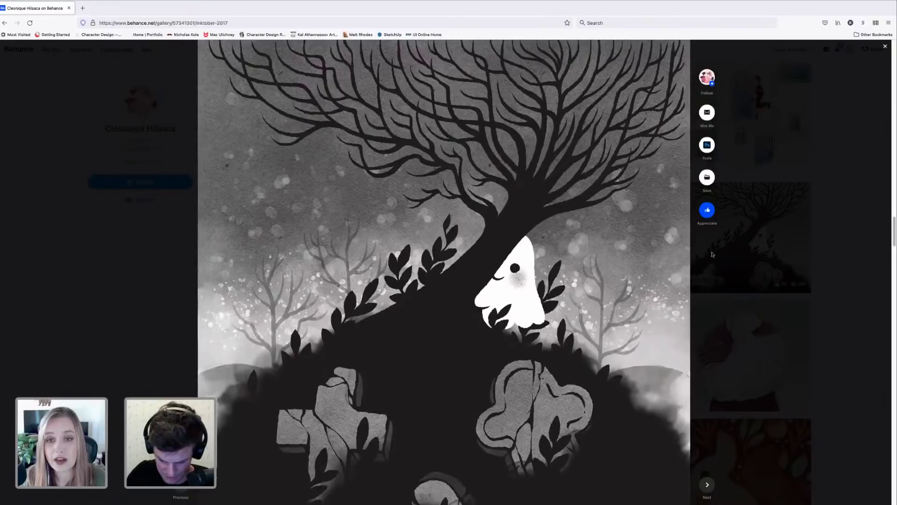
{"action": "scroll", "coordinate": [712, 253], "scroll_direction": "down", "scroll_amount": 1}
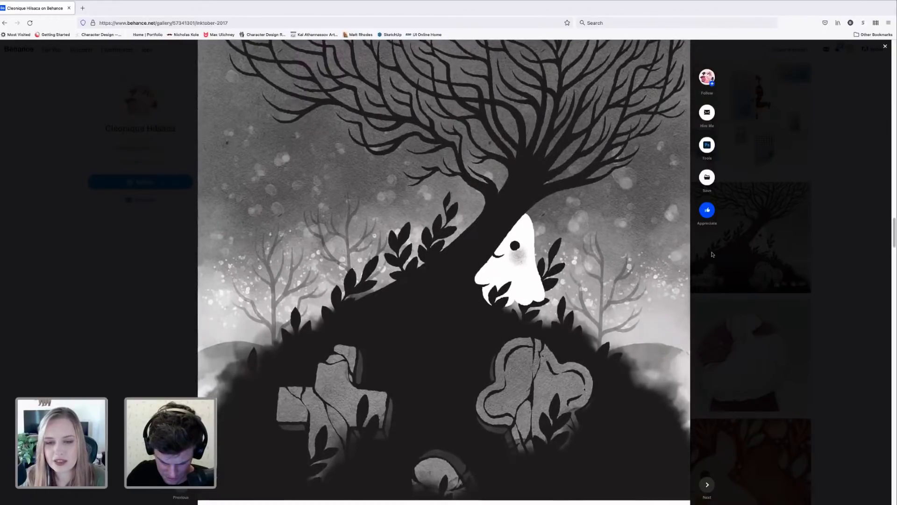
{"action": "scroll", "coordinate": [712, 253], "scroll_direction": "down", "scroll_amount": 3}
{"action": "scroll", "coordinate": [712, 253], "scroll_direction": "up", "scroll_amount": 4}
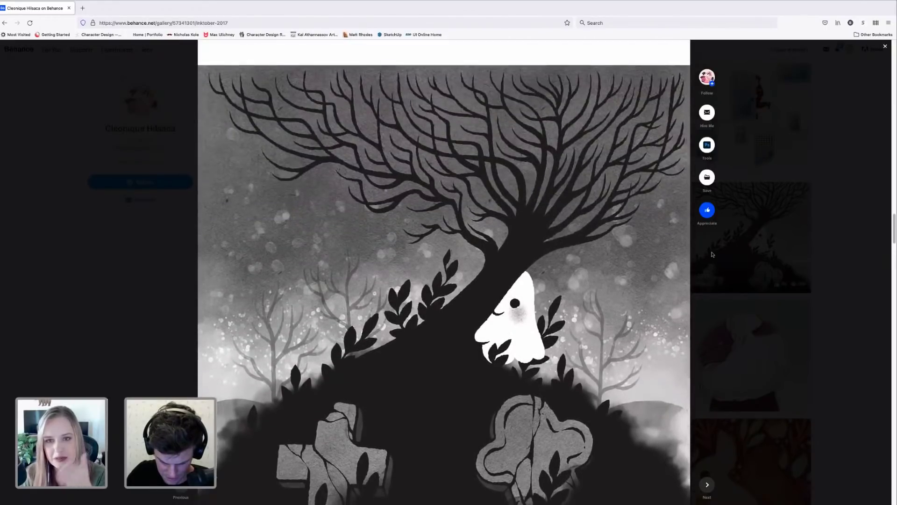
{"action": "scroll", "coordinate": [713, 253], "scroll_direction": "down", "scroll_amount": 1}
{"action": "mouse_move", "coordinate": [326, 106]}
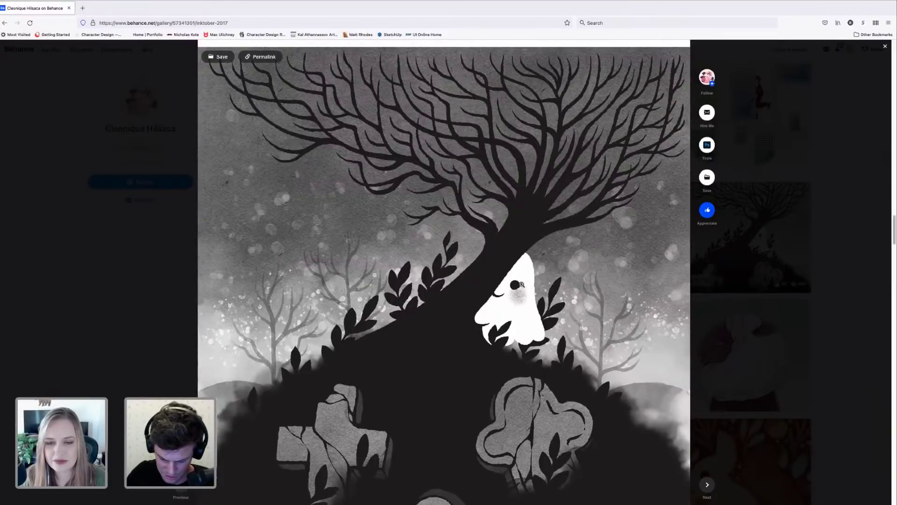
{"action": "scroll", "coordinate": [450, 338], "scroll_direction": "down", "scroll_amount": 2}
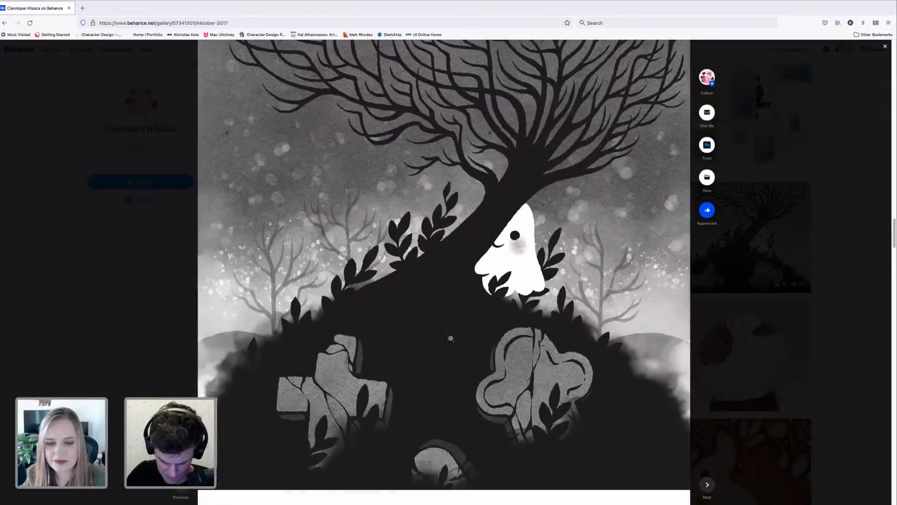
- View the Inktober drawing of the witch eating a popsicle with a bird on her flowered hat
{"action": "scroll", "coordinate": [456, 309], "scroll_direction": "down", "scroll_amount": 8}
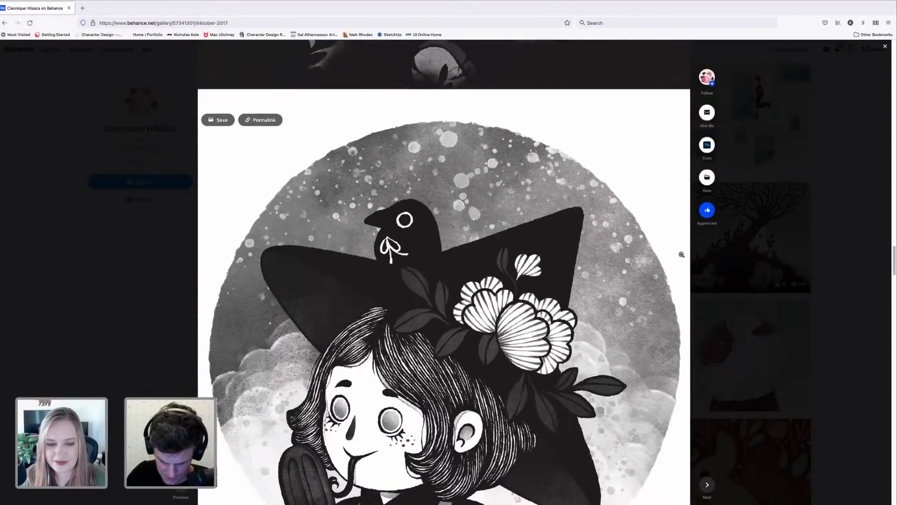
{"action": "scroll", "coordinate": [721, 254], "scroll_direction": "down", "scroll_amount": 2}
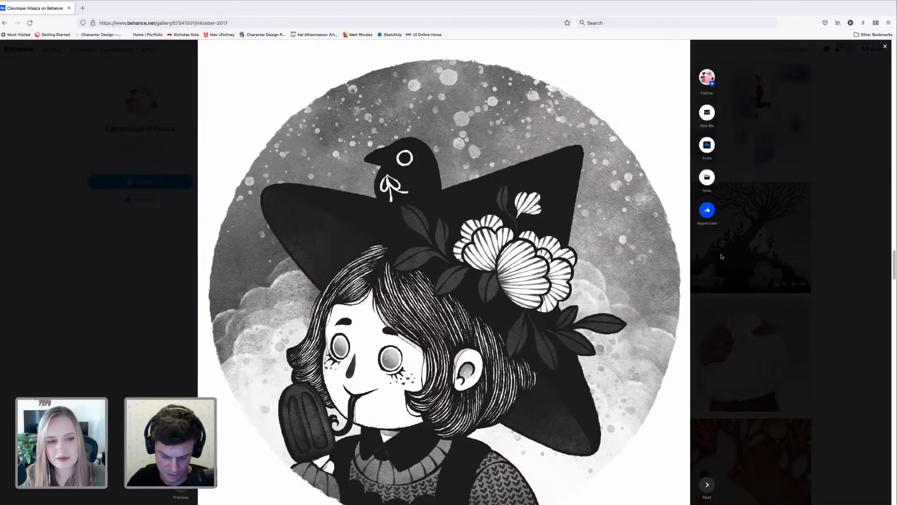
{"action": "scroll", "coordinate": [727, 215], "scroll_direction": "down", "scroll_amount": 3}
{"action": "scroll", "coordinate": [727, 238], "scroll_direction": "down", "scroll_amount": 3}
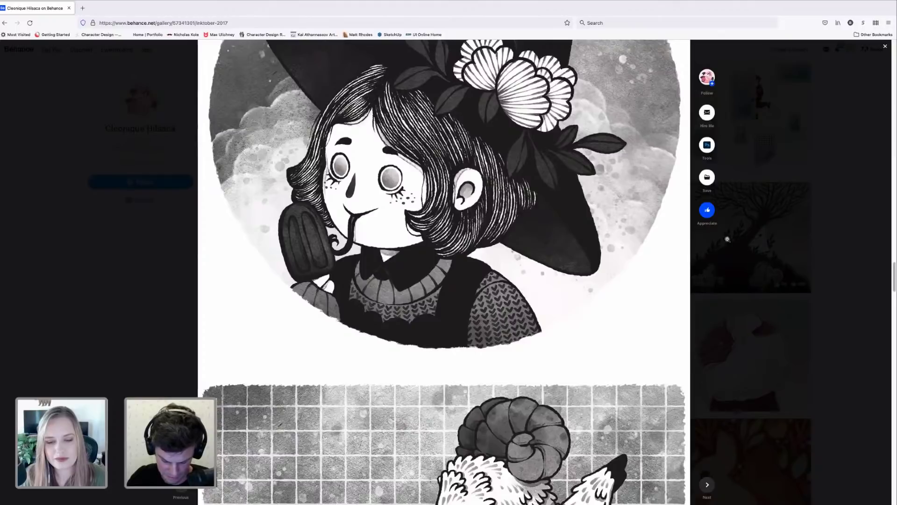
- Examine the Inktober drawing of the horned creature in a bubble bath, including the clawfoot tub and skull rug
{"action": "scroll", "coordinate": [728, 239], "scroll_direction": "down", "scroll_amount": 3}
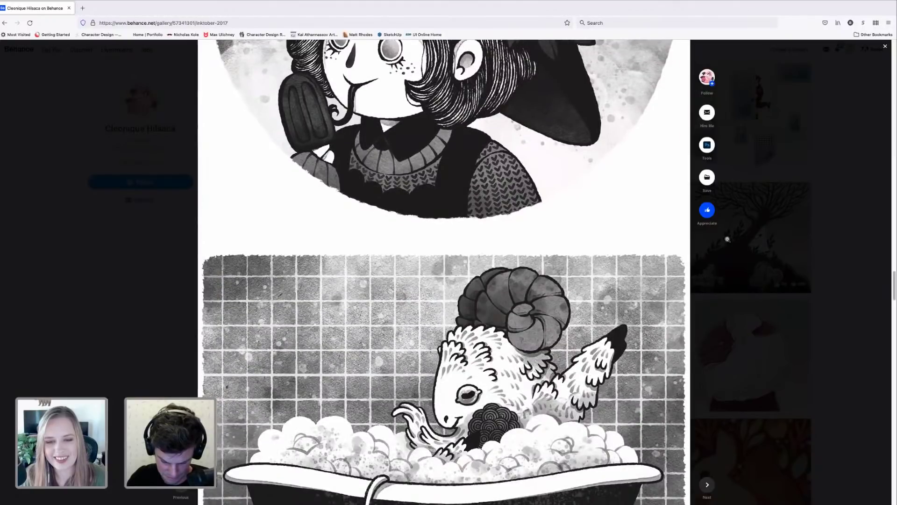
{"action": "scroll", "coordinate": [728, 239], "scroll_direction": "down", "scroll_amount": 2}
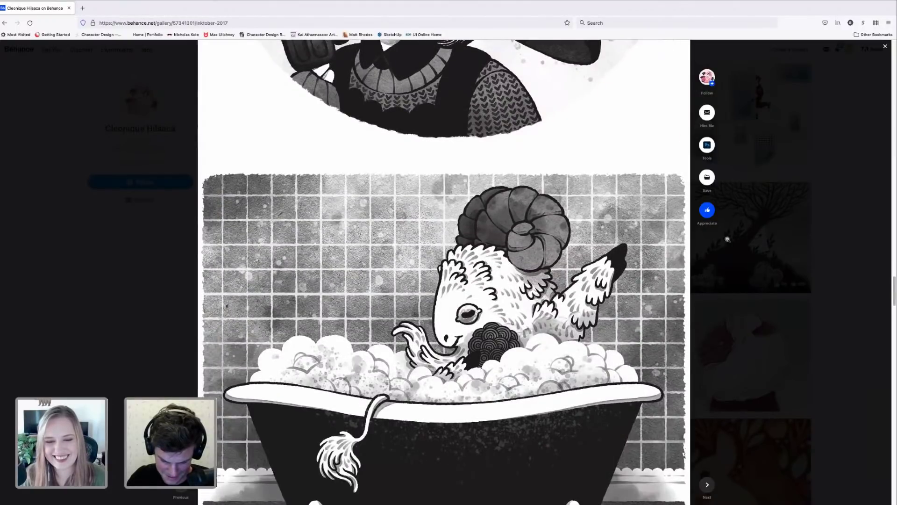
{"action": "scroll", "coordinate": [727, 238], "scroll_direction": "down", "scroll_amount": 4}
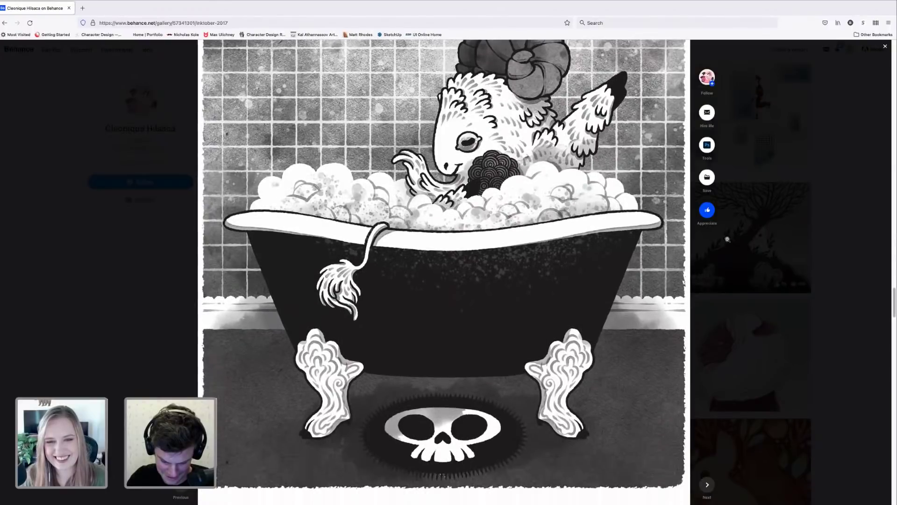
{"action": "scroll", "coordinate": [728, 239], "scroll_direction": "down", "scroll_amount": 1}
{"action": "scroll", "coordinate": [728, 239], "scroll_direction": "up", "scroll_amount": 1}
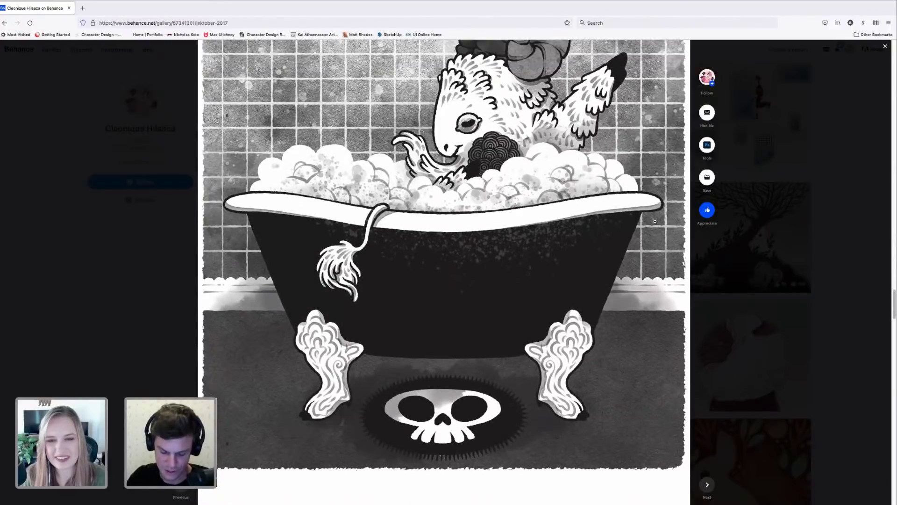
{"action": "scroll", "coordinate": [705, 260], "scroll_direction": "up", "scroll_amount": 2}
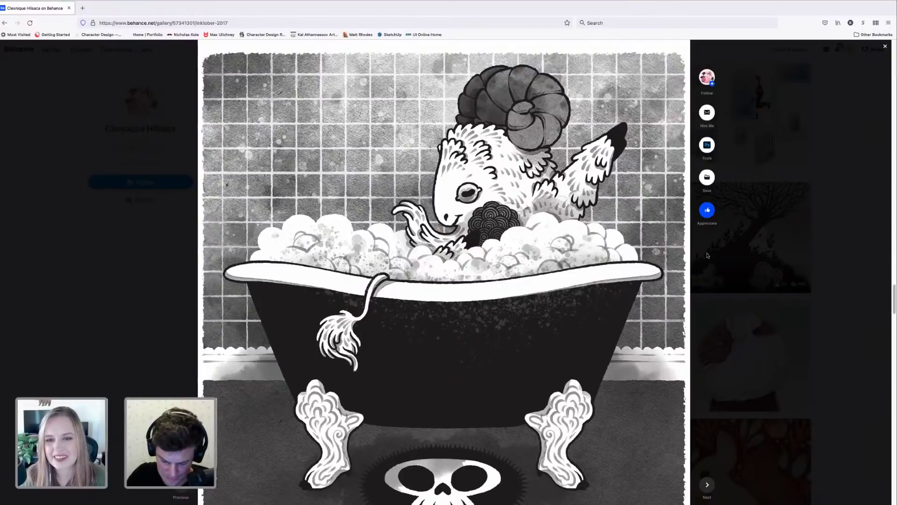
{"action": "scroll", "coordinate": [703, 258], "scroll_direction": "down", "scroll_amount": 4}
{"action": "scroll", "coordinate": [696, 263], "scroll_direction": "up", "scroll_amount": 1}
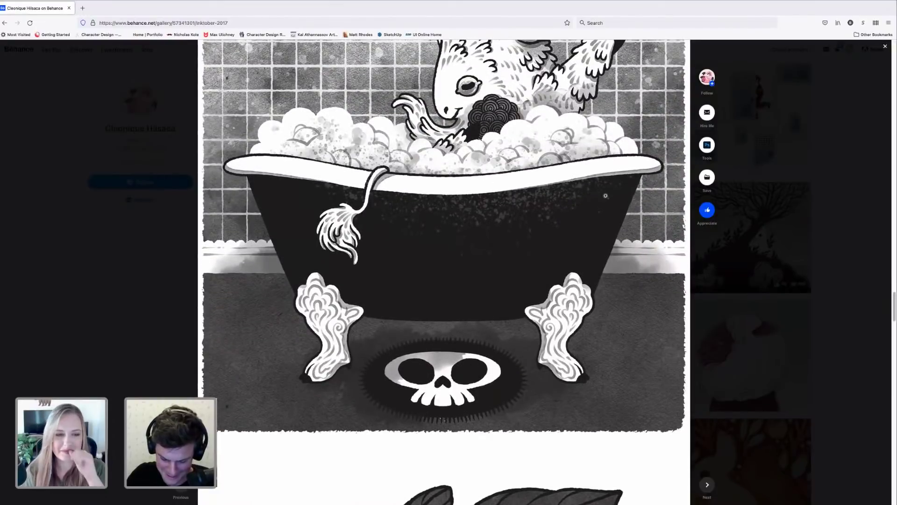
- Study the bubble bath drawing again, from the horned creature and foam to the hanging tail and the tub
{"action": "scroll", "coordinate": [546, 187], "scroll_direction": "up", "scroll_amount": 1}
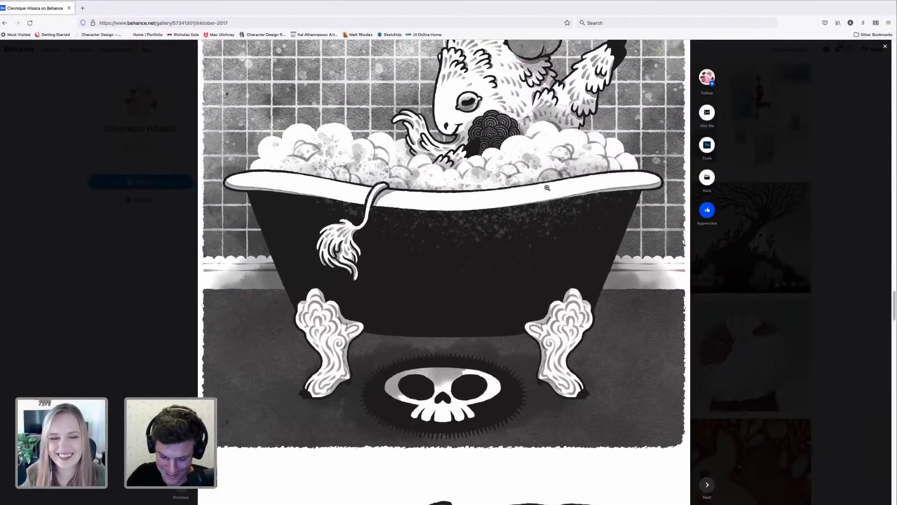
{"action": "scroll", "coordinate": [567, 230], "scroll_direction": "up", "scroll_amount": 5}
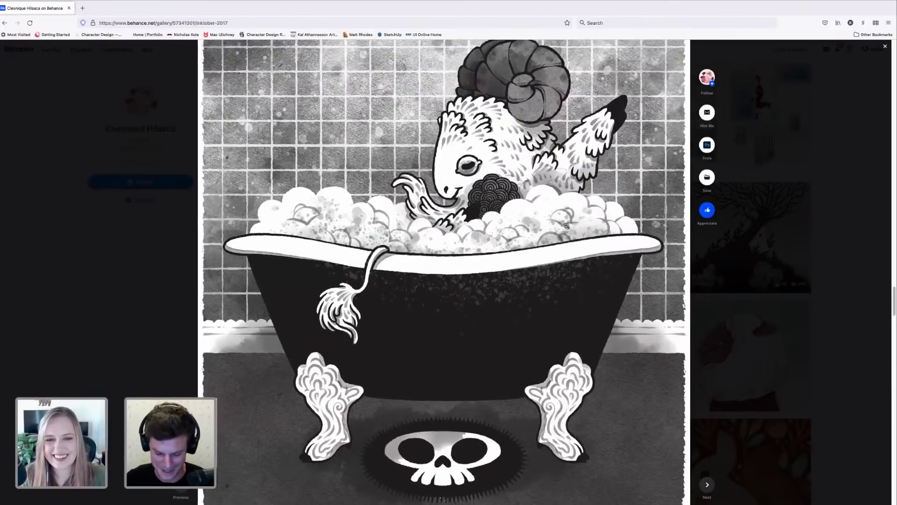
{"action": "scroll", "coordinate": [400, 454], "scroll_direction": "down", "scroll_amount": 2}
{"action": "scroll", "coordinate": [472, 366], "scroll_direction": "down", "scroll_amount": 3}
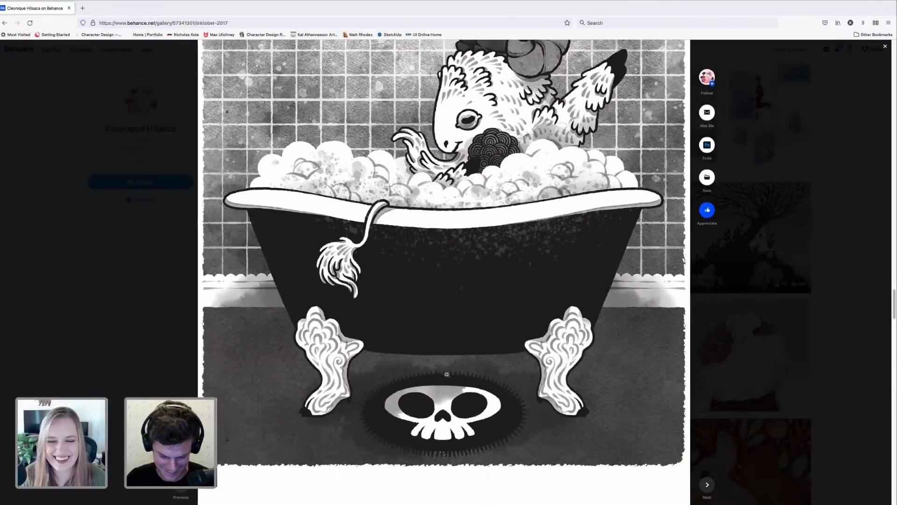
{"action": "scroll", "coordinate": [493, 289], "scroll_direction": "up", "scroll_amount": 3}
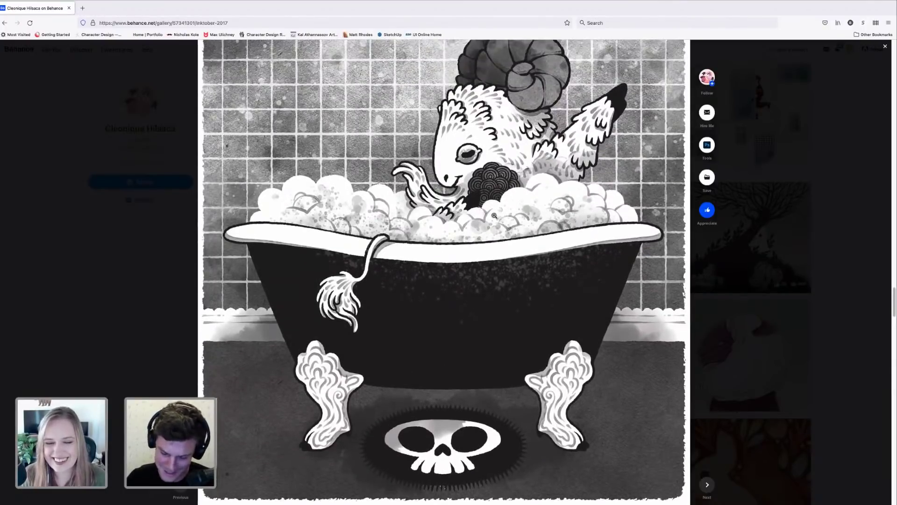
{"action": "scroll", "coordinate": [502, 253], "scroll_direction": "up", "scroll_amount": 1}
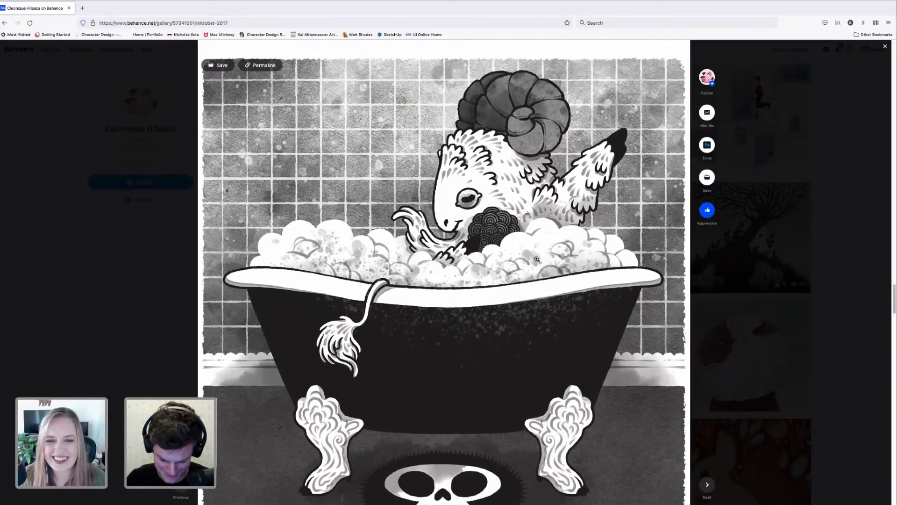
{"action": "scroll", "coordinate": [538, 262], "scroll_direction": "down", "scroll_amount": 1}
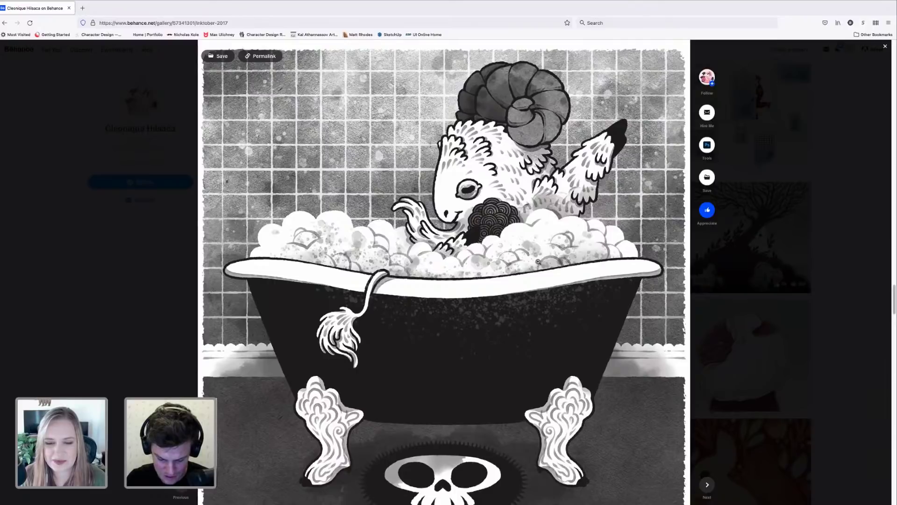
{"action": "scroll", "coordinate": [539, 262], "scroll_direction": "down", "scroll_amount": 3}
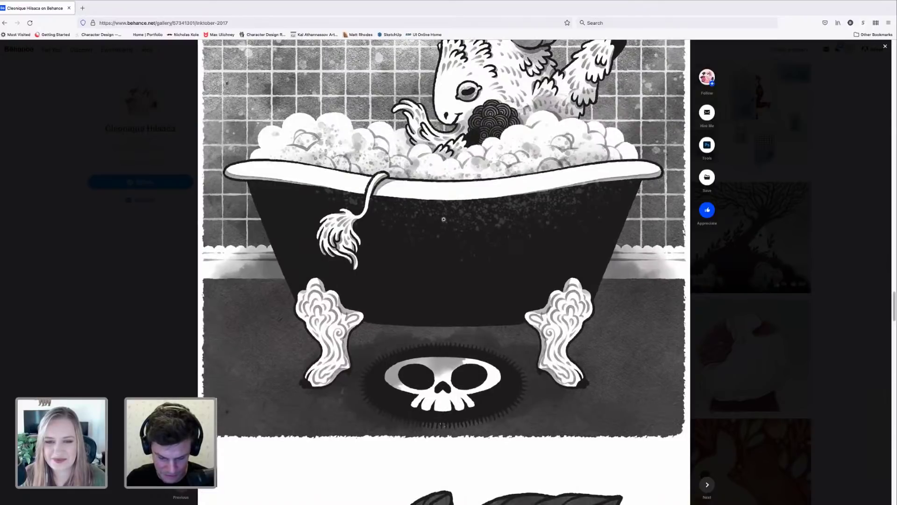
{"action": "scroll", "coordinate": [520, 258], "scroll_direction": "down", "scroll_amount": 3}
{"action": "scroll", "coordinate": [520, 258], "scroll_direction": "down", "scroll_amount": 5}
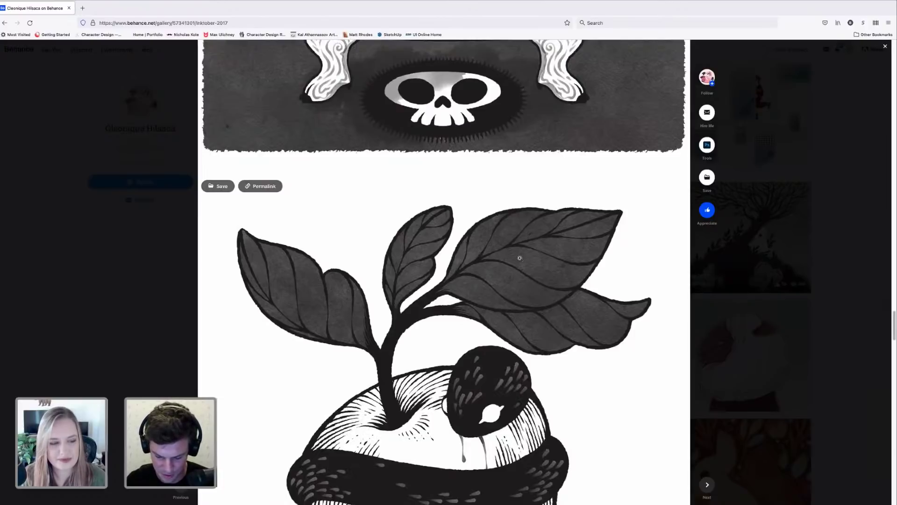
{"action": "scroll", "coordinate": [518, 258], "scroll_direction": "up", "scroll_amount": 10}
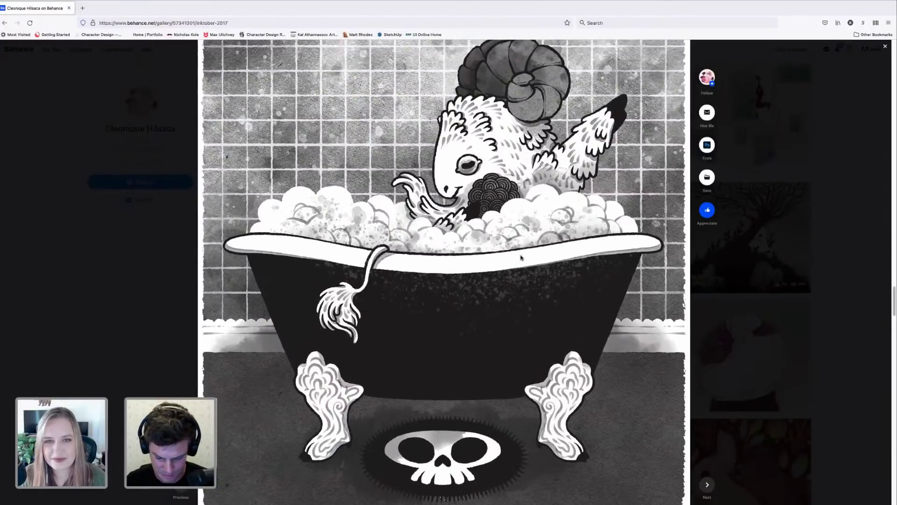
{"action": "scroll", "coordinate": [521, 255], "scroll_direction": "up", "scroll_amount": 1}
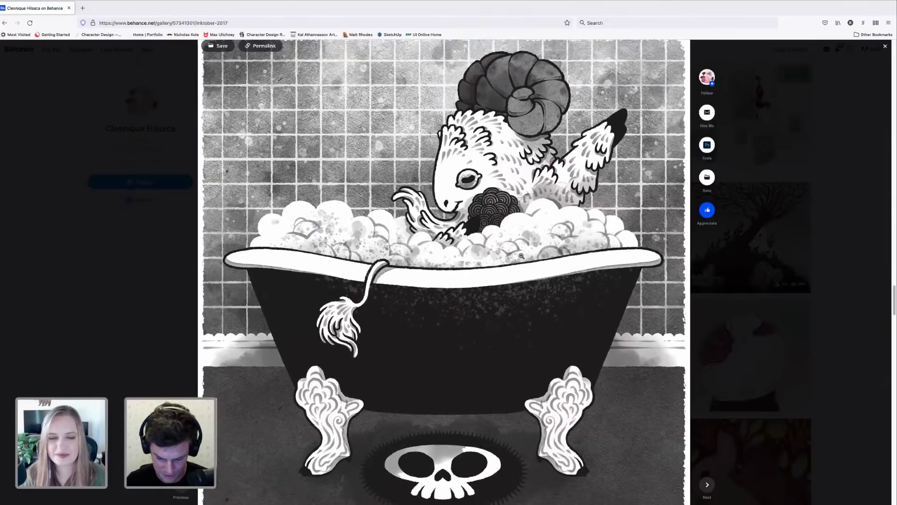
{"action": "scroll", "coordinate": [521, 255], "scroll_direction": "down", "scroll_amount": 1}
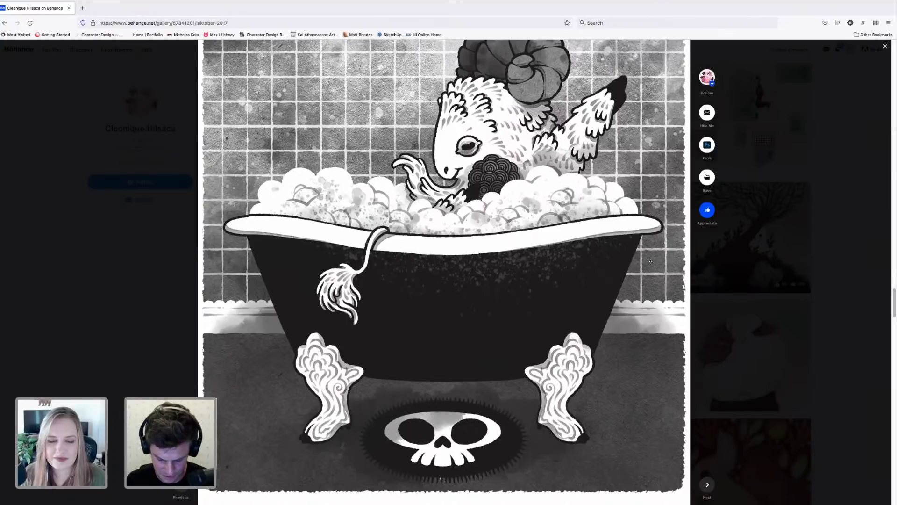
- View the Inktober drawings of the snake coiled around an apple and the white figure sitting on a wooden signpost
{"action": "scroll", "coordinate": [651, 260], "scroll_direction": "down", "scroll_amount": 2}
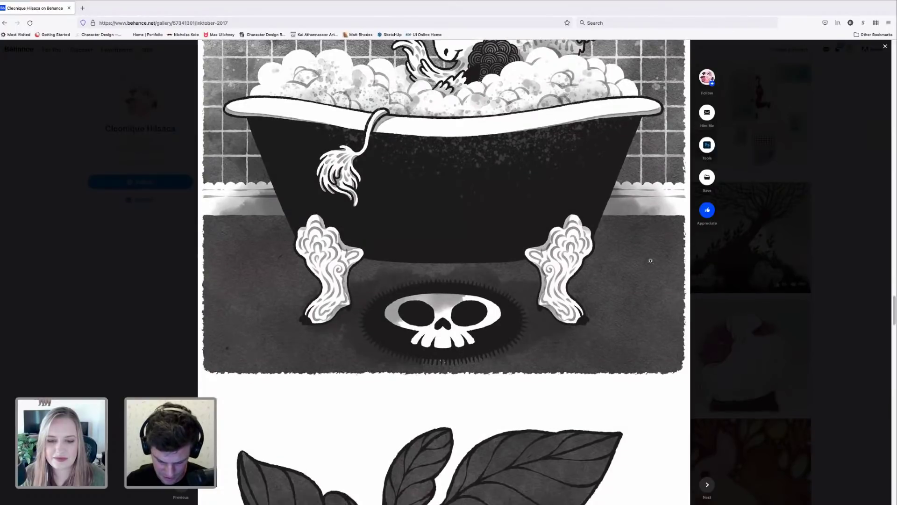
{"action": "scroll", "coordinate": [650, 261], "scroll_direction": "down", "scroll_amount": 2}
{"action": "scroll", "coordinate": [650, 260], "scroll_direction": "down", "scroll_amount": 3}
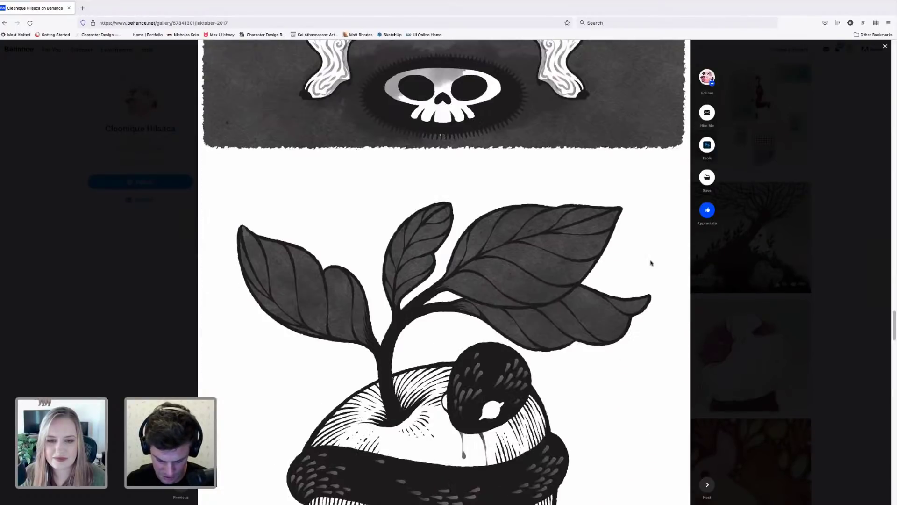
{"action": "scroll", "coordinate": [651, 263], "scroll_direction": "down", "scroll_amount": 3}
{"action": "scroll", "coordinate": [651, 261], "scroll_direction": "down", "scroll_amount": 4}
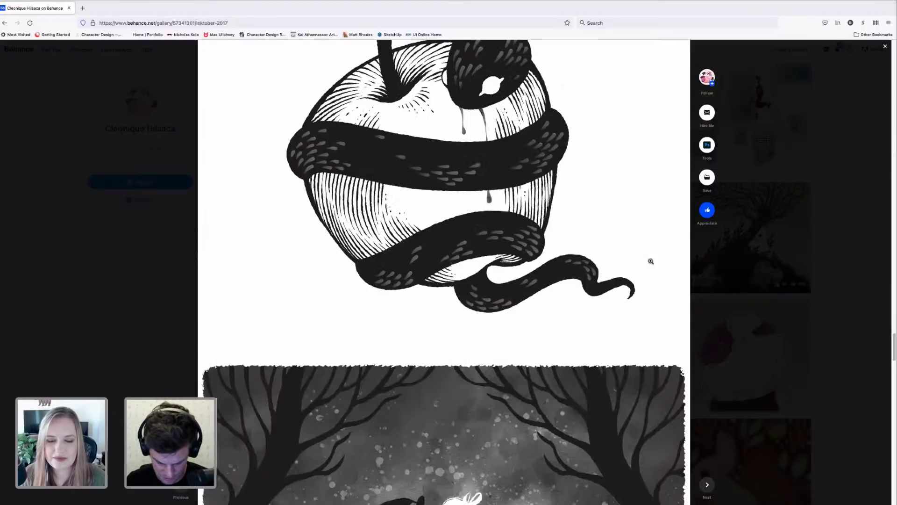
{"action": "scroll", "coordinate": [650, 260], "scroll_direction": "down", "scroll_amount": 3}
{"action": "scroll", "coordinate": [650, 261], "scroll_direction": "down", "scroll_amount": 2}
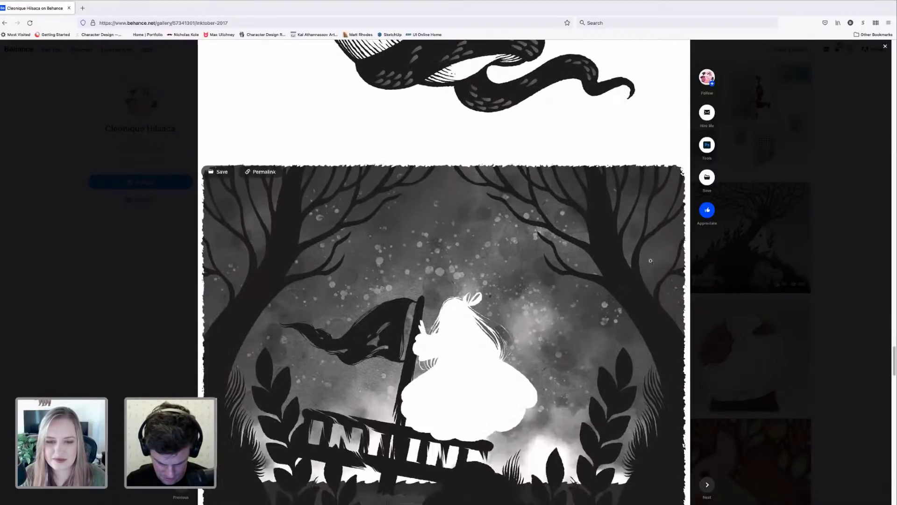
- View the framed Inktober drawing of the three-eyed, two-mouthed cat in a bow tie, through to the project's end
{"action": "scroll", "coordinate": [650, 260], "scroll_direction": "down", "scroll_amount": 10}
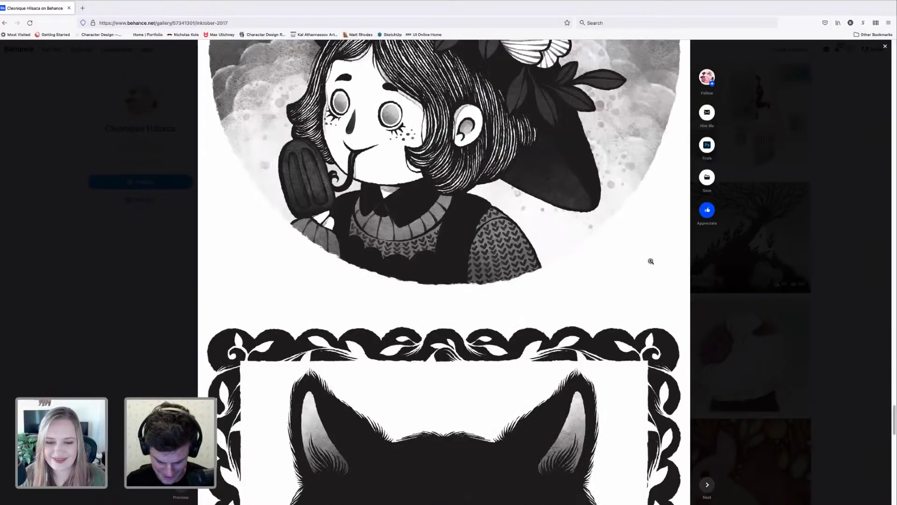
{"action": "scroll", "coordinate": [651, 260], "scroll_direction": "down", "scroll_amount": 2}
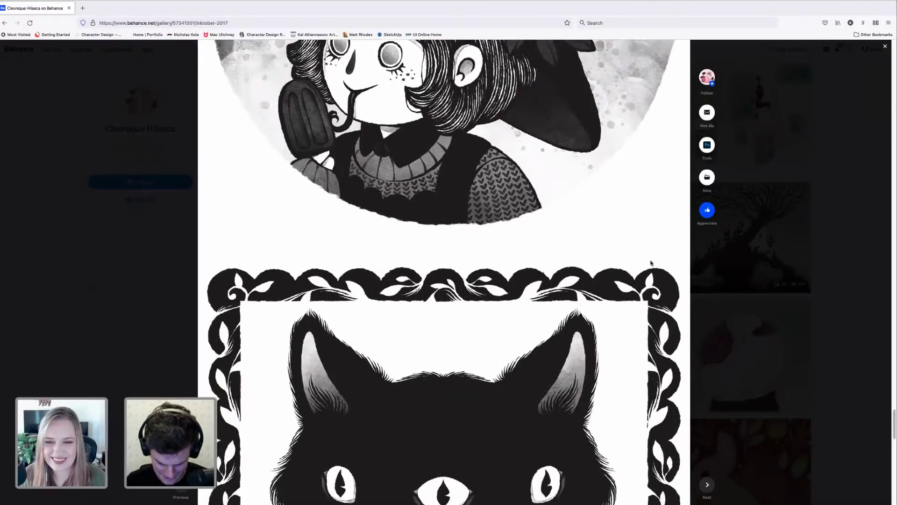
{"action": "scroll", "coordinate": [650, 261], "scroll_direction": "down", "scroll_amount": 3}
{"action": "scroll", "coordinate": [885, 47], "scroll_direction": "down", "scroll_amount": 2}
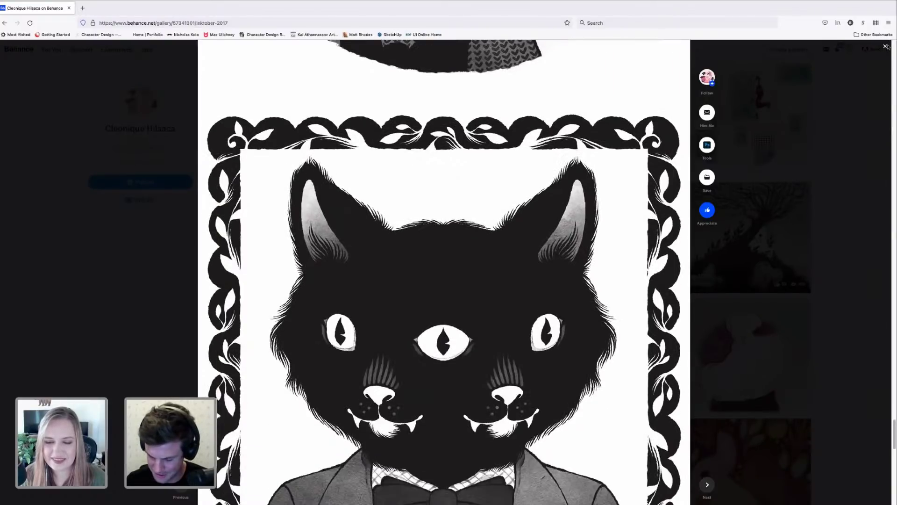
{"action": "scroll", "coordinate": [666, 121], "scroll_direction": "down", "scroll_amount": 10}
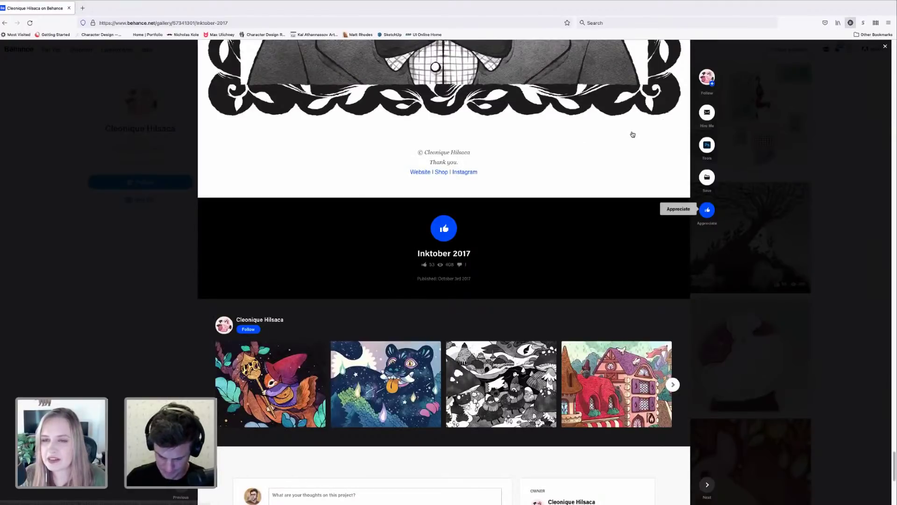
- Close the Inktober 2017 project and open the Witch+Craft - Silverstruck project from the artist's portfolio
{"action": "key", "text": "Escape"}
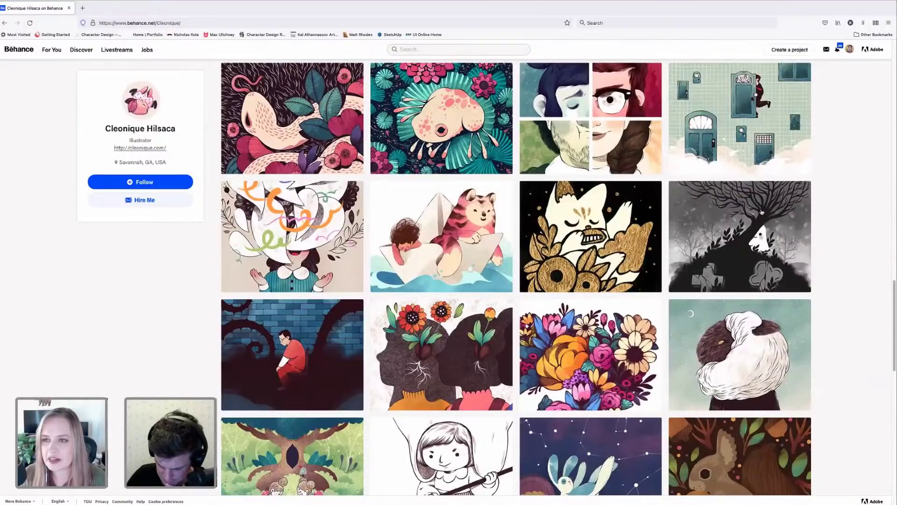
{"action": "scroll", "coordinate": [761, 212], "scroll_direction": "down", "scroll_amount": 2}
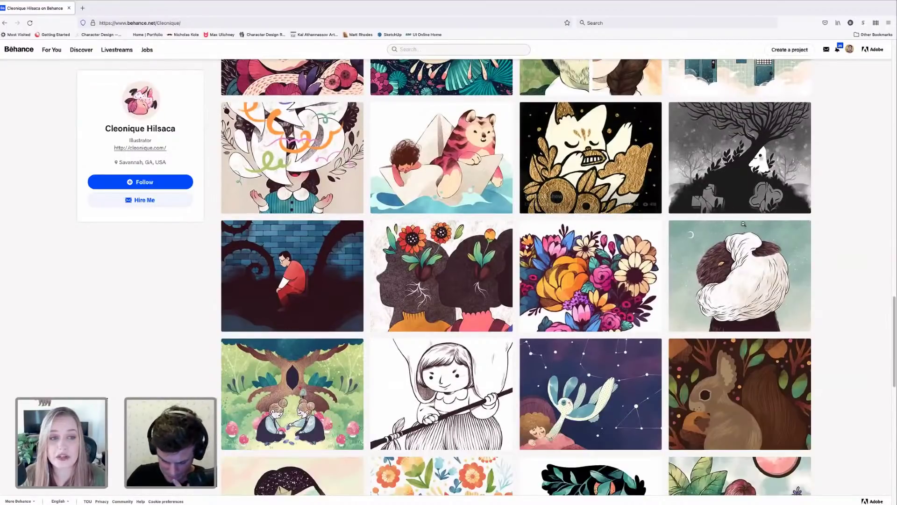
{"action": "scroll", "coordinate": [743, 222], "scroll_direction": "up", "scroll_amount": 10}
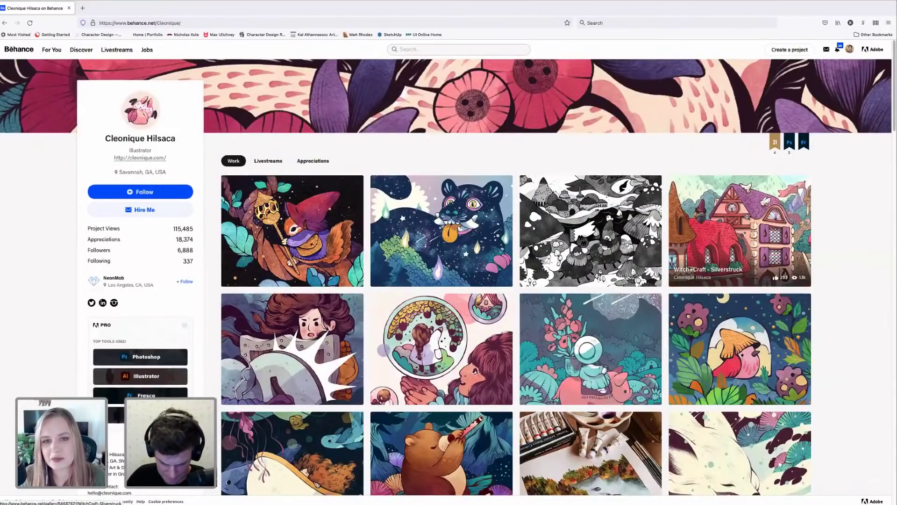
{"action": "left_click", "coordinate": [746, 217]}
{"action": "scroll", "coordinate": [746, 217], "scroll_direction": "down", "scroll_amount": 2}
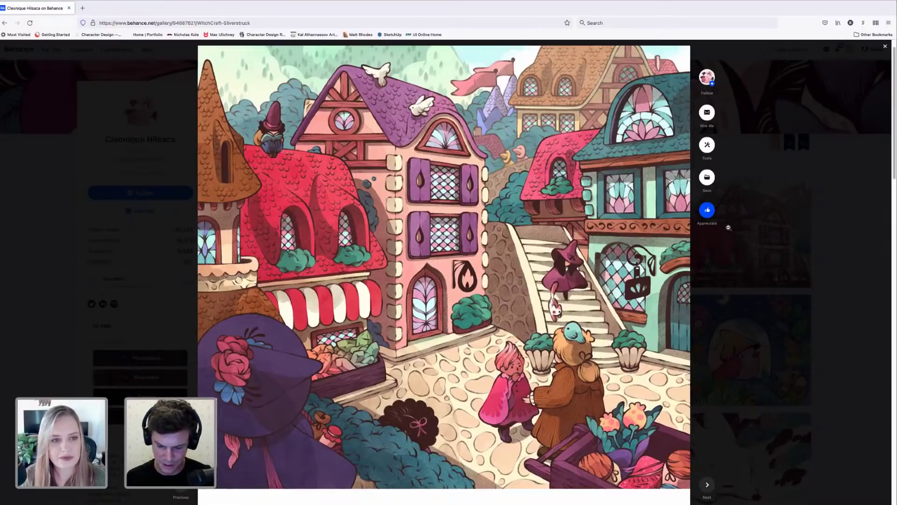
- Examine the Silverstruck village illustration, including its colourful rooftops, stone stairway, witches and market cart
{"action": "mouse_move", "coordinate": [520, 93]}
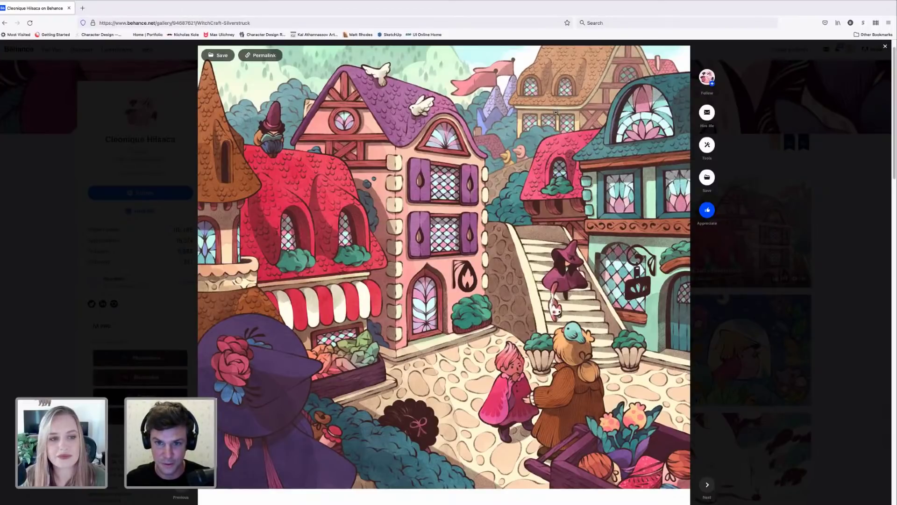
{"action": "scroll", "coordinate": [530, 151], "scroll_direction": "down", "scroll_amount": 1}
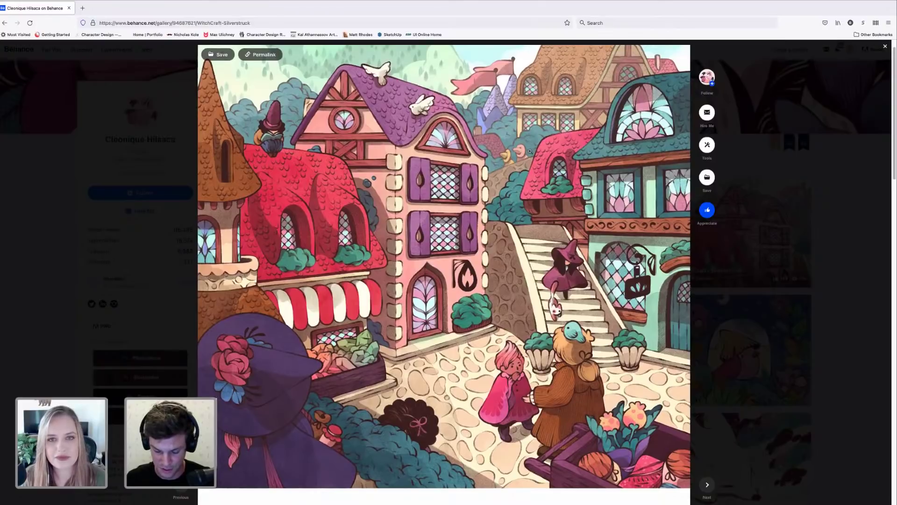
{"action": "scroll", "coordinate": [530, 151], "scroll_direction": "down", "scroll_amount": 1}
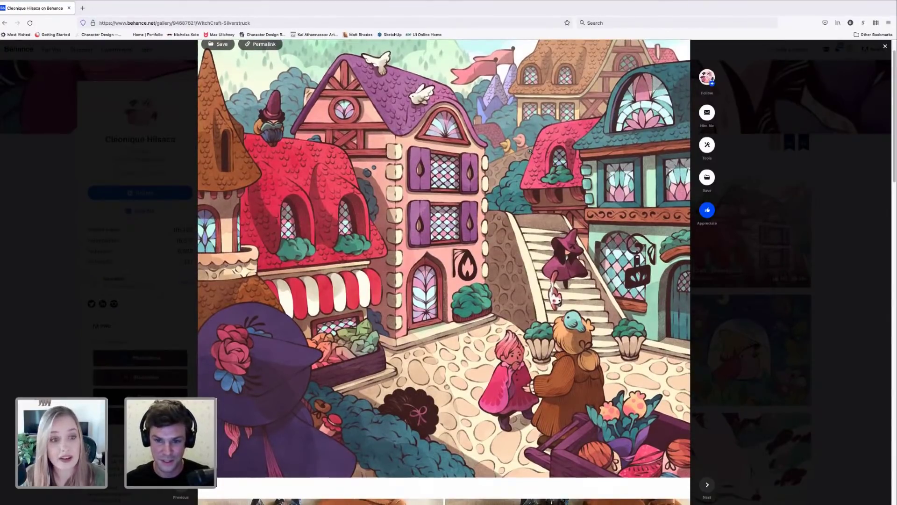
{"action": "scroll", "coordinate": [530, 150], "scroll_direction": "up", "scroll_amount": 2}
{"action": "scroll", "coordinate": [287, 325], "scroll_direction": "down", "scroll_amount": 1}
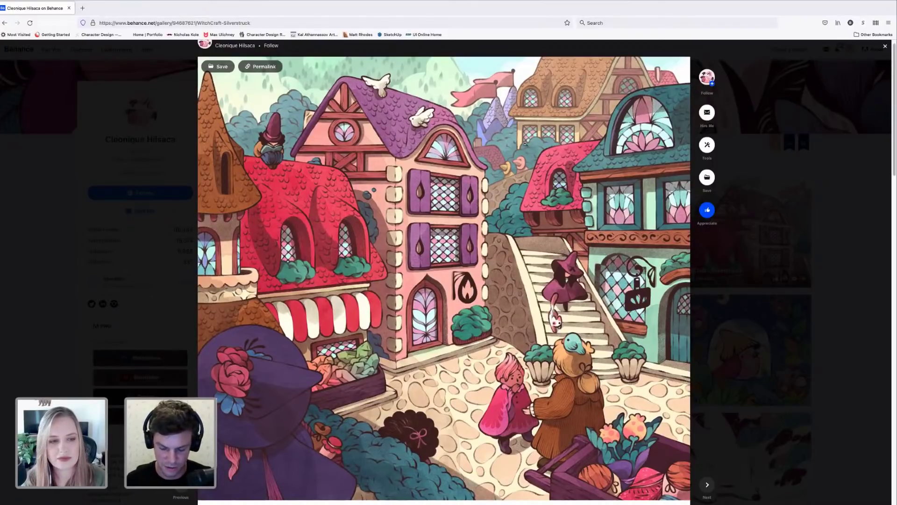
{"action": "scroll", "coordinate": [524, 155], "scroll_direction": "up", "scroll_amount": 2}
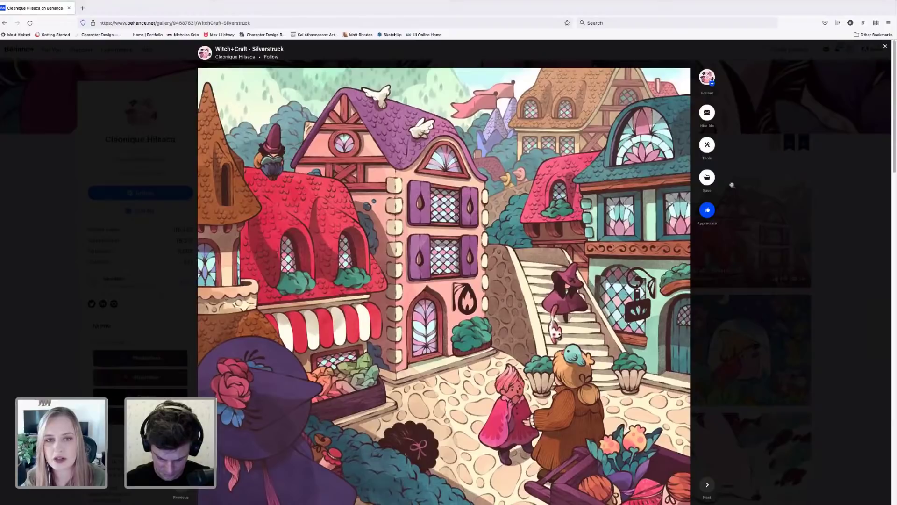
{"action": "scroll", "coordinate": [731, 185], "scroll_direction": "down", "scroll_amount": 2}
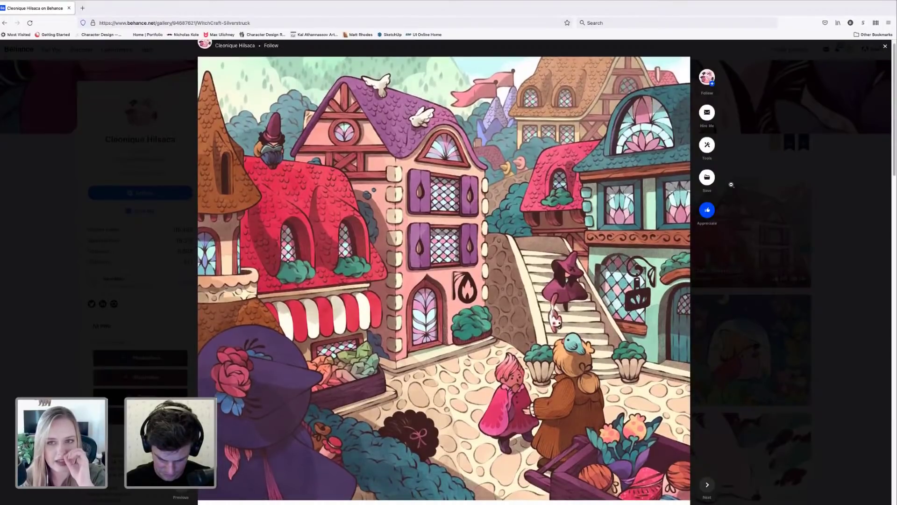
{"action": "scroll", "coordinate": [731, 185], "scroll_direction": "up", "scroll_amount": 2}
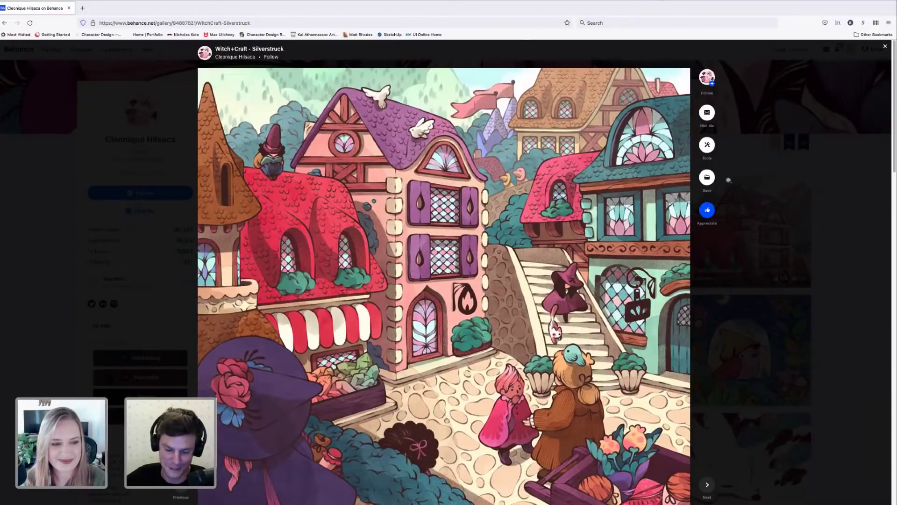
- View the photos of the printed Witch+Craft book's cover and the spread with the village illustration
{"action": "scroll", "coordinate": [744, 161], "scroll_direction": "down", "scroll_amount": 4}
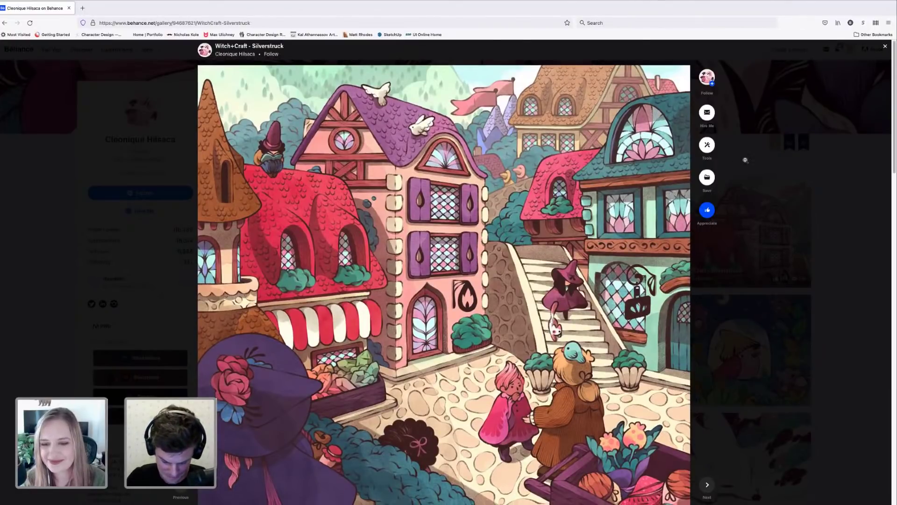
{"action": "scroll", "coordinate": [745, 160], "scroll_direction": "down", "scroll_amount": 5}
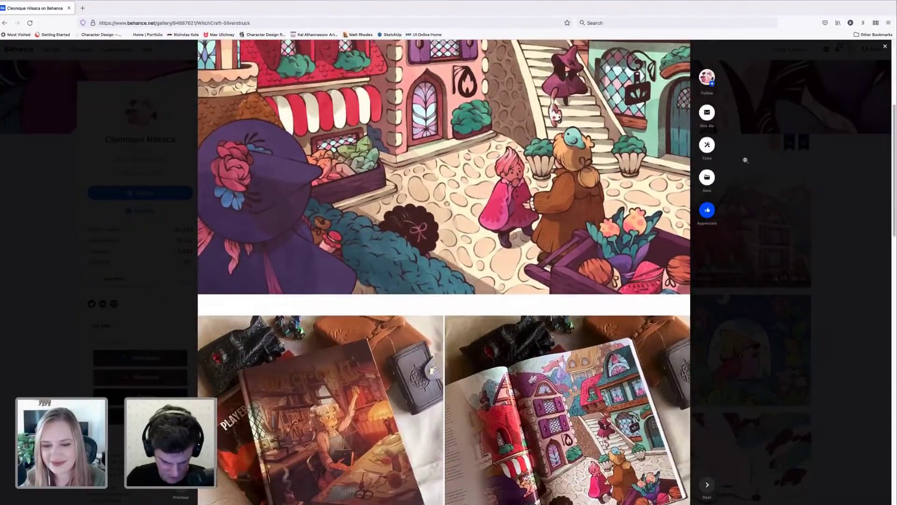
{"action": "scroll", "coordinate": [745, 160], "scroll_direction": "down", "scroll_amount": 1}
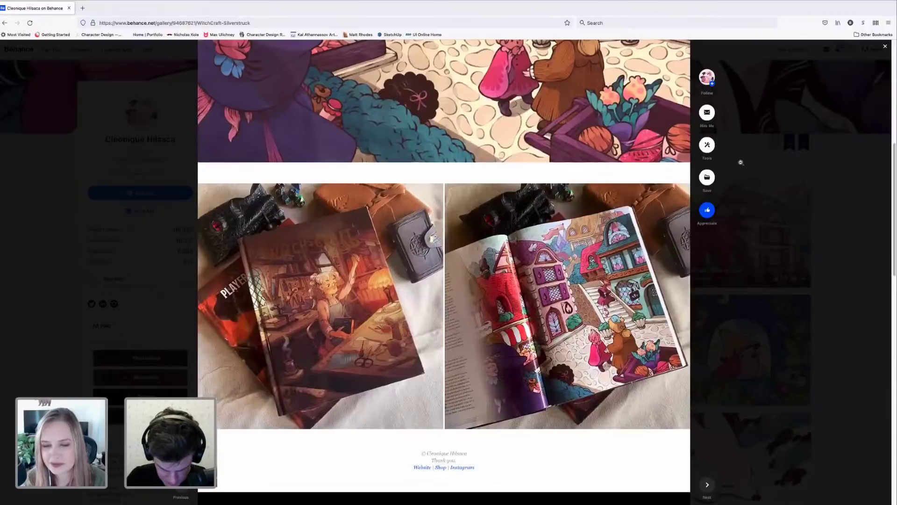
{"action": "scroll", "coordinate": [740, 162], "scroll_direction": "down", "scroll_amount": 1}
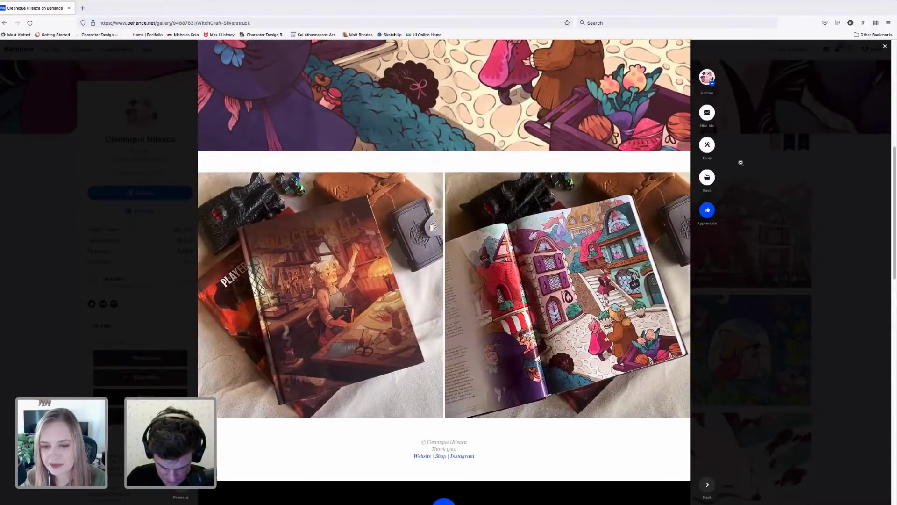
{"action": "scroll", "coordinate": [740, 163], "scroll_direction": "up", "scroll_amount": 1}
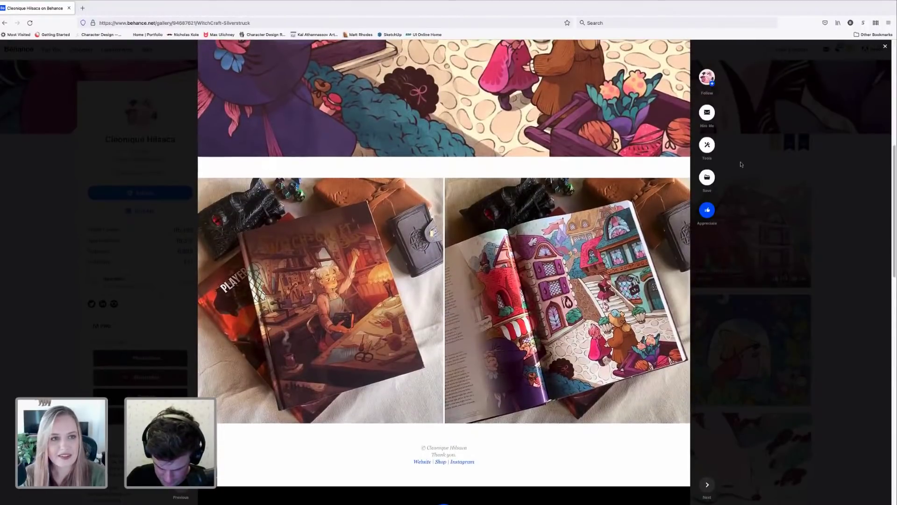
- Close the Witch+Craft - Silverstruck project and the Behance browser window, switching back to the character sheet in Photoshop
{"action": "scroll", "coordinate": [741, 163], "scroll_direction": "up", "scroll_amount": 4}
{"action": "scroll", "coordinate": [895, 41], "scroll_direction": "up", "scroll_amount": 4}
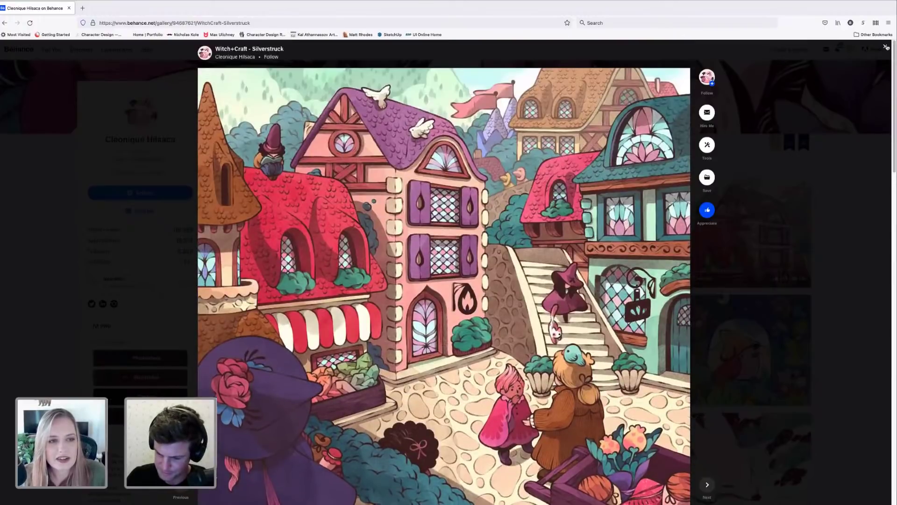
{"action": "left_click", "coordinate": [885, 47]}
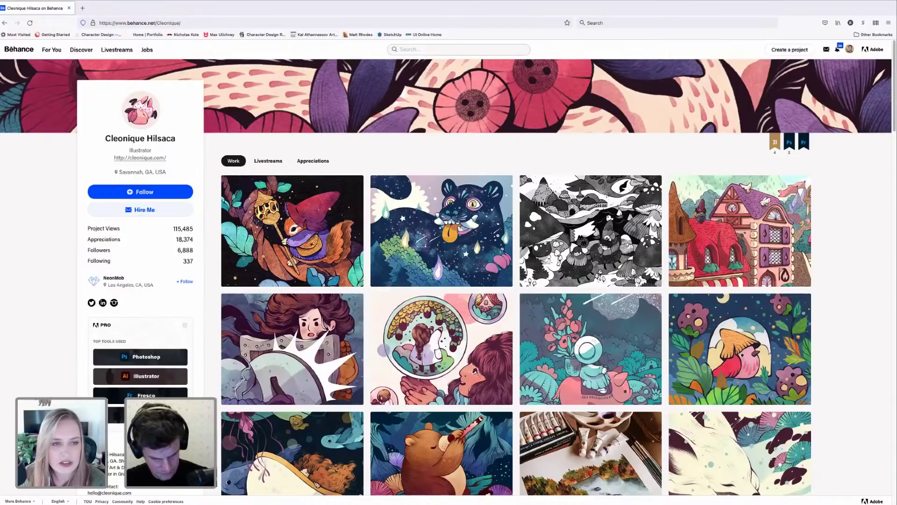
{"action": "mouse_move", "coordinate": [58, 6]}
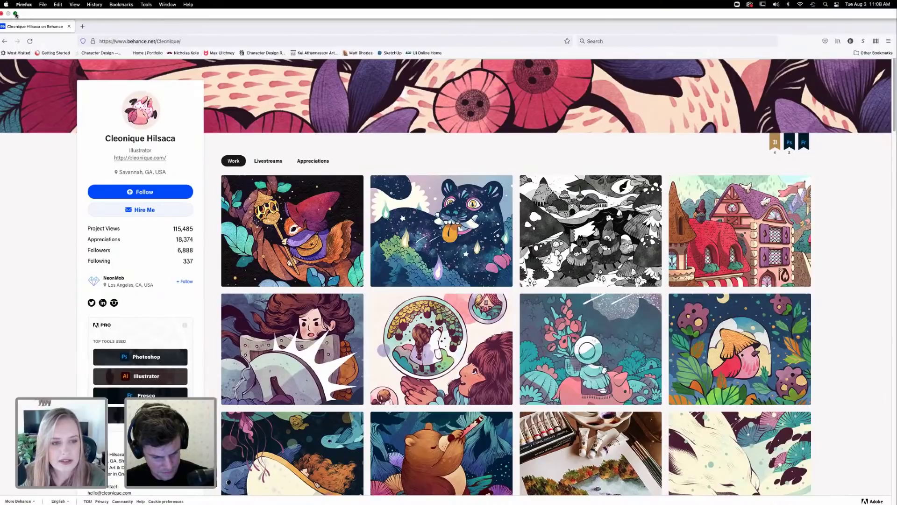
{"action": "key", "text": "ctrl+super+f"}
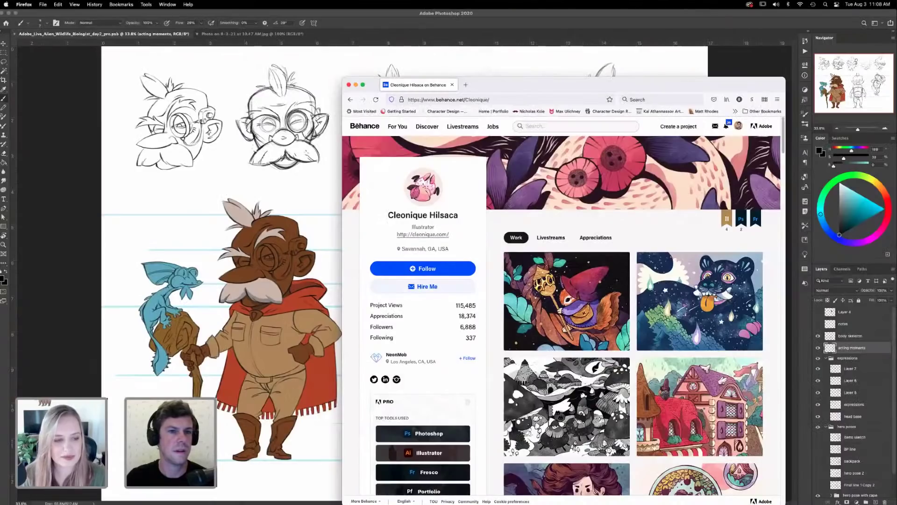
{"action": "key", "text": "super+w"}
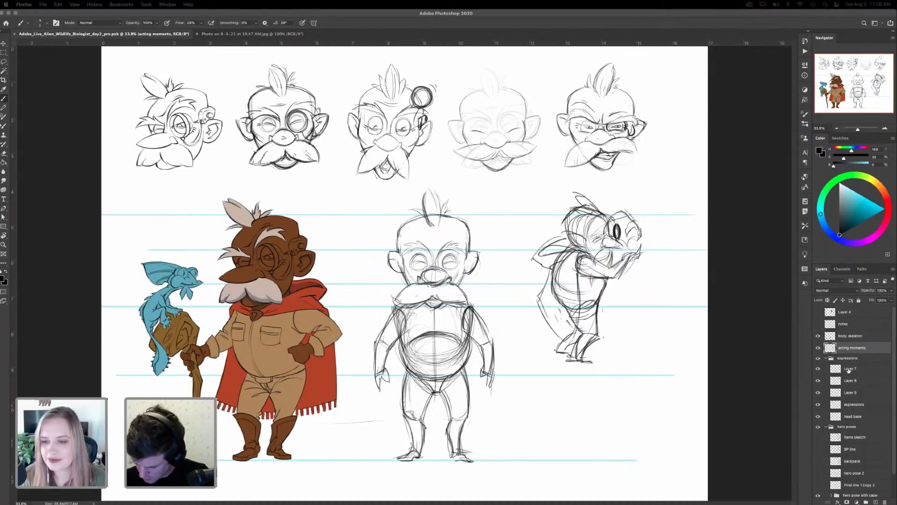
- Hide the expressions layer group so the row of head sketches is off the page
{"action": "left_click", "coordinate": [817, 358]}
{"action": "left_click", "coordinate": [817, 358]}
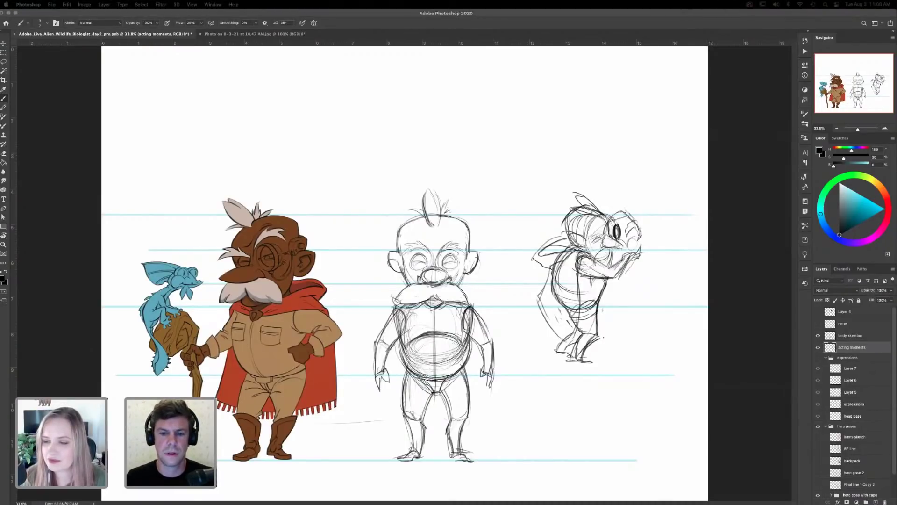
{"action": "left_click", "coordinate": [617, 217]}
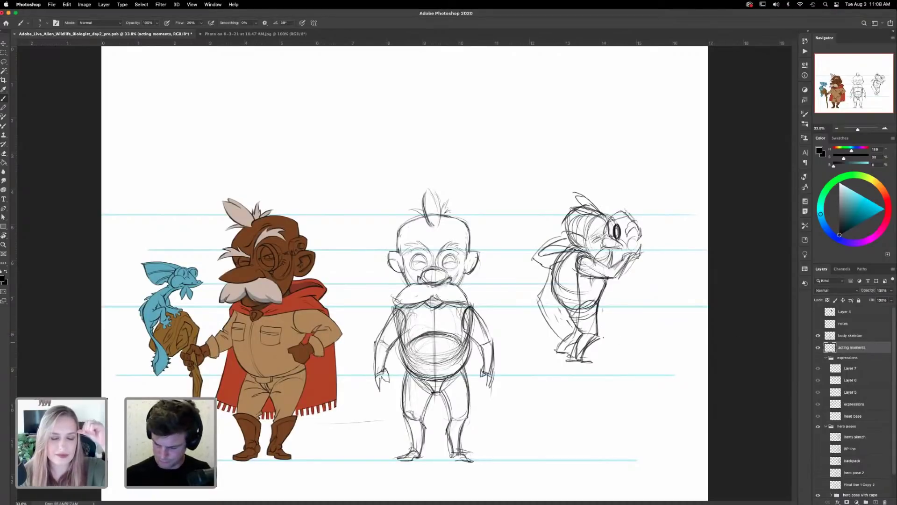
- Duplicate the body skeleton layer and move the copy up over the coloured character
{"action": "left_click", "coordinate": [850, 336]}
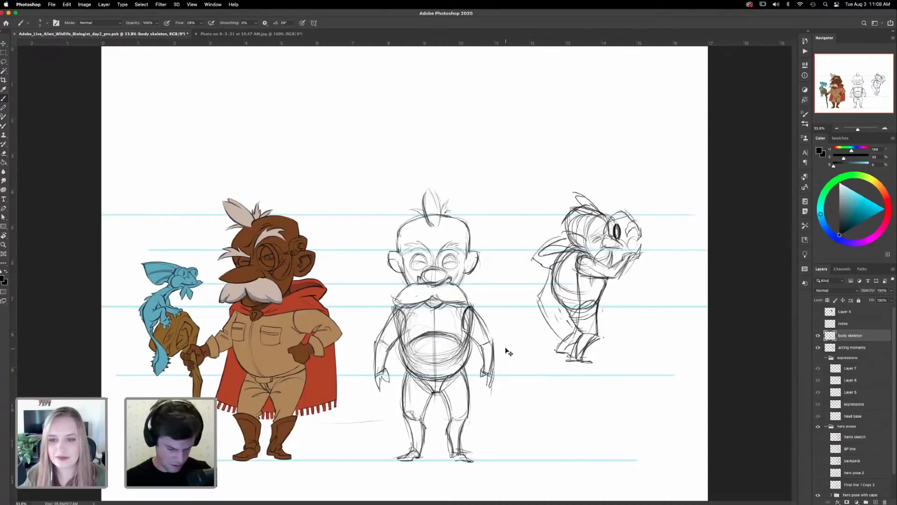
{"action": "key", "text": "ctrl+j"}
{"action": "key", "text": "v"}
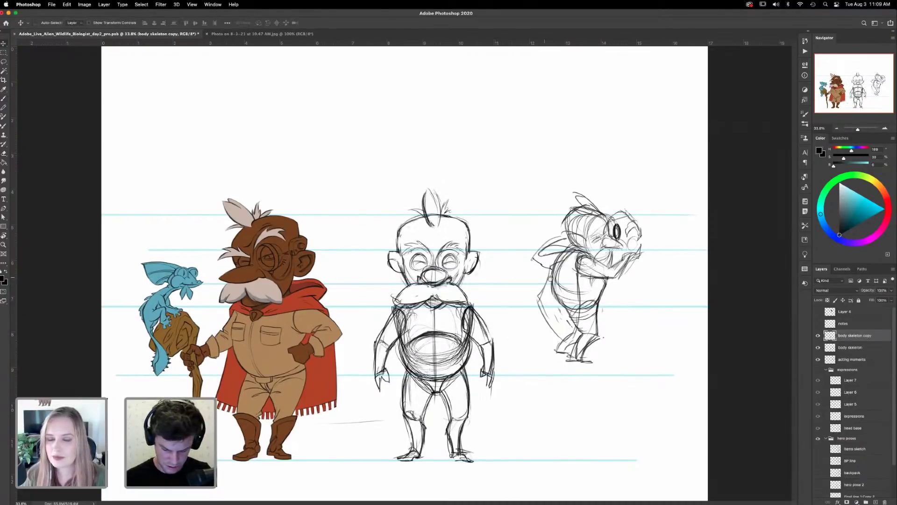
{"action": "mouse_move", "coordinate": [466, 288]}
{"action": "left_mouse_down"}
{"action": "mouse_move", "coordinate": [424, 231]}
{"action": "mouse_move", "coordinate": [326, 148]}
{"action": "left_mouse_up"}
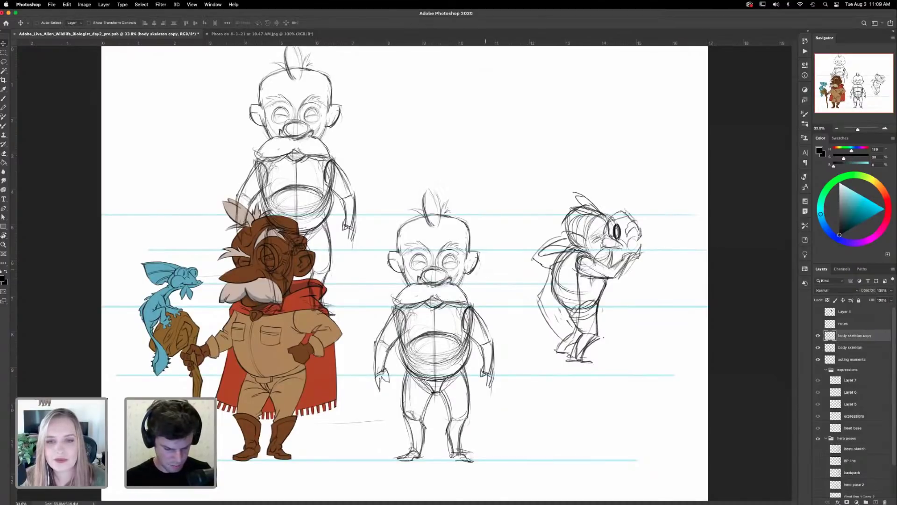
- Scale the copied body skeleton down to a small figure and place it in the empty space above the coloured character
{"action": "key", "text": "z"}
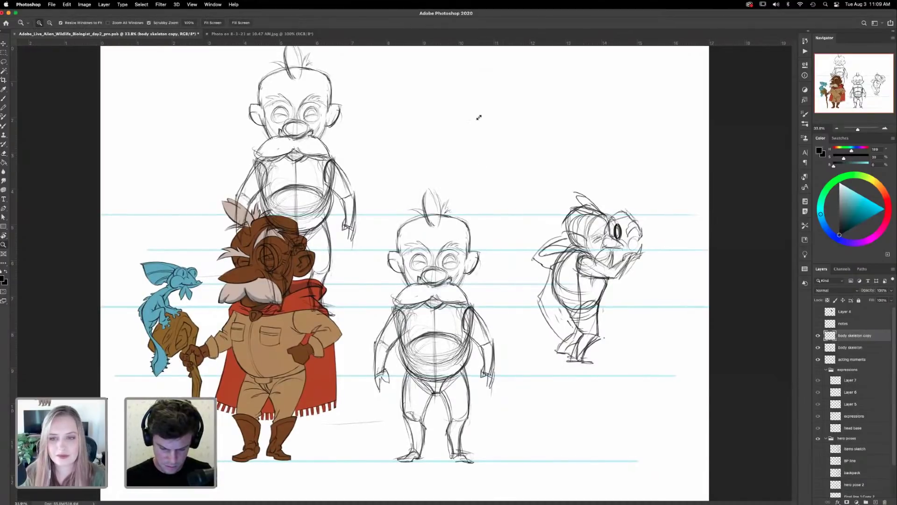
{"action": "left_click_drag", "start_coordinate": [290, 154], "coordinate": [414, 241]}
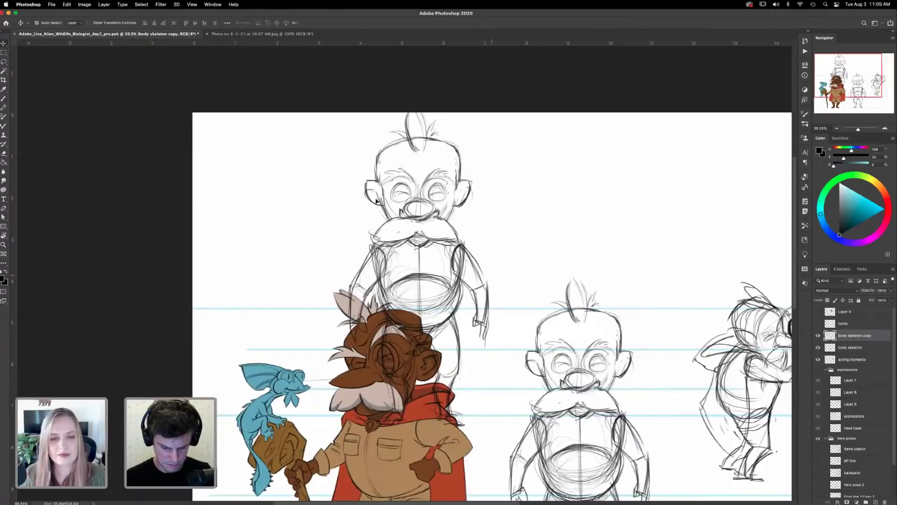
{"action": "key", "text": "super+t"}
{"action": "left_click_drag", "start_coordinate": [488, 106], "coordinate": [332, 299]}
{"action": "left_click_drag", "start_coordinate": [310, 327], "coordinate": [380, 170]}
{"action": "key", "text": "Return"}
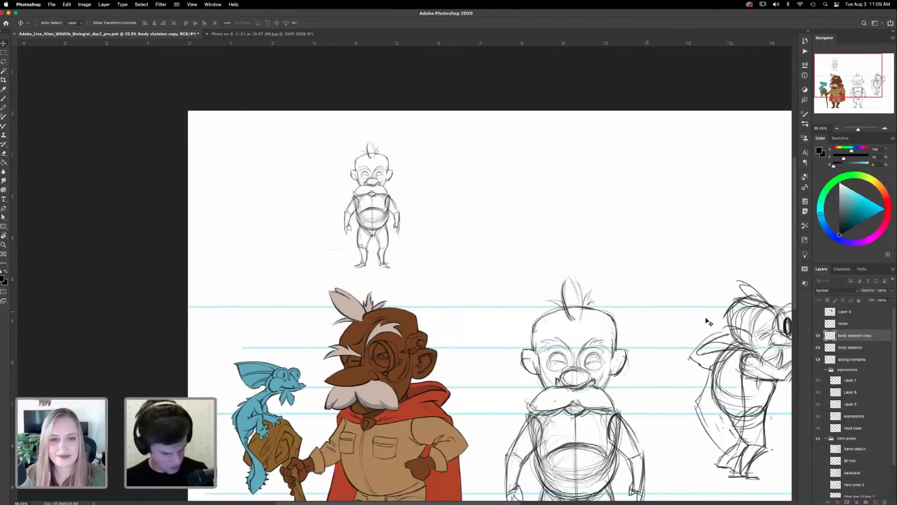
- Select the crouching pose on the acting moments layer, scale it to about 62%, place it beside the small body skeleton and deselect
{"action": "scroll", "coordinate": [569, 311], "scroll_direction": "right", "scroll_amount": 3}
{"action": "scroll", "coordinate": [569, 310], "scroll_direction": "down", "scroll_amount": 1}
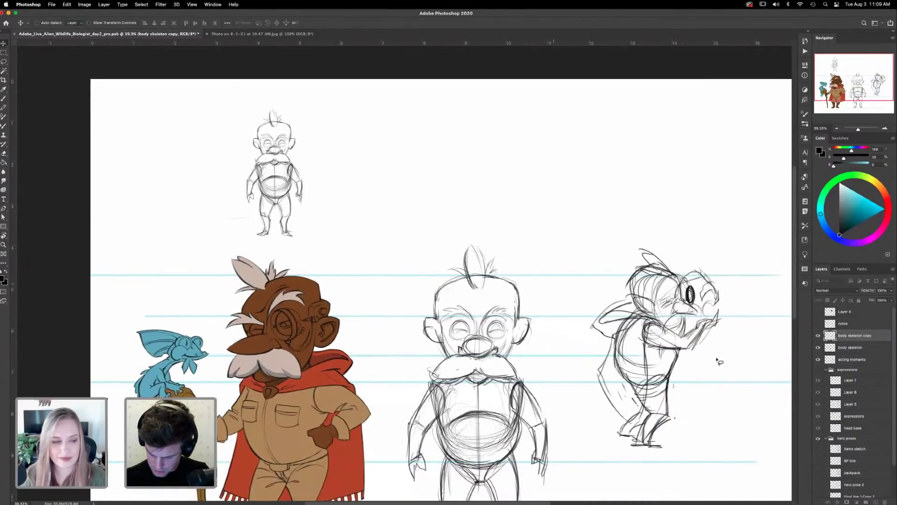
{"action": "left_click_drag", "start_coordinate": [683, 320], "coordinate": [688, 327]}
{"action": "scroll", "coordinate": [690, 328], "scroll_direction": "right", "scroll_amount": 1}
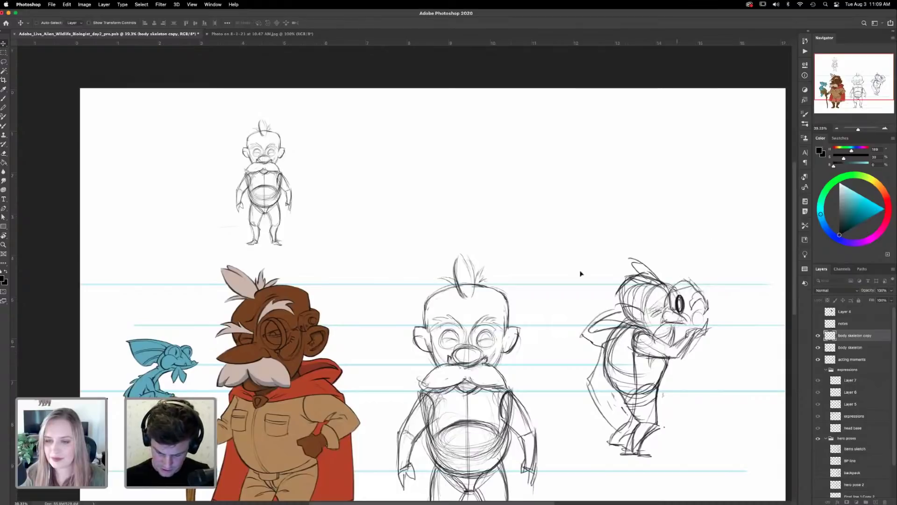
{"action": "scroll", "coordinate": [433, 126], "scroll_direction": "down", "scroll_amount": 1}
{"action": "key", "text": "super+z"}
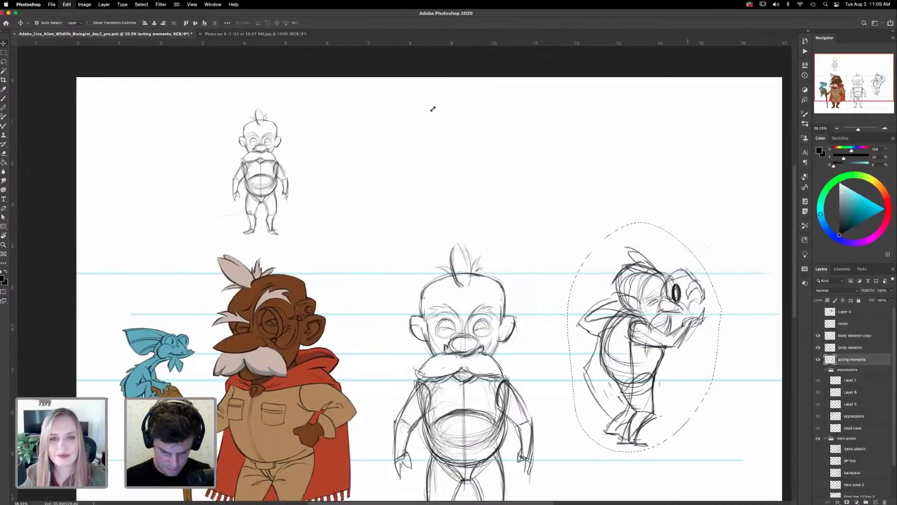
{"action": "key", "text": "super+t"}
{"action": "left_click_drag", "start_coordinate": [723, 220], "coordinate": [670, 294]}
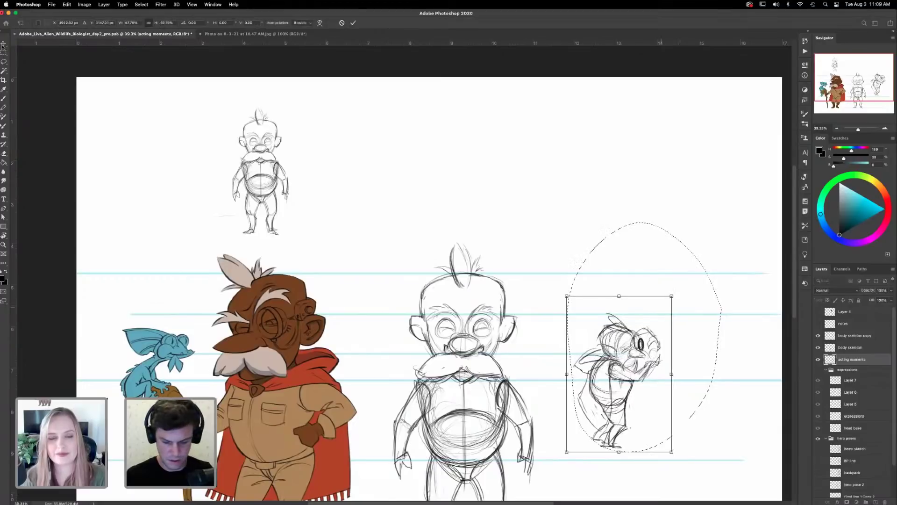
{"action": "mouse_move", "coordinate": [630, 336]}
{"action": "left_mouse_down"}
{"action": "mouse_move", "coordinate": [445, 150]}
{"action": "mouse_move", "coordinate": [403, 138]}
{"action": "left_mouse_up"}
{"action": "left_click_drag", "start_coordinate": [444, 96], "coordinate": [435, 109]}
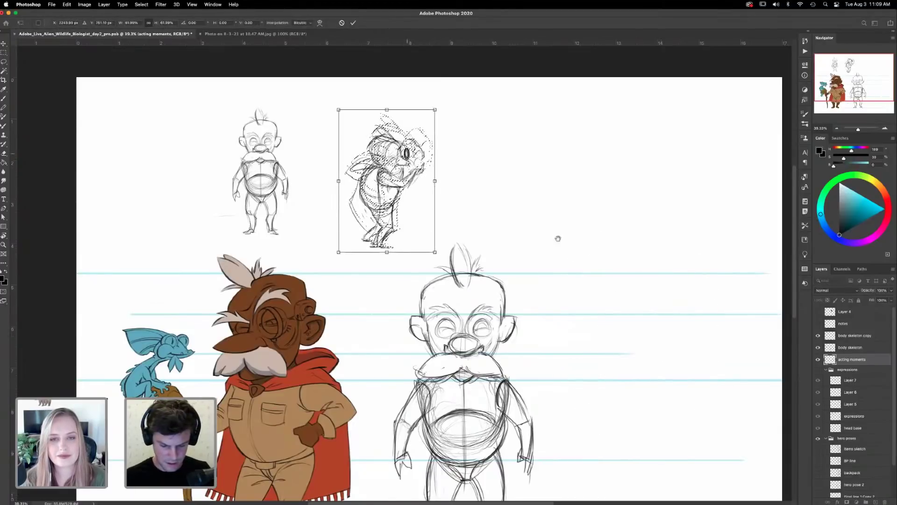
{"action": "key", "text": "Return"}
{"action": "mouse_move", "coordinate": [406, 153]}
{"action": "left_mouse_down"}
{"action": "mouse_move", "coordinate": [405, 141]}
{"action": "mouse_move", "coordinate": [391, 136]}
{"action": "left_mouse_up"}
{"action": "key", "text": "super+d"}
- Refine the crouching pose with the brush, detailing the face, hands and held round-eyed object, and strengthening the head outline and hair tuft
{"action": "key", "text": "z"}
{"action": "left_click_drag", "start_coordinate": [551, 208], "coordinate": [549, 195]}
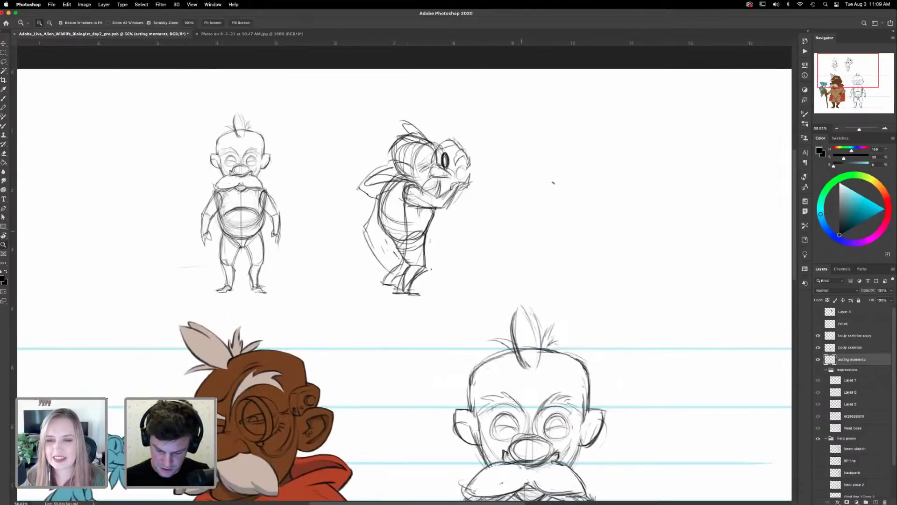
{"action": "scroll", "coordinate": [554, 182], "scroll_direction": "left", "scroll_amount": 4}
{"action": "scroll", "coordinate": [553, 183], "scroll_direction": "up", "scroll_amount": 2}
{"action": "left_click", "coordinate": [558, 206]}
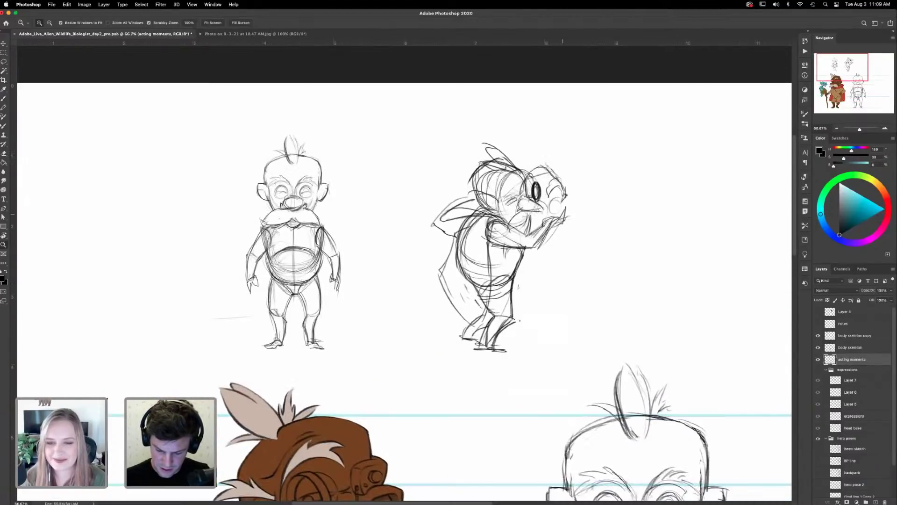
{"action": "key", "text": "b"}
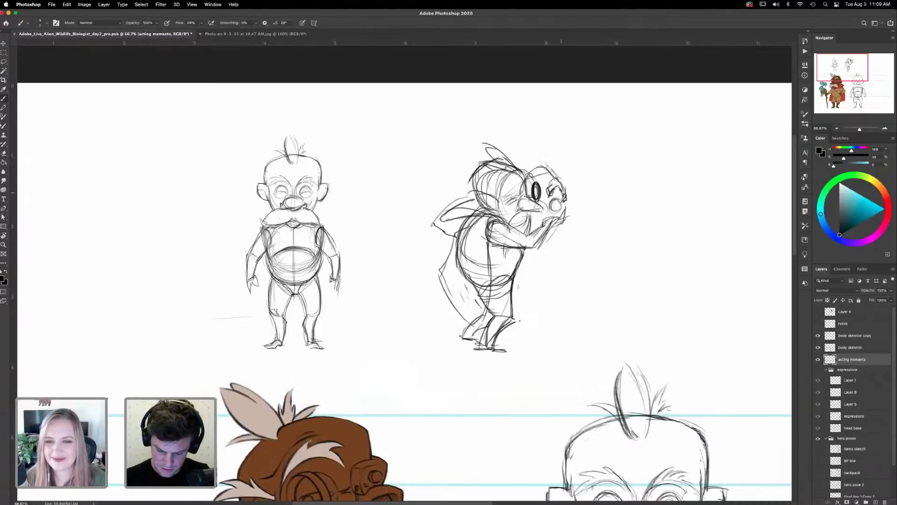
{"action": "mouse_move", "coordinate": [562, 193]}
{"action": "left_mouse_down"}
{"action": "mouse_move", "coordinate": [552, 220]}
{"action": "mouse_move", "coordinate": [564, 214]}
{"action": "mouse_move", "coordinate": [563, 223]}
{"action": "mouse_move", "coordinate": [545, 224]}
{"action": "mouse_move", "coordinate": [532, 235]}
{"action": "mouse_move", "coordinate": [542, 244]}
{"action": "mouse_move", "coordinate": [533, 243]}
{"action": "left_mouse_up"}
{"action": "left_click_drag", "start_coordinate": [538, 224], "coordinate": [523, 243]}
{"action": "mouse_move", "coordinate": [521, 235]}
{"action": "left_mouse_down"}
{"action": "mouse_move", "coordinate": [525, 242]}
{"action": "mouse_move", "coordinate": [517, 209]}
{"action": "mouse_move", "coordinate": [524, 201]}
{"action": "mouse_move", "coordinate": [501, 207]}
{"action": "left_mouse_up"}
{"action": "mouse_move", "coordinate": [505, 194]}
{"action": "left_mouse_down"}
{"action": "mouse_move", "coordinate": [520, 196]}
{"action": "mouse_move", "coordinate": [501, 210]}
{"action": "mouse_move", "coordinate": [512, 209]}
{"action": "left_mouse_up"}
{"action": "left_click_drag", "start_coordinate": [515, 204], "coordinate": [508, 209]}
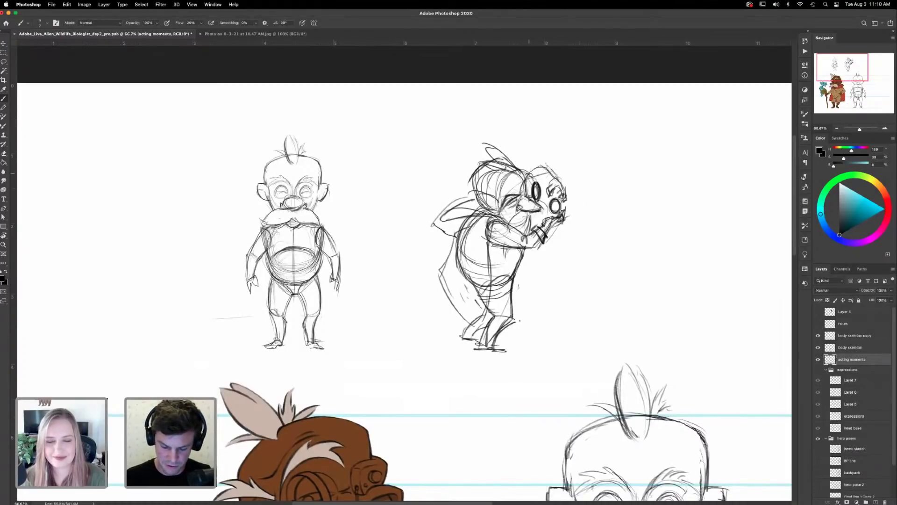
{"action": "mouse_move", "coordinate": [526, 173]}
{"action": "left_mouse_down"}
{"action": "mouse_move", "coordinate": [500, 161]}
{"action": "mouse_move", "coordinate": [472, 193]}
{"action": "left_mouse_up"}
{"action": "mouse_move", "coordinate": [517, 167]}
{"action": "left_mouse_down"}
{"action": "mouse_move", "coordinate": [499, 144]}
{"action": "mouse_move", "coordinate": [505, 167]}
{"action": "left_mouse_up"}
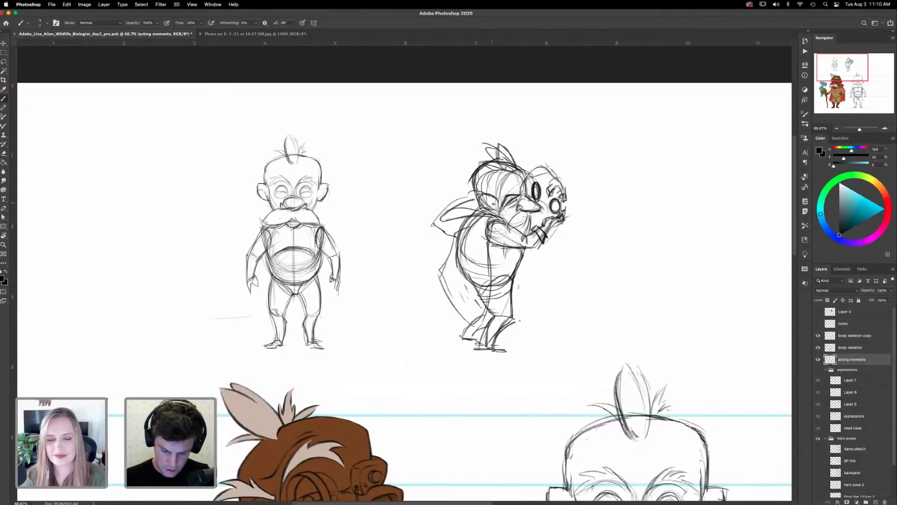
- Darken the crouching figure's back, gathered hood and hanging cape with heavier brush lines
{"action": "left_click_drag", "start_coordinate": [588, 261], "coordinate": [595, 227]}
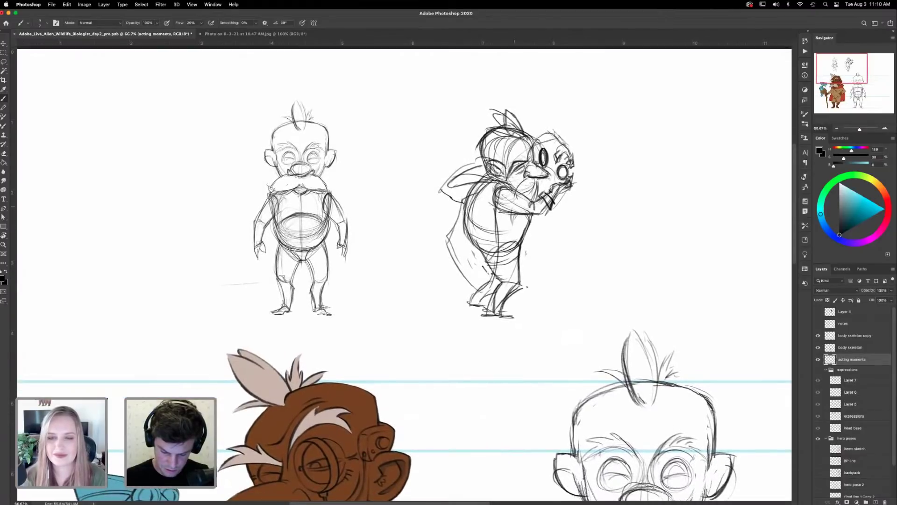
{"action": "mouse_move", "coordinate": [501, 187]}
{"action": "left_mouse_down"}
{"action": "mouse_move", "coordinate": [493, 282]}
{"action": "mouse_move", "coordinate": [479, 286]}
{"action": "left_mouse_up"}
{"action": "mouse_move", "coordinate": [451, 245]}
{"action": "left_mouse_down"}
{"action": "mouse_move", "coordinate": [455, 227]}
{"action": "mouse_move", "coordinate": [490, 286]}
{"action": "left_mouse_up"}
{"action": "left_click_drag", "start_coordinate": [450, 242], "coordinate": [464, 200]}
{"action": "mouse_move", "coordinate": [461, 203]}
{"action": "left_mouse_down"}
{"action": "mouse_move", "coordinate": [441, 189]}
{"action": "mouse_move", "coordinate": [481, 164]}
{"action": "left_mouse_up"}
- Sketch a third pose beside the crouching figure, with a pointed hood, a face inside it and the long cloak's side outlines
{"action": "left_click_drag", "start_coordinate": [627, 245], "coordinate": [586, 276]}
{"action": "scroll", "coordinate": [586, 275], "scroll_direction": "right", "scroll_amount": 10}
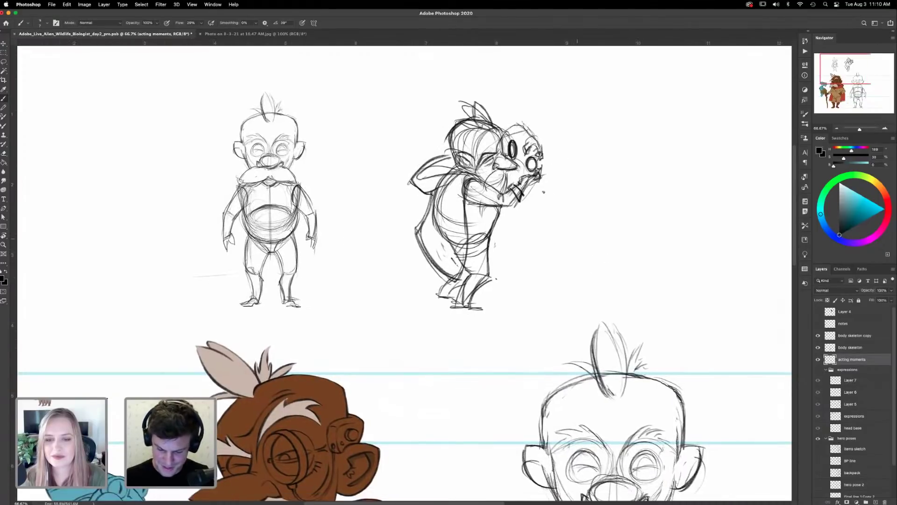
{"action": "scroll", "coordinate": [560, 161], "scroll_direction": "right", "scroll_amount": 3}
{"action": "scroll", "coordinate": [559, 160], "scroll_direction": "up", "scroll_amount": 2}
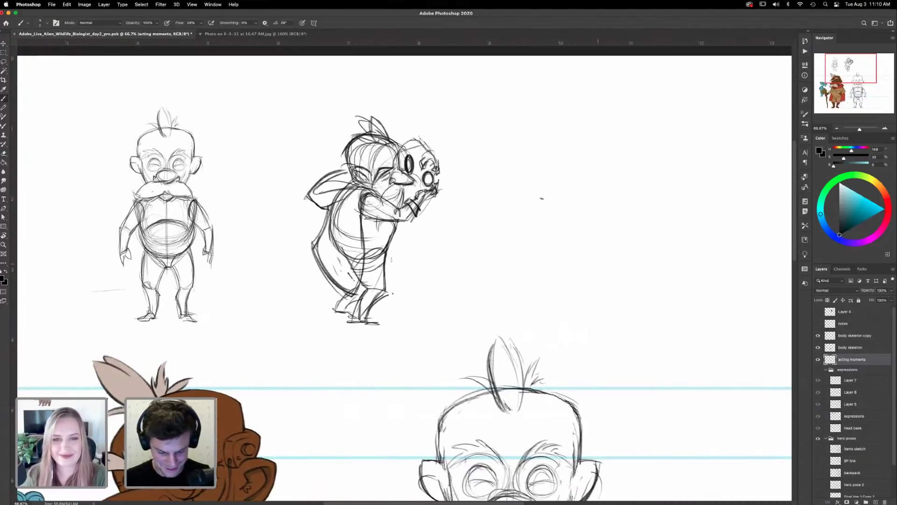
{"action": "mouse_move", "coordinate": [555, 164]}
{"action": "left_mouse_down"}
{"action": "mouse_move", "coordinate": [525, 219]}
{"action": "mouse_move", "coordinate": [538, 186]}
{"action": "mouse_move", "coordinate": [586, 219]}
{"action": "mouse_move", "coordinate": [530, 228]}
{"action": "mouse_move", "coordinate": [520, 216]}
{"action": "mouse_move", "coordinate": [520, 226]}
{"action": "mouse_move", "coordinate": [581, 164]}
{"action": "mouse_move", "coordinate": [603, 186]}
{"action": "mouse_move", "coordinate": [609, 216]}
{"action": "mouse_move", "coordinate": [584, 232]}
{"action": "mouse_move", "coordinate": [606, 280]}
{"action": "mouse_move", "coordinate": [607, 345]}
{"action": "left_mouse_up"}
{"action": "left_click_drag", "start_coordinate": [529, 233], "coordinate": [504, 315]}
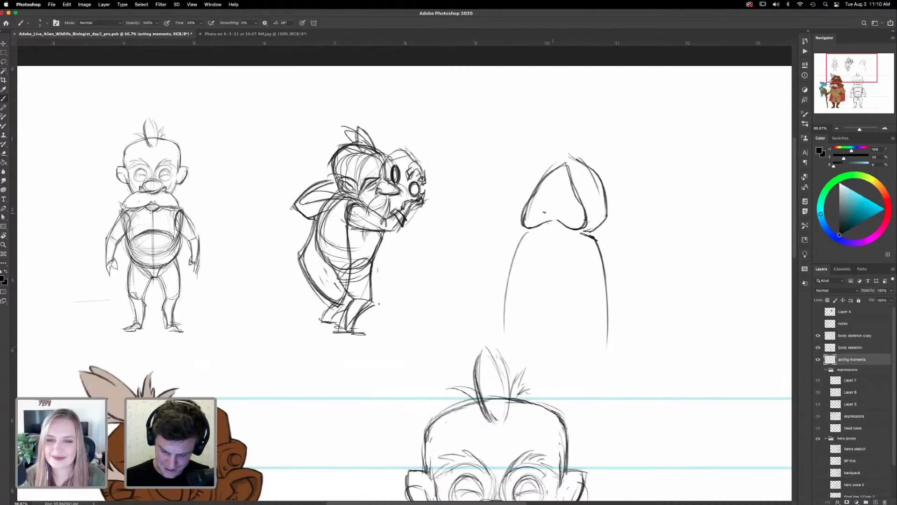
{"action": "mouse_move", "coordinate": [568, 175]}
{"action": "left_mouse_down"}
{"action": "mouse_move", "coordinate": [549, 221]}
{"action": "mouse_move", "coordinate": [535, 210]}
{"action": "mouse_move", "coordinate": [569, 213]}
{"action": "mouse_move", "coordinate": [542, 190]}
{"action": "mouse_move", "coordinate": [547, 198]}
{"action": "left_mouse_up"}
{"action": "mouse_move", "coordinate": [571, 186]}
{"action": "left_mouse_down"}
{"action": "mouse_move", "coordinate": [566, 198]}
{"action": "mouse_move", "coordinate": [541, 180]}
{"action": "mouse_move", "coordinate": [525, 205]}
{"action": "left_mouse_up"}
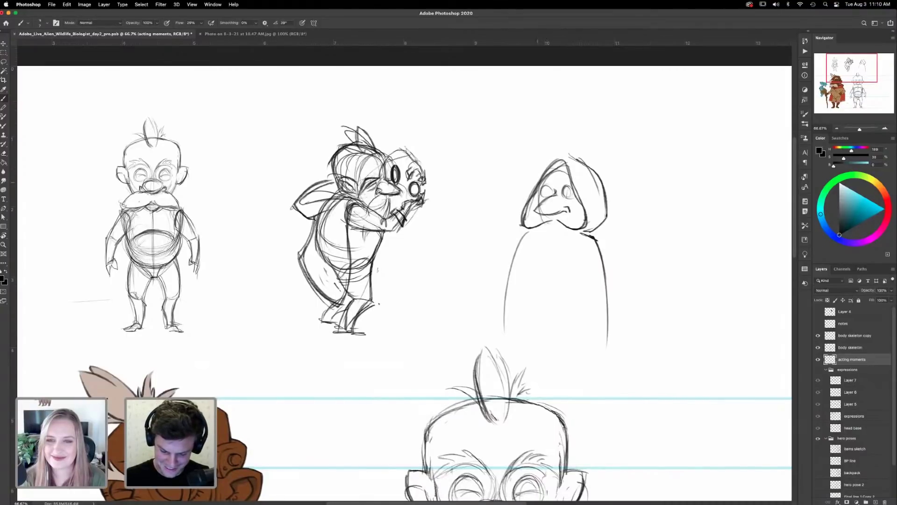
- Draw the cloak's front opening down the hooded figure's middle and mark both feet beneath it
{"action": "left_click_drag", "start_coordinate": [615, 205], "coordinate": [614, 145]}
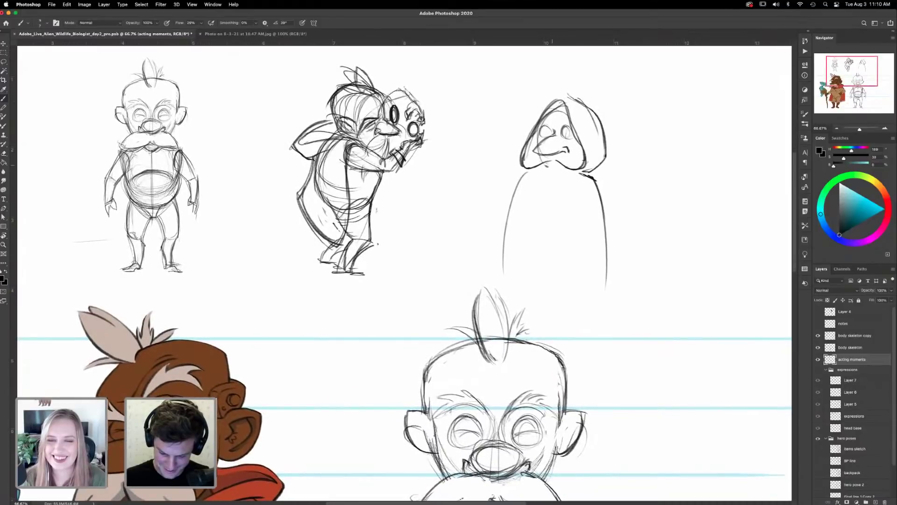
{"action": "left_click_drag", "start_coordinate": [550, 174], "coordinate": [540, 276]}
{"action": "left_click_drag", "start_coordinate": [551, 171], "coordinate": [554, 274]}
{"action": "mouse_move", "coordinate": [554, 191]}
{"action": "left_mouse_down"}
{"action": "mouse_move", "coordinate": [552, 289]}
{"action": "mouse_move", "coordinate": [503, 279]}
{"action": "mouse_move", "coordinate": [530, 281]}
{"action": "left_mouse_up"}
{"action": "left_click_drag", "start_coordinate": [558, 290], "coordinate": [574, 287]}
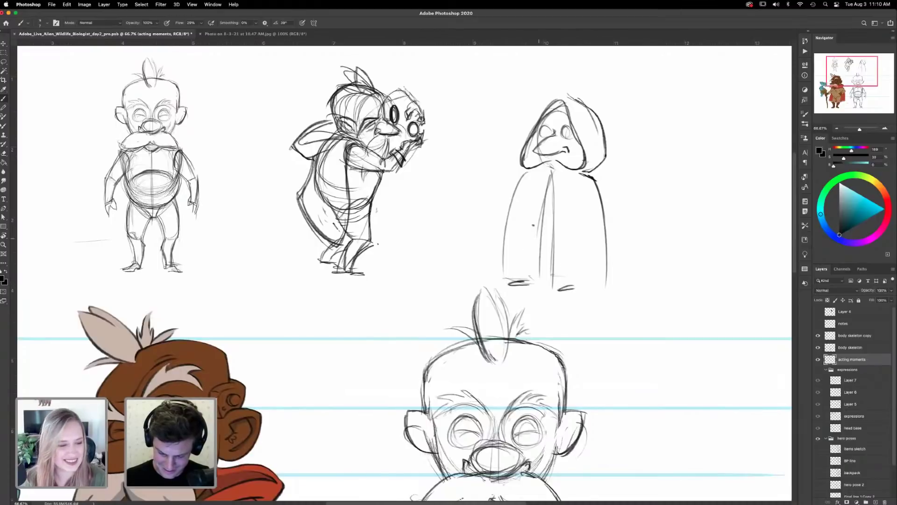
{"action": "left_click_drag", "start_coordinate": [550, 177], "coordinate": [547, 185]}
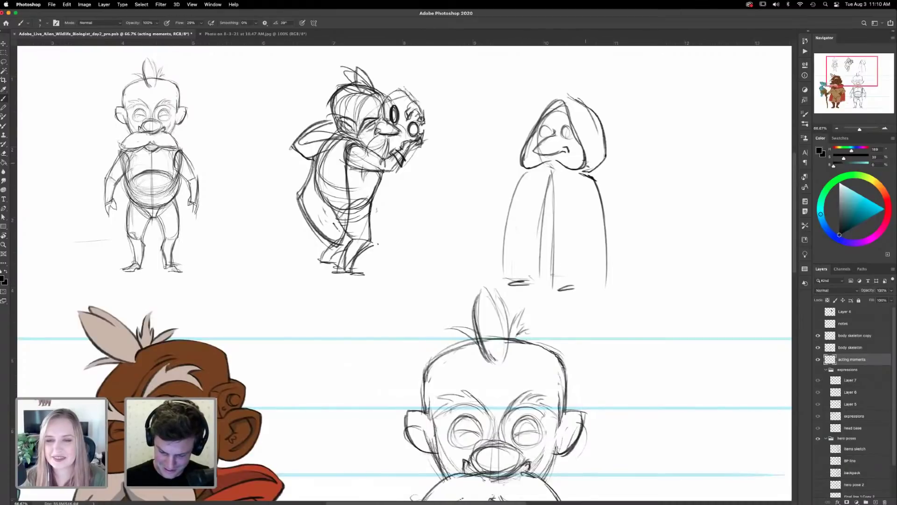
- Strengthen the hooded figure's cloak edge and add a drooping moustache below the nose
{"action": "mouse_move", "coordinate": [593, 169]}
{"action": "left_mouse_down"}
{"action": "mouse_move", "coordinate": [616, 244]}
{"action": "mouse_move", "coordinate": [608, 280]}
{"action": "left_mouse_up"}
{"action": "mouse_move", "coordinate": [542, 153]}
{"action": "left_mouse_down"}
{"action": "mouse_move", "coordinate": [519, 173]}
{"action": "mouse_move", "coordinate": [552, 160]}
{"action": "mouse_move", "coordinate": [575, 163]}
{"action": "mouse_move", "coordinate": [577, 178]}
{"action": "left_mouse_up"}
{"action": "left_click_drag", "start_coordinate": [551, 162], "coordinate": [576, 174]}
{"action": "mouse_move", "coordinate": [539, 114]}
{"action": "left_mouse_down"}
{"action": "mouse_move", "coordinate": [531, 136]}
{"action": "mouse_move", "coordinate": [536, 124]}
{"action": "left_mouse_up"}
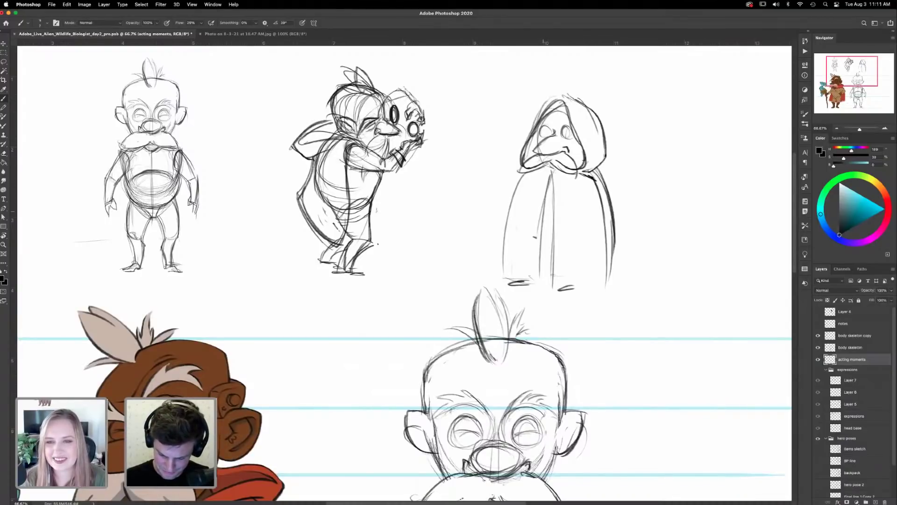
- Thicken the cloak's shoulder line and sketch the hooded figure's legs, feet and rounded shapes inside the open cloak
{"action": "mouse_move", "coordinate": [605, 146]}
{"action": "left_mouse_down"}
{"action": "mouse_move", "coordinate": [592, 172]}
{"action": "mouse_move", "coordinate": [613, 207]}
{"action": "left_mouse_up"}
{"action": "left_click_drag", "start_coordinate": [607, 164], "coordinate": [595, 252]}
{"action": "left_click_drag", "start_coordinate": [549, 171], "coordinate": [569, 247]}
{"action": "left_click_drag", "start_coordinate": [569, 213], "coordinate": [603, 236]}
{"action": "mouse_move", "coordinate": [587, 203]}
{"action": "left_mouse_down"}
{"action": "mouse_move", "coordinate": [594, 215]}
{"action": "mouse_move", "coordinate": [582, 260]}
{"action": "mouse_move", "coordinate": [559, 249]}
{"action": "left_mouse_up"}
{"action": "mouse_move", "coordinate": [557, 258]}
{"action": "left_mouse_down"}
{"action": "mouse_move", "coordinate": [592, 260]}
{"action": "mouse_move", "coordinate": [608, 236]}
{"action": "mouse_move", "coordinate": [584, 202]}
{"action": "mouse_move", "coordinate": [575, 237]}
{"action": "mouse_move", "coordinate": [600, 252]}
{"action": "left_mouse_up"}
{"action": "mouse_move", "coordinate": [584, 210]}
{"action": "left_mouse_down"}
{"action": "mouse_move", "coordinate": [573, 266]}
{"action": "mouse_move", "coordinate": [590, 250]}
{"action": "mouse_move", "coordinate": [563, 271]}
{"action": "left_mouse_up"}
{"action": "left_click_drag", "start_coordinate": [593, 231], "coordinate": [604, 259]}
{"action": "mouse_move", "coordinate": [570, 218]}
{"action": "left_mouse_down"}
{"action": "mouse_move", "coordinate": [548, 201]}
{"action": "mouse_move", "coordinate": [534, 216]}
{"action": "mouse_move", "coordinate": [544, 263]}
{"action": "mouse_move", "coordinate": [559, 263]}
{"action": "left_mouse_up"}
{"action": "left_click_drag", "start_coordinate": [561, 218], "coordinate": [562, 237]}
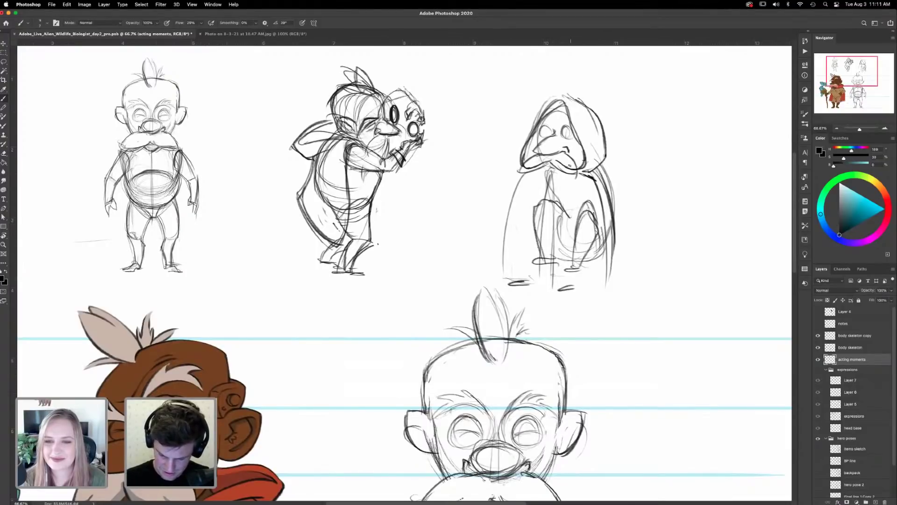
- Sketch the hooded figure's arms and the lines crossing the body above the legs inside the cloak
{"action": "mouse_move", "coordinate": [601, 182]}
{"action": "left_mouse_down"}
{"action": "mouse_move", "coordinate": [594, 202]}
{"action": "mouse_move", "coordinate": [610, 189]}
{"action": "mouse_move", "coordinate": [610, 225]}
{"action": "left_mouse_up"}
{"action": "left_click_drag", "start_coordinate": [606, 215], "coordinate": [576, 212]}
{"action": "left_click_drag", "start_coordinate": [600, 183], "coordinate": [606, 207]}
{"action": "left_click_drag", "start_coordinate": [599, 194], "coordinate": [570, 212]}
{"action": "mouse_move", "coordinate": [590, 201]}
{"action": "left_mouse_down"}
{"action": "mouse_move", "coordinate": [571, 213]}
{"action": "mouse_move", "coordinate": [543, 204]}
{"action": "left_mouse_up"}
{"action": "mouse_move", "coordinate": [547, 168]}
{"action": "left_mouse_down"}
{"action": "mouse_move", "coordinate": [526, 216]}
{"action": "mouse_move", "coordinate": [538, 214]}
{"action": "left_mouse_up"}
{"action": "mouse_move", "coordinate": [547, 192]}
{"action": "left_mouse_down"}
{"action": "mouse_move", "coordinate": [532, 198]}
{"action": "mouse_move", "coordinate": [567, 210]}
{"action": "left_mouse_up"}
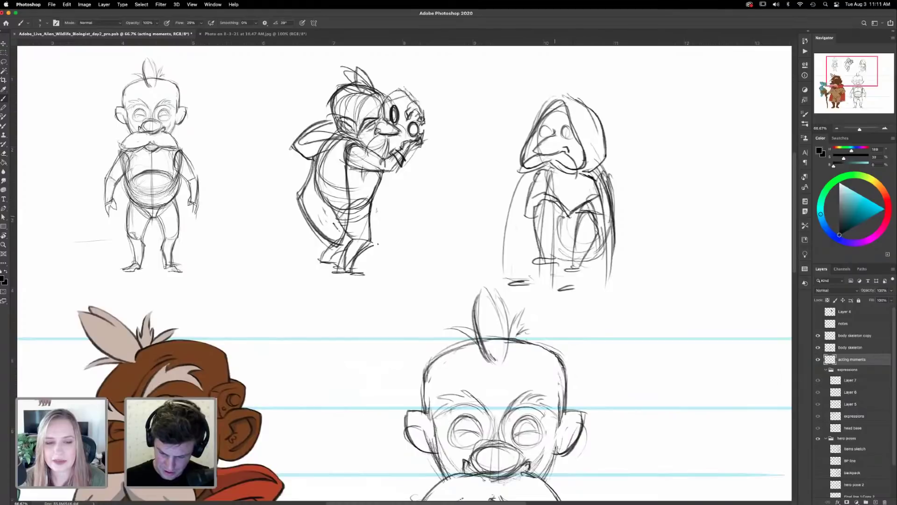
- Draw a wider outer edge for the hooded figure's cloak and curve it into a bold bottom hem
{"action": "left_click_drag", "start_coordinate": [606, 159], "coordinate": [625, 237]}
{"action": "left_click_drag", "start_coordinate": [624, 194], "coordinate": [625, 262]}
{"action": "mouse_move", "coordinate": [624, 227]}
{"action": "left_mouse_down"}
{"action": "mouse_move", "coordinate": [620, 283]}
{"action": "mouse_move", "coordinate": [558, 289]}
{"action": "mouse_move", "coordinate": [614, 269]}
{"action": "mouse_move", "coordinate": [556, 285]}
{"action": "left_mouse_up"}
{"action": "left_click_drag", "start_coordinate": [623, 268], "coordinate": [559, 287]}
- Erase the first foot marks and stray lines around the bottom of the hooded figure's cloak
{"action": "key", "text": "e"}
{"action": "left_click_drag", "start_coordinate": [612, 282], "coordinate": [557, 285]}
{"action": "mouse_move", "coordinate": [531, 281]}
{"action": "left_mouse_down"}
{"action": "mouse_move", "coordinate": [578, 288]}
{"action": "mouse_move", "coordinate": [511, 282]}
{"action": "left_mouse_up"}
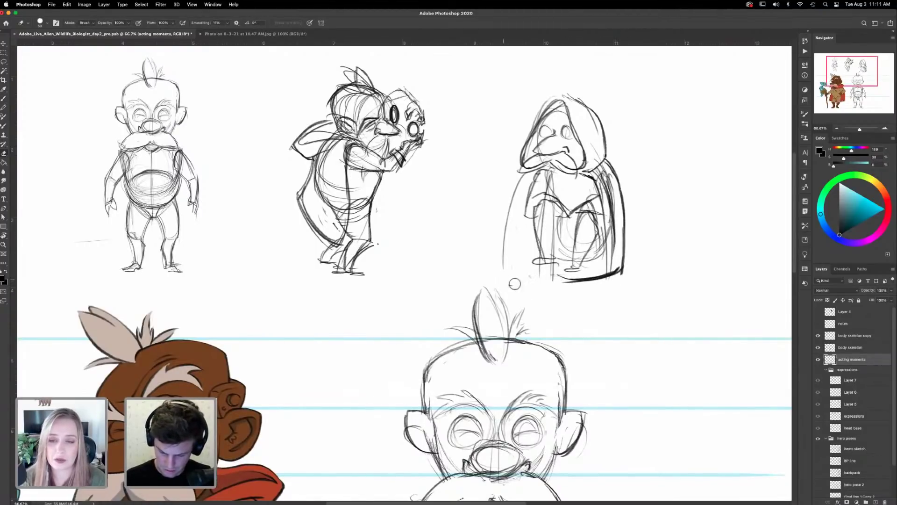
- Erase the hooded figure's flared cloak edge on the moustache side and redraw it closer to the body, down to the hem
{"action": "mouse_move", "coordinate": [518, 193]}
{"action": "left_mouse_down"}
{"action": "mouse_move", "coordinate": [523, 179]}
{"action": "mouse_move", "coordinate": [505, 254]}
{"action": "left_mouse_up"}
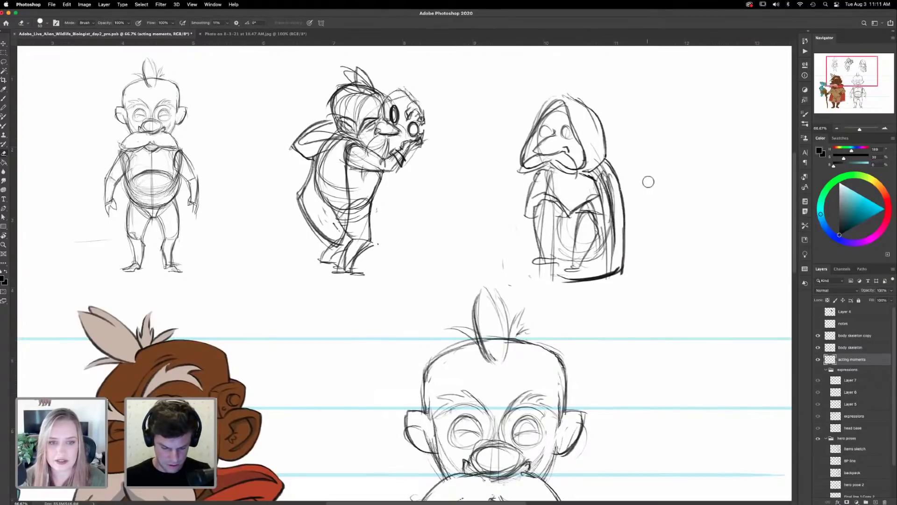
{"action": "key", "text": "b"}
{"action": "mouse_move", "coordinate": [538, 168]}
{"action": "left_mouse_down"}
{"action": "mouse_move", "coordinate": [519, 269]}
{"action": "mouse_move", "coordinate": [549, 275]}
{"action": "left_mouse_up"}
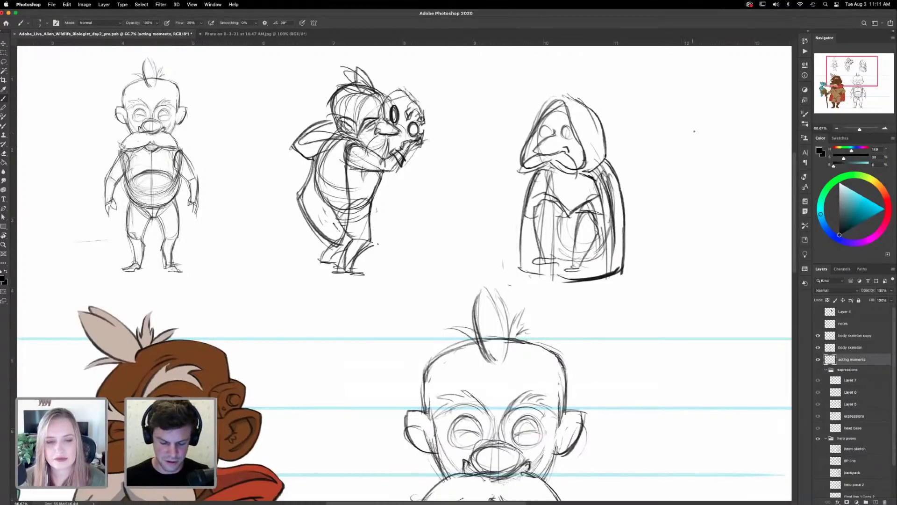
- Draw the goggled figure's cloak with a bold front edge from the shoulder to the hem and a thicker back edge
{"action": "left_click_drag", "start_coordinate": [476, 196], "coordinate": [570, 221]}
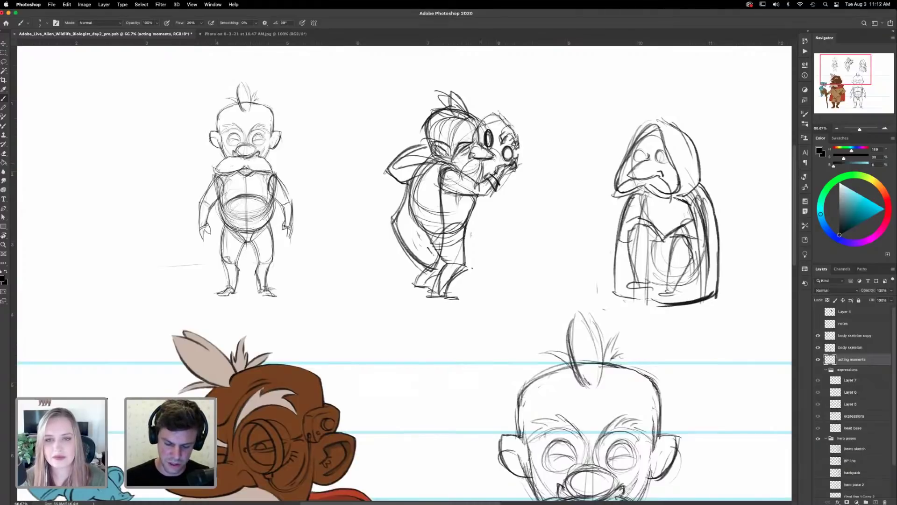
{"action": "left_click_drag", "start_coordinate": [482, 171], "coordinate": [462, 226]}
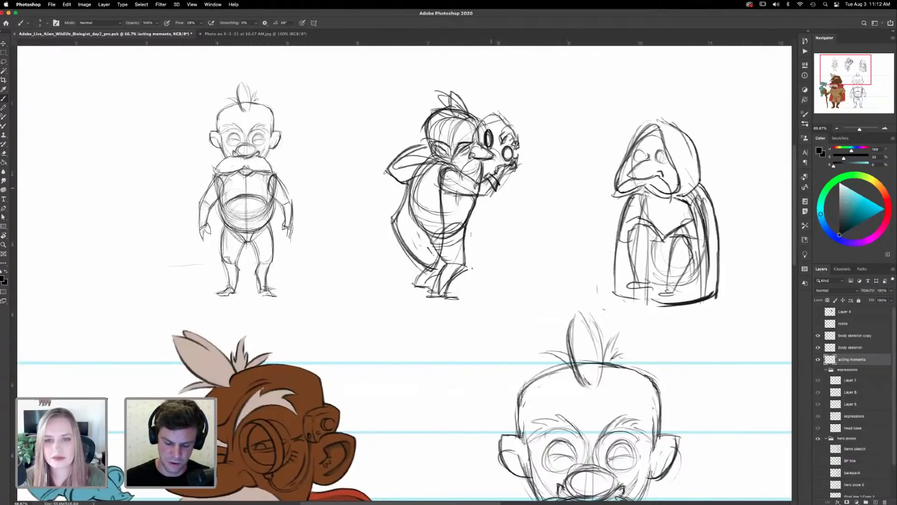
{"action": "left_click_drag", "start_coordinate": [480, 178], "coordinate": [464, 267]}
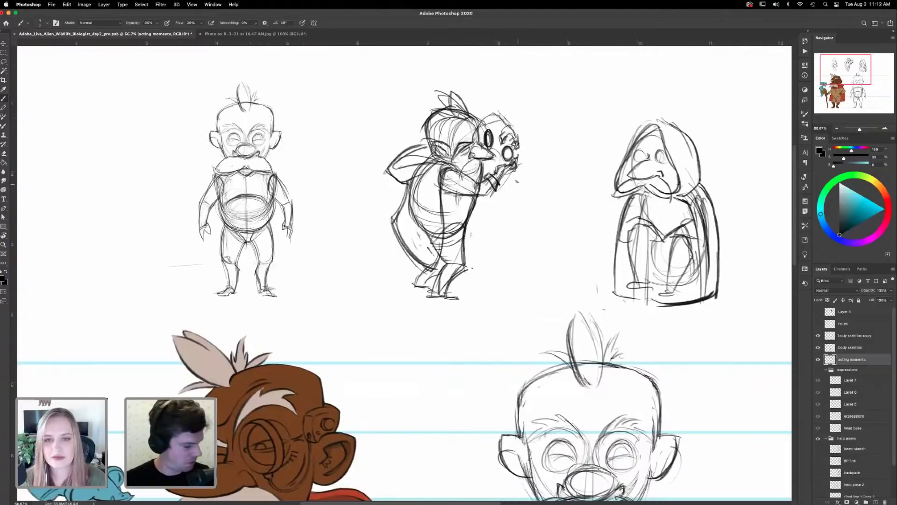
{"action": "key", "text": "super+z"}
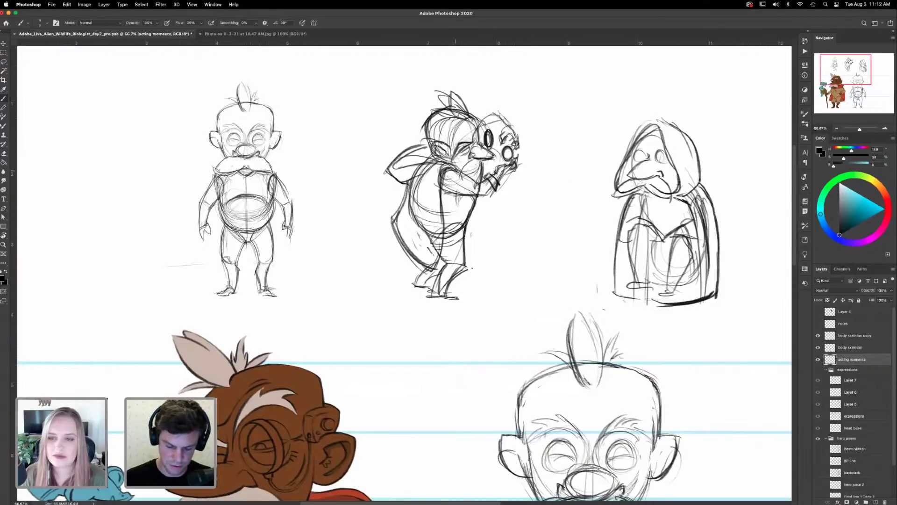
{"action": "mouse_move", "coordinate": [450, 166]}
{"action": "left_mouse_down"}
{"action": "mouse_move", "coordinate": [437, 271]}
{"action": "mouse_move", "coordinate": [393, 220]}
{"action": "mouse_move", "coordinate": [409, 182]}
{"action": "left_mouse_up"}
{"action": "left_click_drag", "start_coordinate": [398, 219], "coordinate": [407, 178]}
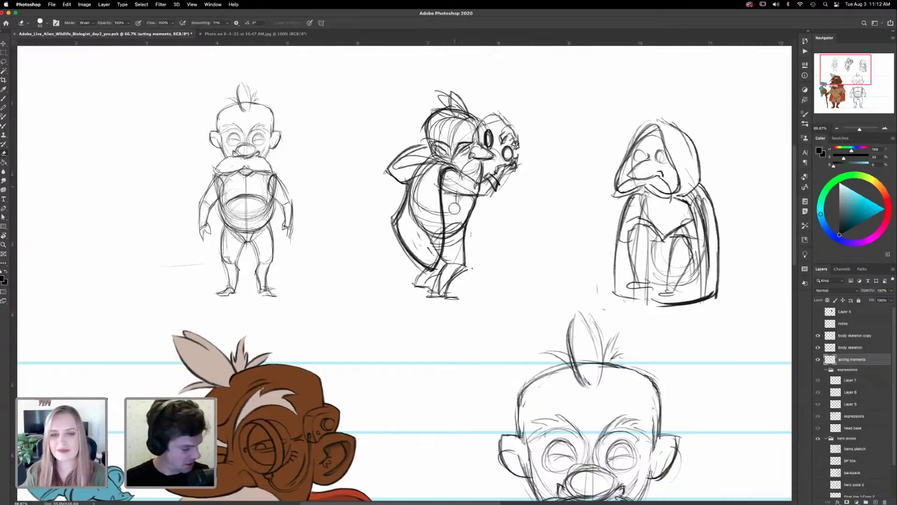
- Erase the goggled figure's leg lines and the torso construction lines that show through the cloak
{"action": "key", "text": "e"}
{"action": "mouse_move", "coordinate": [444, 257]}
{"action": "left_mouse_down"}
{"action": "mouse_move", "coordinate": [465, 241]}
{"action": "mouse_move", "coordinate": [450, 288]}
{"action": "mouse_move", "coordinate": [453, 258]}
{"action": "left_mouse_up"}
{"action": "left_click_drag", "start_coordinate": [458, 221], "coordinate": [457, 206]}
{"action": "left_click_drag", "start_coordinate": [437, 237], "coordinate": [434, 249]}
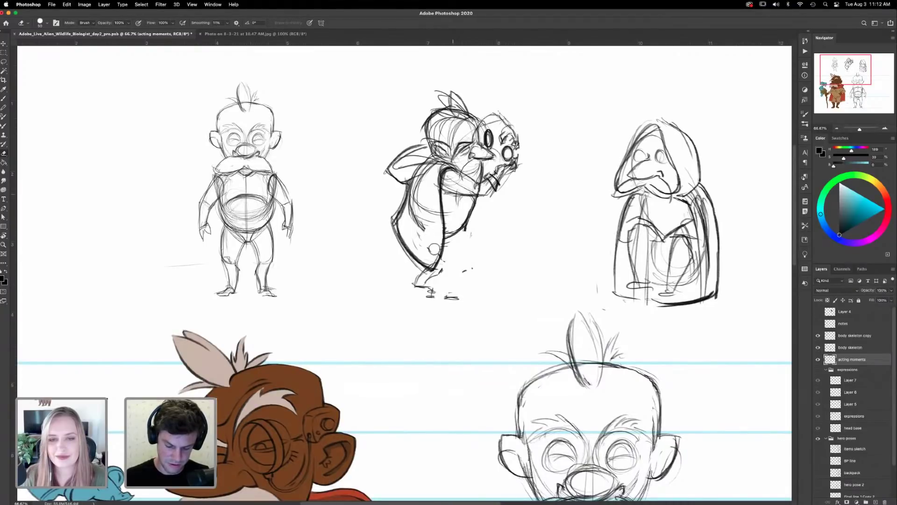
{"action": "key", "text": "b"}
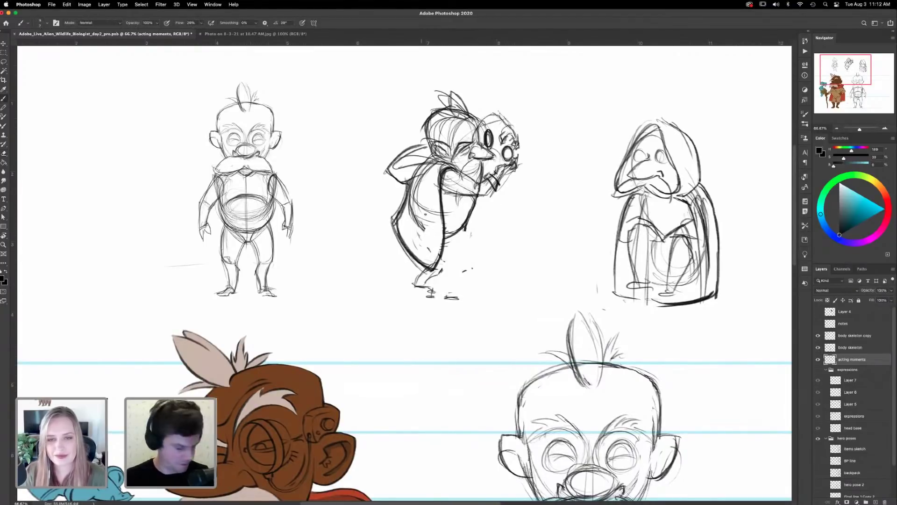
{"action": "key", "text": "e"}
{"action": "mouse_move", "coordinate": [422, 229]}
{"action": "left_mouse_down"}
{"action": "mouse_move", "coordinate": [420, 171]}
{"action": "mouse_move", "coordinate": [433, 200]}
{"action": "mouse_move", "coordinate": [405, 232]}
{"action": "mouse_move", "coordinate": [416, 222]}
{"action": "left_mouse_up"}
- Redraw the goggled figure's hip, thigh and bent lower leg emerging from under the cloak
{"action": "key", "text": "b"}
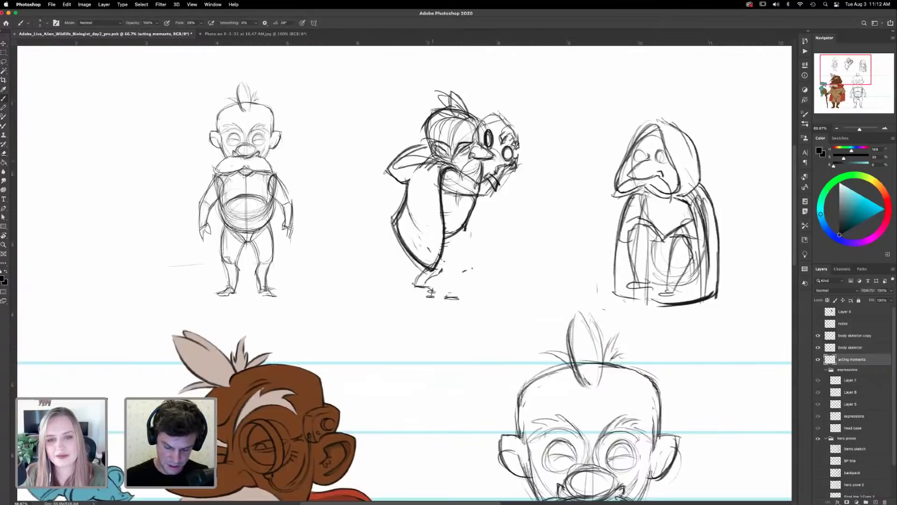
{"action": "mouse_move", "coordinate": [462, 233]}
{"action": "left_mouse_down"}
{"action": "mouse_move", "coordinate": [464, 258]}
{"action": "mouse_move", "coordinate": [430, 288]}
{"action": "left_mouse_up"}
{"action": "left_click_drag", "start_coordinate": [458, 269], "coordinate": [432, 292]}
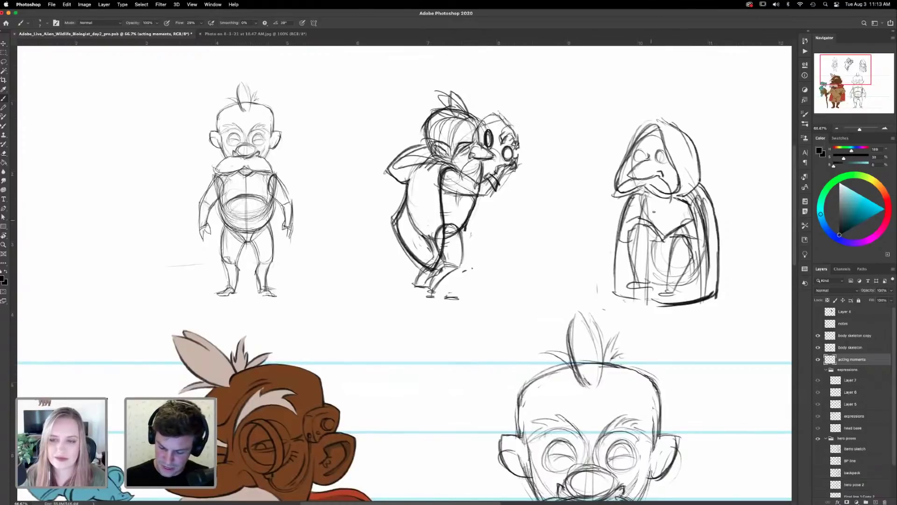
- Draw the hooded cloak's front opening edges from the moustache to the ground and darken the bottom hem
{"action": "mouse_move", "coordinate": [649, 195]}
{"action": "left_mouse_down"}
{"action": "mouse_move", "coordinate": [648, 305]}
{"action": "mouse_move", "coordinate": [636, 249]}
{"action": "mouse_move", "coordinate": [633, 287]}
{"action": "left_mouse_up"}
{"action": "mouse_move", "coordinate": [644, 202]}
{"action": "left_mouse_down"}
{"action": "mouse_move", "coordinate": [632, 296]}
{"action": "mouse_move", "coordinate": [686, 302]}
{"action": "mouse_move", "coordinate": [726, 289]}
{"action": "left_mouse_up"}
{"action": "left_click_drag", "start_coordinate": [654, 306], "coordinate": [711, 294]}
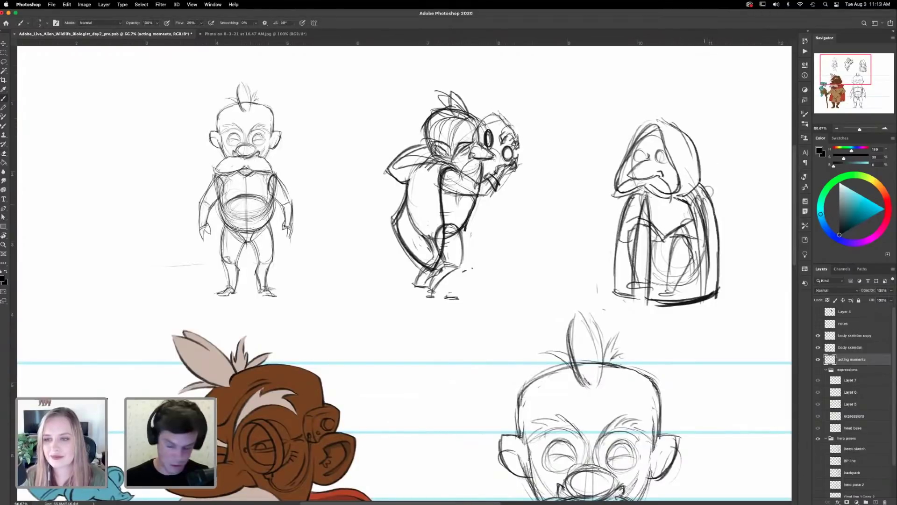
{"action": "mouse_move", "coordinate": [698, 192]}
{"action": "left_mouse_down"}
{"action": "mouse_move", "coordinate": [706, 226]}
{"action": "mouse_move", "coordinate": [693, 284]}
{"action": "mouse_move", "coordinate": [680, 285]}
{"action": "left_mouse_up"}
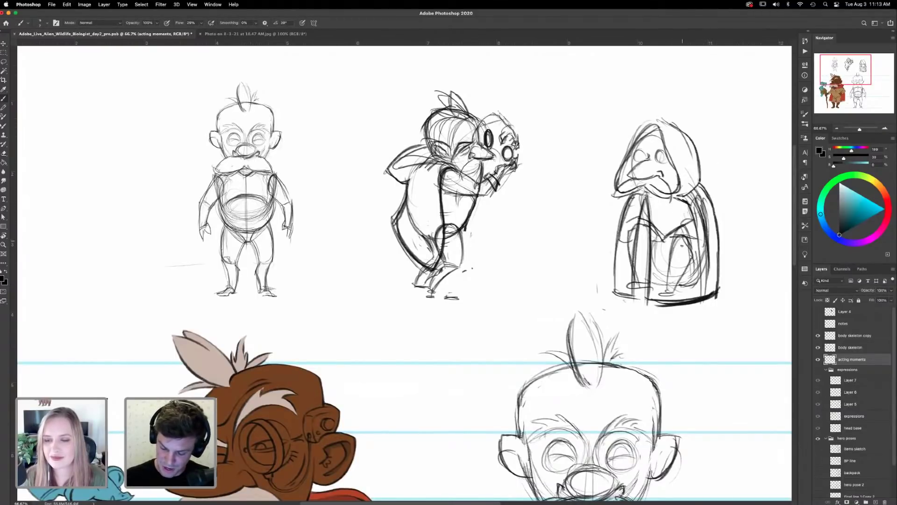
- Sketch the hooded figure's legs, feet and arm lines inside the open cloak
{"action": "mouse_move", "coordinate": [675, 236]}
{"action": "left_mouse_down"}
{"action": "mouse_move", "coordinate": [670, 289]}
{"action": "mouse_move", "coordinate": [688, 292]}
{"action": "mouse_move", "coordinate": [672, 290]}
{"action": "left_mouse_up"}
{"action": "mouse_move", "coordinate": [647, 228]}
{"action": "left_mouse_down"}
{"action": "mouse_move", "coordinate": [628, 284]}
{"action": "mouse_move", "coordinate": [646, 287]}
{"action": "mouse_move", "coordinate": [649, 229]}
{"action": "mouse_move", "coordinate": [640, 258]}
{"action": "mouse_move", "coordinate": [662, 277]}
{"action": "mouse_move", "coordinate": [672, 268]}
{"action": "mouse_move", "coordinate": [652, 264]}
{"action": "left_mouse_up"}
{"action": "left_click_drag", "start_coordinate": [646, 214], "coordinate": [636, 229]}
{"action": "left_click_drag", "start_coordinate": [643, 208], "coordinate": [667, 200]}
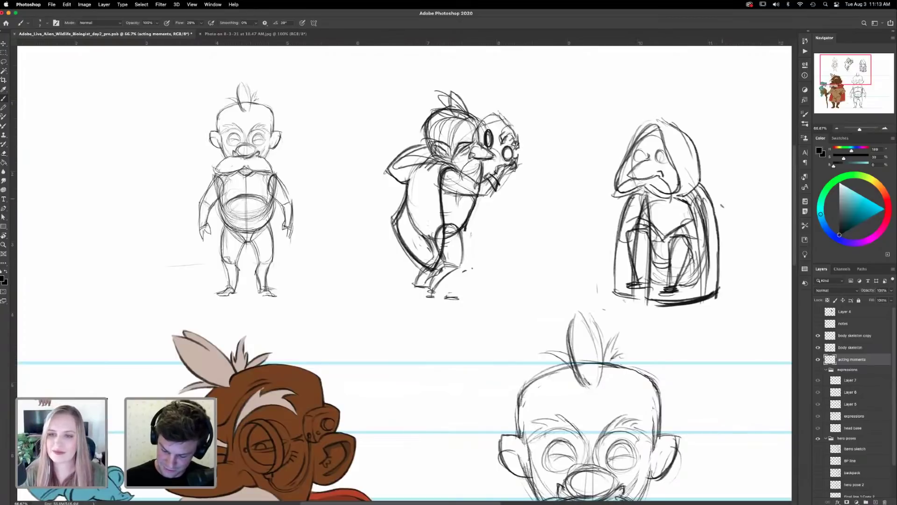
- Erase the body lines on the broad side of the hooded cloak and draw pointed shoes under the narrow opening
{"action": "key", "text": "e"}
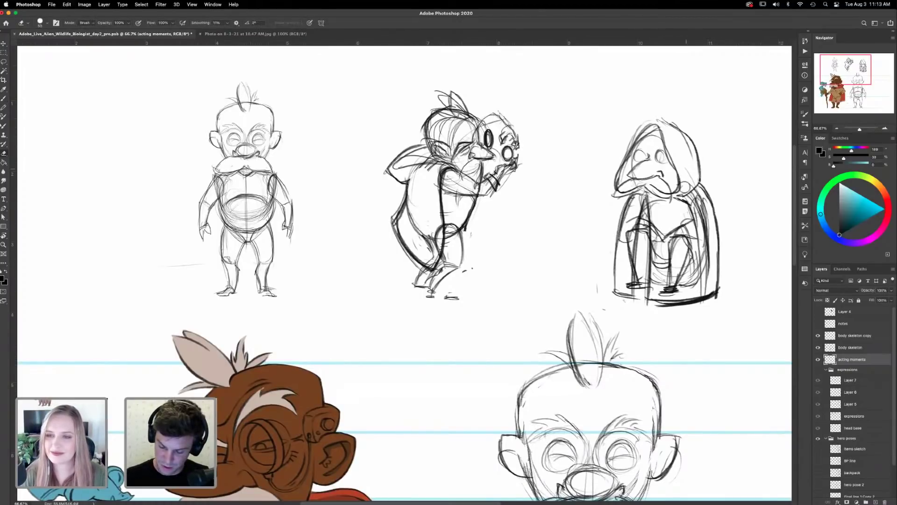
{"action": "mouse_move", "coordinate": [661, 205]}
{"action": "left_mouse_down"}
{"action": "mouse_move", "coordinate": [660, 292]}
{"action": "mouse_move", "coordinate": [707, 280]}
{"action": "mouse_move", "coordinate": [668, 276]}
{"action": "mouse_move", "coordinate": [692, 205]}
{"action": "mouse_move", "coordinate": [688, 270]}
{"action": "mouse_move", "coordinate": [671, 229]}
{"action": "mouse_move", "coordinate": [629, 211]}
{"action": "mouse_move", "coordinate": [628, 250]}
{"action": "mouse_move", "coordinate": [633, 216]}
{"action": "mouse_move", "coordinate": [627, 236]}
{"action": "left_mouse_up"}
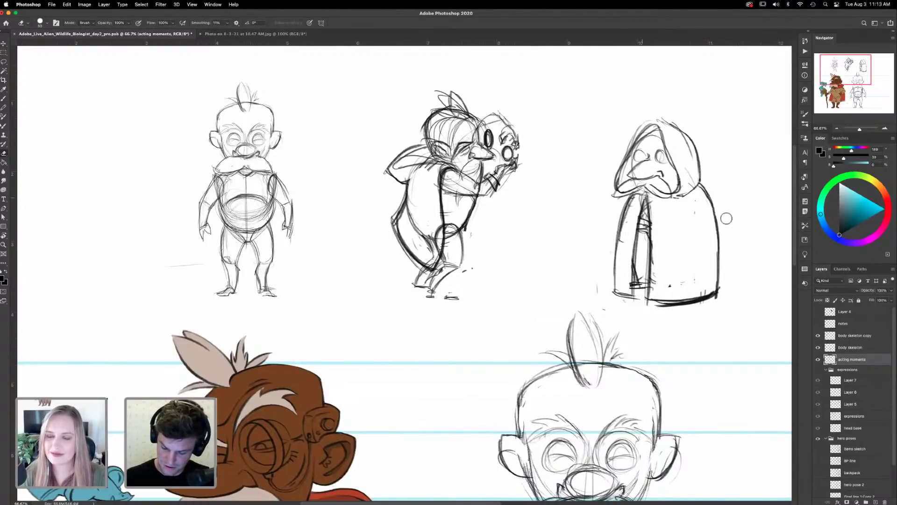
{"action": "key", "text": "b"}
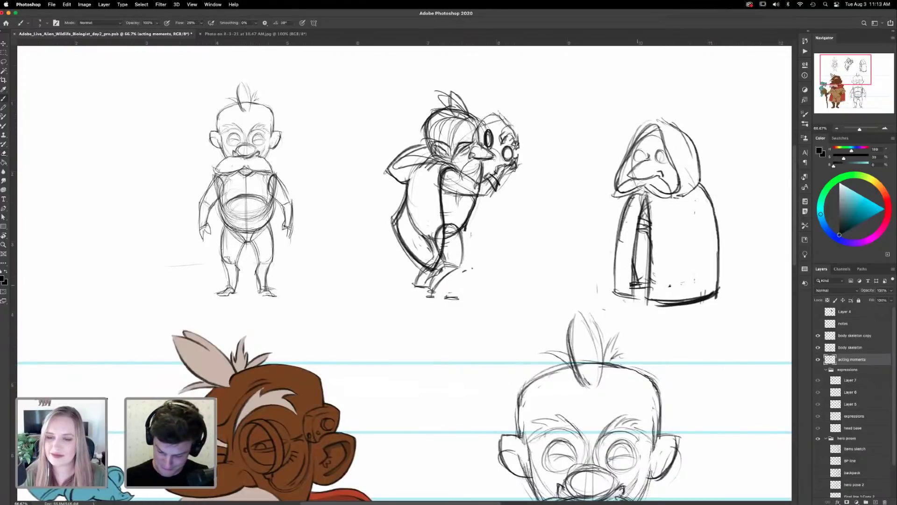
{"action": "left_click_drag", "start_coordinate": [634, 270], "coordinate": [611, 287]}
{"action": "left_click_drag", "start_coordinate": [615, 274], "coordinate": [604, 287]}
{"action": "left_click_drag", "start_coordinate": [605, 285], "coordinate": [672, 292]}
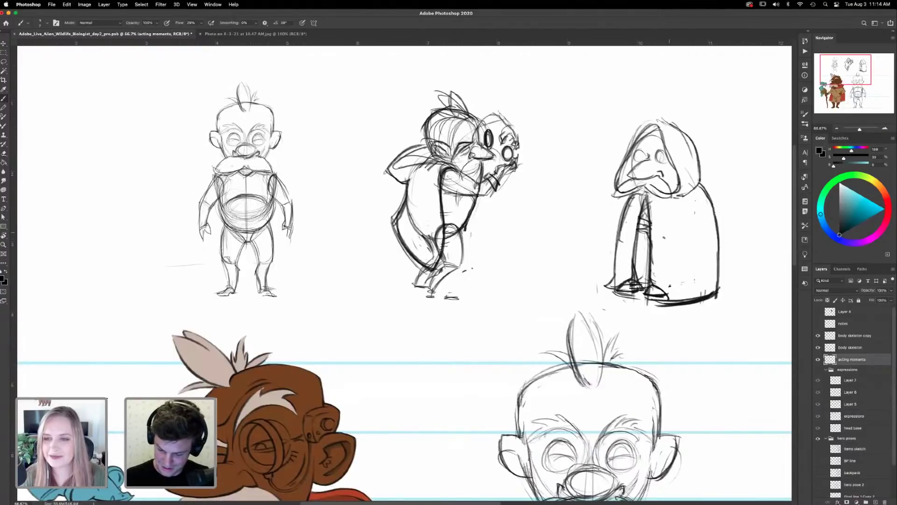
- Darken the hood's opening and outer outline, and define the hooded figure's nose, eyes and moustache
{"action": "left_click_drag", "start_coordinate": [695, 198], "coordinate": [702, 212]}
{"action": "mouse_move", "coordinate": [661, 130]}
{"action": "left_mouse_down"}
{"action": "mouse_move", "coordinate": [640, 128]}
{"action": "mouse_move", "coordinate": [615, 192]}
{"action": "mouse_move", "coordinate": [673, 159]}
{"action": "mouse_move", "coordinate": [680, 197]}
{"action": "left_mouse_up"}
{"action": "mouse_move", "coordinate": [615, 177]}
{"action": "left_mouse_down"}
{"action": "mouse_move", "coordinate": [636, 200]}
{"action": "mouse_move", "coordinate": [647, 187]}
{"action": "mouse_move", "coordinate": [674, 199]}
{"action": "left_mouse_up"}
{"action": "mouse_move", "coordinate": [642, 162]}
{"action": "left_mouse_down"}
{"action": "mouse_move", "coordinate": [627, 175]}
{"action": "mouse_move", "coordinate": [634, 180]}
{"action": "mouse_move", "coordinate": [630, 165]}
{"action": "mouse_move", "coordinate": [653, 150]}
{"action": "left_mouse_up"}
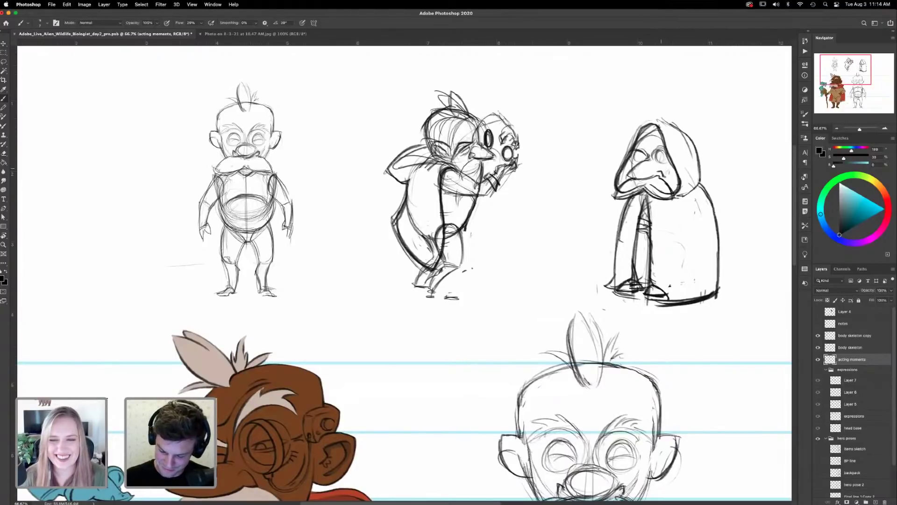
{"action": "left_click_drag", "start_coordinate": [665, 177], "coordinate": [672, 190]}
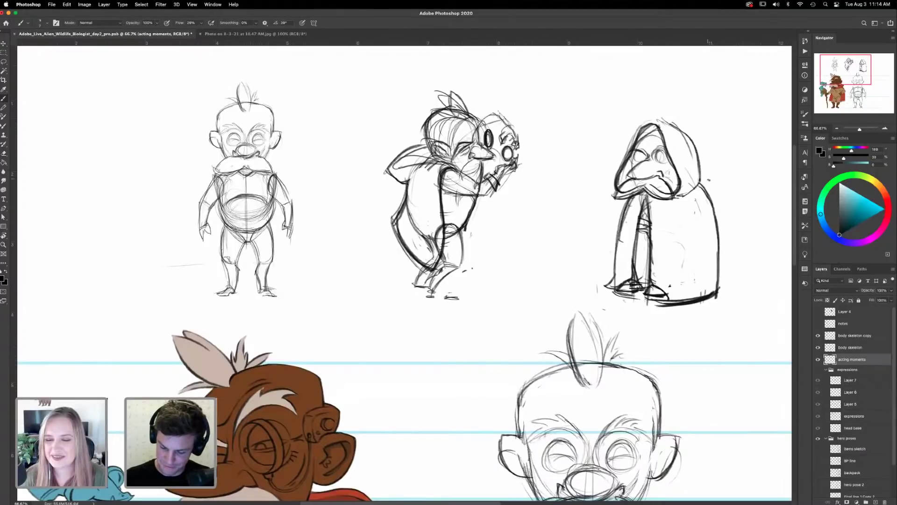
{"action": "mouse_move", "coordinate": [690, 150]}
{"action": "left_mouse_down"}
{"action": "mouse_move", "coordinate": [696, 166]}
{"action": "mouse_move", "coordinate": [654, 119]}
{"action": "mouse_move", "coordinate": [627, 155]}
{"action": "left_mouse_up"}
- Strengthen the back of the hooded cloak and add short hatch strokes for the ground along its hem and feet
{"action": "mouse_move", "coordinate": [702, 198]}
{"action": "left_mouse_down"}
{"action": "mouse_move", "coordinate": [710, 284]}
{"action": "mouse_move", "coordinate": [677, 306]}
{"action": "mouse_move", "coordinate": [726, 298]}
{"action": "left_mouse_up"}
{"action": "mouse_move", "coordinate": [712, 297]}
{"action": "left_mouse_down"}
{"action": "mouse_move", "coordinate": [723, 301]}
{"action": "mouse_move", "coordinate": [687, 312]}
{"action": "left_mouse_up"}
{"action": "left_click_drag", "start_coordinate": [672, 303], "coordinate": [675, 310]}
{"action": "left_click_drag", "start_coordinate": [662, 304], "coordinate": [667, 309]}
{"action": "mouse_move", "coordinate": [652, 303]}
{"action": "left_mouse_down"}
{"action": "mouse_move", "coordinate": [659, 306]}
{"action": "mouse_move", "coordinate": [604, 293]}
{"action": "left_mouse_up"}
{"action": "left_click_drag", "start_coordinate": [612, 291], "coordinate": [591, 283]}
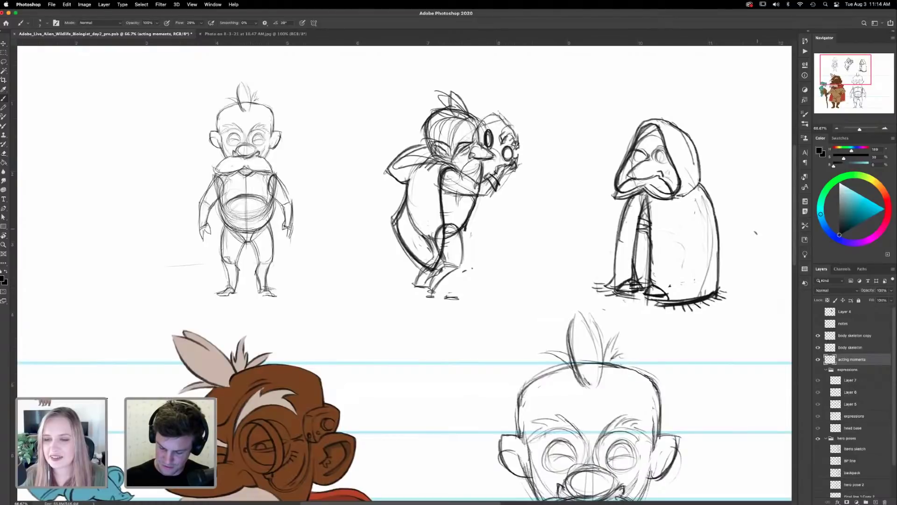
- Sketch a small and a large pointed leaf behind the hooded figure's back, adding veins to the large one
{"action": "mouse_move", "coordinate": [716, 178]}
{"action": "left_mouse_down"}
{"action": "mouse_move", "coordinate": [645, 198]}
{"action": "mouse_move", "coordinate": [657, 180]}
{"action": "mouse_move", "coordinate": [732, 144]}
{"action": "mouse_move", "coordinate": [654, 248]}
{"action": "left_mouse_up"}
{"action": "mouse_move", "coordinate": [657, 185]}
{"action": "left_mouse_down"}
{"action": "mouse_move", "coordinate": [658, 143]}
{"action": "mouse_move", "coordinate": [630, 183]}
{"action": "left_mouse_up"}
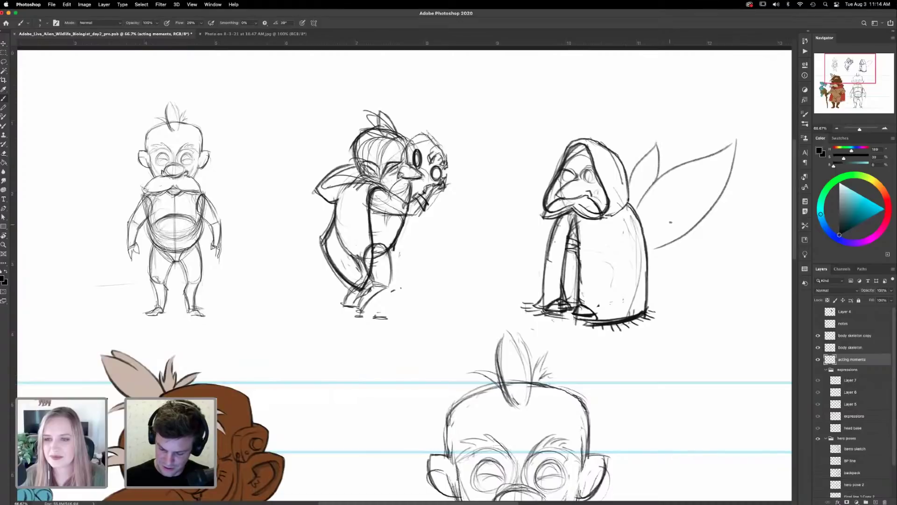
{"action": "left_click_drag", "start_coordinate": [646, 235], "coordinate": [725, 161]}
{"action": "left_click_drag", "start_coordinate": [647, 228], "coordinate": [657, 191]}
{"action": "mouse_move", "coordinate": [656, 218]}
{"action": "left_mouse_down"}
{"action": "mouse_move", "coordinate": [661, 183]}
{"action": "mouse_move", "coordinate": [671, 183]}
{"action": "left_mouse_up"}
{"action": "mouse_move", "coordinate": [668, 213]}
{"action": "left_mouse_down"}
{"action": "mouse_move", "coordinate": [679, 170]}
{"action": "mouse_move", "coordinate": [695, 167]}
{"action": "left_mouse_up"}
{"action": "left_click_drag", "start_coordinate": [698, 183], "coordinate": [708, 165]}
- Sketch a rock, pebbles and grass blades under the large leaf, and add veins to the small leaf
{"action": "mouse_move", "coordinate": [652, 235]}
{"action": "left_mouse_down"}
{"action": "mouse_move", "coordinate": [683, 227]}
{"action": "mouse_move", "coordinate": [685, 250]}
{"action": "mouse_move", "coordinate": [694, 248]}
{"action": "mouse_move", "coordinate": [712, 303]}
{"action": "mouse_move", "coordinate": [678, 307]}
{"action": "left_mouse_up"}
{"action": "mouse_move", "coordinate": [681, 283]}
{"action": "left_mouse_down"}
{"action": "mouse_move", "coordinate": [671, 303]}
{"action": "mouse_move", "coordinate": [703, 272]}
{"action": "left_mouse_up"}
{"action": "mouse_move", "coordinate": [673, 282]}
{"action": "left_mouse_down"}
{"action": "mouse_move", "coordinate": [666, 299]}
{"action": "mouse_move", "coordinate": [683, 278]}
{"action": "left_mouse_up"}
{"action": "mouse_move", "coordinate": [684, 275]}
{"action": "left_mouse_down"}
{"action": "mouse_move", "coordinate": [699, 263]}
{"action": "mouse_move", "coordinate": [676, 255]}
{"action": "mouse_move", "coordinate": [648, 277]}
{"action": "left_mouse_up"}
{"action": "mouse_move", "coordinate": [655, 313]}
{"action": "left_mouse_down"}
{"action": "mouse_move", "coordinate": [665, 306]}
{"action": "mouse_move", "coordinate": [656, 312]}
{"action": "left_mouse_up"}
{"action": "mouse_move", "coordinate": [707, 281]}
{"action": "left_mouse_down"}
{"action": "mouse_move", "coordinate": [735, 250]}
{"action": "mouse_move", "coordinate": [708, 283]}
{"action": "mouse_move", "coordinate": [713, 251]}
{"action": "left_mouse_up"}
{"action": "mouse_move", "coordinate": [703, 275]}
{"action": "left_mouse_down"}
{"action": "mouse_move", "coordinate": [706, 264]}
{"action": "mouse_move", "coordinate": [724, 280]}
{"action": "left_mouse_up"}
{"action": "mouse_move", "coordinate": [714, 293]}
{"action": "left_mouse_down"}
{"action": "mouse_move", "coordinate": [723, 296]}
{"action": "mouse_move", "coordinate": [715, 296]}
{"action": "left_mouse_up"}
{"action": "left_click_drag", "start_coordinate": [685, 241], "coordinate": [696, 232]}
{"action": "left_click_drag", "start_coordinate": [688, 244], "coordinate": [699, 238]}
{"action": "left_click_drag", "start_coordinate": [640, 181], "coordinate": [635, 199]}
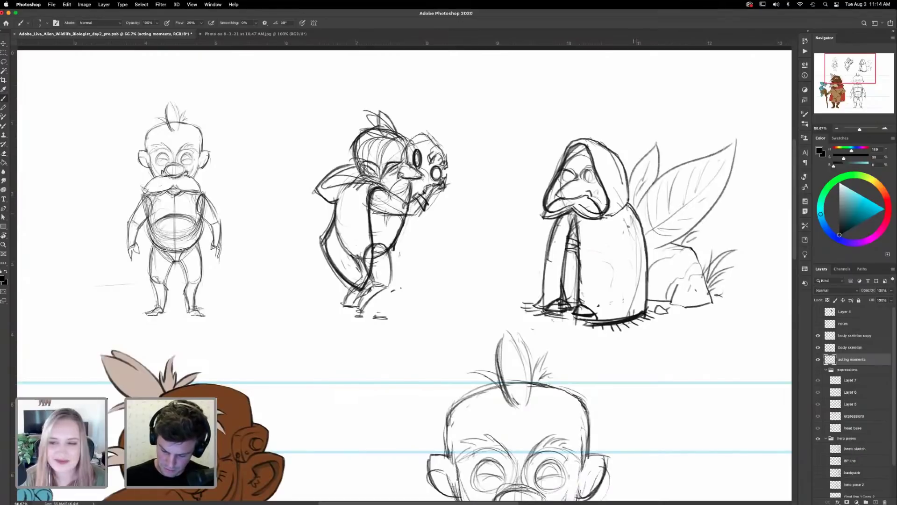
- Draw camouflage lines of leaves and rocks across the hooded cloak and add a rock behind its front side
{"action": "mouse_move", "coordinate": [639, 222]}
{"action": "left_mouse_down"}
{"action": "mouse_move", "coordinate": [612, 249]}
{"action": "mouse_move", "coordinate": [606, 271]}
{"action": "mouse_move", "coordinate": [653, 255]}
{"action": "mouse_move", "coordinate": [621, 249]}
{"action": "mouse_move", "coordinate": [625, 235]}
{"action": "mouse_move", "coordinate": [641, 249]}
{"action": "left_mouse_up"}
{"action": "left_click_drag", "start_coordinate": [646, 298], "coordinate": [610, 303]}
{"action": "mouse_move", "coordinate": [615, 294]}
{"action": "left_mouse_down"}
{"action": "mouse_move", "coordinate": [595, 296]}
{"action": "mouse_move", "coordinate": [609, 236]}
{"action": "mouse_move", "coordinate": [627, 209]}
{"action": "left_mouse_up"}
{"action": "left_click_drag", "start_coordinate": [605, 238], "coordinate": [612, 228]}
{"action": "mouse_move", "coordinate": [646, 271]}
{"action": "left_mouse_down"}
{"action": "mouse_move", "coordinate": [622, 303]}
{"action": "mouse_move", "coordinate": [637, 282]}
{"action": "left_mouse_up"}
{"action": "mouse_move", "coordinate": [595, 303]}
{"action": "left_mouse_down"}
{"action": "mouse_move", "coordinate": [583, 302]}
{"action": "mouse_move", "coordinate": [594, 303]}
{"action": "left_mouse_up"}
{"action": "mouse_move", "coordinate": [600, 261]}
{"action": "left_mouse_down"}
{"action": "mouse_move", "coordinate": [593, 275]}
{"action": "mouse_move", "coordinate": [589, 256]}
{"action": "mouse_move", "coordinate": [560, 242]}
{"action": "mouse_move", "coordinate": [516, 275]}
{"action": "mouse_move", "coordinate": [527, 296]}
{"action": "mouse_move", "coordinate": [542, 294]}
{"action": "mouse_move", "coordinate": [534, 285]}
{"action": "left_mouse_up"}
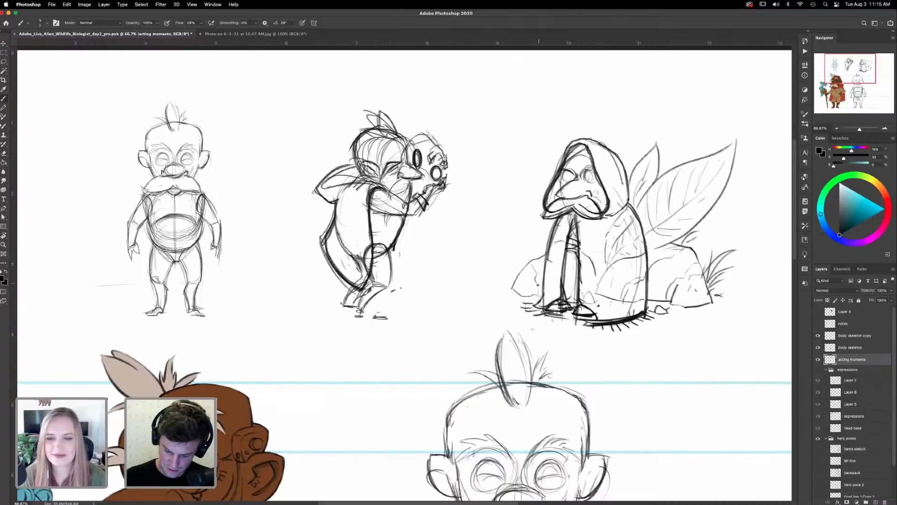
- Sketch a cluster of veined leaves above the rock in front of the hooded figure and extend the cloak's camouflage lines
{"action": "mouse_move", "coordinate": [549, 240]}
{"action": "left_mouse_down"}
{"action": "mouse_move", "coordinate": [537, 255]}
{"action": "mouse_move", "coordinate": [495, 205]}
{"action": "left_mouse_up"}
{"action": "mouse_move", "coordinate": [496, 204]}
{"action": "left_mouse_down"}
{"action": "mouse_move", "coordinate": [534, 214]}
{"action": "mouse_move", "coordinate": [546, 235]}
{"action": "mouse_move", "coordinate": [526, 211]}
{"action": "left_mouse_up"}
{"action": "left_click_drag", "start_coordinate": [537, 249], "coordinate": [542, 231]}
{"action": "left_click_drag", "start_coordinate": [535, 235], "coordinate": [536, 214]}
{"action": "mouse_move", "coordinate": [537, 245]}
{"action": "left_mouse_down"}
{"action": "mouse_move", "coordinate": [519, 228]}
{"action": "mouse_move", "coordinate": [500, 237]}
{"action": "mouse_move", "coordinate": [533, 263]}
{"action": "mouse_move", "coordinate": [519, 260]}
{"action": "left_mouse_up"}
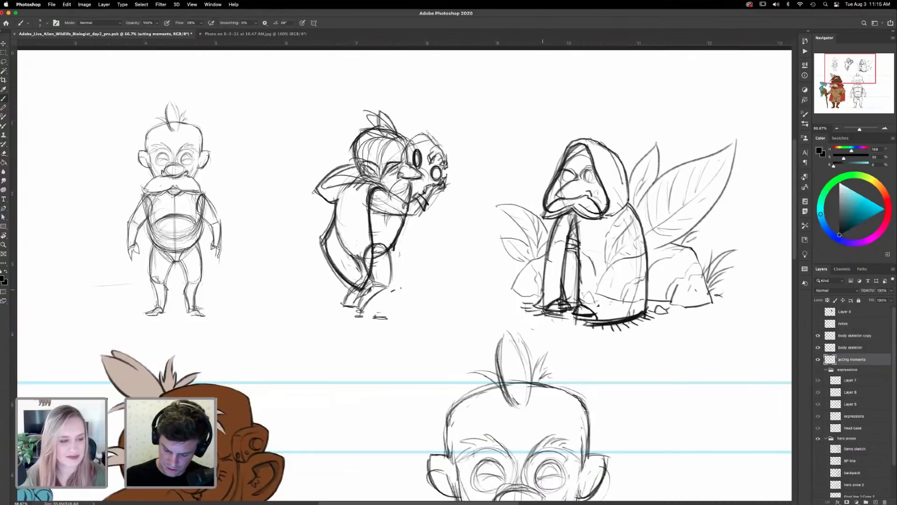
{"action": "left_click_drag", "start_coordinate": [548, 264], "coordinate": [558, 286]}
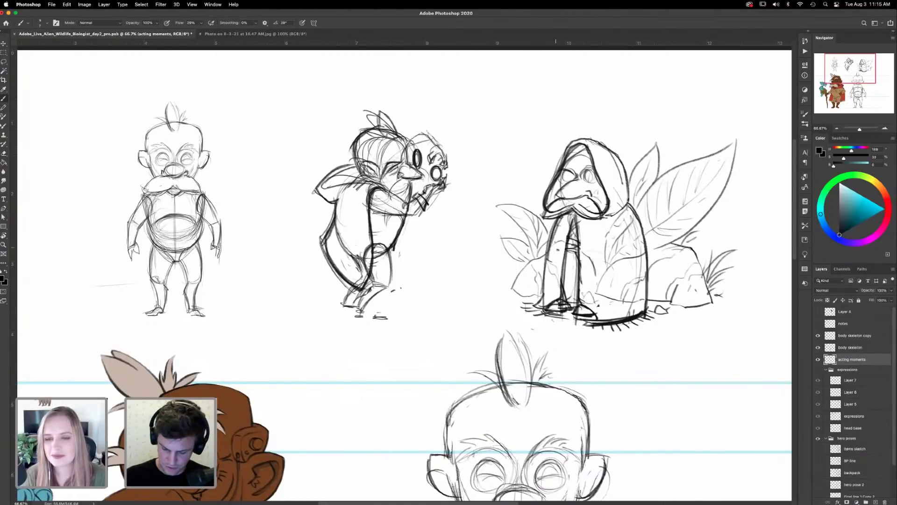
{"action": "left_click_drag", "start_coordinate": [594, 240], "coordinate": [598, 257]}
- Sketch a tall veined leaf with a notched edge rising behind the top of the hood
{"action": "mouse_move", "coordinate": [613, 150]}
{"action": "left_mouse_down"}
{"action": "mouse_move", "coordinate": [618, 124]}
{"action": "mouse_move", "coordinate": [605, 70]}
{"action": "mouse_move", "coordinate": [611, 132]}
{"action": "left_mouse_up"}
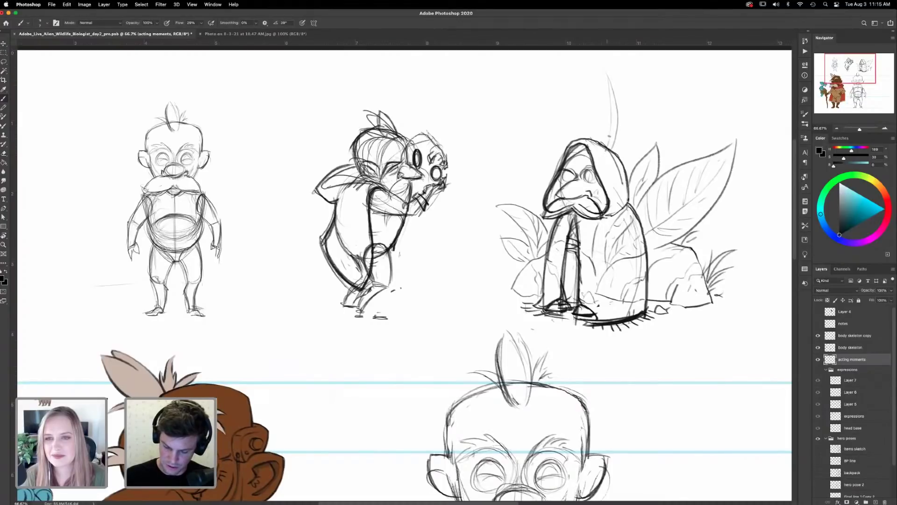
{"action": "left_click_drag", "start_coordinate": [606, 69], "coordinate": [634, 106]}
{"action": "mouse_move", "coordinate": [633, 110]}
{"action": "left_mouse_down"}
{"action": "mouse_move", "coordinate": [623, 112]}
{"action": "mouse_move", "coordinate": [633, 112]}
{"action": "left_mouse_up"}
{"action": "left_click_drag", "start_coordinate": [635, 112], "coordinate": [623, 162]}
{"action": "left_click_drag", "start_coordinate": [593, 137], "coordinate": [609, 94]}
{"action": "left_click_drag", "start_coordinate": [612, 146], "coordinate": [629, 135]}
{"action": "left_click_drag", "start_coordinate": [616, 140], "coordinate": [627, 131]}
{"action": "left_click_drag", "start_coordinate": [618, 100], "coordinate": [621, 91]}
- Add more foliage lines around the hood and front rock, and grass-like strokes down the middle of the cloak
{"action": "mouse_move", "coordinate": [591, 255]}
{"action": "left_mouse_down"}
{"action": "mouse_move", "coordinate": [587, 225]}
{"action": "mouse_move", "coordinate": [535, 191]}
{"action": "left_mouse_up"}
{"action": "left_click_drag", "start_coordinate": [561, 220], "coordinate": [555, 242]}
{"action": "left_click_drag", "start_coordinate": [513, 292], "coordinate": [537, 296]}
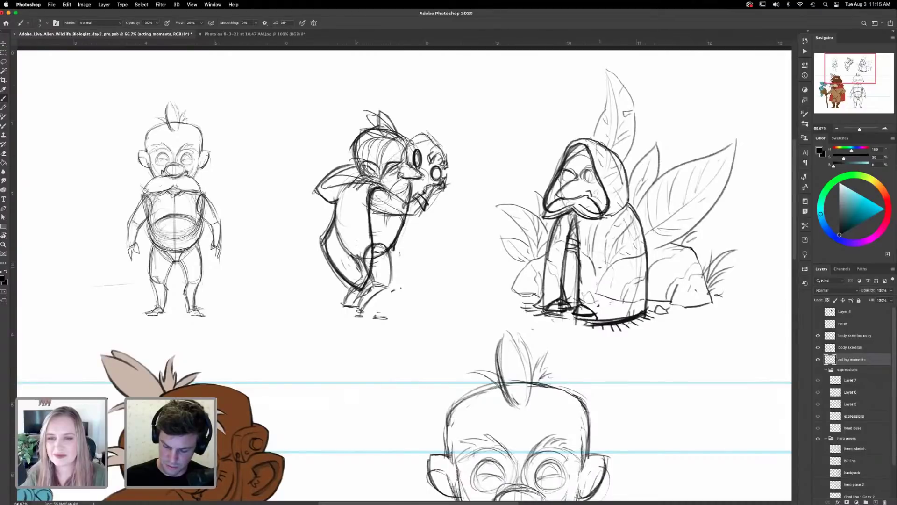
{"action": "left_click_drag", "start_coordinate": [601, 225], "coordinate": [599, 261]}
{"action": "left_click_drag", "start_coordinate": [599, 231], "coordinate": [590, 286]}
- Darken the hooded figure's eyes and draw a brow that sticks out past the hood's edge
{"action": "mouse_move", "coordinate": [675, 366]}
{"action": "left_mouse_down"}
{"action": "mouse_move", "coordinate": [680, 348]}
{"action": "mouse_move", "coordinate": [667, 336]}
{"action": "mouse_move", "coordinate": [661, 356]}
{"action": "left_mouse_up"}
{"action": "left_click_drag", "start_coordinate": [540, 188], "coordinate": [544, 195]}
{"action": "left_click_drag", "start_coordinate": [538, 186], "coordinate": [546, 198]}
{"action": "left_click_drag", "start_coordinate": [540, 189], "coordinate": [566, 197]}
{"action": "mouse_move", "coordinate": [562, 185]}
{"action": "left_mouse_down"}
{"action": "mouse_move", "coordinate": [572, 197]}
{"action": "mouse_move", "coordinate": [535, 178]}
{"action": "mouse_move", "coordinate": [524, 183]}
{"action": "left_mouse_up"}
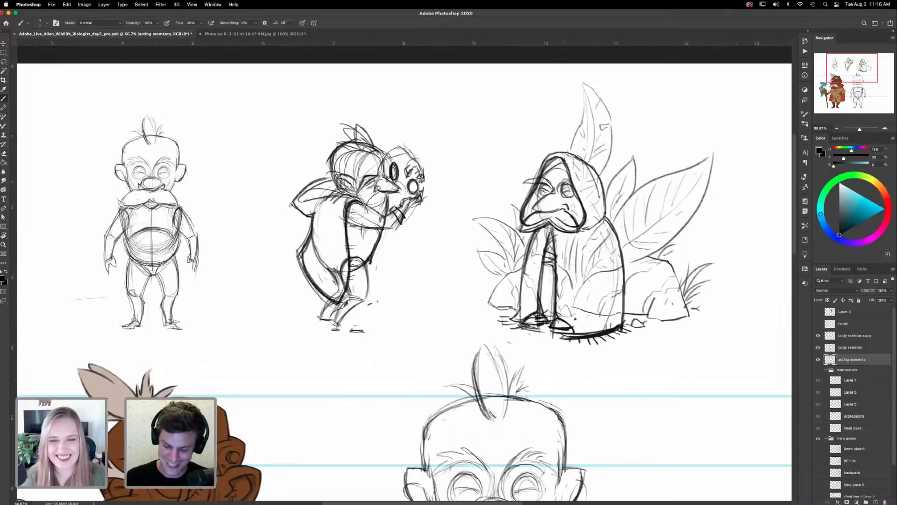
{"action": "left_click_drag", "start_coordinate": [726, 277], "coordinate": [726, 252]}
{"action": "left_click_drag", "start_coordinate": [643, 334], "coordinate": [667, 353]}
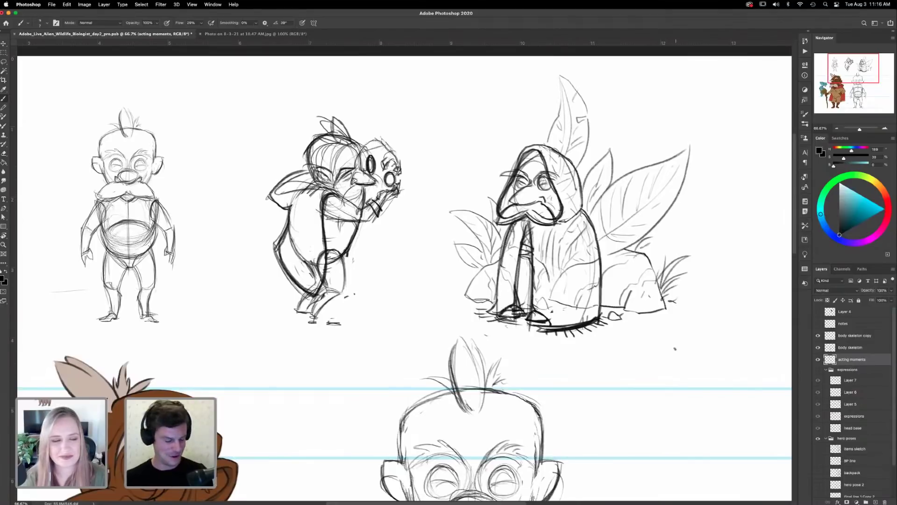
{"action": "left_click_drag", "start_coordinate": [596, 251], "coordinate": [576, 246]}
{"action": "left_click_drag", "start_coordinate": [671, 265], "coordinate": [618, 271]}
{"action": "left_click_drag", "start_coordinate": [713, 255], "coordinate": [612, 267]}
{"action": "mouse_move", "coordinate": [651, 238]}
{"action": "left_mouse_down"}
{"action": "mouse_move", "coordinate": [663, 240]}
{"action": "mouse_move", "coordinate": [655, 235]}
{"action": "left_mouse_up"}
{"action": "left_click_drag", "start_coordinate": [523, 267], "coordinate": [617, 271]}
{"action": "scroll", "coordinate": [617, 270], "scroll_direction": "left", "scroll_amount": 8}
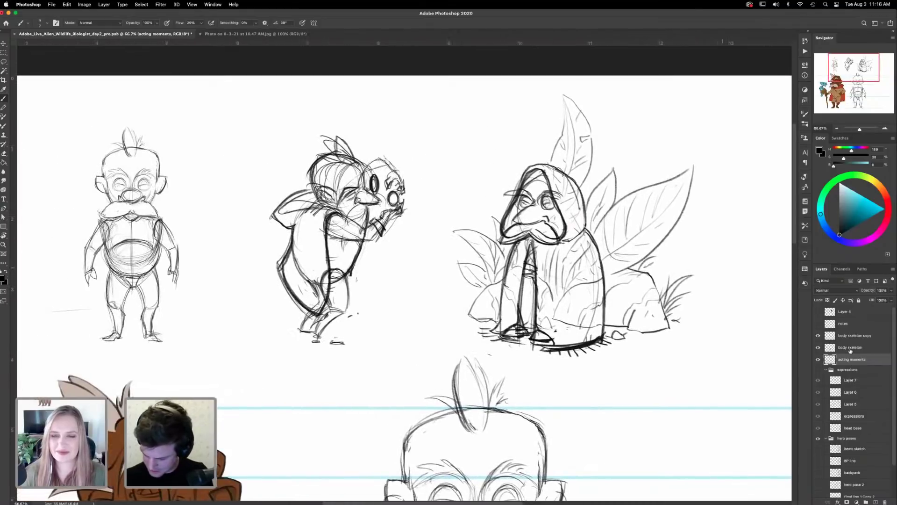
- Identify the standing figure's layer by toggling visibility, and move the body skeleton copy figure farther away from the goggled pose
{"action": "left_click", "coordinate": [826, 346]}
{"action": "left_click", "coordinate": [818, 347]}
{"action": "left_click", "coordinate": [818, 347]}
{"action": "left_click", "coordinate": [818, 335]}
{"action": "left_click", "coordinate": [819, 335]}
{"action": "left_click", "coordinate": [836, 336]}
{"action": "key", "text": "v"}
{"action": "left_click_drag", "start_coordinate": [400, 249], "coordinate": [250, 253]}
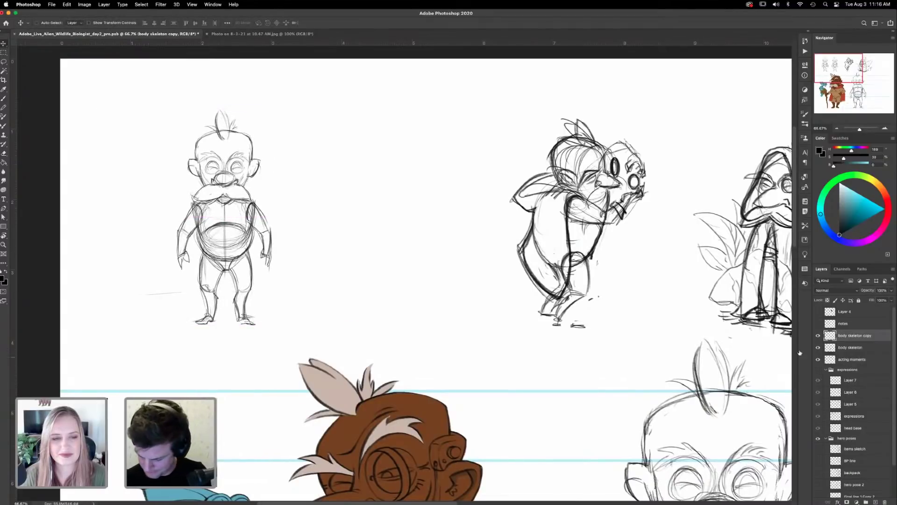
- On the acting moments layer, sketch a light head circle for a new pose between the standing and goggled figures
{"action": "left_click", "coordinate": [846, 349]}
{"action": "left_click", "coordinate": [842, 361]}
{"action": "left_click", "coordinate": [818, 359]}
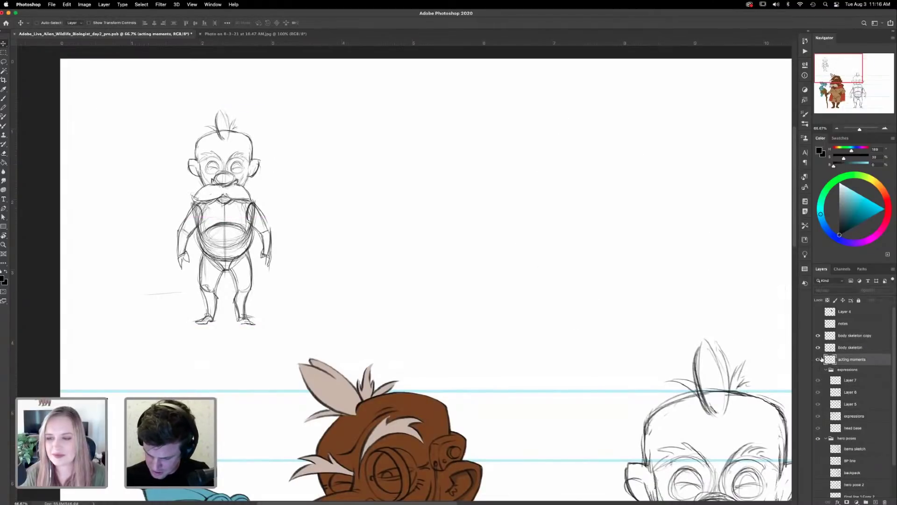
{"action": "left_click", "coordinate": [818, 360]}
{"action": "key", "text": "b"}
{"action": "left_click_drag", "start_coordinate": [468, 181], "coordinate": [528, 235]}
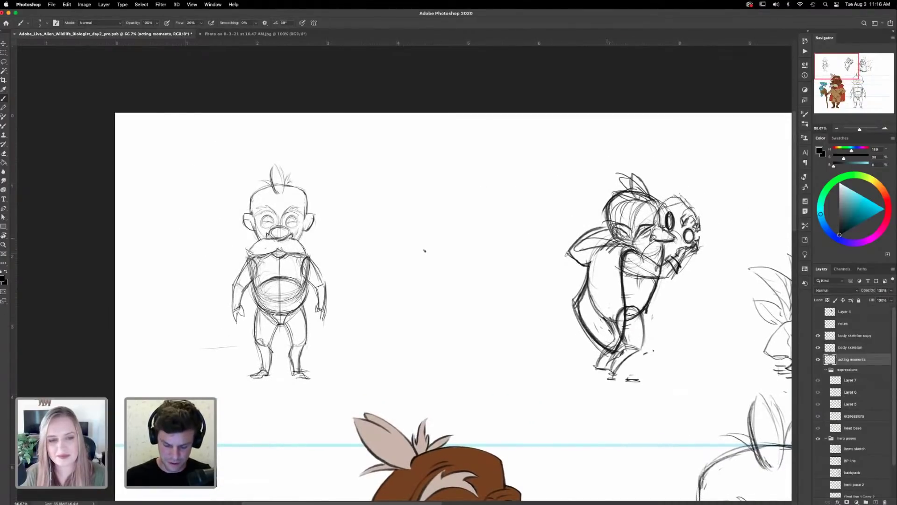
{"action": "mouse_move", "coordinate": [434, 191]}
{"action": "left_mouse_down"}
{"action": "mouse_move", "coordinate": [460, 208]}
{"action": "mouse_move", "coordinate": [420, 229]}
{"action": "left_mouse_up"}
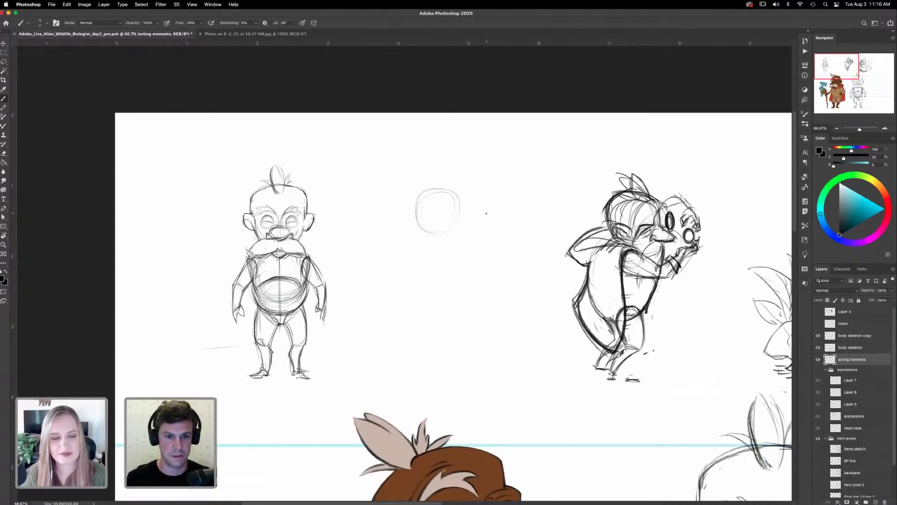
- Build up the new pose's light head circle into an egg-shaped head with a firmer outline and jaw
{"action": "left_click_drag", "start_coordinate": [434, 233], "coordinate": [460, 218]}
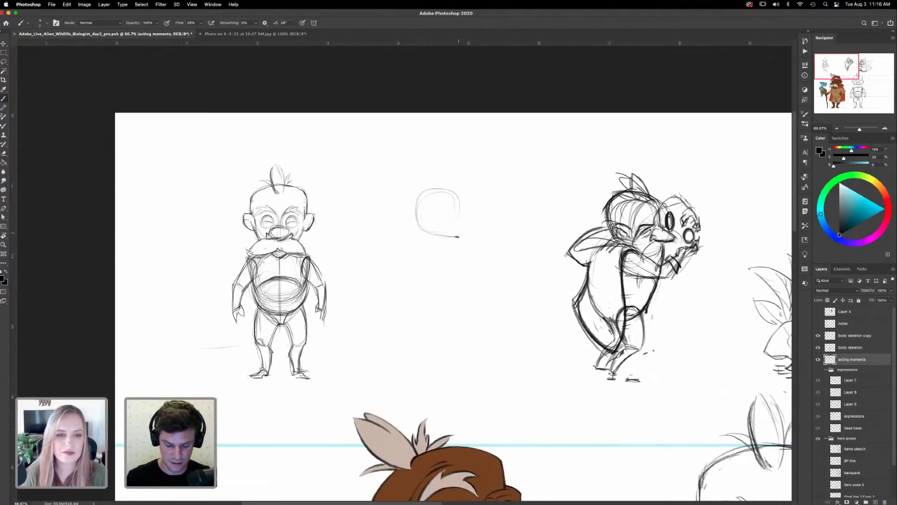
{"action": "left_click_drag", "start_coordinate": [461, 204], "coordinate": [457, 236]}
{"action": "mouse_move", "coordinate": [462, 207]}
{"action": "left_mouse_down"}
{"action": "mouse_move", "coordinate": [457, 236]}
{"action": "mouse_move", "coordinate": [445, 239]}
{"action": "mouse_move", "coordinate": [456, 241]}
{"action": "mouse_move", "coordinate": [411, 215]}
{"action": "mouse_move", "coordinate": [417, 228]}
{"action": "left_mouse_up"}
{"action": "left_click_drag", "start_coordinate": [450, 184], "coordinate": [429, 234]}
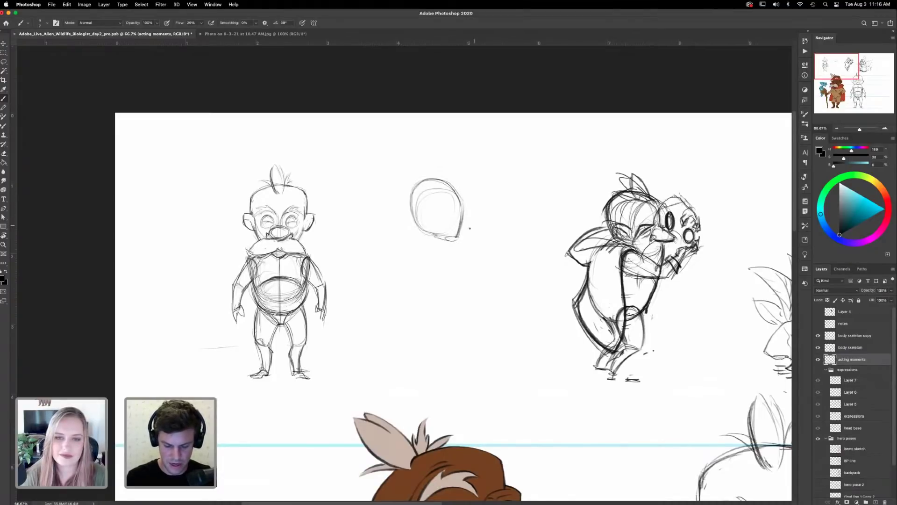
{"action": "left_click_drag", "start_coordinate": [450, 184], "coordinate": [464, 210]}
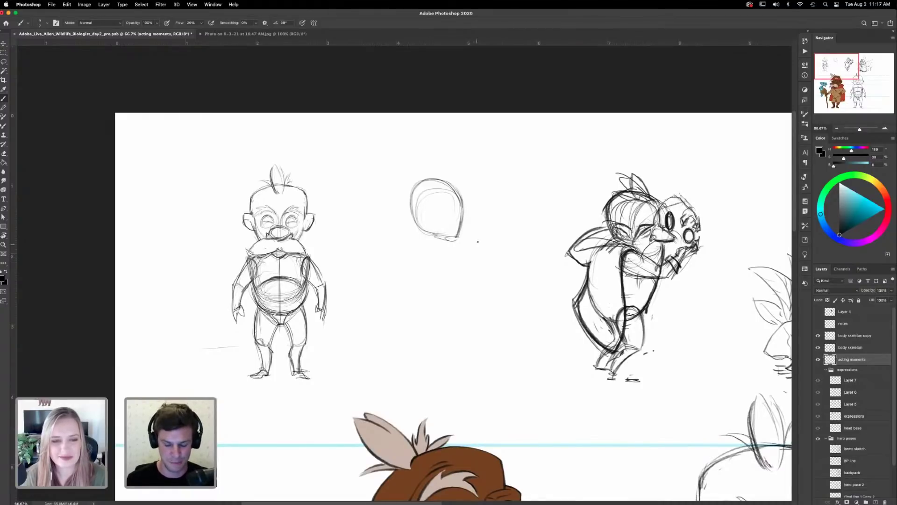
{"action": "mouse_move", "coordinate": [411, 203]}
{"action": "left_mouse_down"}
{"action": "mouse_move", "coordinate": [414, 222]}
{"action": "mouse_move", "coordinate": [452, 217]}
{"action": "left_mouse_up"}
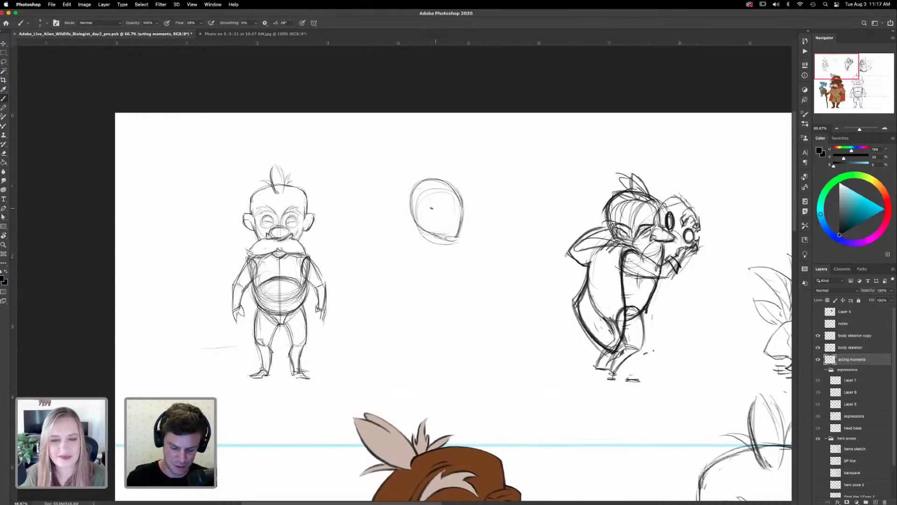
- Sketch the shoulder, curved back and rounded belly of the torso below the new head
{"action": "mouse_move", "coordinate": [409, 240]}
{"action": "left_mouse_down"}
{"action": "mouse_move", "coordinate": [432, 247]}
{"action": "mouse_move", "coordinate": [405, 264]}
{"action": "mouse_move", "coordinate": [476, 261]}
{"action": "mouse_move", "coordinate": [454, 271]}
{"action": "mouse_move", "coordinate": [421, 233]}
{"action": "mouse_move", "coordinate": [404, 266]}
{"action": "left_mouse_up"}
{"action": "left_click_drag", "start_coordinate": [404, 260], "coordinate": [432, 315]}
{"action": "left_click_drag", "start_coordinate": [453, 253], "coordinate": [472, 306]}
{"action": "left_click_drag", "start_coordinate": [469, 271], "coordinate": [474, 305]}
{"action": "mouse_move", "coordinate": [454, 252]}
{"action": "left_mouse_down"}
{"action": "mouse_move", "coordinate": [455, 317]}
{"action": "mouse_move", "coordinate": [455, 310]}
{"action": "left_mouse_up"}
- Sketch arms stretched straight forward from the shoulders and add a pointed nose to the profile head
{"action": "mouse_move", "coordinate": [428, 260]}
{"action": "left_mouse_down"}
{"action": "mouse_move", "coordinate": [460, 270]}
{"action": "mouse_move", "coordinate": [484, 263]}
{"action": "left_mouse_up"}
{"action": "left_click_drag", "start_coordinate": [446, 255], "coordinate": [487, 259]}
{"action": "left_click_drag", "start_coordinate": [457, 269], "coordinate": [485, 257]}
{"action": "left_click_drag", "start_coordinate": [460, 251], "coordinate": [508, 247]}
{"action": "left_click_drag", "start_coordinate": [475, 258], "coordinate": [507, 254]}
{"action": "left_click", "coordinate": [543, 272]}
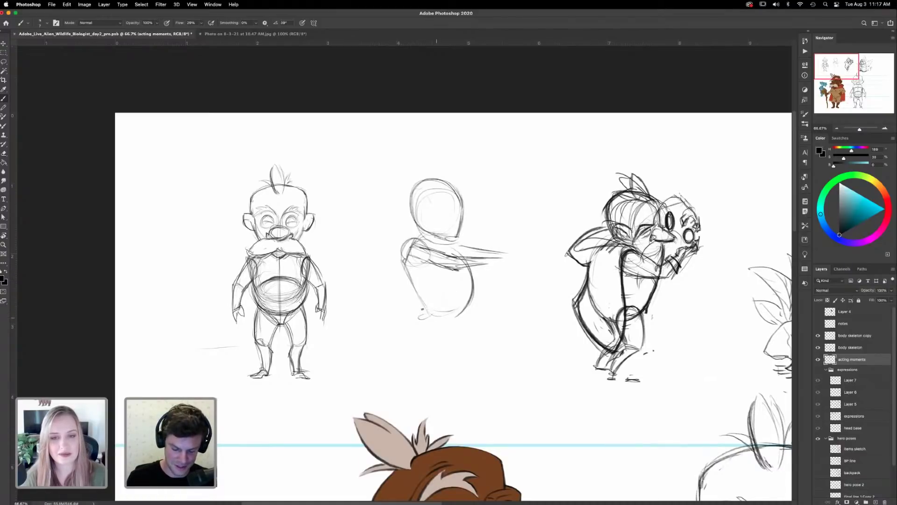
{"action": "mouse_move", "coordinate": [449, 257]}
{"action": "left_mouse_down"}
{"action": "mouse_move", "coordinate": [450, 269]}
{"action": "mouse_move", "coordinate": [421, 267]}
{"action": "mouse_move", "coordinate": [444, 255]}
{"action": "left_mouse_up"}
{"action": "left_click_drag", "start_coordinate": [429, 266], "coordinate": [454, 269]}
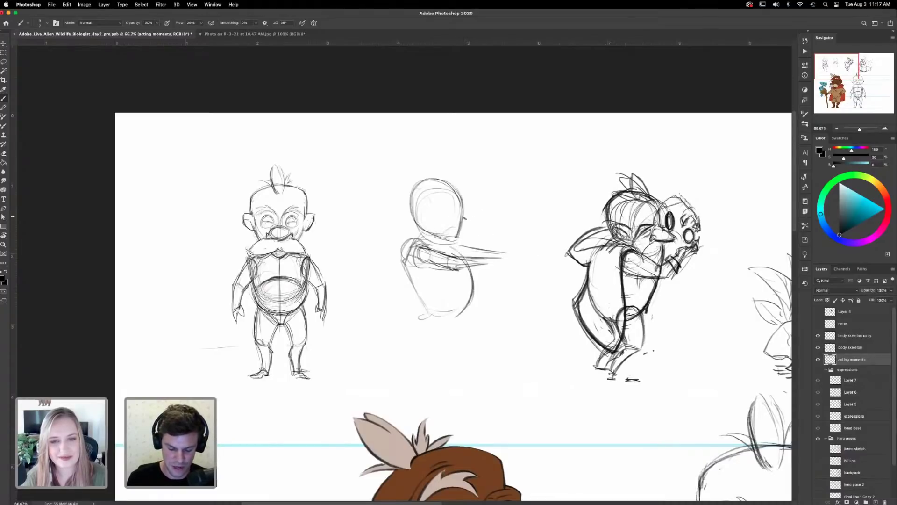
{"action": "mouse_move", "coordinate": [460, 216]}
{"action": "left_mouse_down"}
{"action": "mouse_move", "coordinate": [482, 229]}
{"action": "mouse_move", "coordinate": [453, 230]}
{"action": "mouse_move", "coordinate": [483, 229]}
{"action": "left_mouse_up"}
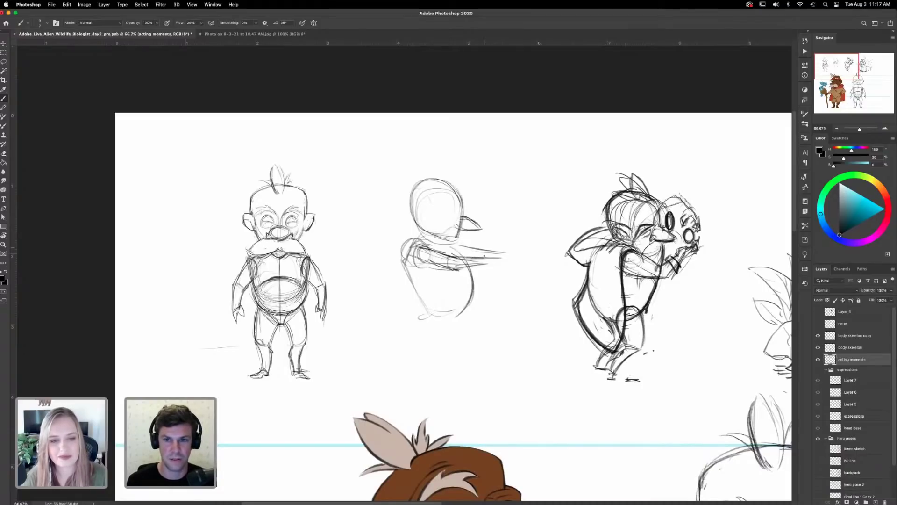
- Sketch bent legs in a wide stride below the torso of the new pose
{"action": "mouse_move", "coordinate": [436, 312]}
{"action": "left_mouse_down"}
{"action": "mouse_move", "coordinate": [454, 305]}
{"action": "mouse_move", "coordinate": [470, 345]}
{"action": "mouse_move", "coordinate": [438, 373]}
{"action": "left_mouse_up"}
{"action": "mouse_move", "coordinate": [403, 260]}
{"action": "left_mouse_down"}
{"action": "mouse_move", "coordinate": [457, 337]}
{"action": "mouse_move", "coordinate": [429, 375]}
{"action": "left_mouse_up"}
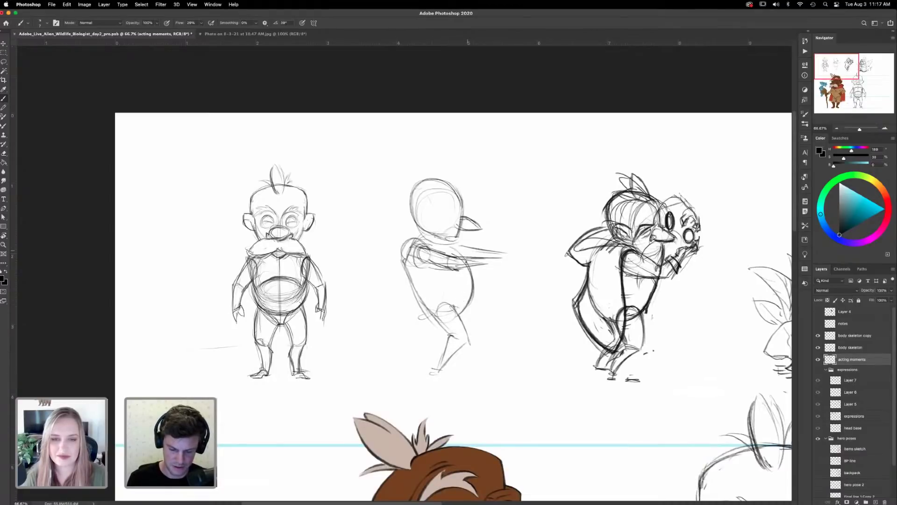
{"action": "left_click_drag", "start_coordinate": [420, 301], "coordinate": [428, 319]}
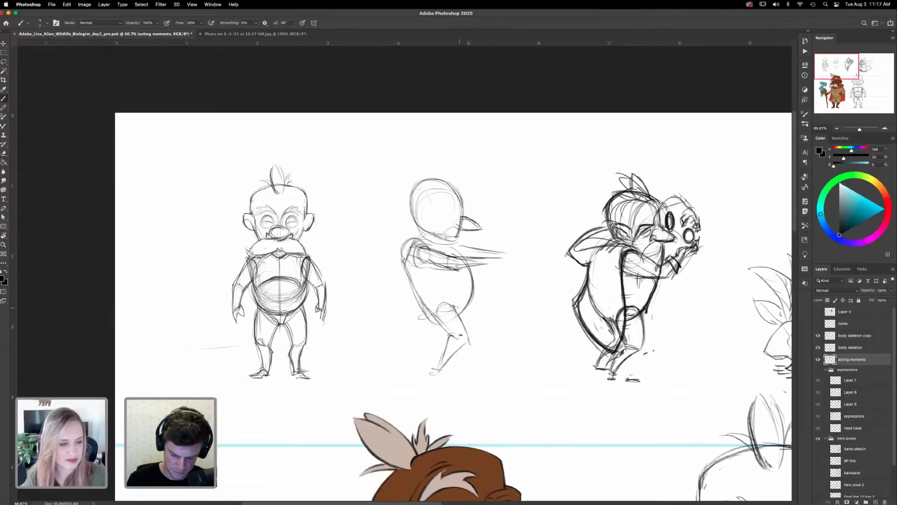
{"action": "left_click_drag", "start_coordinate": [468, 326], "coordinate": [477, 341]}
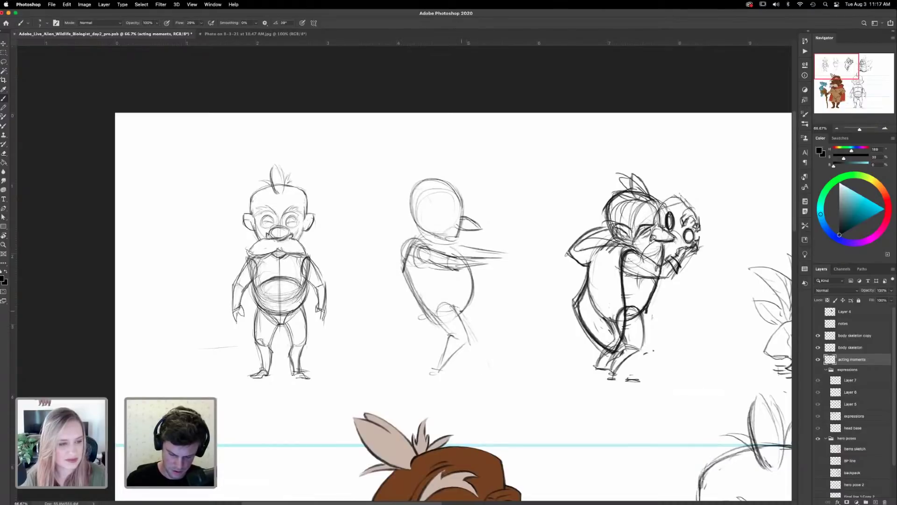
{"action": "left_click_drag", "start_coordinate": [468, 341], "coordinate": [488, 372]}
{"action": "left_click_drag", "start_coordinate": [462, 347], "coordinate": [479, 364]}
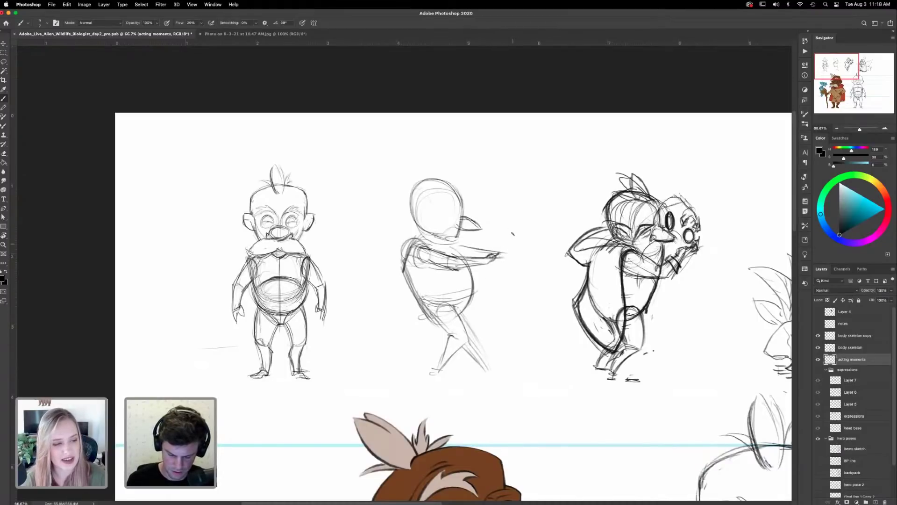
- Draw a round-bodied ray gun with a ringed barrel at the end of the outstretched arms
{"action": "mouse_move", "coordinate": [476, 273]}
{"action": "left_mouse_down"}
{"action": "mouse_move", "coordinate": [497, 261]}
{"action": "mouse_move", "coordinate": [474, 272]}
{"action": "mouse_move", "coordinate": [480, 258]}
{"action": "mouse_move", "coordinate": [496, 256]}
{"action": "mouse_move", "coordinate": [489, 248]}
{"action": "mouse_move", "coordinate": [502, 229]}
{"action": "mouse_move", "coordinate": [511, 252]}
{"action": "mouse_move", "coordinate": [504, 230]}
{"action": "mouse_move", "coordinate": [531, 236]}
{"action": "mouse_move", "coordinate": [531, 248]}
{"action": "mouse_move", "coordinate": [547, 242]}
{"action": "left_mouse_up"}
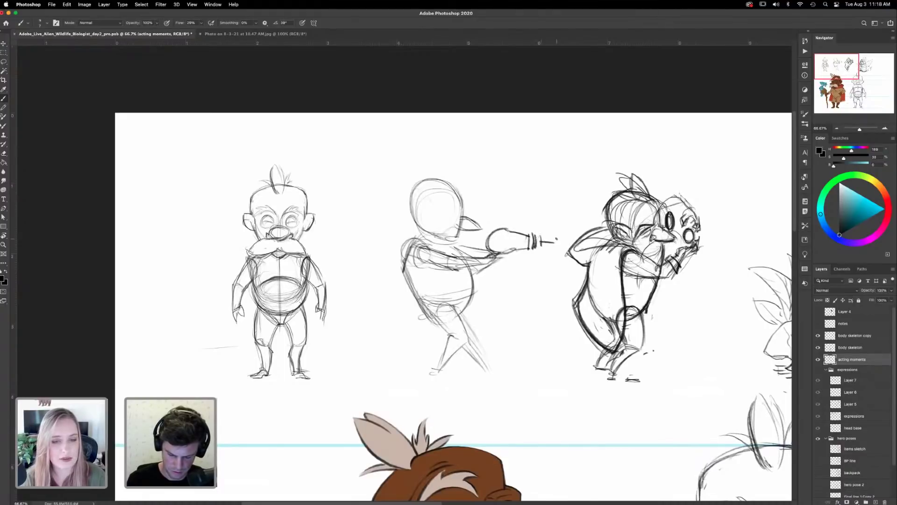
{"action": "mouse_move", "coordinate": [458, 253]}
{"action": "left_mouse_down"}
{"action": "mouse_move", "coordinate": [505, 258]}
{"action": "mouse_move", "coordinate": [480, 273]}
{"action": "left_mouse_up"}
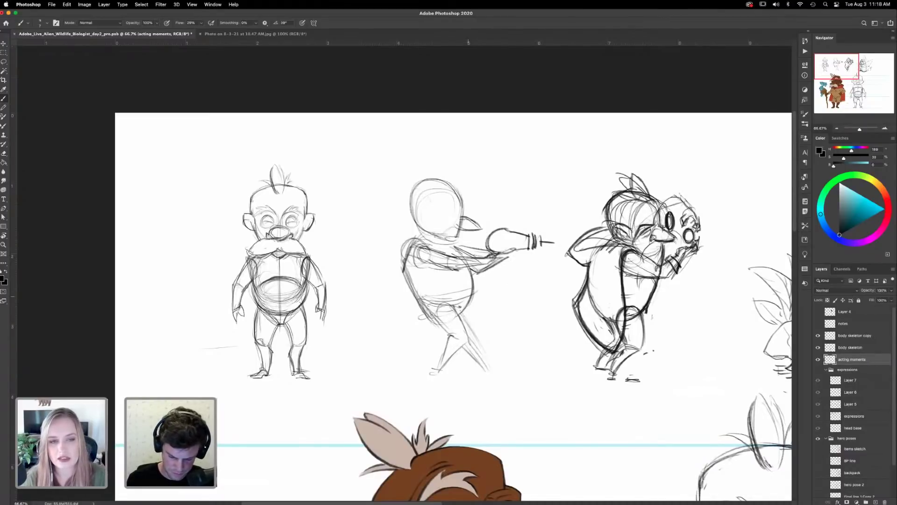
- Erase the striding legs and redraw them close together, tapering down beneath the belly
{"action": "key", "text": "e"}
{"action": "mouse_move", "coordinate": [501, 336]}
{"action": "left_mouse_down"}
{"action": "mouse_move", "coordinate": [435, 358]}
{"action": "mouse_move", "coordinate": [460, 312]}
{"action": "left_mouse_up"}
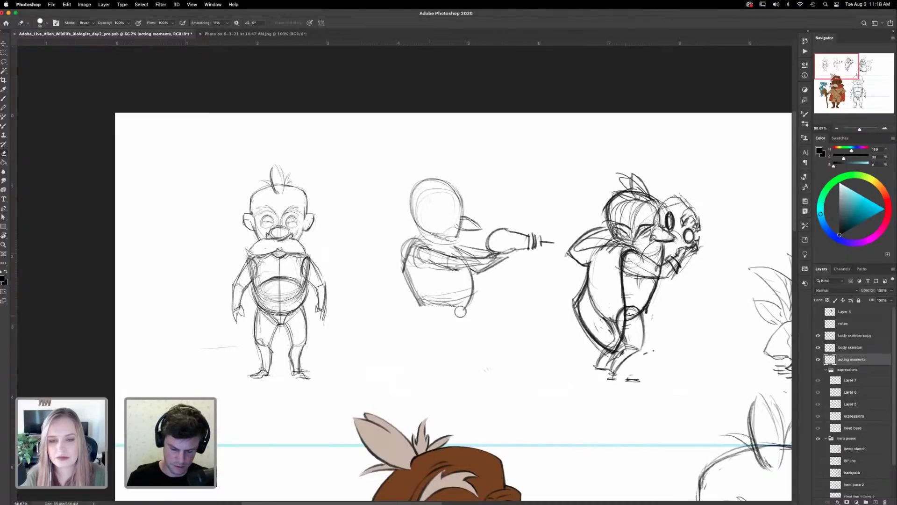
{"action": "key", "text": "b"}
{"action": "mouse_move", "coordinate": [470, 278]}
{"action": "left_mouse_down"}
{"action": "mouse_move", "coordinate": [440, 313]}
{"action": "mouse_move", "coordinate": [455, 311]}
{"action": "mouse_move", "coordinate": [435, 346]}
{"action": "left_mouse_up"}
{"action": "left_click_drag", "start_coordinate": [436, 346], "coordinate": [426, 375]}
{"action": "mouse_move", "coordinate": [419, 301]}
{"action": "left_mouse_down"}
{"action": "mouse_move", "coordinate": [441, 322]}
{"action": "mouse_move", "coordinate": [422, 324]}
{"action": "left_mouse_up"}
{"action": "left_click_drag", "start_coordinate": [435, 287], "coordinate": [416, 325]}
{"action": "mouse_move", "coordinate": [437, 302]}
{"action": "left_mouse_down"}
{"action": "mouse_move", "coordinate": [419, 331]}
{"action": "mouse_move", "coordinate": [430, 338]}
{"action": "left_mouse_up"}
{"action": "left_click_drag", "start_coordinate": [429, 338], "coordinate": [419, 354]}
{"action": "left_click_drag", "start_coordinate": [420, 352], "coordinate": [420, 380]}
{"action": "left_click_drag", "start_coordinate": [418, 373], "coordinate": [425, 372]}
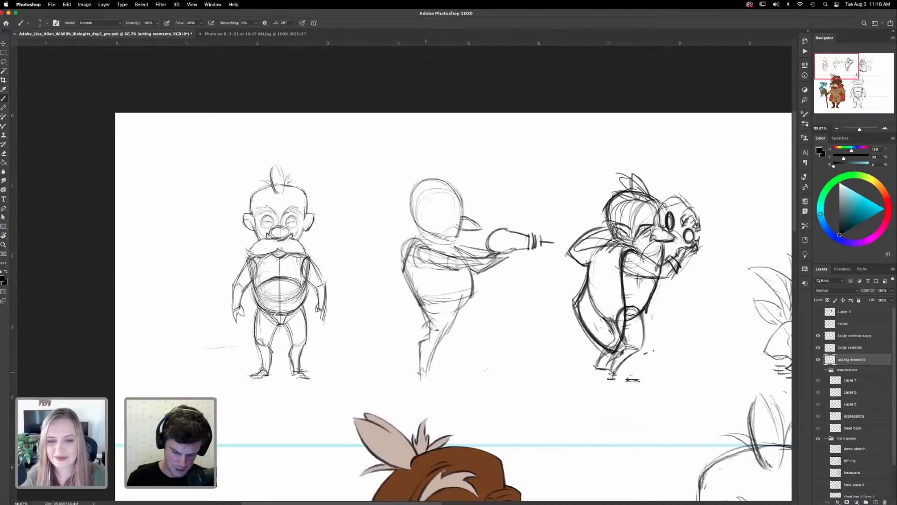
- Strengthen the leg contours, the lower back and the curved underside of the belly
{"action": "left_click_drag", "start_coordinate": [444, 324], "coordinate": [423, 366]}
{"action": "left_click_drag", "start_coordinate": [428, 303], "coordinate": [422, 312]}
{"action": "mouse_move", "coordinate": [409, 290]}
{"action": "left_mouse_down"}
{"action": "mouse_move", "coordinate": [465, 299]}
{"action": "mouse_move", "coordinate": [437, 313]}
{"action": "left_mouse_up"}
{"action": "left_click_drag", "start_coordinate": [475, 278], "coordinate": [427, 357]}
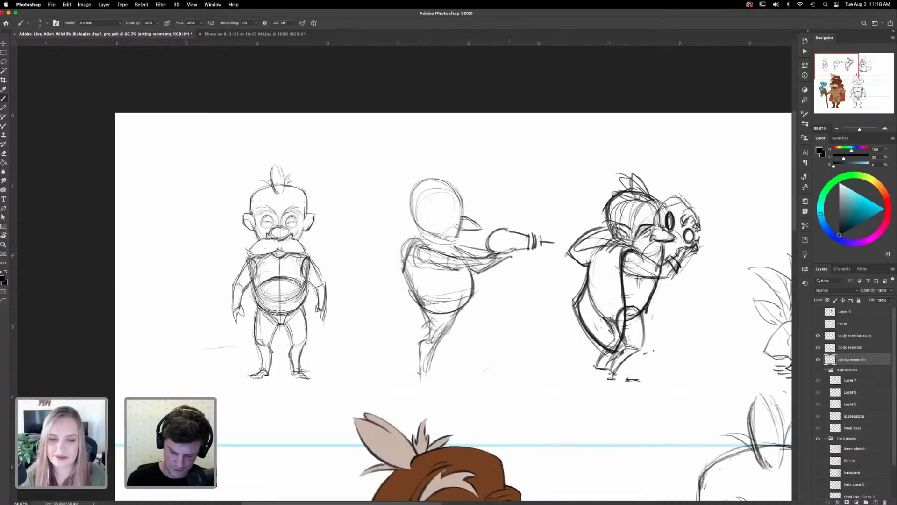
- Draw the hands gripping the ray gun and add more rings around its barrel
{"action": "mouse_move", "coordinate": [469, 266]}
{"action": "left_mouse_down"}
{"action": "mouse_move", "coordinate": [489, 275]}
{"action": "mouse_move", "coordinate": [520, 250]}
{"action": "left_mouse_up"}
{"action": "left_click_drag", "start_coordinate": [515, 251], "coordinate": [519, 243]}
{"action": "mouse_move", "coordinate": [506, 253]}
{"action": "left_mouse_down"}
{"action": "mouse_move", "coordinate": [516, 244]}
{"action": "mouse_move", "coordinate": [489, 241]}
{"action": "mouse_move", "coordinate": [531, 258]}
{"action": "left_mouse_up"}
{"action": "mouse_move", "coordinate": [533, 231]}
{"action": "left_mouse_down"}
{"action": "mouse_move", "coordinate": [536, 259]}
{"action": "mouse_move", "coordinate": [540, 238]}
{"action": "left_mouse_up"}
{"action": "mouse_move", "coordinate": [538, 231]}
{"action": "left_mouse_down"}
{"action": "mouse_move", "coordinate": [539, 250]}
{"action": "mouse_move", "coordinate": [550, 239]}
{"action": "left_mouse_up"}
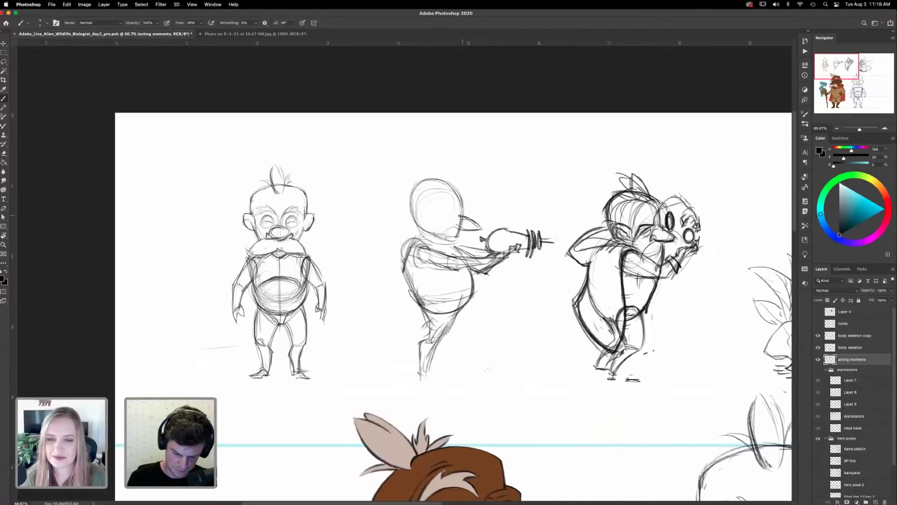
- Draw the aiming figure's face with a squinting eye, moustache, ear and far eyepiece, and extend the back of the head
{"action": "left_click_drag", "start_coordinate": [441, 214], "coordinate": [457, 212]}
{"action": "left_click_drag", "start_coordinate": [441, 217], "coordinate": [460, 208]}
{"action": "mouse_move", "coordinate": [444, 213]}
{"action": "left_mouse_down"}
{"action": "mouse_move", "coordinate": [472, 194]}
{"action": "mouse_move", "coordinate": [473, 219]}
{"action": "mouse_move", "coordinate": [438, 241]}
{"action": "mouse_move", "coordinate": [452, 247]}
{"action": "left_mouse_up"}
{"action": "left_click_drag", "start_coordinate": [452, 230], "coordinate": [469, 244]}
{"action": "mouse_move", "coordinate": [428, 208]}
{"action": "left_mouse_down"}
{"action": "mouse_move", "coordinate": [410, 217]}
{"action": "mouse_move", "coordinate": [408, 229]}
{"action": "mouse_move", "coordinate": [431, 223]}
{"action": "mouse_move", "coordinate": [405, 193]}
{"action": "mouse_move", "coordinate": [429, 179]}
{"action": "left_mouse_up"}
{"action": "mouse_move", "coordinate": [464, 205]}
{"action": "left_mouse_down"}
{"action": "mouse_move", "coordinate": [460, 190]}
{"action": "mouse_move", "coordinate": [412, 179]}
{"action": "left_mouse_up"}
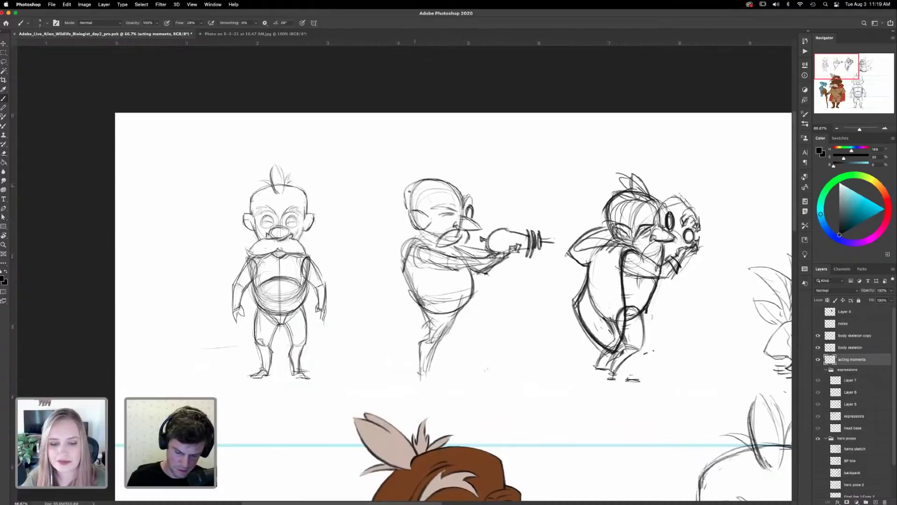
- Add a spiky tuft of hair on top of the aiming figure's head
{"action": "left_click_drag", "start_coordinate": [459, 195], "coordinate": [435, 165]}
{"action": "left_click_drag", "start_coordinate": [437, 165], "coordinate": [446, 181]}
{"action": "mouse_move", "coordinate": [444, 180]}
{"action": "left_mouse_down"}
{"action": "mouse_move", "coordinate": [430, 169]}
{"action": "mouse_move", "coordinate": [446, 180]}
{"action": "left_mouse_up"}
{"action": "left_click_drag", "start_coordinate": [440, 167], "coordinate": [456, 195]}
{"action": "left_click_drag", "start_coordinate": [436, 175], "coordinate": [442, 189]}
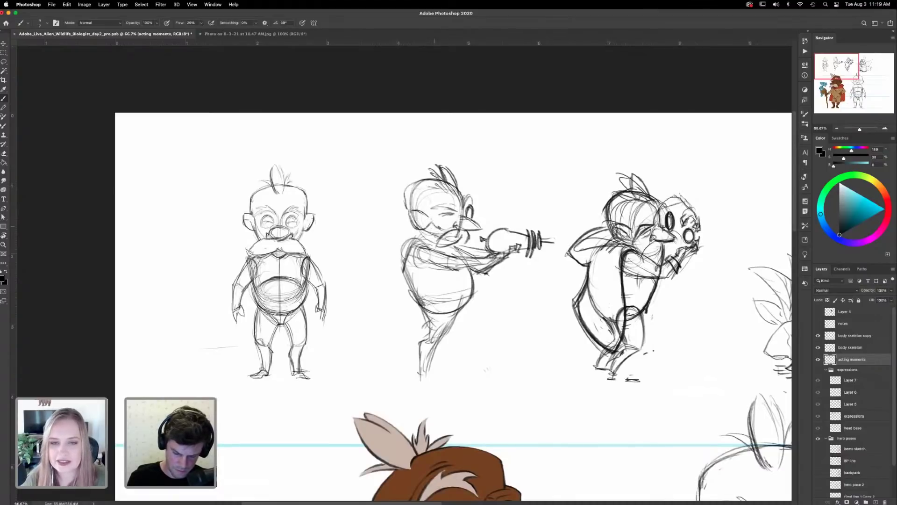
- Reinforce the aiming figure's moustache, jaw and back of the head, and finish the lower legs with dark feet
{"action": "left_click_drag", "start_coordinate": [465, 240], "coordinate": [449, 249]}
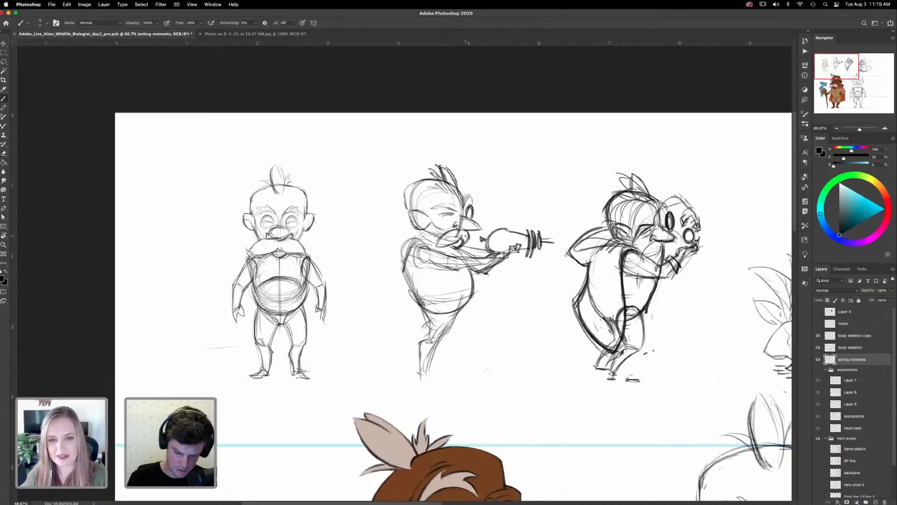
{"action": "mouse_move", "coordinate": [456, 322]}
{"action": "left_mouse_down"}
{"action": "mouse_move", "coordinate": [454, 297]}
{"action": "mouse_move", "coordinate": [425, 310]}
{"action": "mouse_move", "coordinate": [464, 298]}
{"action": "mouse_move", "coordinate": [403, 264]}
{"action": "mouse_move", "coordinate": [416, 240]}
{"action": "mouse_move", "coordinate": [433, 237]}
{"action": "left_mouse_up"}
{"action": "left_click_drag", "start_coordinate": [419, 229], "coordinate": [463, 249]}
{"action": "mouse_move", "coordinate": [408, 210]}
{"action": "left_mouse_down"}
{"action": "mouse_move", "coordinate": [405, 194]}
{"action": "mouse_move", "coordinate": [428, 180]}
{"action": "left_mouse_up"}
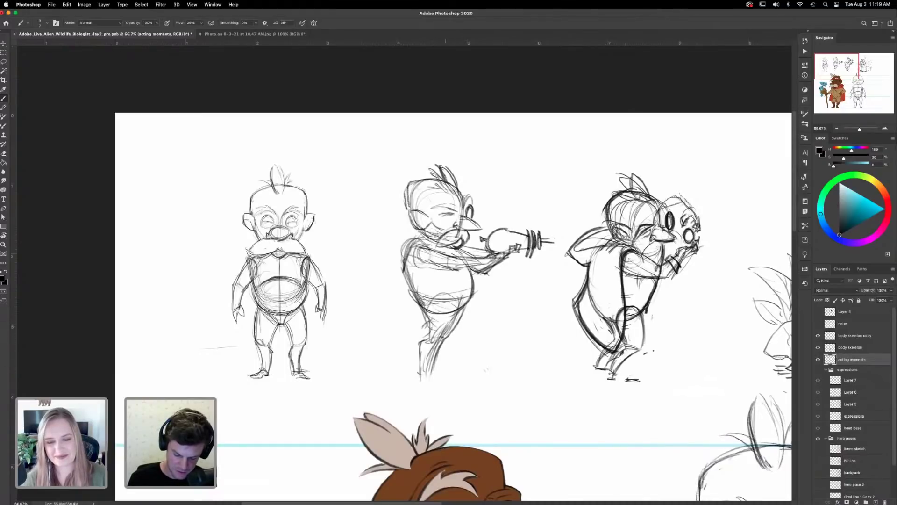
{"action": "mouse_move", "coordinate": [461, 312]}
{"action": "left_mouse_down"}
{"action": "mouse_move", "coordinate": [439, 370]}
{"action": "mouse_move", "coordinate": [458, 367]}
{"action": "mouse_move", "coordinate": [426, 360]}
{"action": "mouse_move", "coordinate": [420, 377]}
{"action": "mouse_move", "coordinate": [440, 382]}
{"action": "left_mouse_up"}
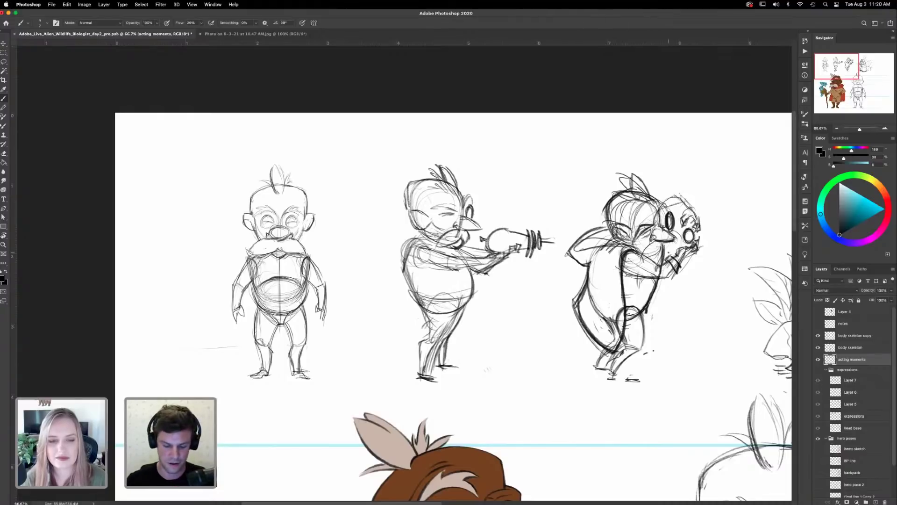
- Review the row of acting poses up close and then the whole character sheet
{"action": "left_click_drag", "start_coordinate": [542, 267], "coordinate": [535, 256]}
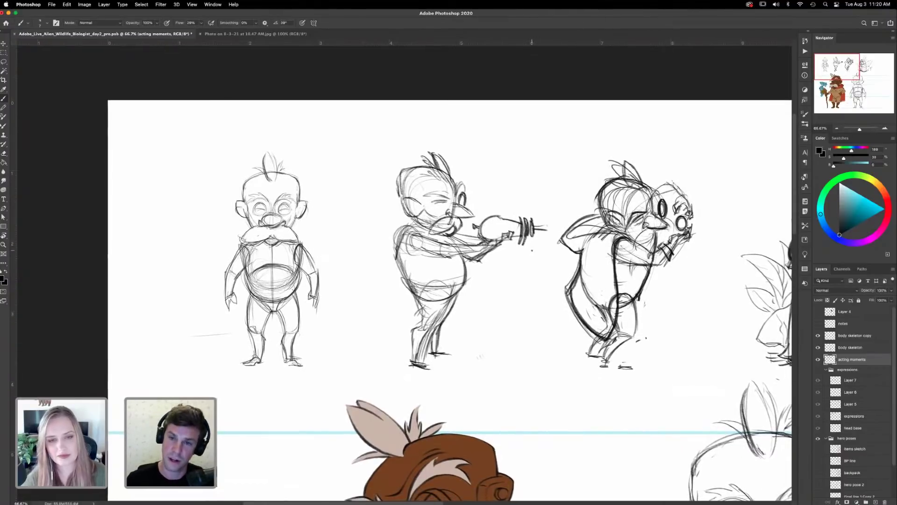
{"action": "left_click_drag", "start_coordinate": [613, 270], "coordinate": [499, 239]}
{"action": "left_click_drag", "start_coordinate": [576, 300], "coordinate": [548, 338]}
{"action": "scroll", "coordinate": [548, 338], "scroll_direction": "right", "scroll_amount": 7}
{"action": "scroll", "coordinate": [548, 337], "scroll_direction": "down", "scroll_amount": 2}
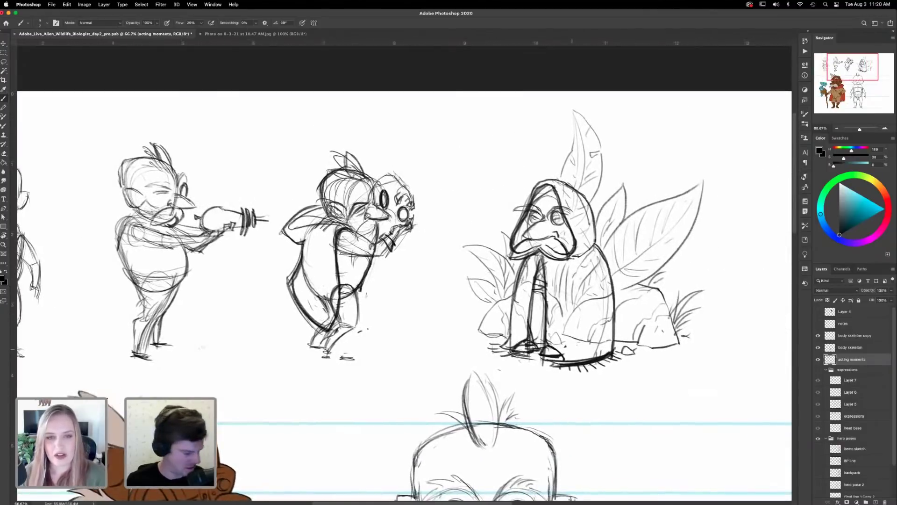
{"action": "scroll", "coordinate": [586, 344], "scroll_direction": "down", "scroll_amount": 4}
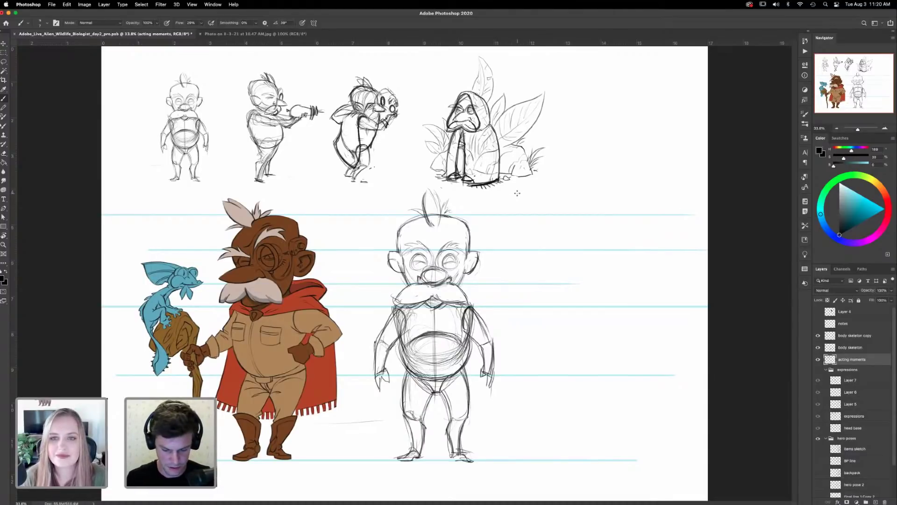
{"action": "key", "text": "super+space"}
{"action": "left_click_drag", "start_coordinate": [364, 101], "coordinate": [505, 227]}
{"action": "left_click_drag", "start_coordinate": [473, 199], "coordinate": [599, 306]}
{"action": "left_click_drag", "start_coordinate": [592, 304], "coordinate": [604, 343]}
{"action": "left_click_drag", "start_coordinate": [599, 307], "coordinate": [555, 207]}
{"action": "key", "text": "super+0"}
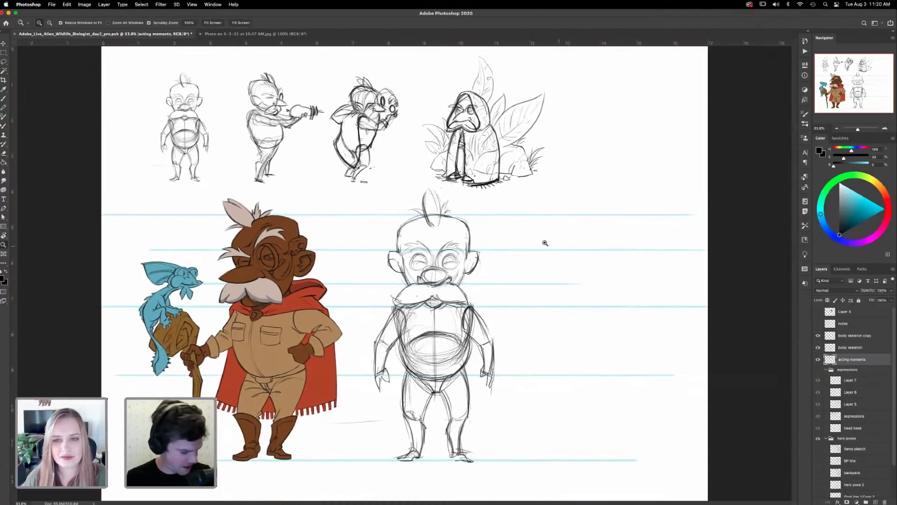
- Try shifting the body skeleton and acting moments layers sideways together, and undo the move
{"action": "key", "text": "v"}
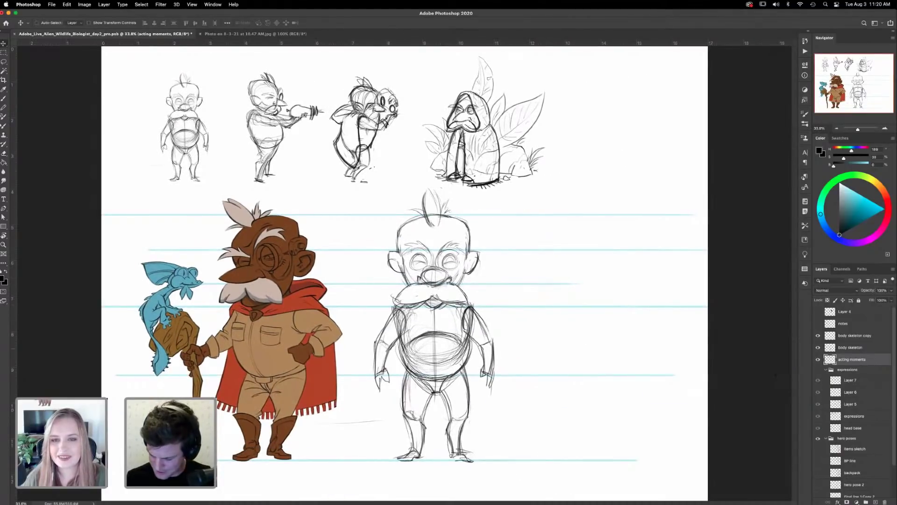
{"action": "left_click", "coordinate": [847, 348], "text": "shift"}
{"action": "mouse_move", "coordinate": [487, 157]}
{"action": "left_mouse_down"}
{"action": "mouse_move", "coordinate": [565, 158]}
{"action": "mouse_move", "coordinate": [558, 156]}
{"action": "left_mouse_up"}
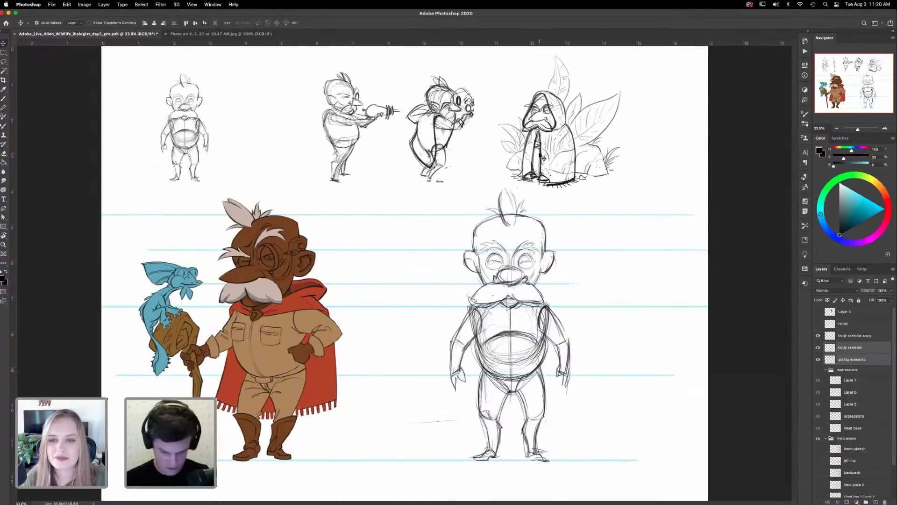
{"action": "key", "text": "super+z"}
- Show the expressions group, and try moving the selected pose layers down before undoing the move
{"action": "left_click", "coordinate": [818, 370]}
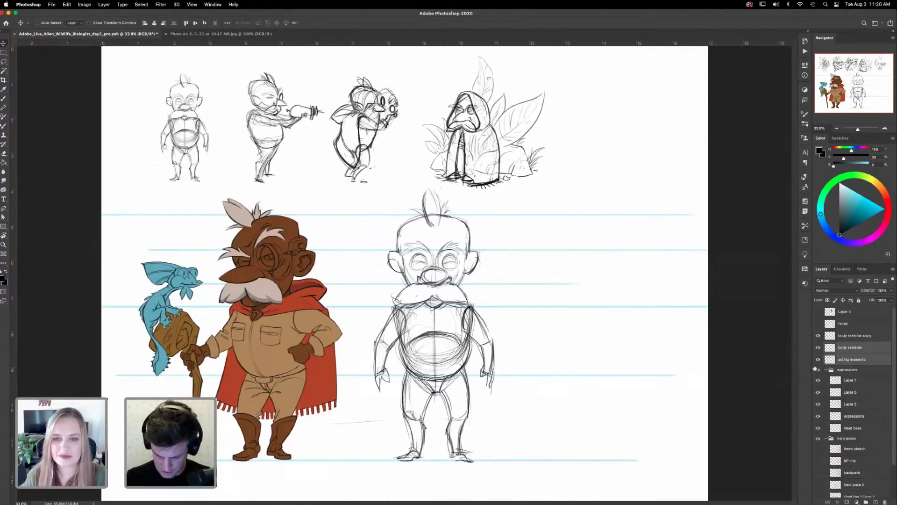
{"action": "mouse_move", "coordinate": [603, 156]}
{"action": "left_mouse_down"}
{"action": "mouse_move", "coordinate": [612, 212]}
{"action": "mouse_move", "coordinate": [612, 203]}
{"action": "left_mouse_up"}
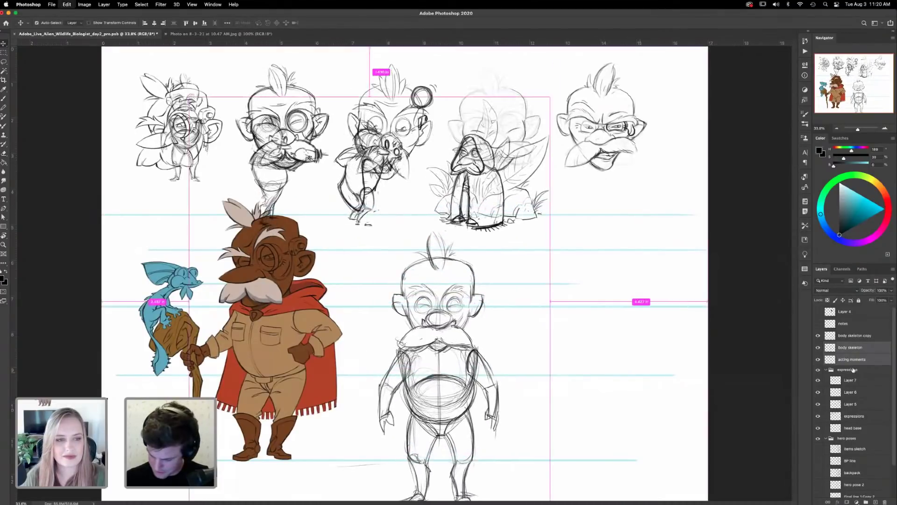
{"action": "key", "text": "super+z"}
- Identify what Layer 7 and Layer 6 in the expressions group hold by toggling their visibility
{"action": "left_click", "coordinate": [858, 371]}
{"action": "left_click", "coordinate": [850, 380]}
{"action": "left_click", "coordinate": [818, 380]}
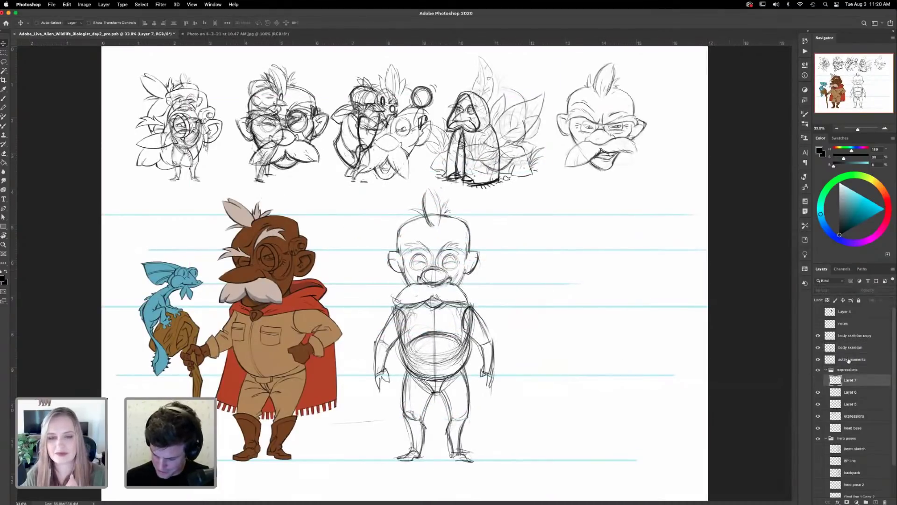
{"action": "left_click", "coordinate": [817, 380]}
{"action": "left_click", "coordinate": [818, 392]}
{"action": "left_click", "coordinate": [818, 392]}
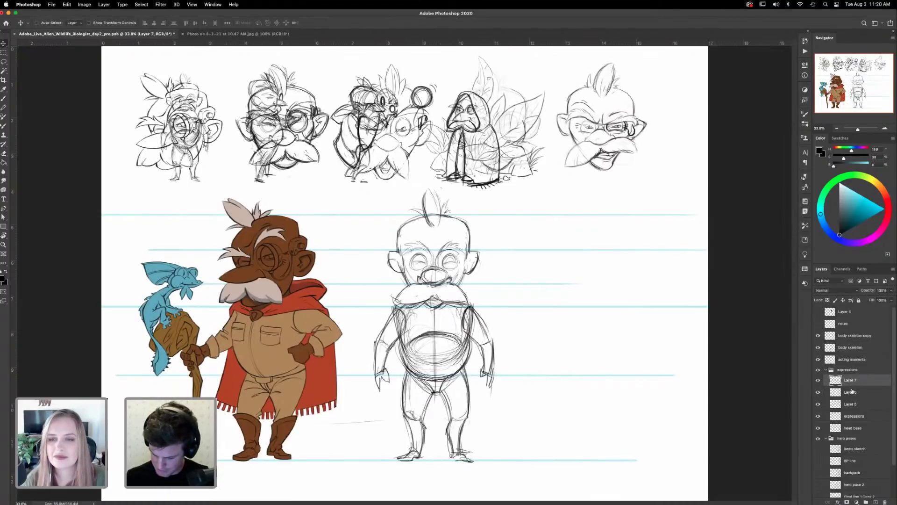
- Merge Layer 7 into Layer 6 and move the frowning head with glasses farther from the hooded figure
{"action": "key", "text": "super+e"}
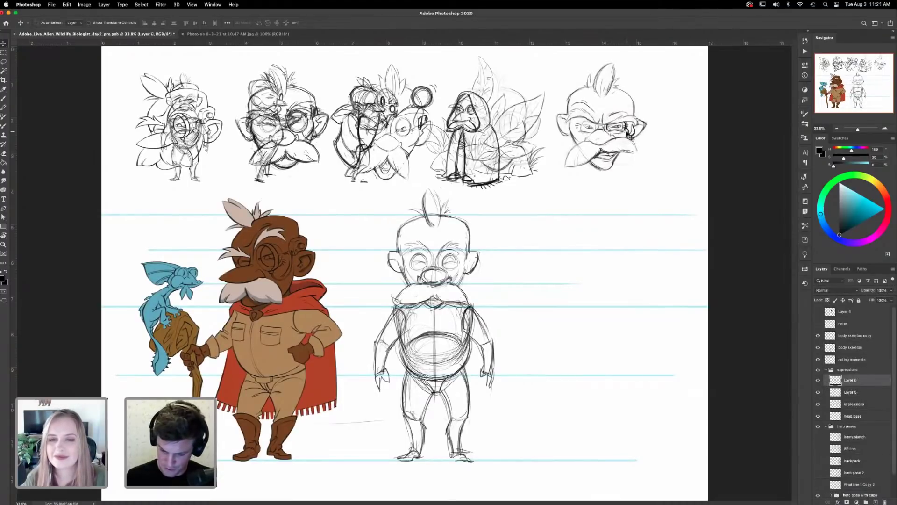
{"action": "left_click_drag", "start_coordinate": [631, 135], "coordinate": [653, 145]}
- Hide Layer 5 and toggle the expressions layer to check which heads it holds
{"action": "left_click", "coordinate": [818, 393]}
{"action": "left_click", "coordinate": [818, 405]}
{"action": "left_click", "coordinate": [818, 405]}
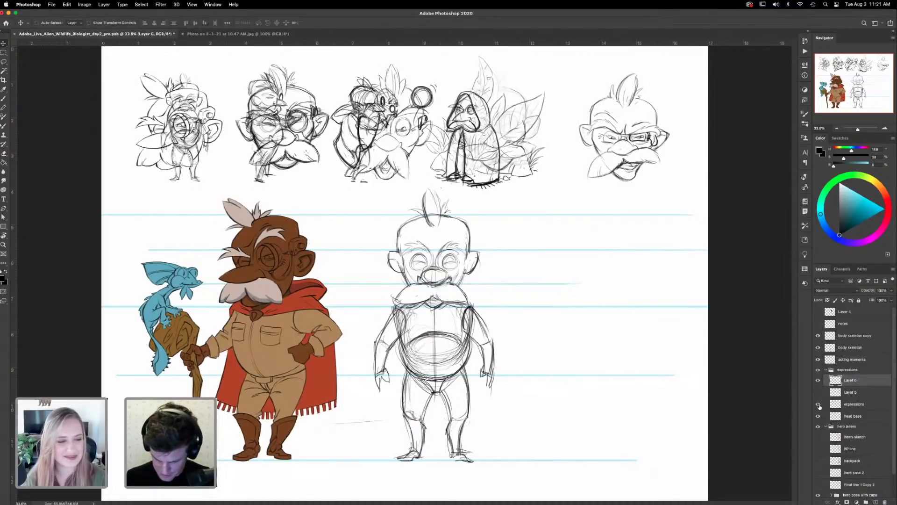
- Try moving the expressions row below the acting poses and placing the magnifier head under the frowning head with glasses
{"action": "left_click", "coordinate": [851, 404]}
{"action": "mouse_move", "coordinate": [516, 177]}
{"action": "left_mouse_down"}
{"action": "mouse_move", "coordinate": [583, 312]}
{"action": "mouse_move", "coordinate": [626, 298]}
{"action": "mouse_move", "coordinate": [675, 299]}
{"action": "mouse_move", "coordinate": [529, 279]}
{"action": "mouse_move", "coordinate": [547, 208]}
{"action": "mouse_move", "coordinate": [460, 199]}
{"action": "mouse_move", "coordinate": [520, 302]}
{"action": "left_mouse_up"}
{"action": "key", "text": "l"}
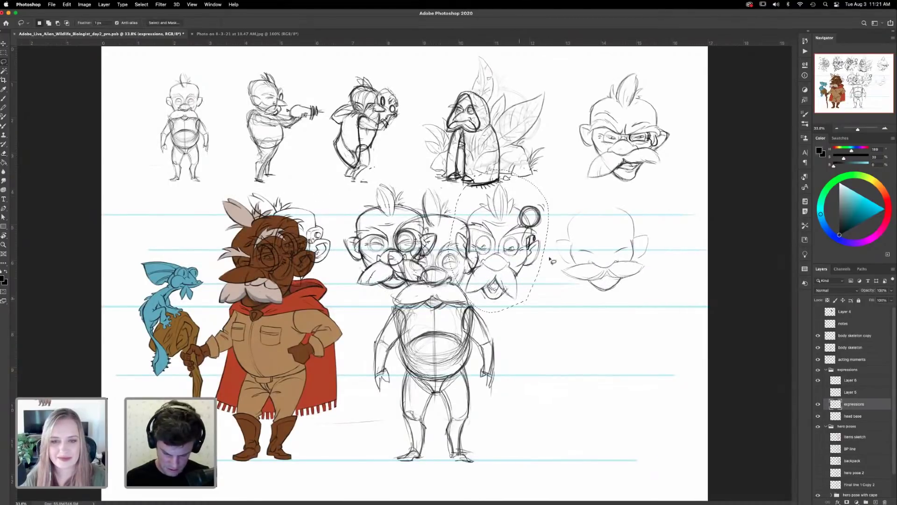
{"action": "key", "text": "v"}
{"action": "left_click_drag", "start_coordinate": [511, 264], "coordinate": [634, 269]}
{"action": "key", "text": "ctrl+d"}
{"action": "key", "text": "l"}
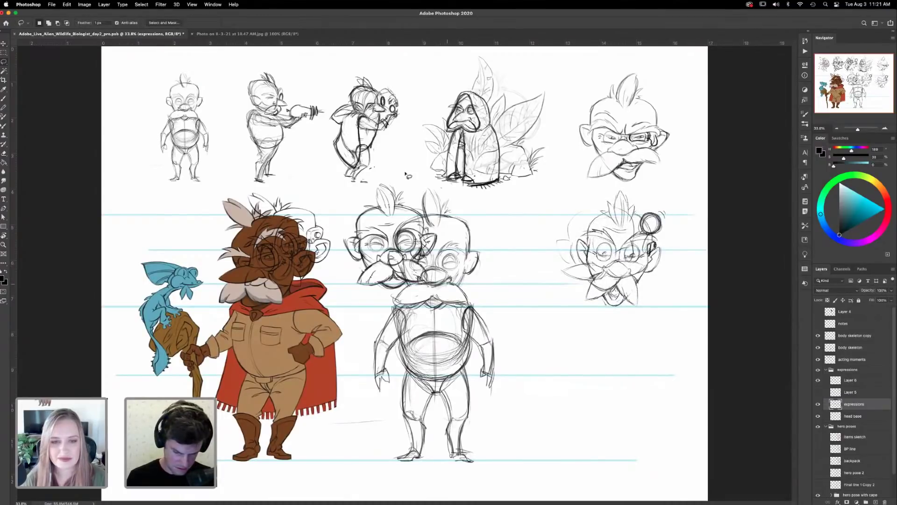
- Try stacking the monocle head and the three-quarter head beneath the magnifier head in one column
{"action": "mouse_move", "coordinate": [442, 282]}
{"action": "left_mouse_down"}
{"action": "mouse_move", "coordinate": [422, 198]}
{"action": "mouse_move", "coordinate": [341, 256]}
{"action": "mouse_move", "coordinate": [392, 304]}
{"action": "mouse_move", "coordinate": [448, 279]}
{"action": "mouse_move", "coordinate": [665, 386]}
{"action": "left_mouse_up"}
{"action": "key", "text": "v"}
{"action": "key", "text": "l"}
{"action": "mouse_move", "coordinate": [343, 253]}
{"action": "left_mouse_down"}
{"action": "mouse_move", "coordinate": [340, 240]}
{"action": "mouse_move", "coordinate": [241, 188]}
{"action": "left_mouse_up"}
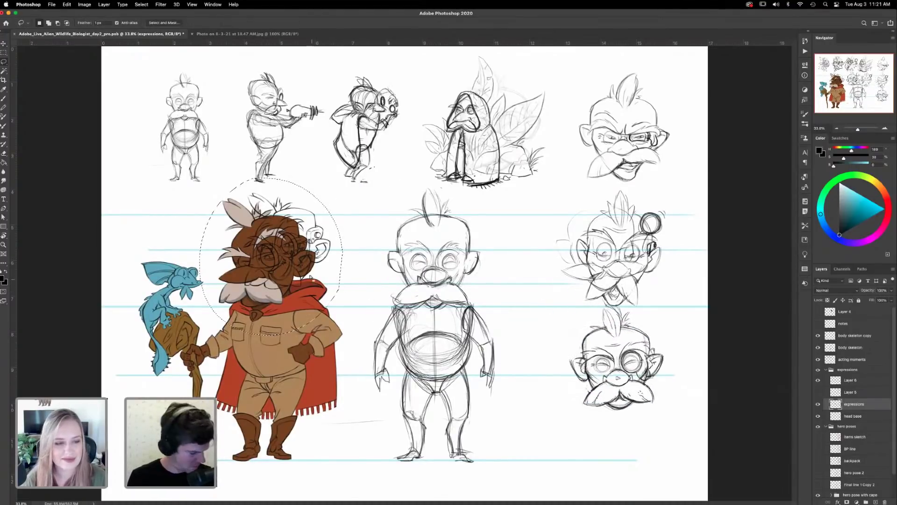
{"action": "key", "text": "v"}
{"action": "mouse_move", "coordinate": [333, 305]}
{"action": "left_mouse_down"}
{"action": "mouse_move", "coordinate": [644, 461]}
{"action": "mouse_move", "coordinate": [648, 452]}
{"action": "mouse_move", "coordinate": [635, 448]}
{"action": "mouse_move", "coordinate": [634, 459]}
{"action": "mouse_move", "coordinate": [635, 443]}
{"action": "left_mouse_up"}
{"action": "key", "text": "super+minus"}
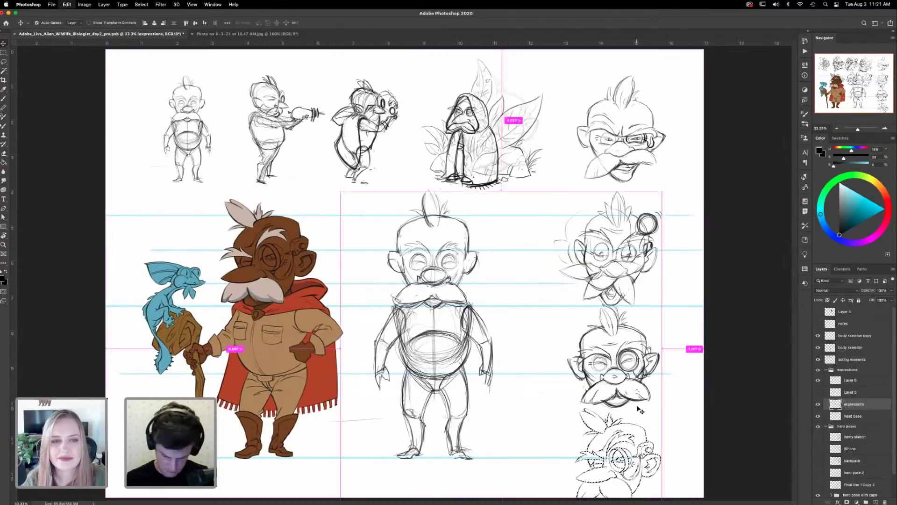
- Undo all the expression head moves, back to the original row across the acting poses
{"action": "key", "text": "super+z"}
{"action": "key", "text": "super+z"}
{"action": "key", "text": "super+d"}
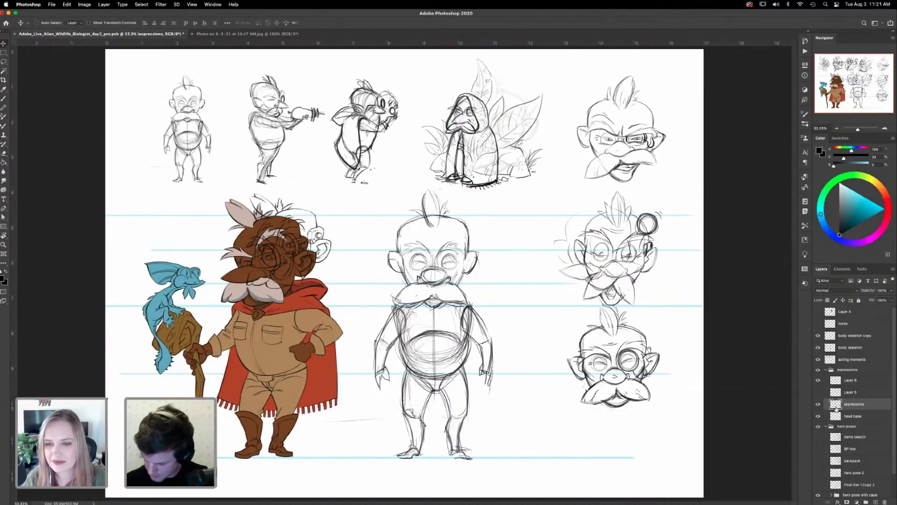
{"action": "left_click", "coordinate": [818, 404]}
{"action": "left_click", "coordinate": [818, 404]}
{"action": "key", "text": "super+z"}
{"action": "key", "text": "super+z"}
{"action": "key", "text": "super+z"}
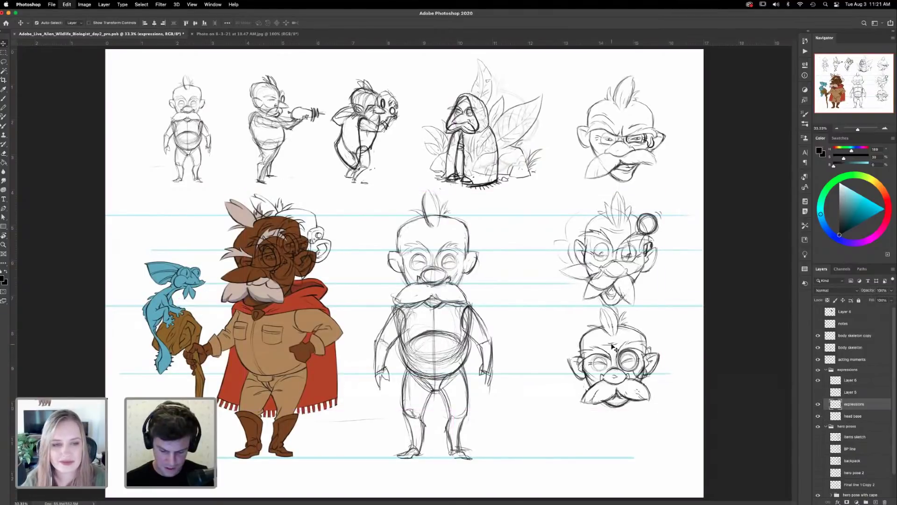
{"action": "key", "text": "super+z"}
{"action": "key", "text": "super+z"}
{"action": "key", "text": "super+z"}
{"action": "key", "text": "super+z"}
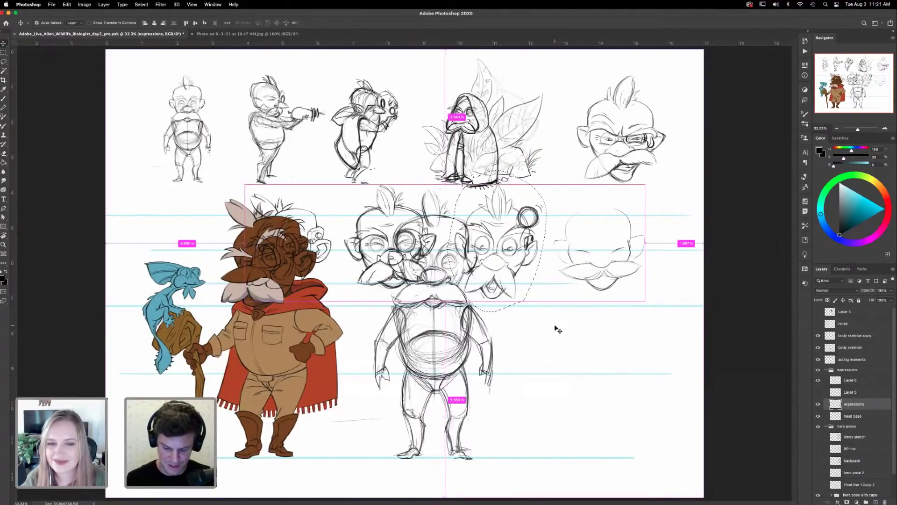
{"action": "key", "text": "super+z"}
{"action": "key", "text": "super+z"}
{"action": "key", "text": "super+z"}
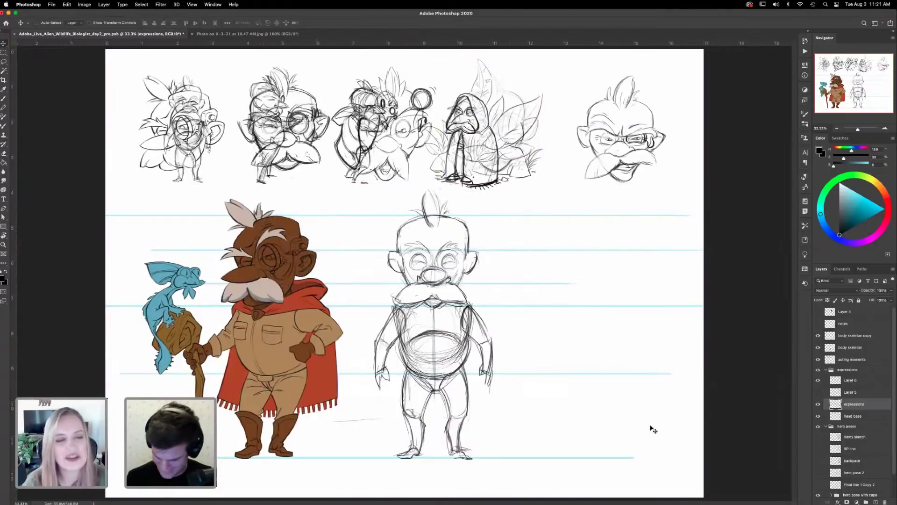
- Check the pose layers' visibility and hide body skeleton copy, body skeleton, acting moments and the expressions group
{"action": "left_click", "coordinate": [818, 360]}
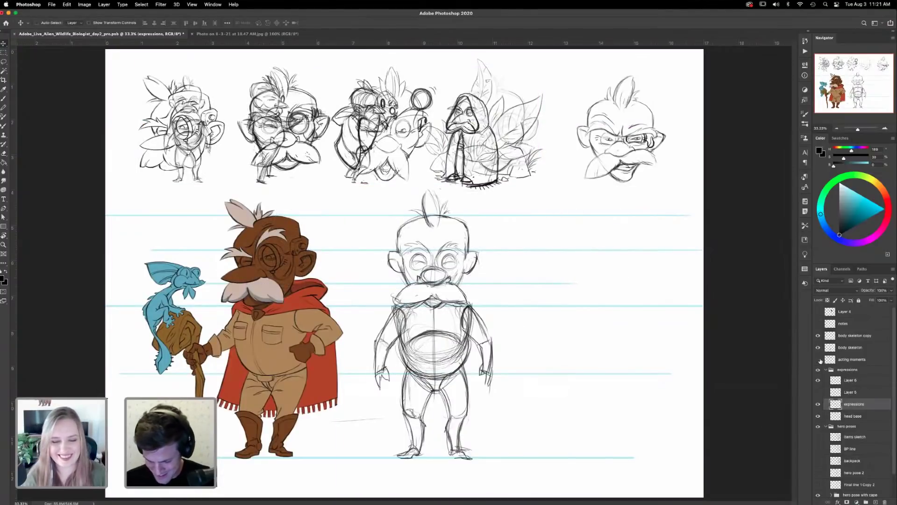
{"action": "left_click", "coordinate": [818, 348]}
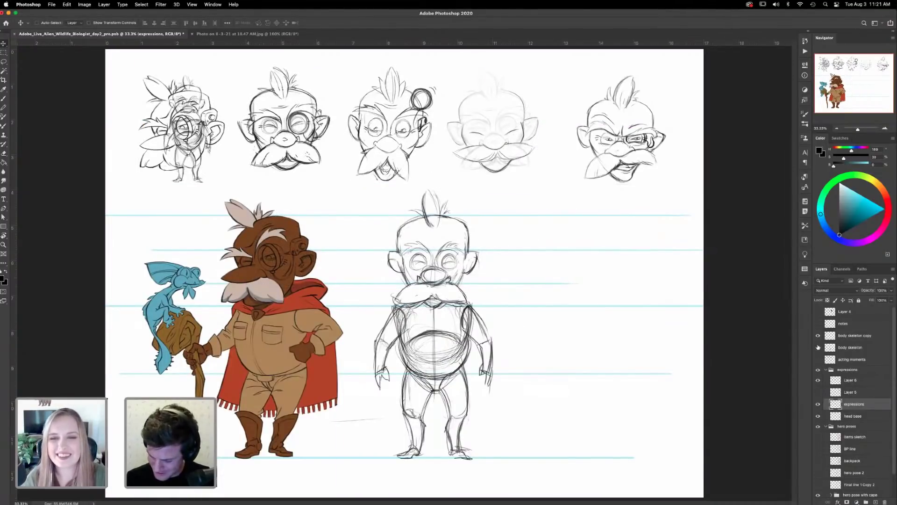
{"action": "left_click", "coordinate": [818, 348]}
{"action": "left_click", "coordinate": [818, 335]}
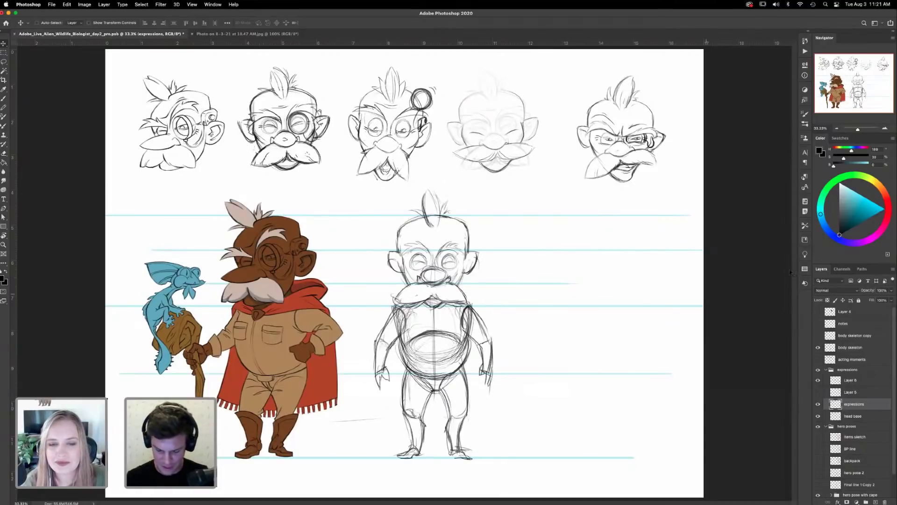
{"action": "left_click", "coordinate": [818, 359]}
{"action": "left_click", "coordinate": [818, 347]}
{"action": "left_click", "coordinate": [818, 347]}
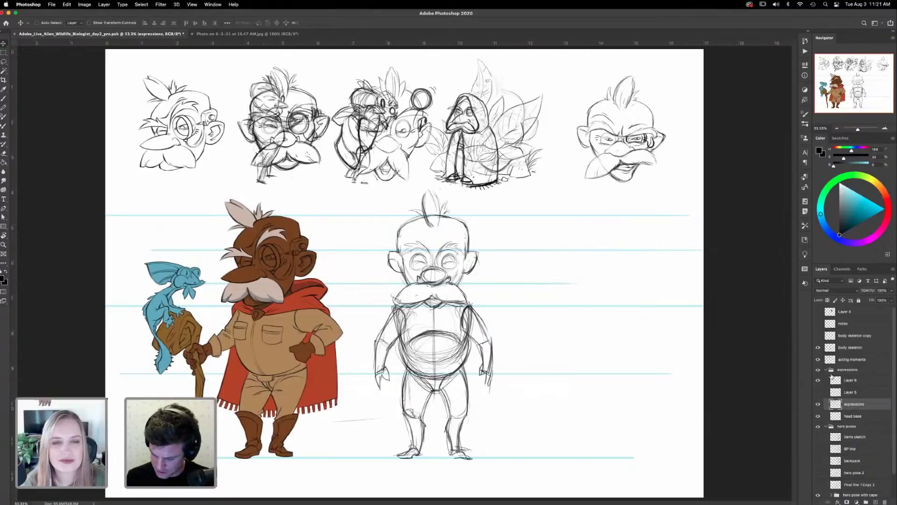
{"action": "left_click", "coordinate": [818, 369]}
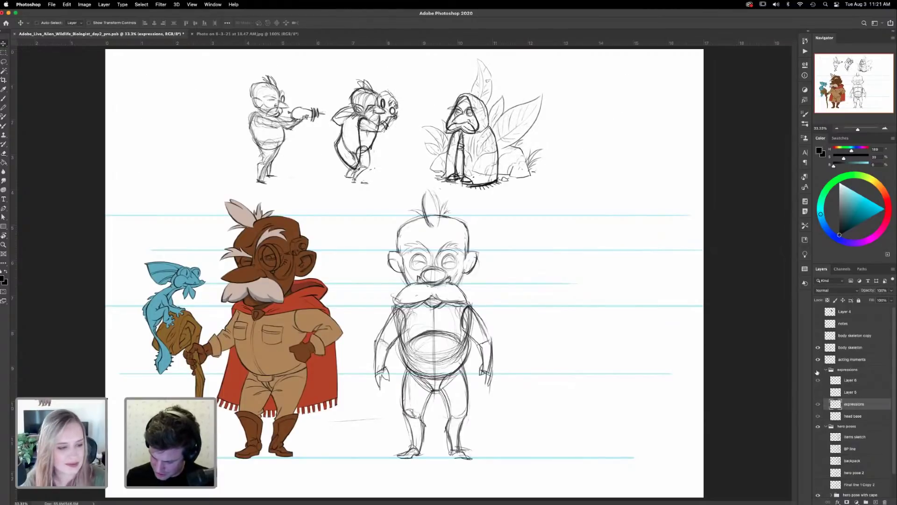
{"action": "left_click_drag", "start_coordinate": [818, 359], "coordinate": [818, 347]}
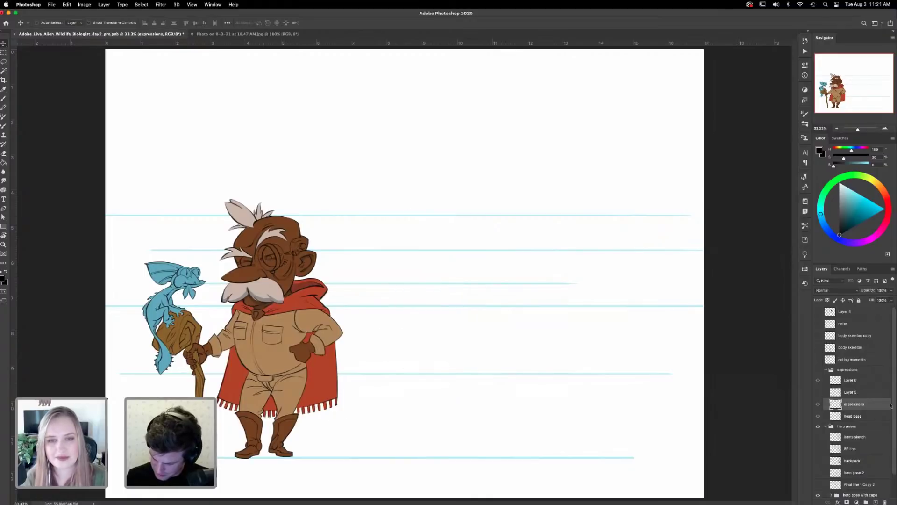
- Show the BP line and hero pose 2 layers in the hero poses group, and hide the guide lines on Layer 3
{"action": "scroll", "coordinate": [891, 406], "scroll_direction": "down", "scroll_amount": 2}
{"action": "left_click", "coordinate": [818, 411]}
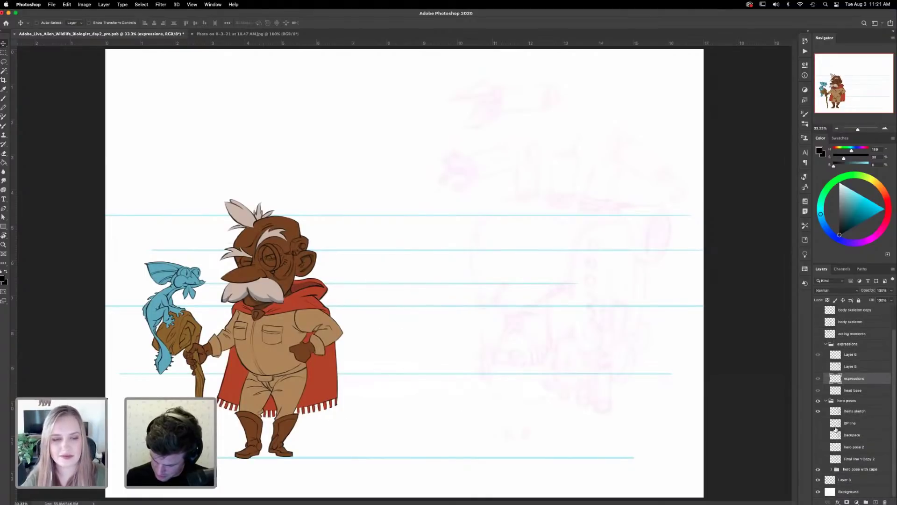
{"action": "left_click", "coordinate": [818, 423]}
{"action": "left_click", "coordinate": [819, 435]}
{"action": "left_click", "coordinate": [818, 435]}
{"action": "left_click", "coordinate": [818, 447]}
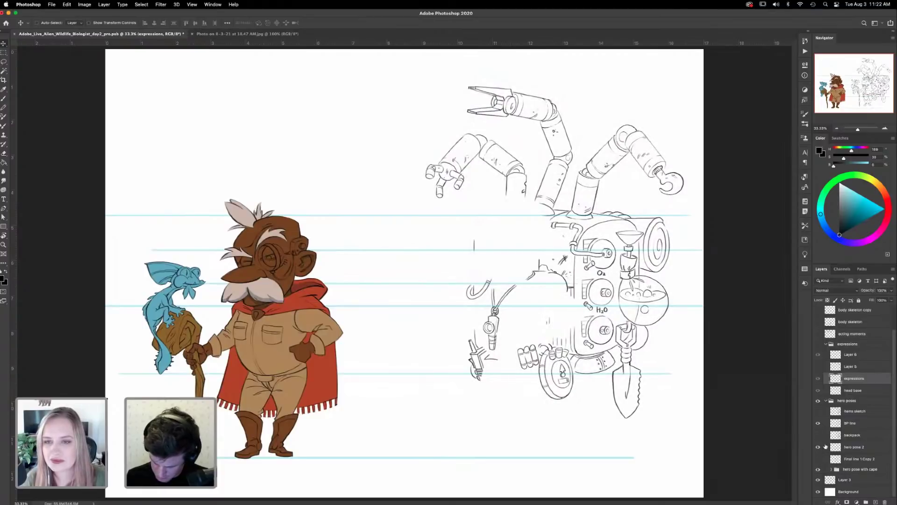
{"action": "left_click", "coordinate": [817, 480]}
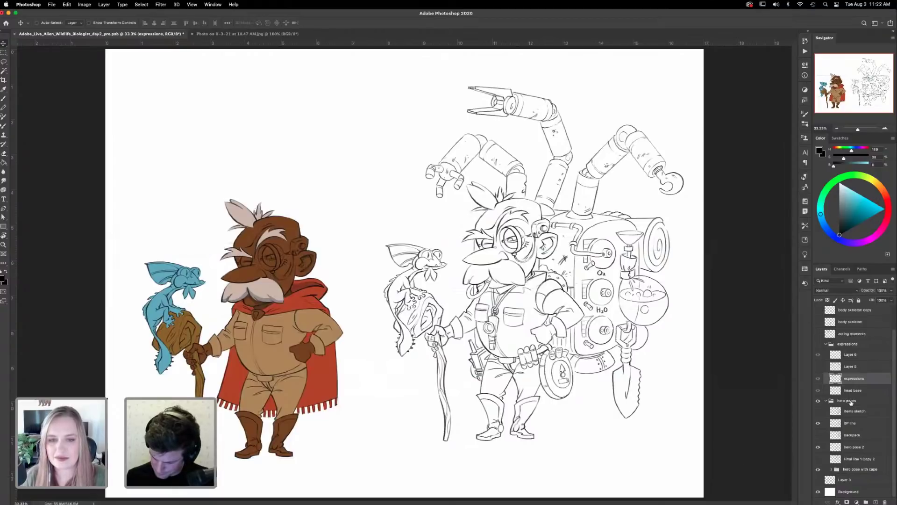
- Select the layers from items sketch through Final line 1 Copy 2 and move the backpack hero down level with the coloured hero
{"action": "left_click", "coordinate": [849, 402]}
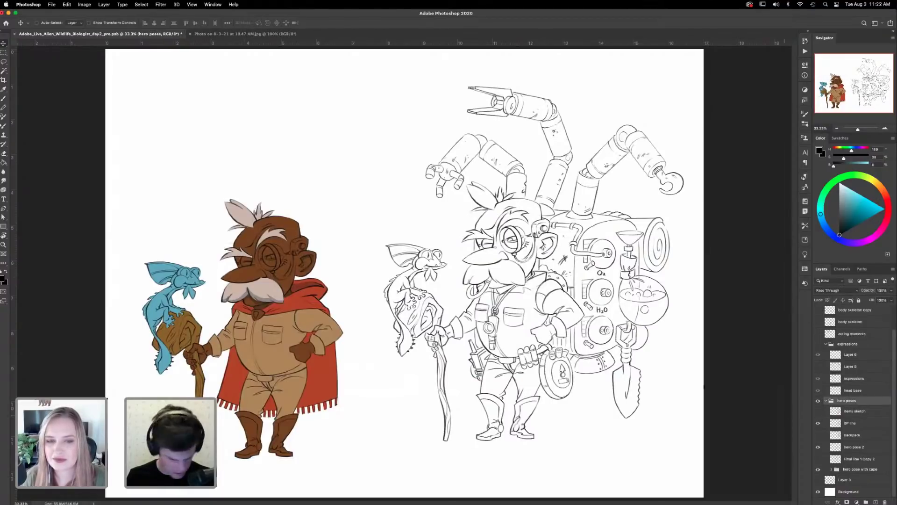
{"action": "left_click", "coordinate": [856, 413]}
{"action": "left_click", "coordinate": [860, 459], "text": "shift"}
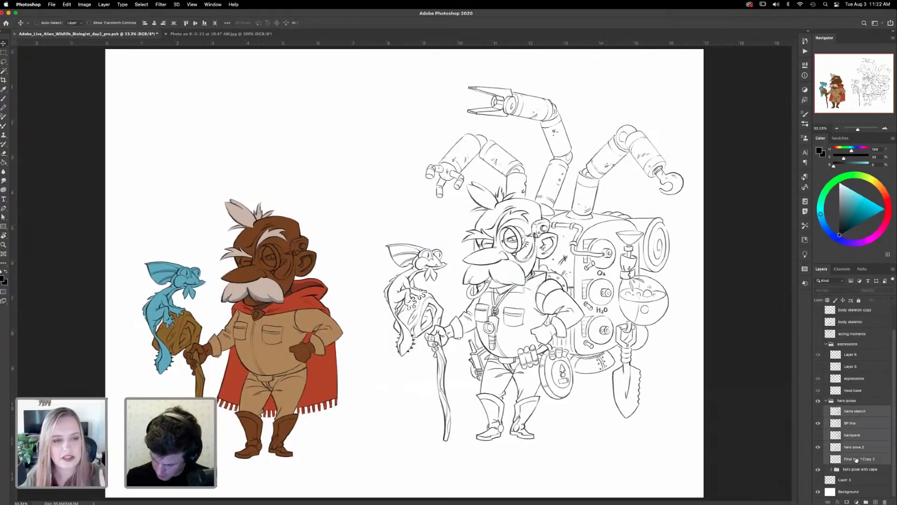
{"action": "left_click_drag", "start_coordinate": [618, 305], "coordinate": [618, 325]}
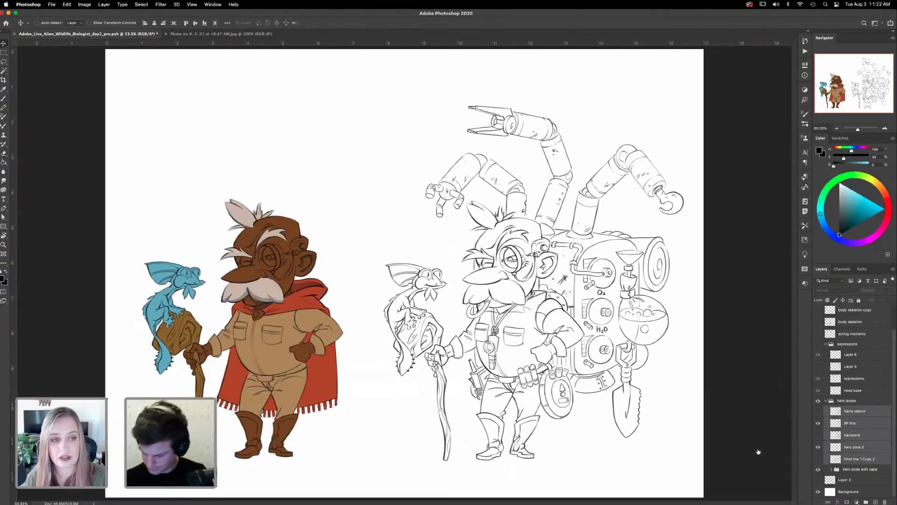
- Select the hero pose with cape group and expand it to expose its layers
{"action": "left_click", "coordinate": [844, 481]}
{"action": "left_click", "coordinate": [836, 469]}
{"action": "left_click", "coordinate": [832, 469]}
{"action": "scroll", "coordinate": [860, 397], "scroll_direction": "down", "scroll_amount": 2}
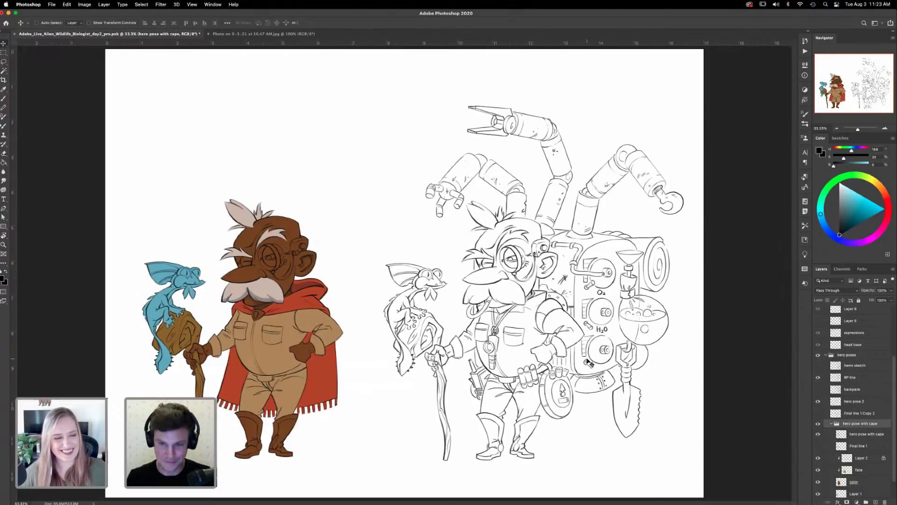
- Look through the brush presets, including the adobe live brushes, with the Brush tool active
{"action": "key", "text": "F5"}
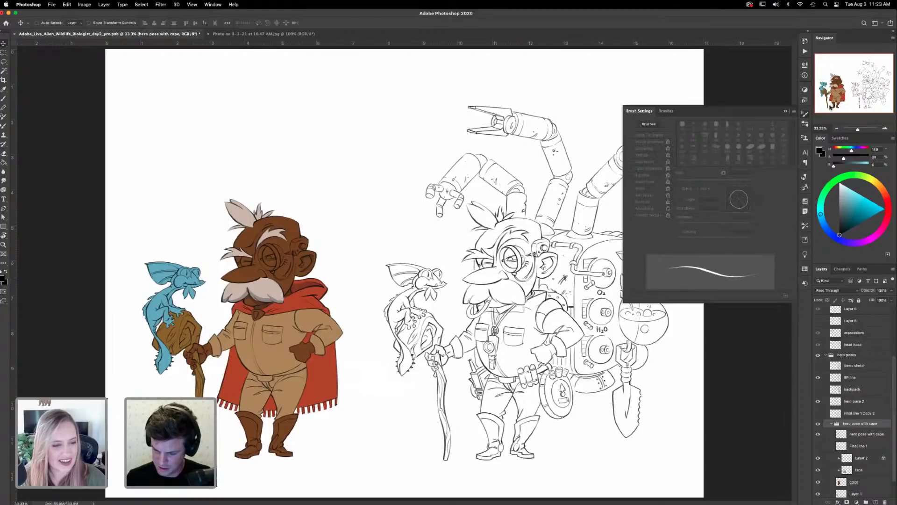
{"action": "left_click", "coordinate": [666, 111]}
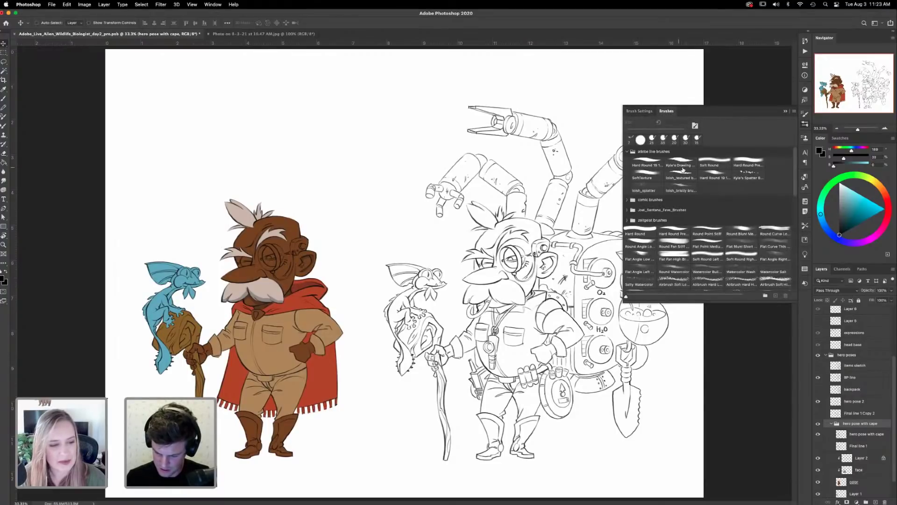
{"action": "key", "text": "b"}
{"action": "left_click", "coordinate": [804, 125]}
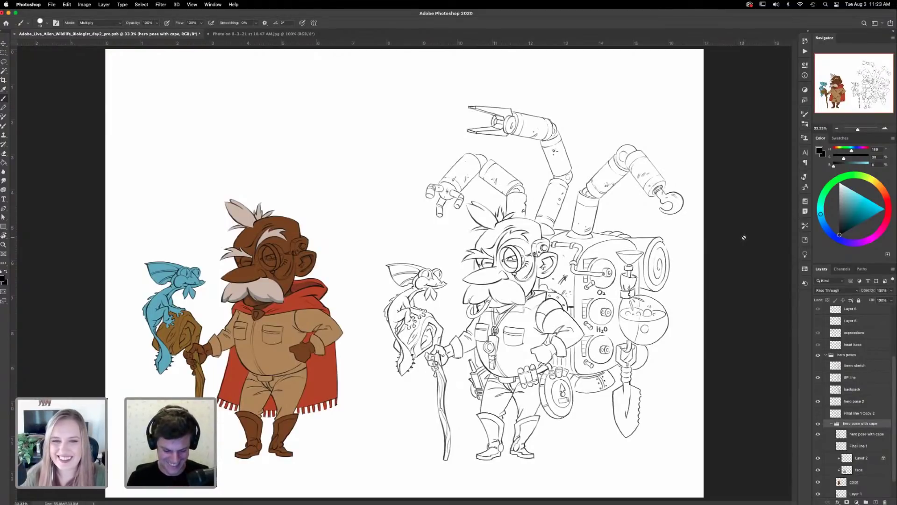
- Check what the color layer and Layer 2 in the hero pose with cape group hold by toggling their visibility
{"action": "key", "text": "l"}
{"action": "scroll", "coordinate": [892, 440], "scroll_direction": "down", "scroll_amount": 2}
{"action": "left_click", "coordinate": [854, 456]}
{"action": "left_click", "coordinate": [818, 456]}
{"action": "left_click", "coordinate": [818, 456]}
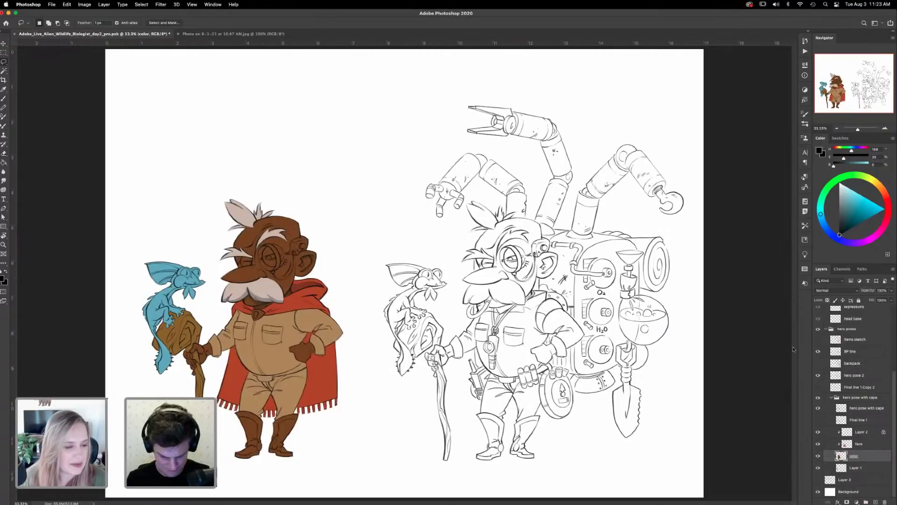
{"action": "left_click", "coordinate": [862, 433]}
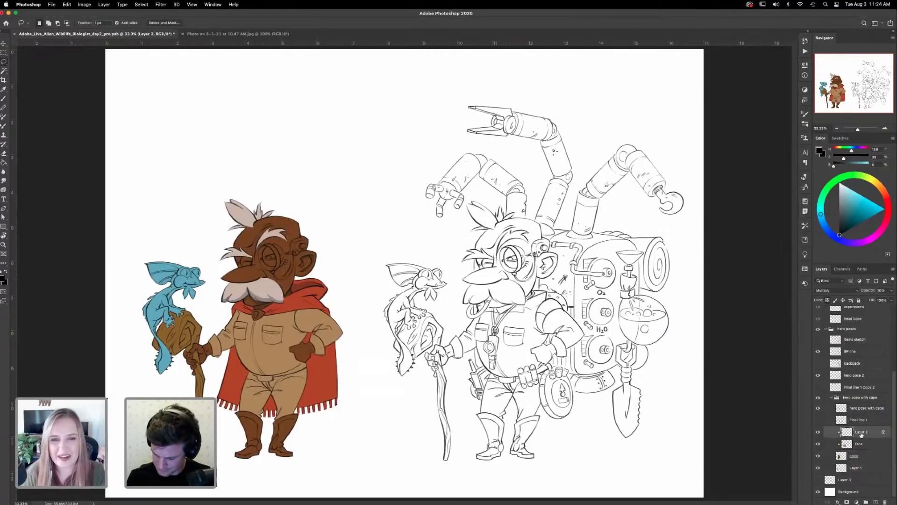
{"action": "left_click", "coordinate": [819, 434]}
{"action": "left_click", "coordinate": [819, 434]}
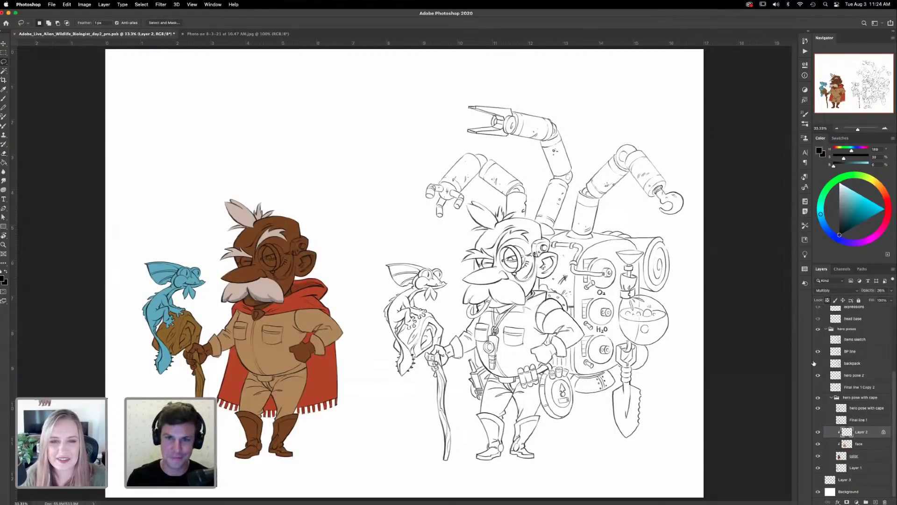